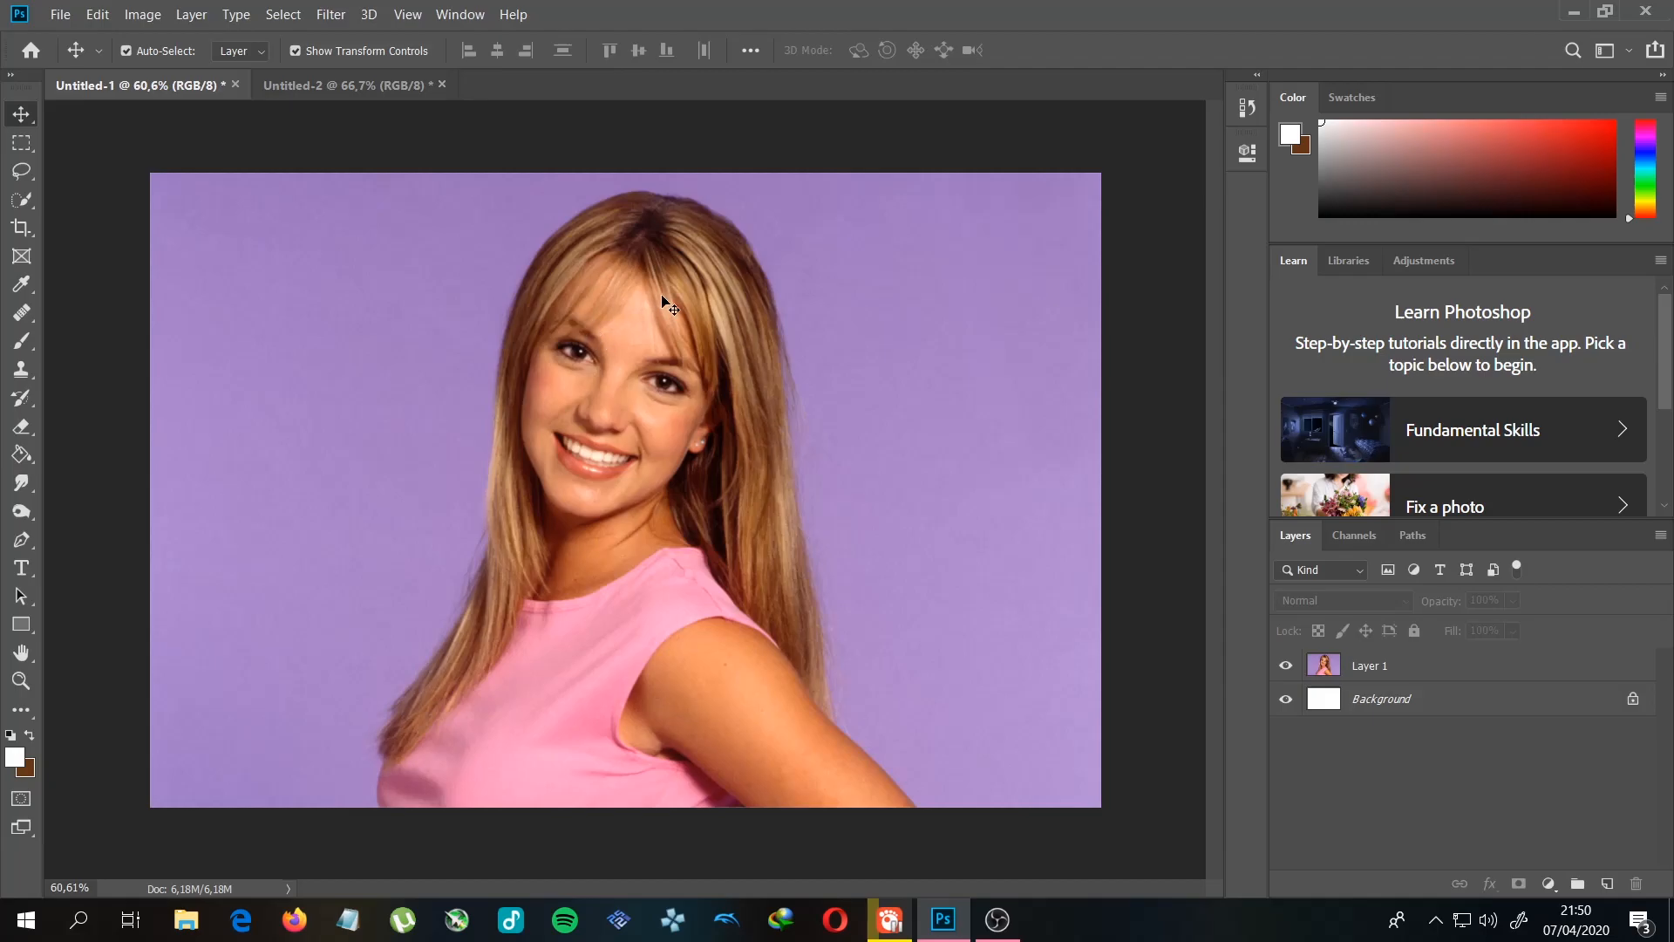
Step: Examine the blonde woman's portrait and the headscarf portrait by comparing the two open documents
key("ctrl+plus")
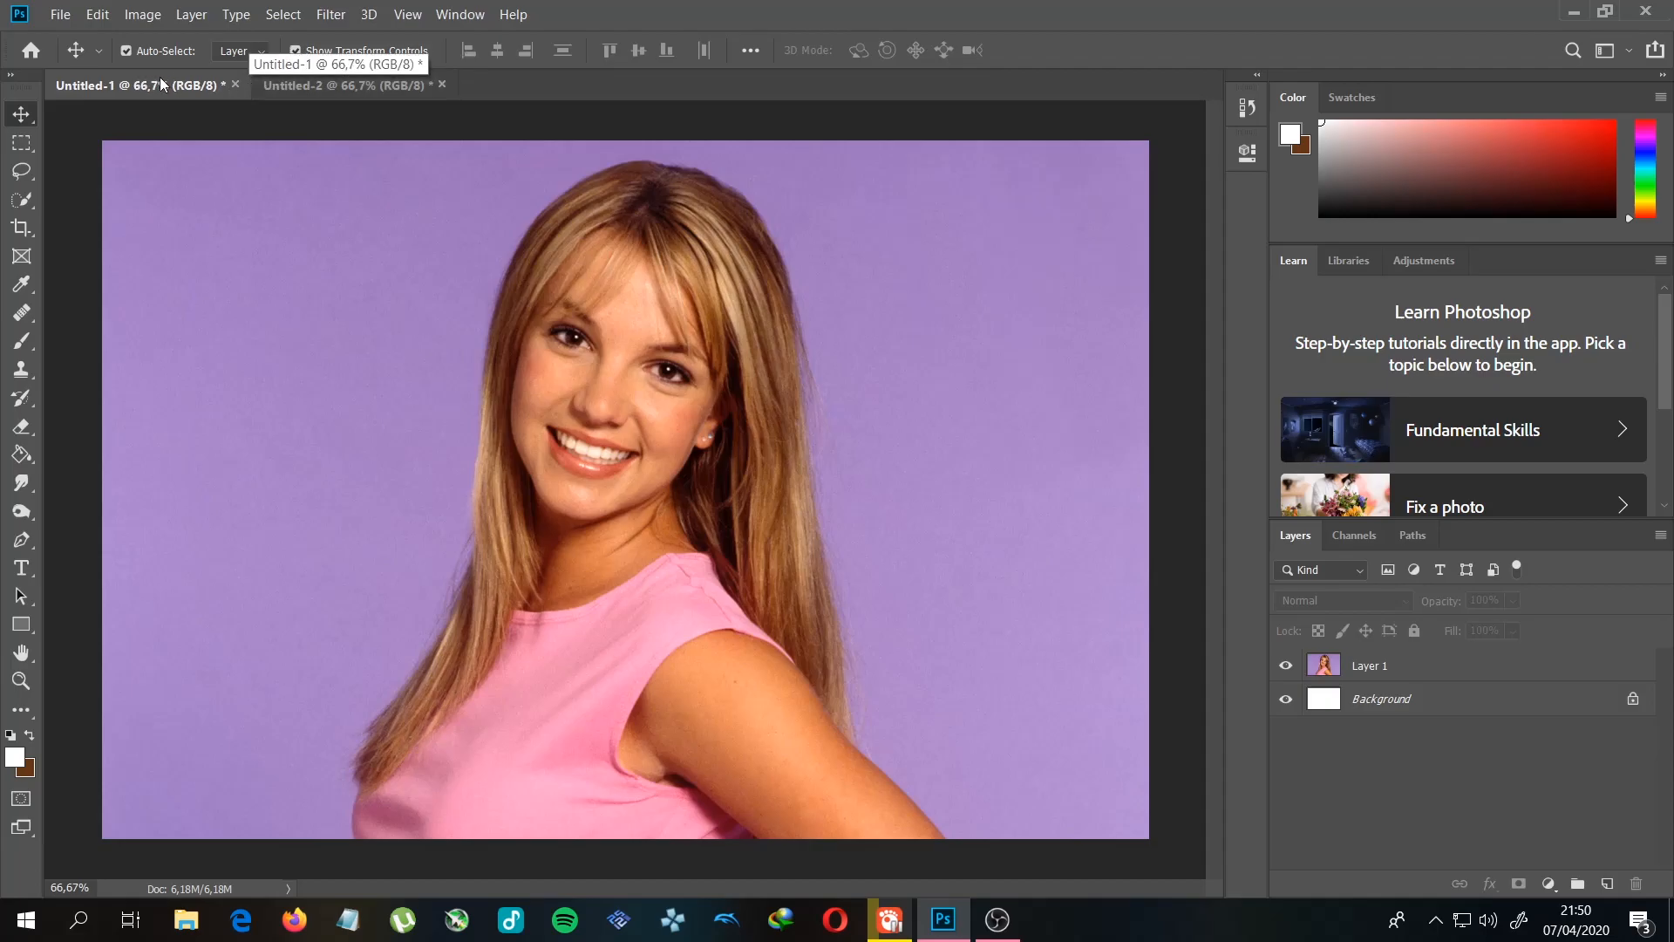
left_click(633, 392)
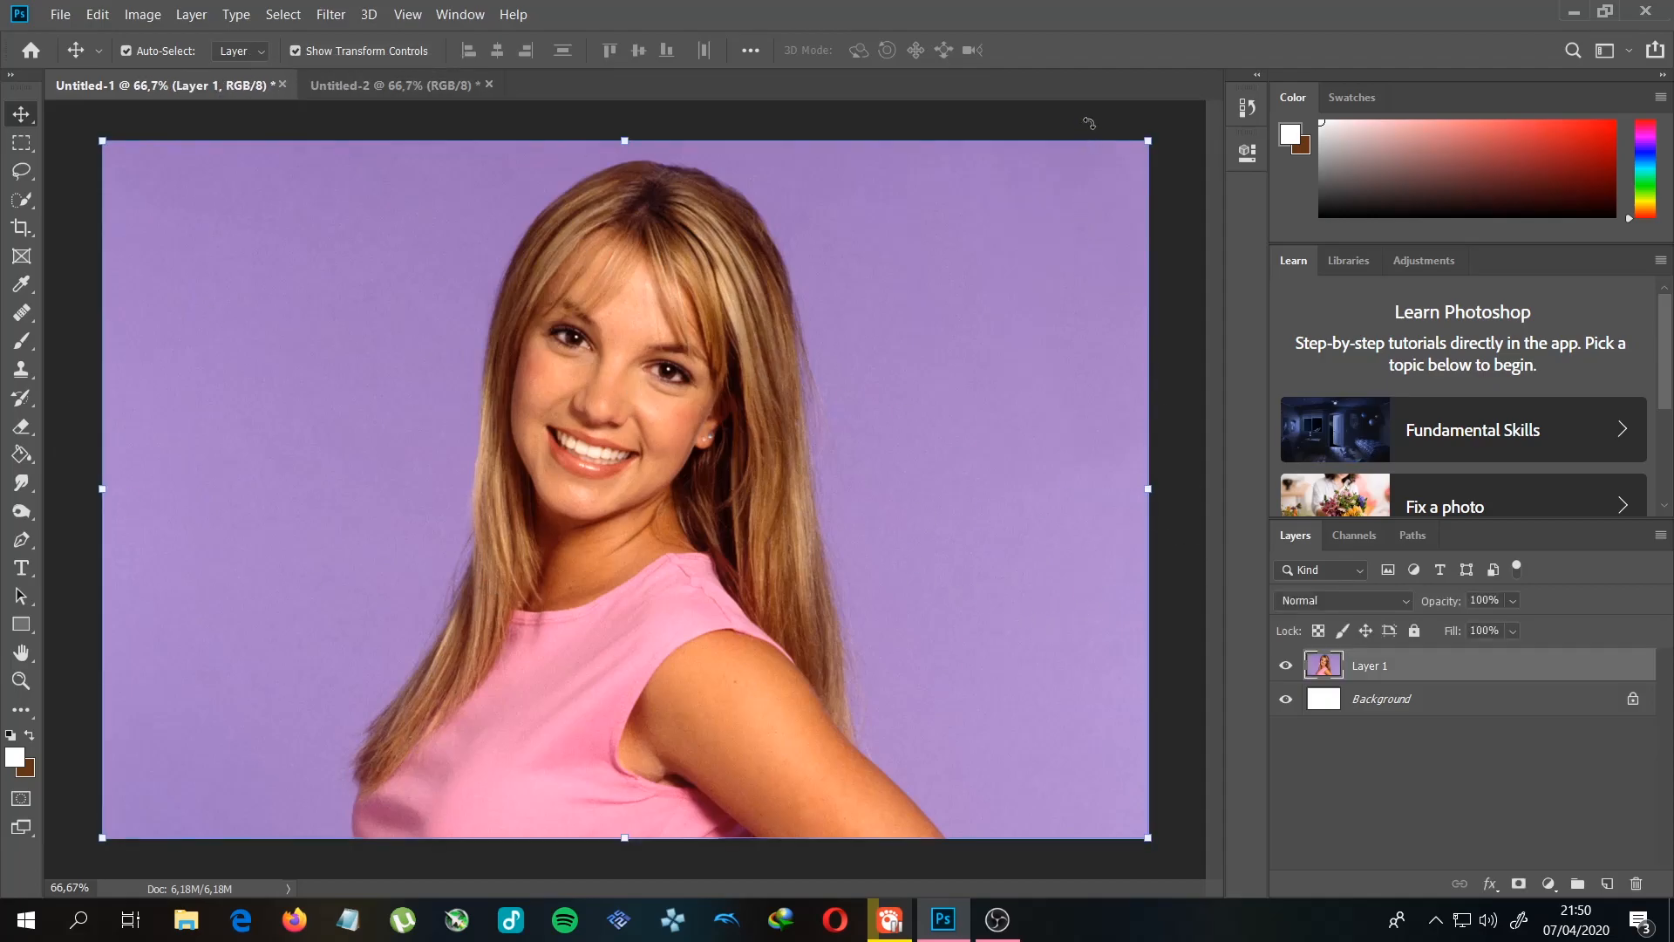
key("ctrl+t")
key("Escape")
left_click(428, 84)
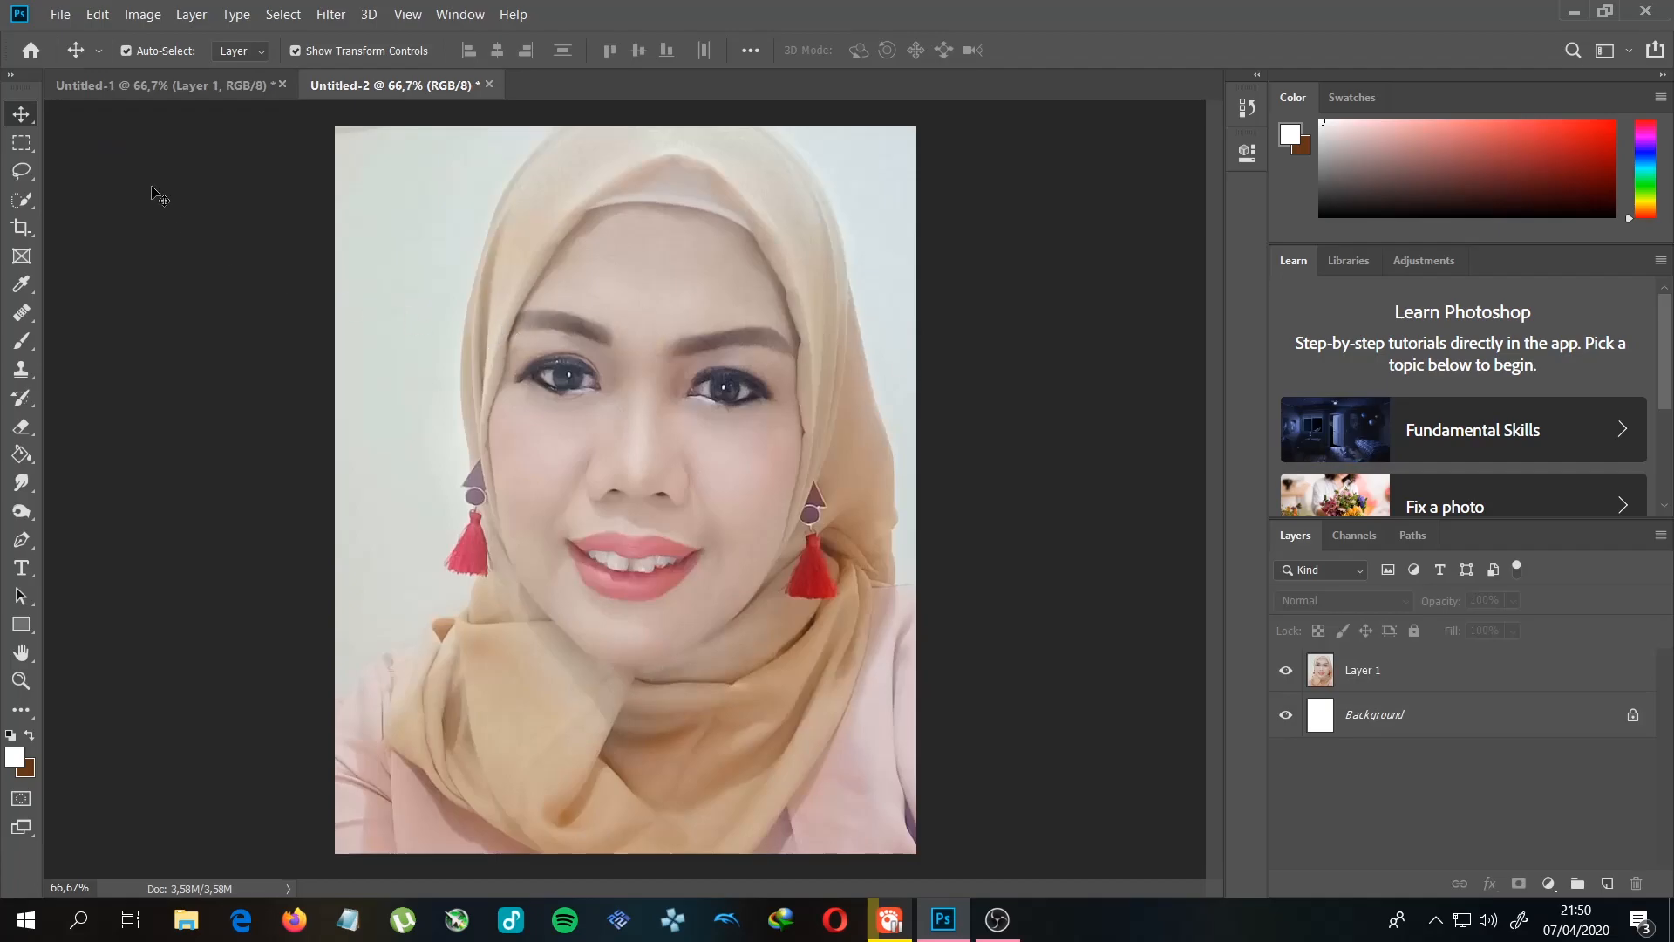
left_click(154, 84)
left_click(342, 83)
left_click(262, 85)
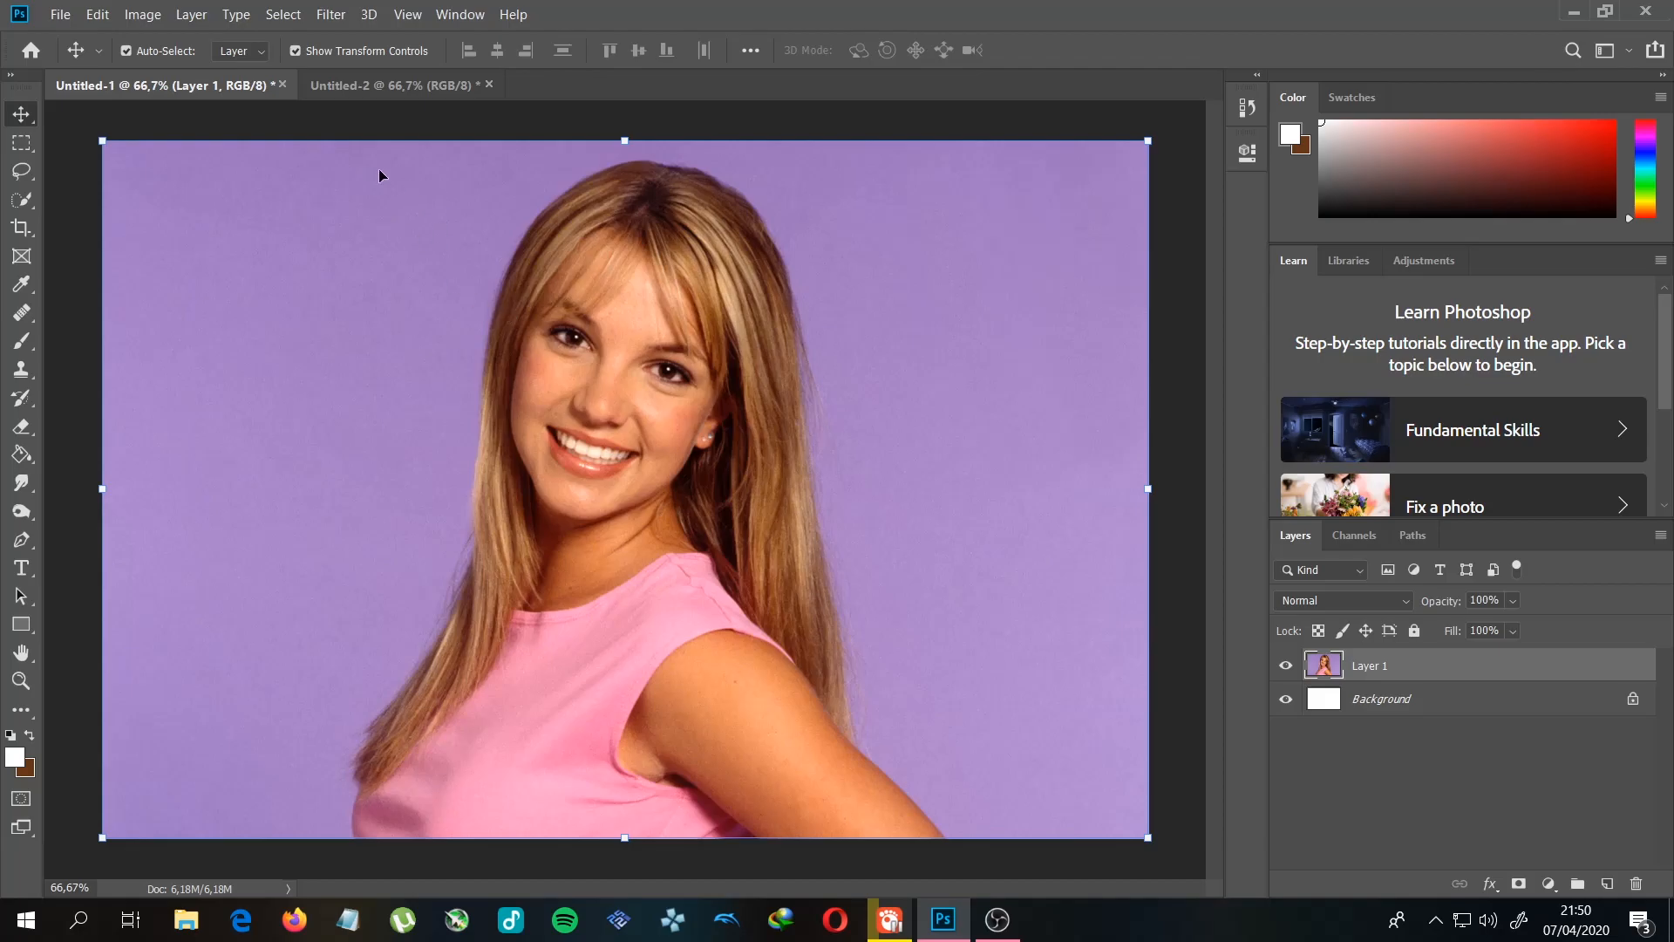
left_click(368, 83)
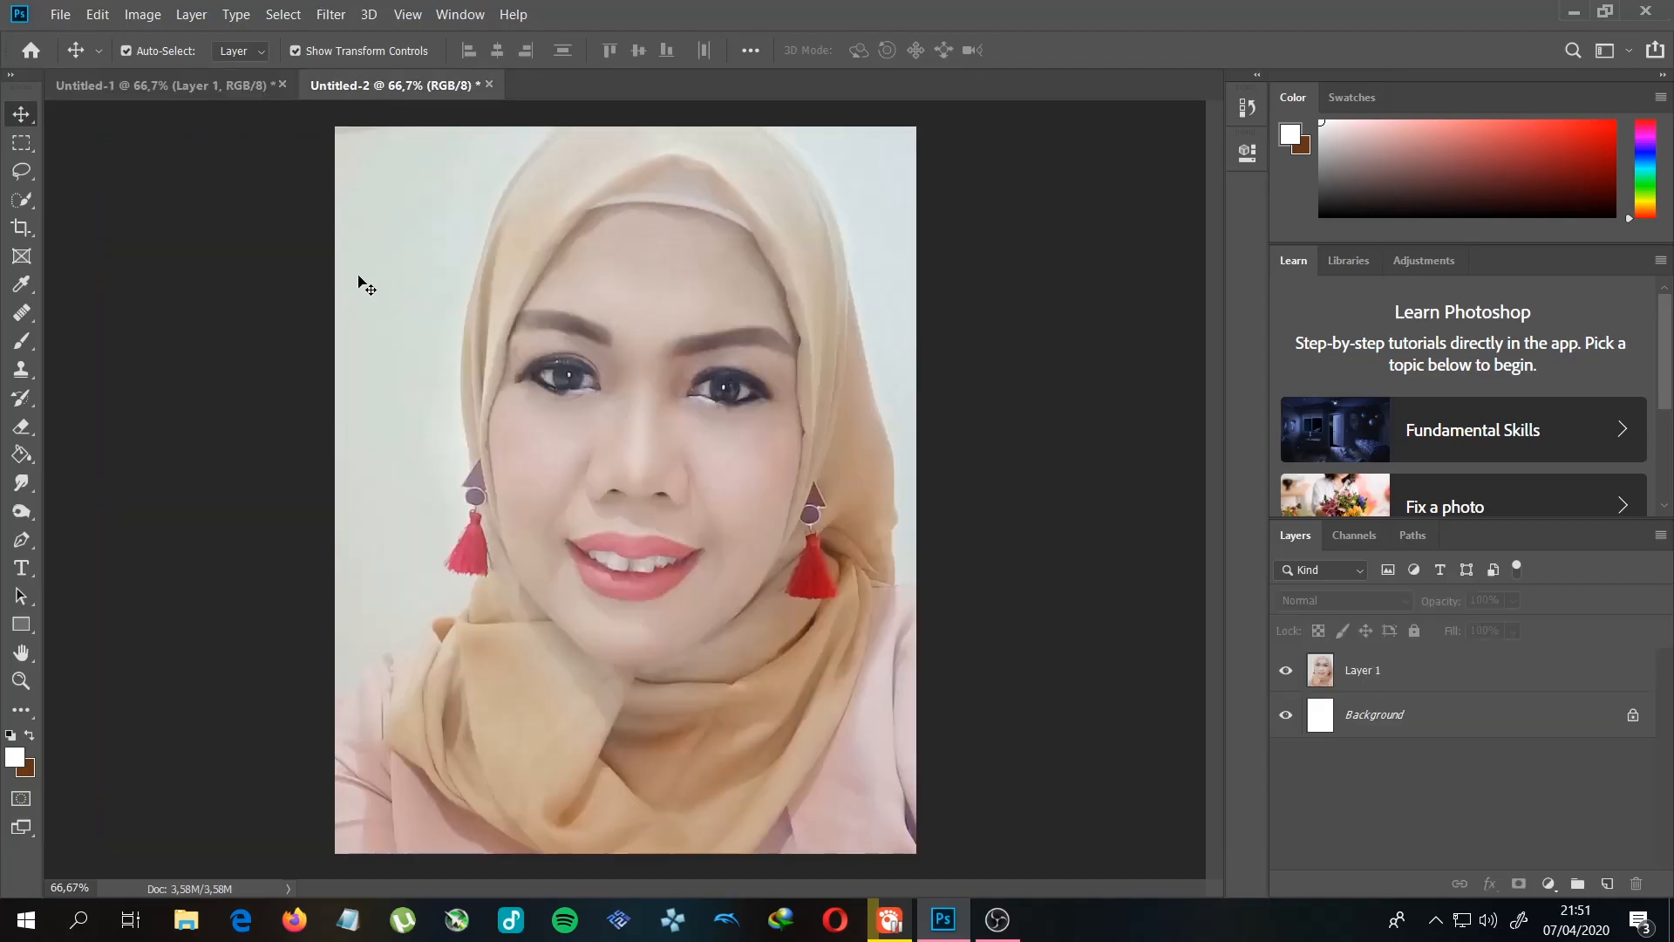
Step: Copy the headscarf portrait layer from Untitled-2 into Untitled-1 and position it near the middle of the canvas
left_click(731, 556)
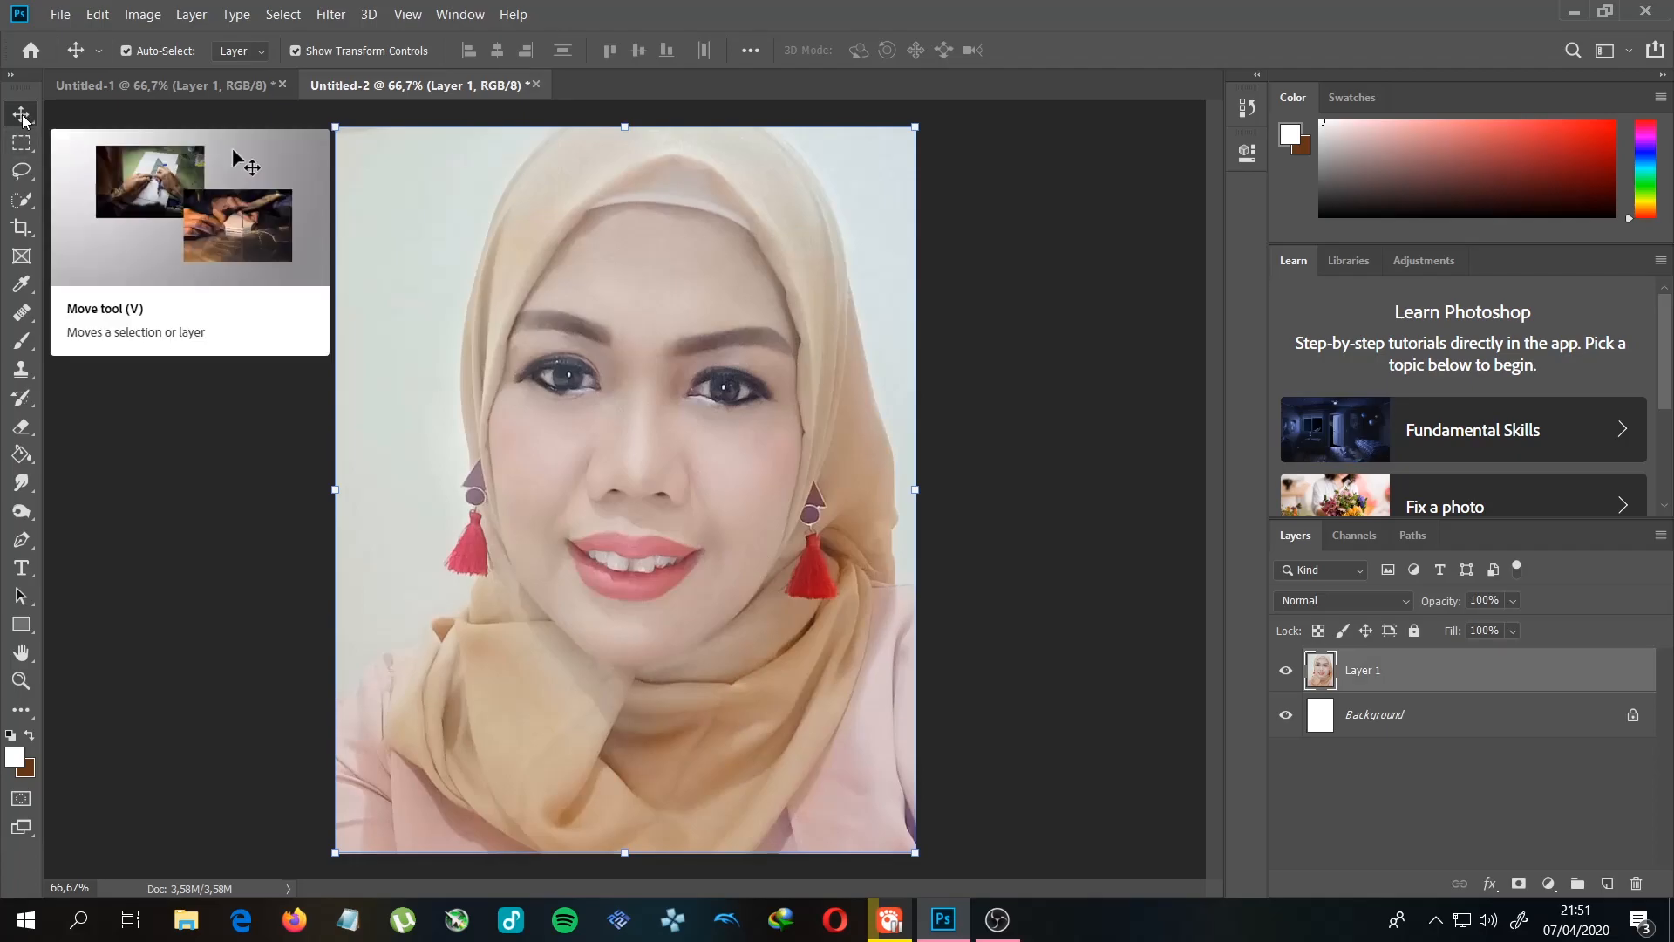
left_click_drag(836, 323, 934, 359)
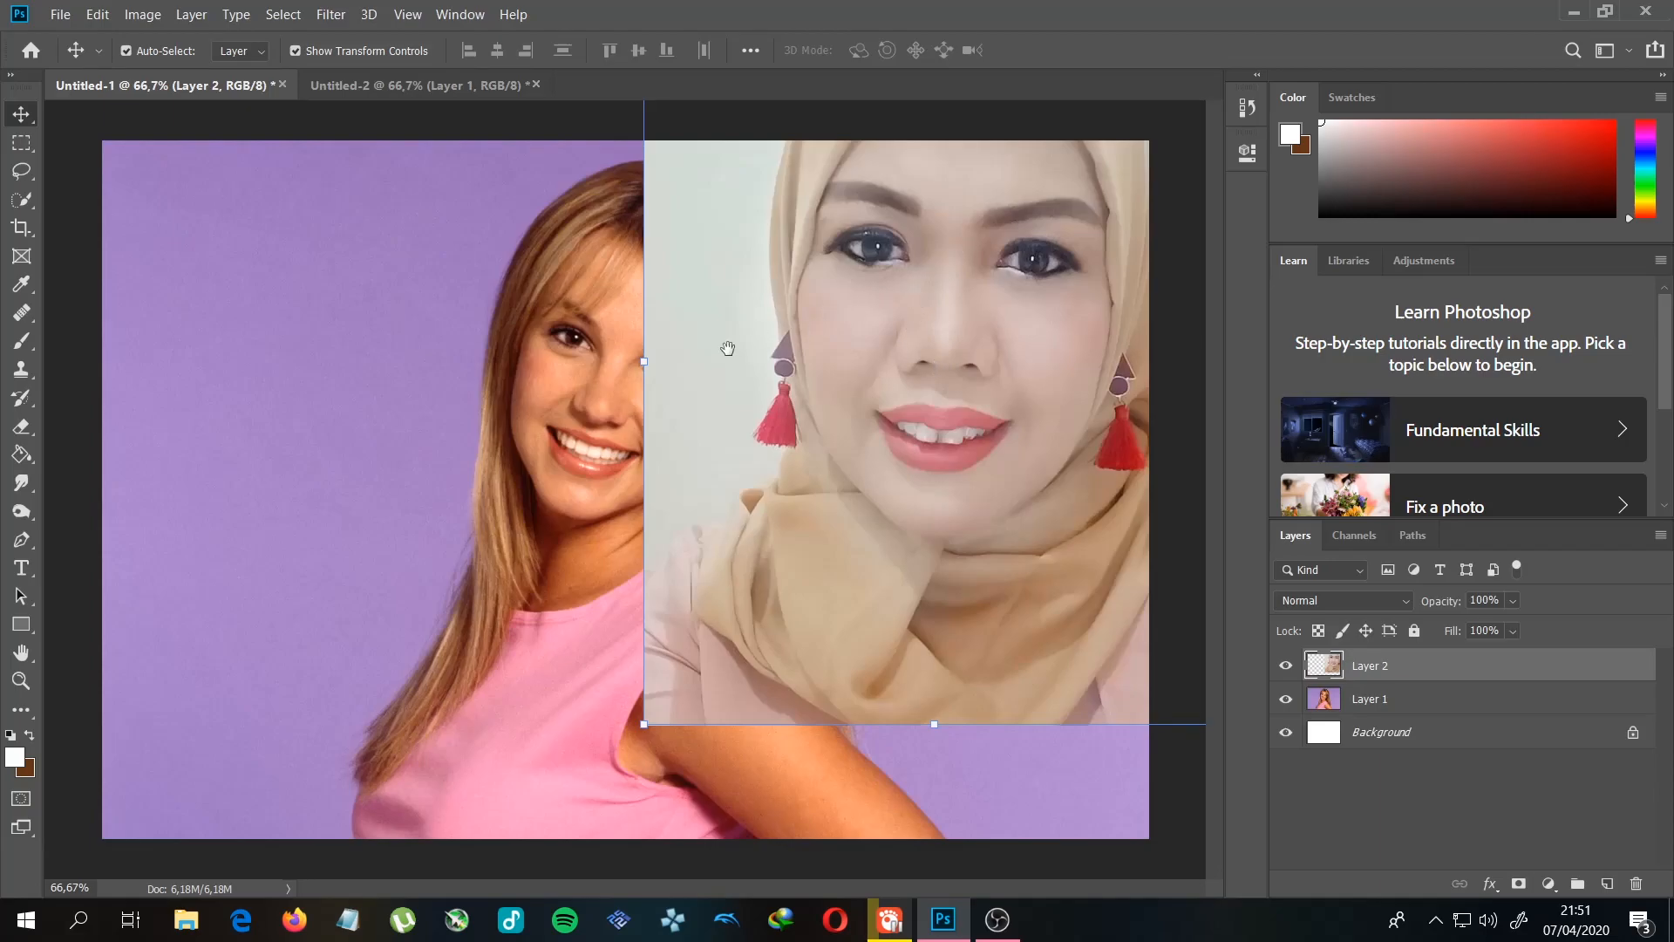
left_click_drag(907, 298, 681, 408)
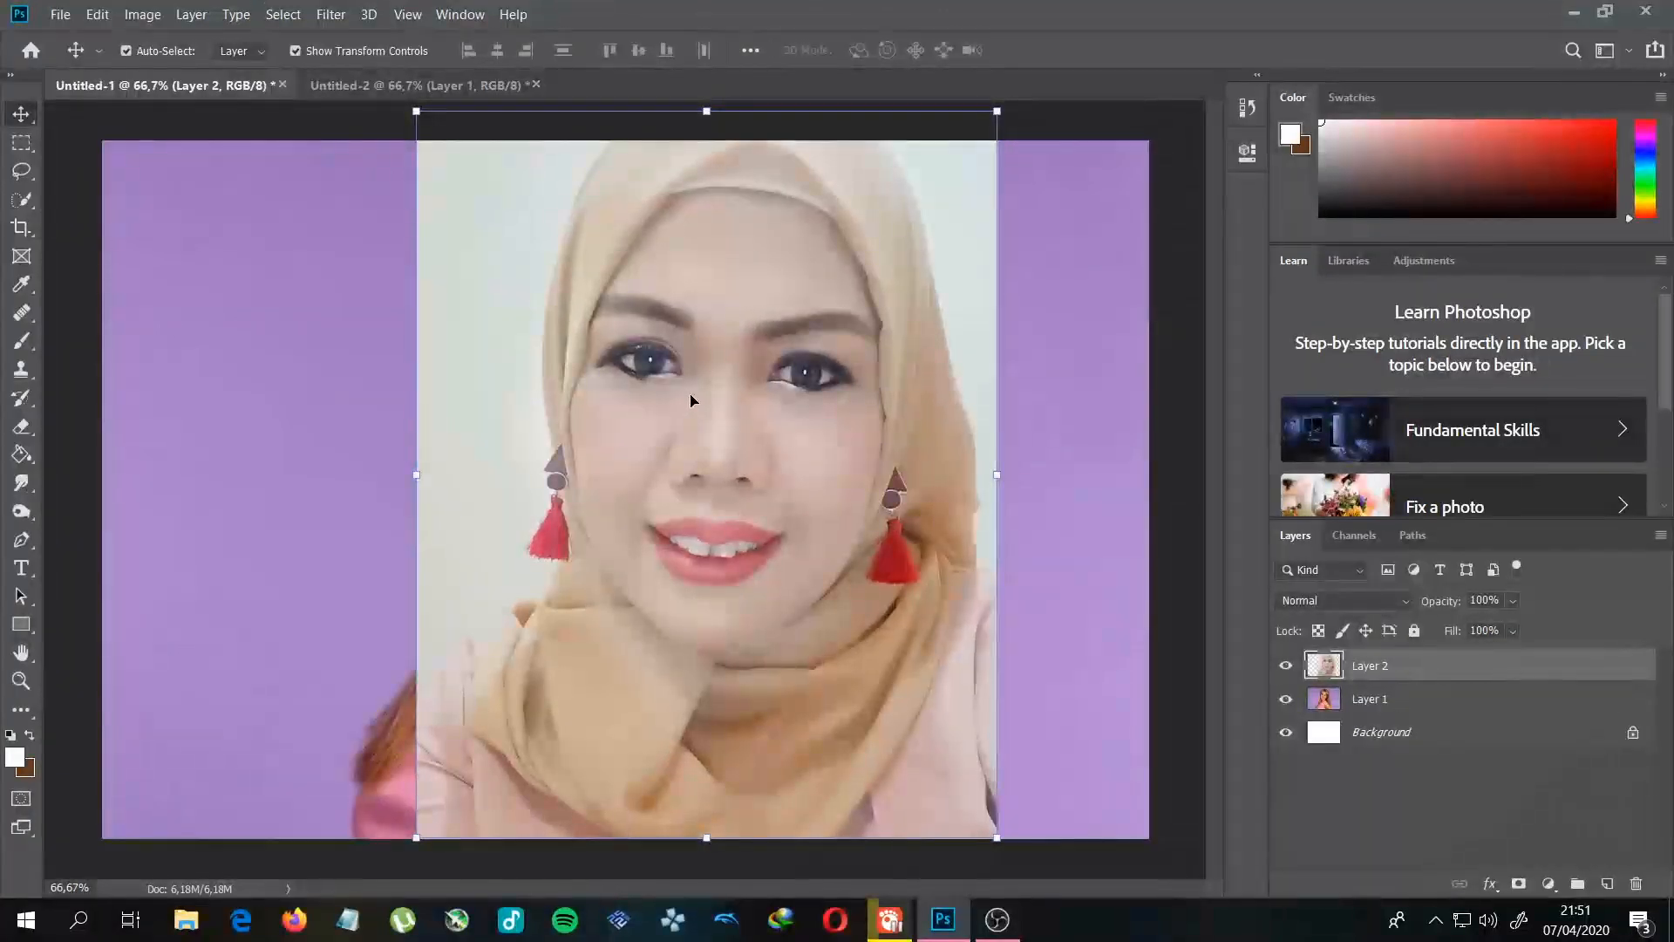
Step: Roughly select the face in the headscarf portrait with the Quick Selection tool, from forehead to chin
scroll(758, 480, "up", 3)
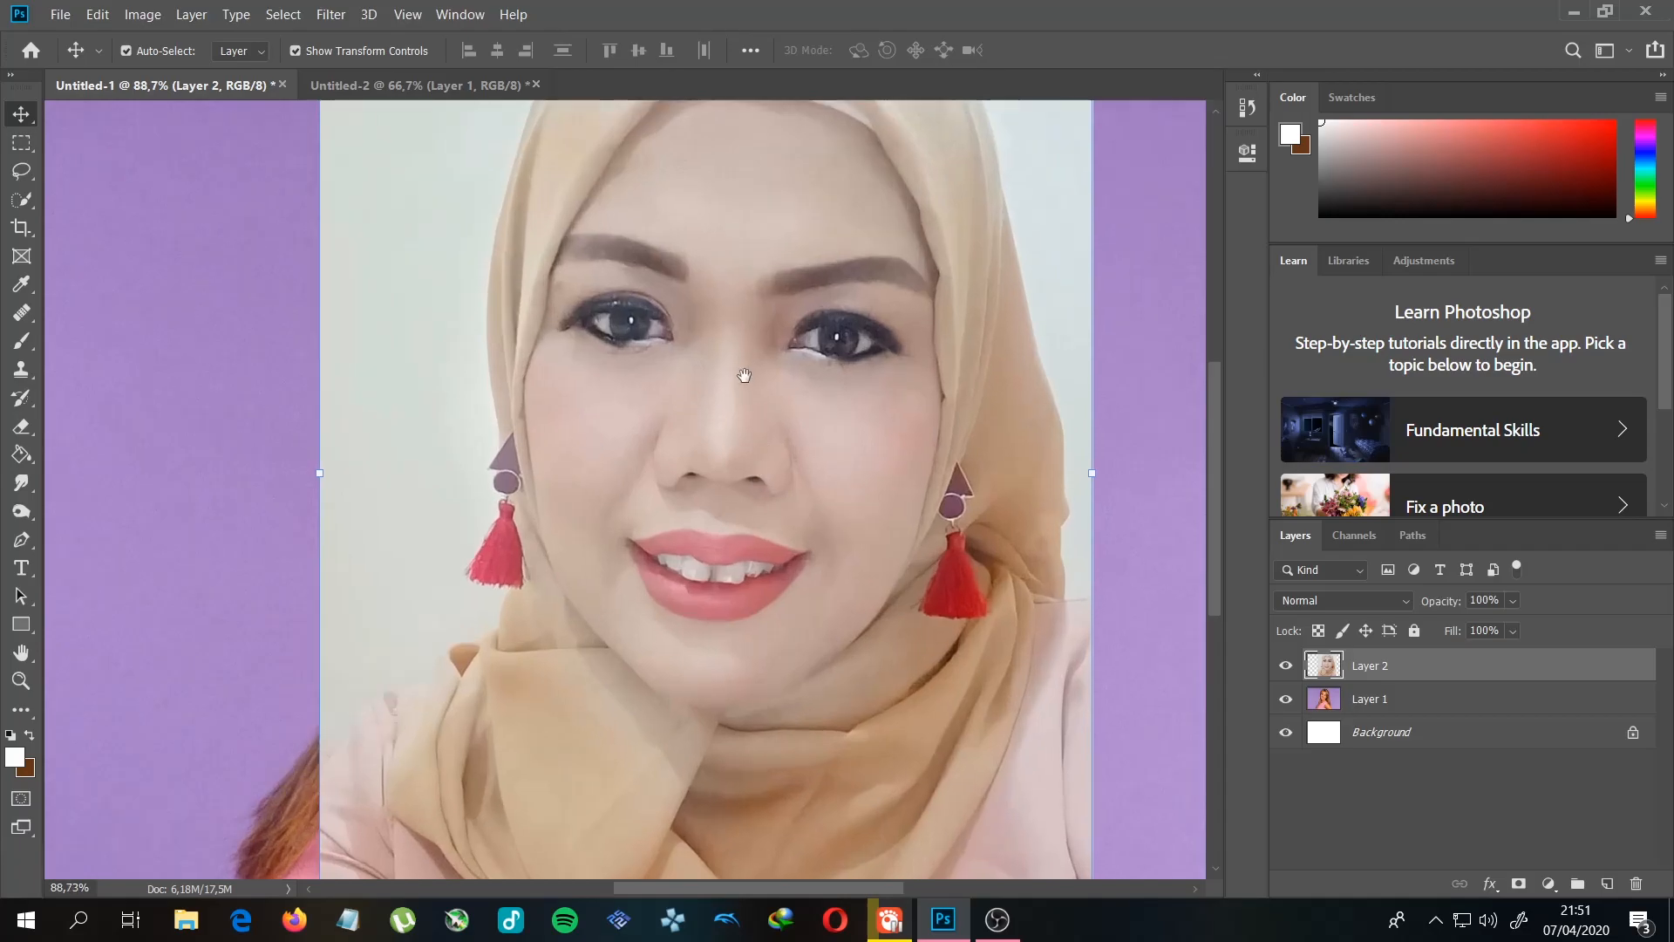
scroll(716, 415, "up", 1)
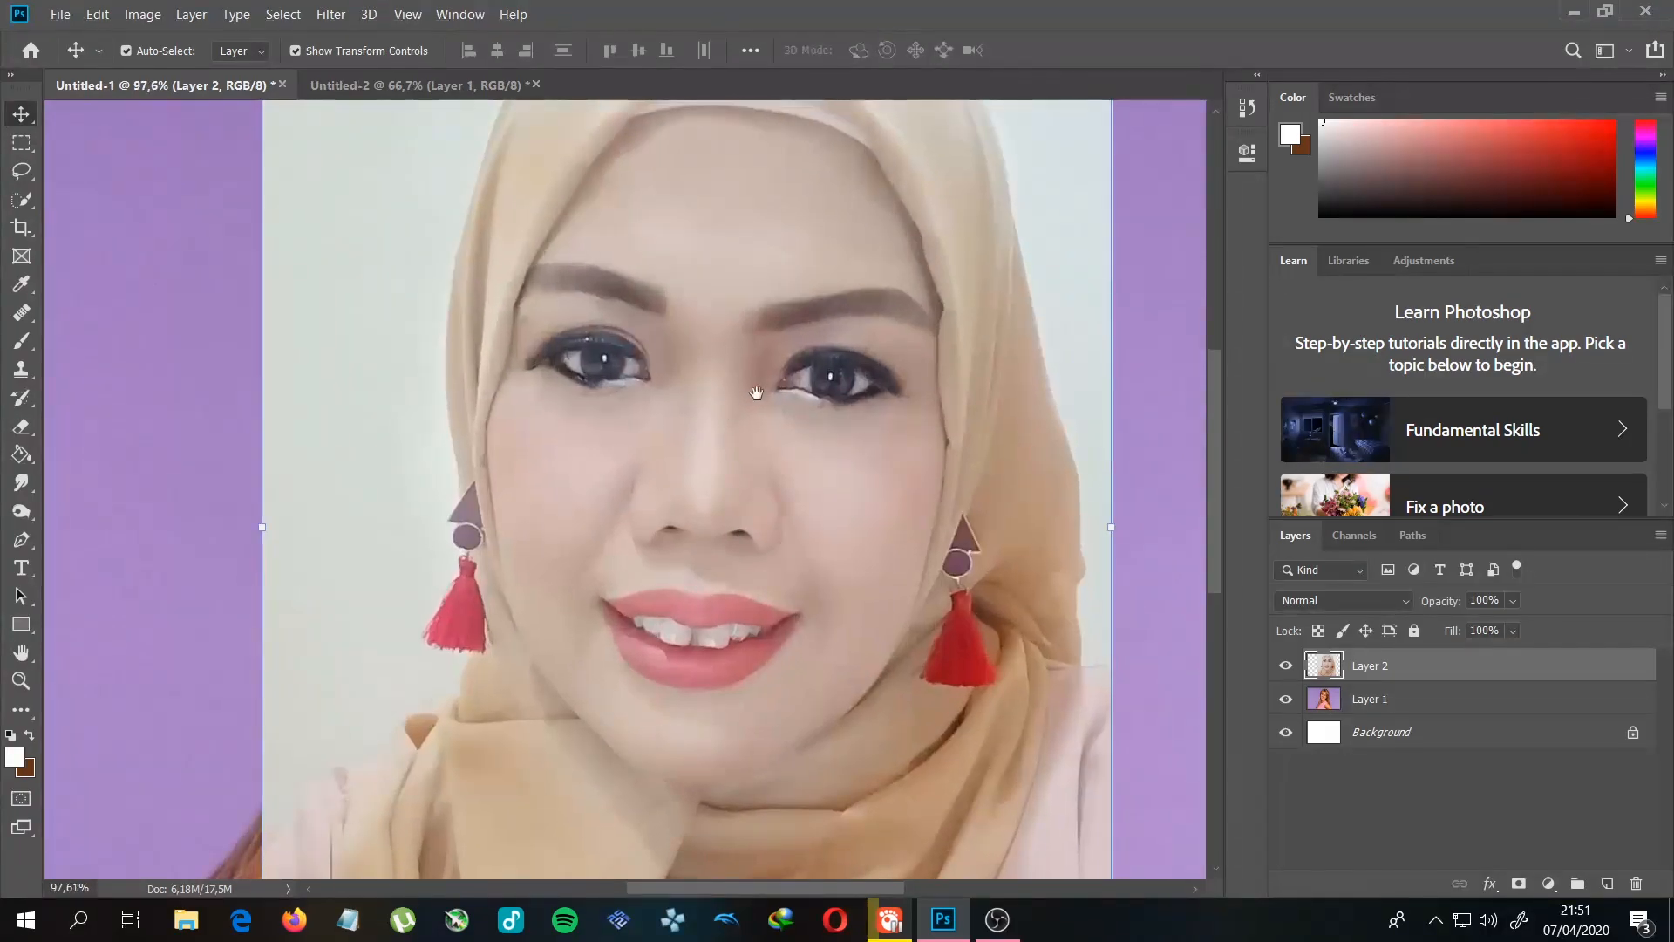
scroll(808, 395, "up", 1)
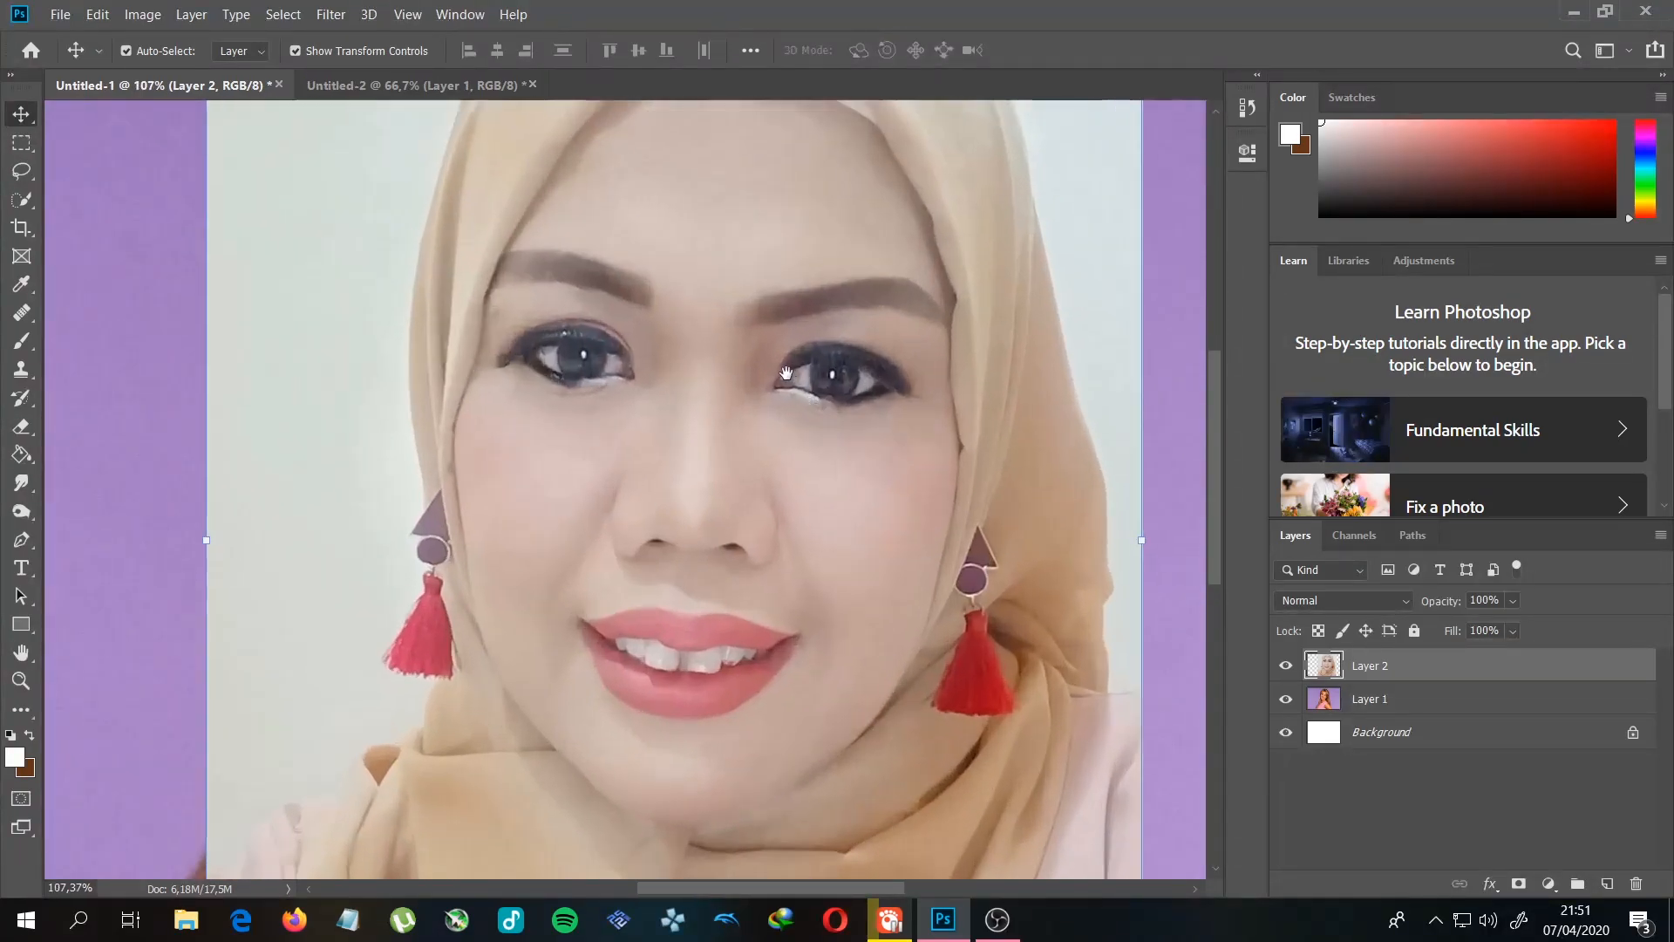
left_click_drag(808, 396, 769, 387)
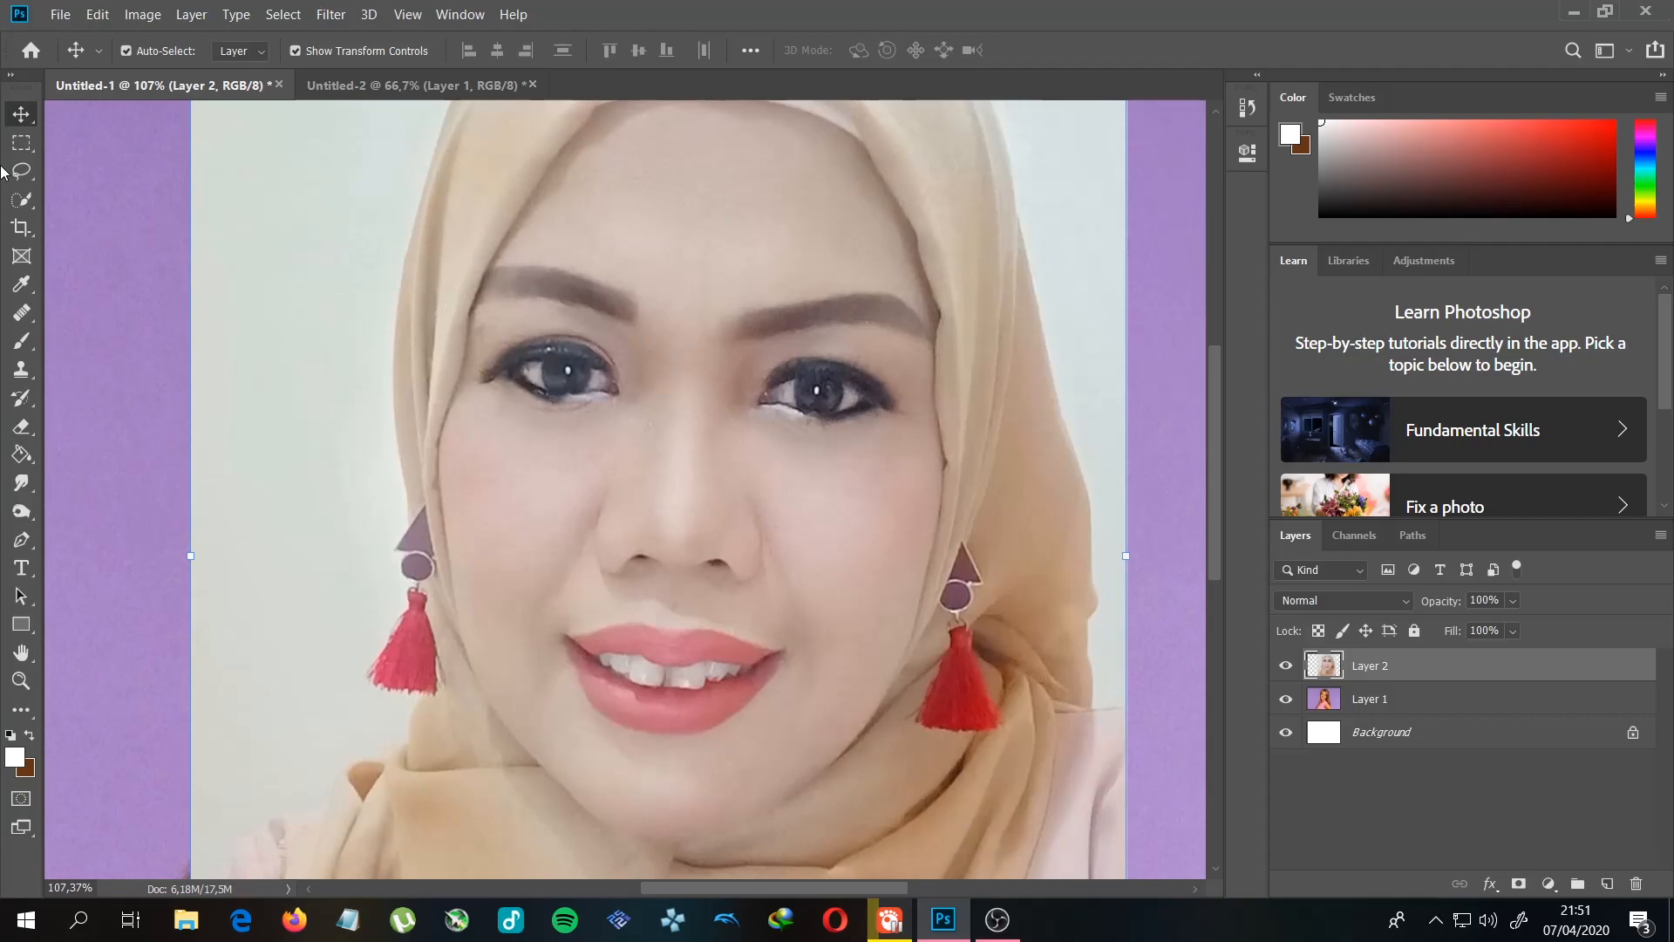
left_click(21, 171)
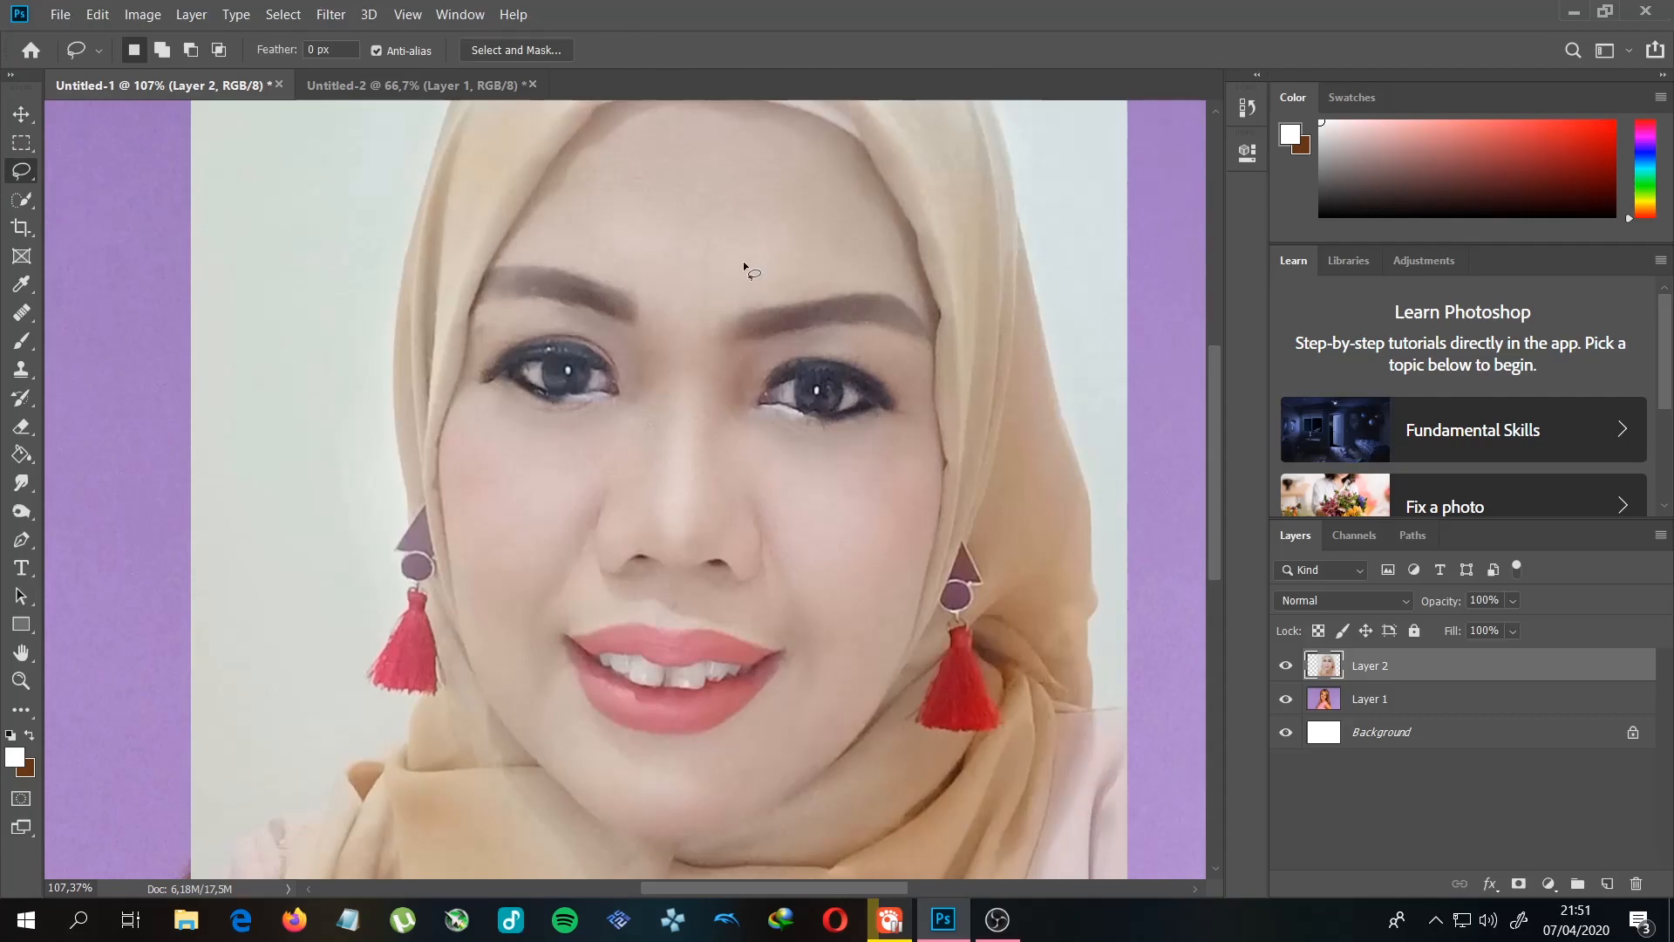
left_click(21, 199)
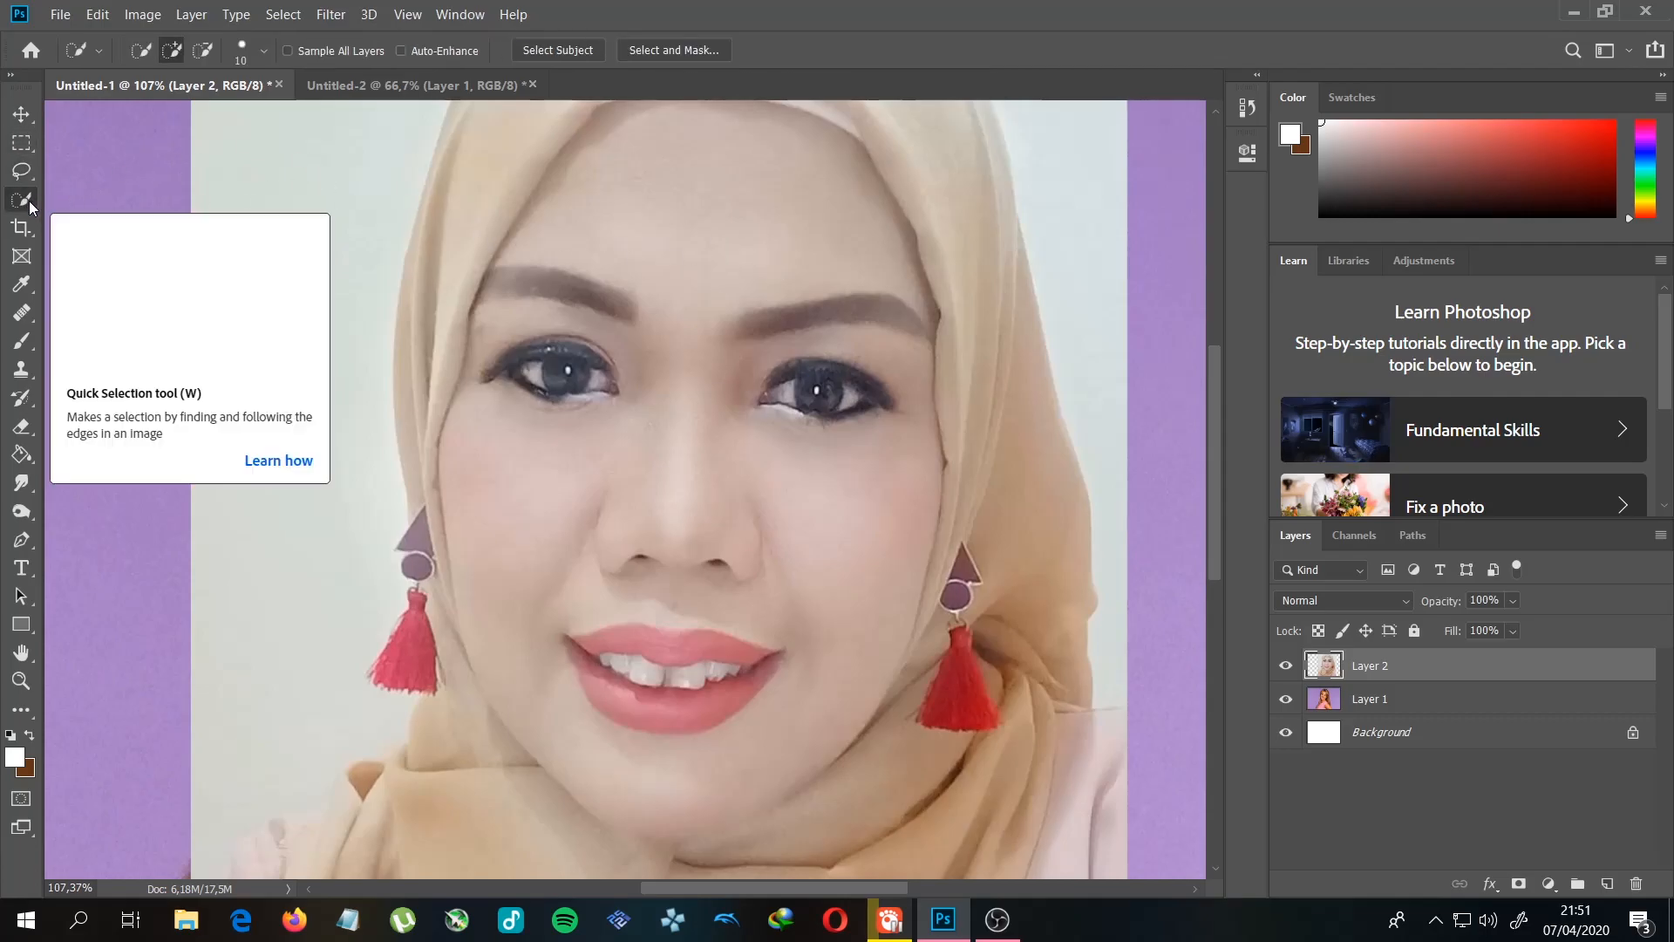
mouse_move(676, 232)
left_mouse_down()
mouse_move(701, 304)
mouse_move(664, 281)
mouse_move(678, 275)
mouse_move(645, 306)
mouse_move(560, 290)
mouse_move(851, 319)
mouse_move(797, 478)
mouse_move(714, 474)
mouse_move(638, 412)
mouse_move(684, 524)
mouse_move(635, 556)
mouse_move(673, 726)
mouse_move(548, 678)
mouse_move(619, 735)
mouse_move(604, 709)
mouse_move(767, 770)
mouse_move(799, 806)
mouse_move(913, 816)
left_mouse_up()
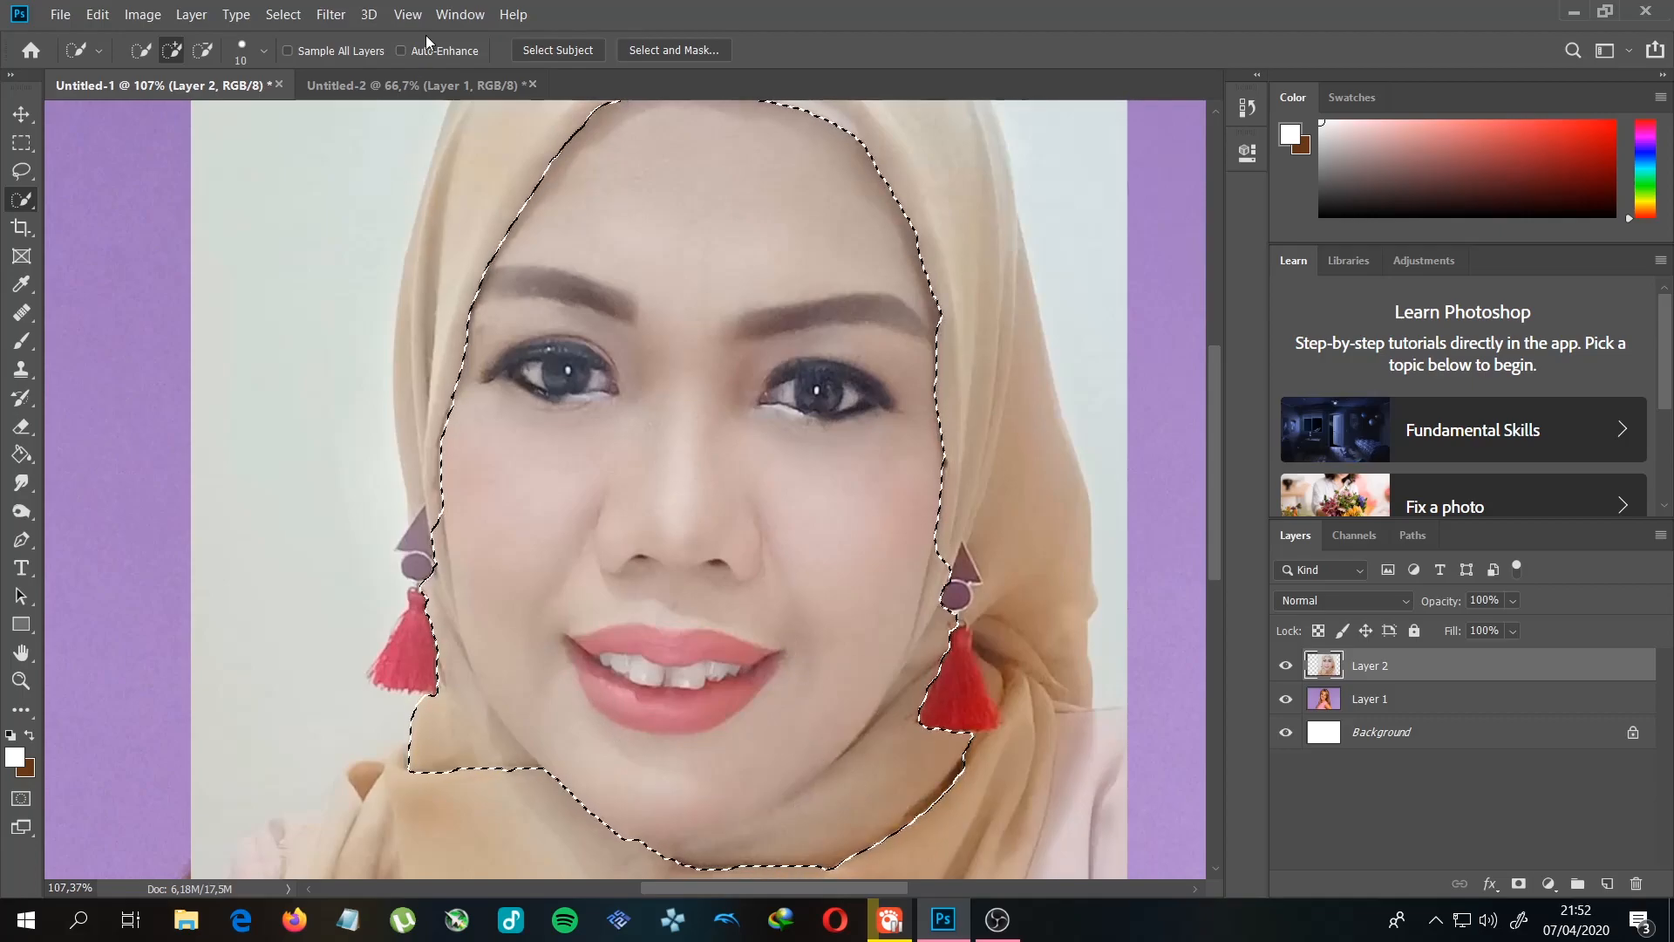
left_click(265, 50)
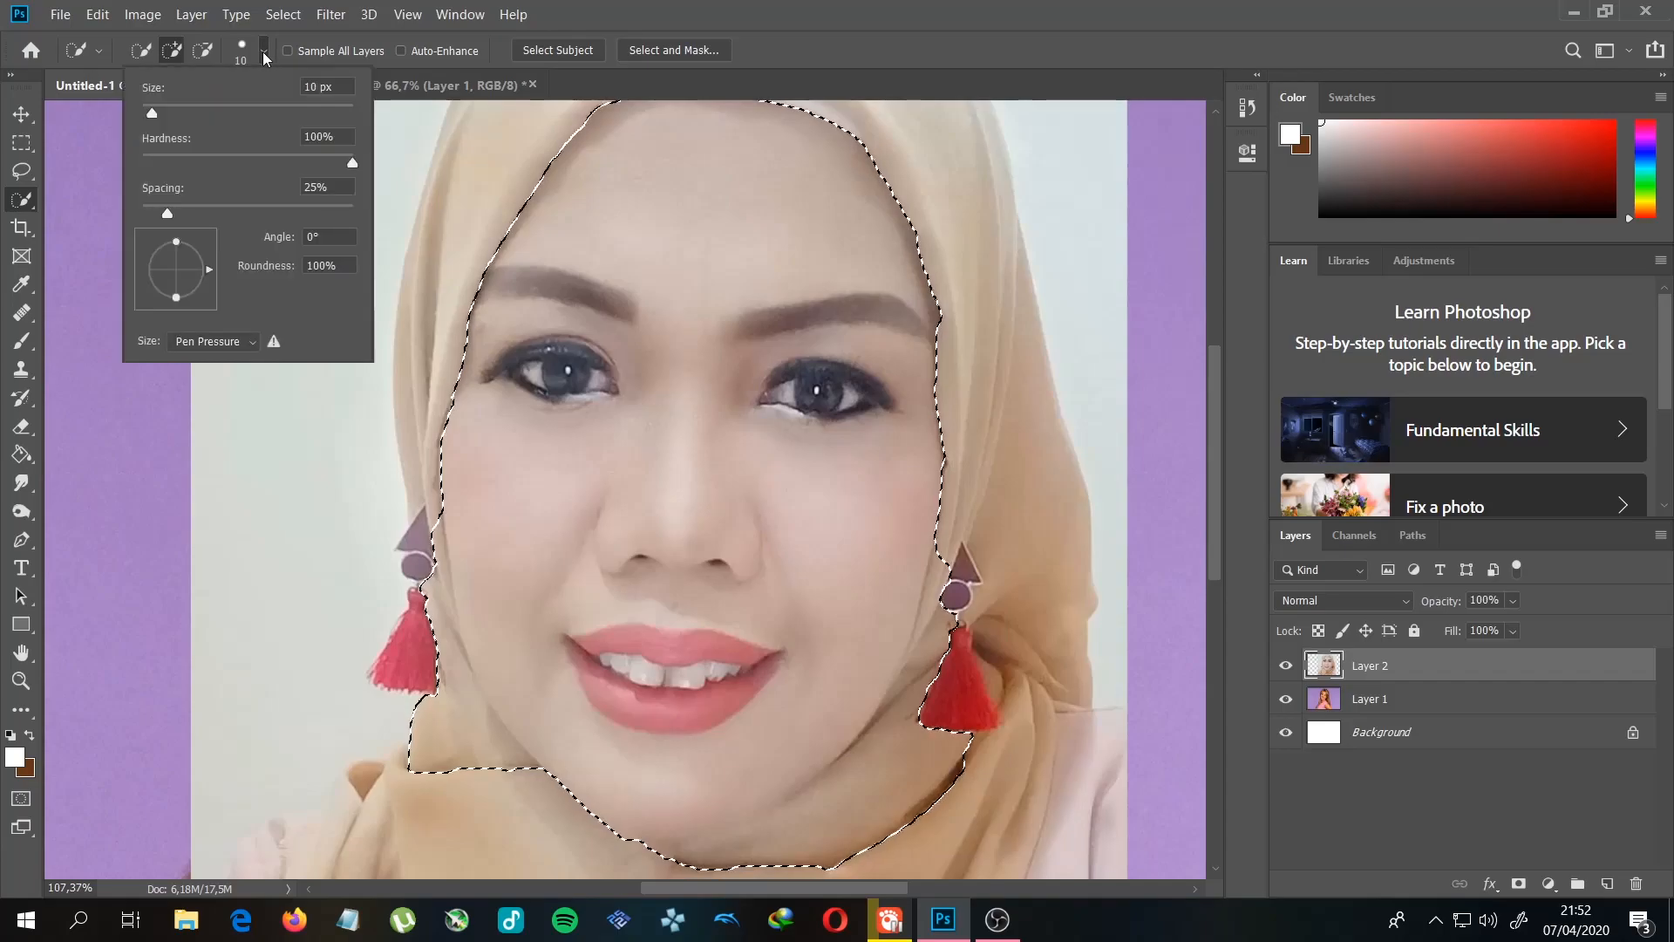
left_click(262, 50)
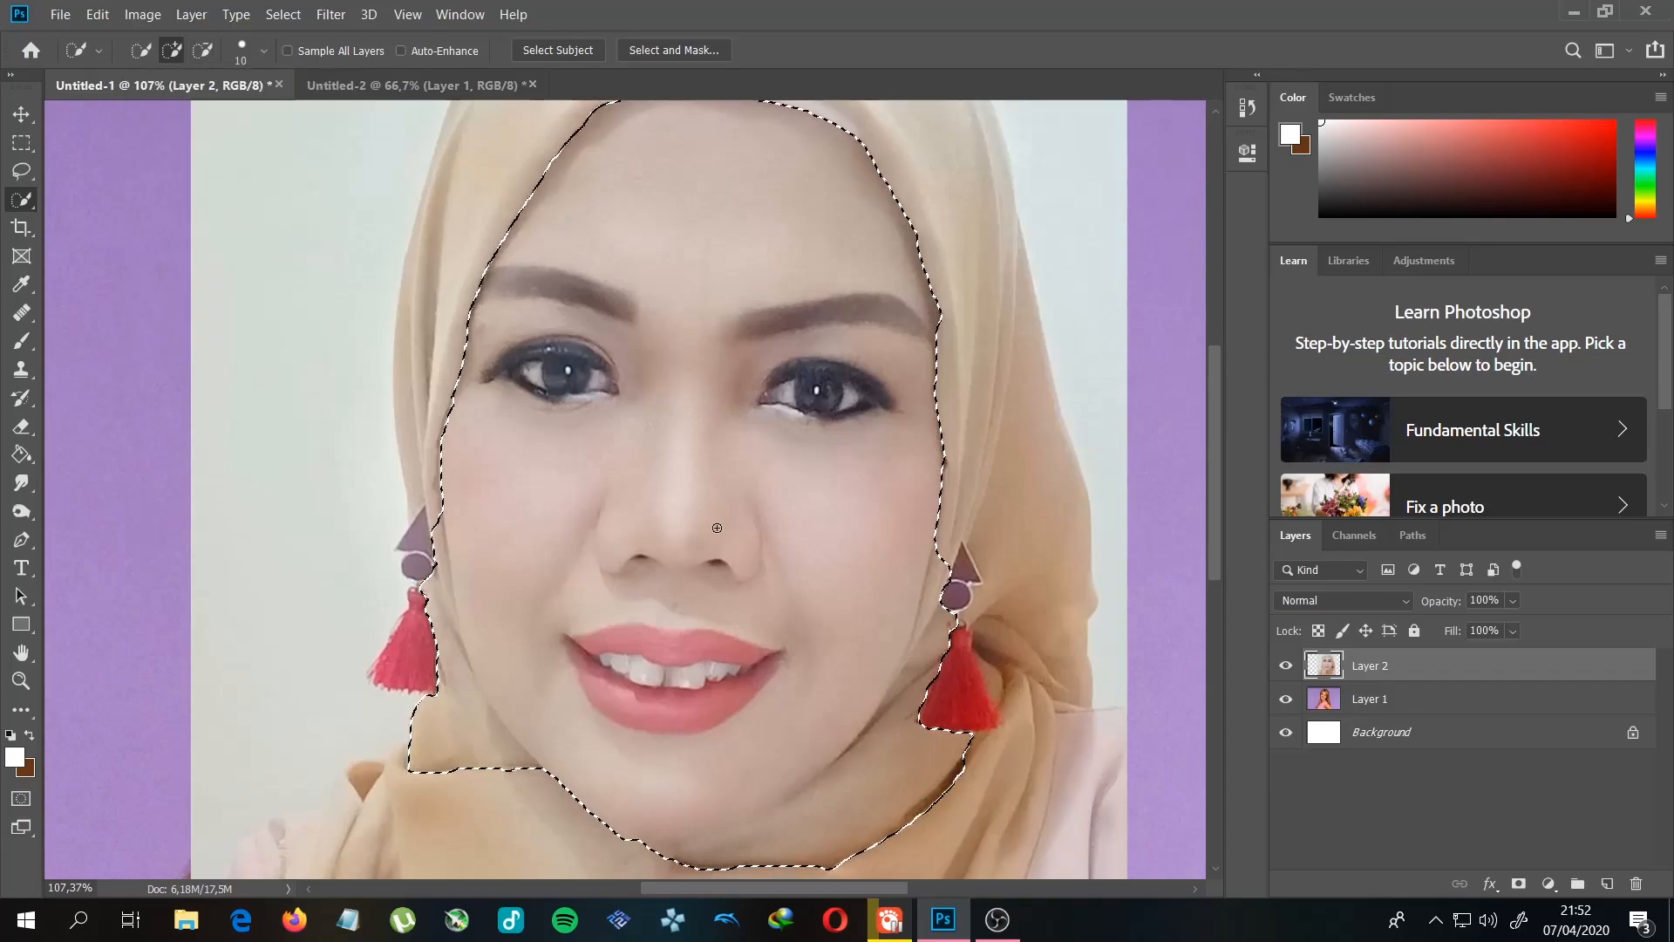
Step: Subtract the earrings, neck and scarf from the selection so that it follows the cheeks, jaw and chin
mouse_move(961, 667)
left_mouse_down()
mouse_move(925, 781)
mouse_move(958, 739)
mouse_move(958, 782)
mouse_move(970, 765)
mouse_move(808, 856)
mouse_move(978, 690)
mouse_move(955, 754)
mouse_move(923, 783)
mouse_move(1001, 654)
mouse_move(918, 748)
mouse_move(974, 633)
mouse_move(978, 676)
mouse_move(986, 662)
mouse_move(970, 591)
mouse_move(921, 674)
mouse_move(943, 562)
left_mouse_up()
key("alt")
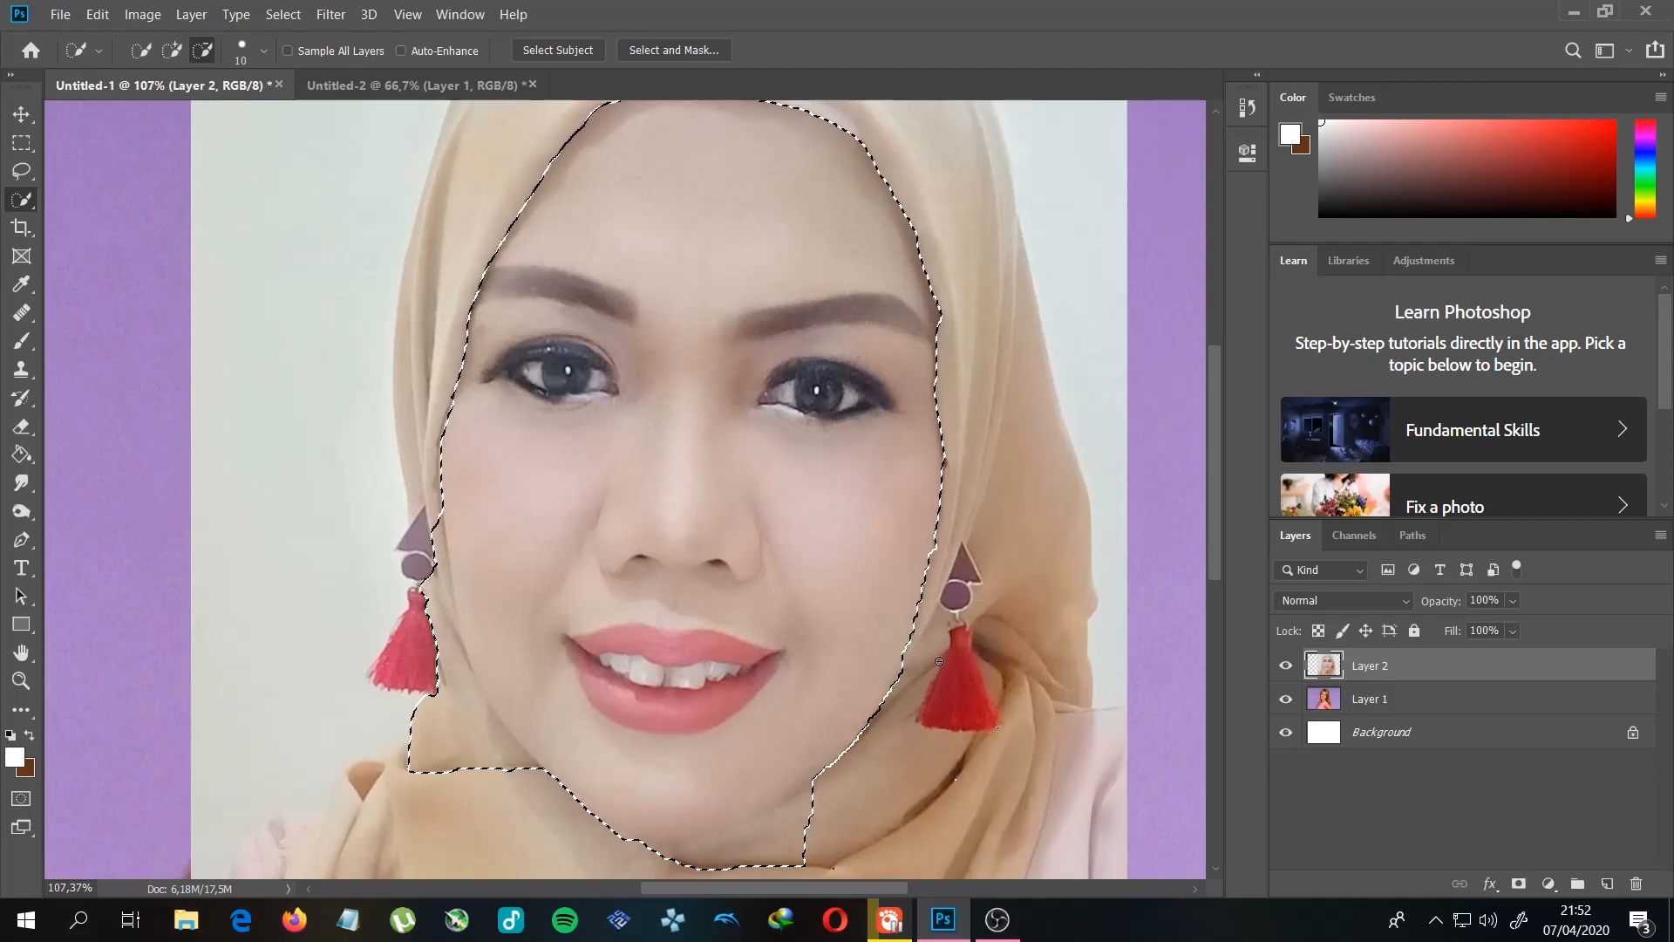
left_click_drag(821, 815, 892, 639)
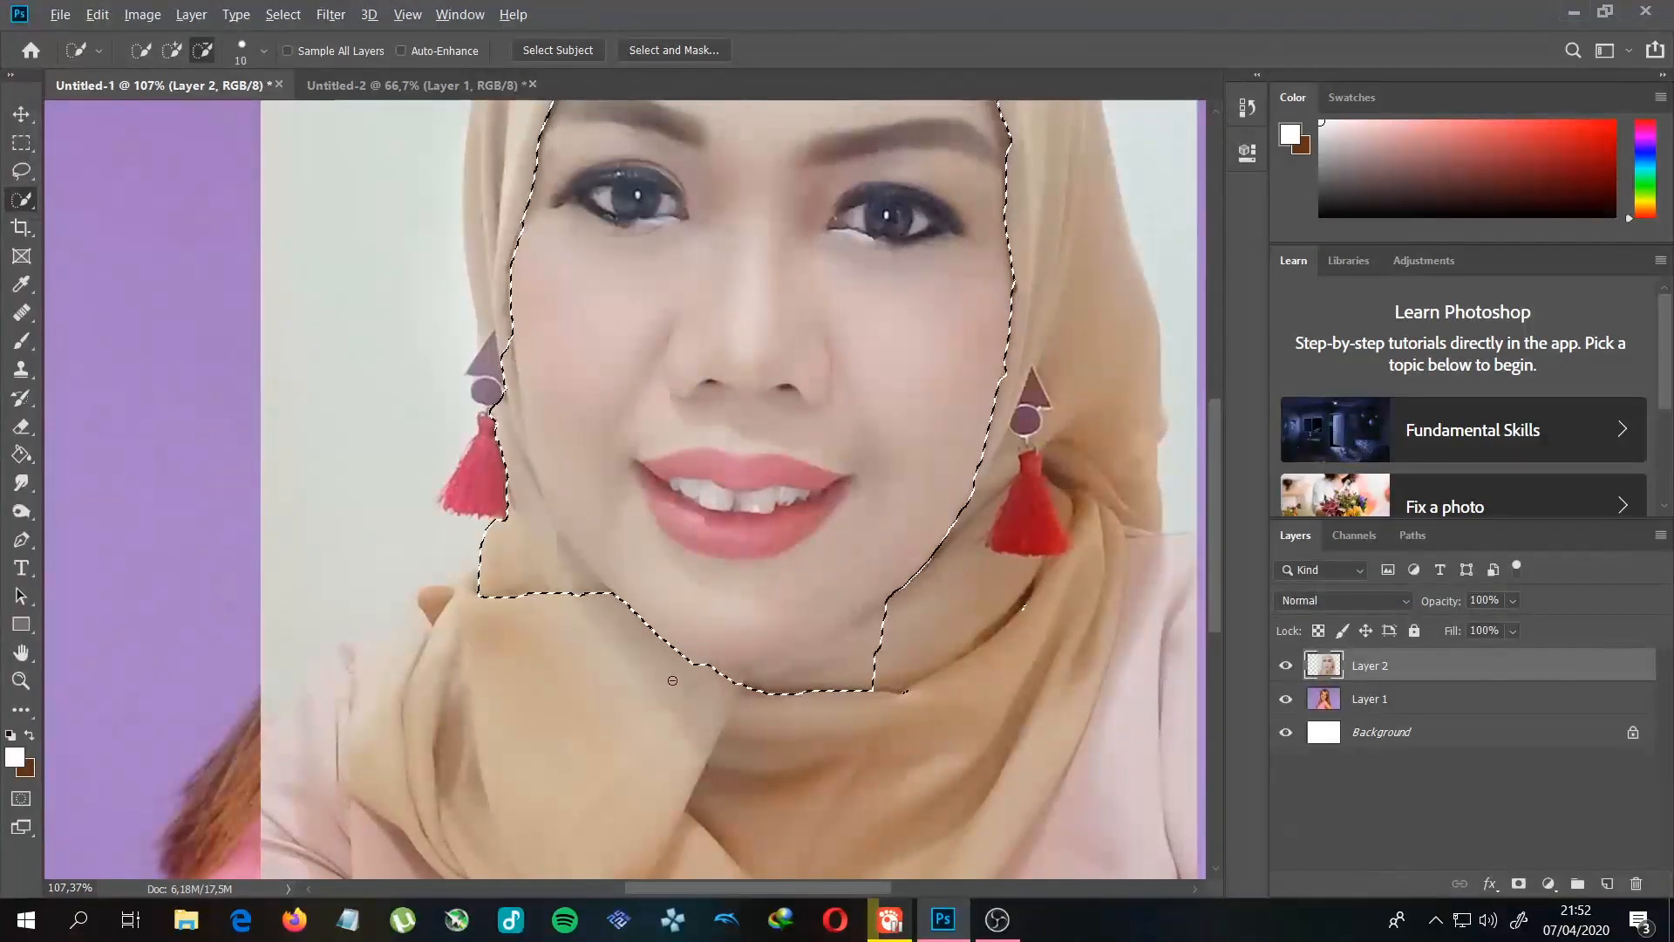
mouse_move(754, 706)
left_mouse_down()
mouse_move(884, 685)
mouse_move(778, 700)
mouse_move(830, 676)
mouse_move(728, 686)
mouse_move(851, 655)
mouse_move(766, 646)
left_mouse_up()
left_click_drag(592, 499, 624, 538)
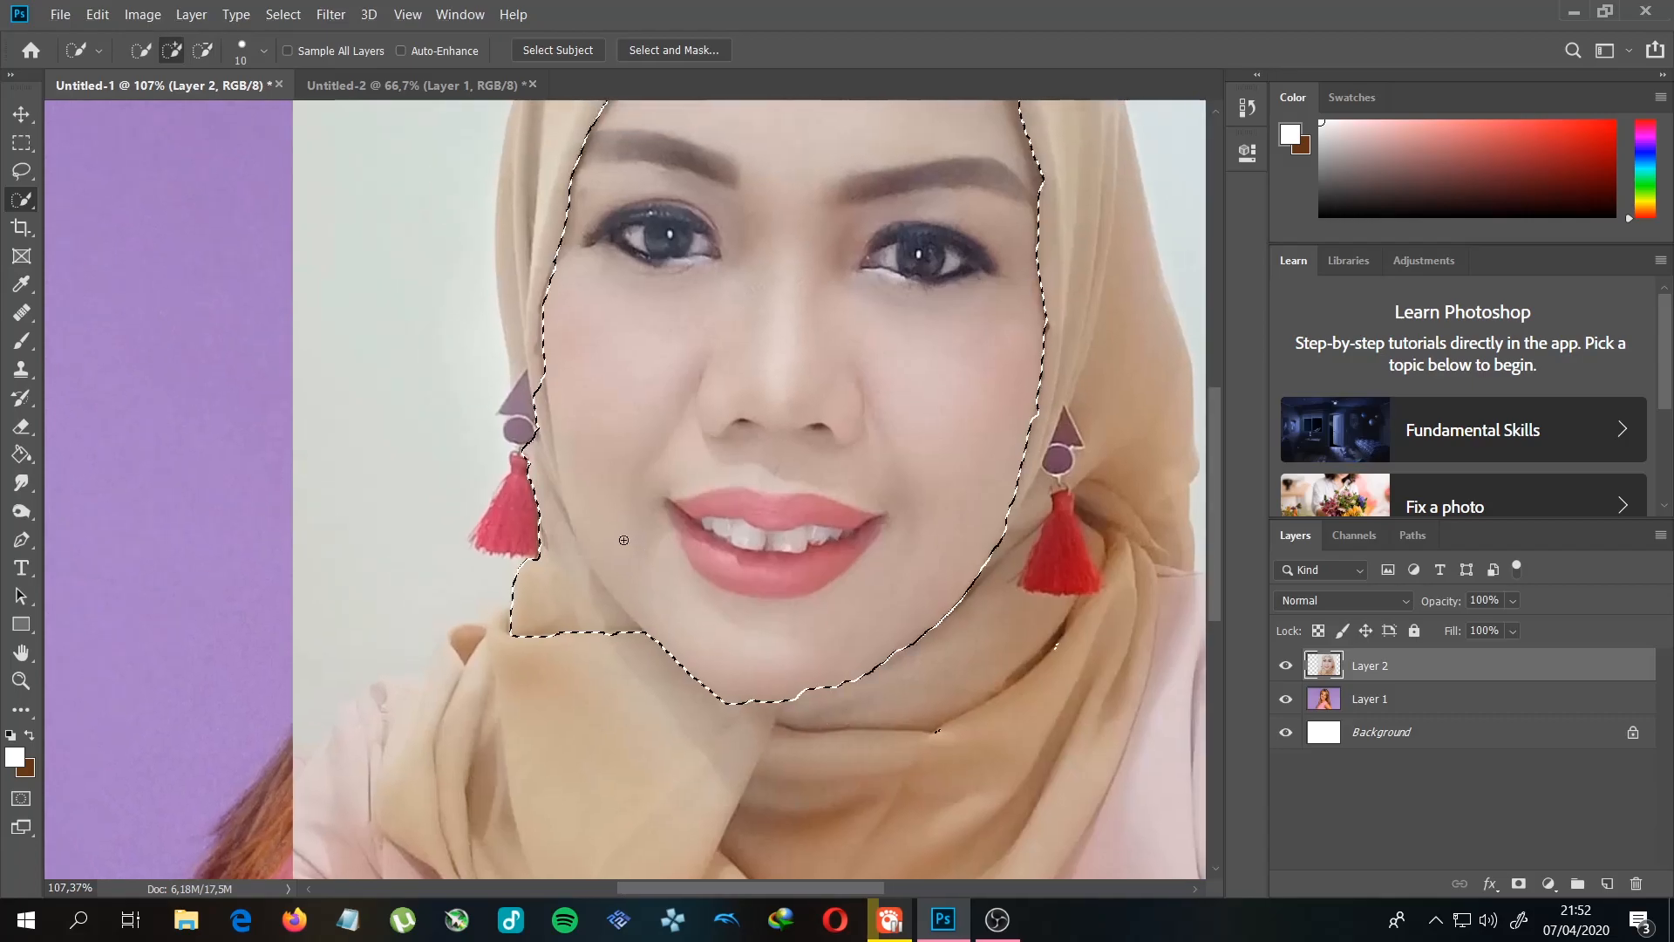
mouse_move(474, 456)
left_mouse_down()
mouse_move(518, 613)
mouse_move(518, 439)
mouse_move(543, 567)
mouse_move(528, 414)
left_mouse_up()
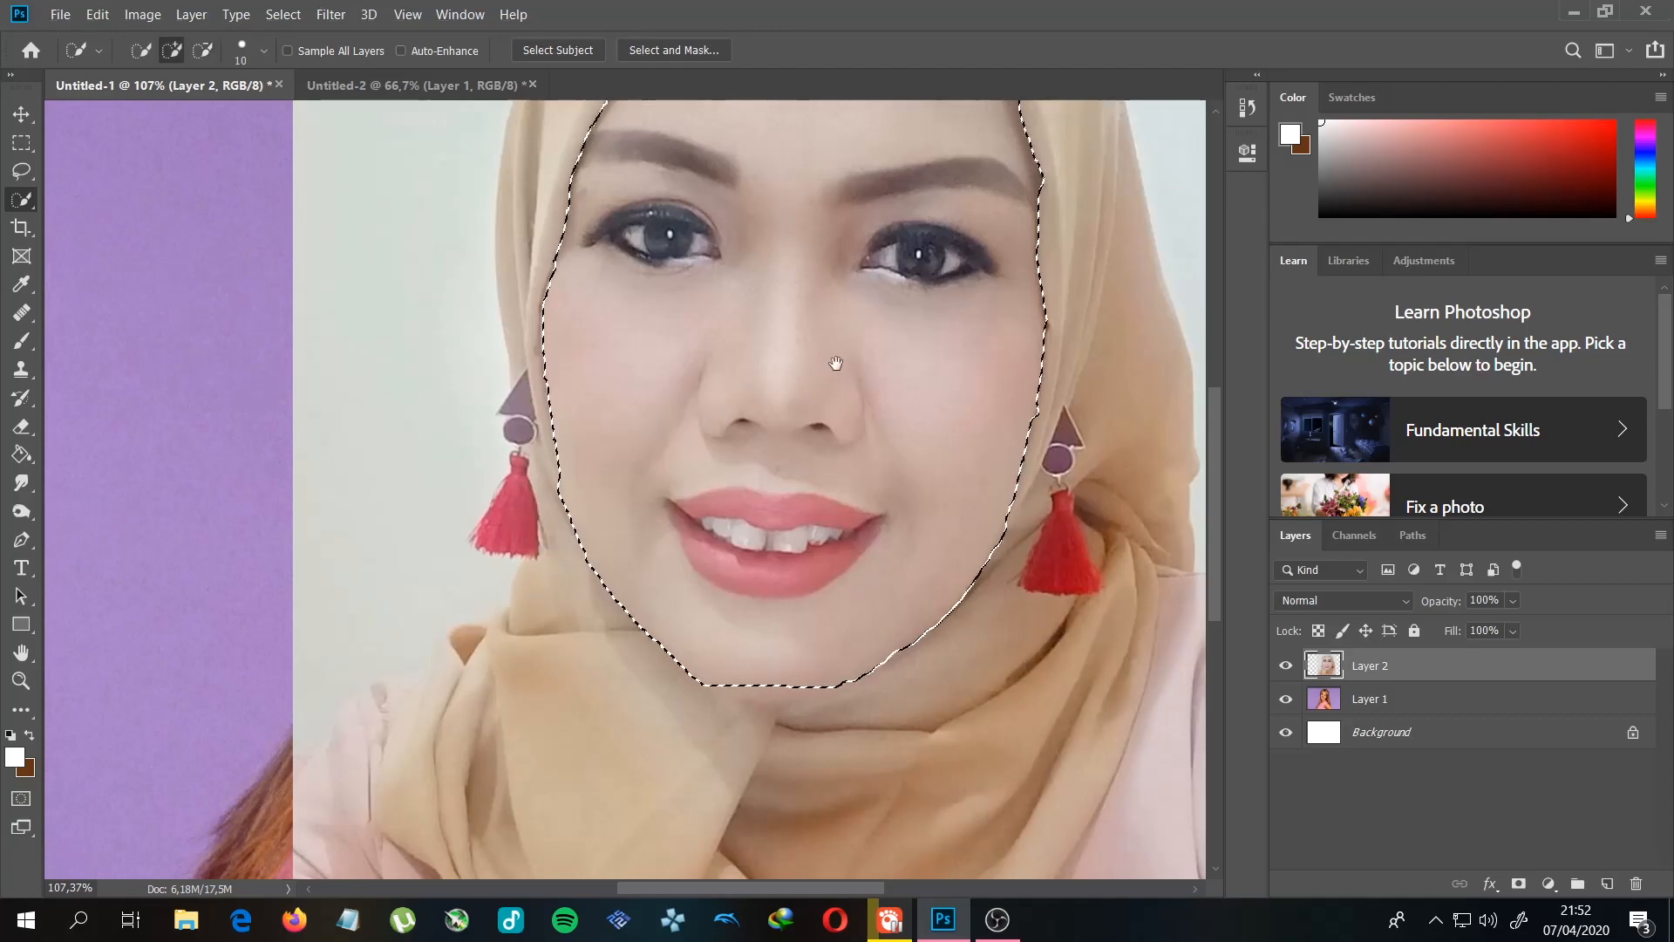
left_click_drag(829, 374, 784, 486)
left_click_drag(721, 309, 704, 329)
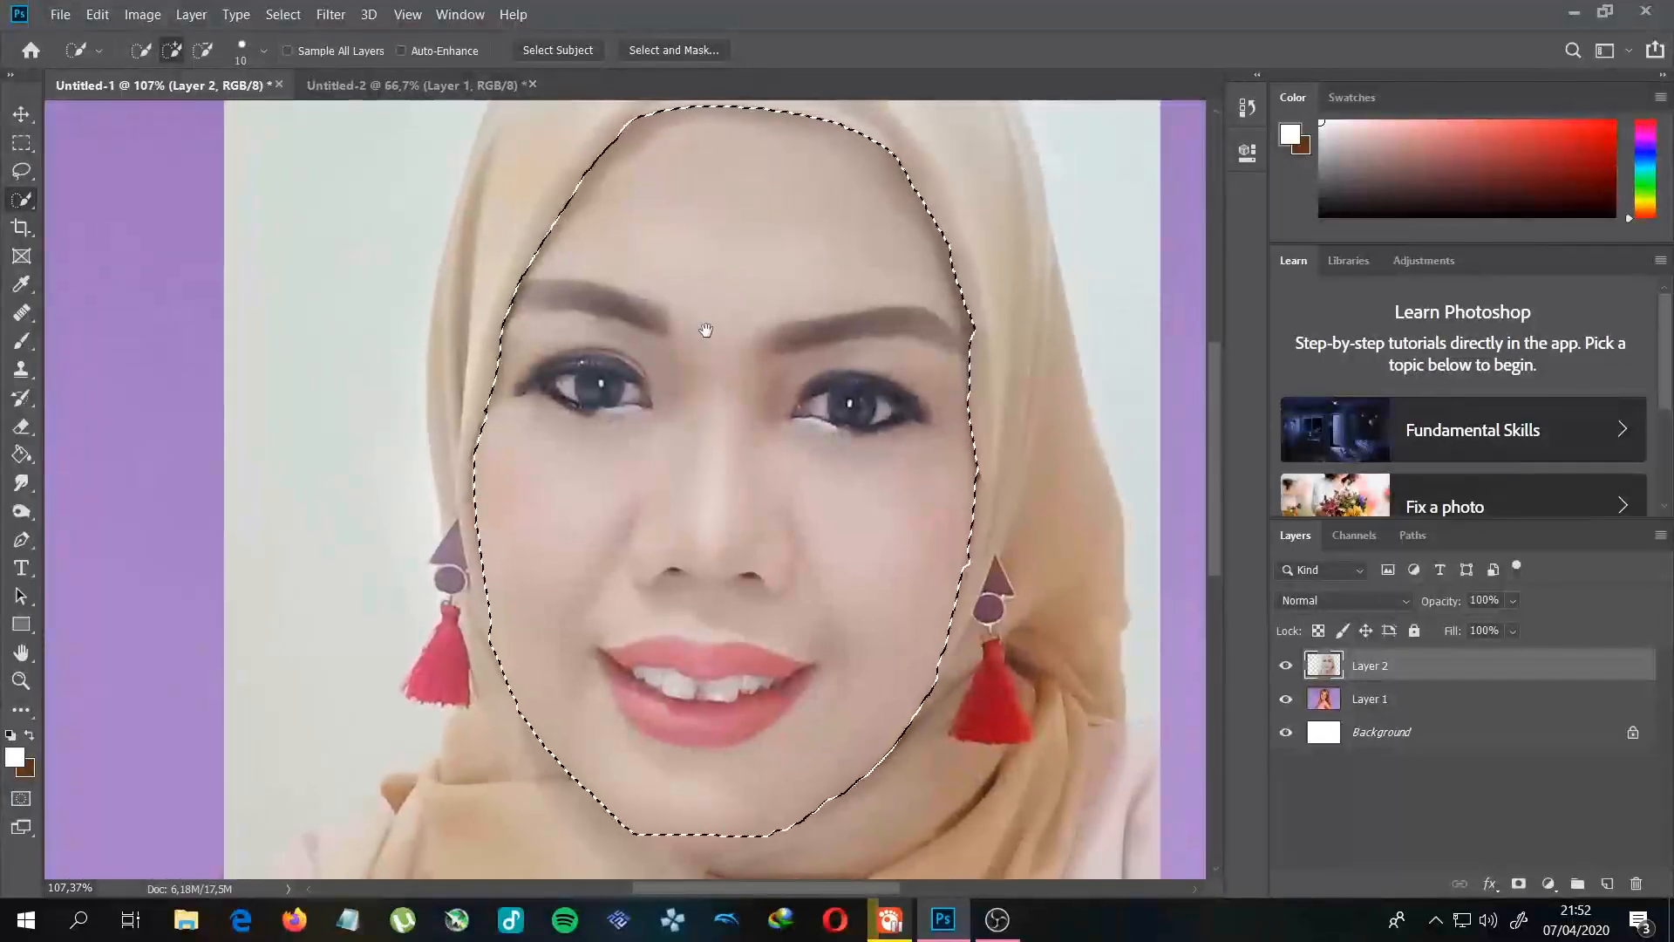
Step: Copy the selected face onto its own layer with Layer Via Copy
left_click(26, 144)
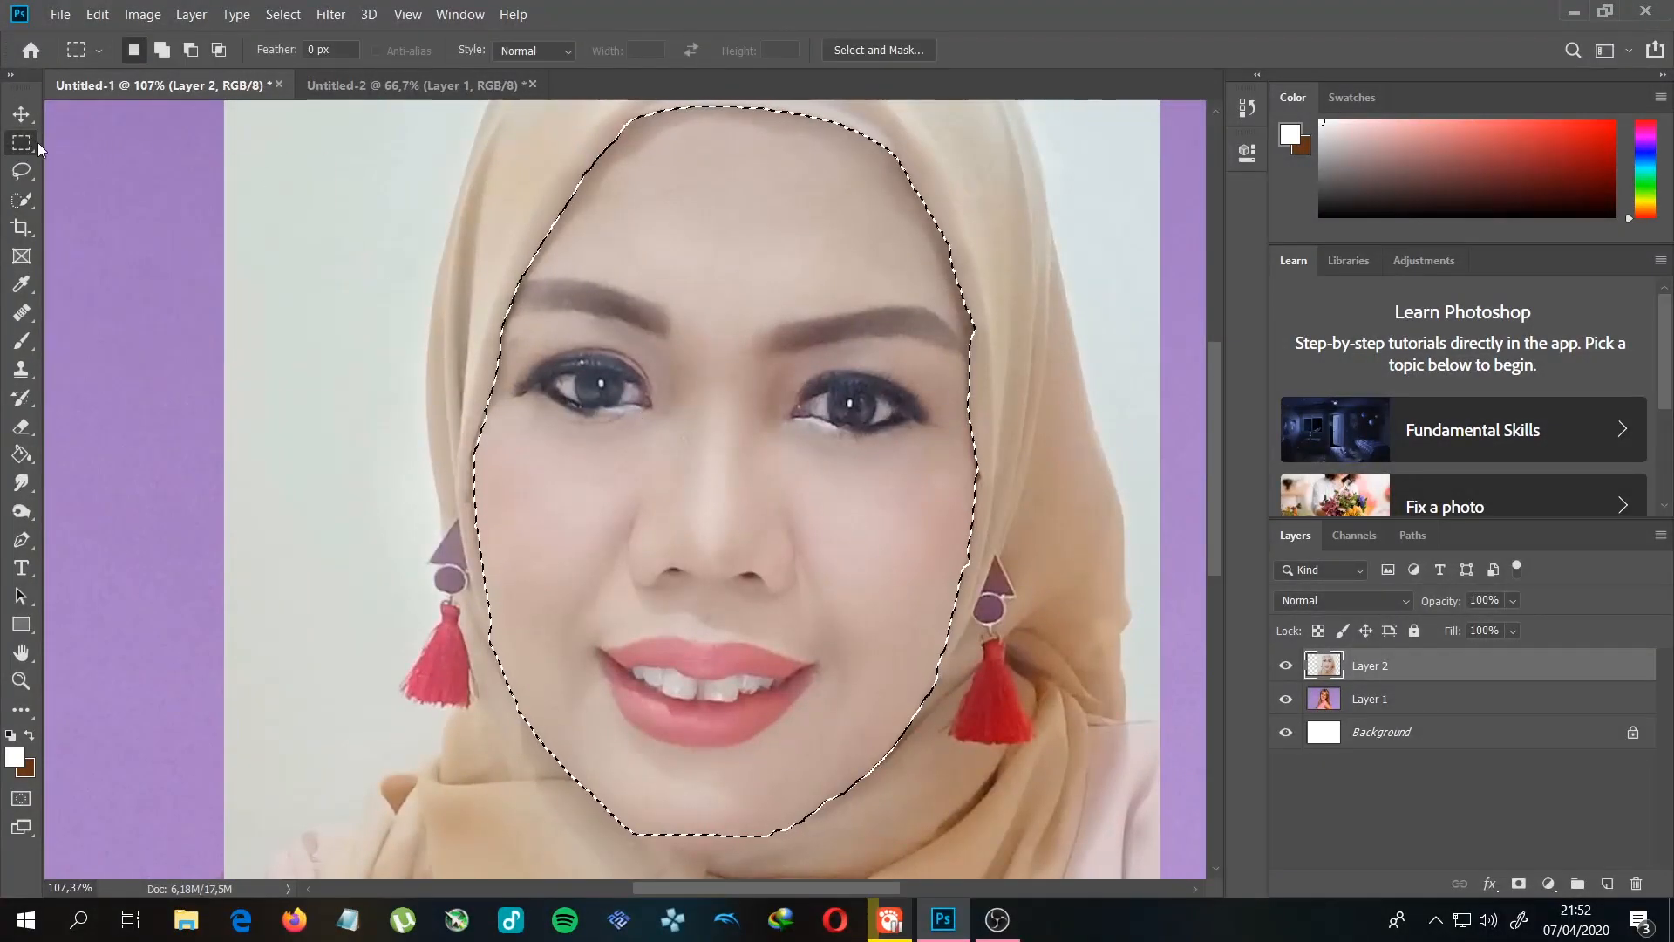
left_click(30, 174)
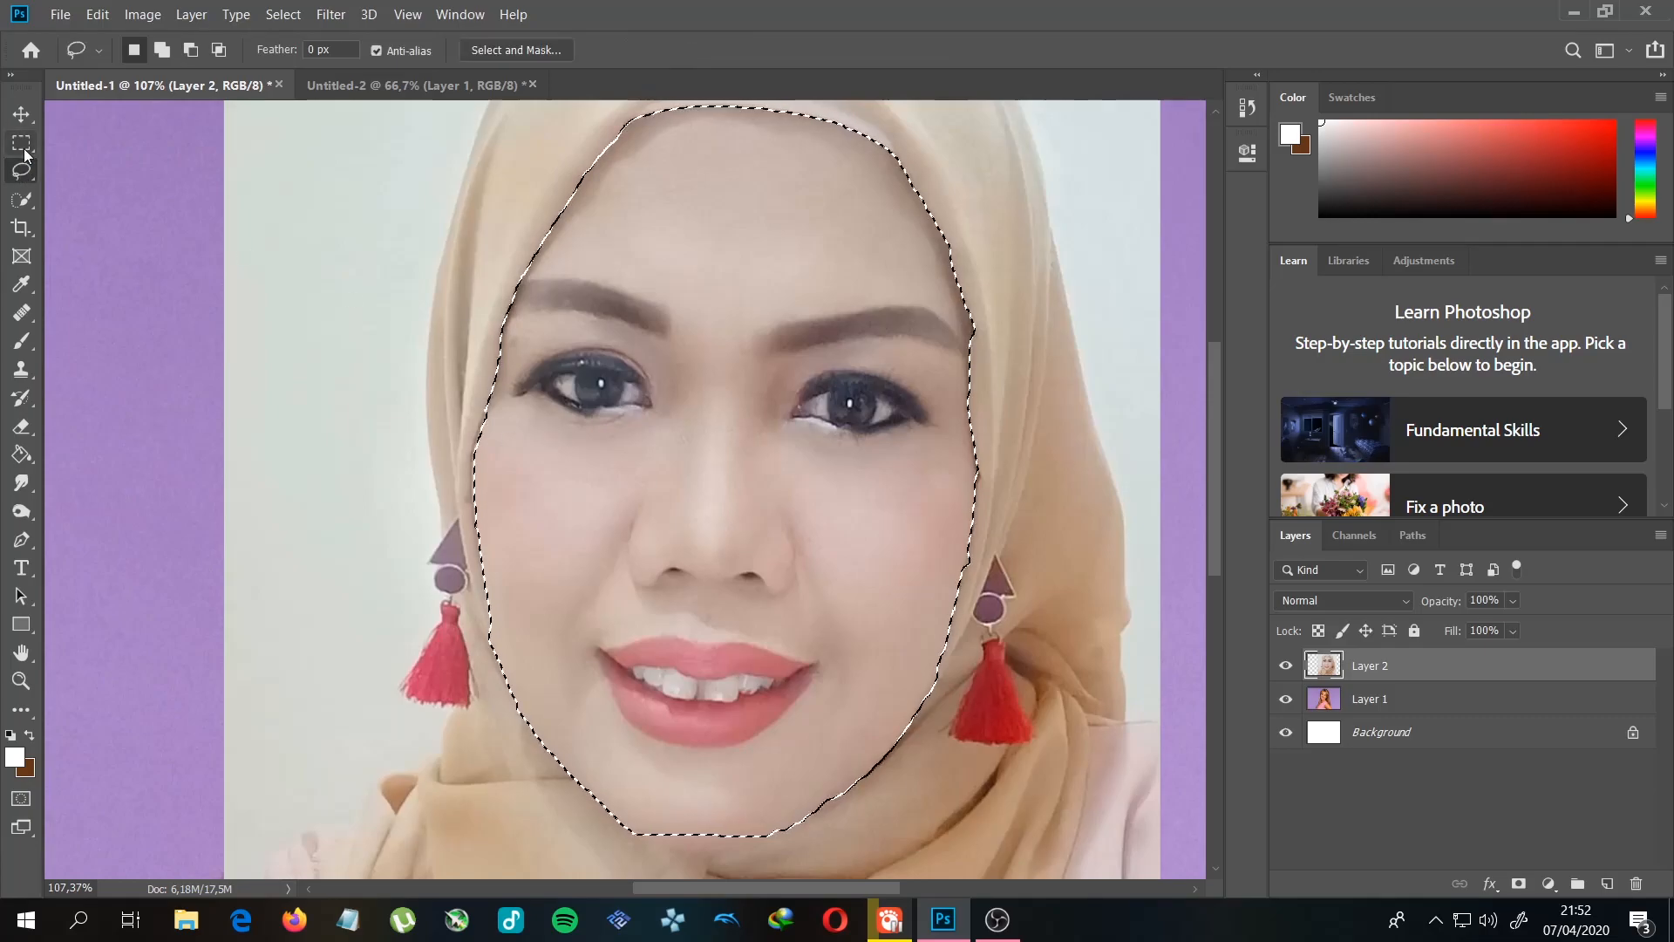
key("m")
right_click(630, 312)
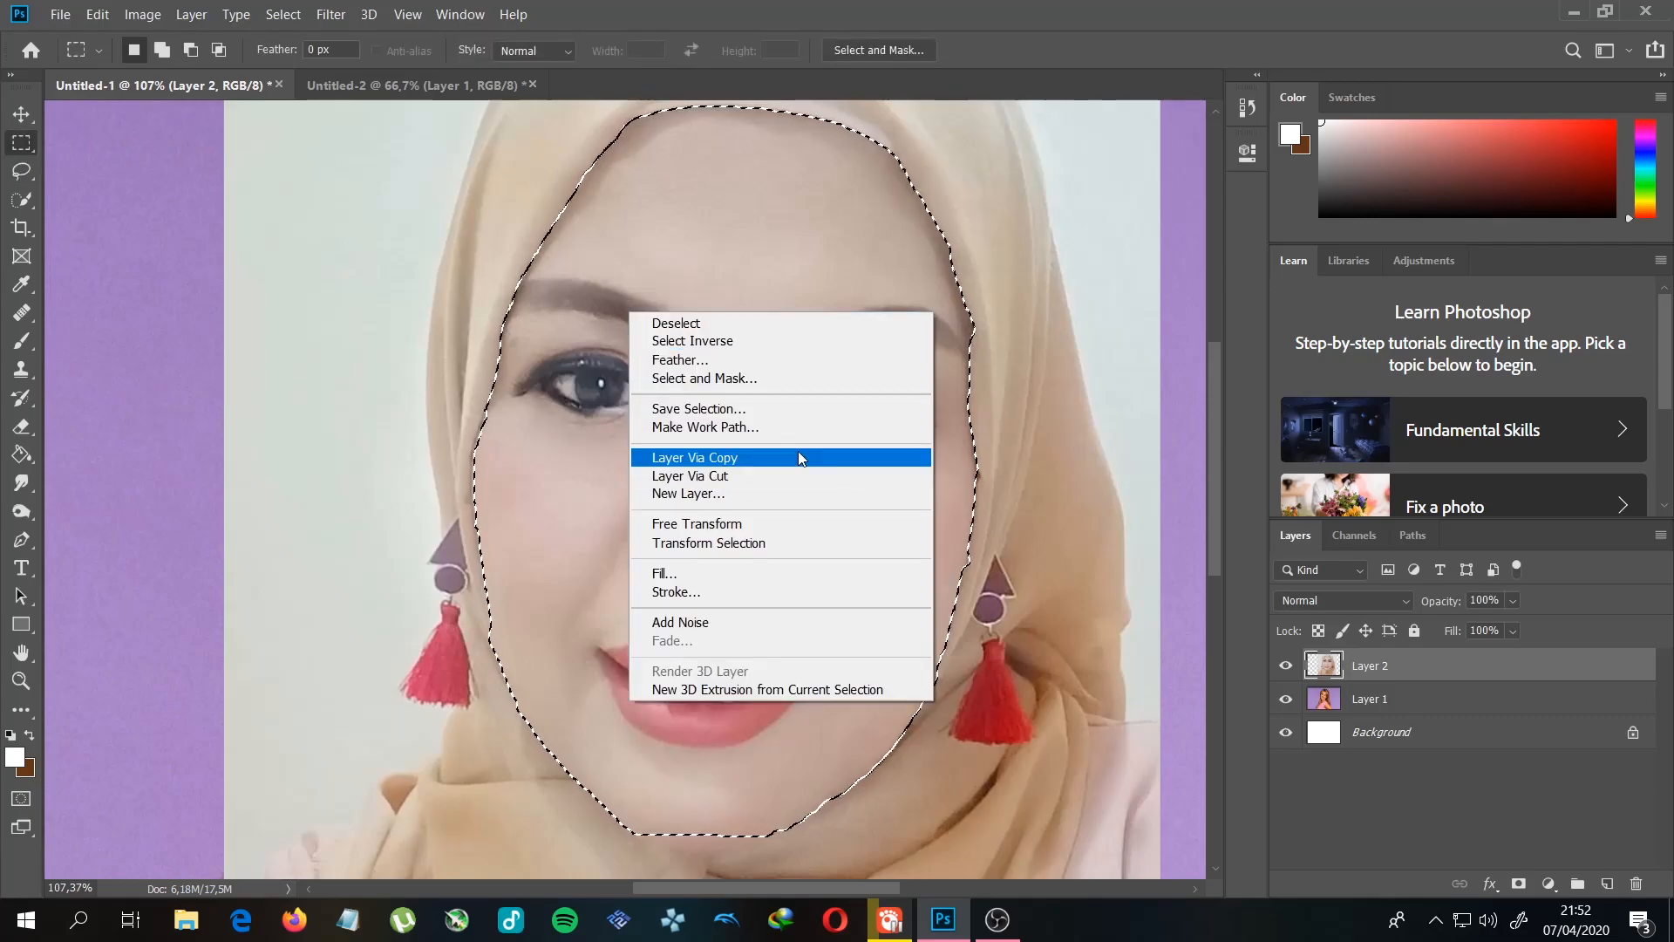
left_click(798, 456)
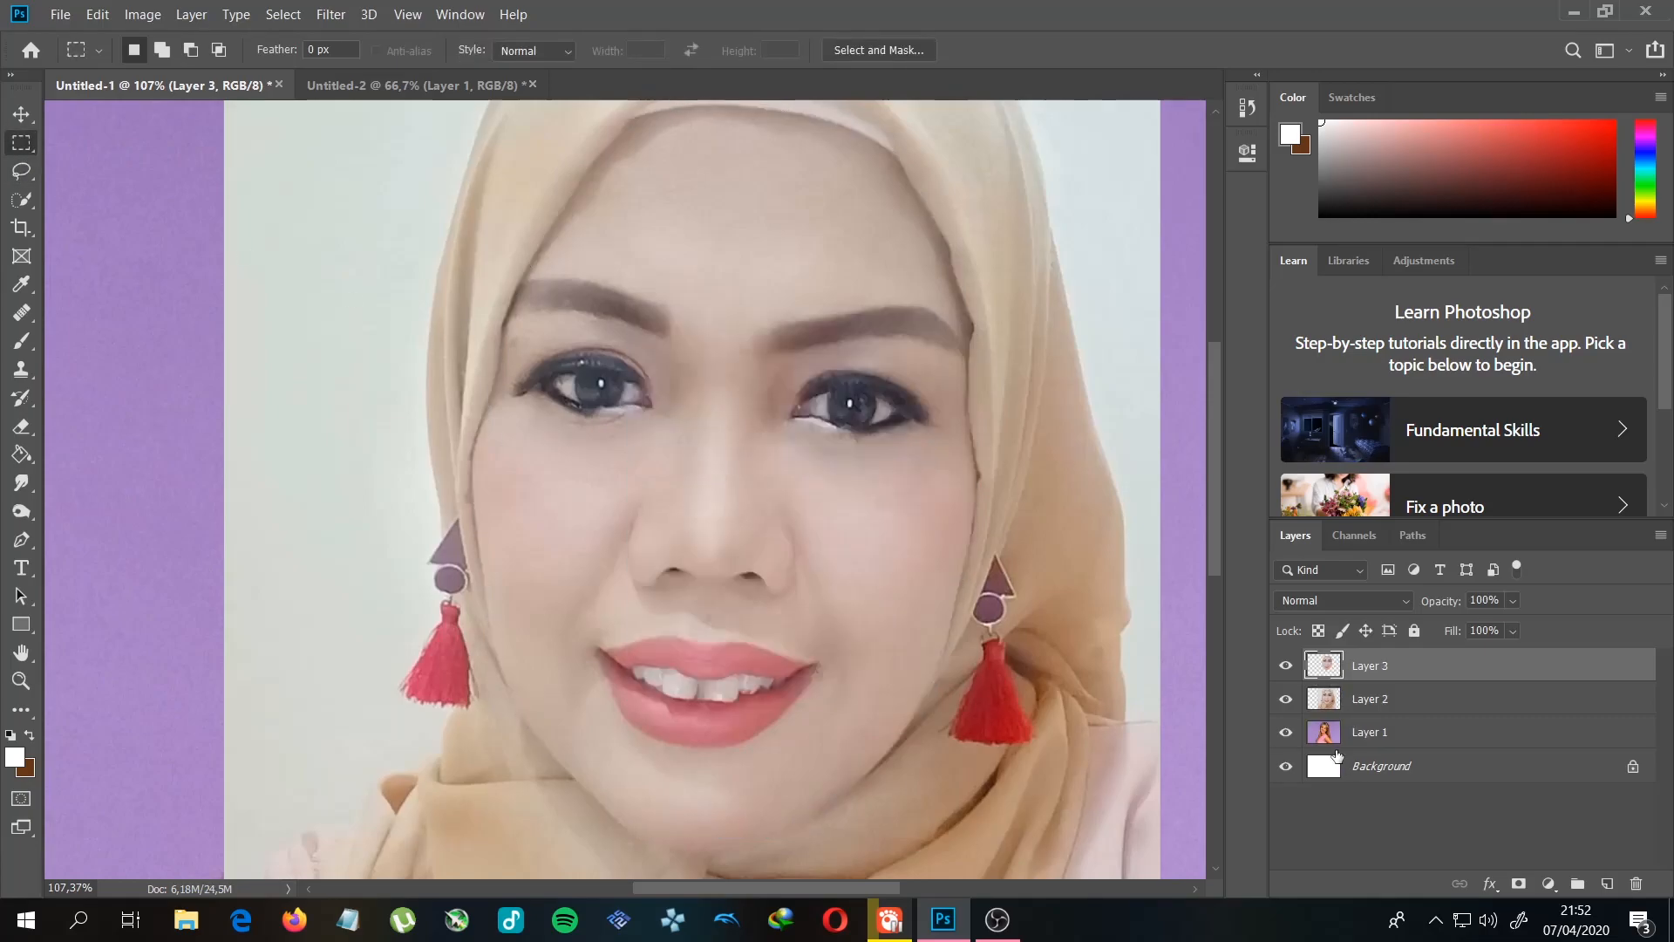
Step: Hide the full headscarf portrait layer and move the face cutout to the right, beside the blonde woman's face
left_click(1285, 700)
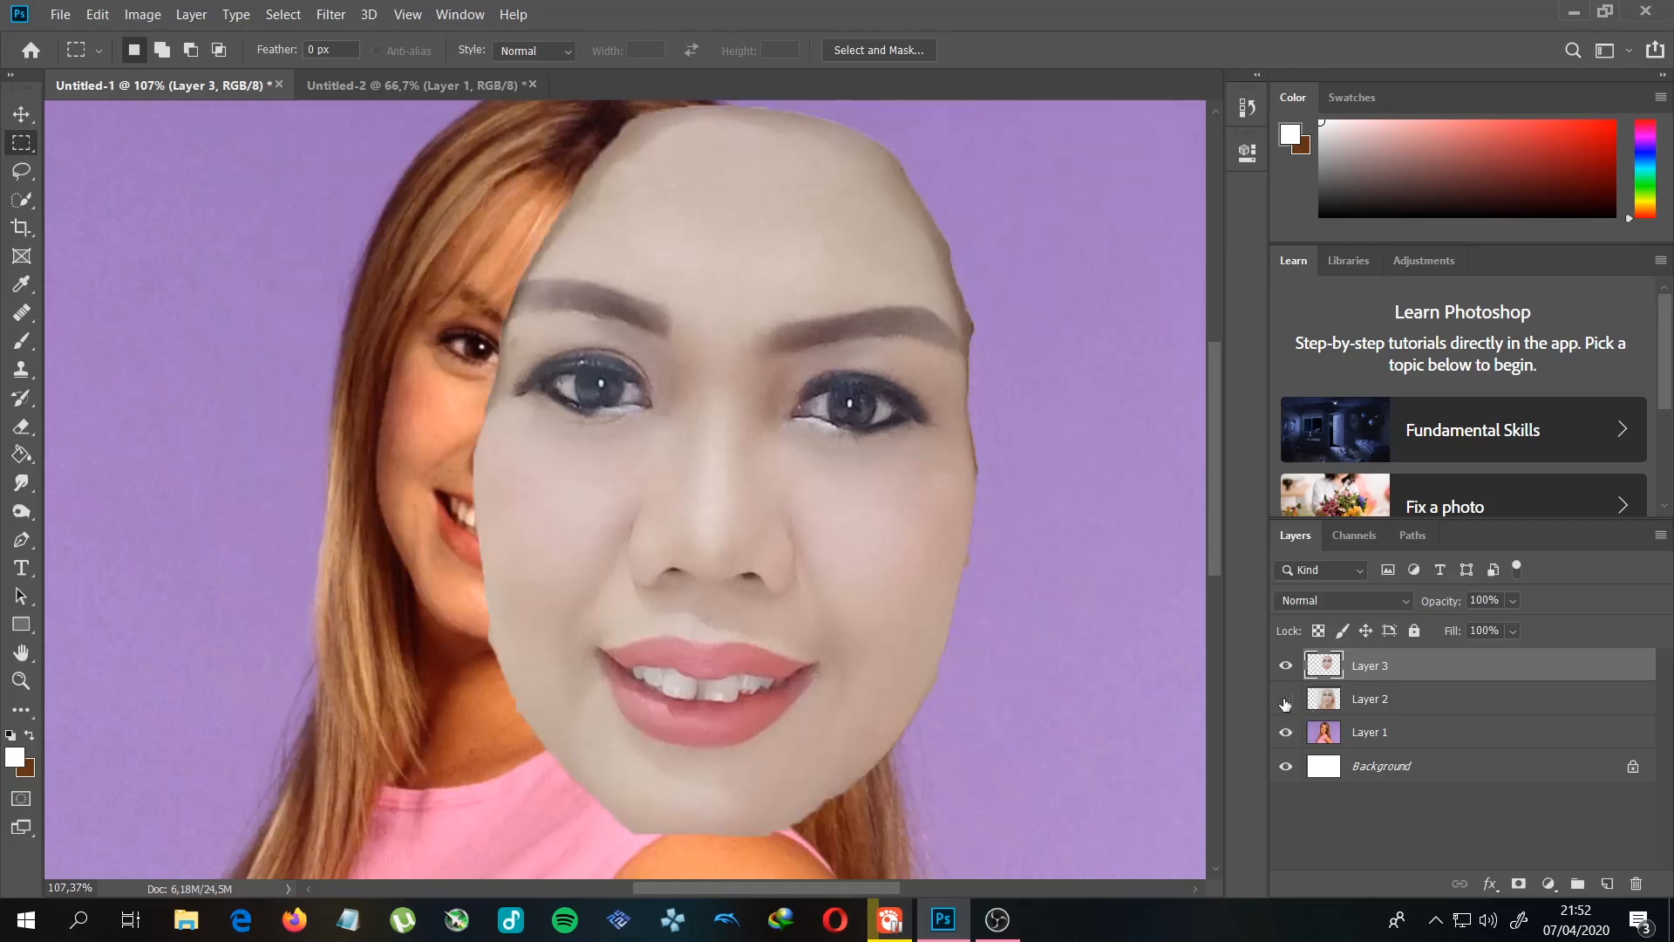
left_click(20, 115)
left_click_drag(761, 303, 943, 376)
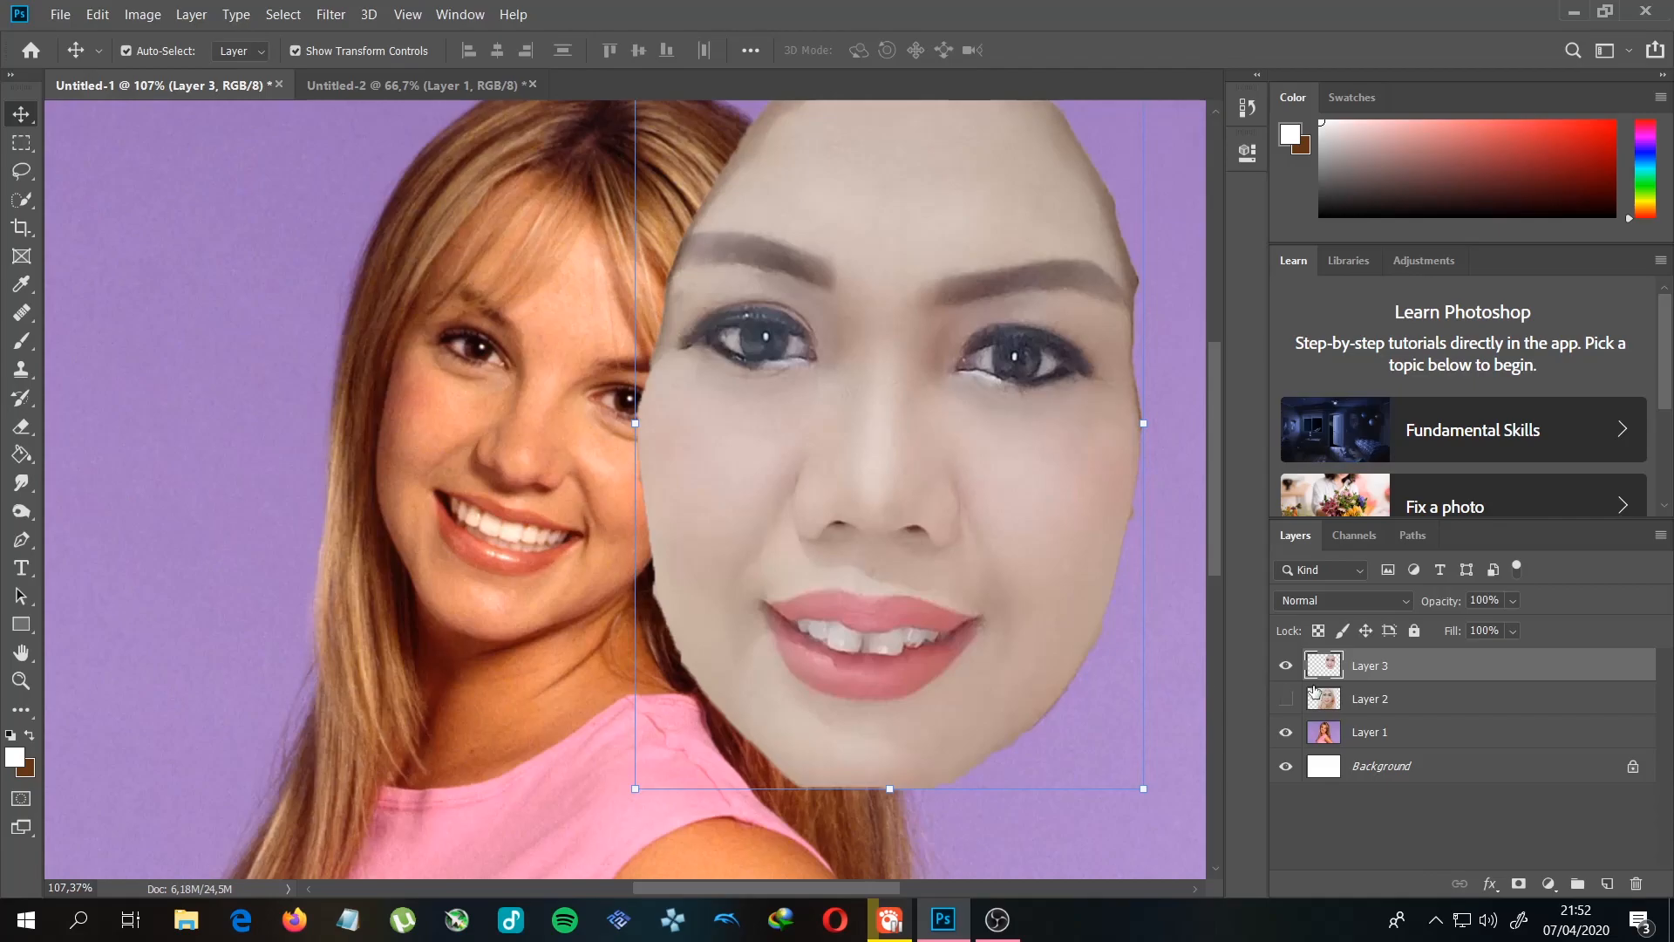
Step: Lower the face cutout's opacity to 55% and try several positions for it around the blonde woman's hair
left_click(1513, 600)
left_click_drag(1492, 624, 1491, 626)
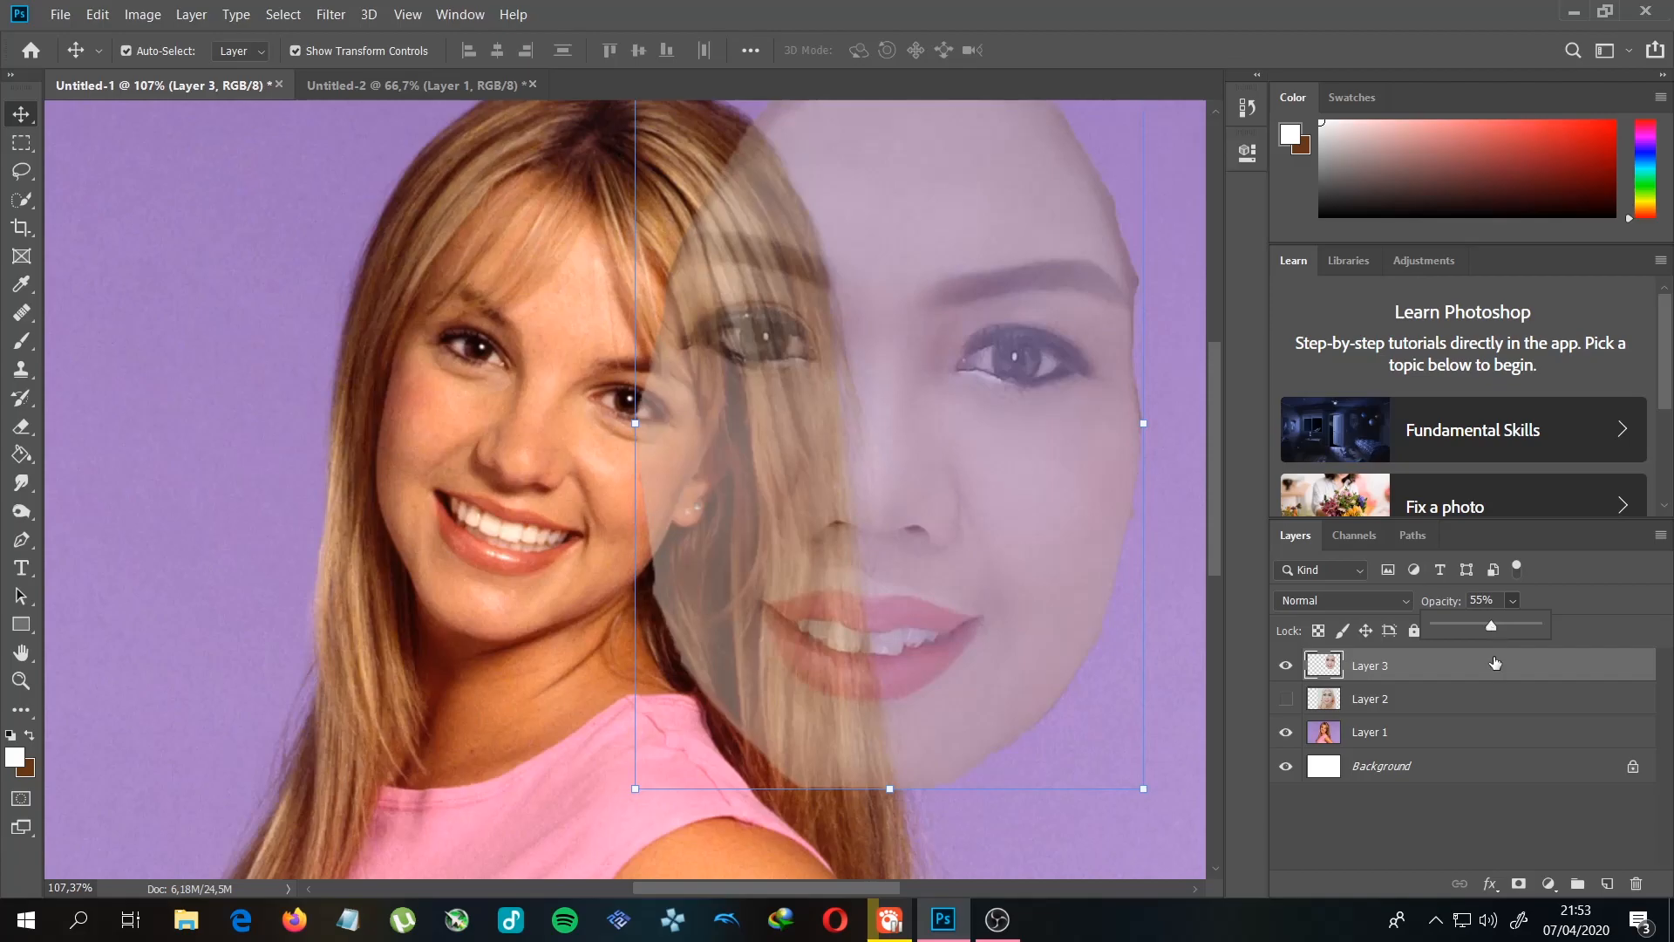
left_click_drag(991, 472, 955, 473)
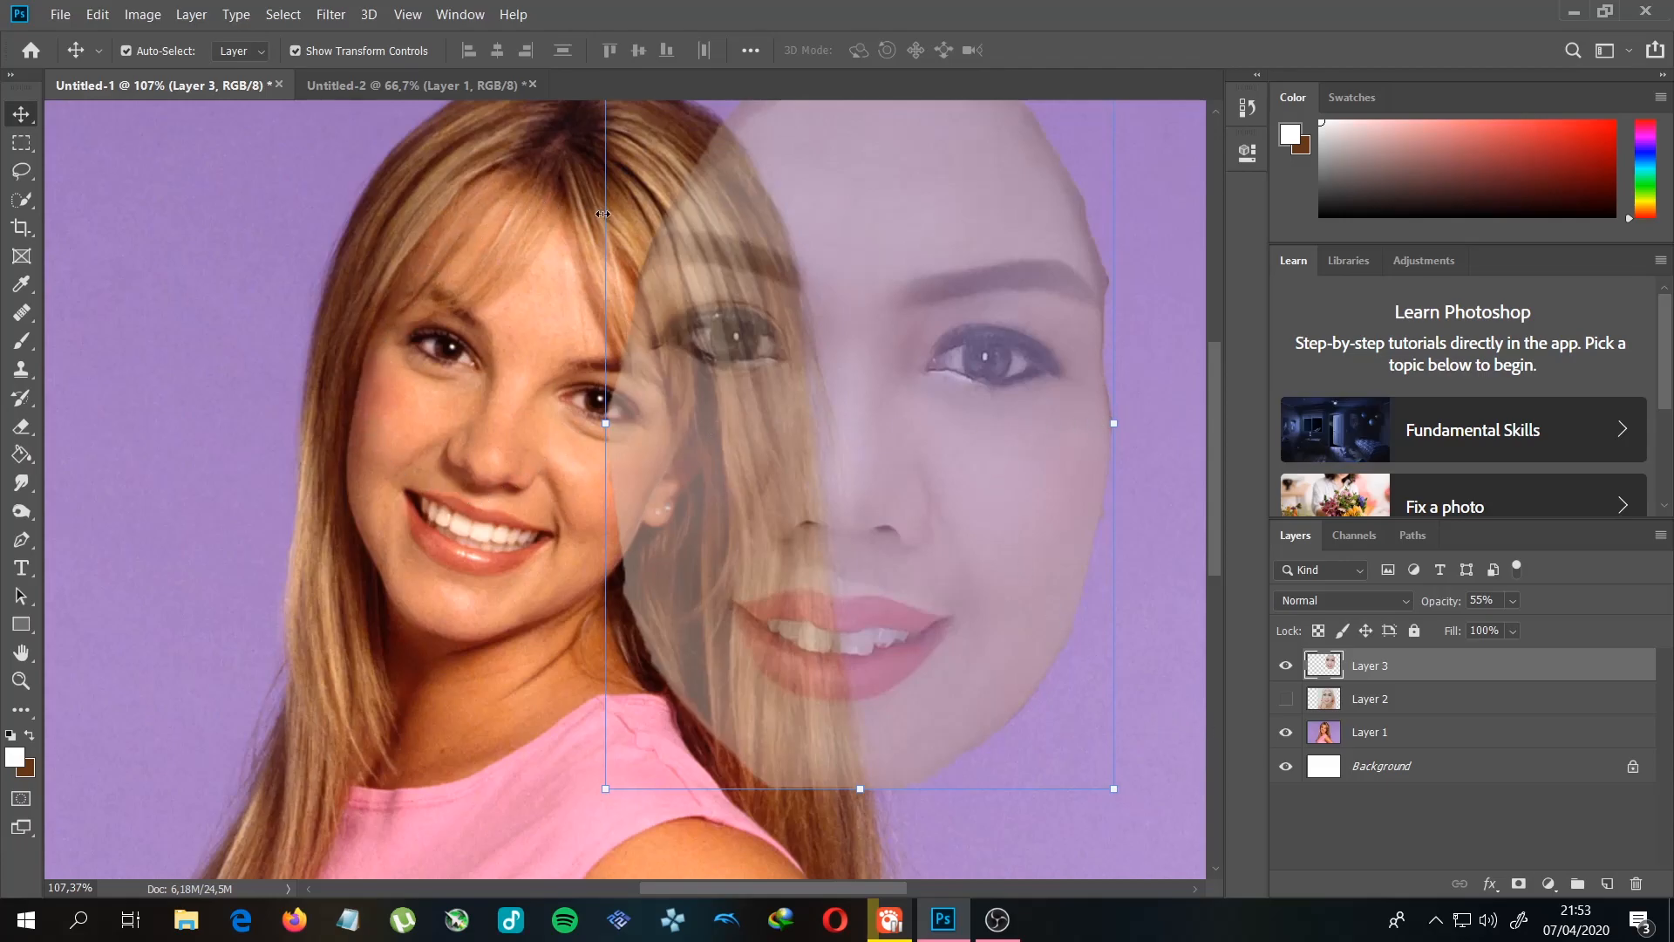
left_click_drag(673, 408, 811, 381)
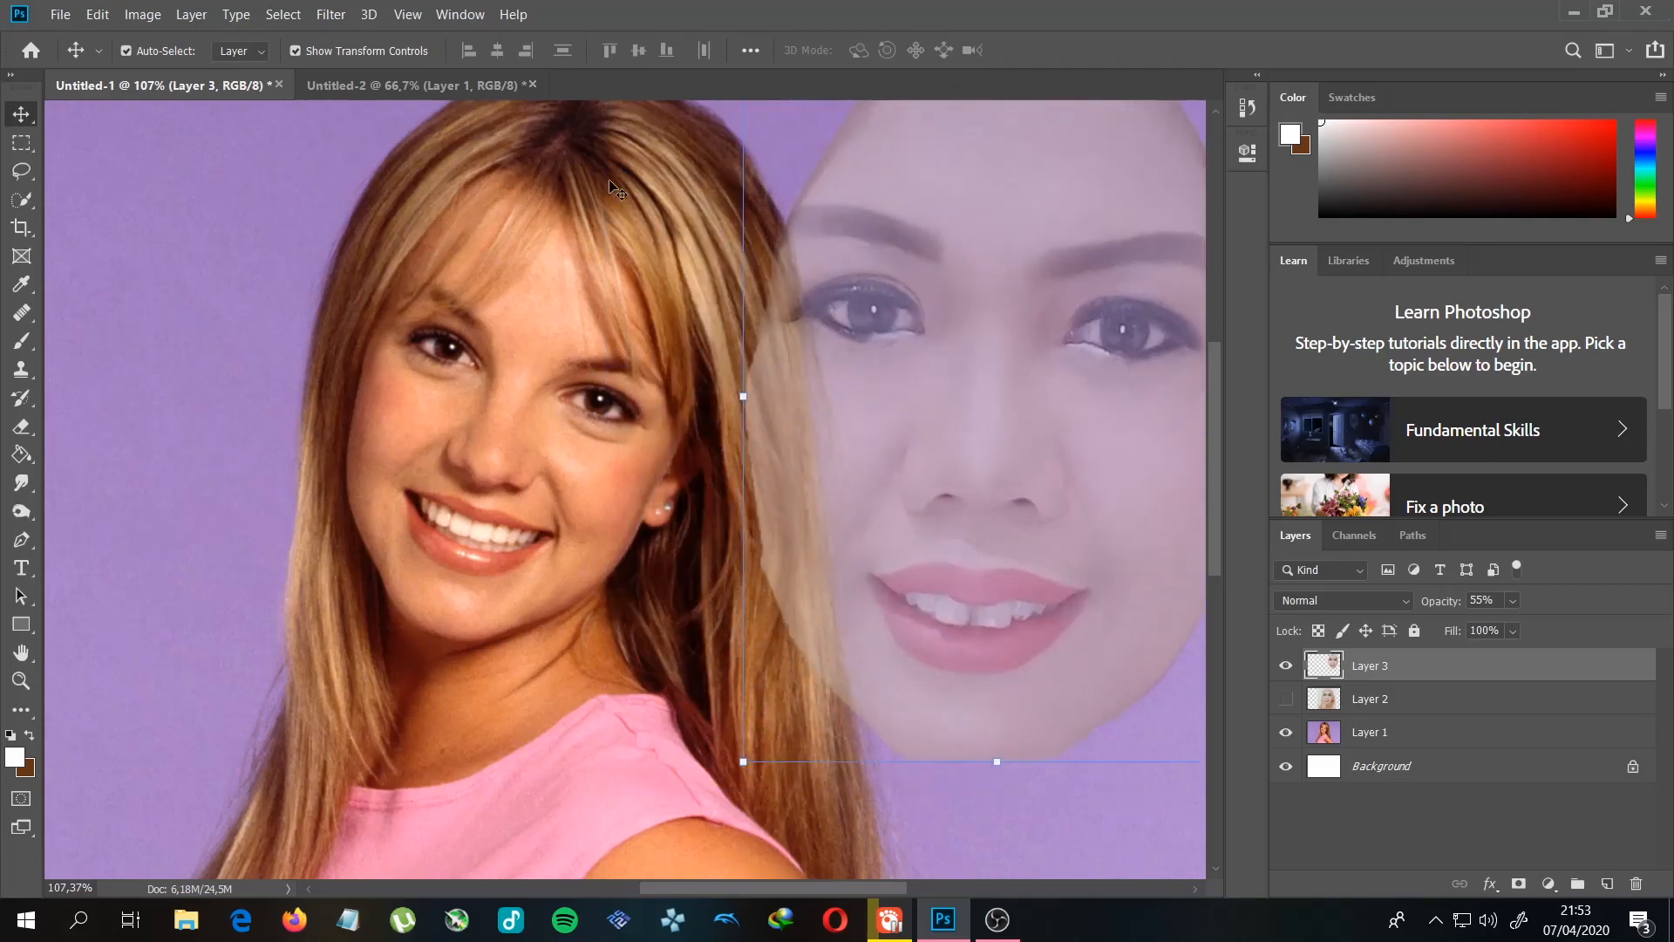
mouse_move(1053, 433)
left_mouse_down()
mouse_move(920, 511)
mouse_move(1031, 414)
left_mouse_up()
left_click_drag(993, 347, 758, 380)
left_click_drag(880, 444, 943, 392)
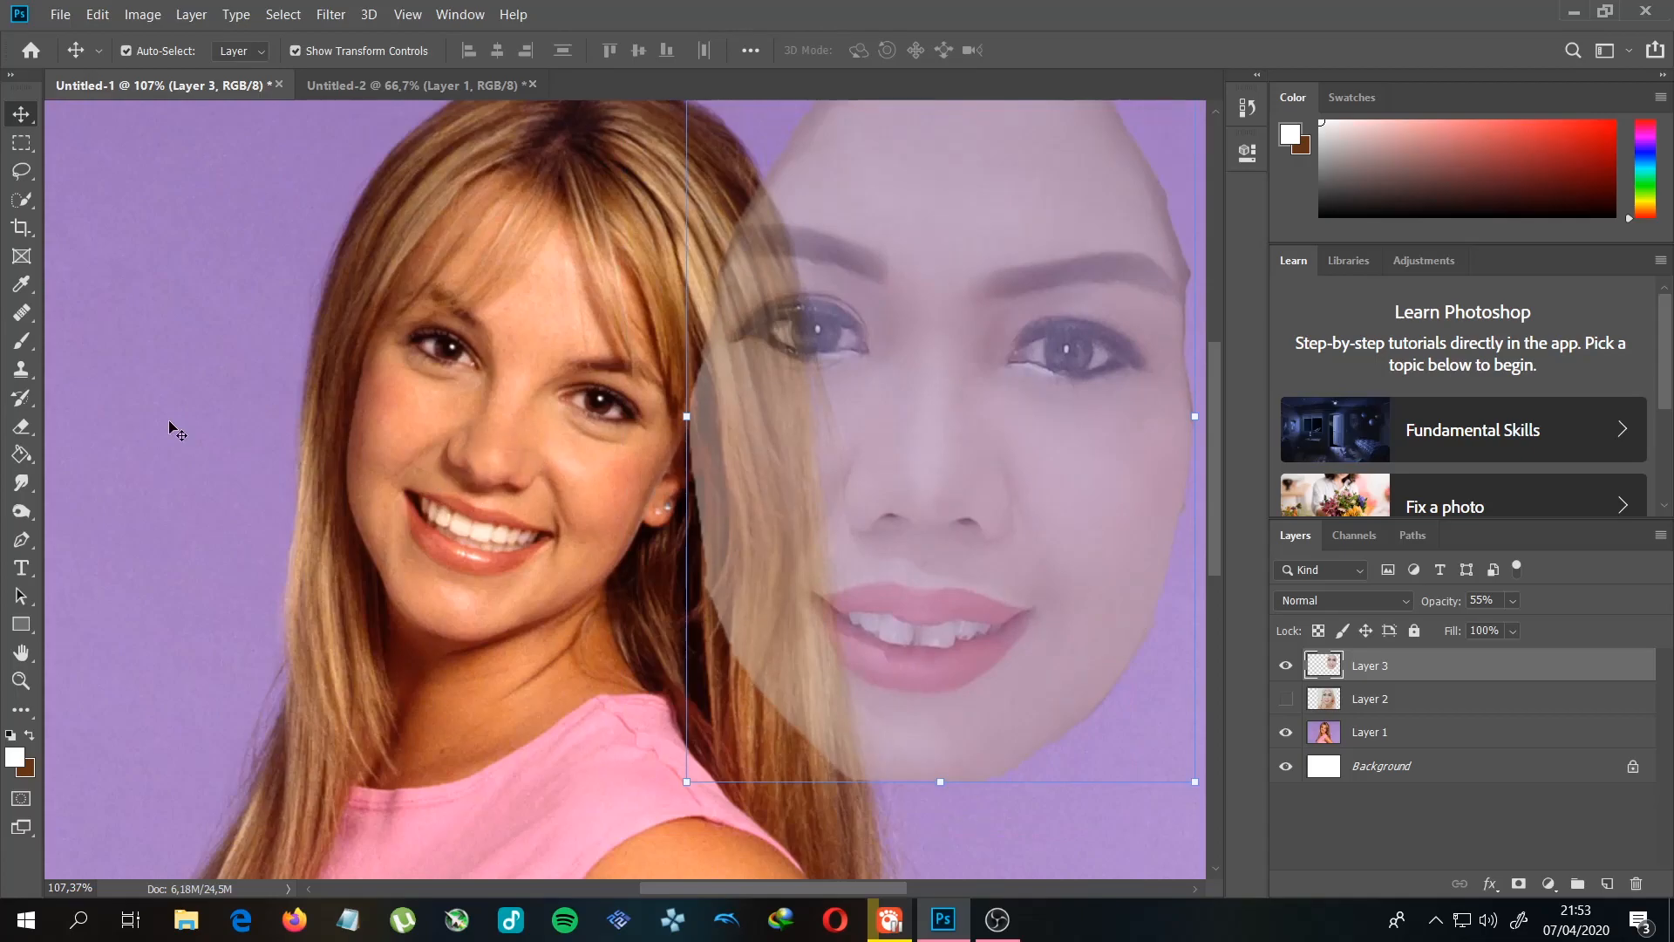
left_click_drag(941, 420, 827, 441)
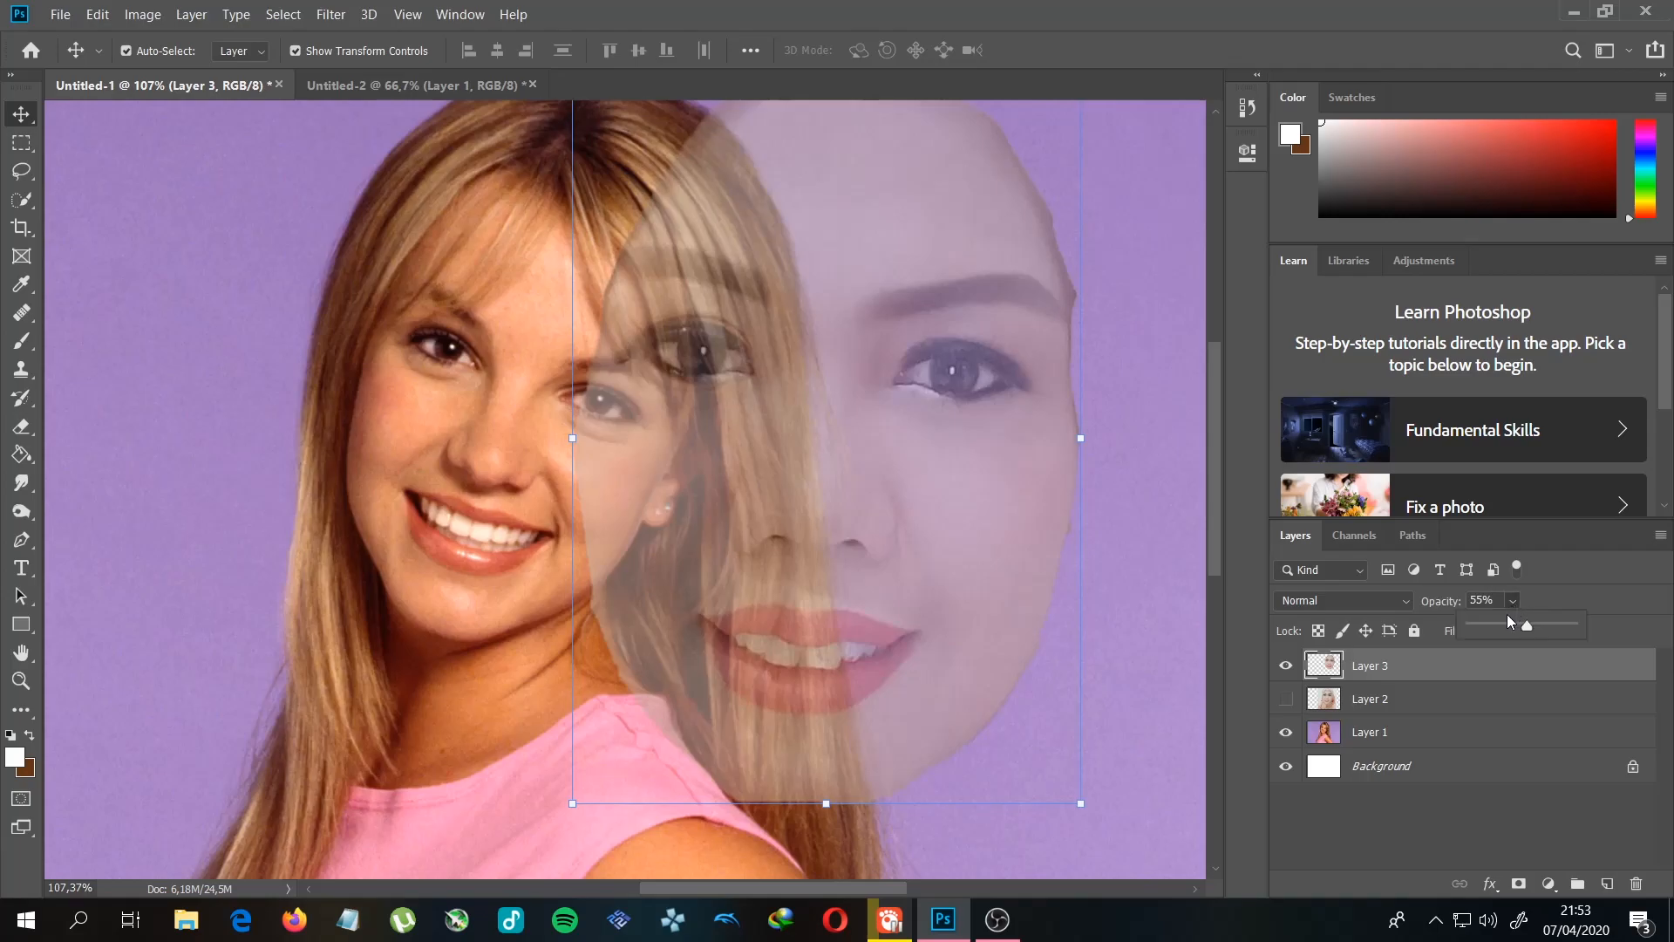
Step: Set the face cutout's opacity to 100% and move it to the right, clear of the blonde woman's face
left_click_drag(1540, 631, 1556, 626)
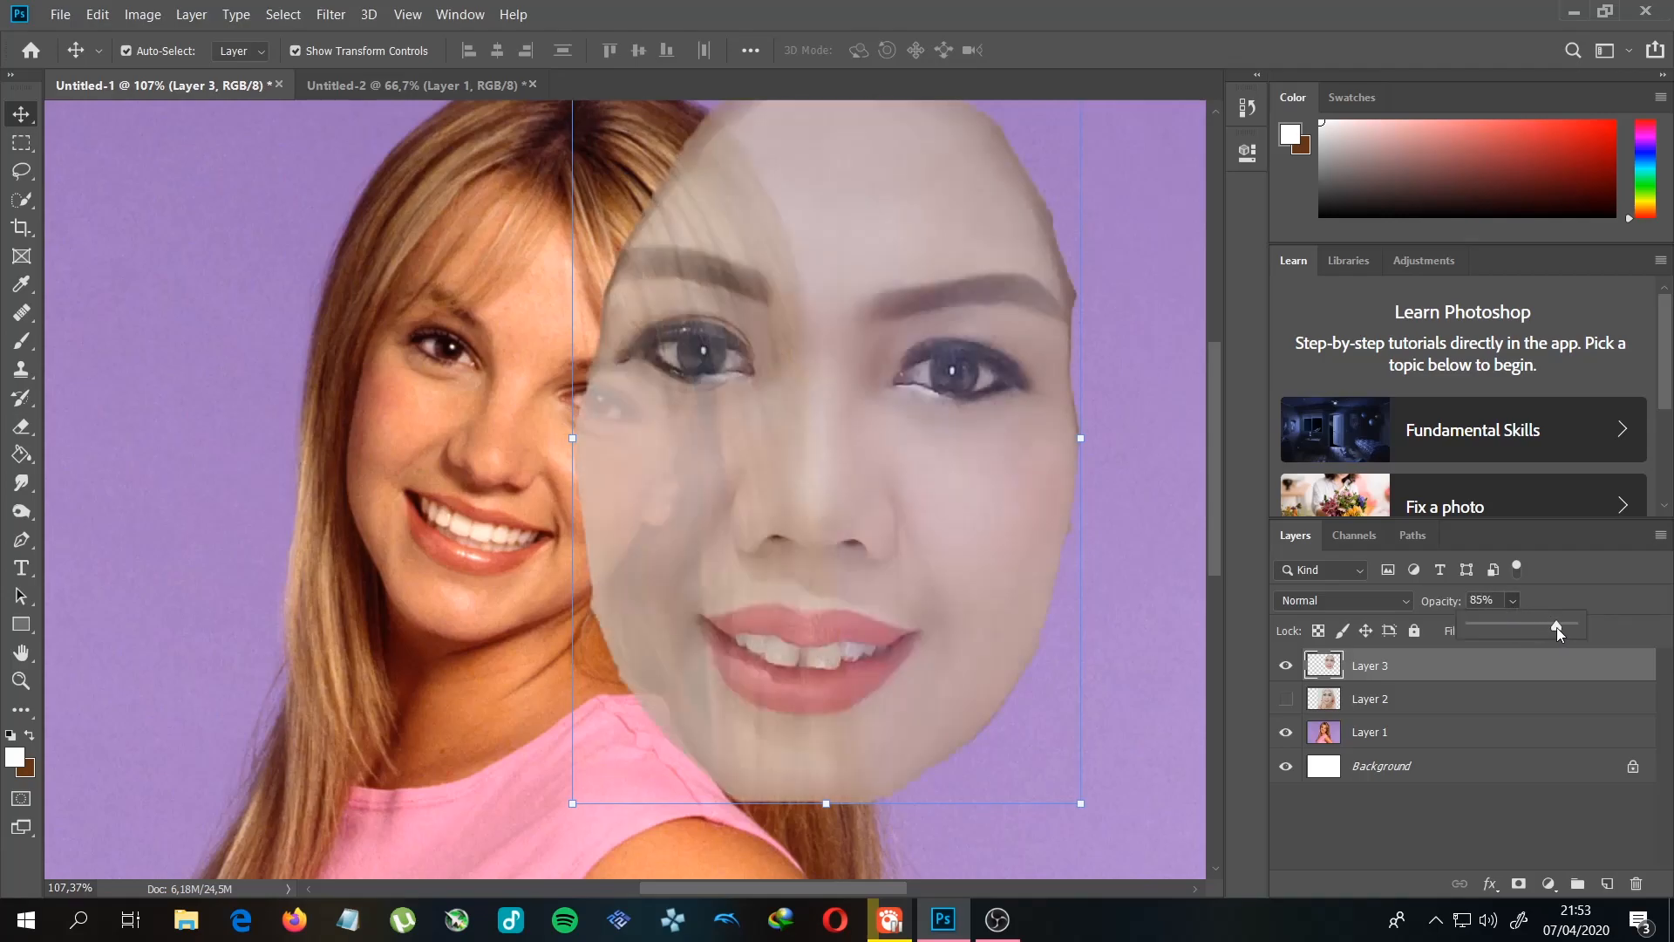
left_click_drag(886, 433, 968, 431)
left_click(1512, 602)
left_click_drag(1533, 629, 1551, 627)
left_click_drag(919, 471, 979, 476)
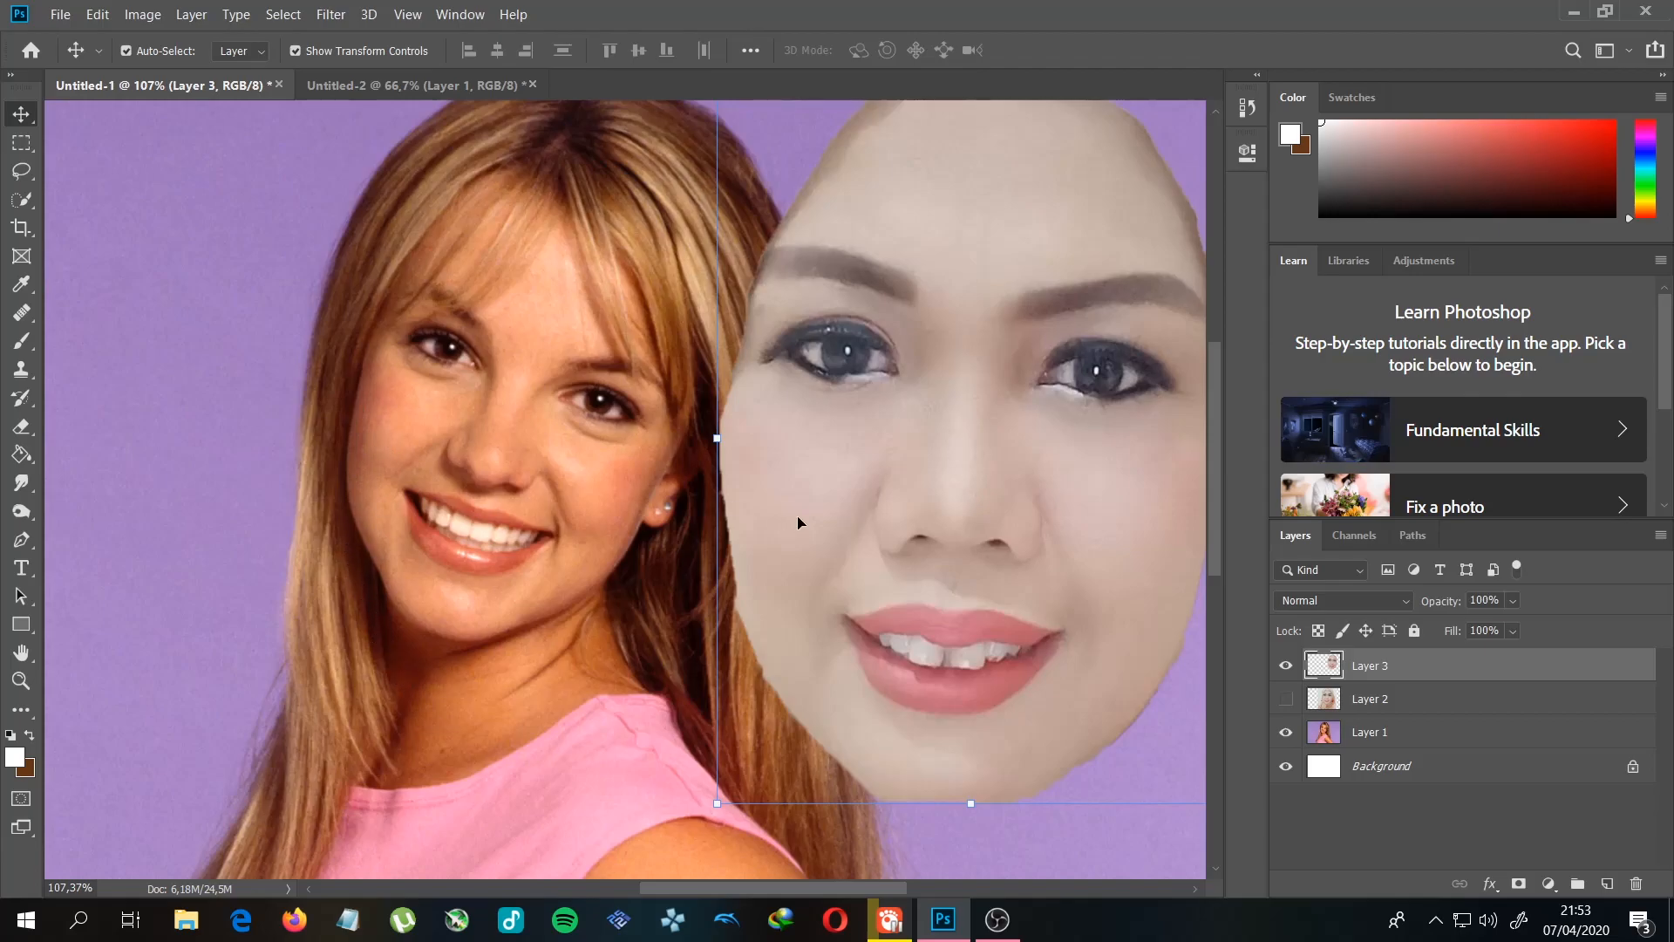
Step: Try several positions for the fully opaque face cutout beside the blonde woman's face
left_click_drag(1053, 442, 959, 482)
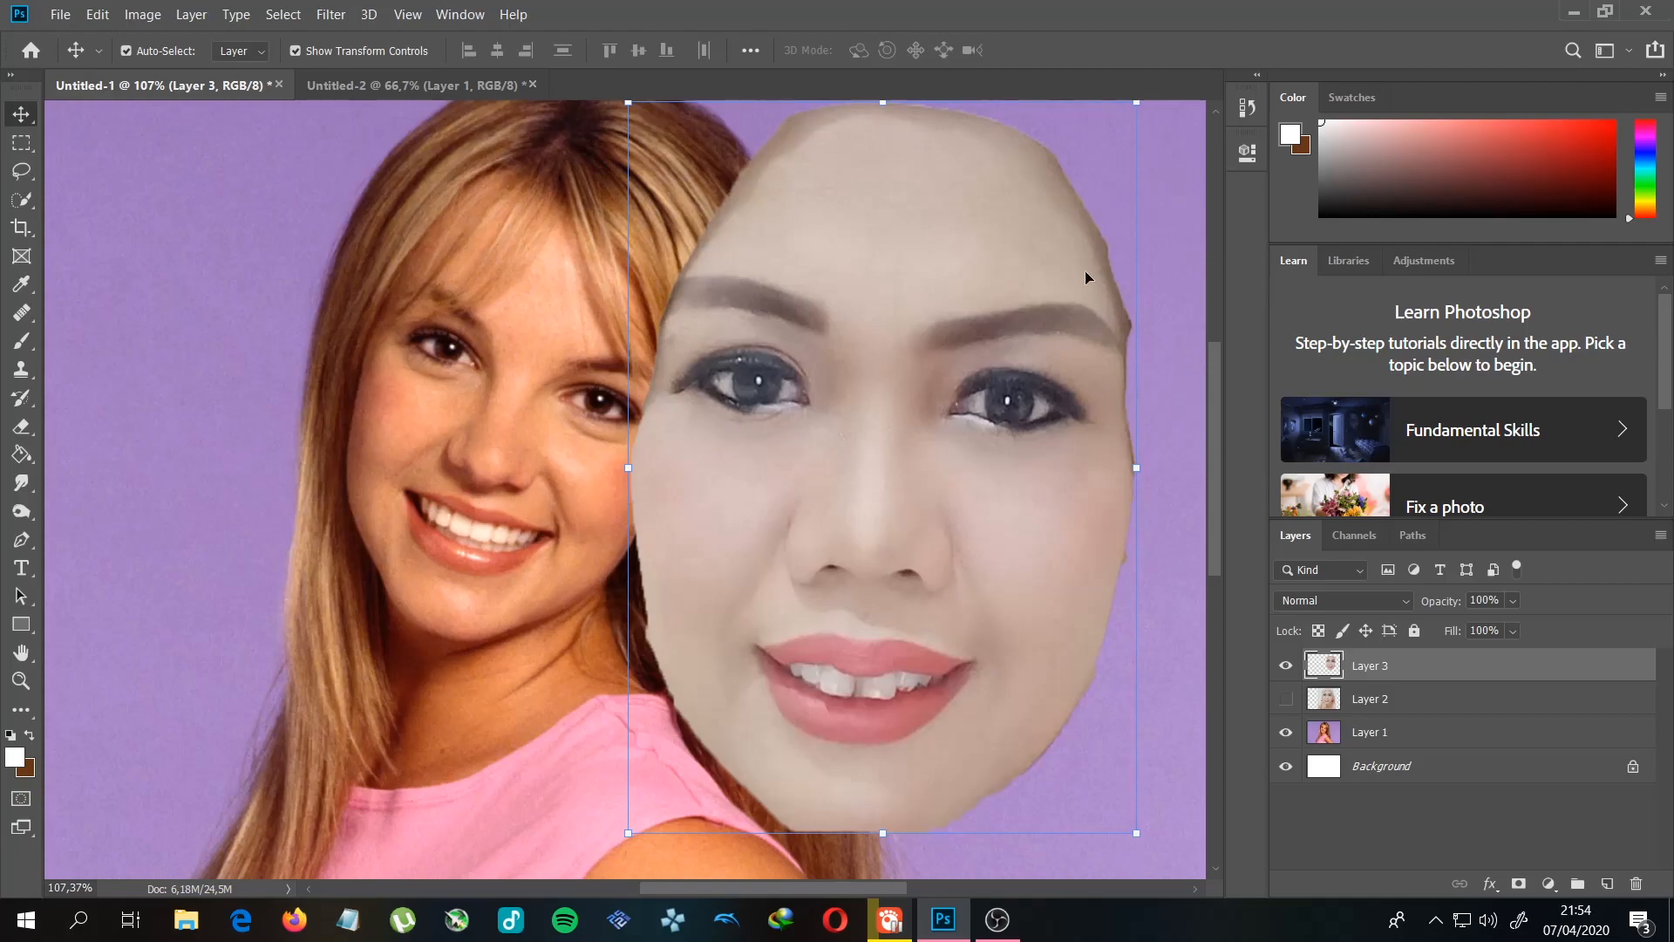
left_click_drag(871, 414, 927, 377)
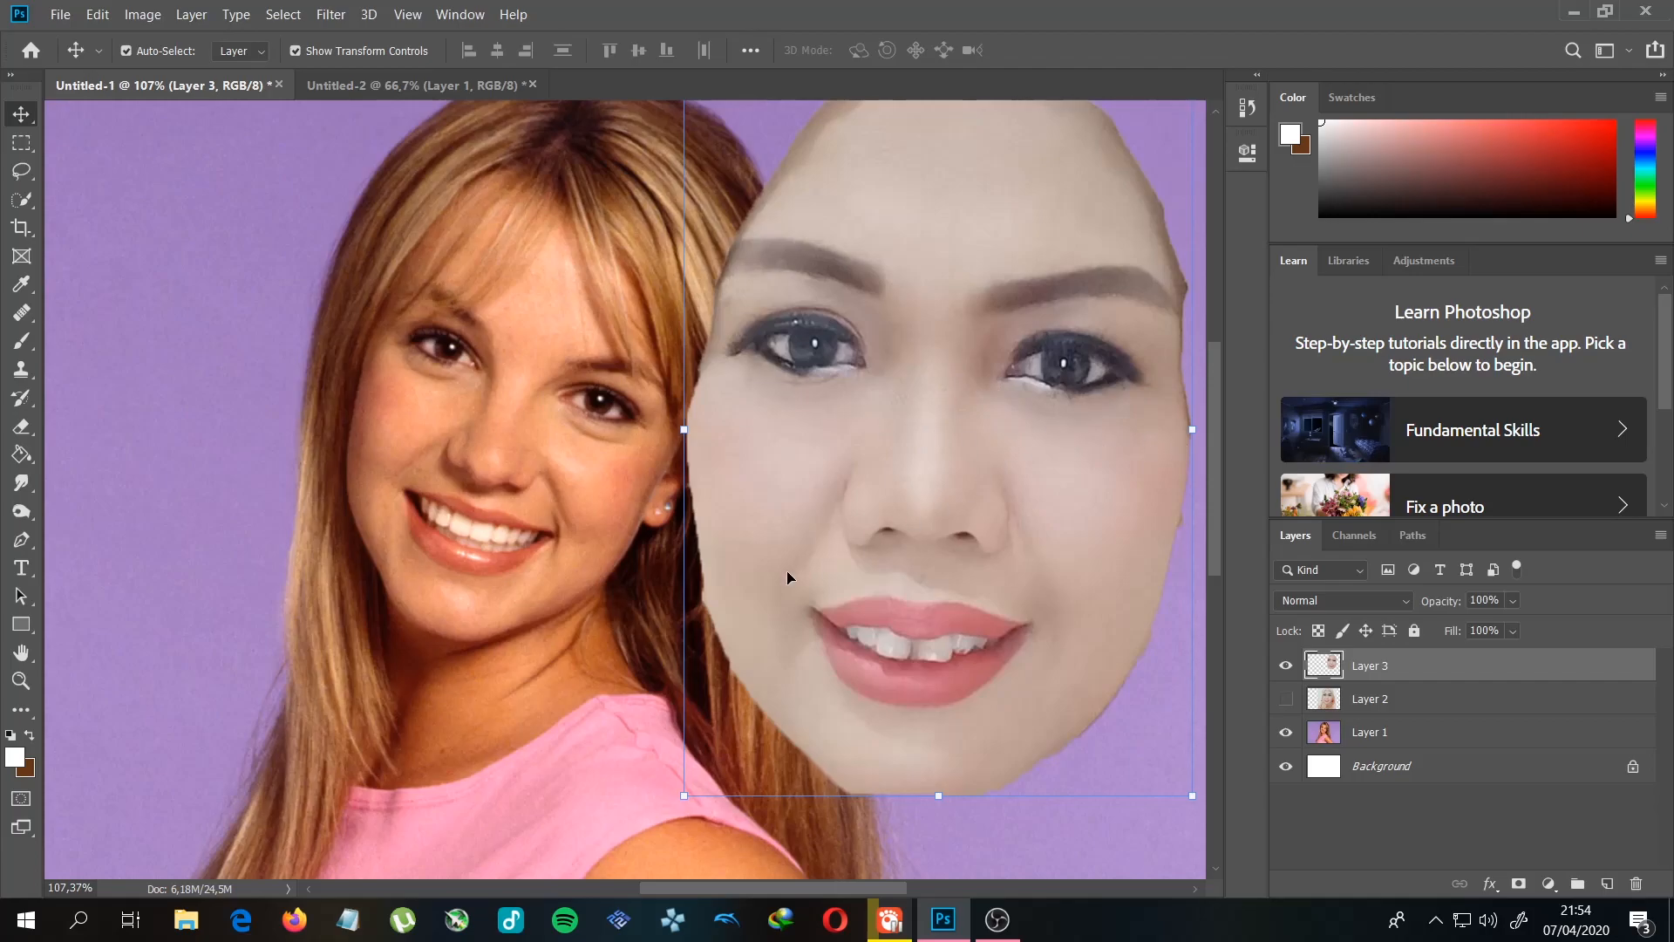
left_click_drag(738, 562, 726, 549)
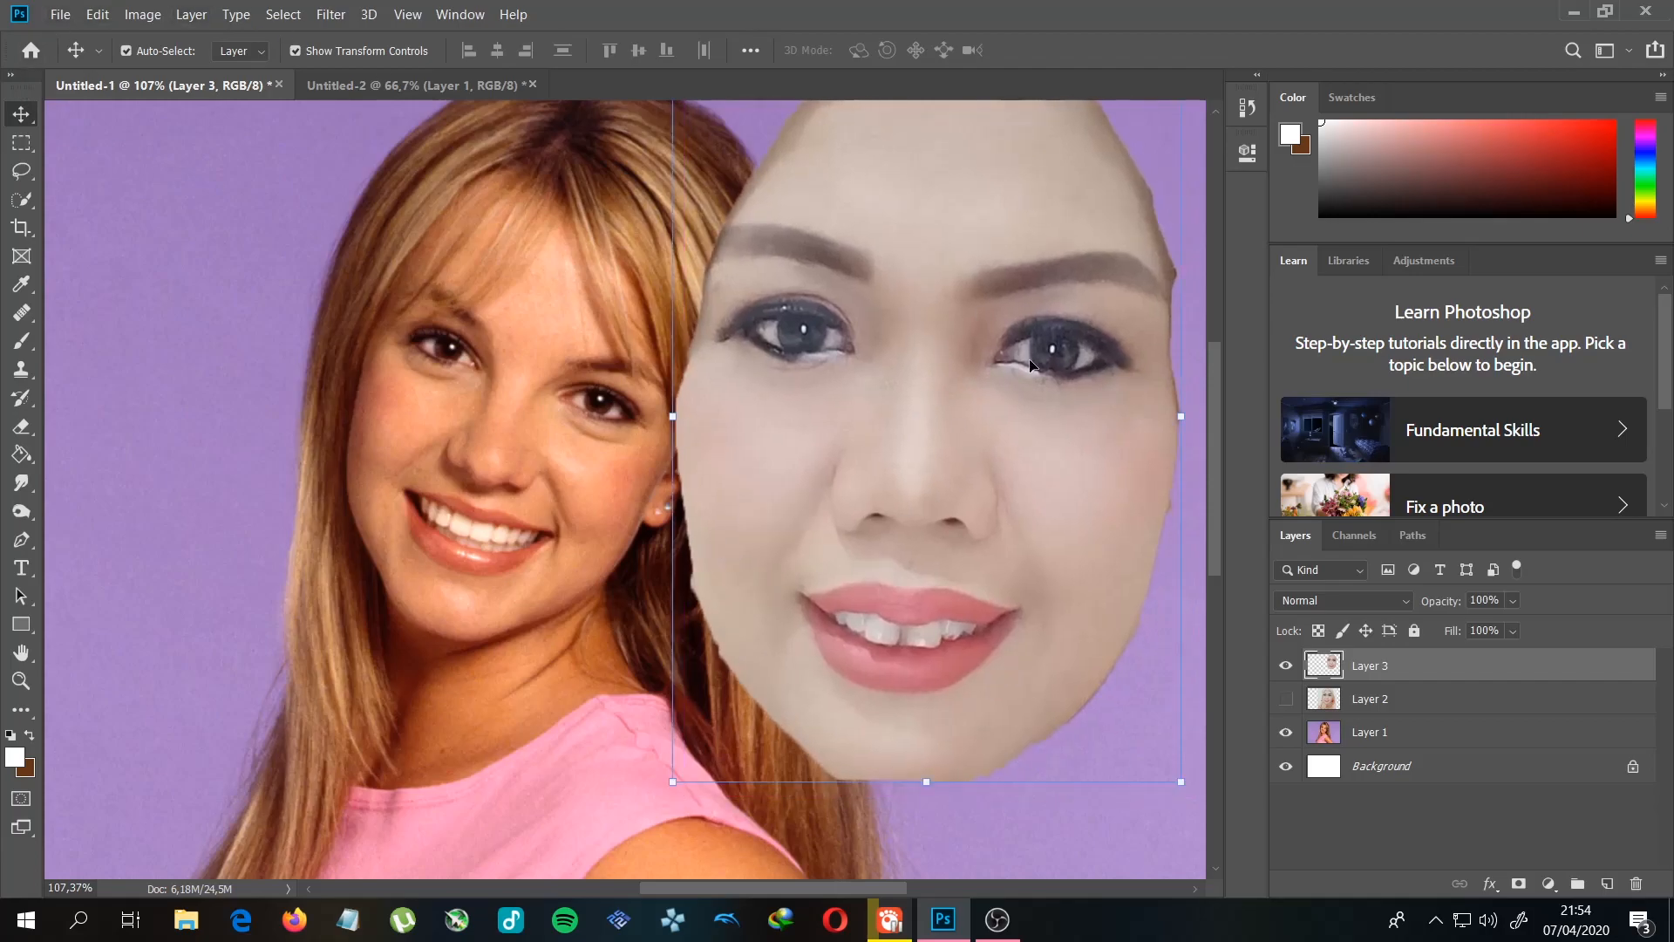
left_click_drag(938, 390, 905, 420)
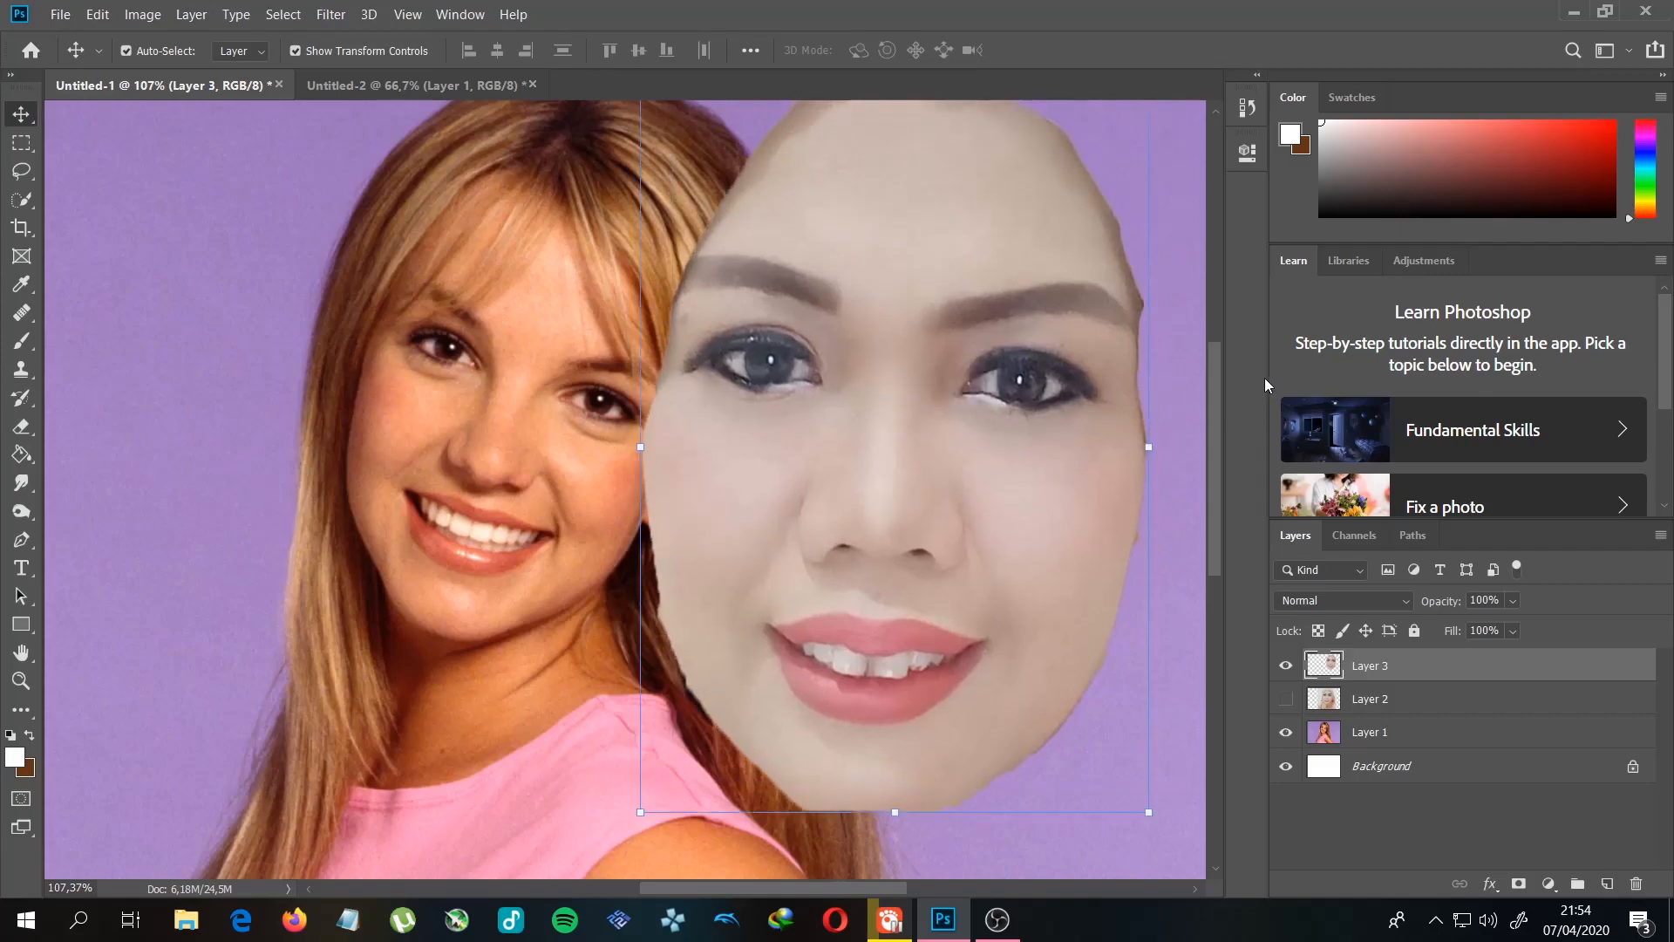
Step: Lower the face cutout's opacity to 49% and place it over the blonde woman's head, rotated slightly clockwise to match her tilt
left_click(1514, 598)
left_click_drag(1495, 616, 1484, 624)
left_click_drag(1027, 486, 690, 485)
left_click_drag(843, 456, 866, 440)
key("Return")
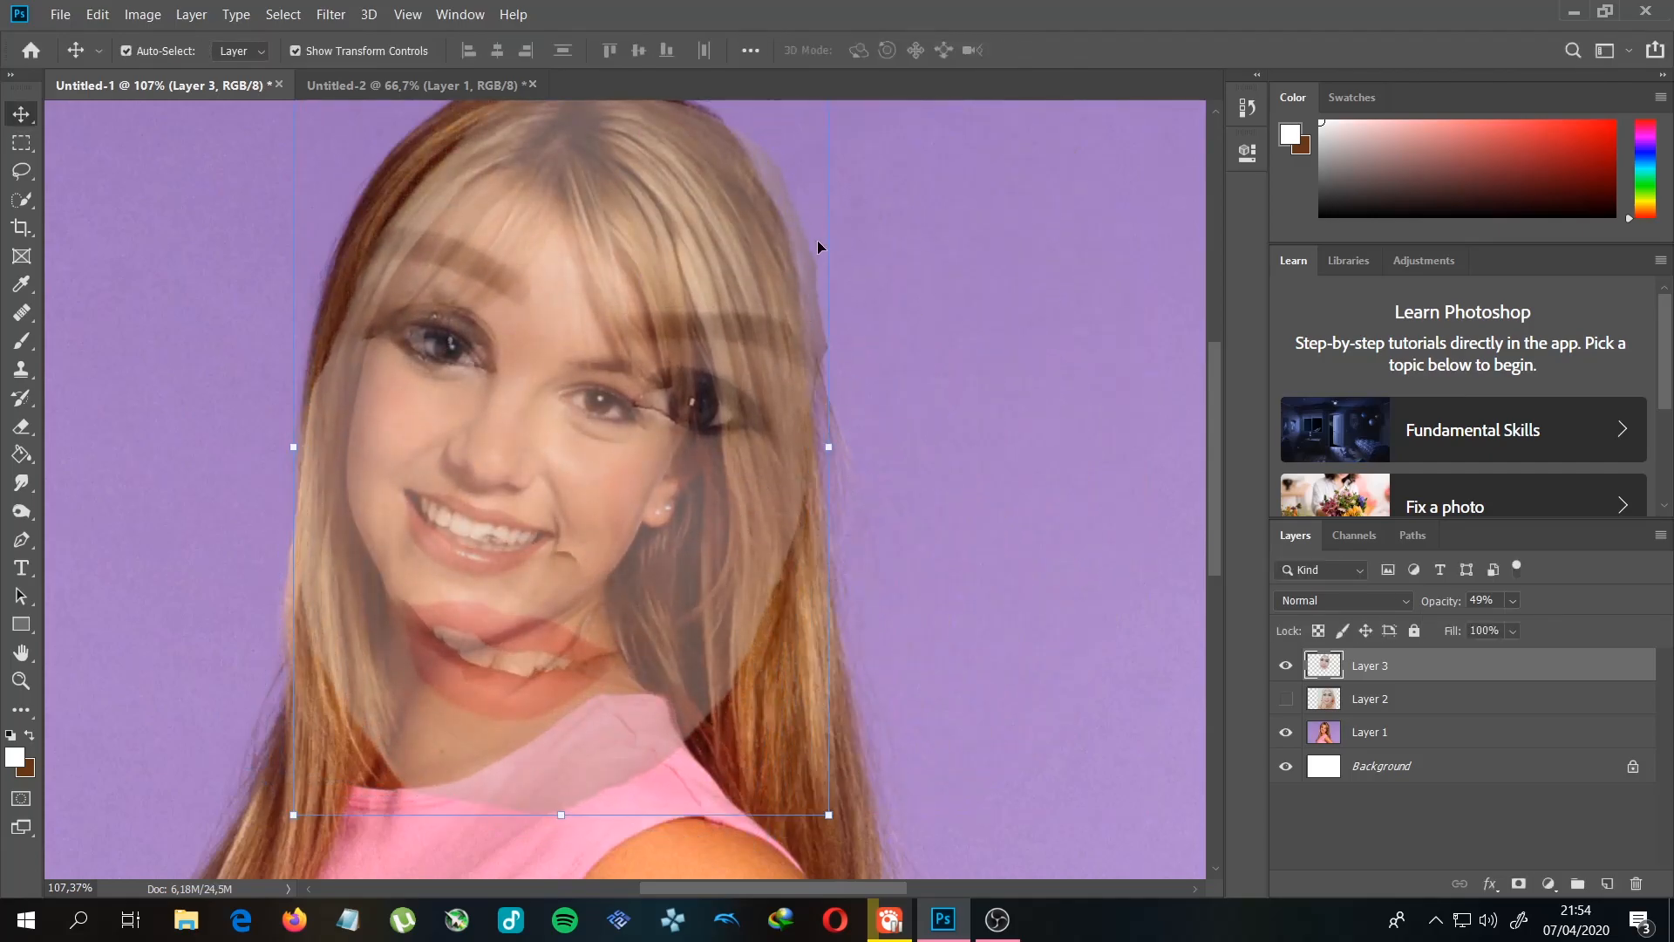
Step: Scale the face cutout down to about 56% proportionally and move it onto the blonde woman's face
left_click_drag(828, 814, 554, 524)
scroll(422, 486, "up", 2)
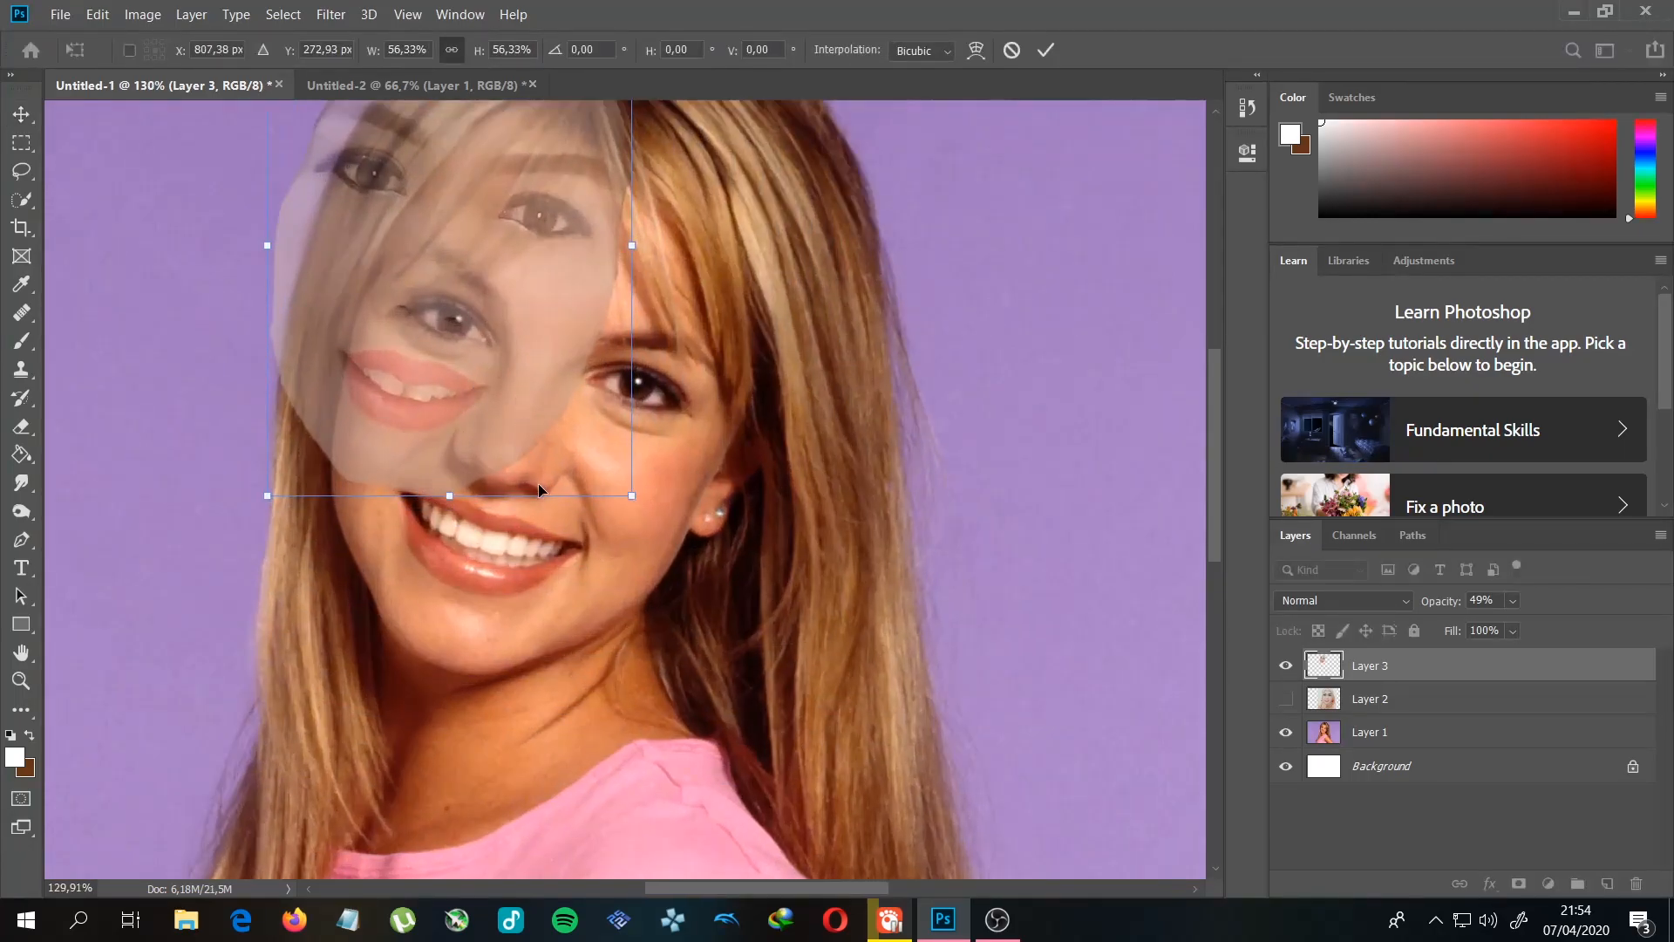
left_click_drag(464, 325, 551, 469)
Step: Enlarge the face cutout to about 105% and align its eyes, nose and mouth with the blonde woman's features
left_click_drag(731, 133, 756, 155)
left_click_drag(534, 408, 533, 416)
mouse_move(774, 174)
left_mouse_down()
mouse_move(754, 154)
mouse_move(724, 160)
mouse_move(774, 161)
left_mouse_up()
key("Return")
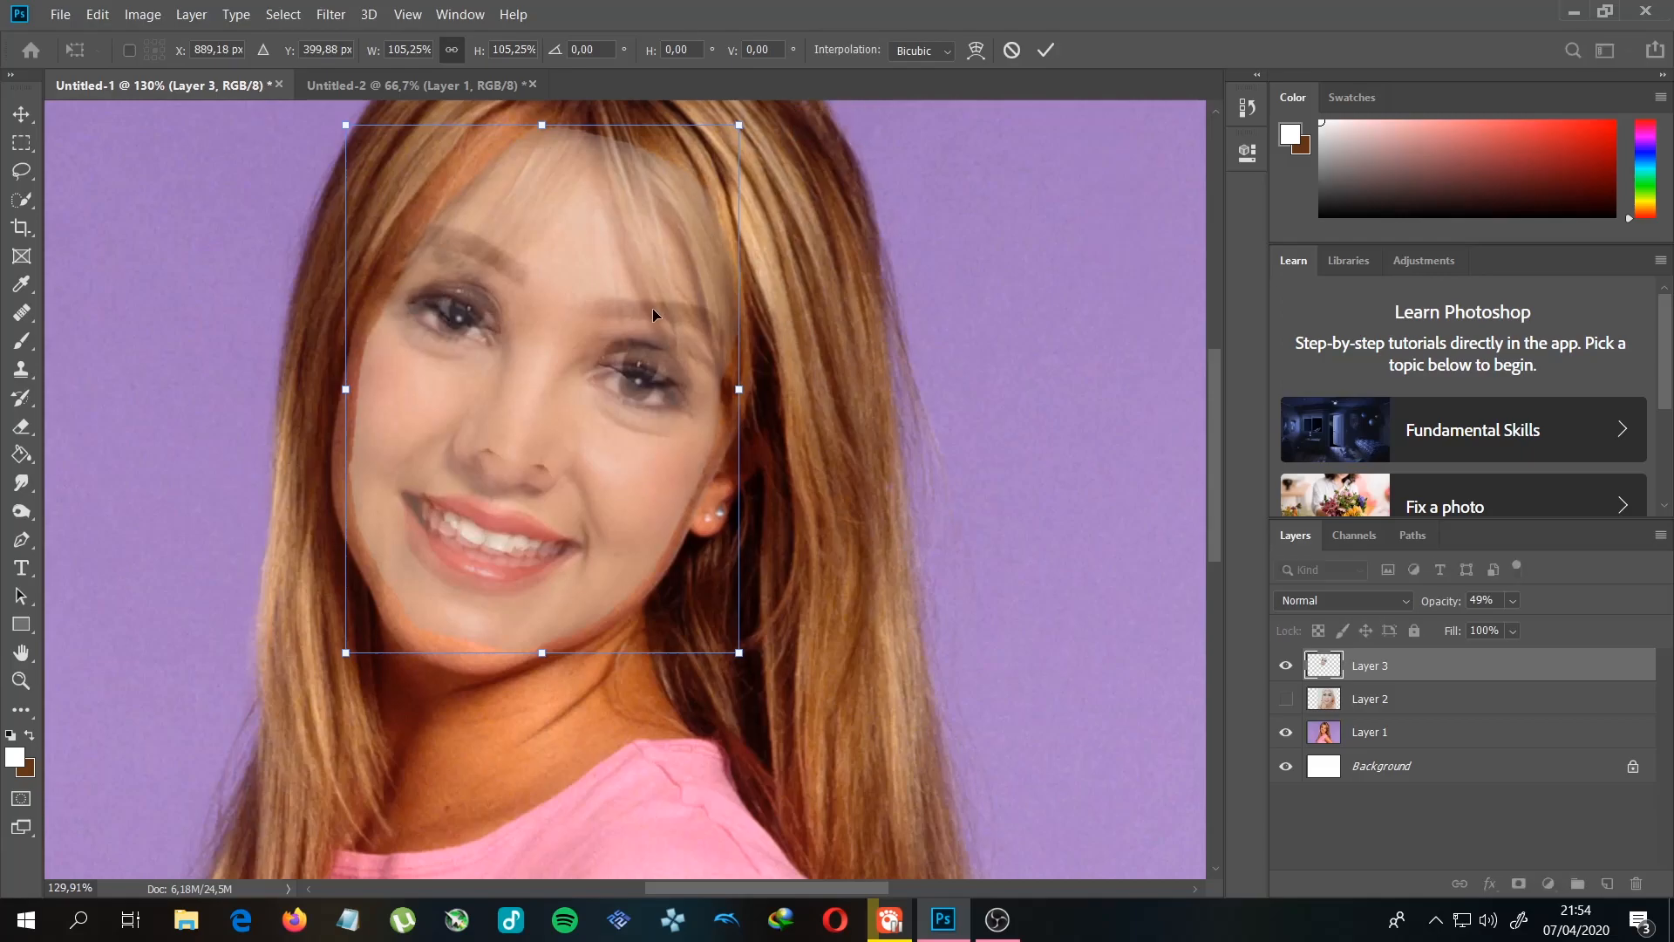
key("Return")
Step: Shift the face cutout slightly down and to the left to refine its alignment with the blonde woman's features
left_click_drag(660, 262, 652, 272)
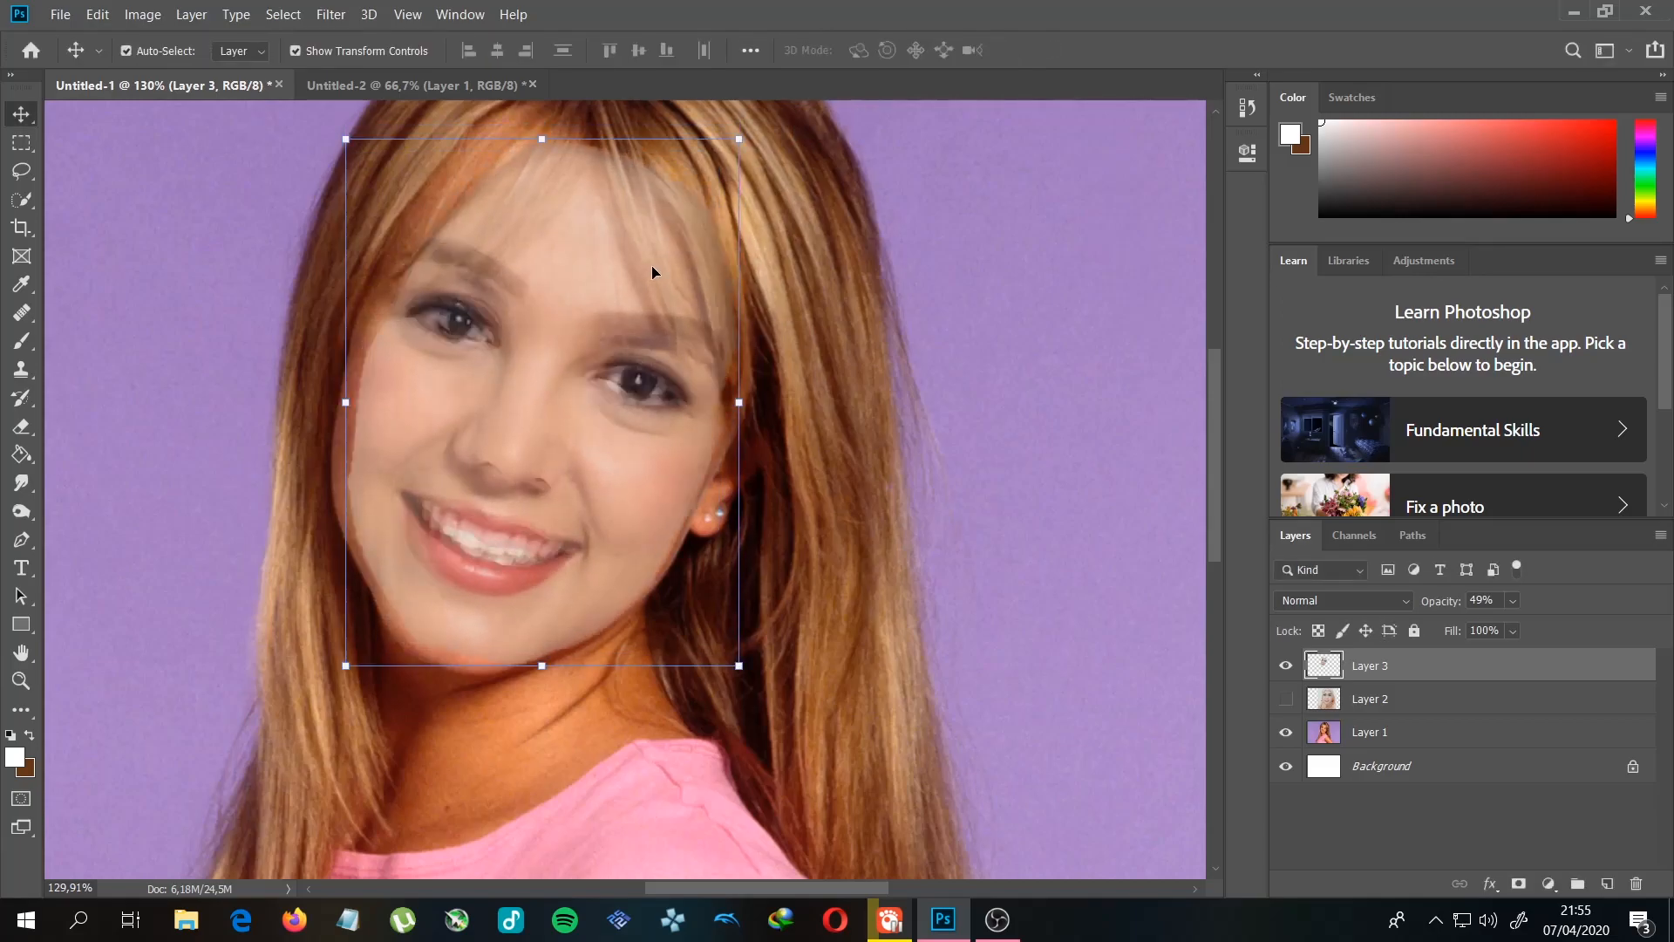
key("Left")
key("Left")
key("Left")
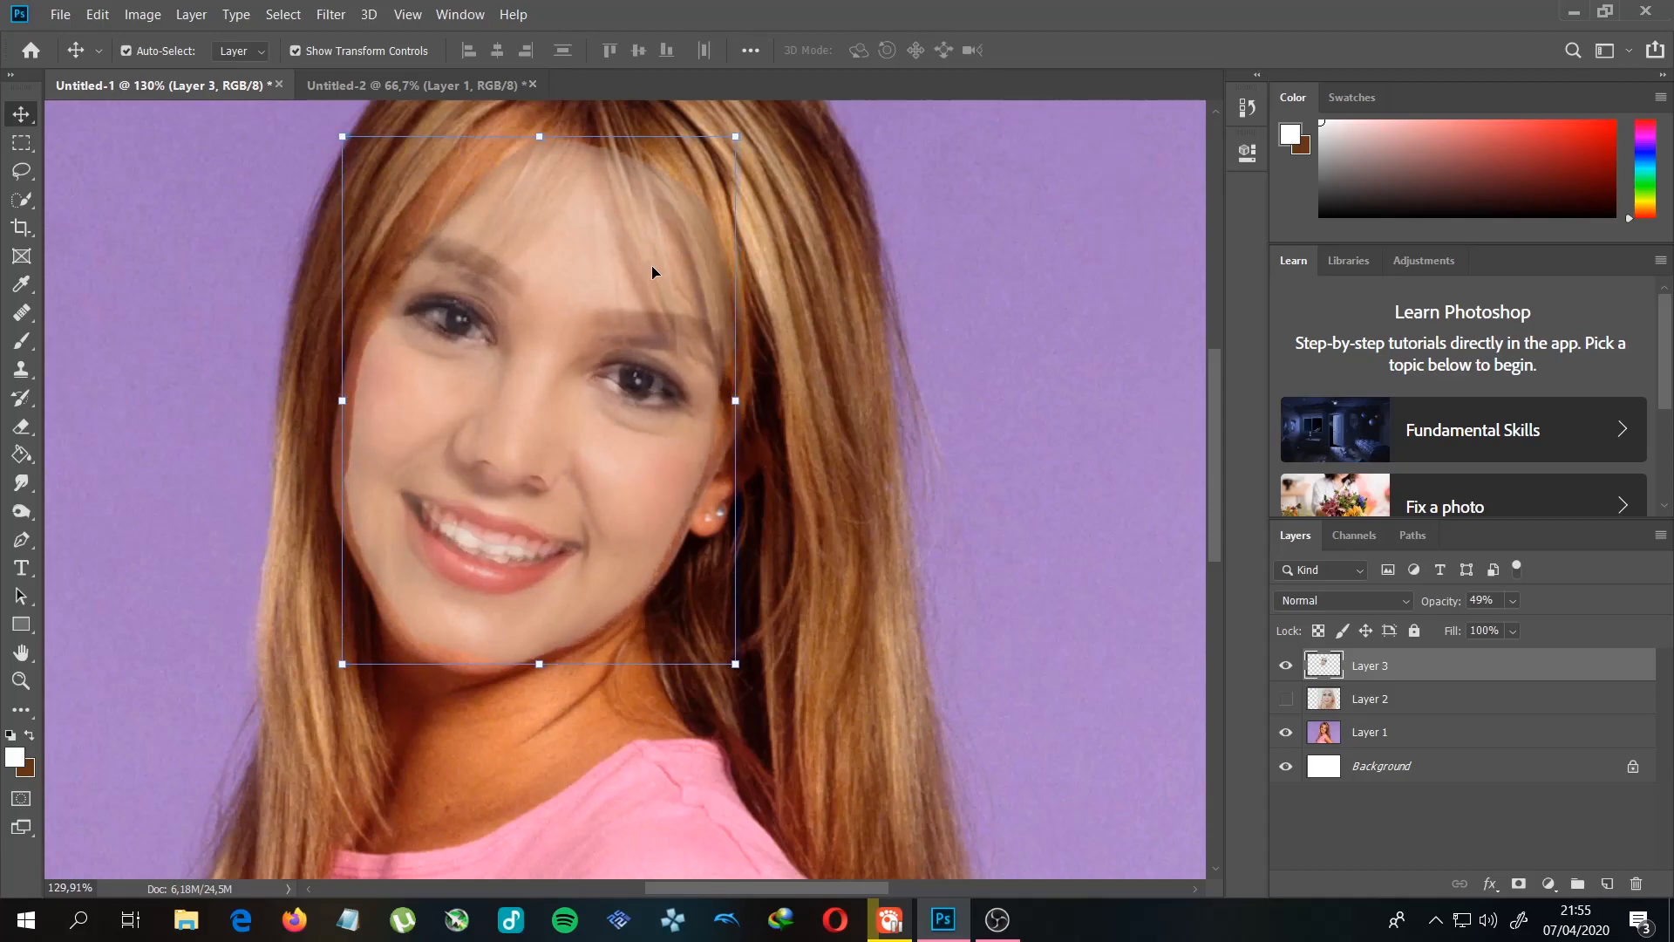
key("Down")
key("Down")
key("Down")
key("Left")
key("Left")
key("Up")
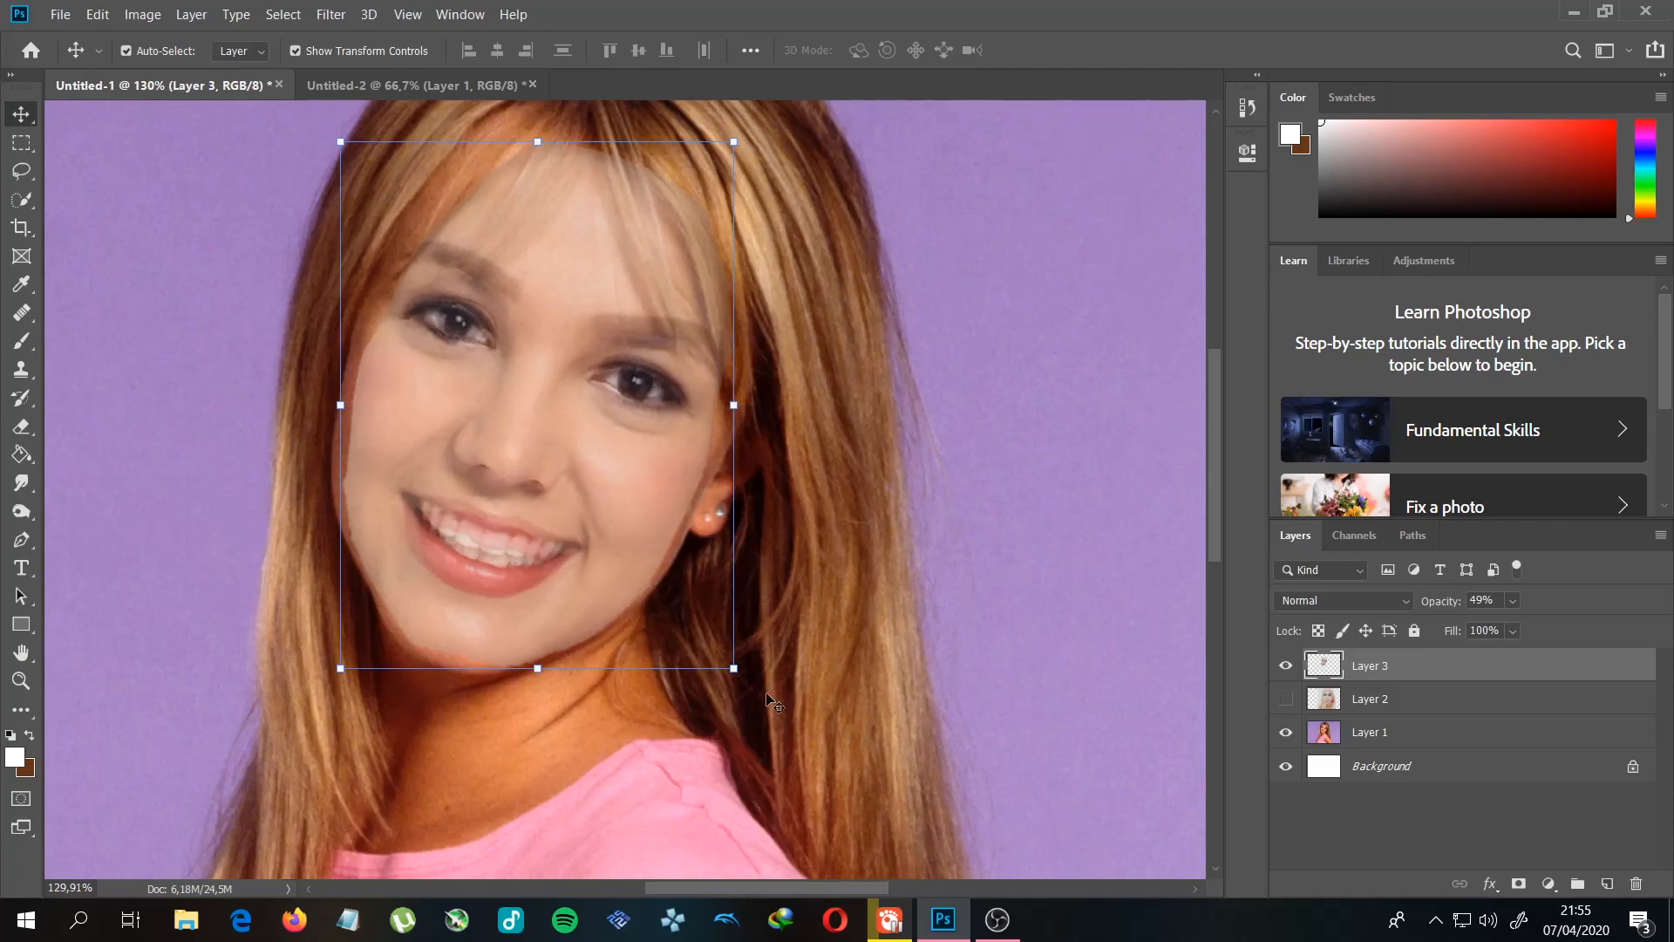
Step: Scale the face cutout to 98.86% and nudge it slightly right and down over the blonde woman's face
left_click_drag(733, 668, 730, 662)
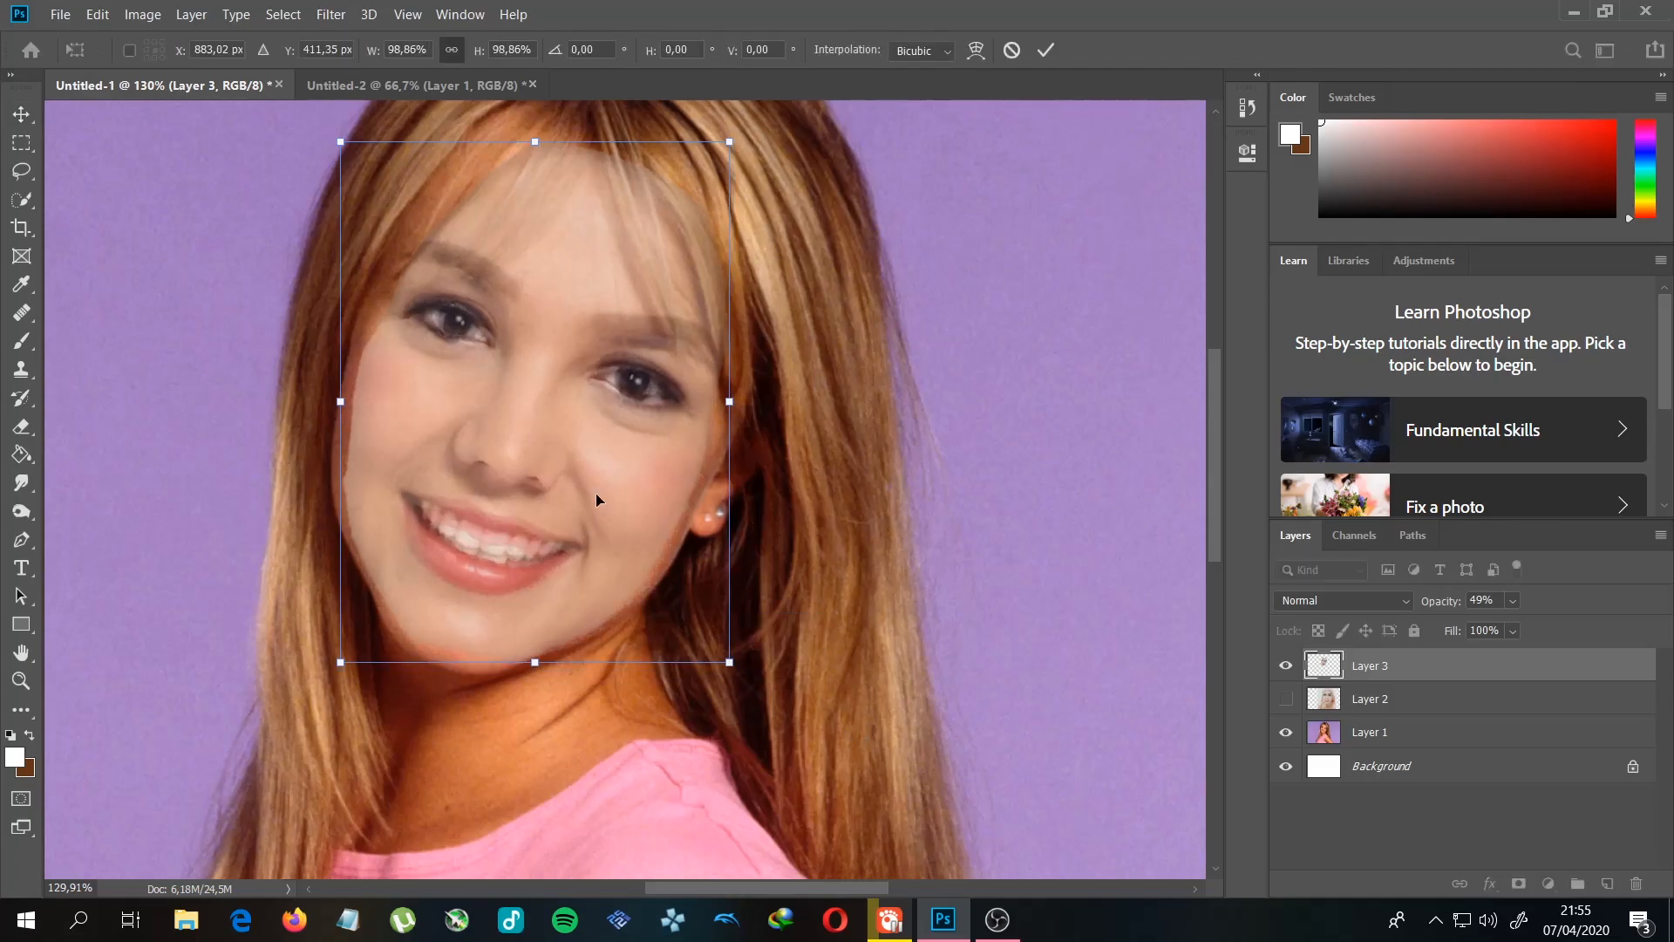
key("Return")
key("Right")
key("Right")
key("Right")
key("Down")
key("Down")
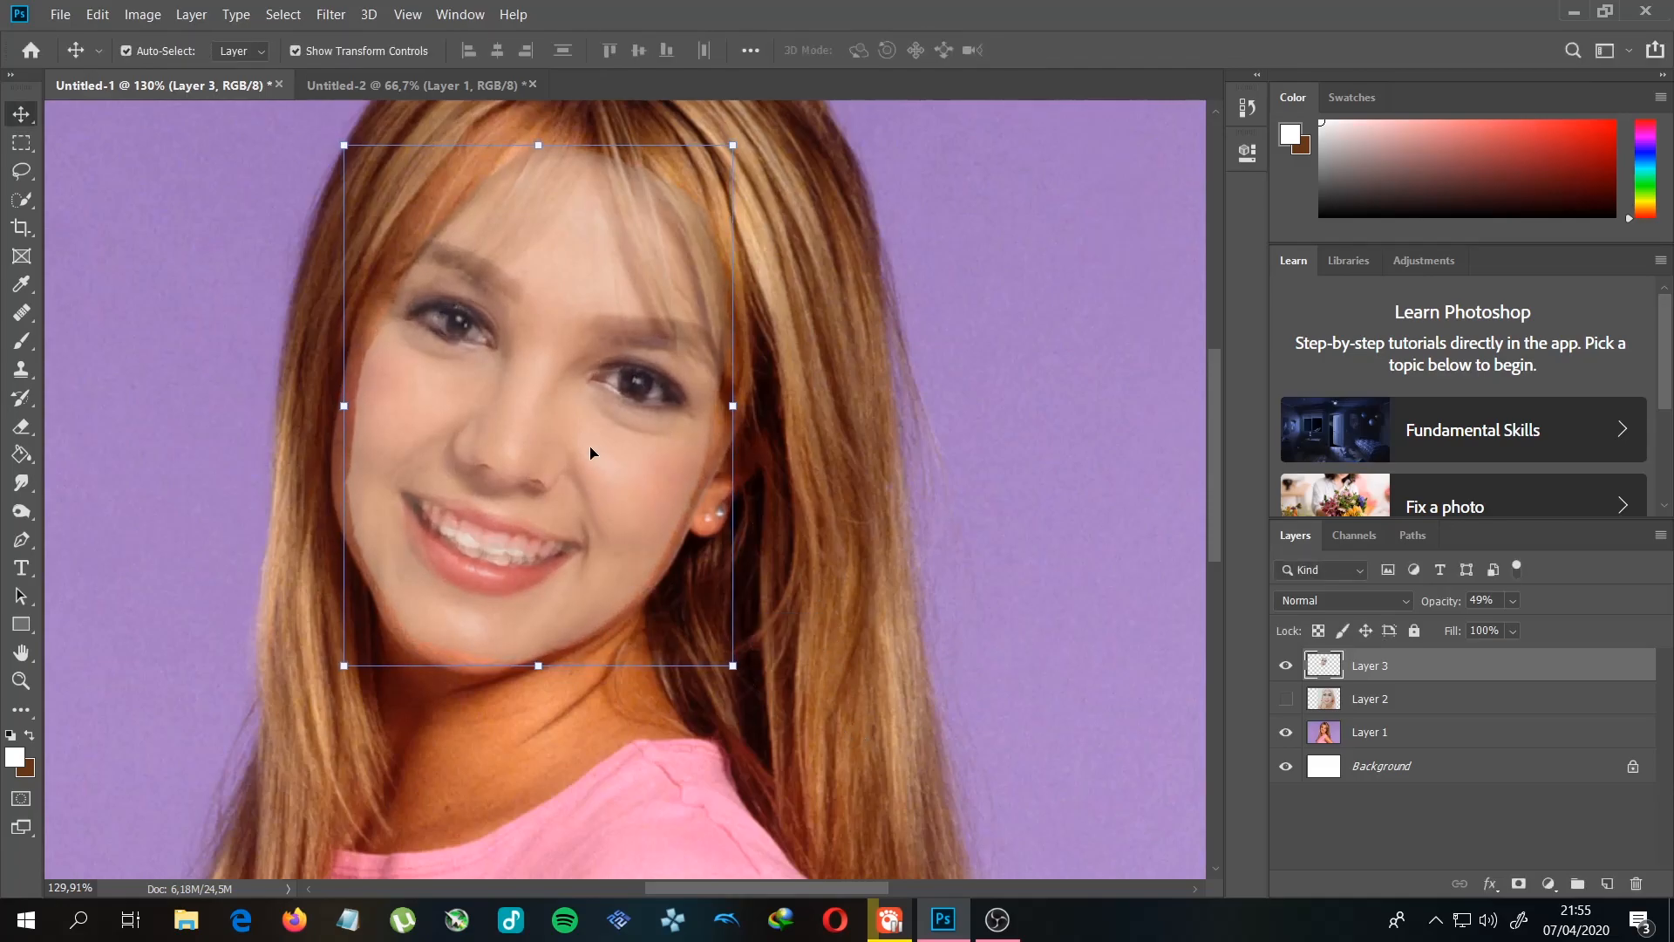
Step: Scale the face cutout to 101.31% and nudge it a few pixels left and up
left_click_drag(734, 667, 742, 671)
key("Up")
key("Up")
key("Up")
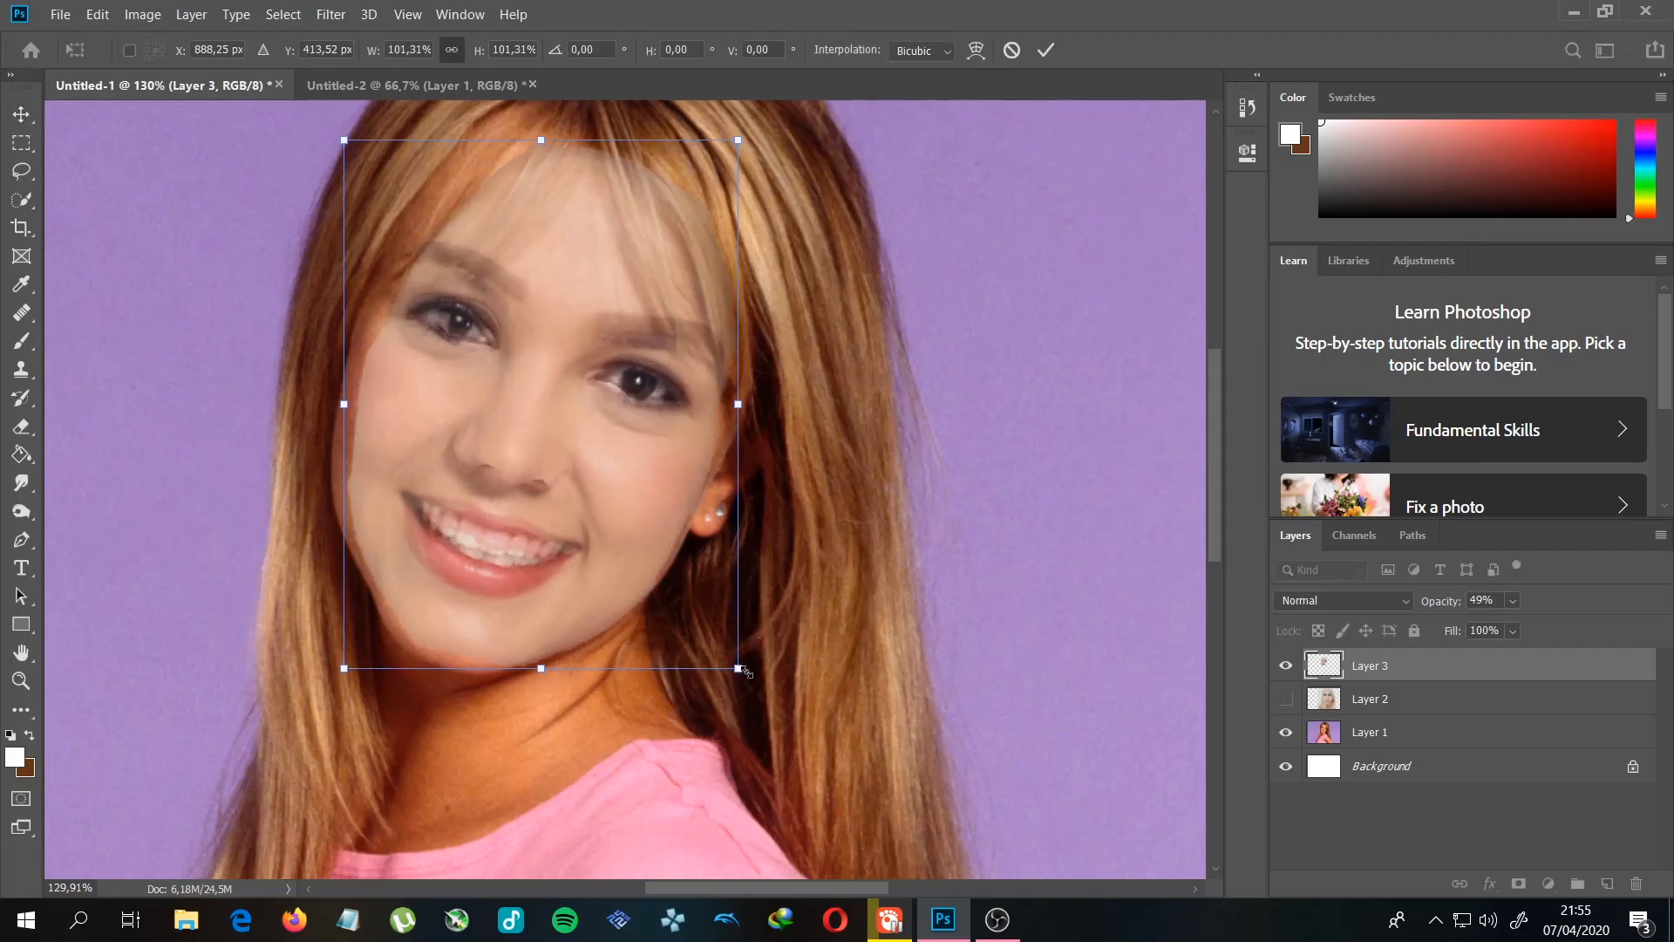
key("Left")
key("Up")
key("Down")
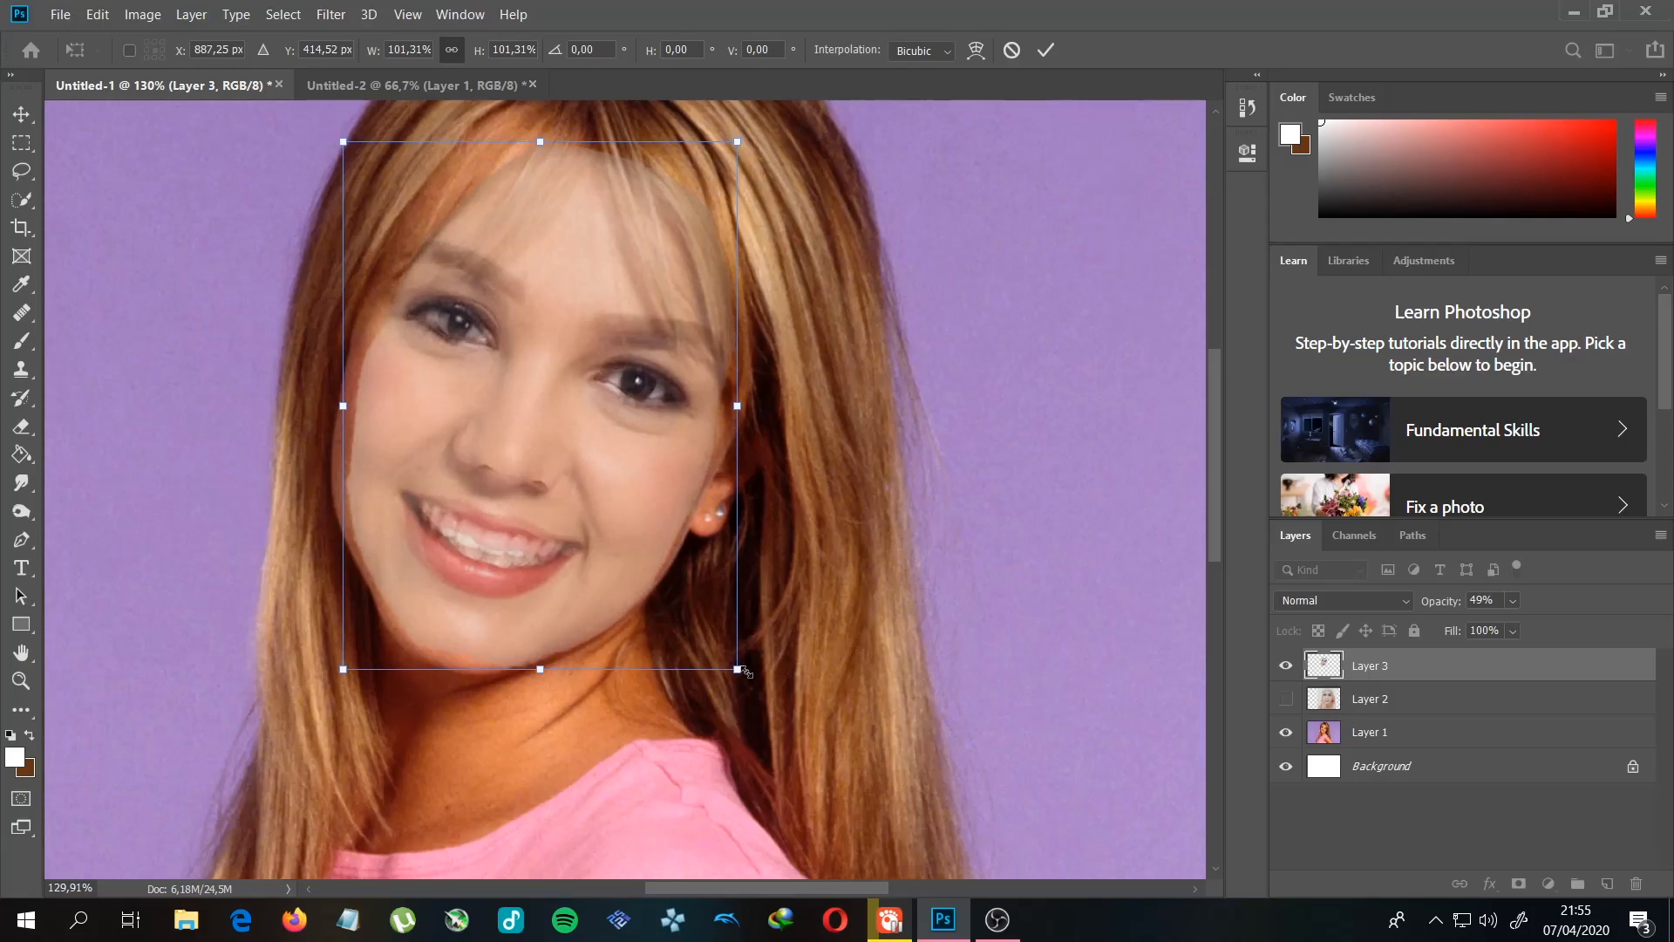
key("Left")
key("Left")
key("Left")
key("Left")
key("Left")
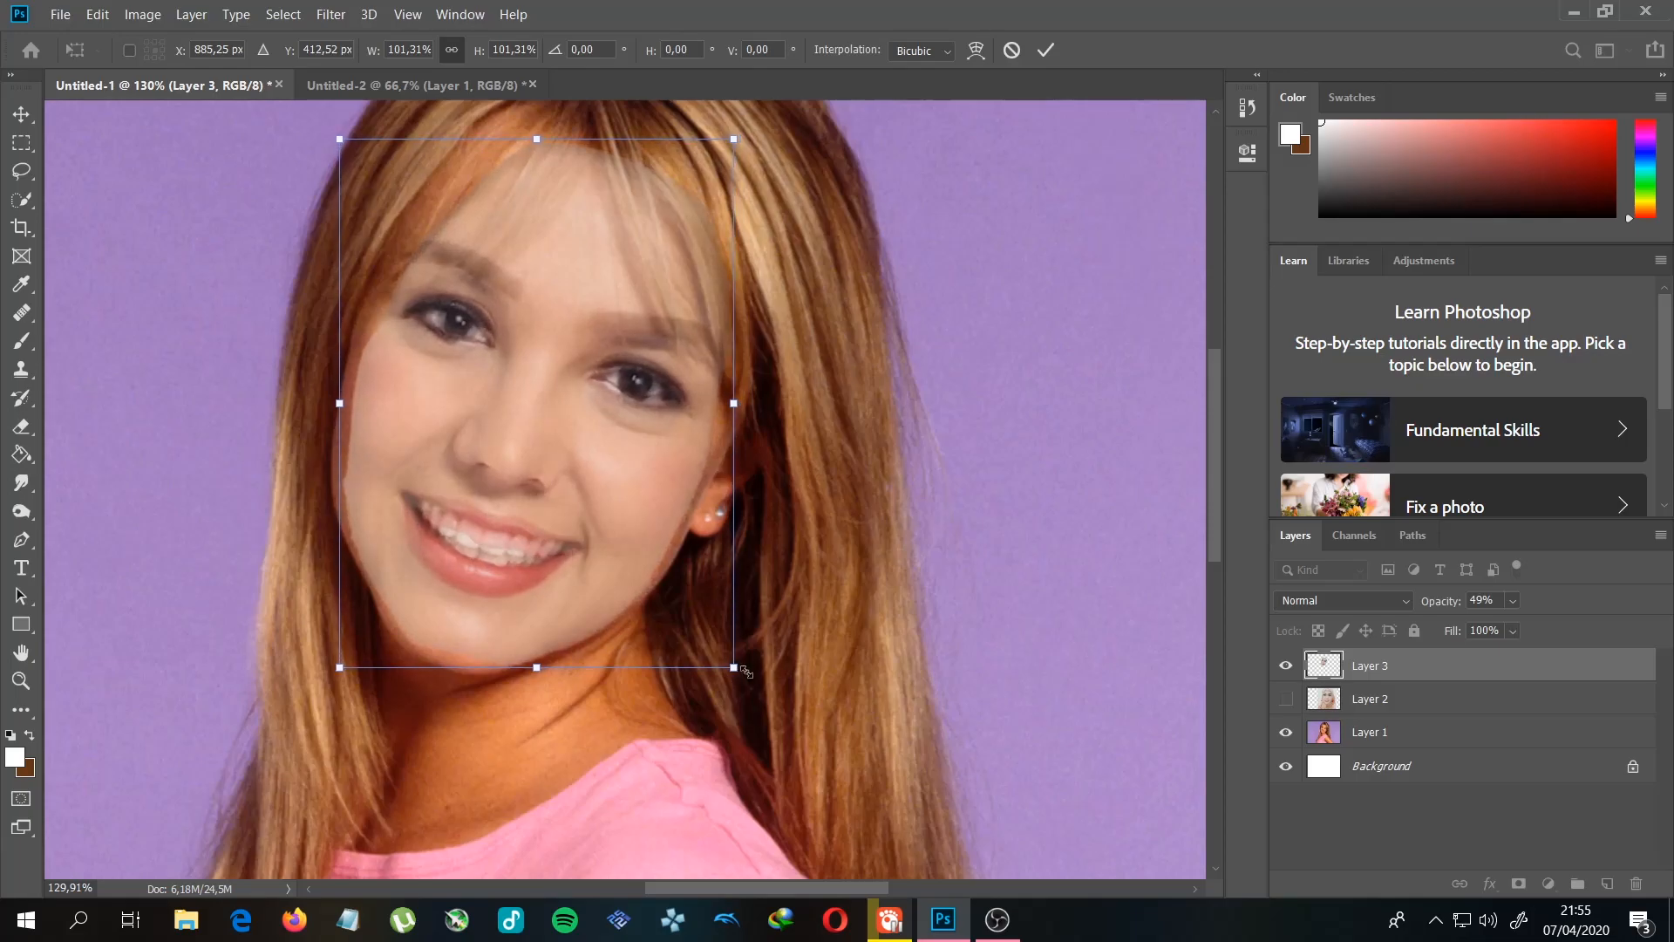
key("Up")
key("Left")
key("Left")
key("Left")
key("Up")
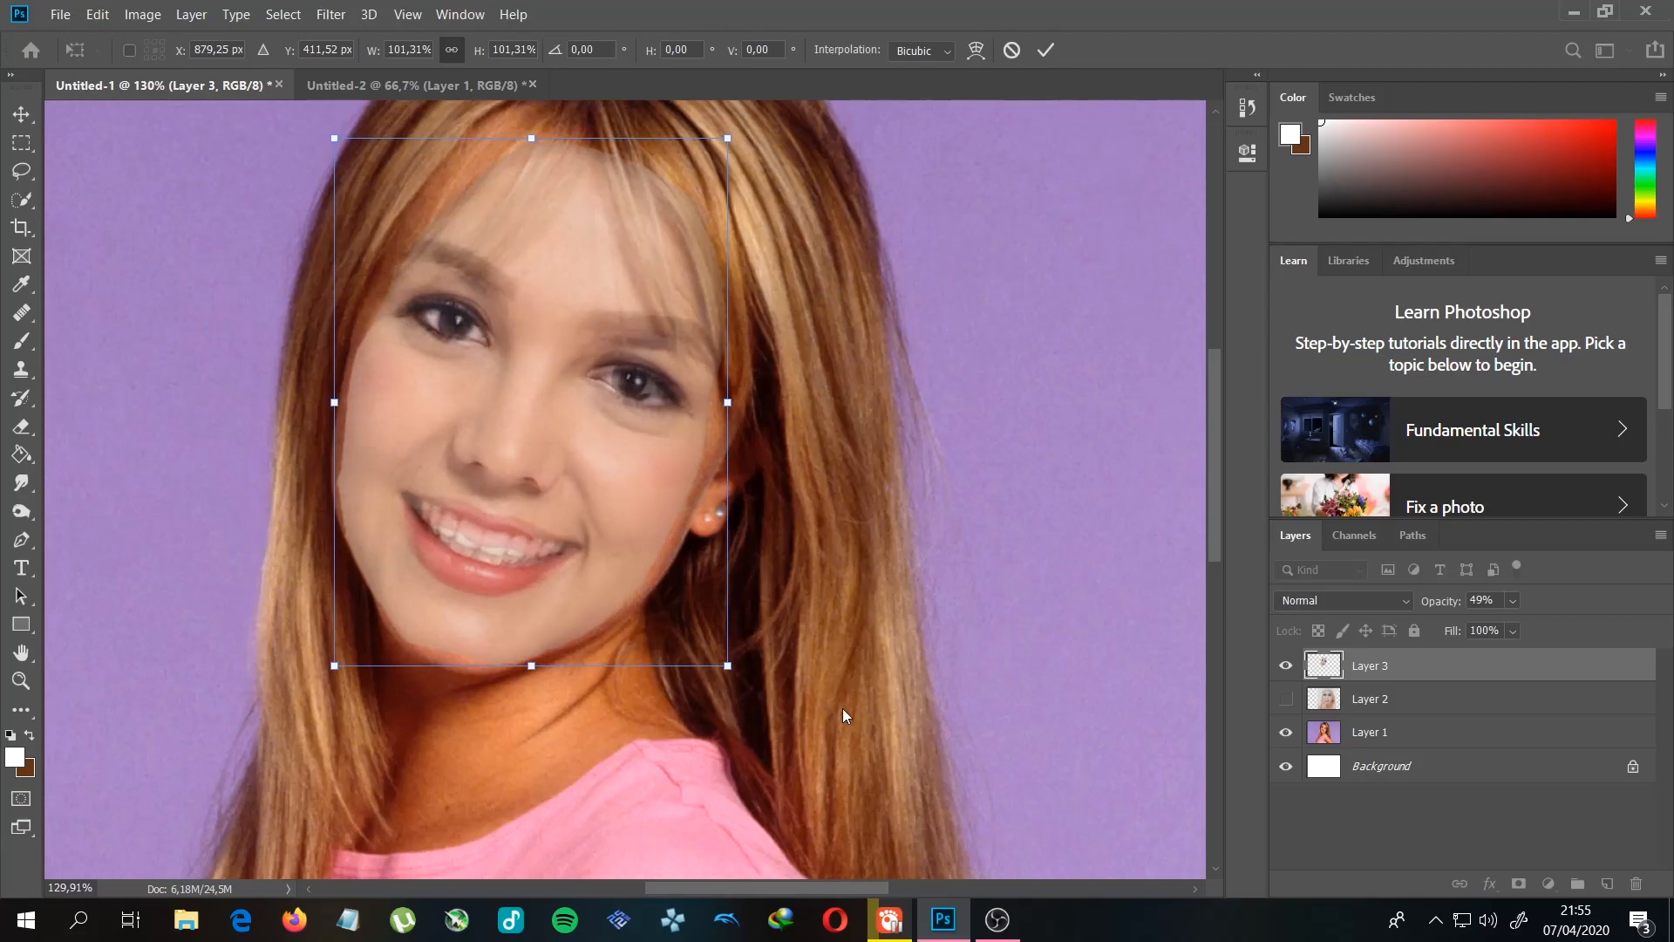
Step: Shrink the face cutout slightly so it sits inside the blonde woman's face outline, and nudge it down
left_click_drag(729, 664, 726, 647)
key("Return")
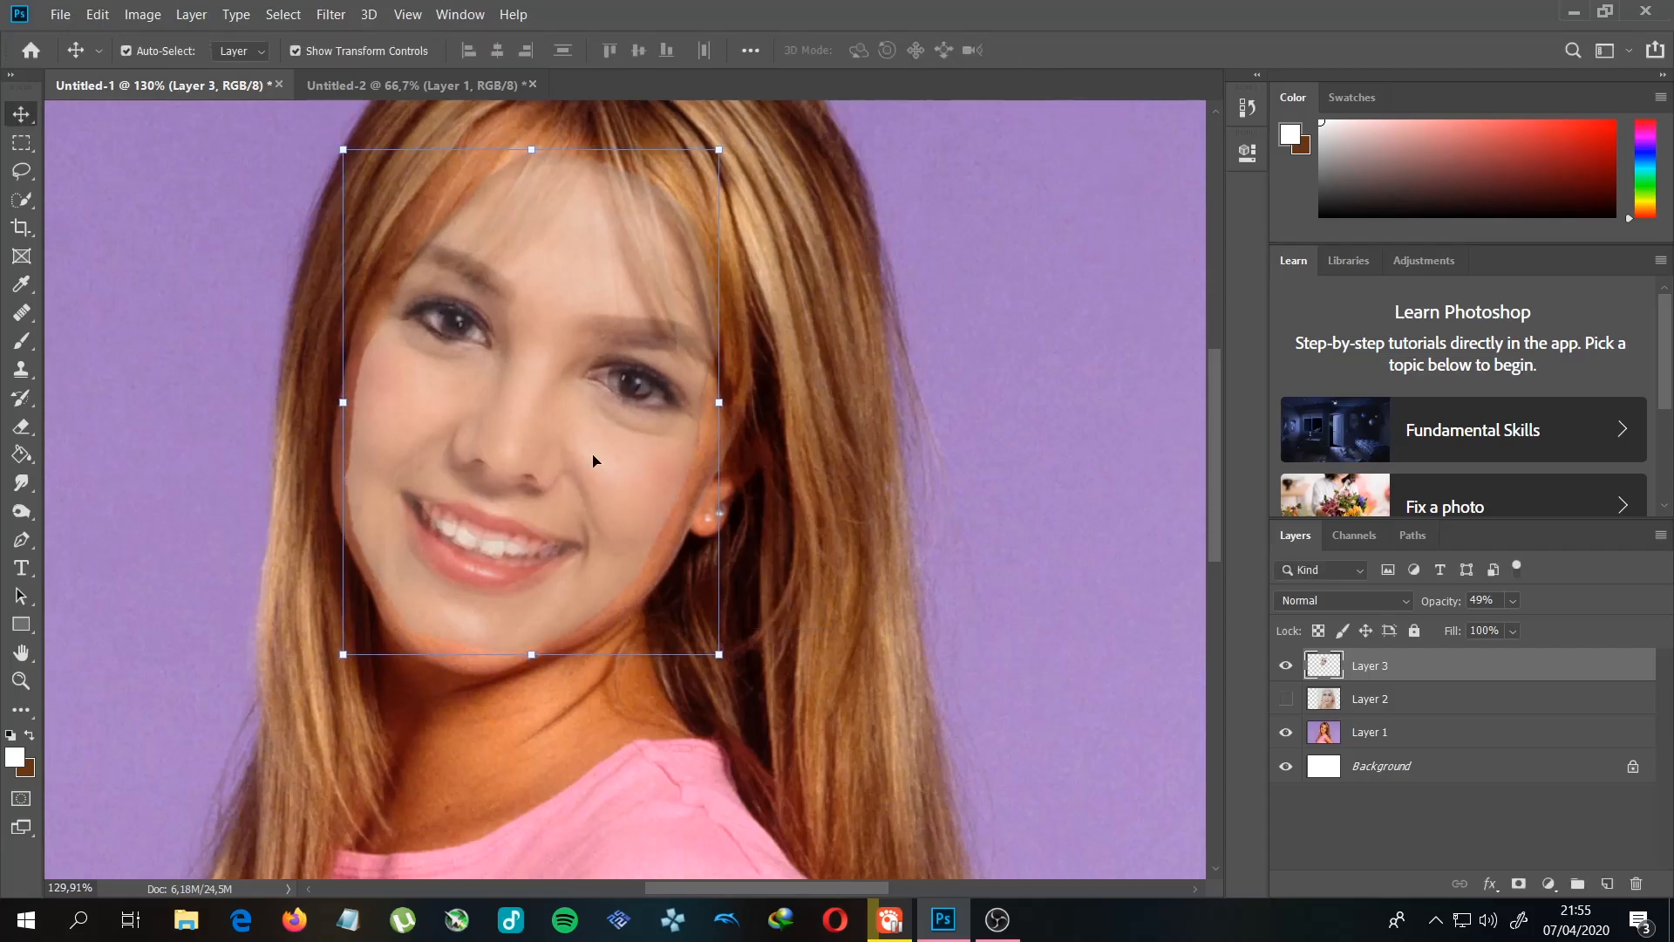
key("Down")
key("Down")
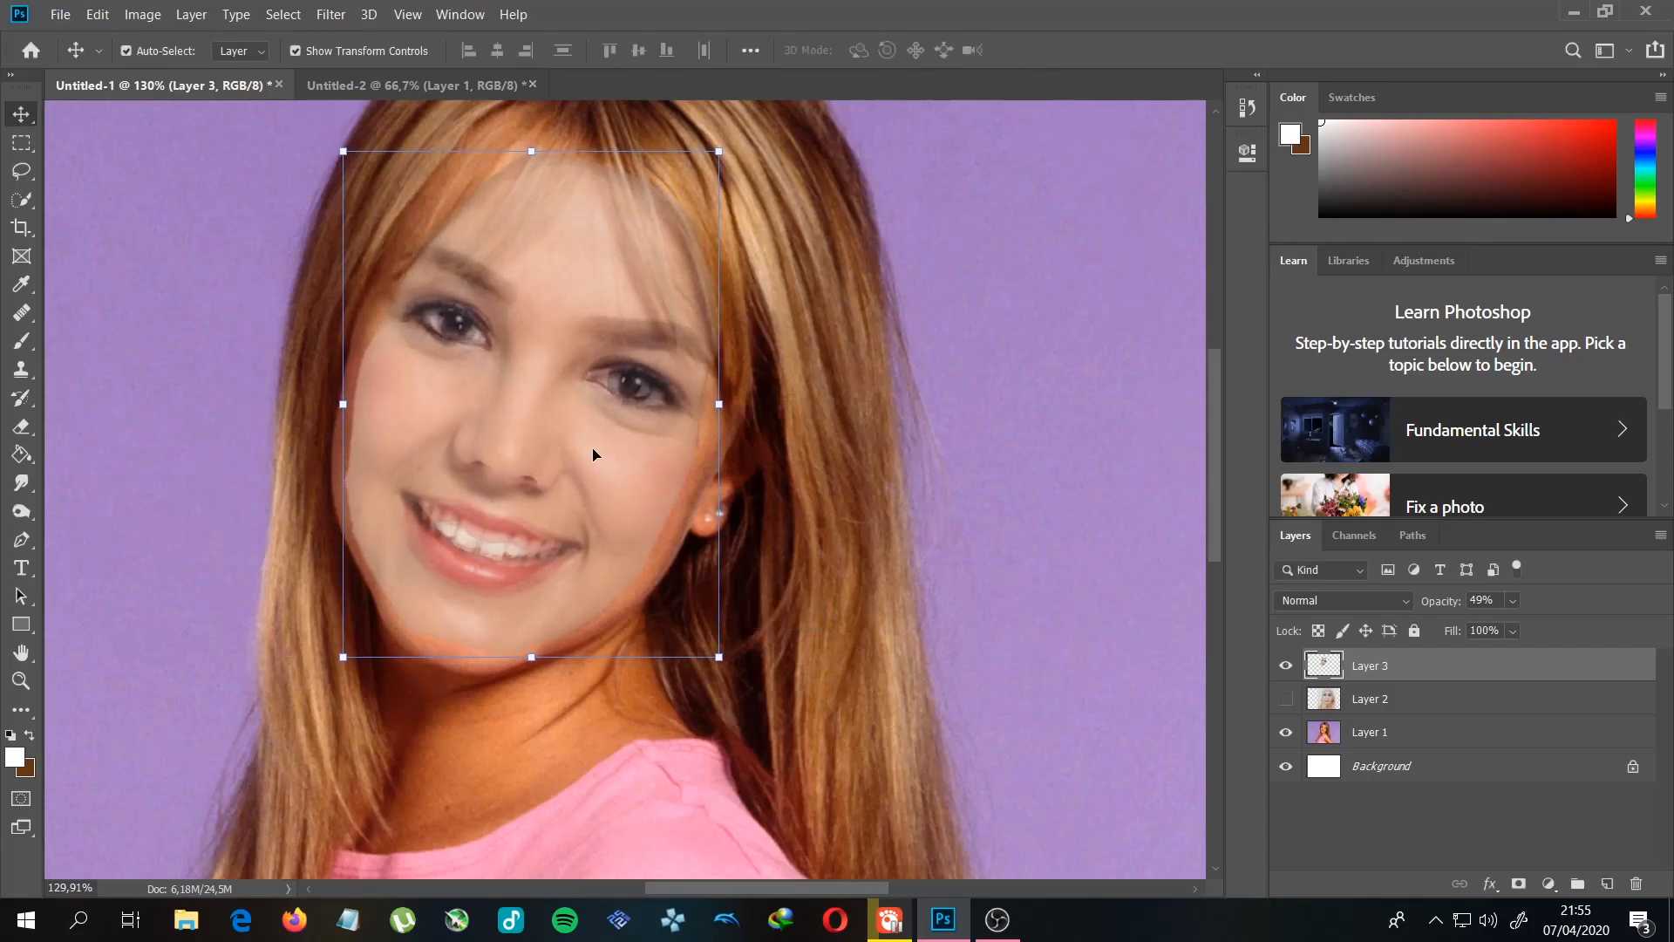
Step: Set the opacity of the face cutout on Layer 3 to 100%
left_click(873, 390)
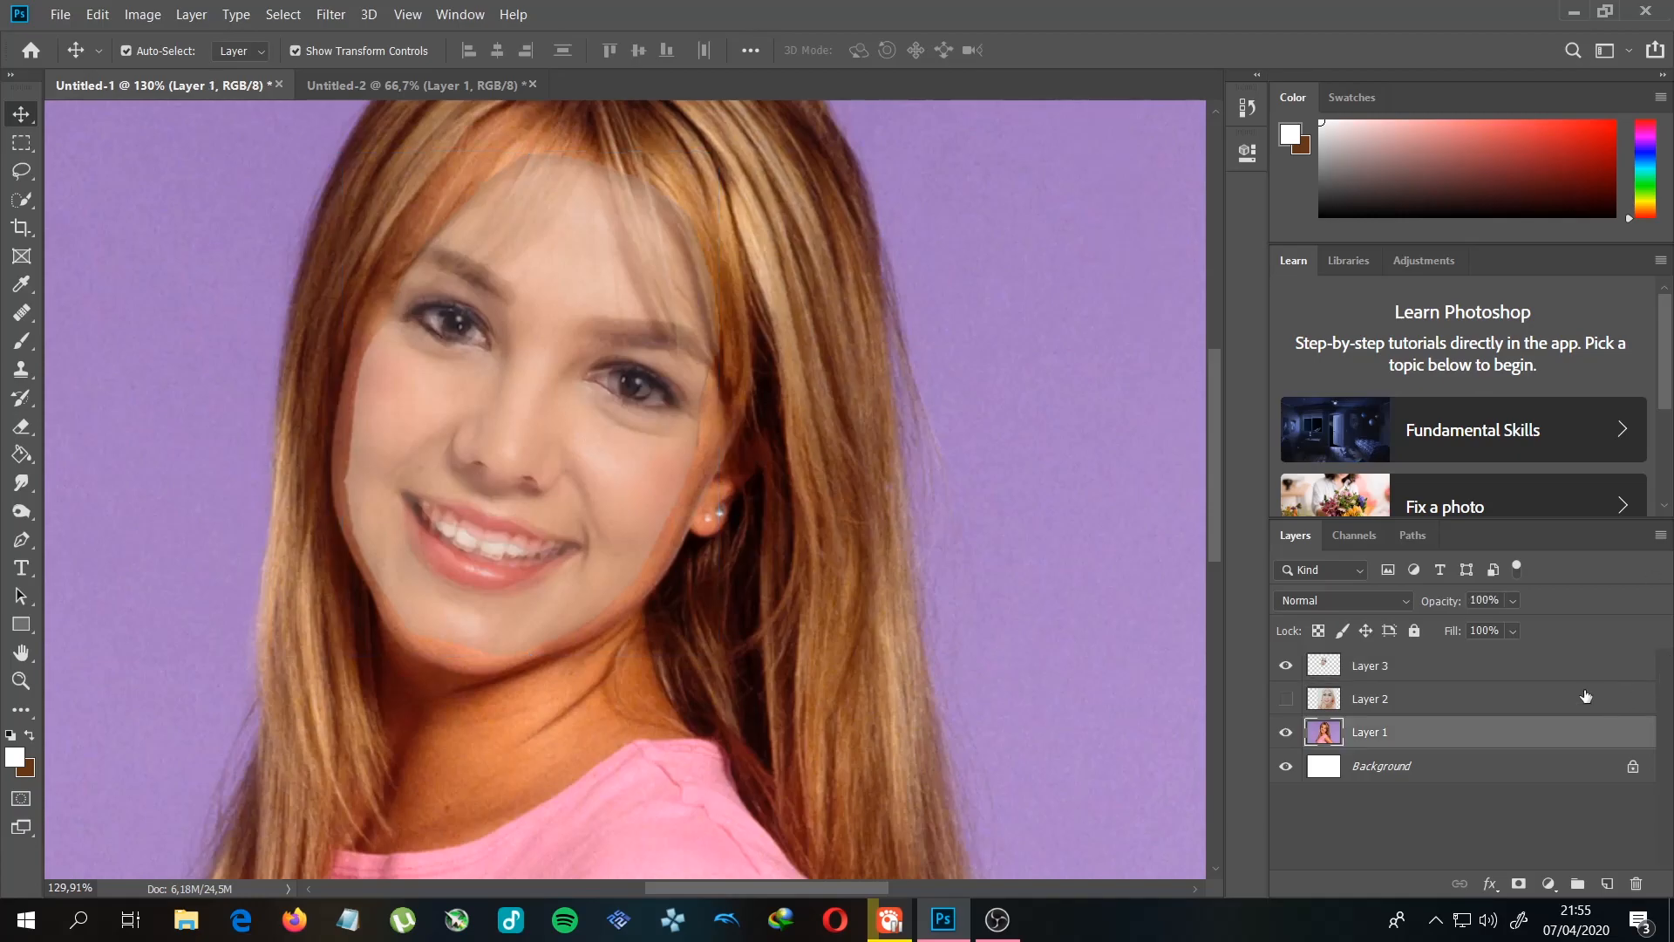
left_click(1467, 669)
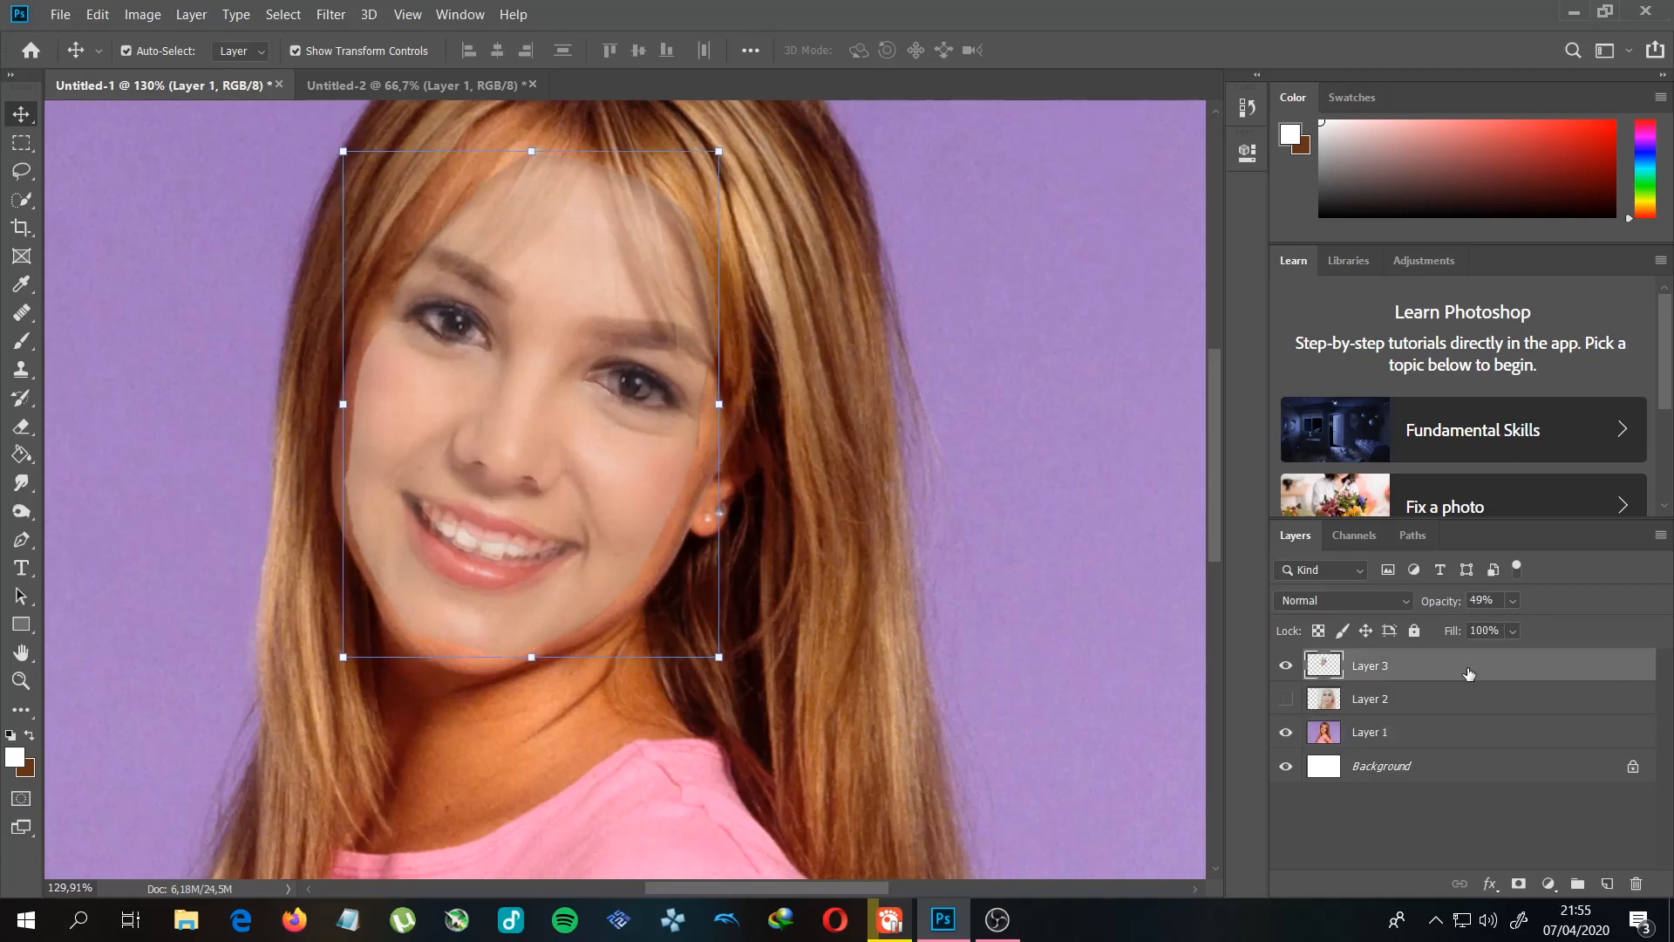
left_click_drag(1526, 625, 1576, 625)
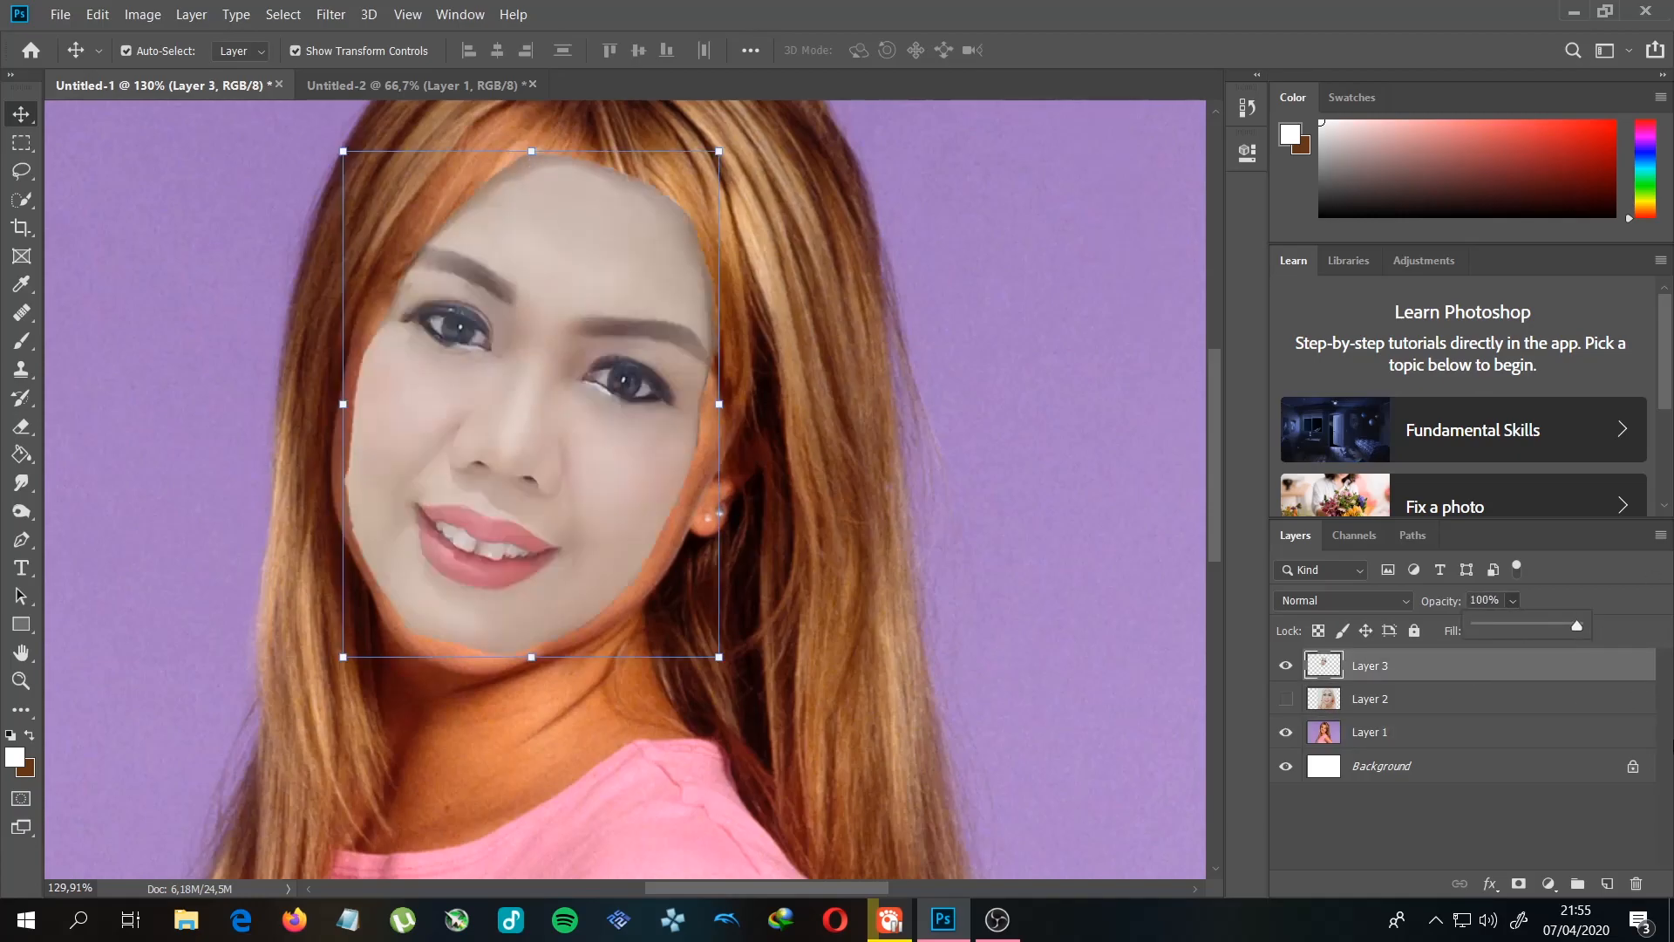
Step: Examine how the opaque face cutout fits the blonde woman's head, both in the whole portrait and up close
scroll(479, 481, "down", 5)
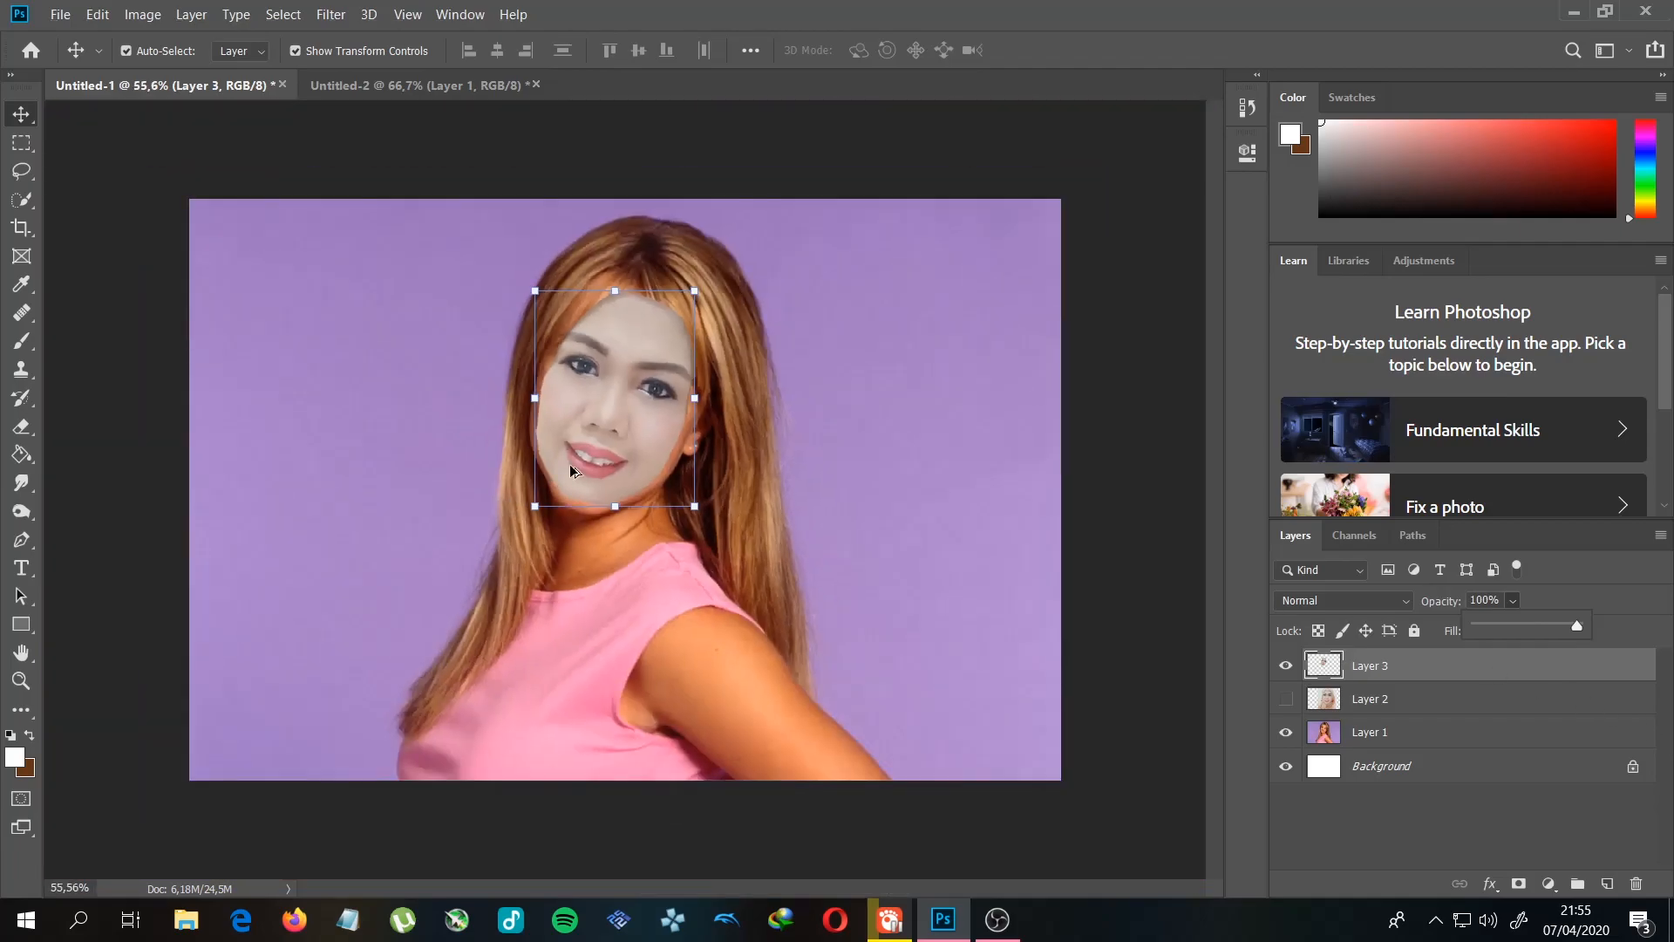
scroll(572, 471, "up", 10)
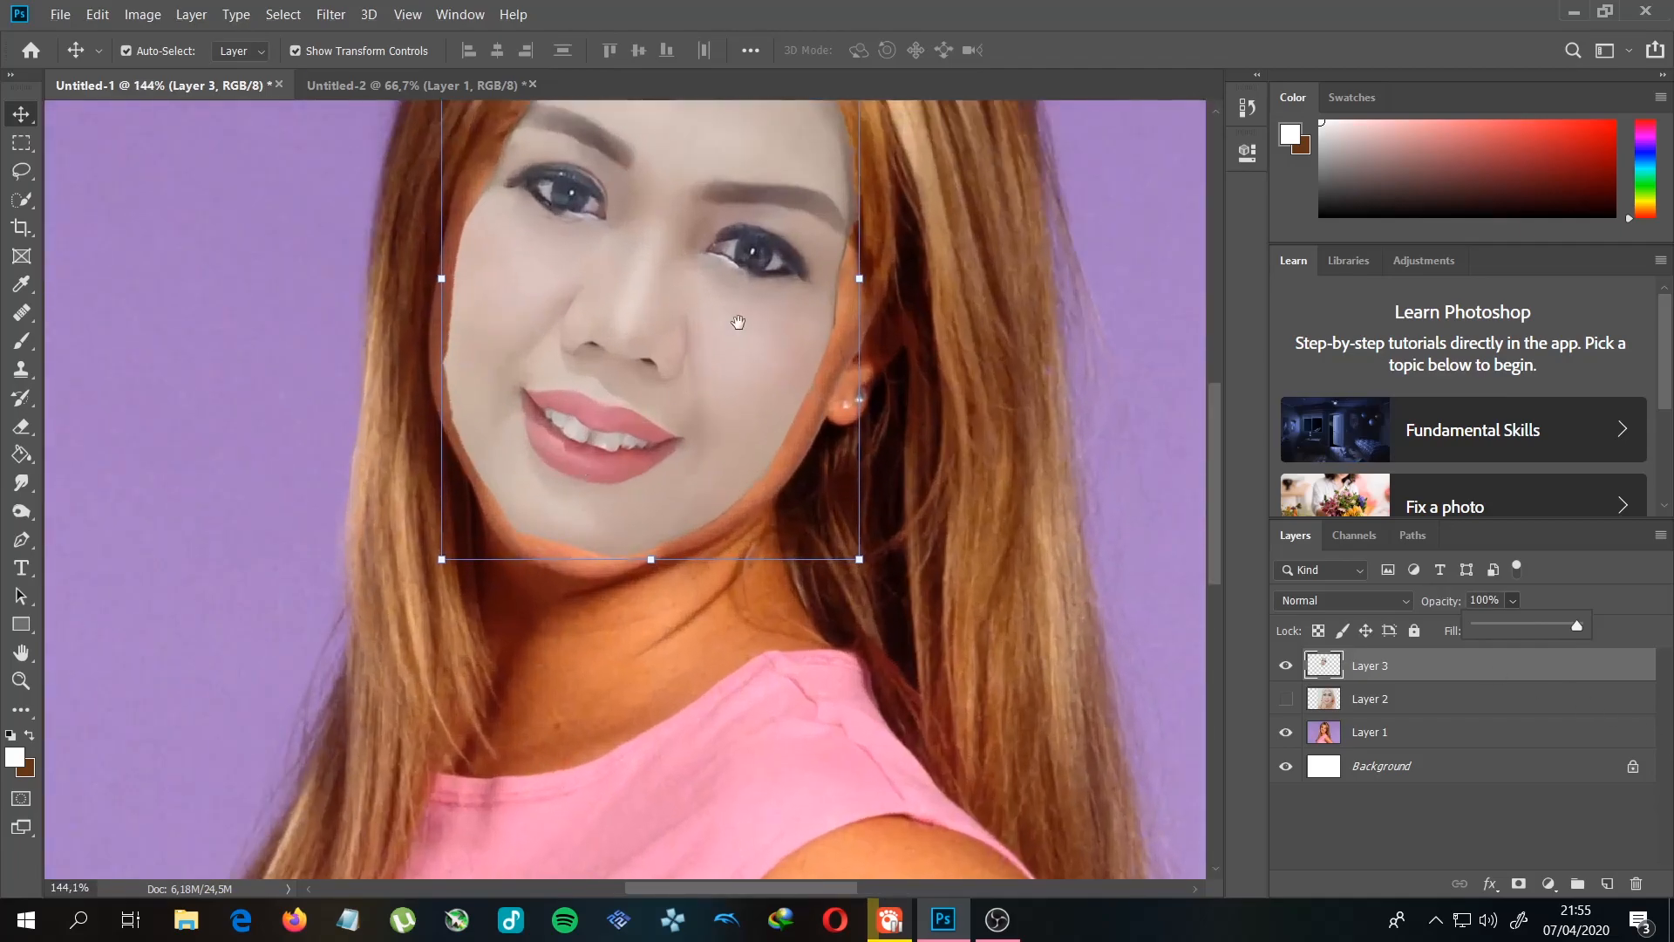
left_click_drag(738, 321, 660, 523)
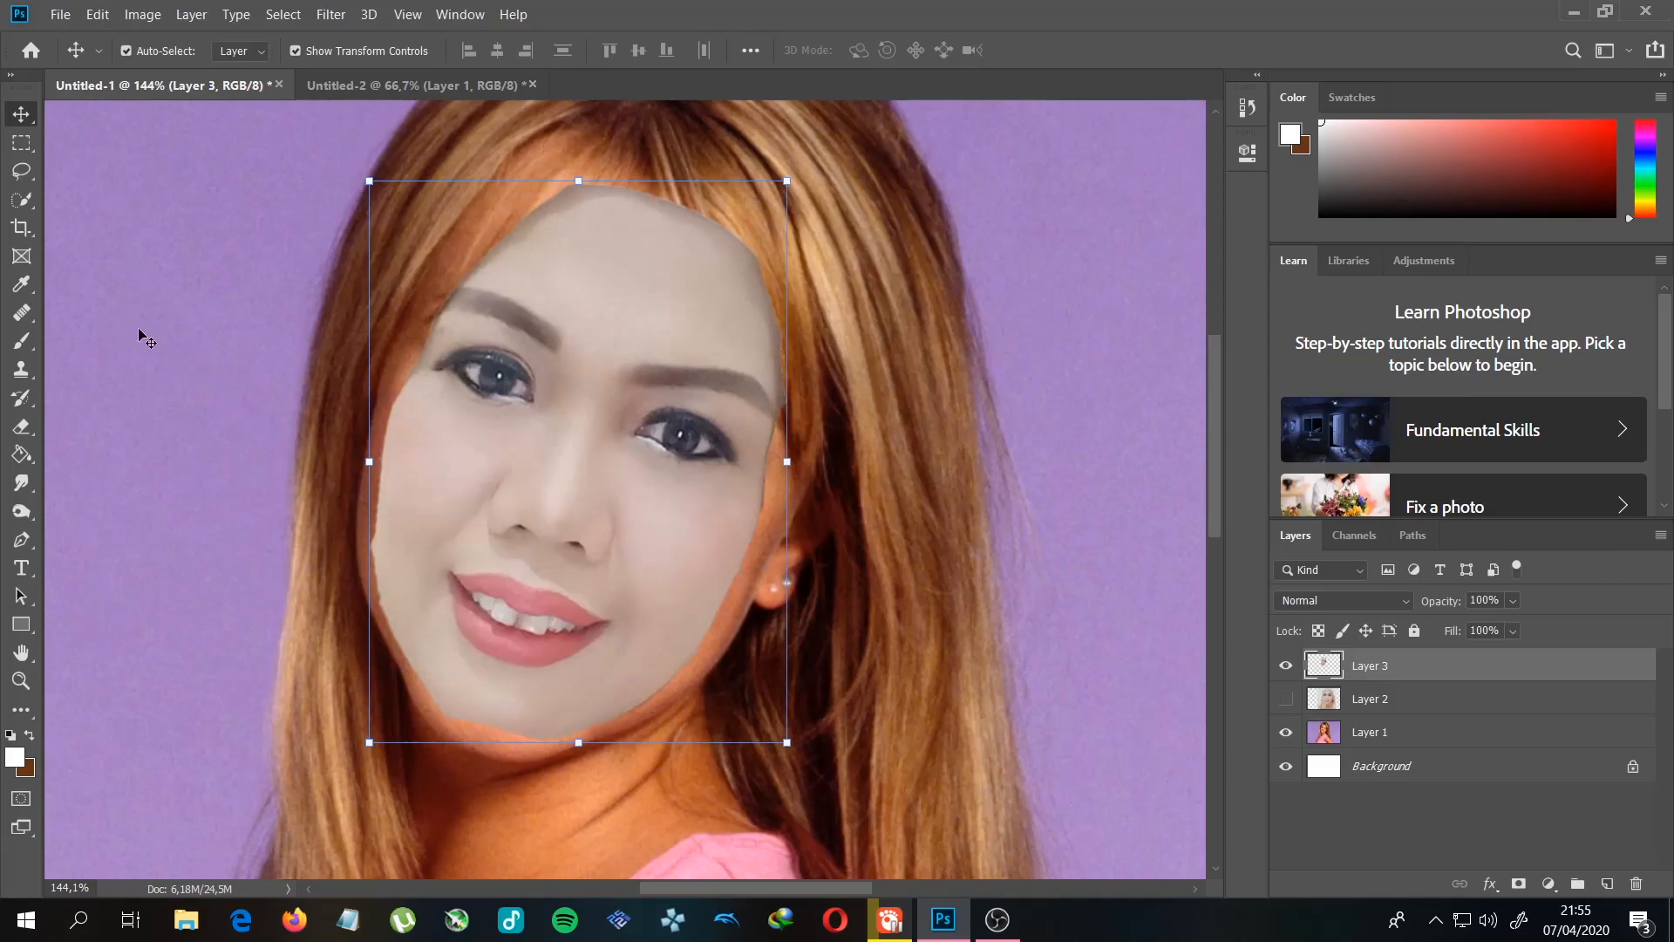
left_click_drag(508, 432, 553, 433)
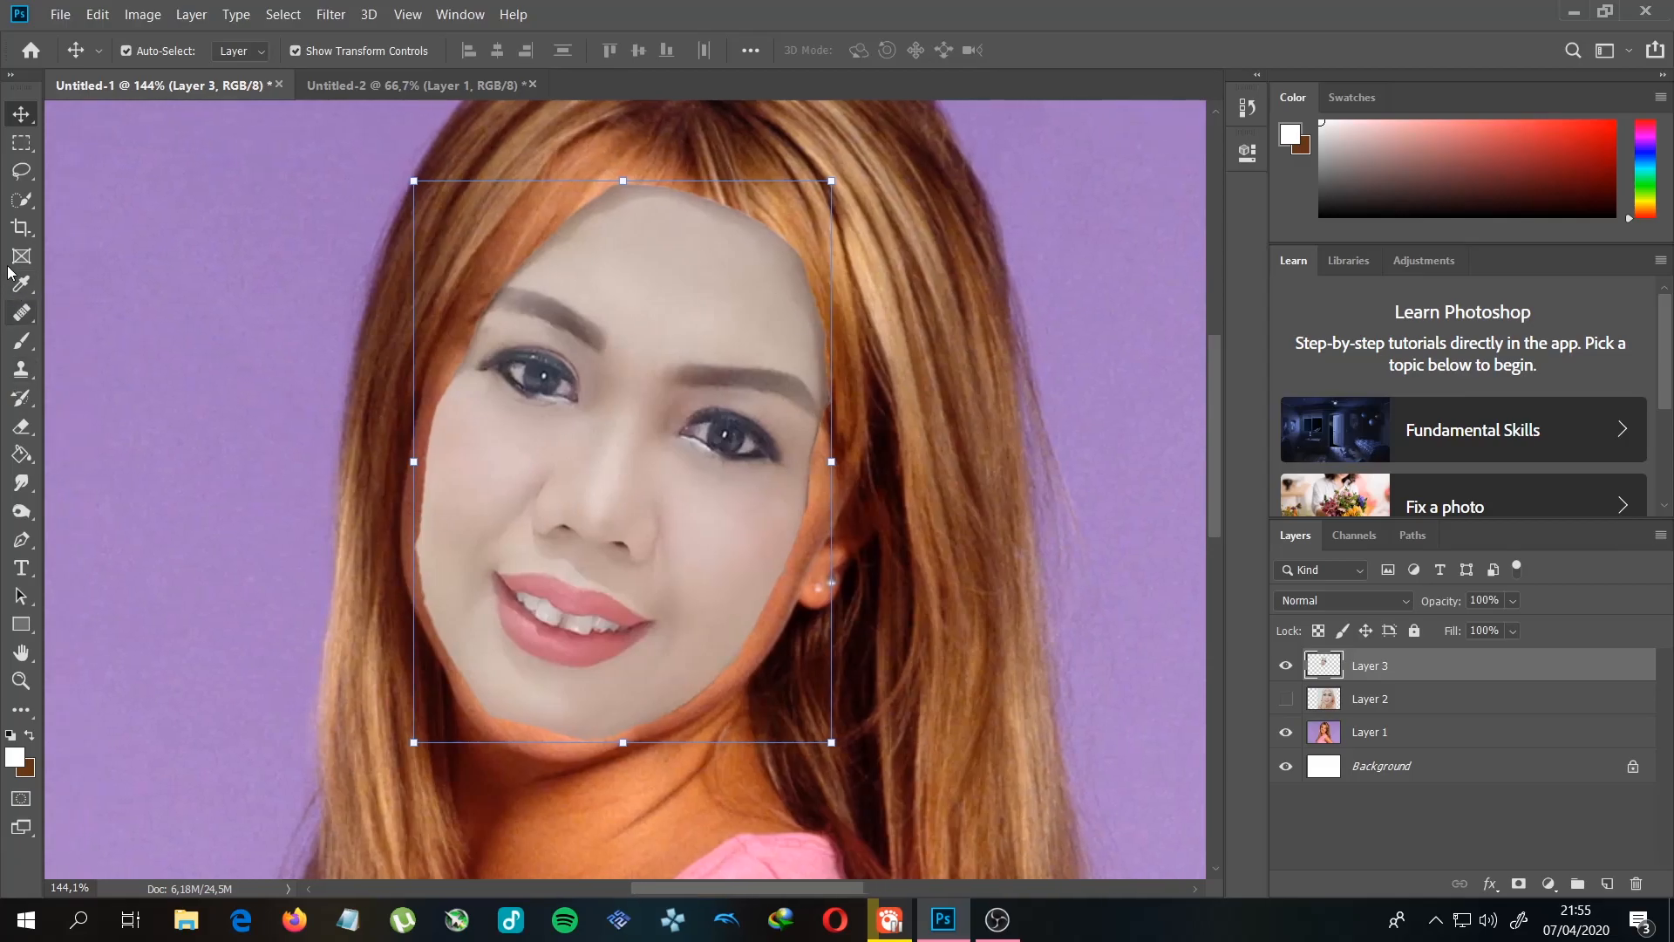
scroll(698, 455, "down", 3)
scroll(863, 593, "down", 3)
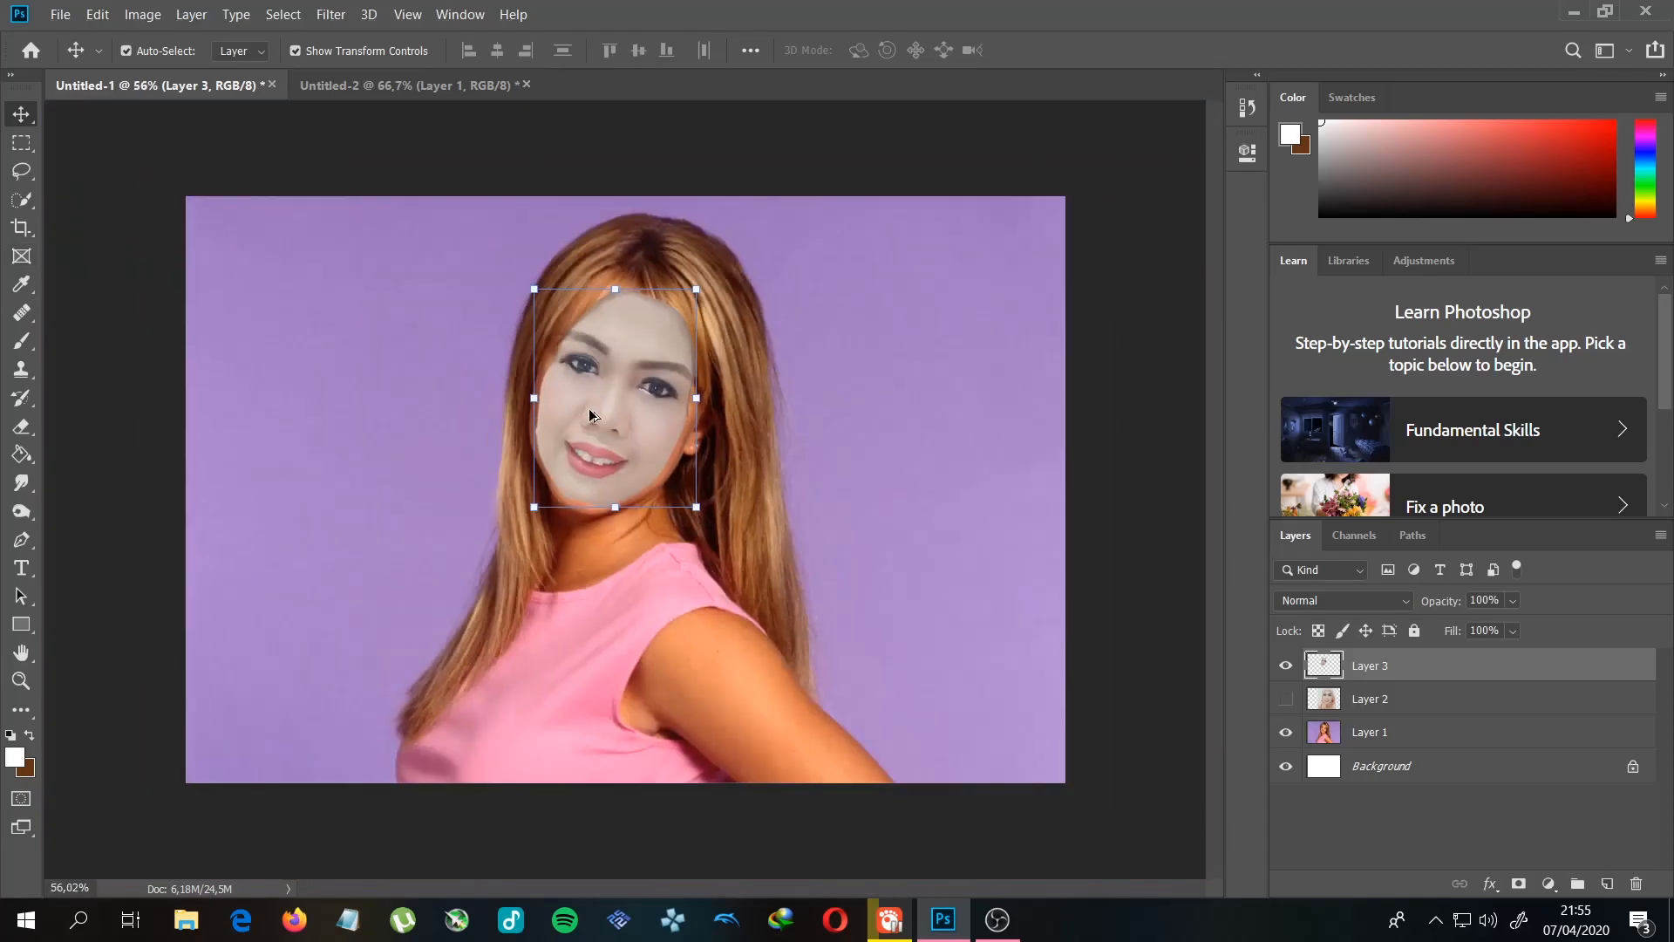
scroll(638, 420, "up", 5)
scroll(638, 419, "up", 1)
scroll(643, 412, "up", 2)
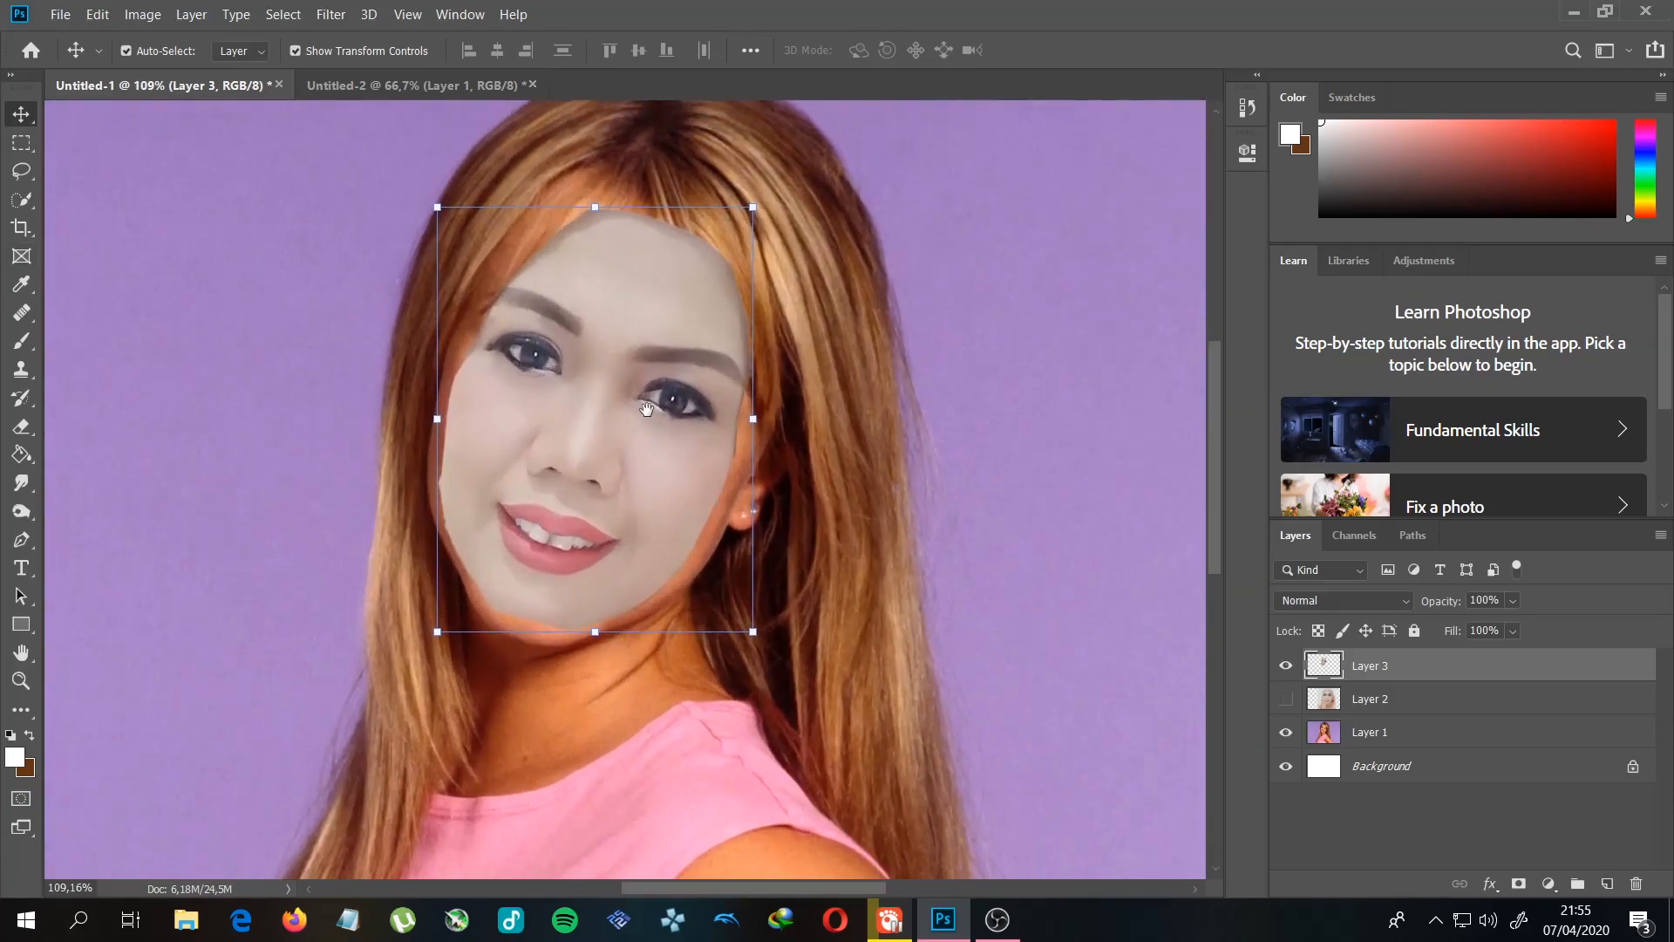
scroll(523, 435, "up", 1)
scroll(672, 418, "up", 1)
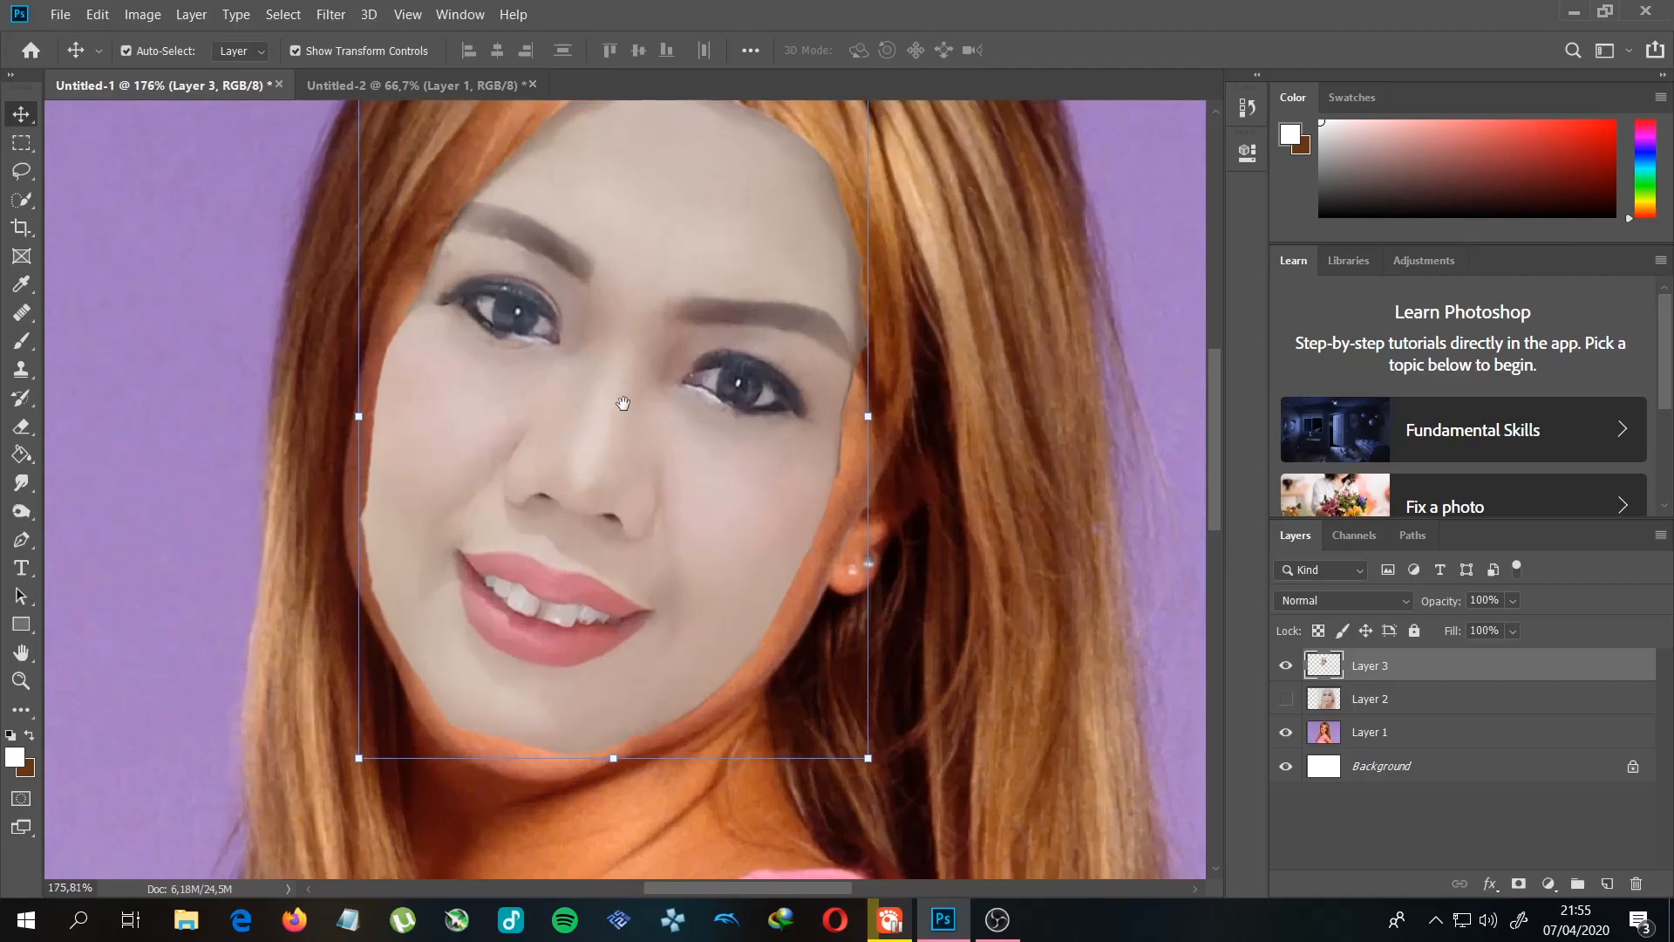
scroll(785, 388, "up", 1)
key("ctrl+t")
left_click_drag(896, 434, 907, 422)
key("Escape")
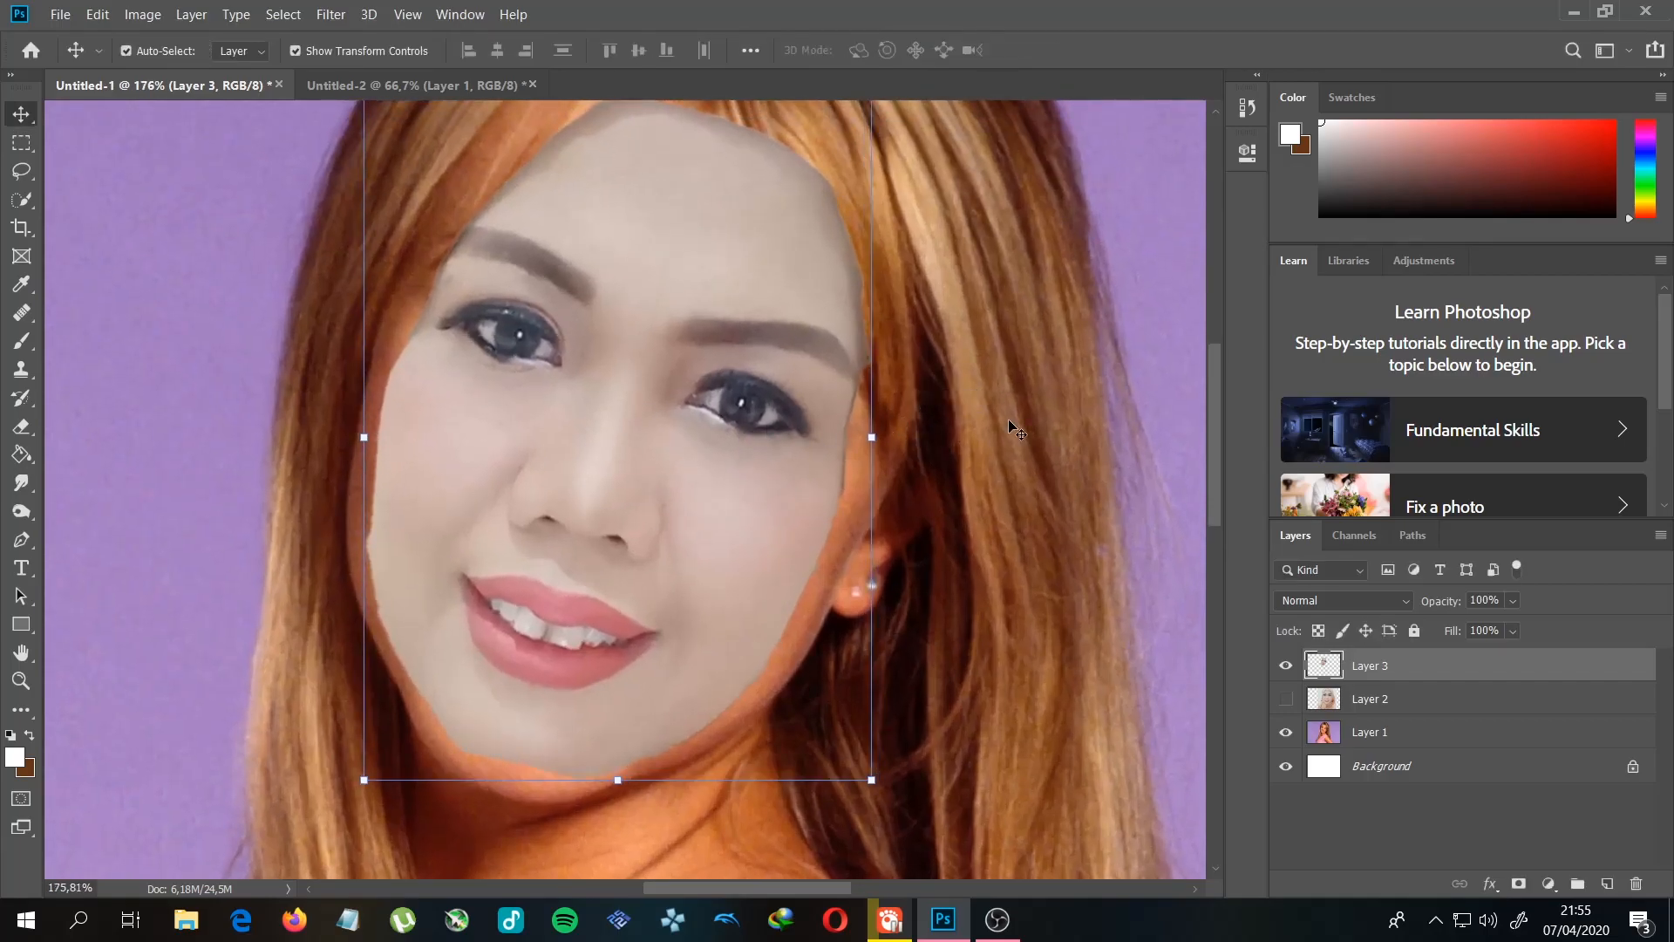
Step: Move the face cutout aside to compare it with the blonde woman's face, and place it back over her features
scroll(1007, 419, "down", 1)
scroll(1017, 420, "down", 2)
scroll(1049, 421, "down", 1)
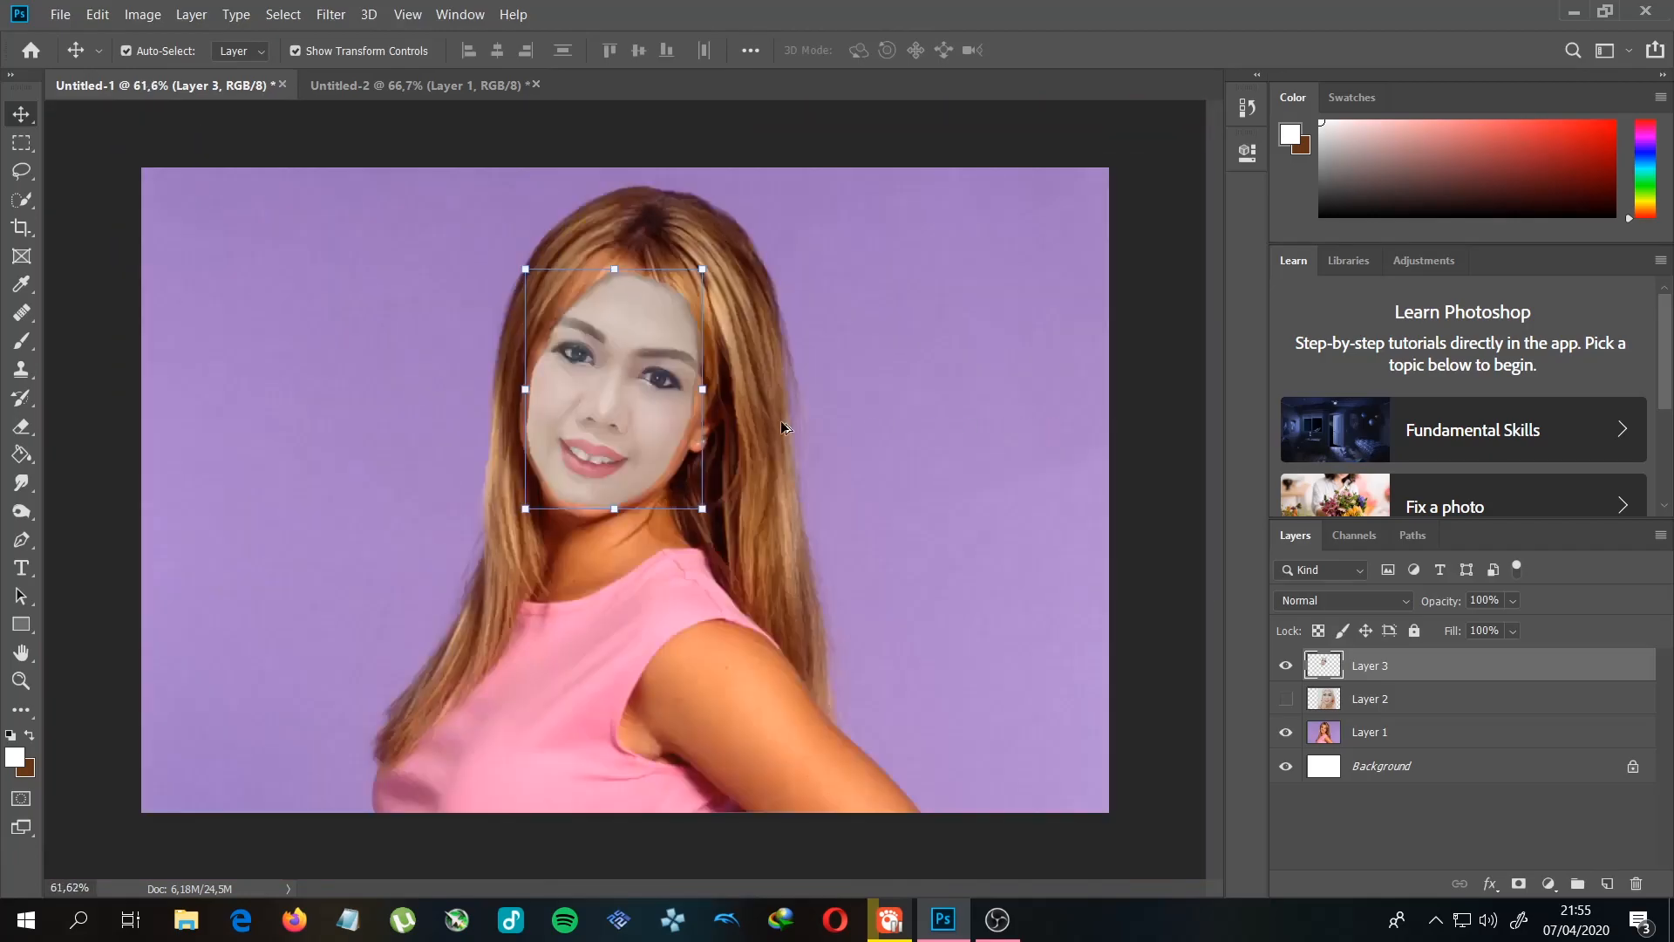
scroll(608, 401, "up", 2)
scroll(608, 402, "up", 3)
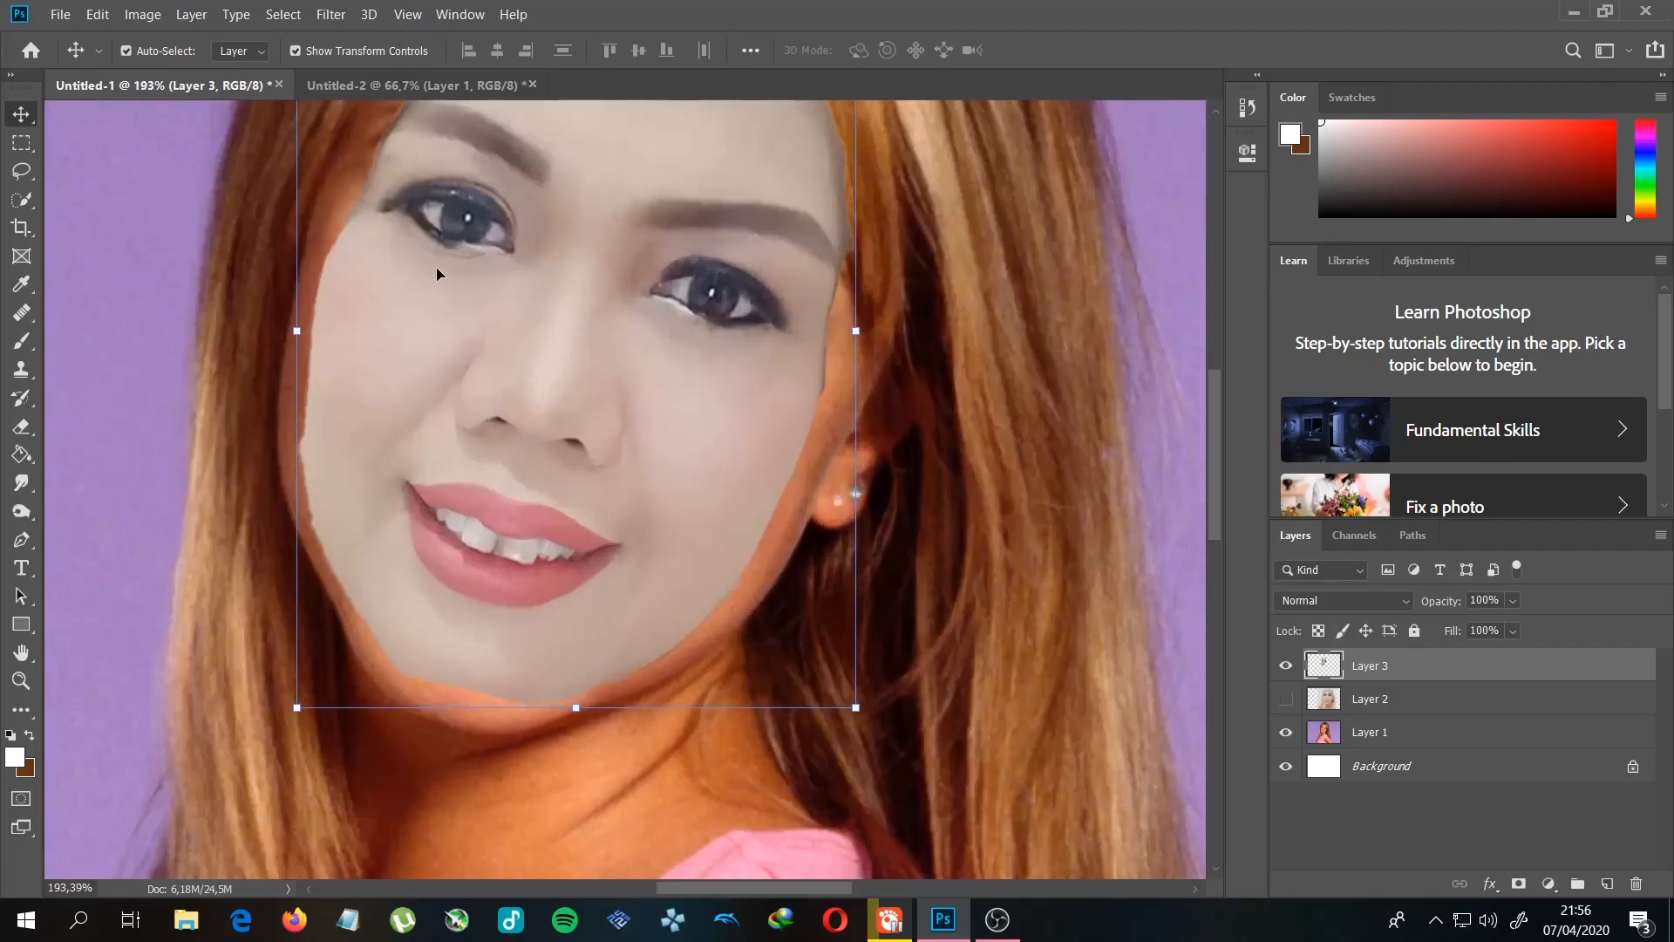
scroll(789, 394, "down", 1)
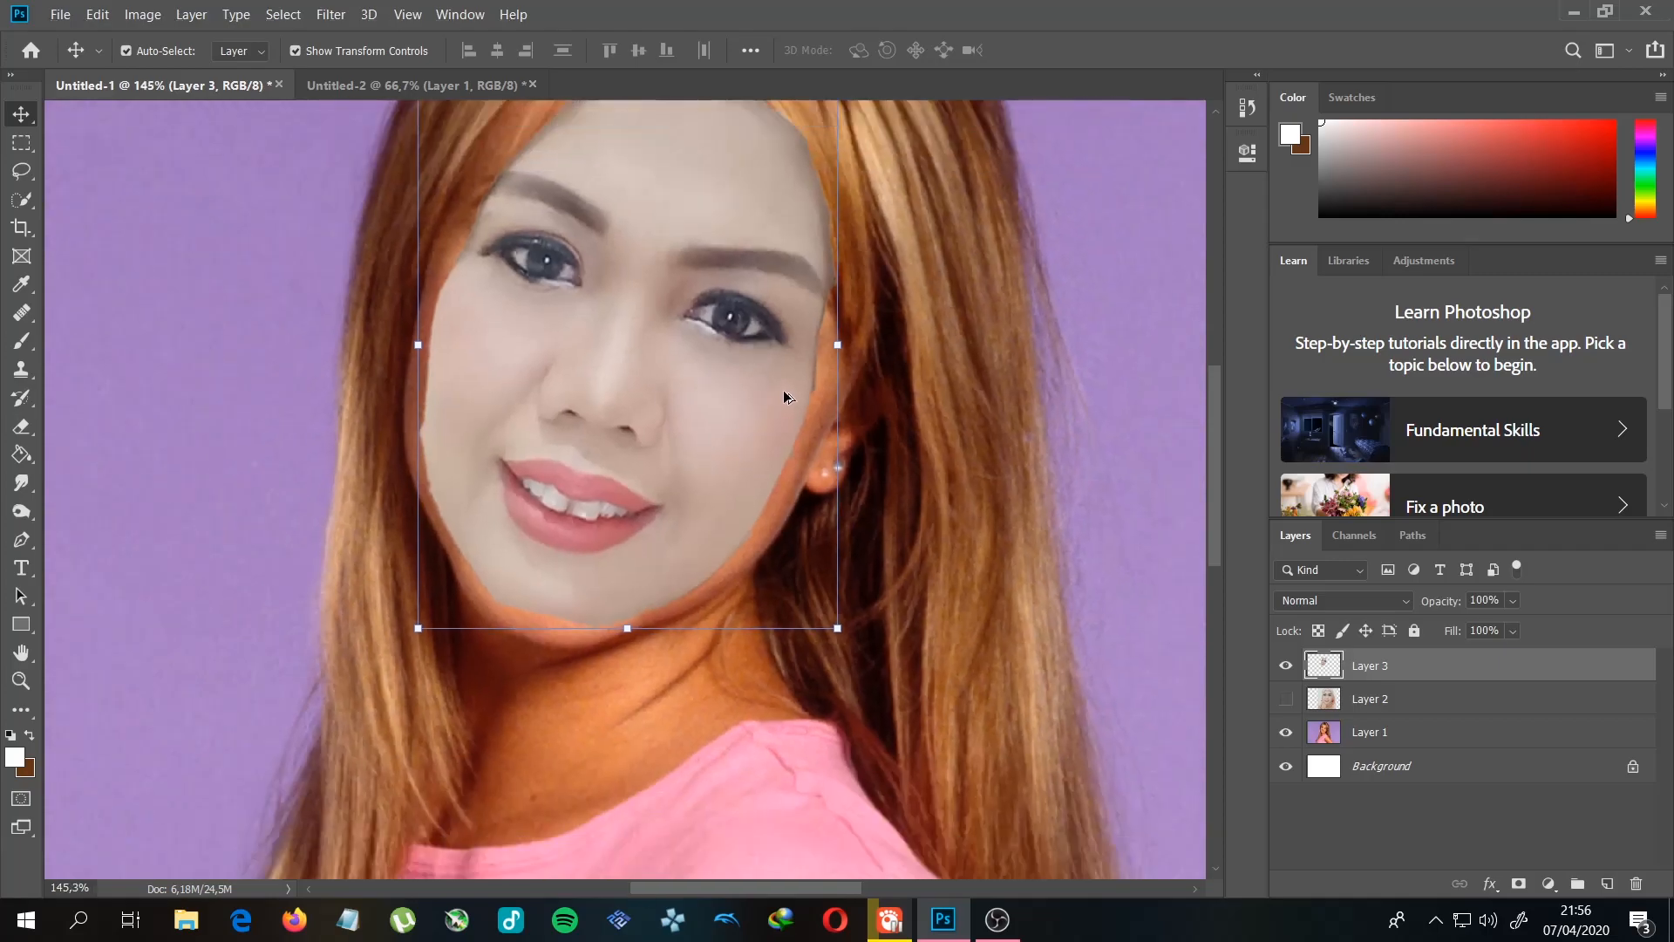
left_click_drag(745, 335, 753, 428)
left_click_drag(590, 434, 778, 491)
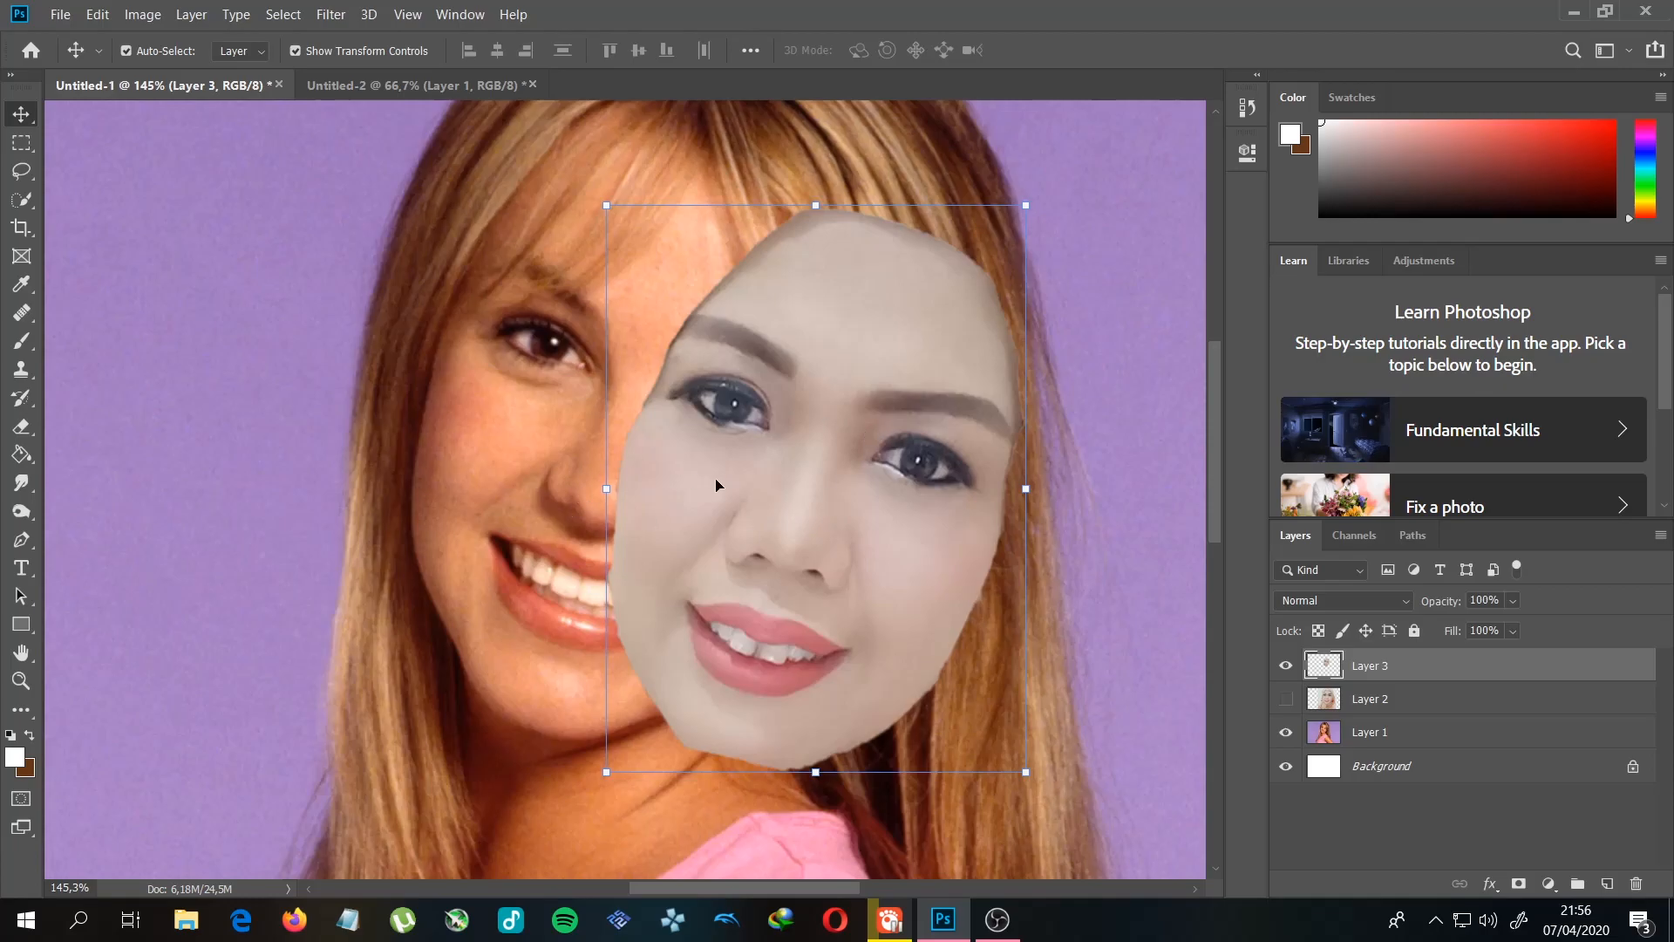
left_click_drag(700, 485, 520, 432)
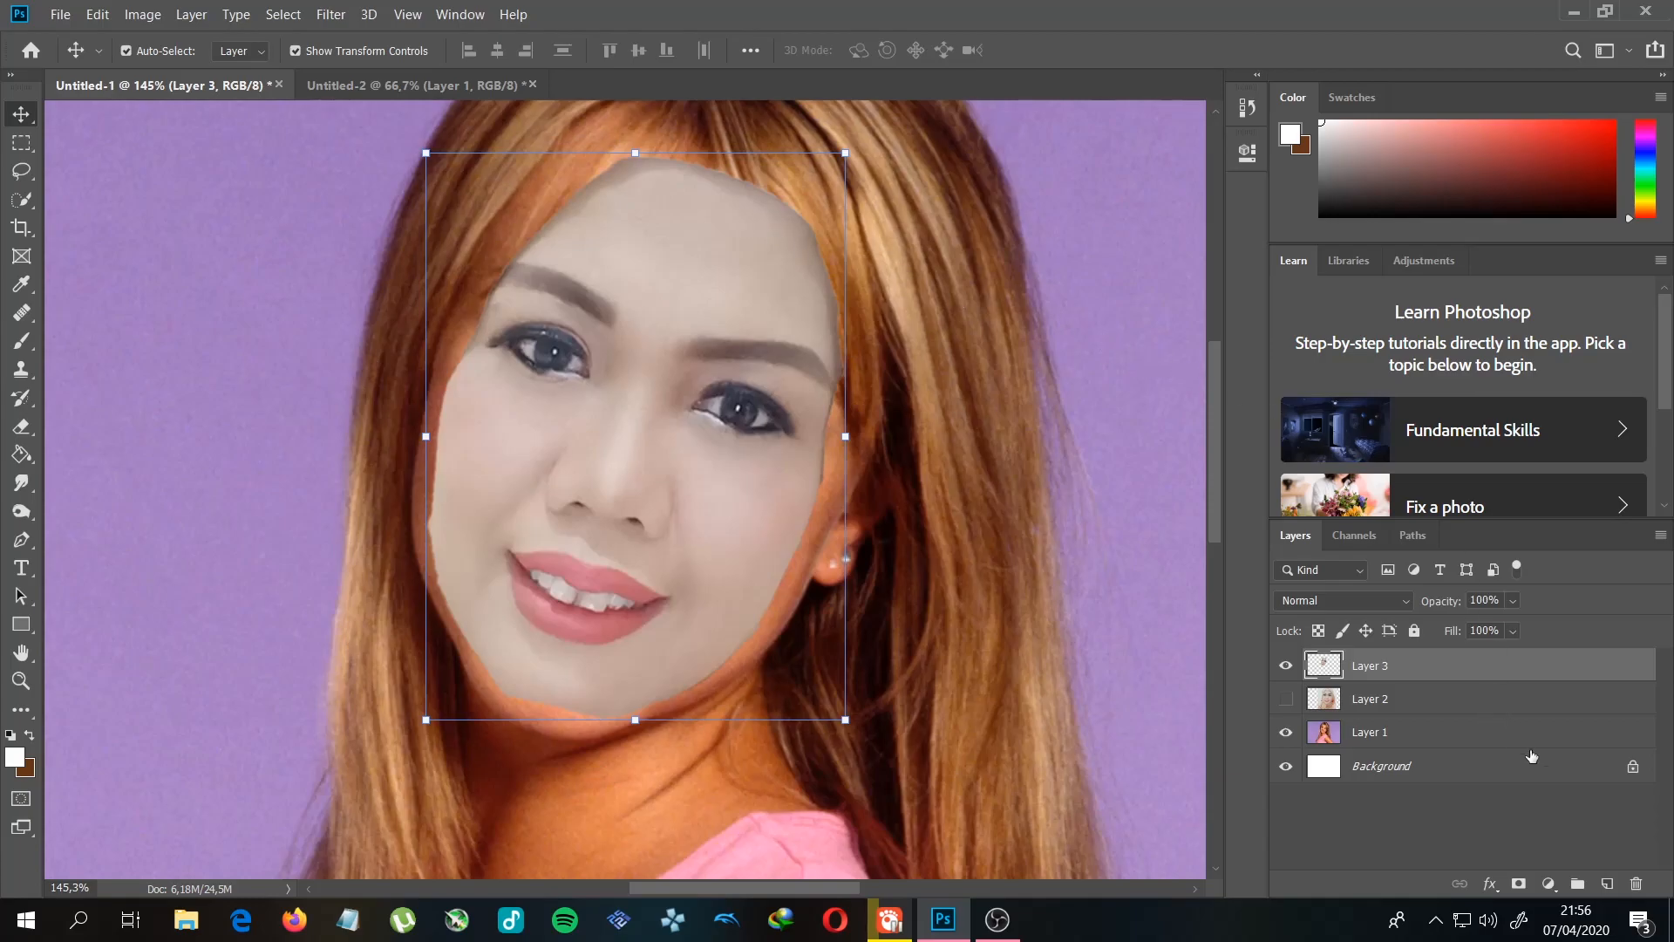
Step: Add a layer mask to the face cutout on Layer 3
left_click(1518, 885)
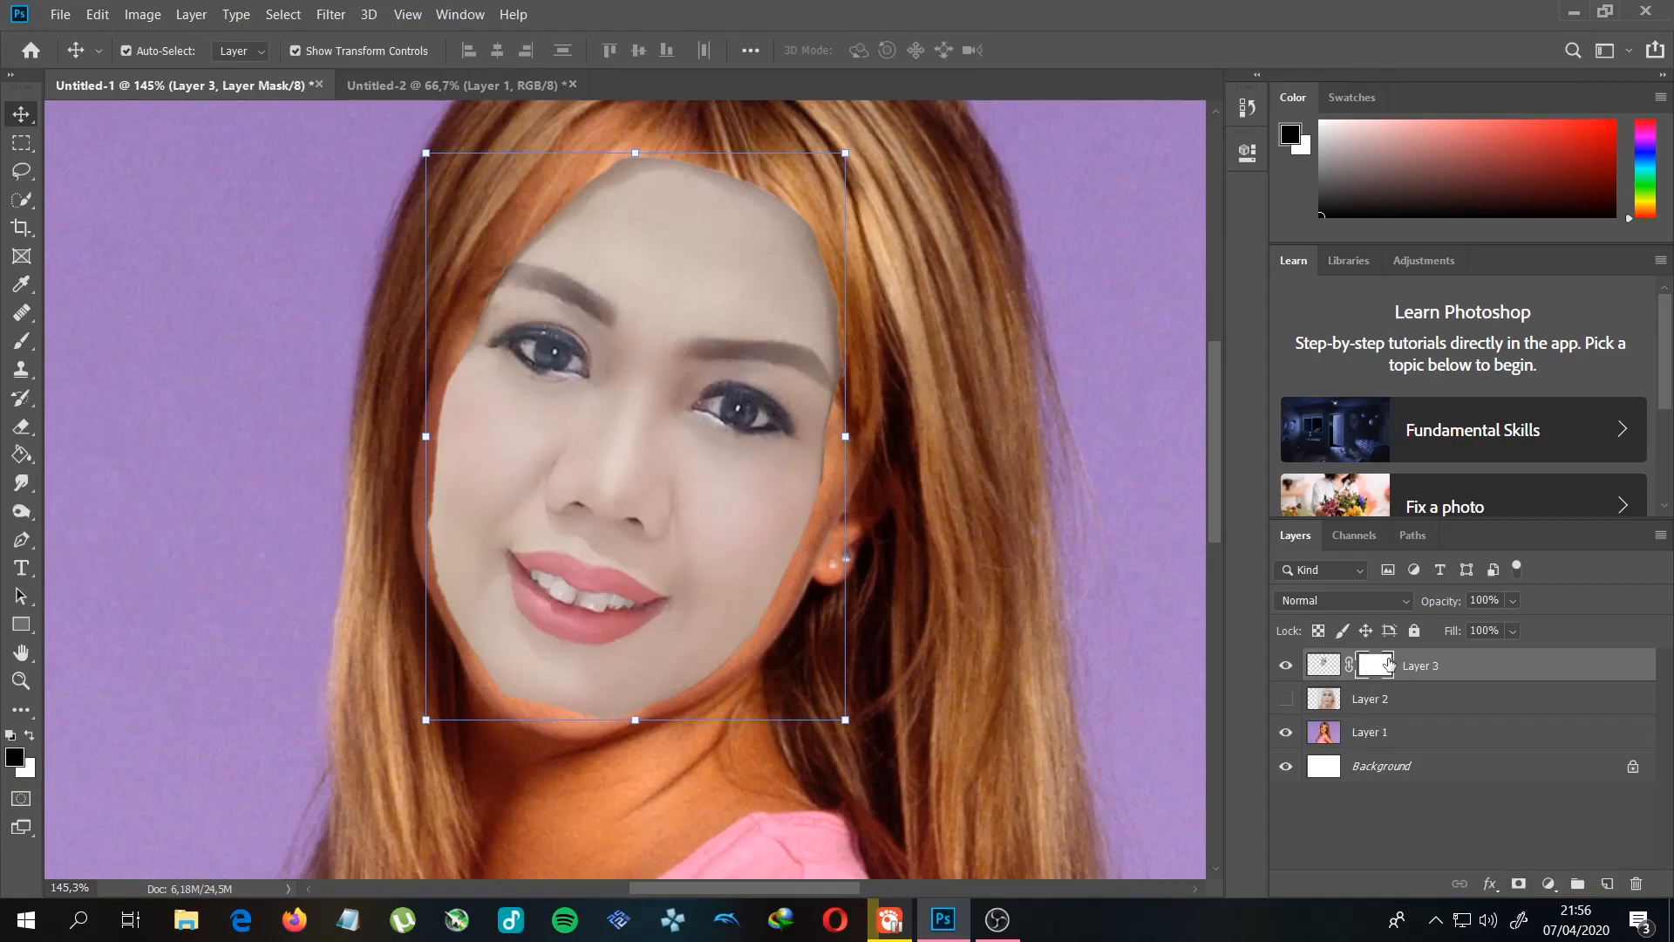
left_click(1333, 698)
left_click(1327, 737)
left_click(1321, 701)
left_click(1327, 737)
left_click(1322, 698)
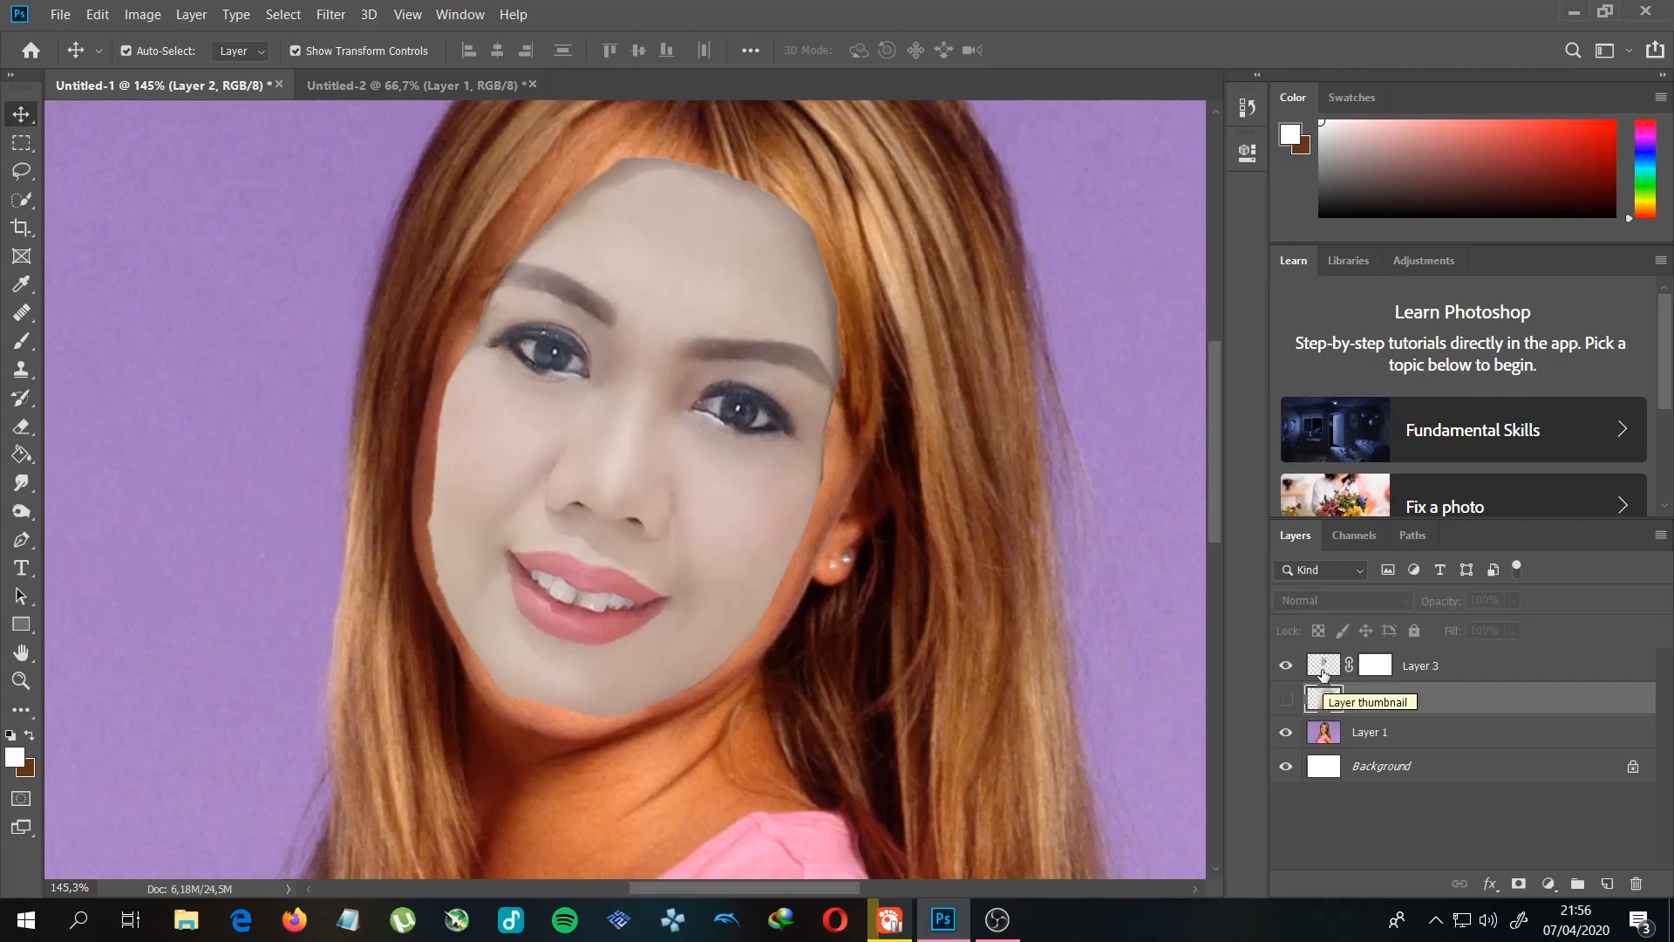
left_click(1323, 678)
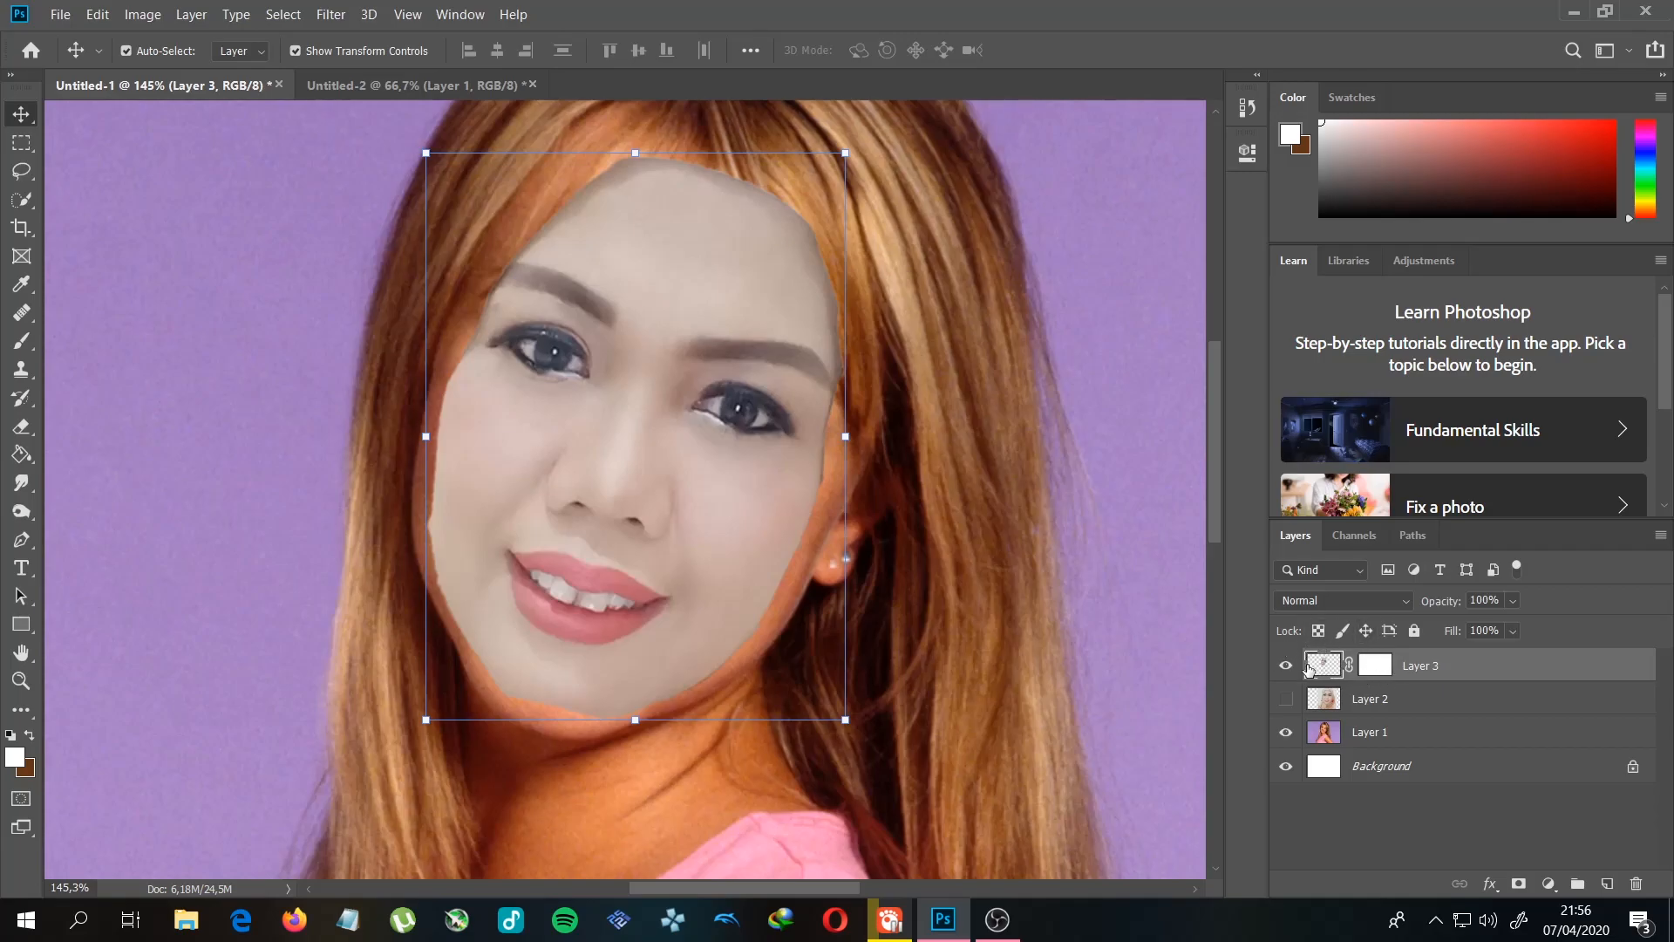
Step: Target the layer mask on Layer 3 and activate the Brush tool with a black foreground colour
left_click(1373, 668)
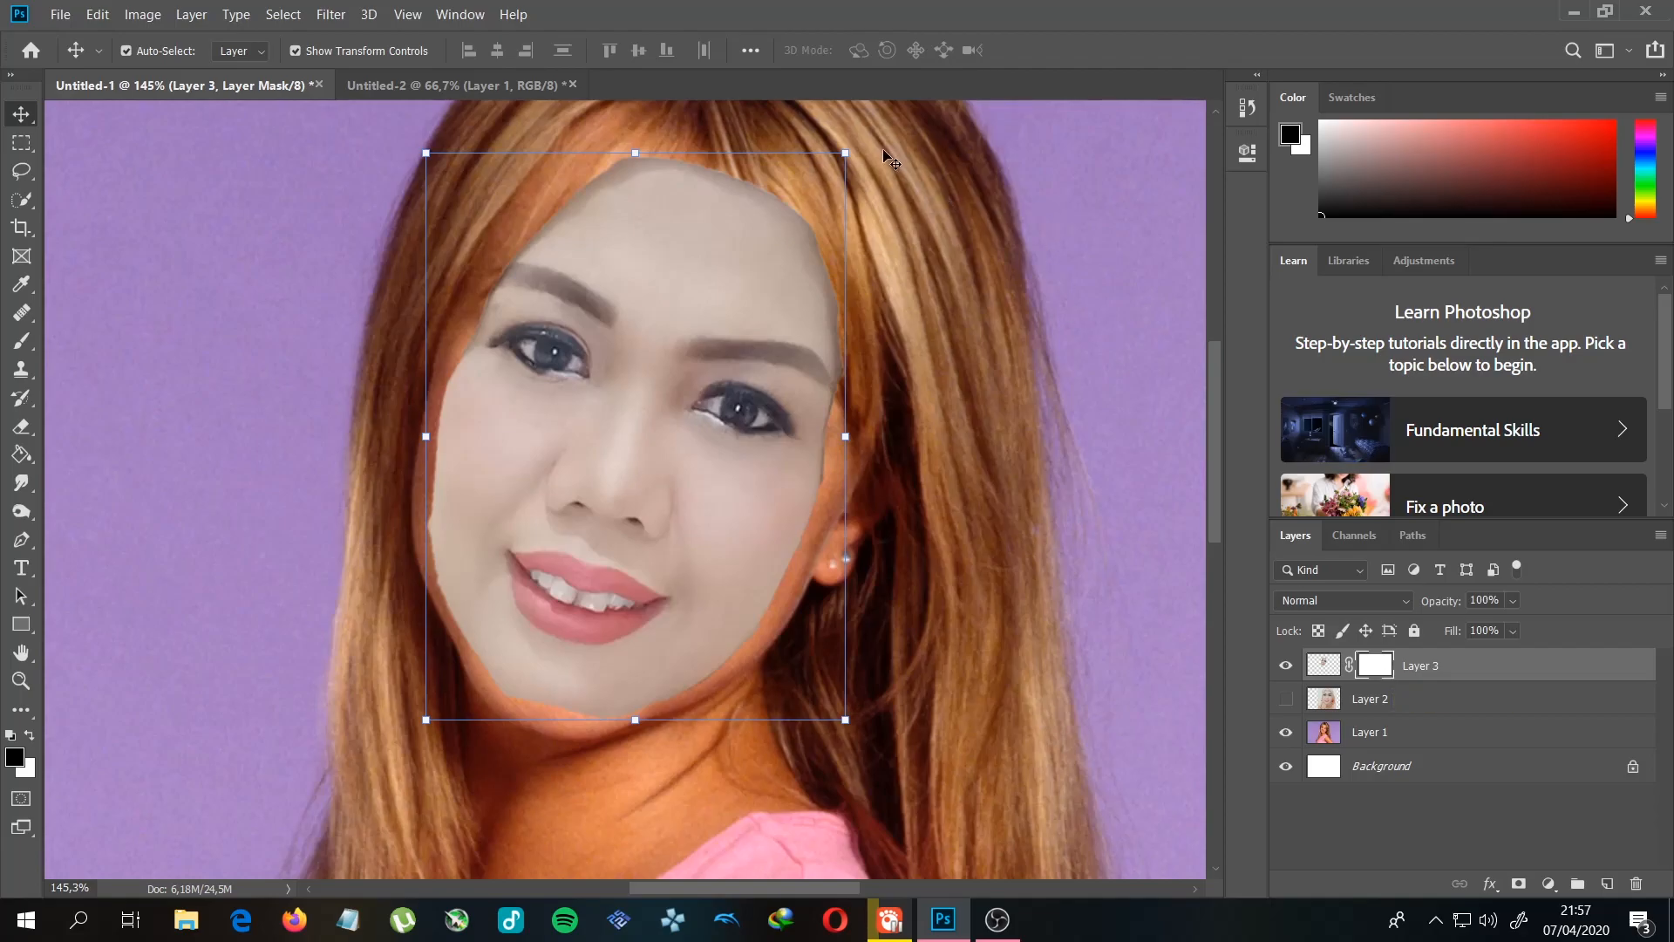
left_click_drag(871, 148, 870, 145)
key("Return")
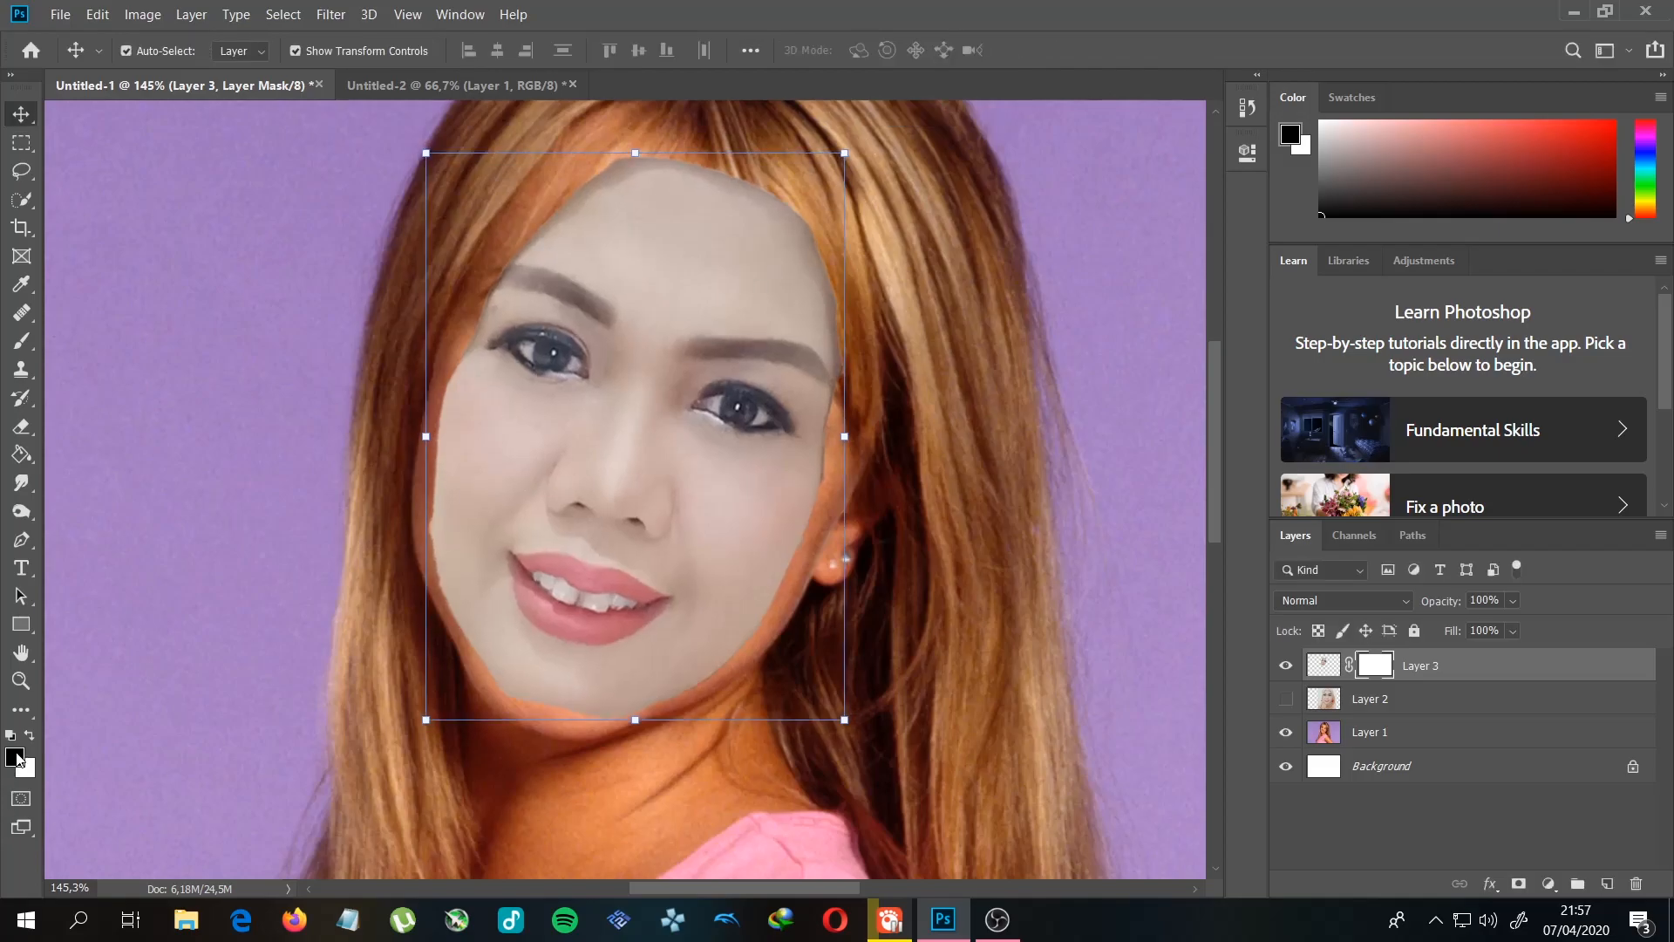
left_click(17, 758)
left_click(861, 270)
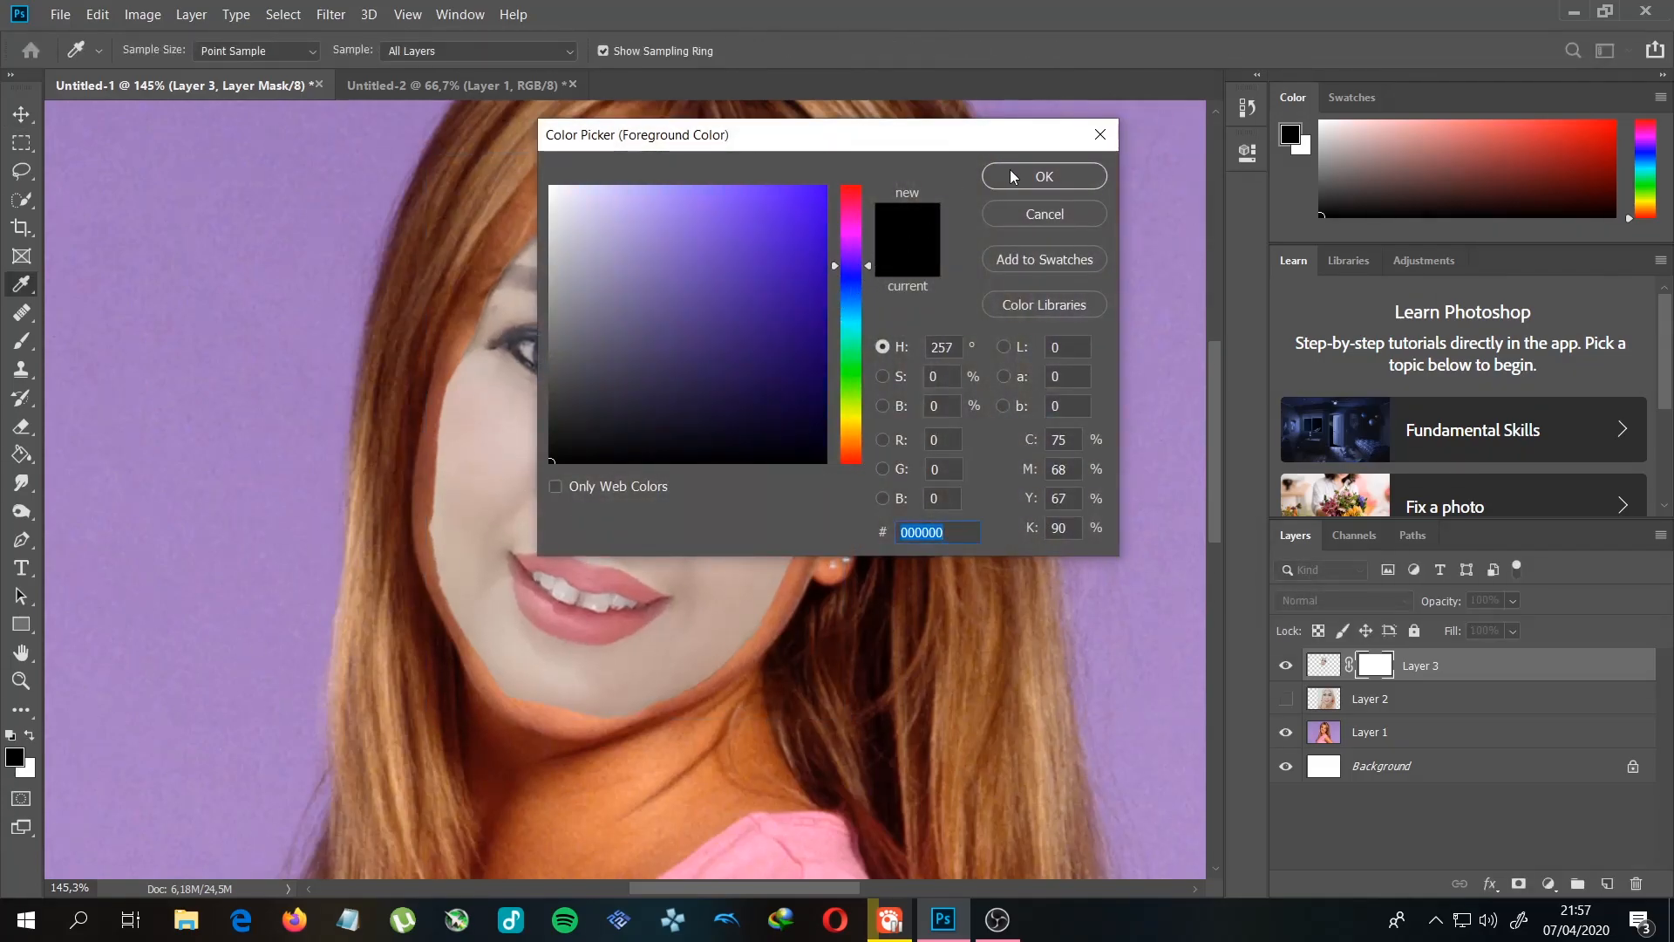
left_click(1010, 177)
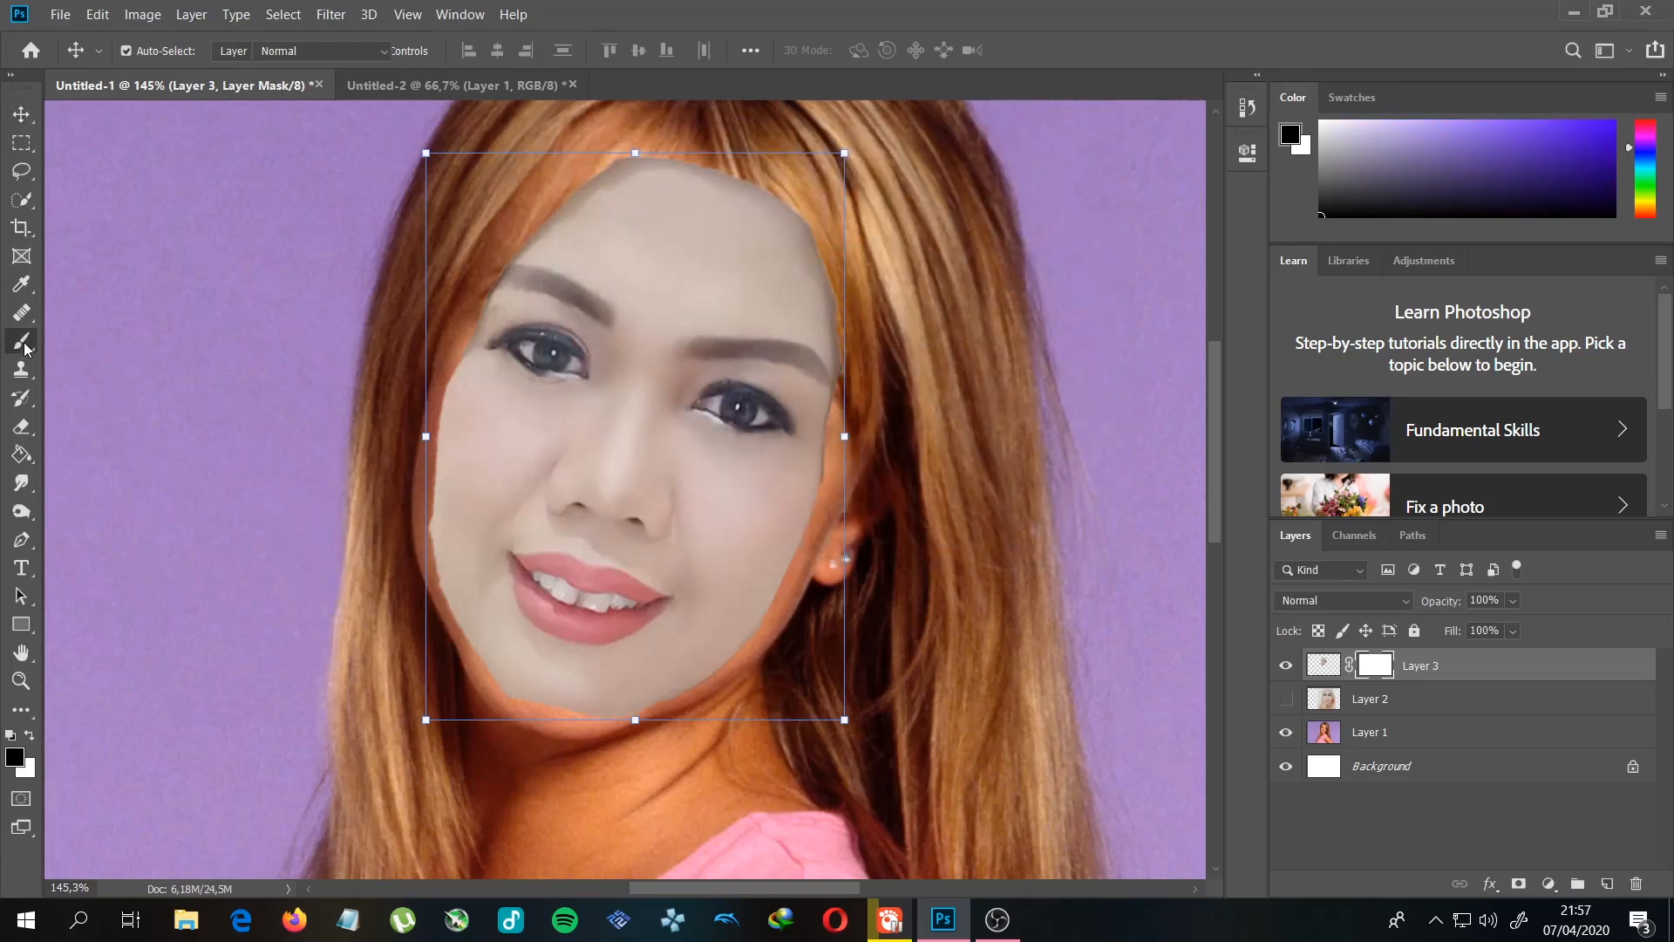
left_click(25, 349)
Step: Try two purple shades as the foreground colour while the mask is targeted
left_click(14, 758)
left_click(746, 268)
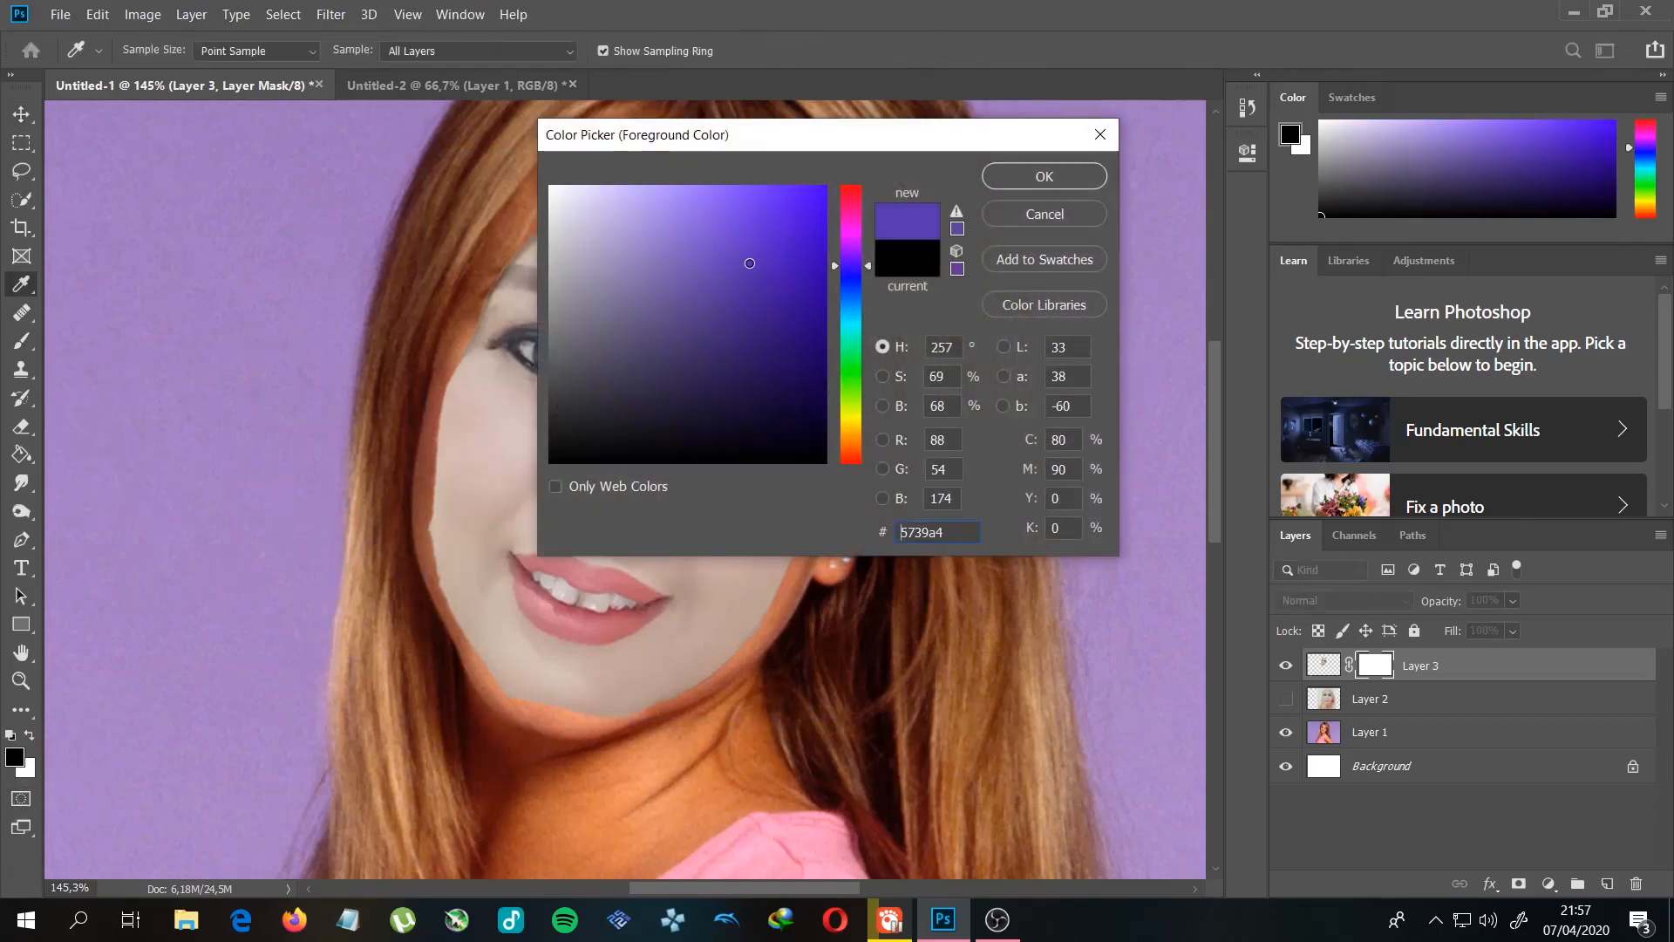
left_click(1043, 174)
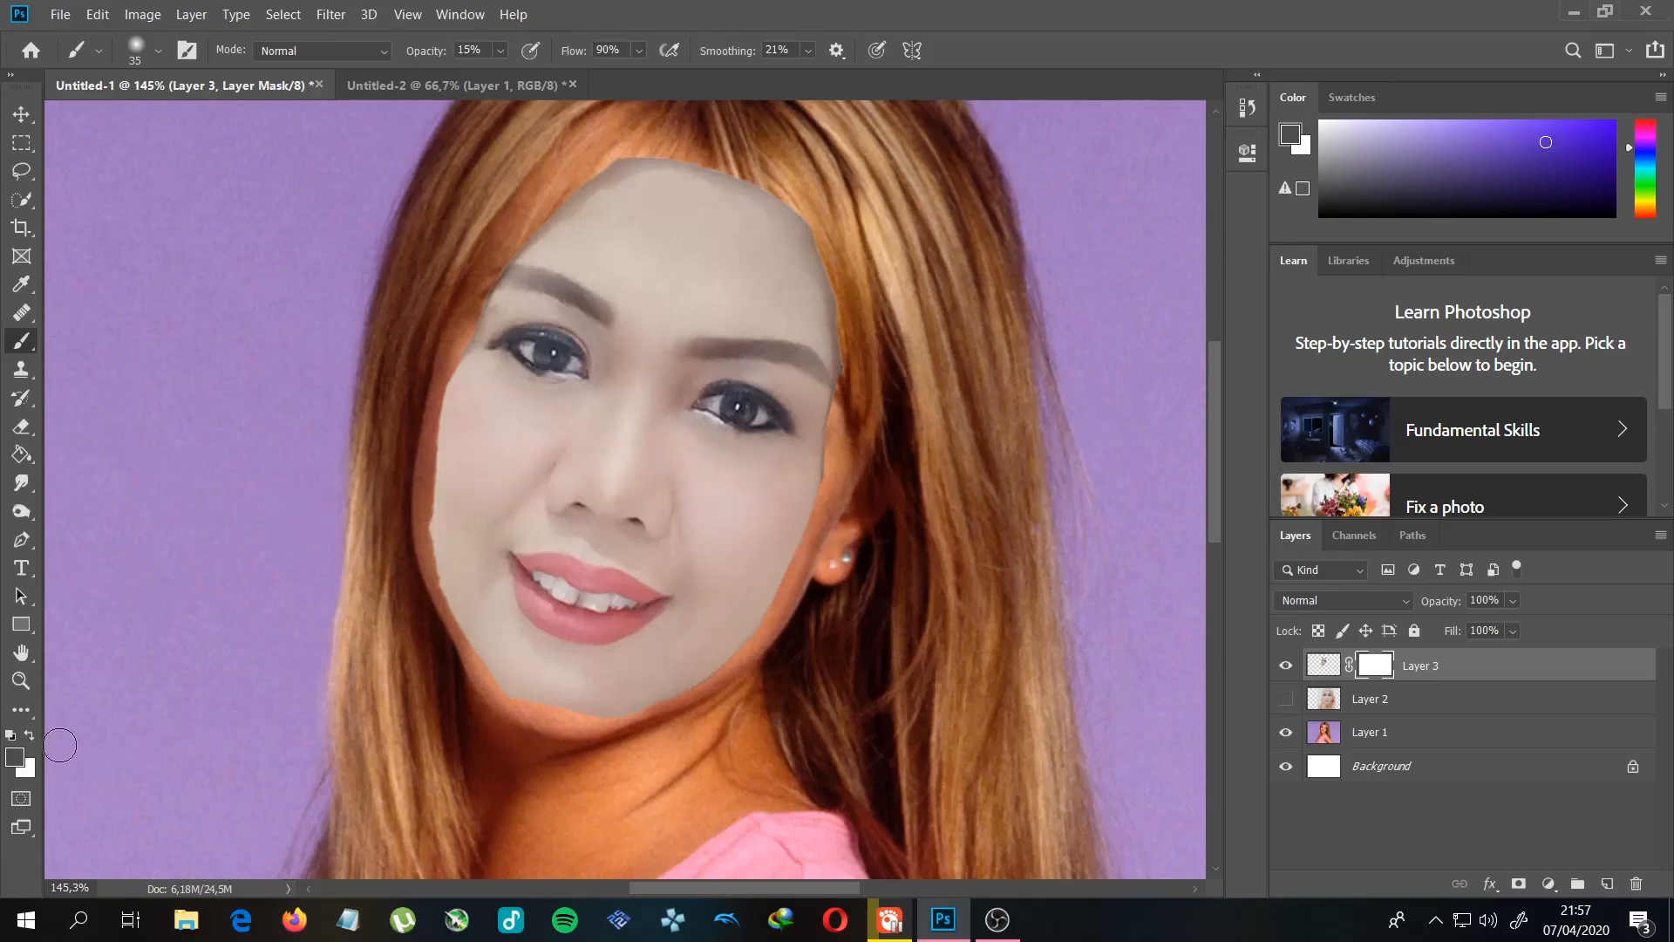
left_click(14, 755)
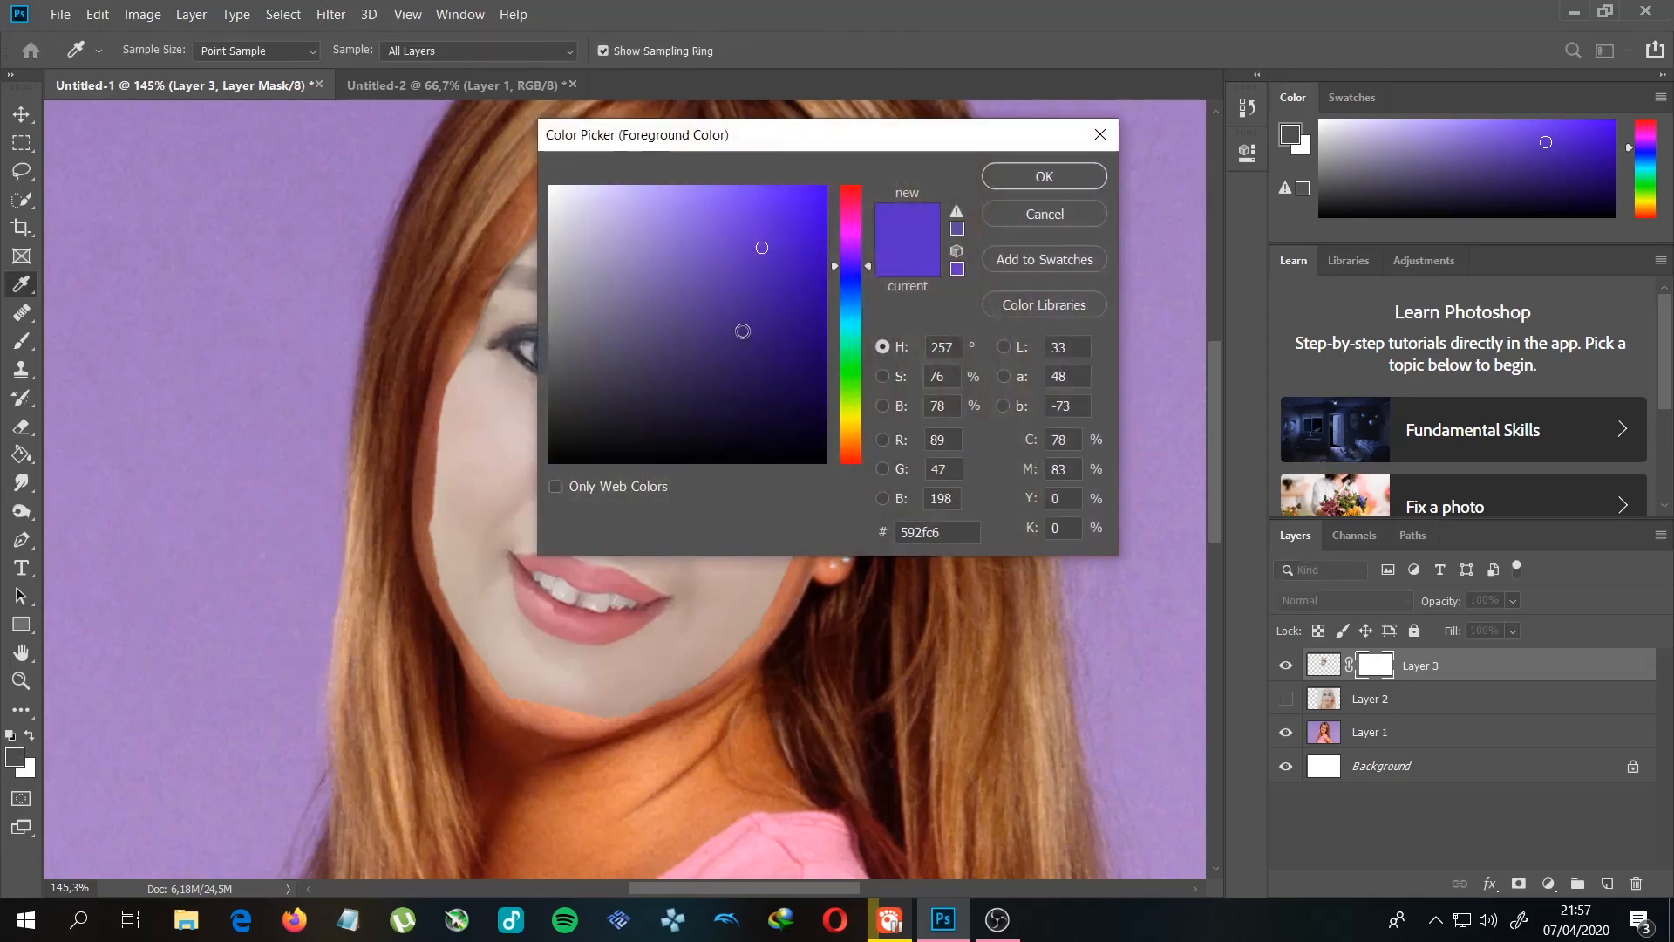
left_click(1094, 178)
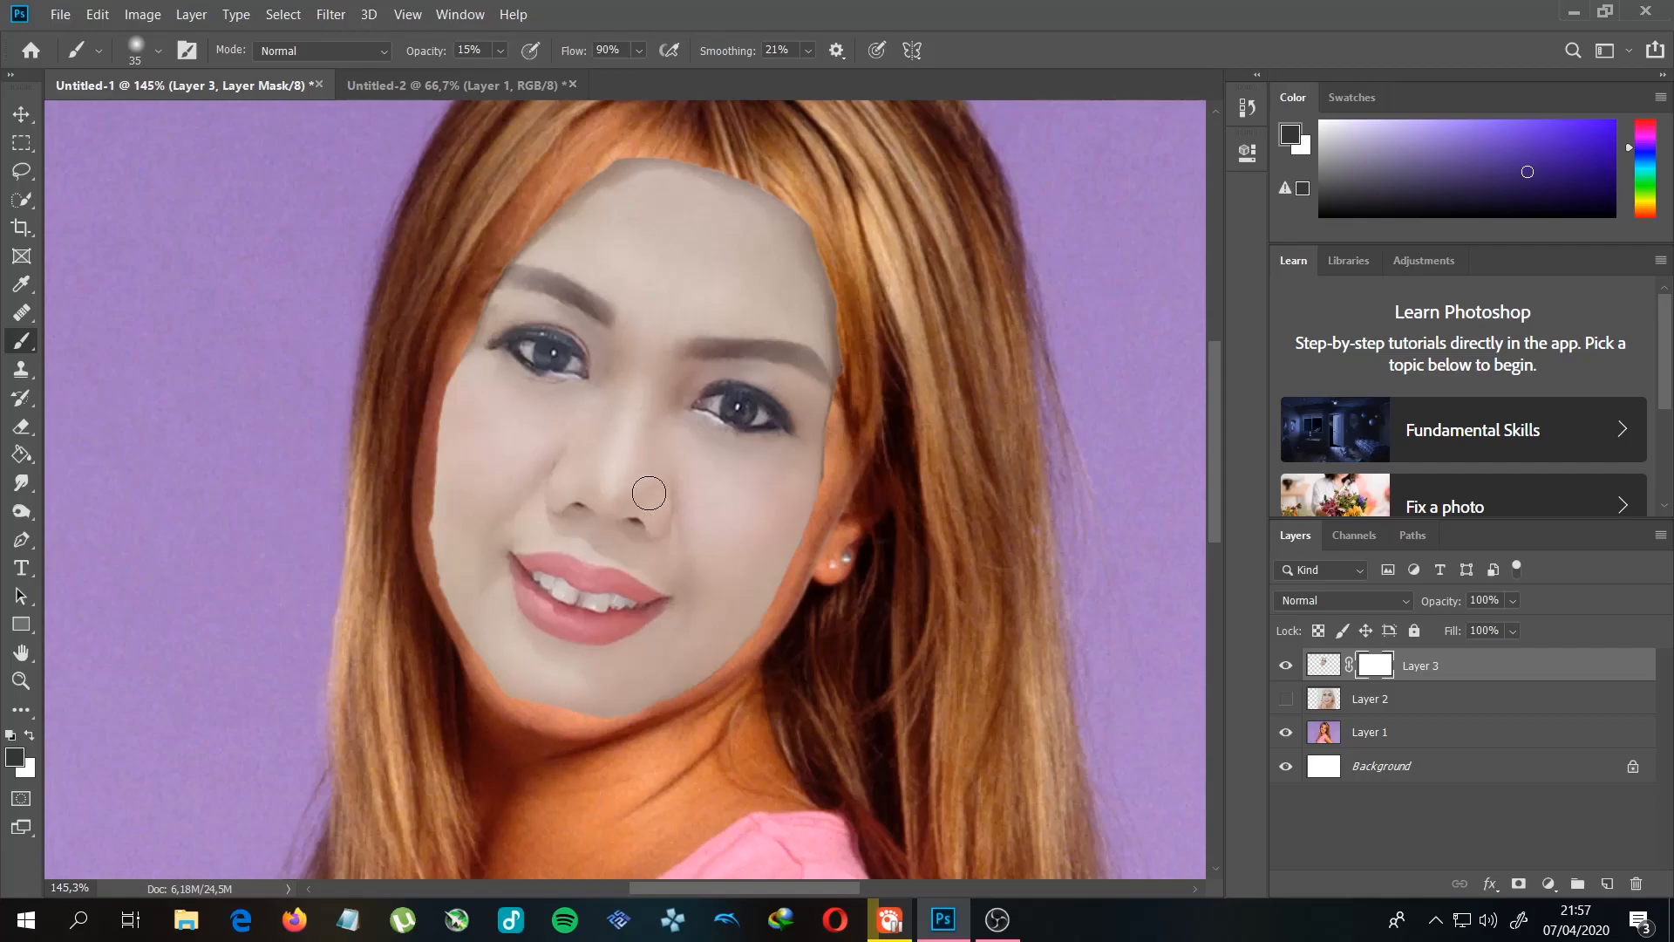
Step: Set the foreground colour to black (000000) and the brush opacity to 100%
left_click(14, 758)
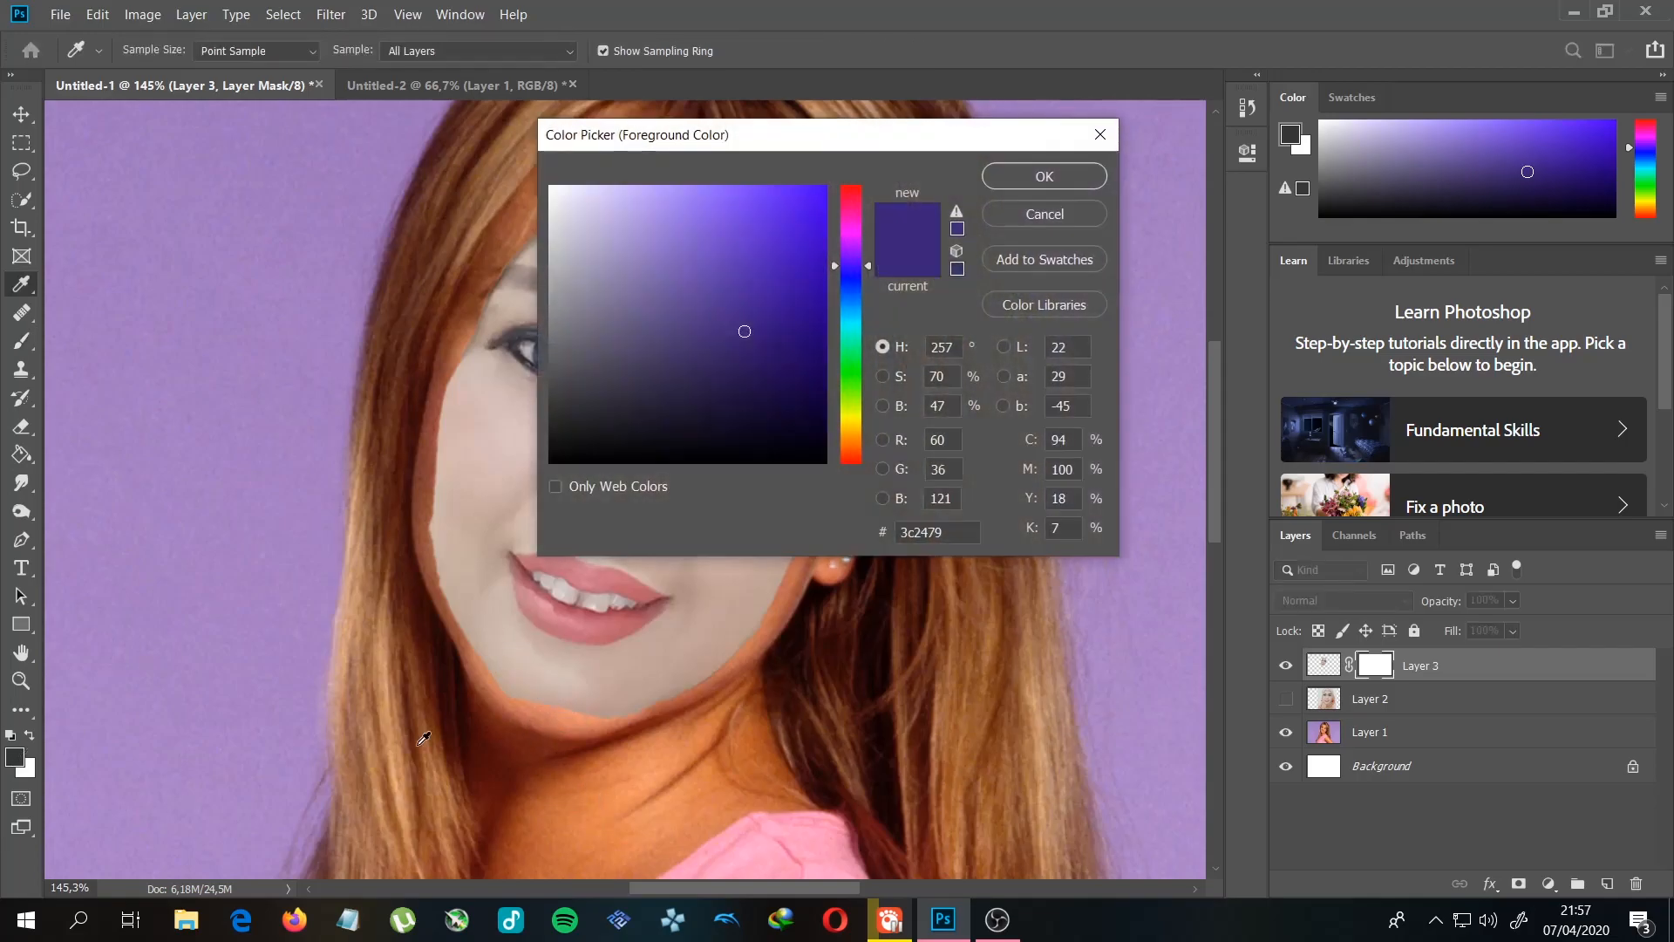
left_click_drag(648, 410, 538, 474)
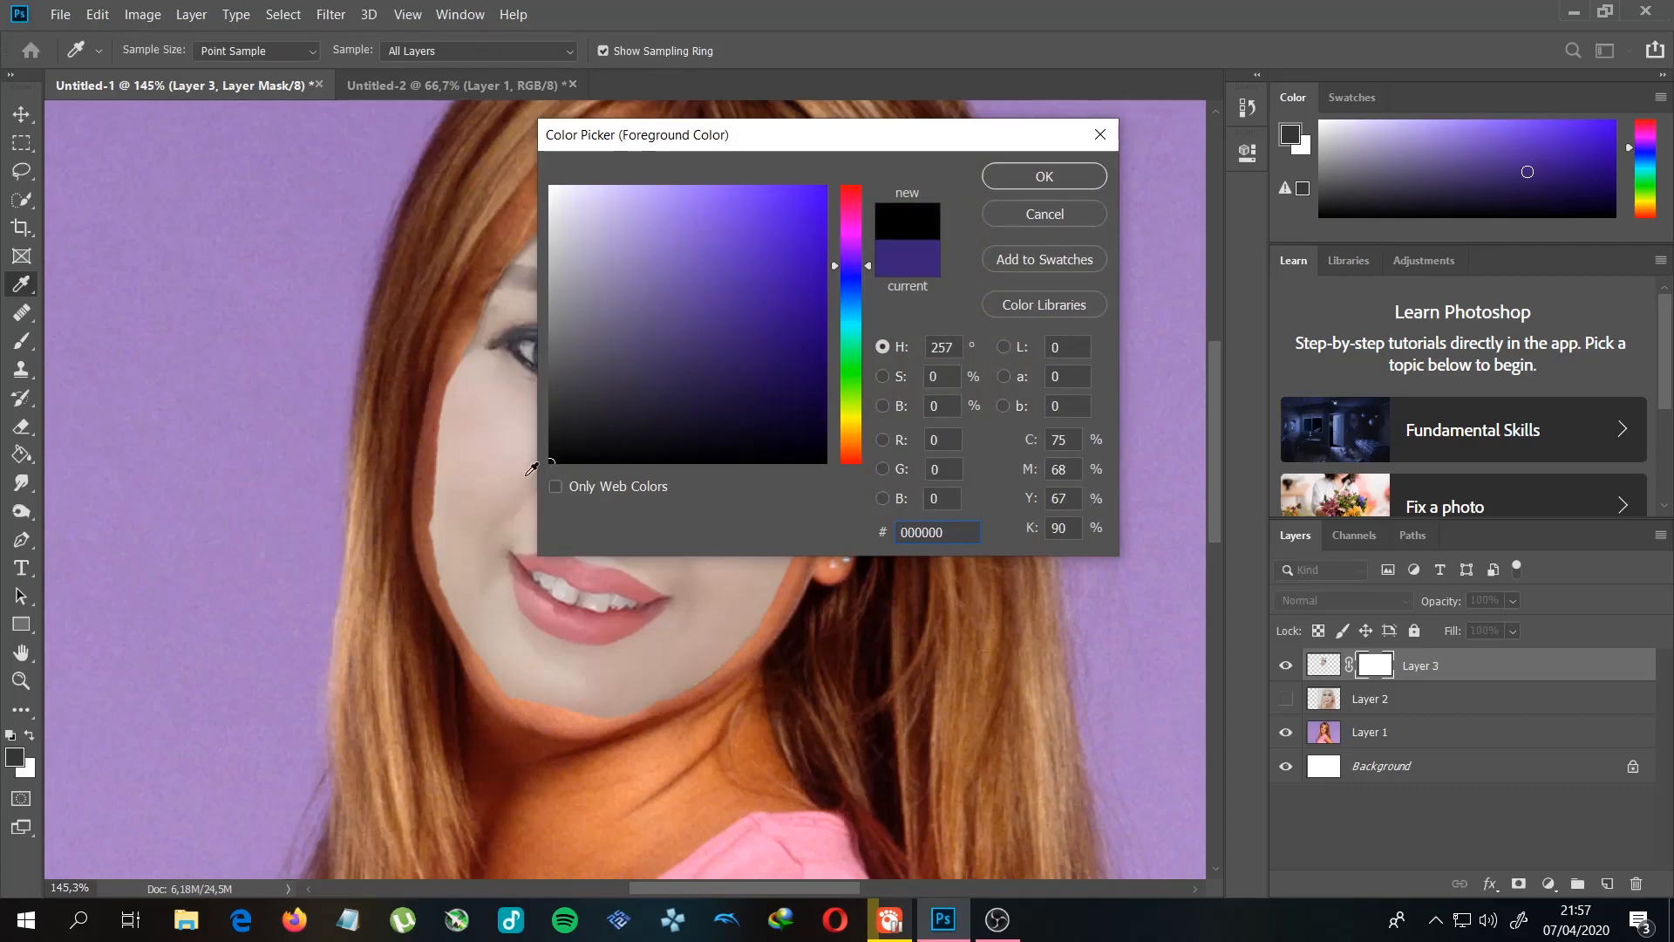
left_click(1038, 177)
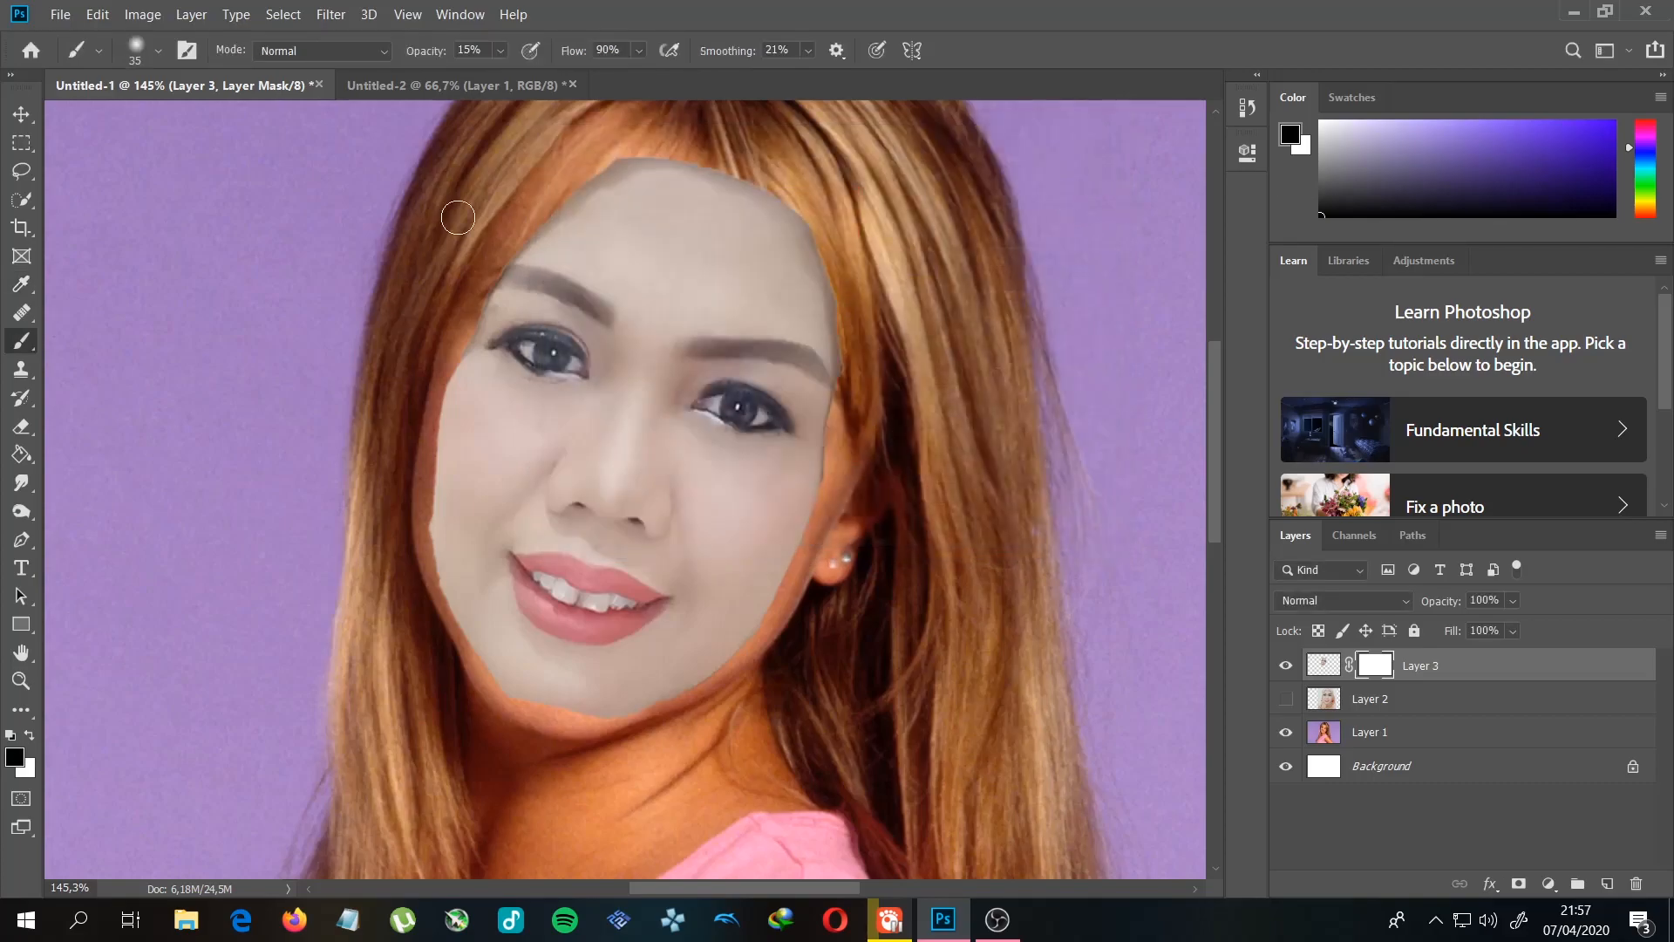
left_click(501, 50)
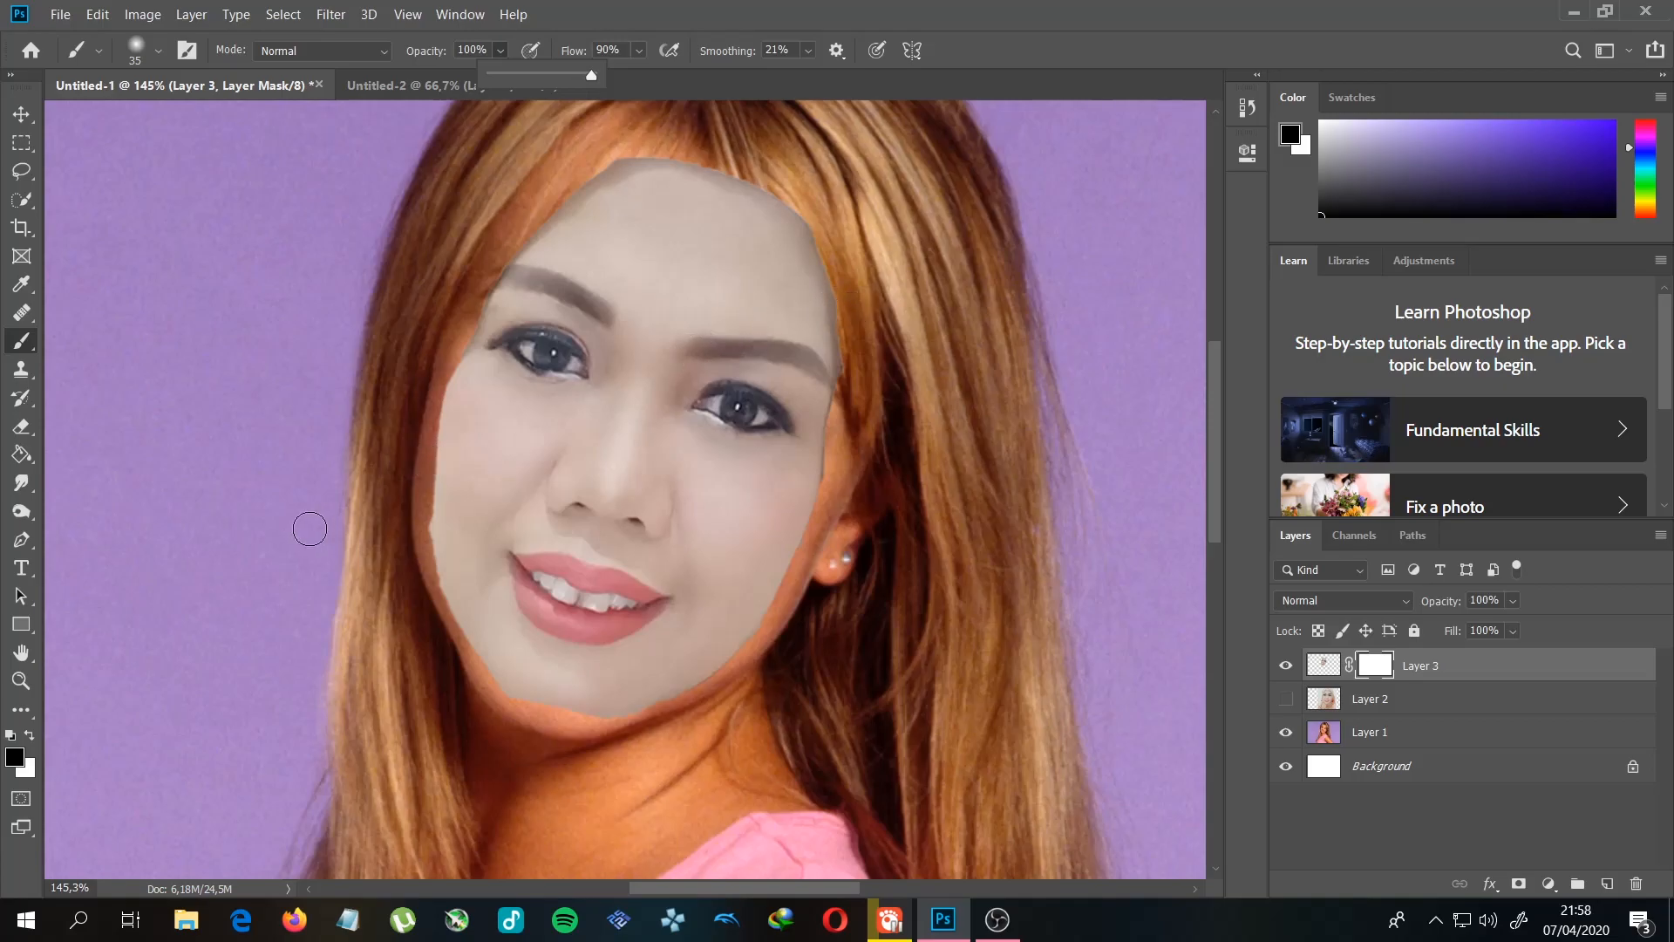
left_click(351, 481)
Step: Paint black strokes on Layer 3's mask across the eyes, nose and cheek to hide parts of the face cutout
left_click_drag(449, 423, 824, 266)
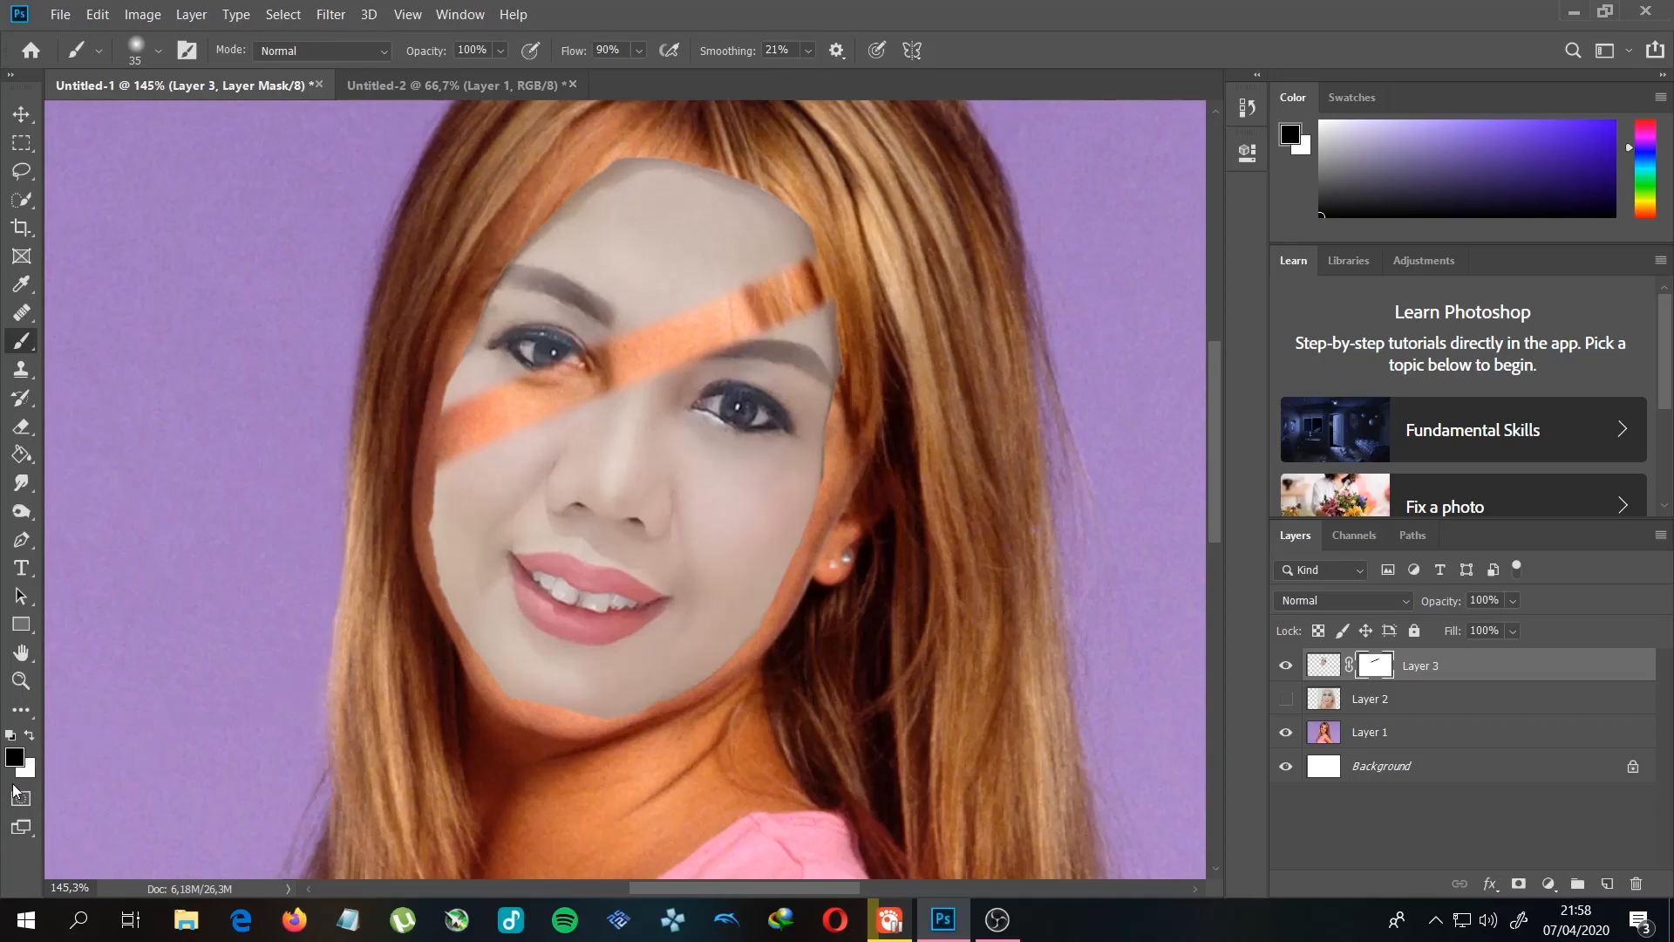
key("x")
key("x")
key("x")
key("x")
key("x")
key("x")
mouse_move(508, 399)
left_mouse_down()
mouse_move(528, 474)
mouse_move(746, 362)
left_mouse_up()
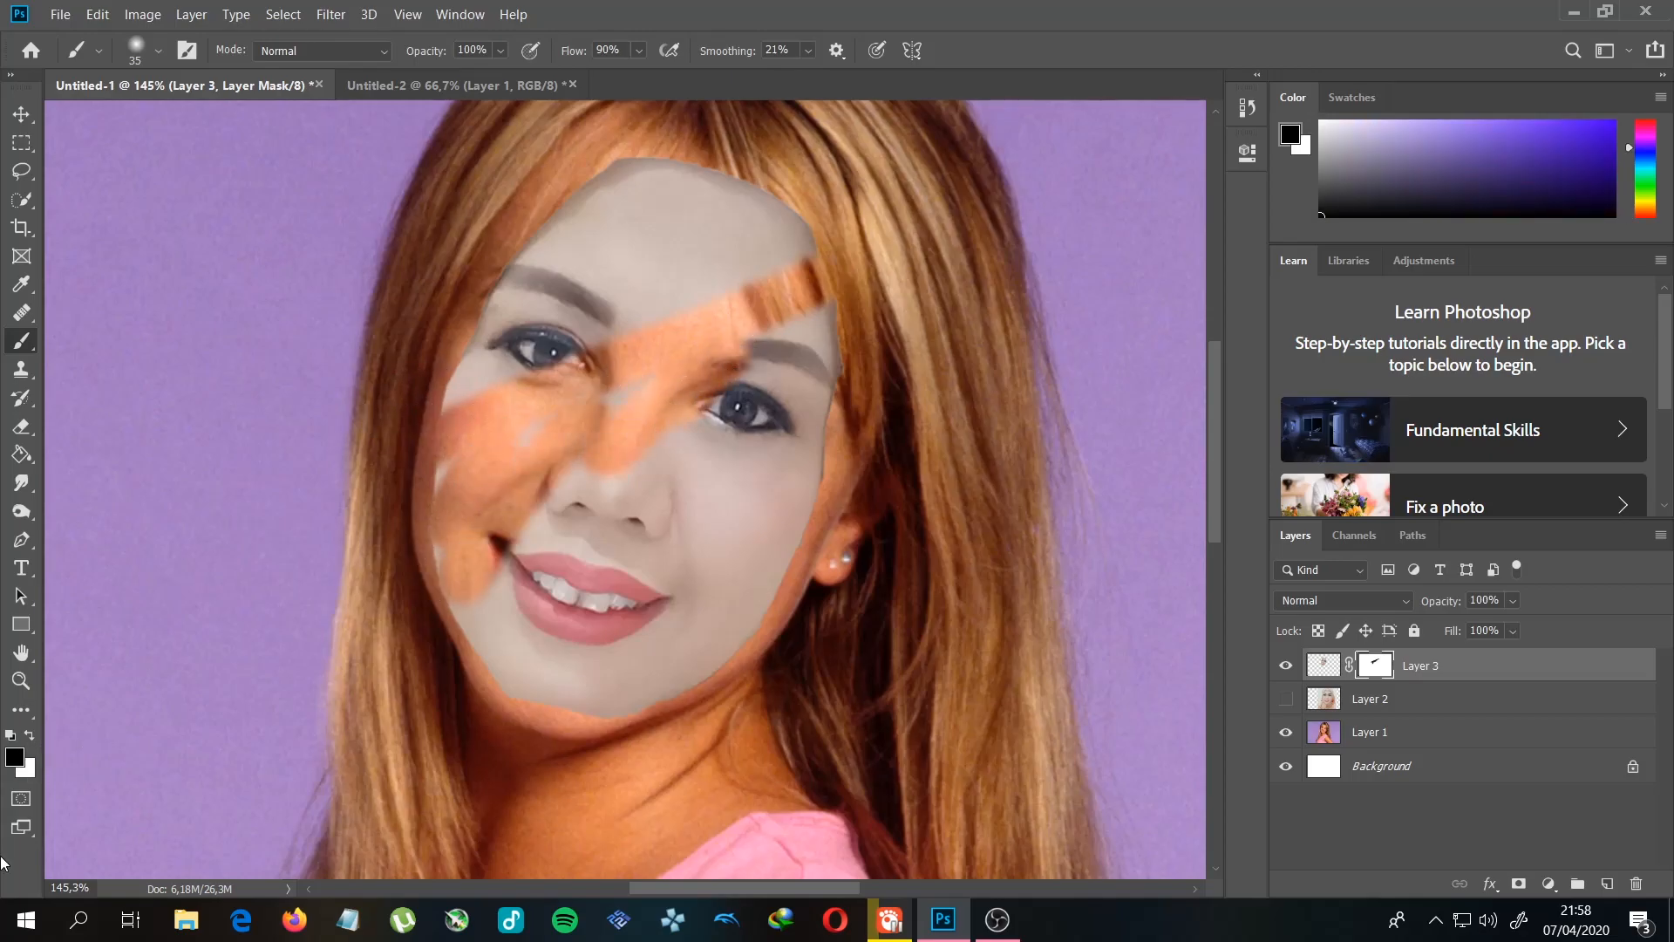
mouse_move(619, 498)
left_mouse_down()
mouse_move(652, 384)
mouse_move(447, 483)
mouse_move(512, 457)
mouse_move(427, 524)
mouse_move(444, 514)
mouse_move(432, 561)
left_mouse_up()
Step: Paint white over the hidden areas of Layer 3's mask to restore the whole face cutout
key("x")
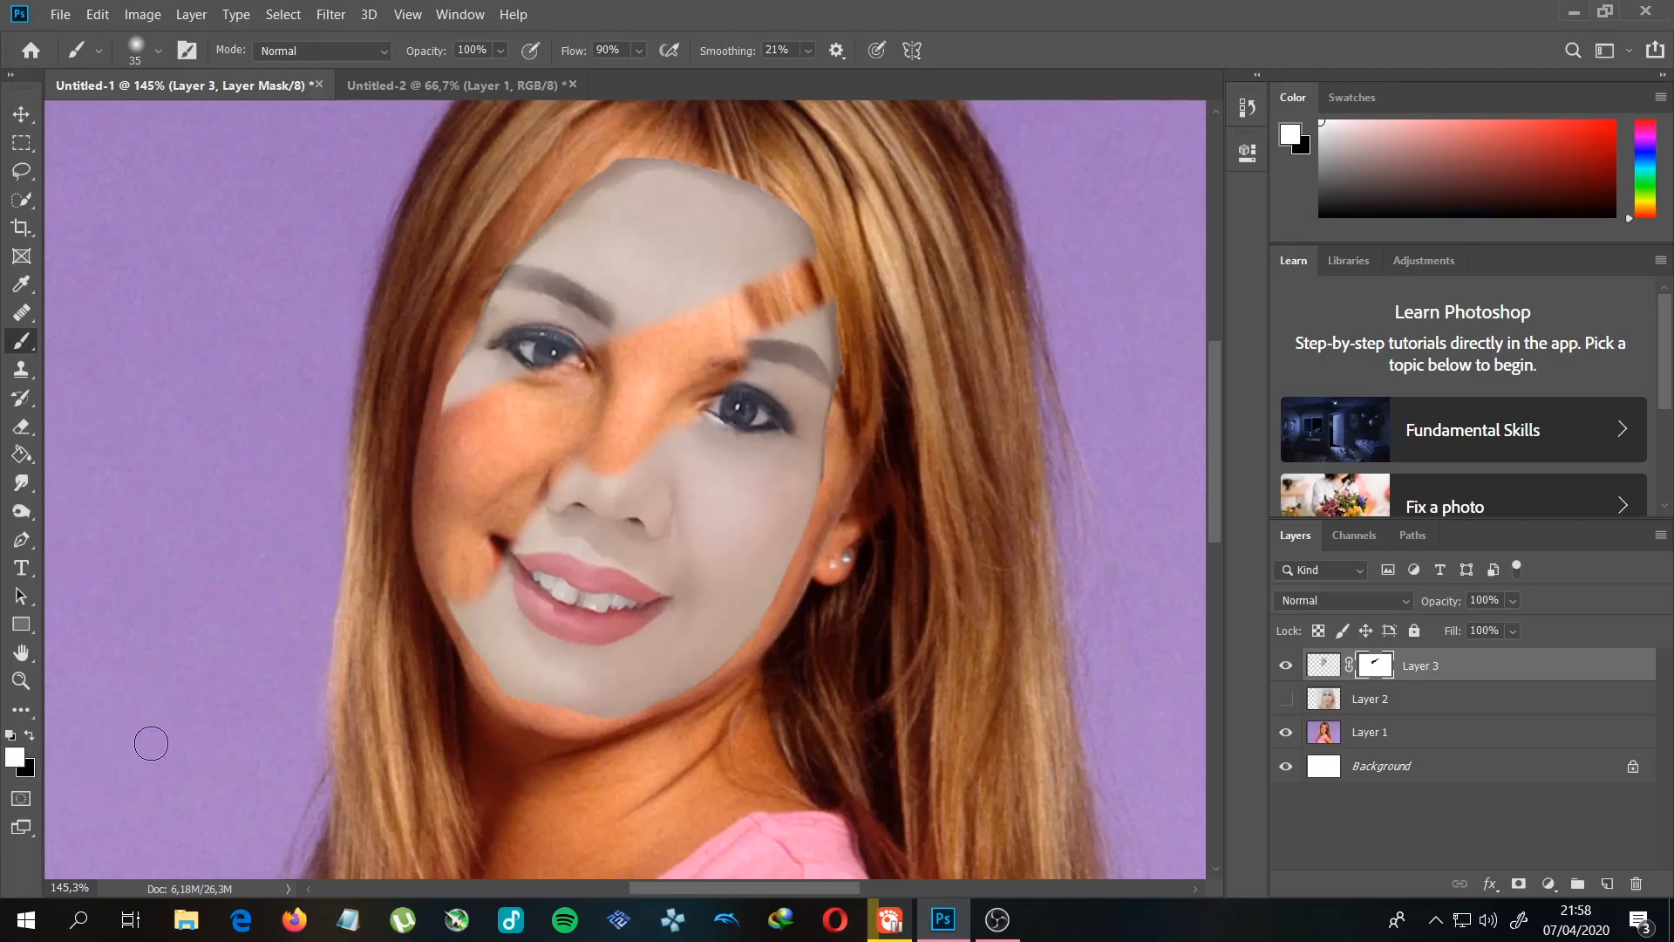
mouse_move(496, 431)
left_mouse_down()
mouse_move(540, 348)
mouse_move(577, 380)
mouse_move(647, 556)
mouse_move(632, 286)
mouse_move(552, 266)
mouse_move(680, 455)
mouse_move(707, 445)
mouse_move(724, 222)
mouse_move(776, 268)
mouse_move(821, 393)
left_mouse_up()
mouse_move(464, 531)
left_mouse_down()
mouse_move(432, 678)
mouse_move(524, 422)
mouse_move(449, 410)
left_mouse_up()
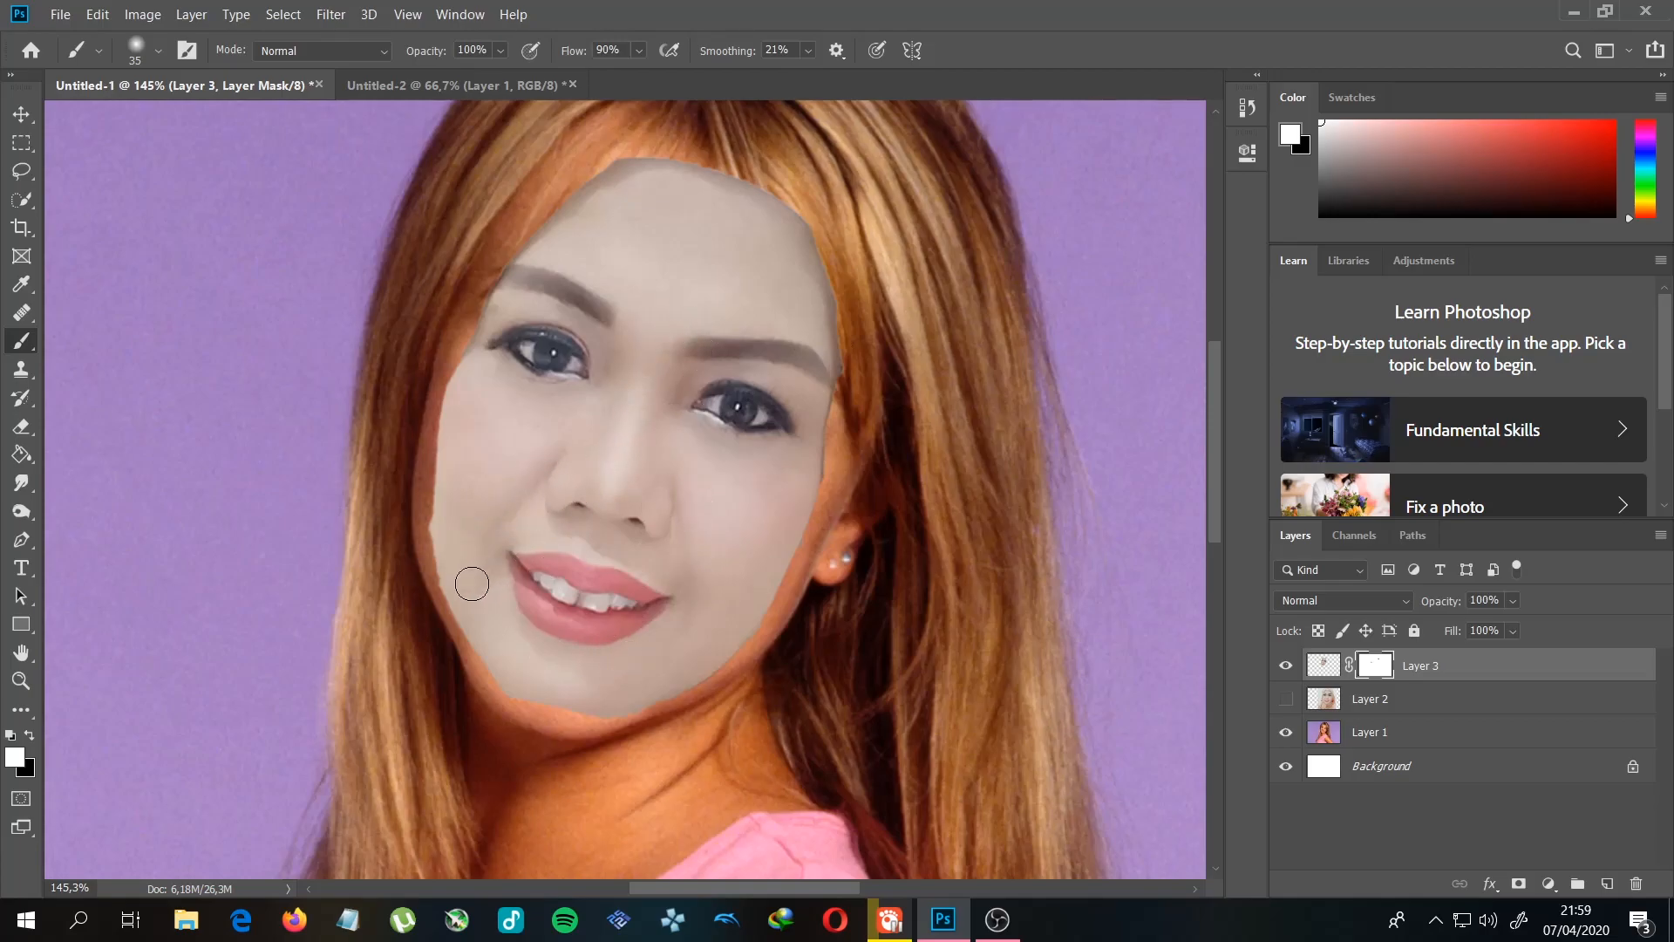
Step: Fill Layer 3's mask with black using the Paint Bucket tool to hide the entire face cutout
left_click(35, 739)
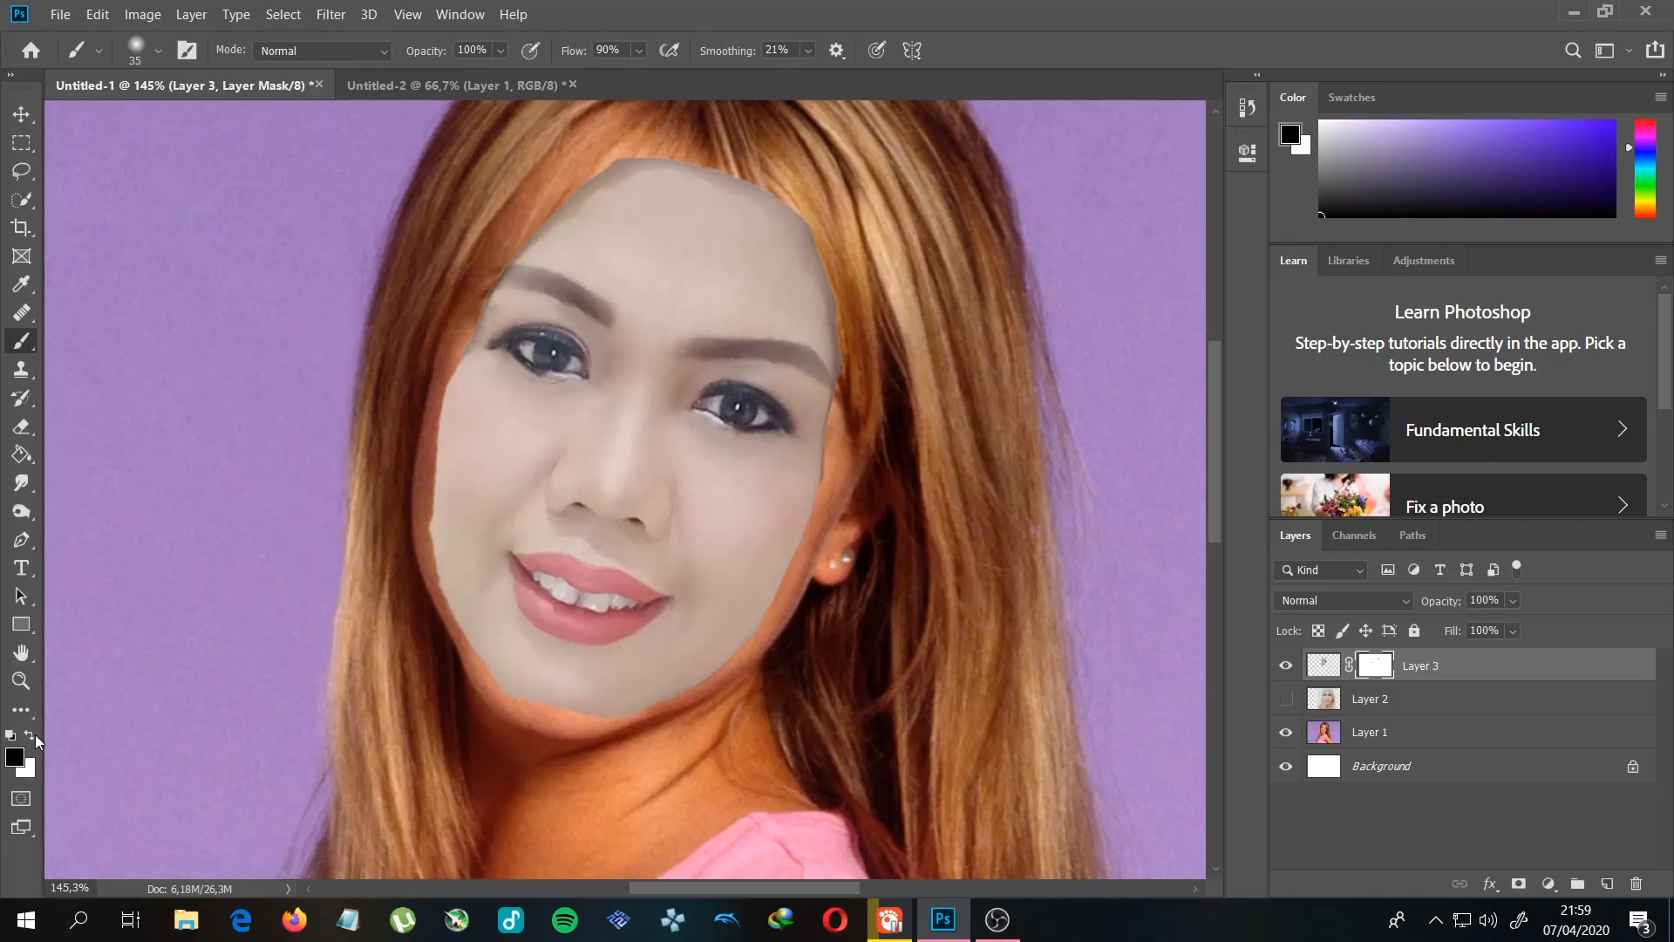
left_click(19, 458)
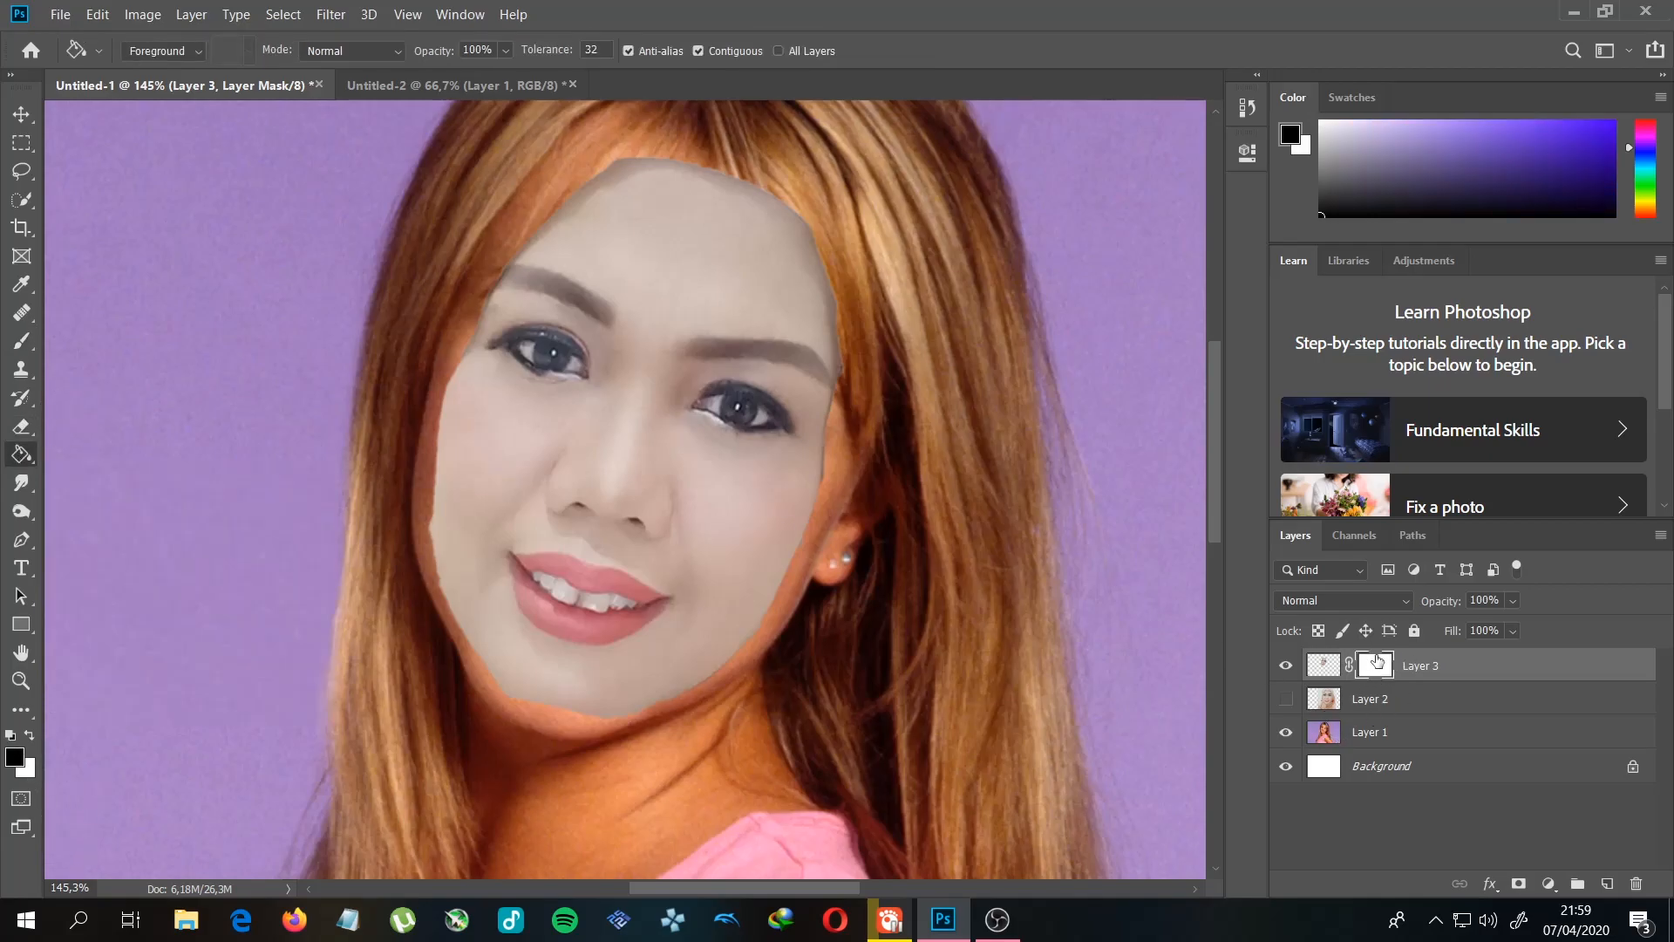
left_click(933, 510)
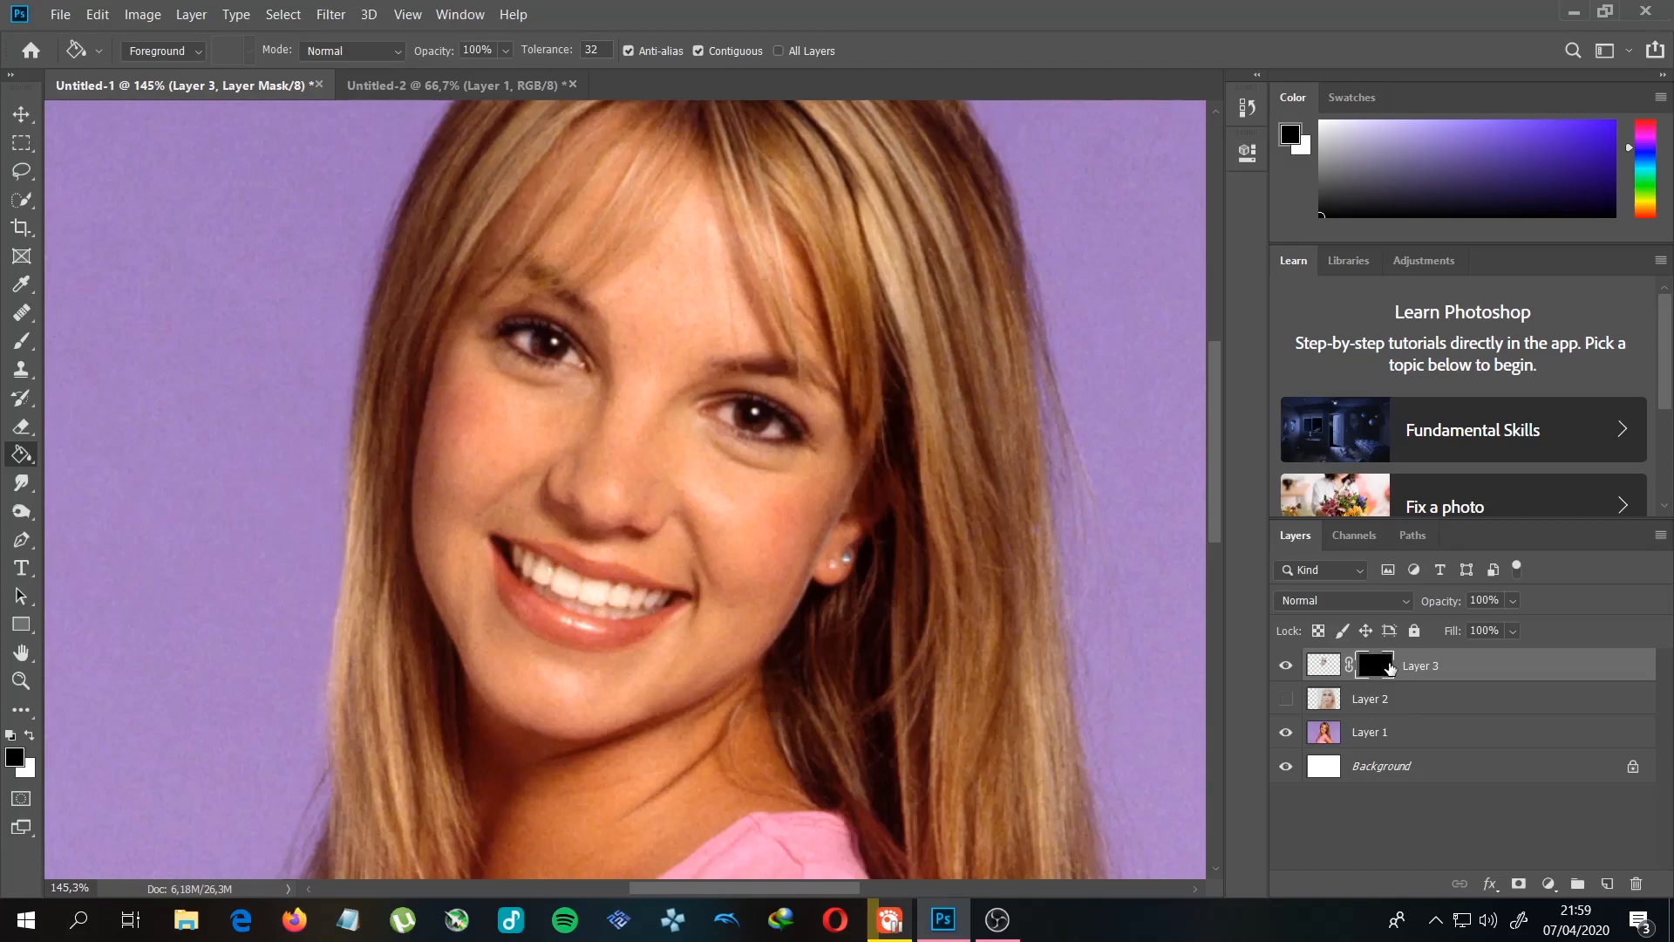
Step: Set up the Brush tool with a white foreground colour, 10% opacity and a size of 70
left_click(21, 340)
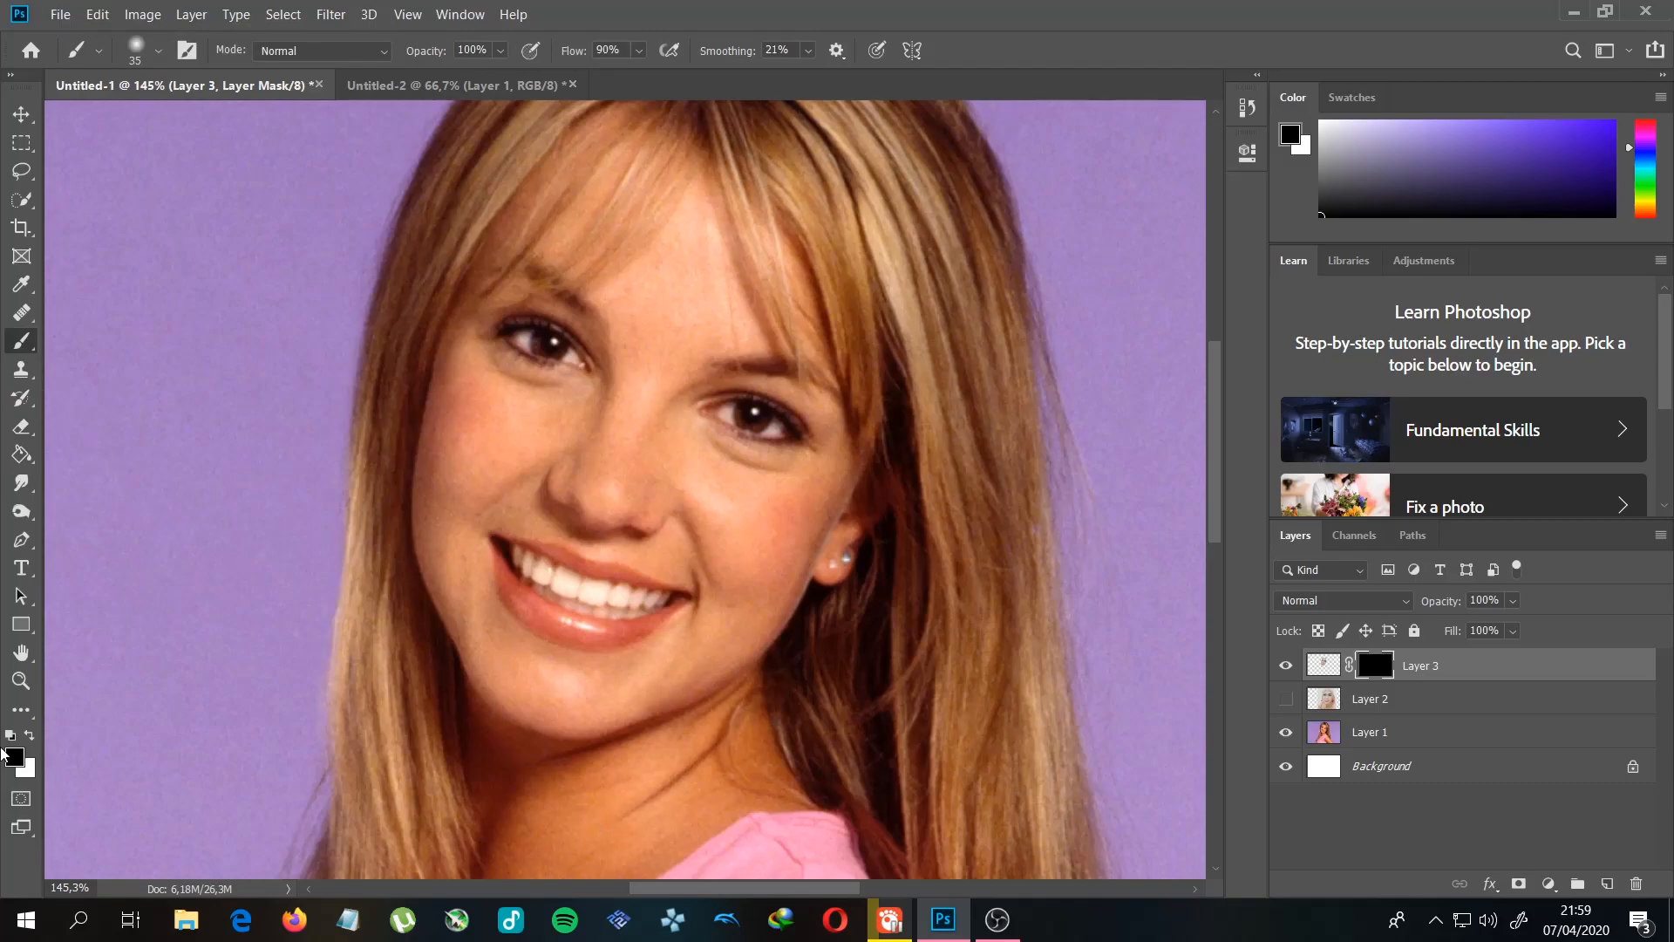
left_click(31, 736)
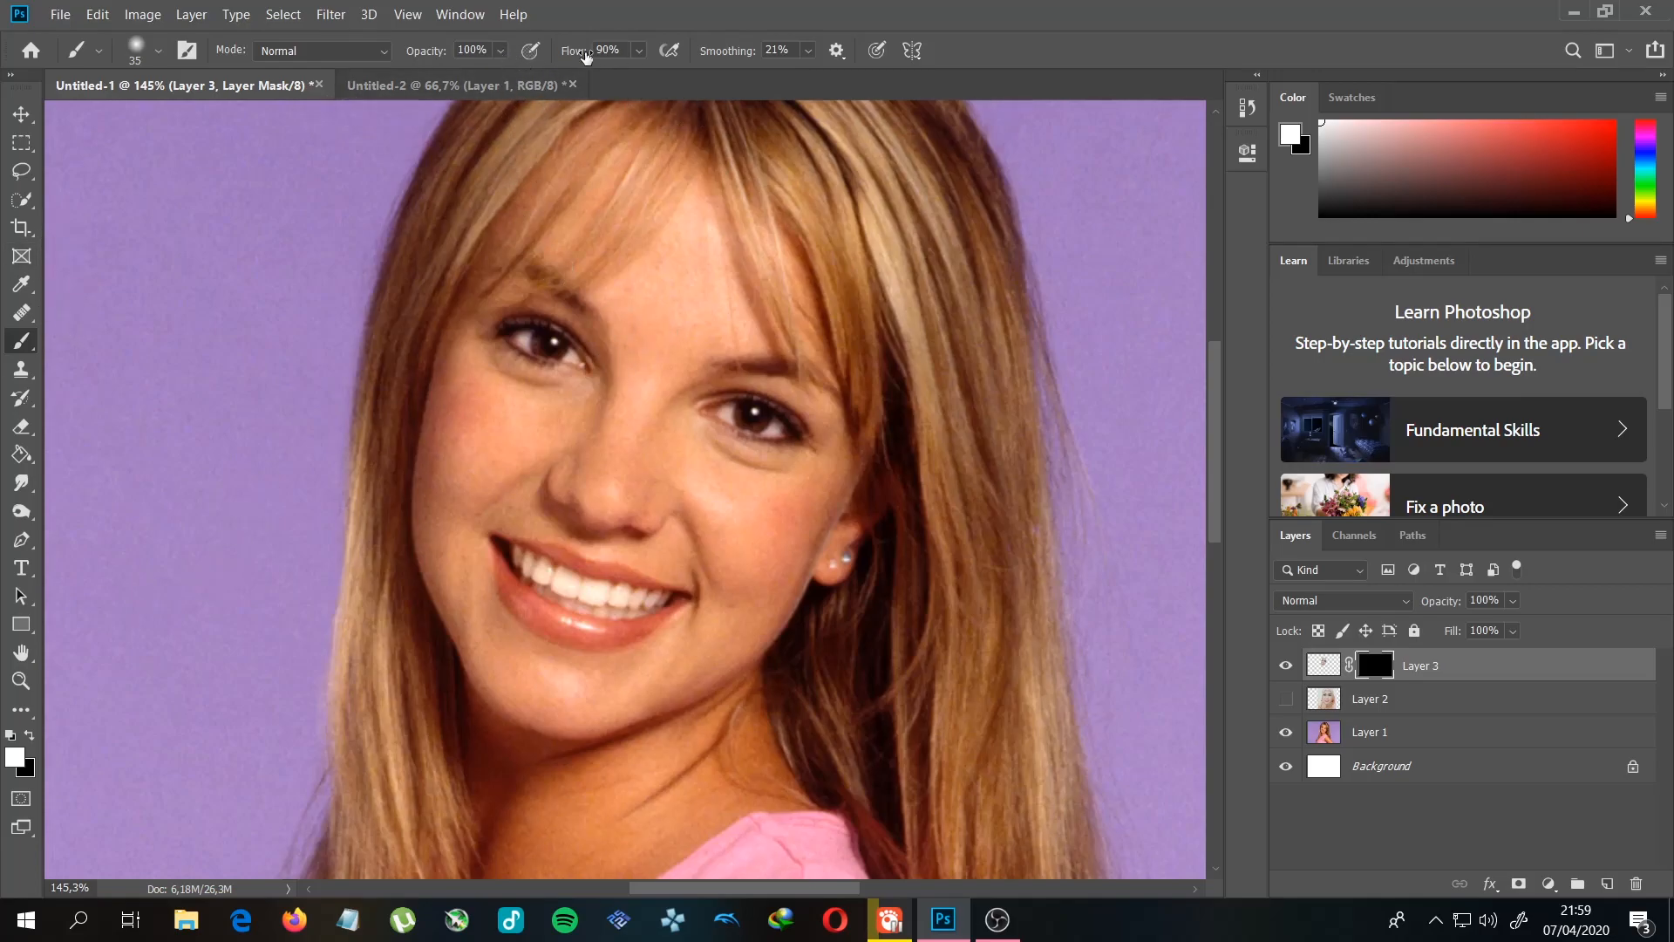
left_click(501, 51)
left_click_drag(523, 77, 436, 83)
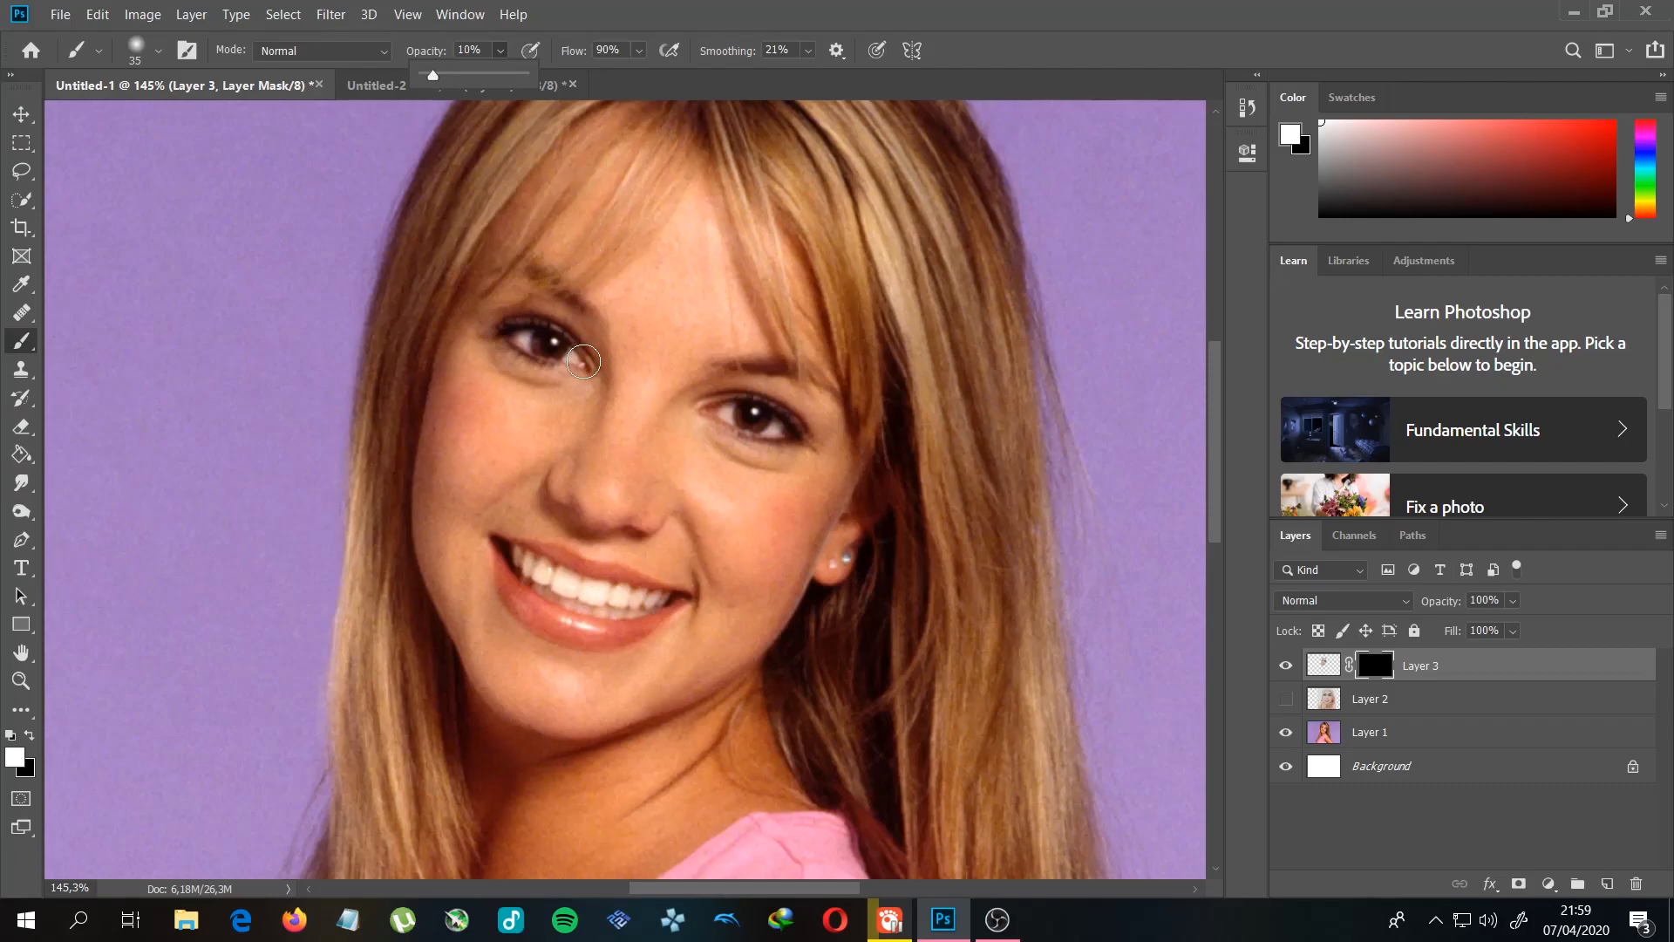
key("bracketright")
key("bracketright")
key("bracketright")
key("bracketright")
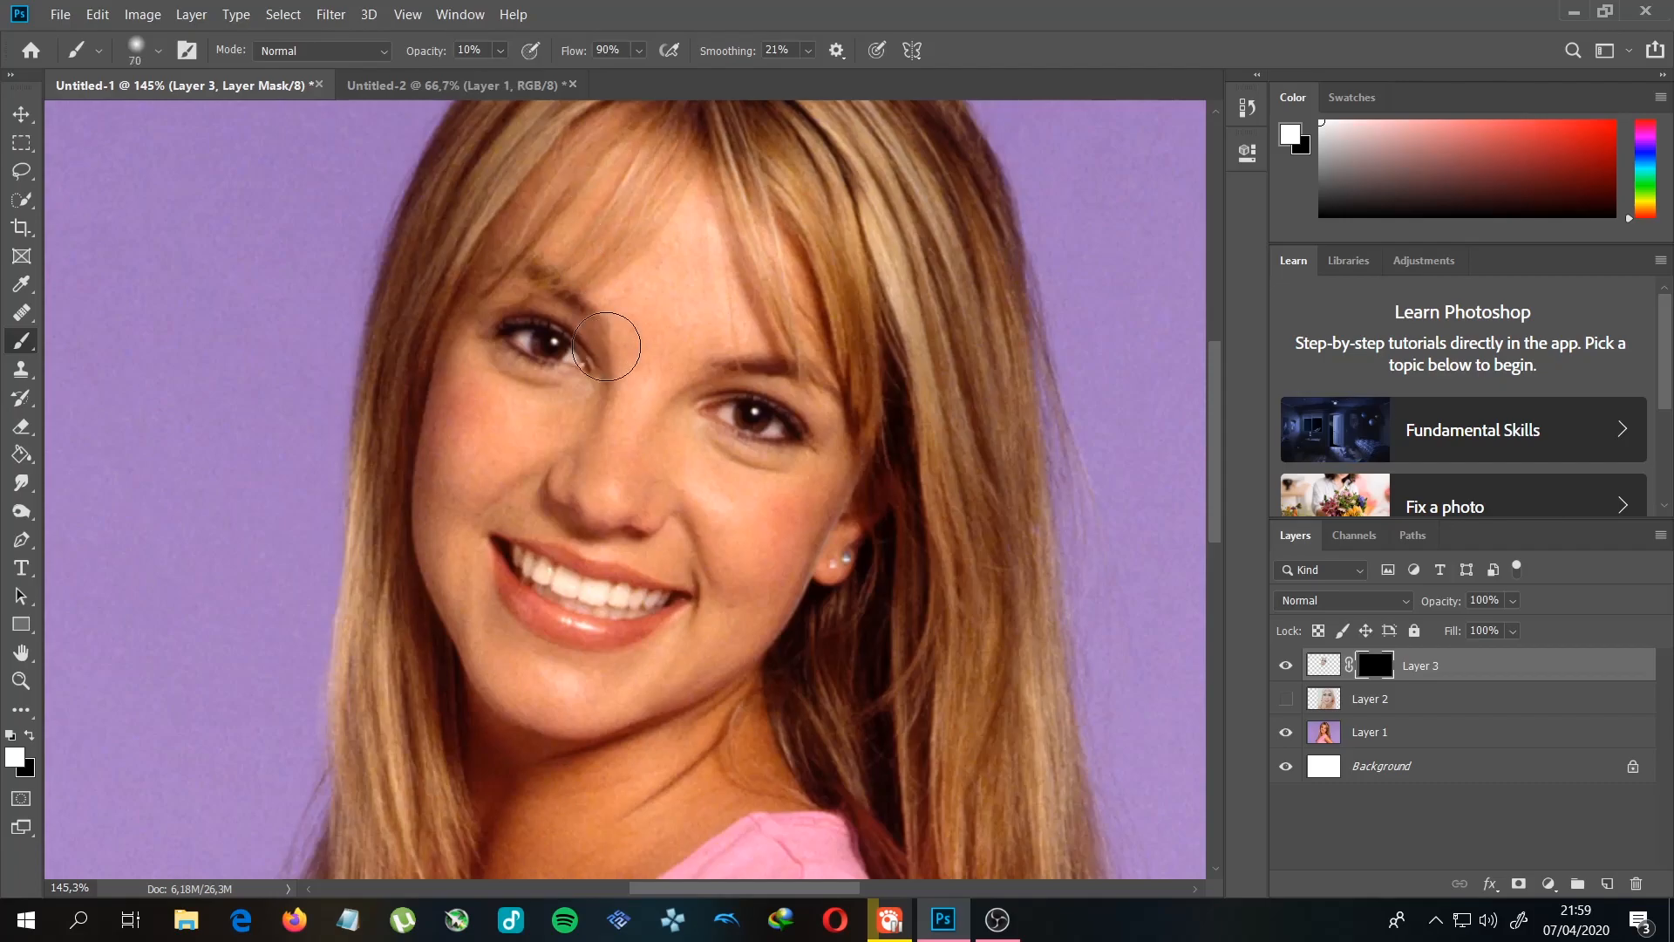
Step: Try a white mask stroke at 100% brush opacity over the eye on the image's left side, and undo it
left_click(500, 51)
left_click_drag(504, 77, 603, 83)
left_click_drag(506, 314, 584, 357)
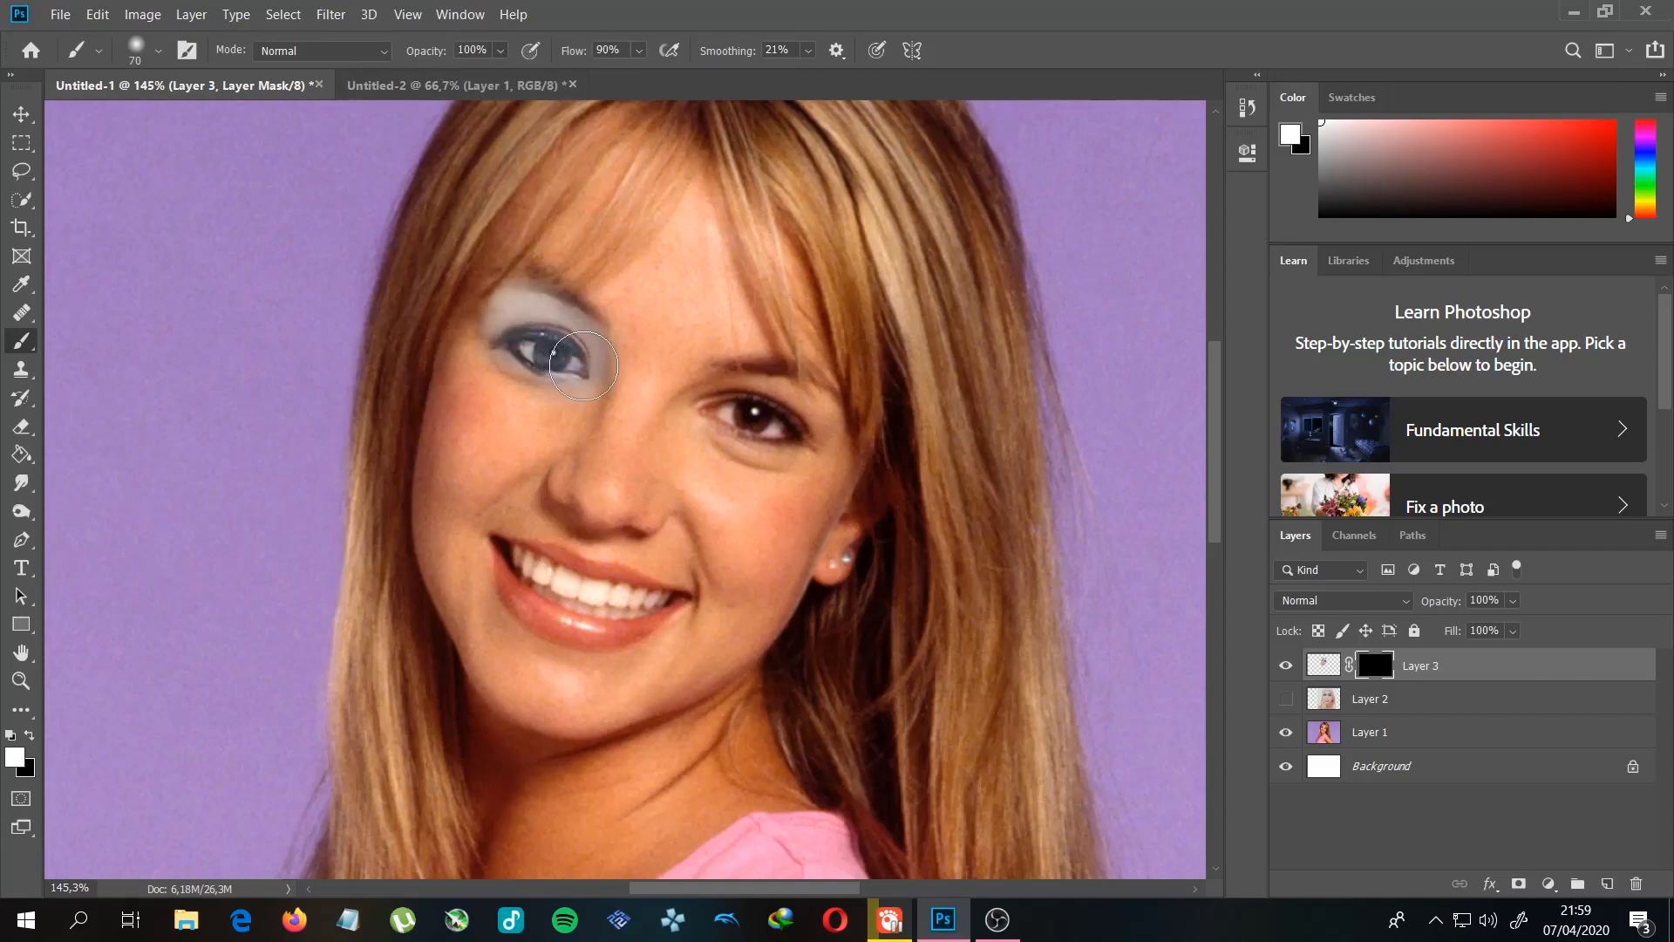
key("ctrl+z")
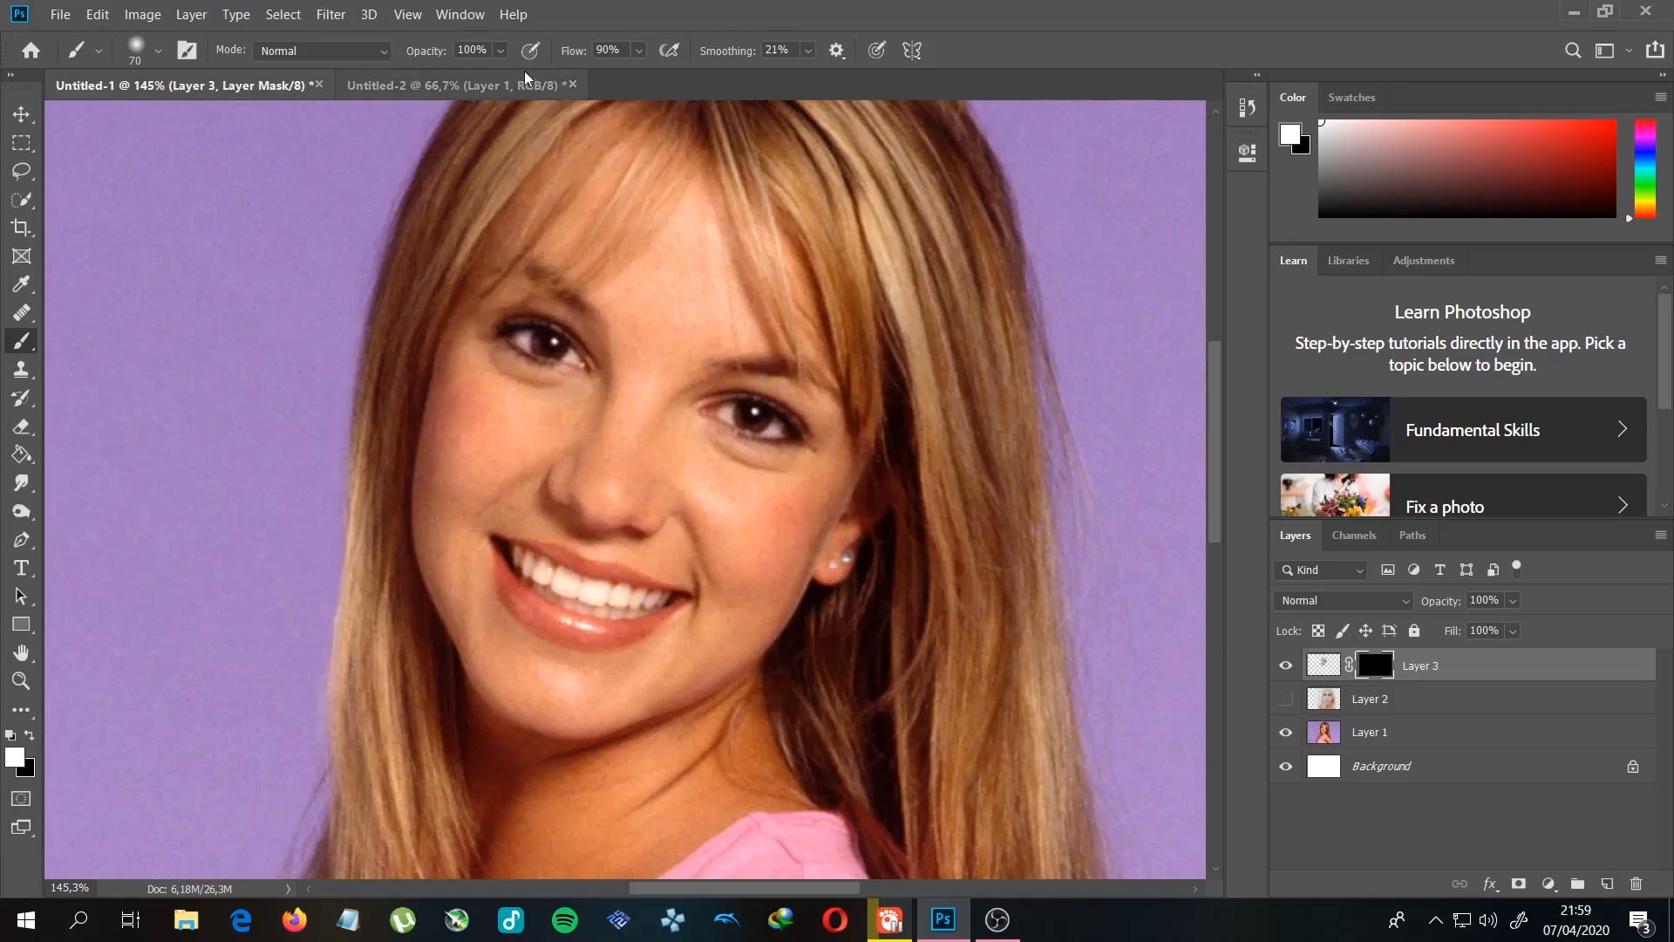
Step: Paint white on Layer 3's mask at 10% brush opacity to reveal the cutout's eye and eyebrow on the image's left side
left_click(501, 51)
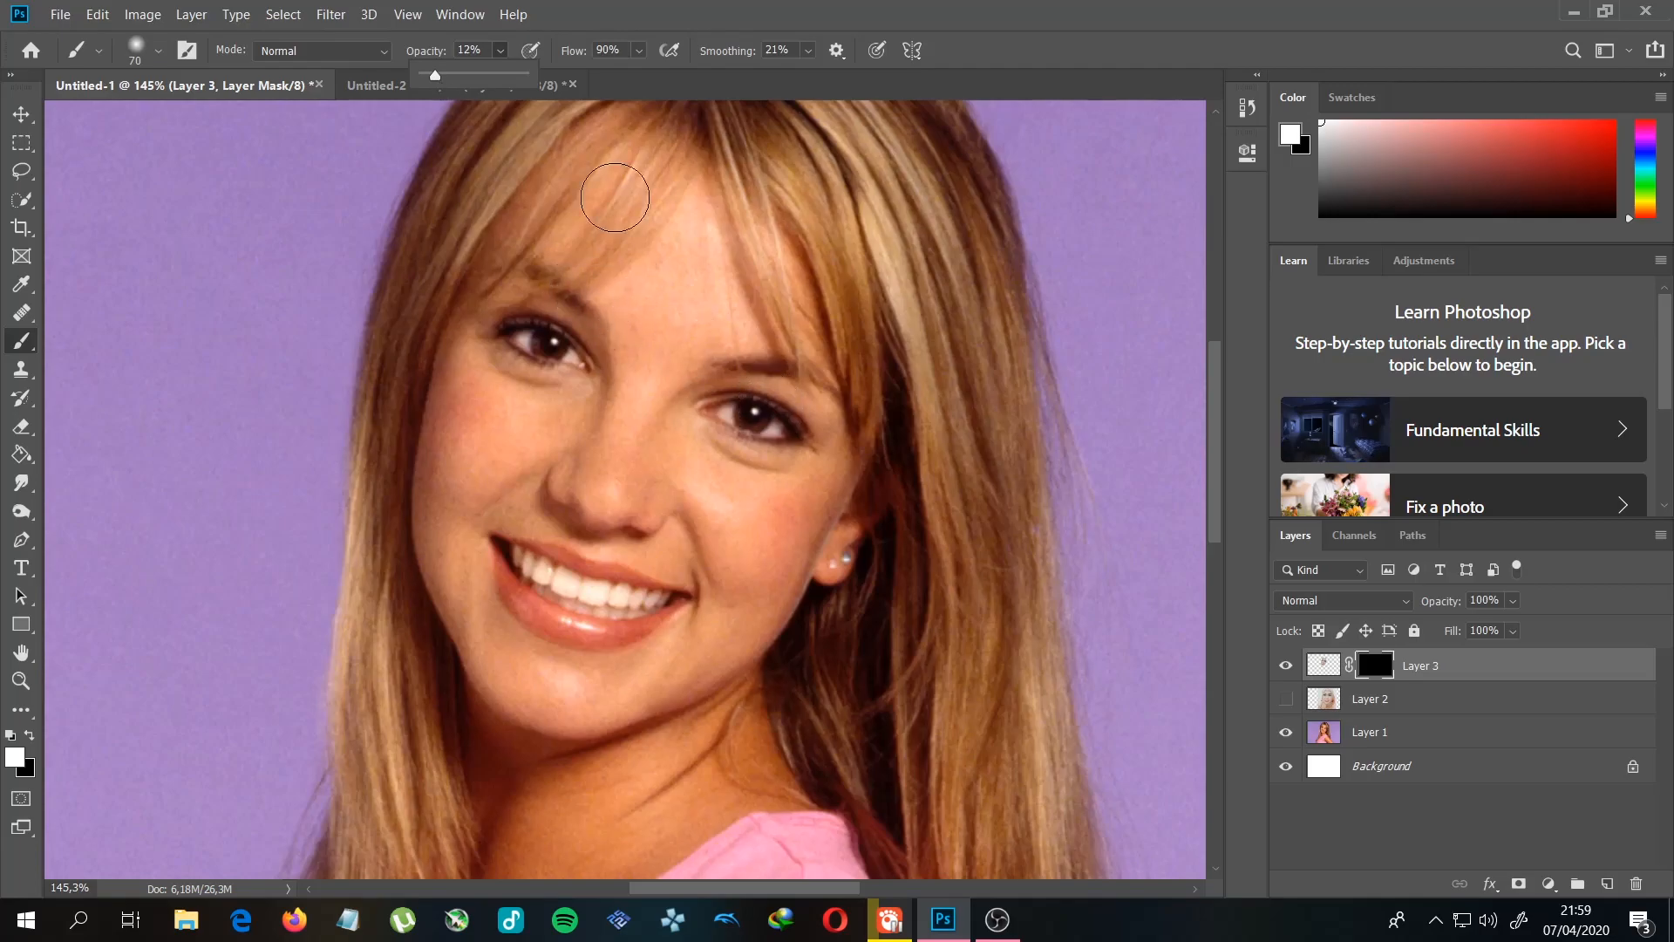
left_click(486, 50)
type("10")
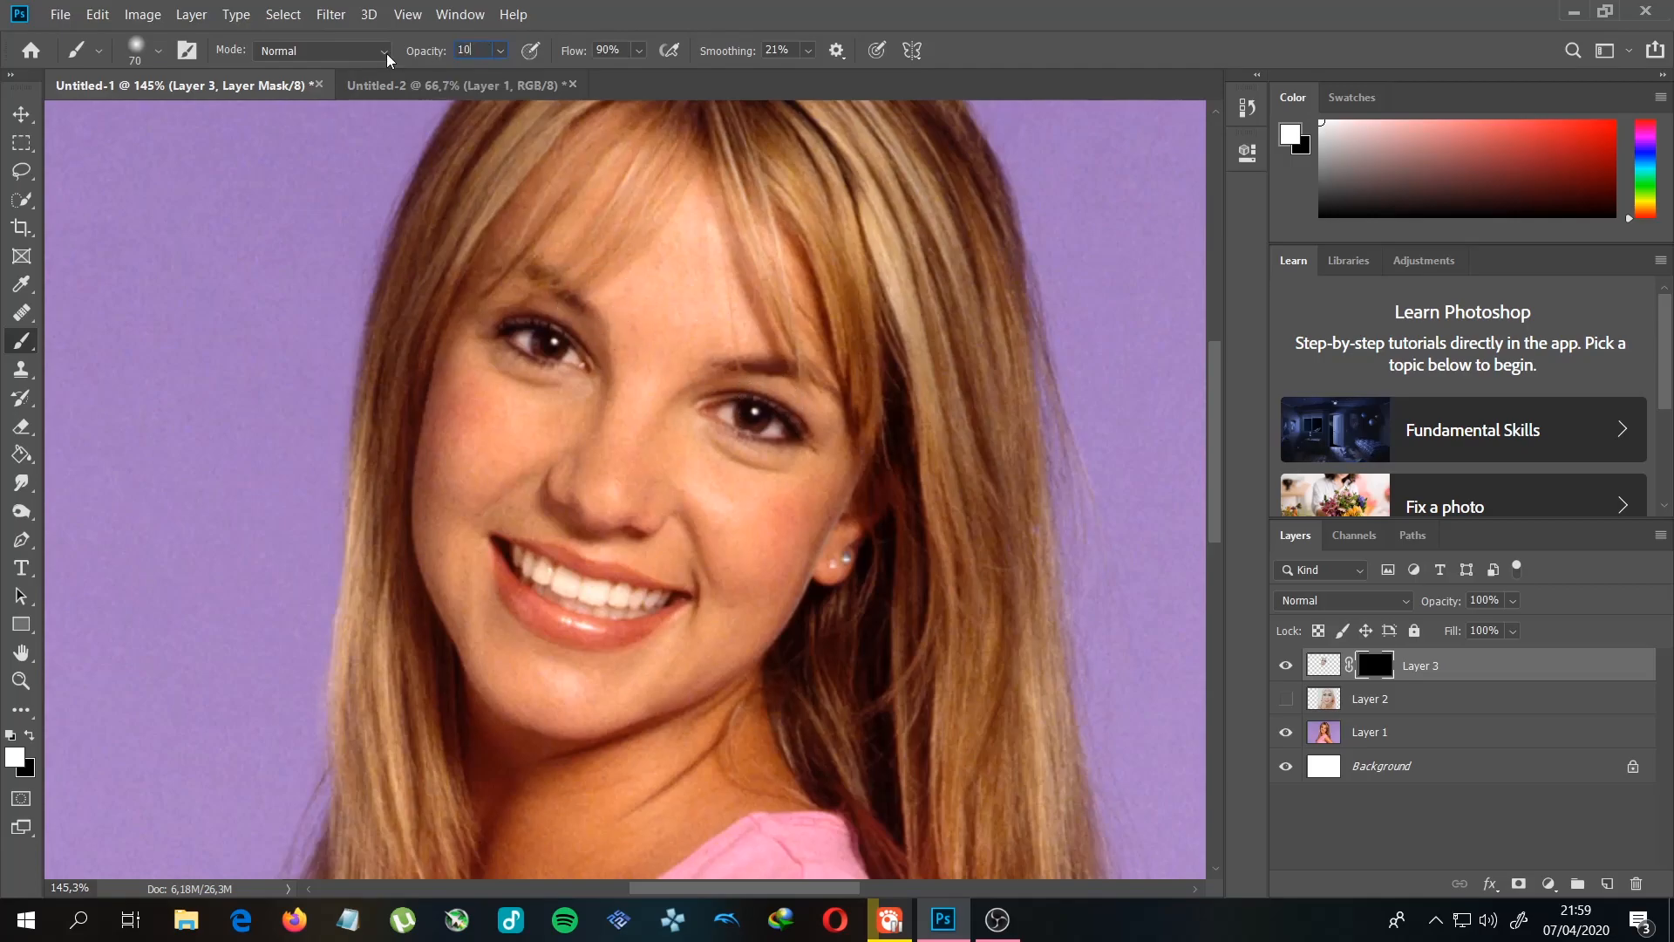
key("Return")
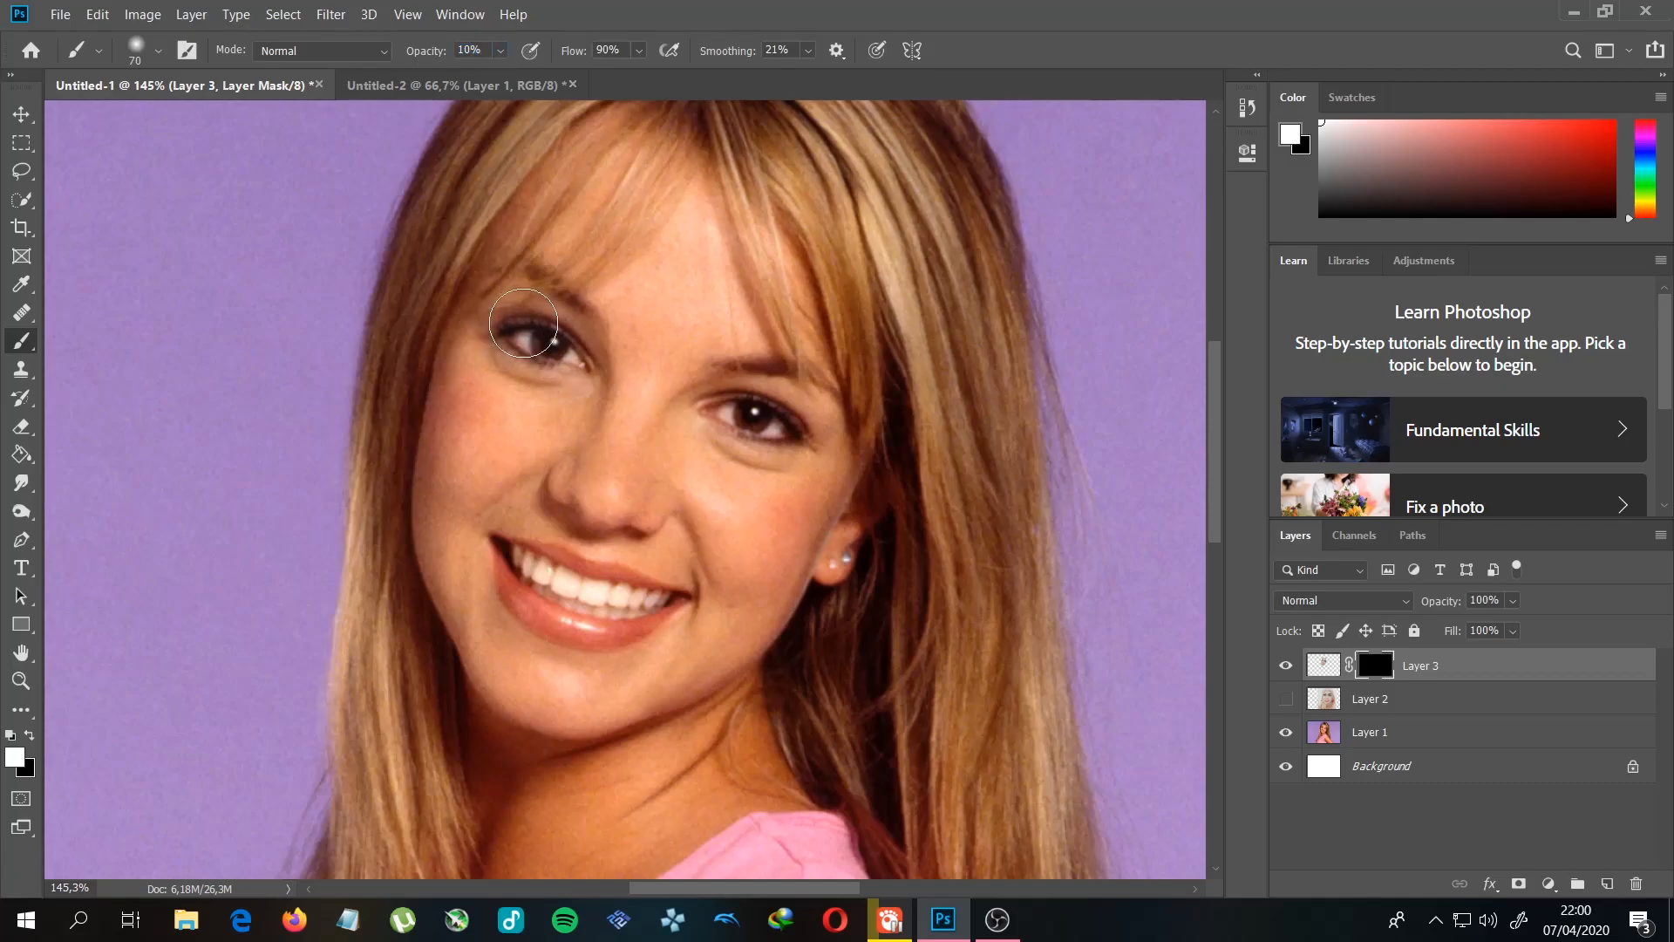
mouse_move(537, 341)
left_mouse_down()
mouse_move(585, 388)
mouse_move(516, 358)
mouse_move(524, 335)
mouse_move(605, 380)
left_mouse_up()
mouse_move(501, 337)
left_mouse_down()
mouse_move(599, 378)
mouse_move(523, 327)
mouse_move(586, 357)
left_mouse_up()
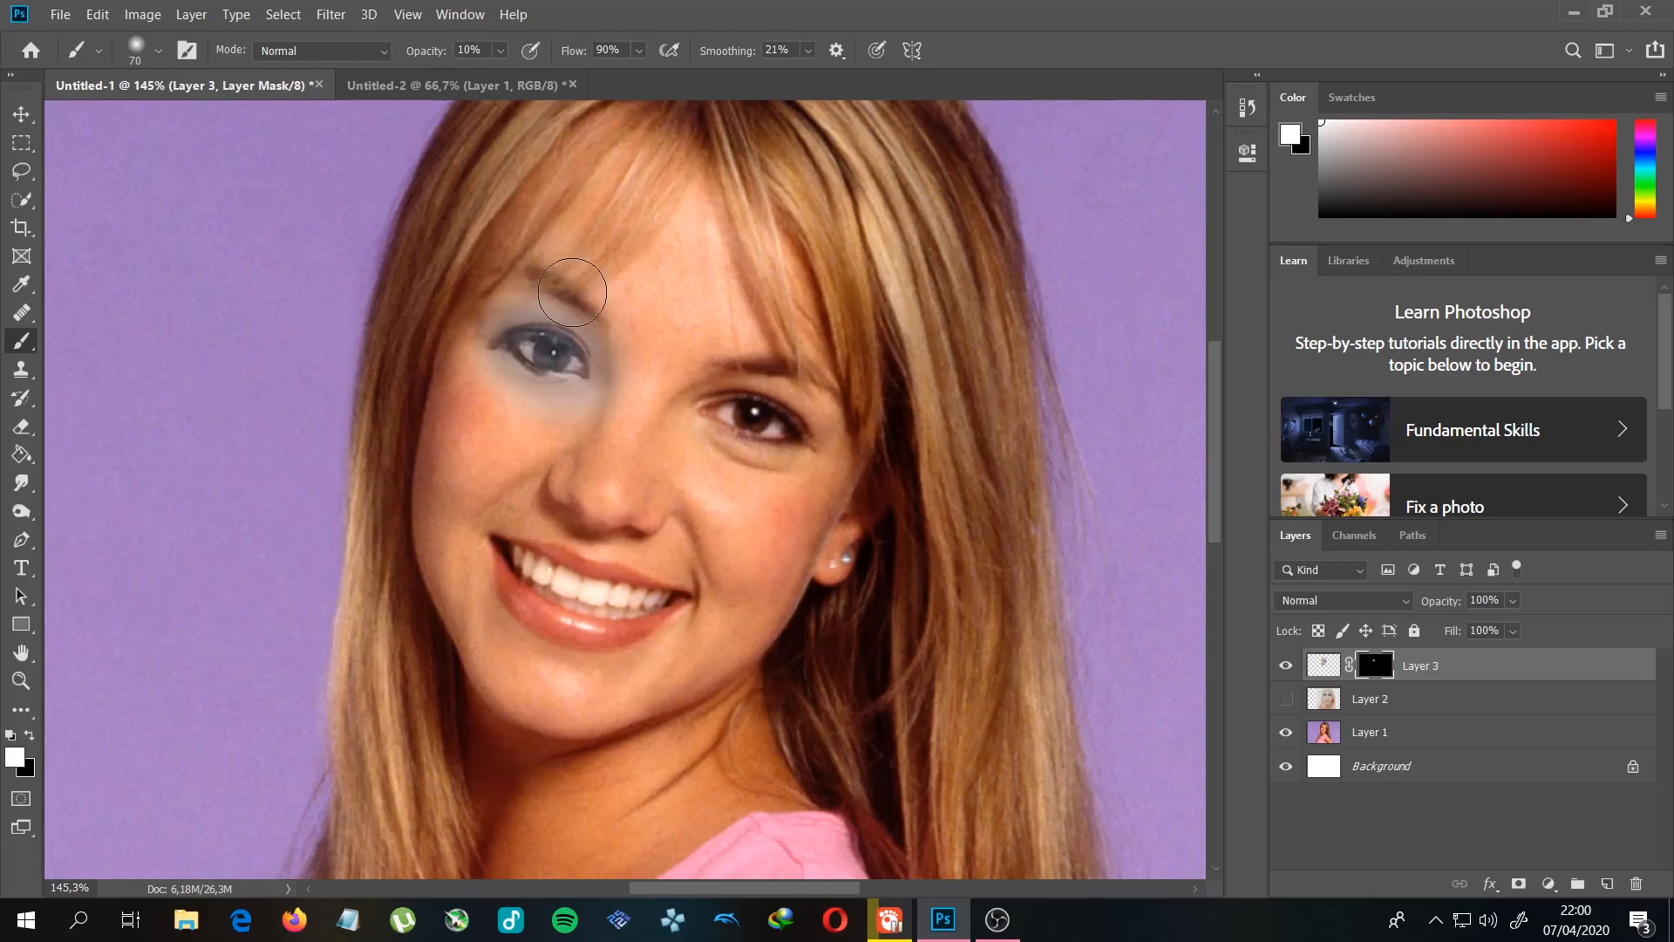
mouse_move(522, 265)
left_mouse_down()
mouse_move(596, 307)
mouse_move(518, 260)
left_mouse_up()
mouse_move(633, 323)
left_mouse_down()
mouse_move(546, 272)
mouse_move(612, 328)
mouse_move(550, 296)
mouse_move(560, 276)
mouse_move(594, 315)
mouse_move(603, 251)
mouse_move(554, 214)
left_mouse_up()
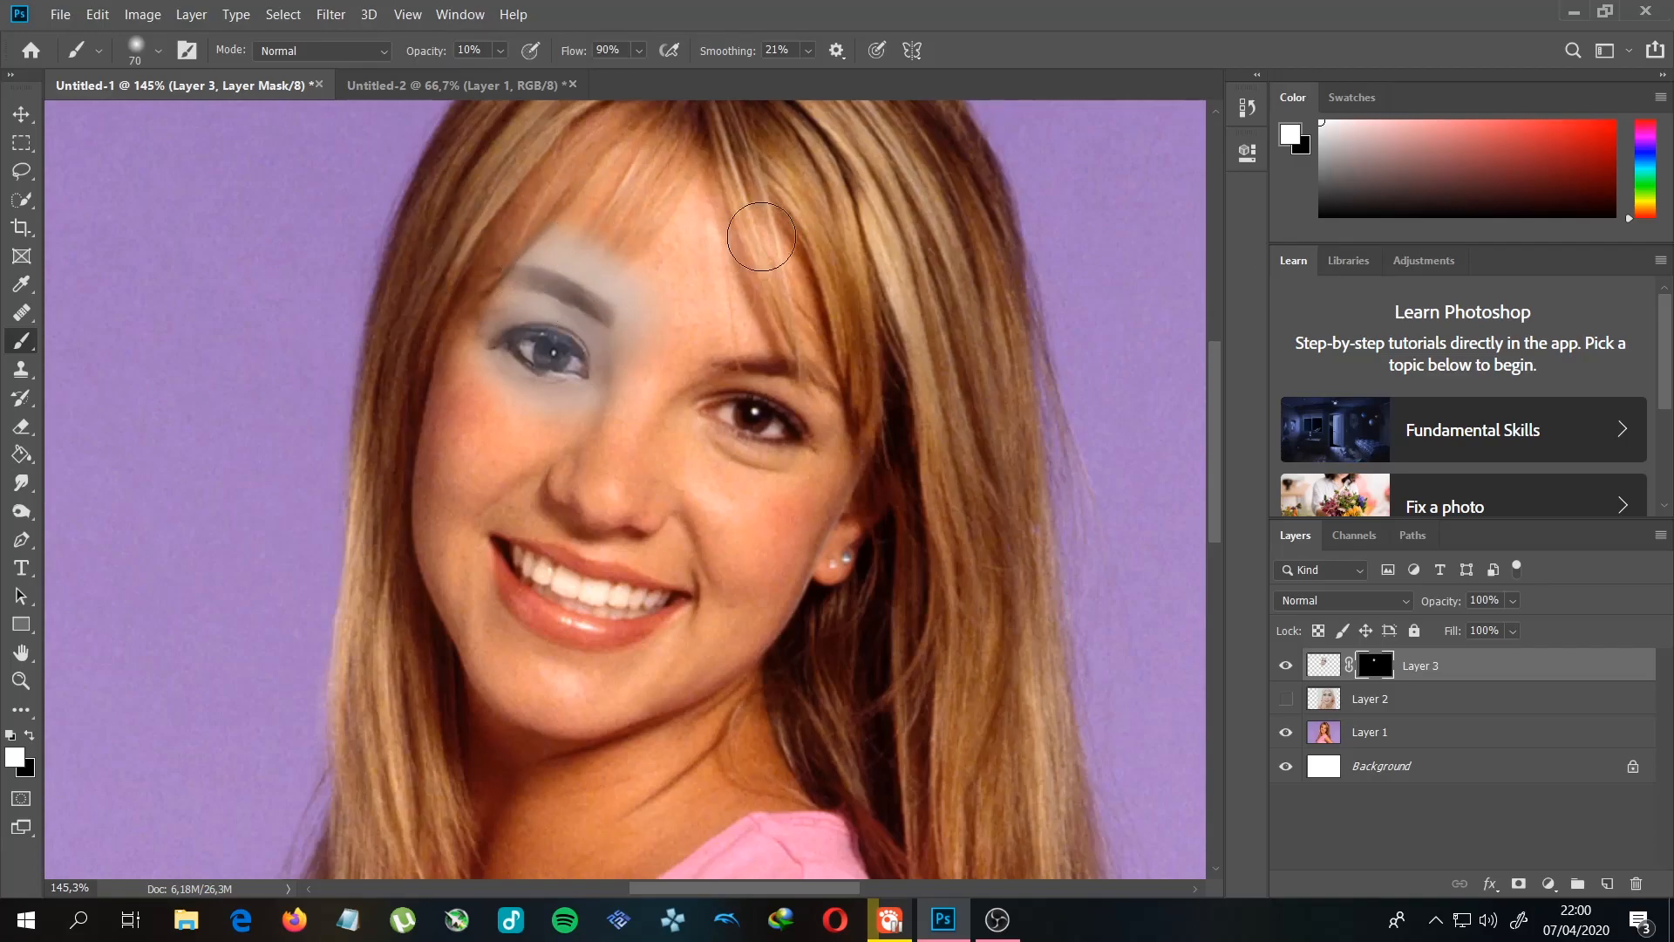
Step: Paint black on the mask around the revealed eyebrow to fade the cutout there, undo the last stroke, and restore white as the foreground colour
key("x")
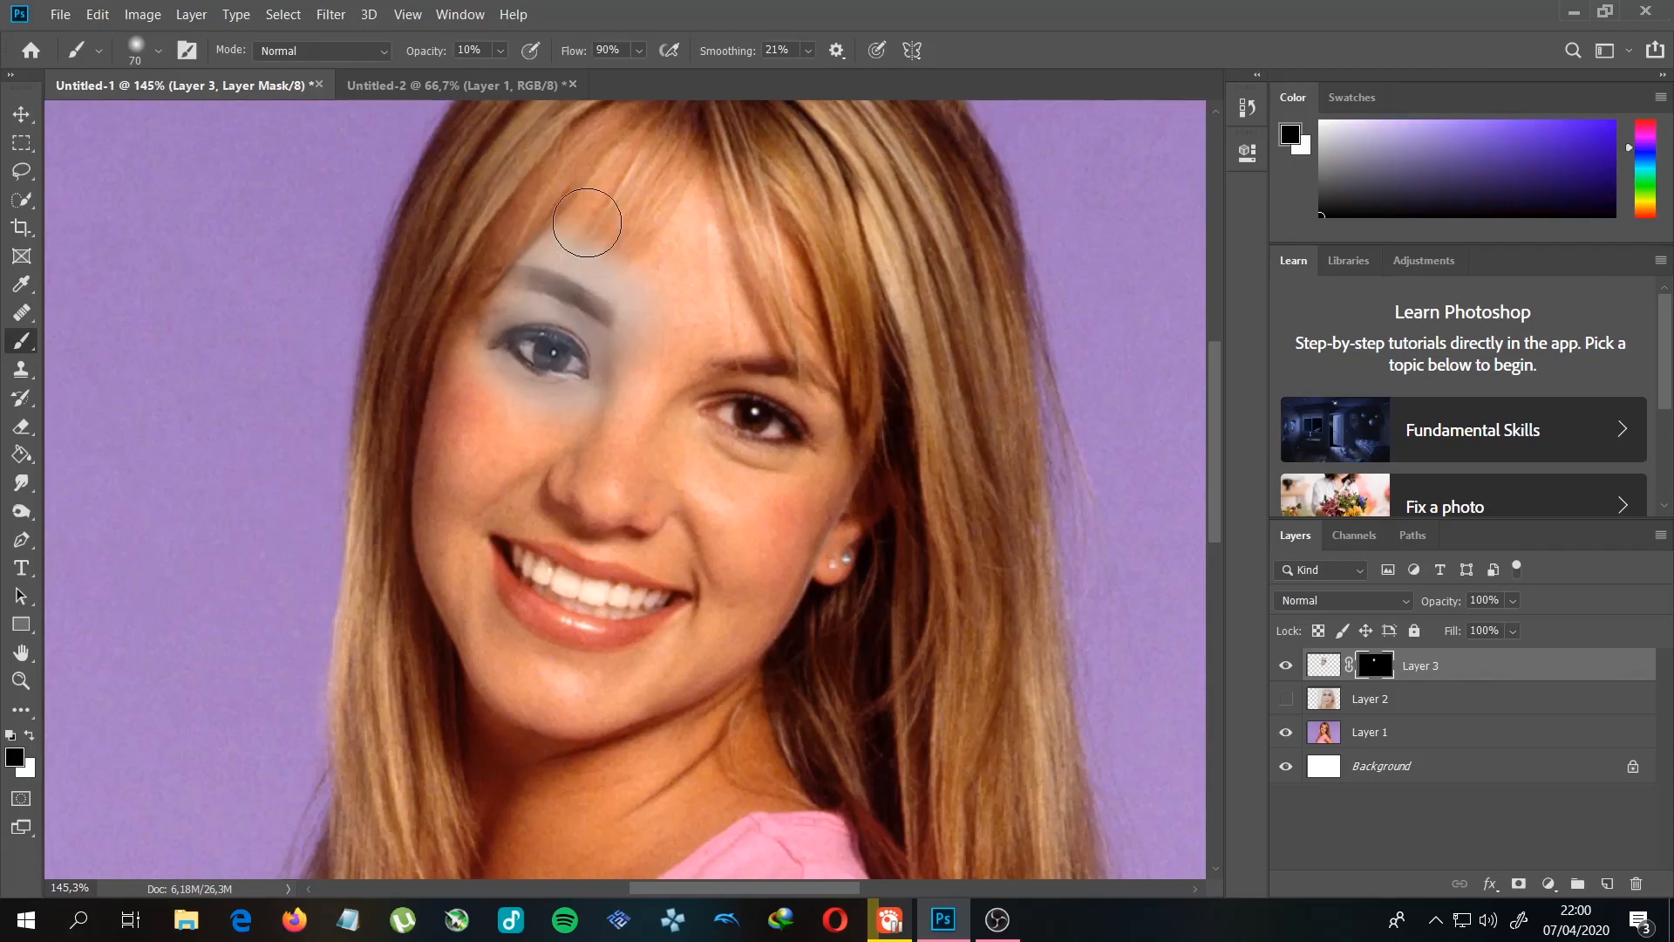
mouse_move(604, 194)
left_mouse_down()
mouse_move(563, 233)
mouse_move(582, 220)
mouse_move(469, 263)
mouse_move(584, 211)
mouse_move(587, 235)
mouse_move(558, 263)
mouse_move(618, 251)
mouse_move(618, 271)
mouse_move(578, 259)
mouse_move(539, 279)
mouse_move(591, 236)
mouse_move(443, 289)
mouse_move(570, 261)
mouse_move(532, 265)
mouse_move(706, 185)
mouse_move(711, 208)
mouse_move(604, 231)
mouse_move(662, 323)
left_mouse_up()
key("ctrl+z")
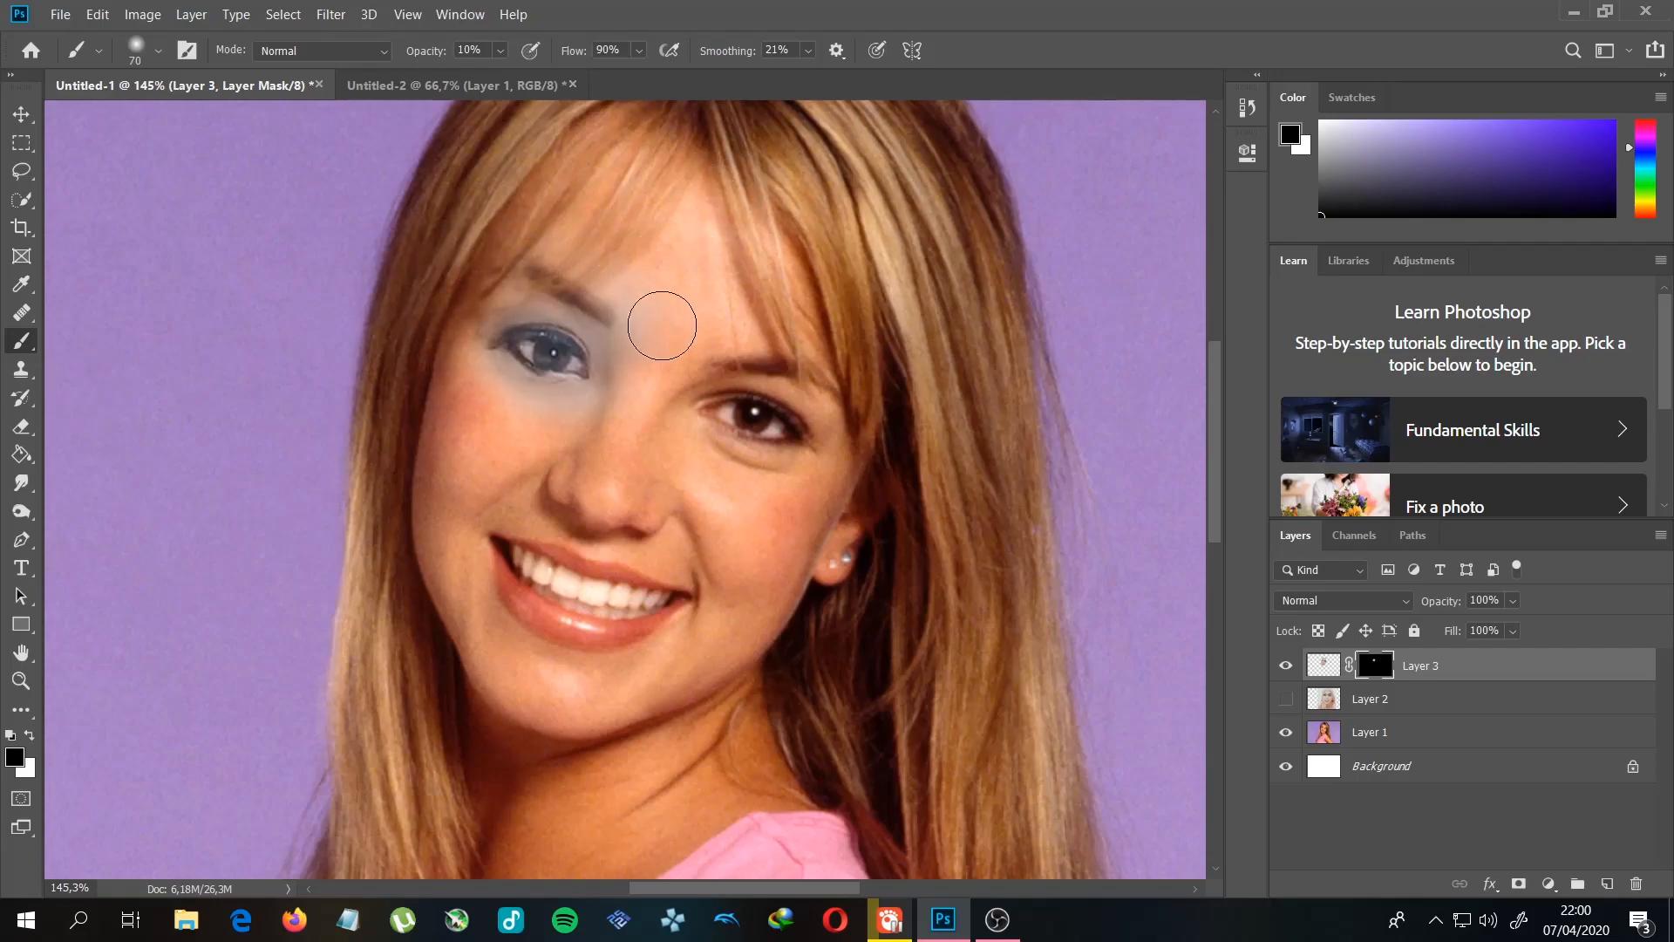
key("x")
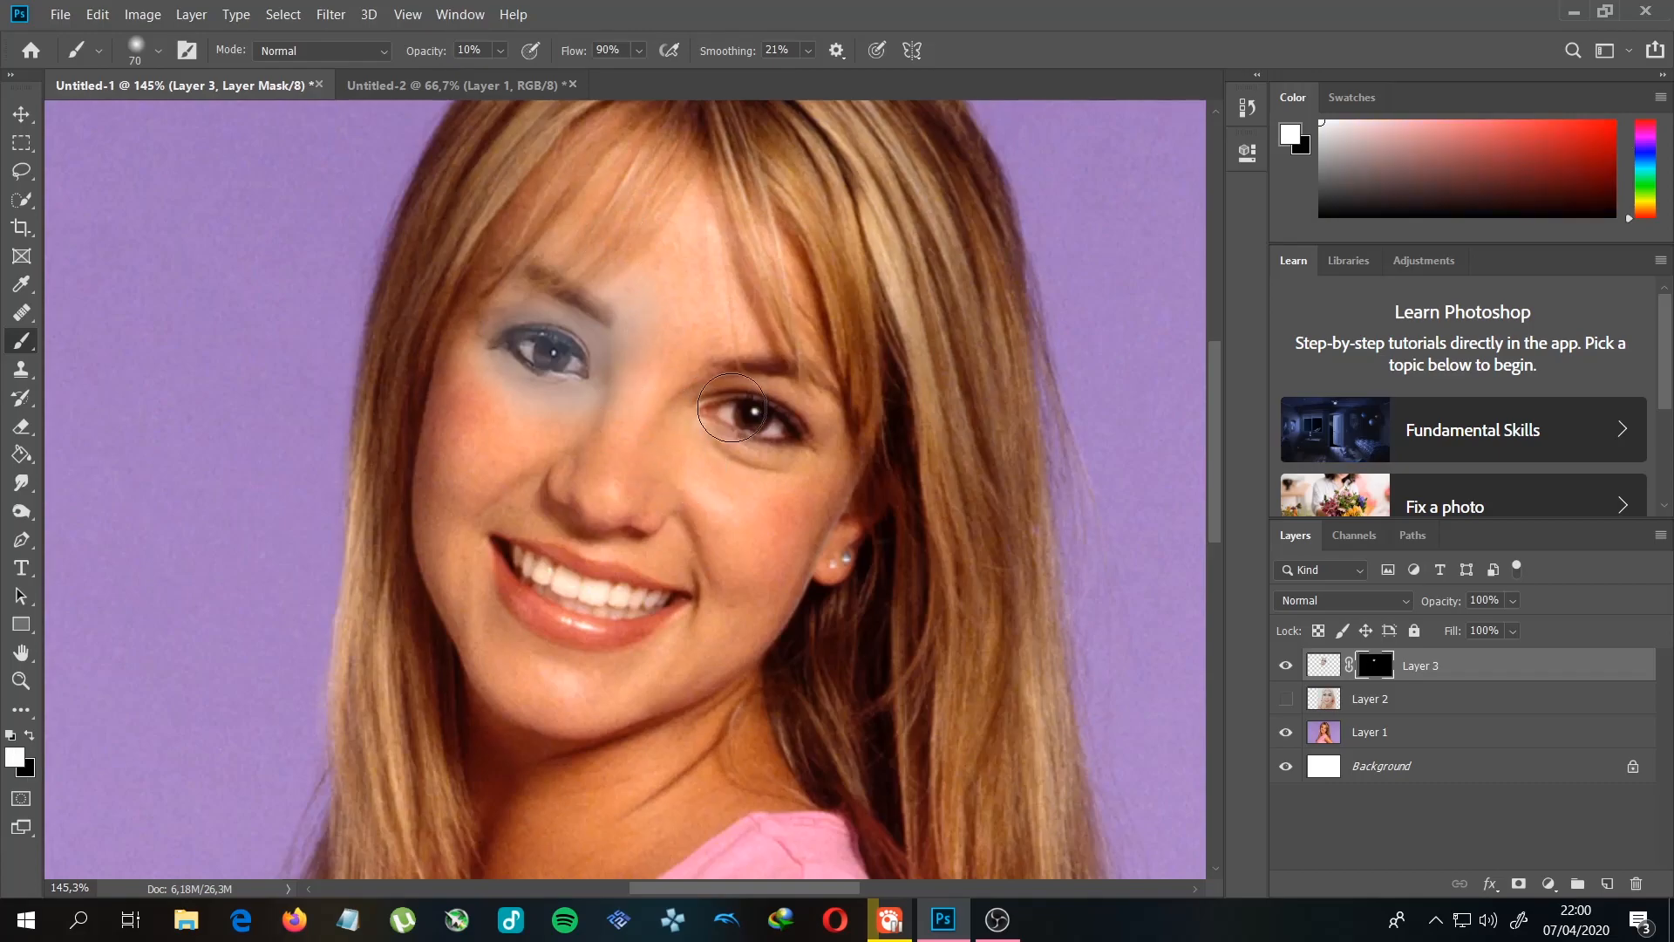
Step: Paint white on Layer 3's mask to reveal the cutout's eye and eyebrow on the image's right side, nose, mouth and surrounding skin
mouse_move(784, 418)
left_mouse_down()
mouse_move(693, 389)
mouse_move(803, 427)
mouse_move(708, 374)
mouse_move(808, 419)
mouse_move(810, 443)
mouse_move(723, 367)
mouse_move(750, 393)
mouse_move(761, 468)
mouse_move(627, 372)
mouse_move(736, 453)
mouse_move(548, 386)
mouse_move(468, 377)
mouse_move(554, 401)
mouse_move(677, 369)
mouse_move(622, 367)
mouse_move(731, 389)
left_mouse_up()
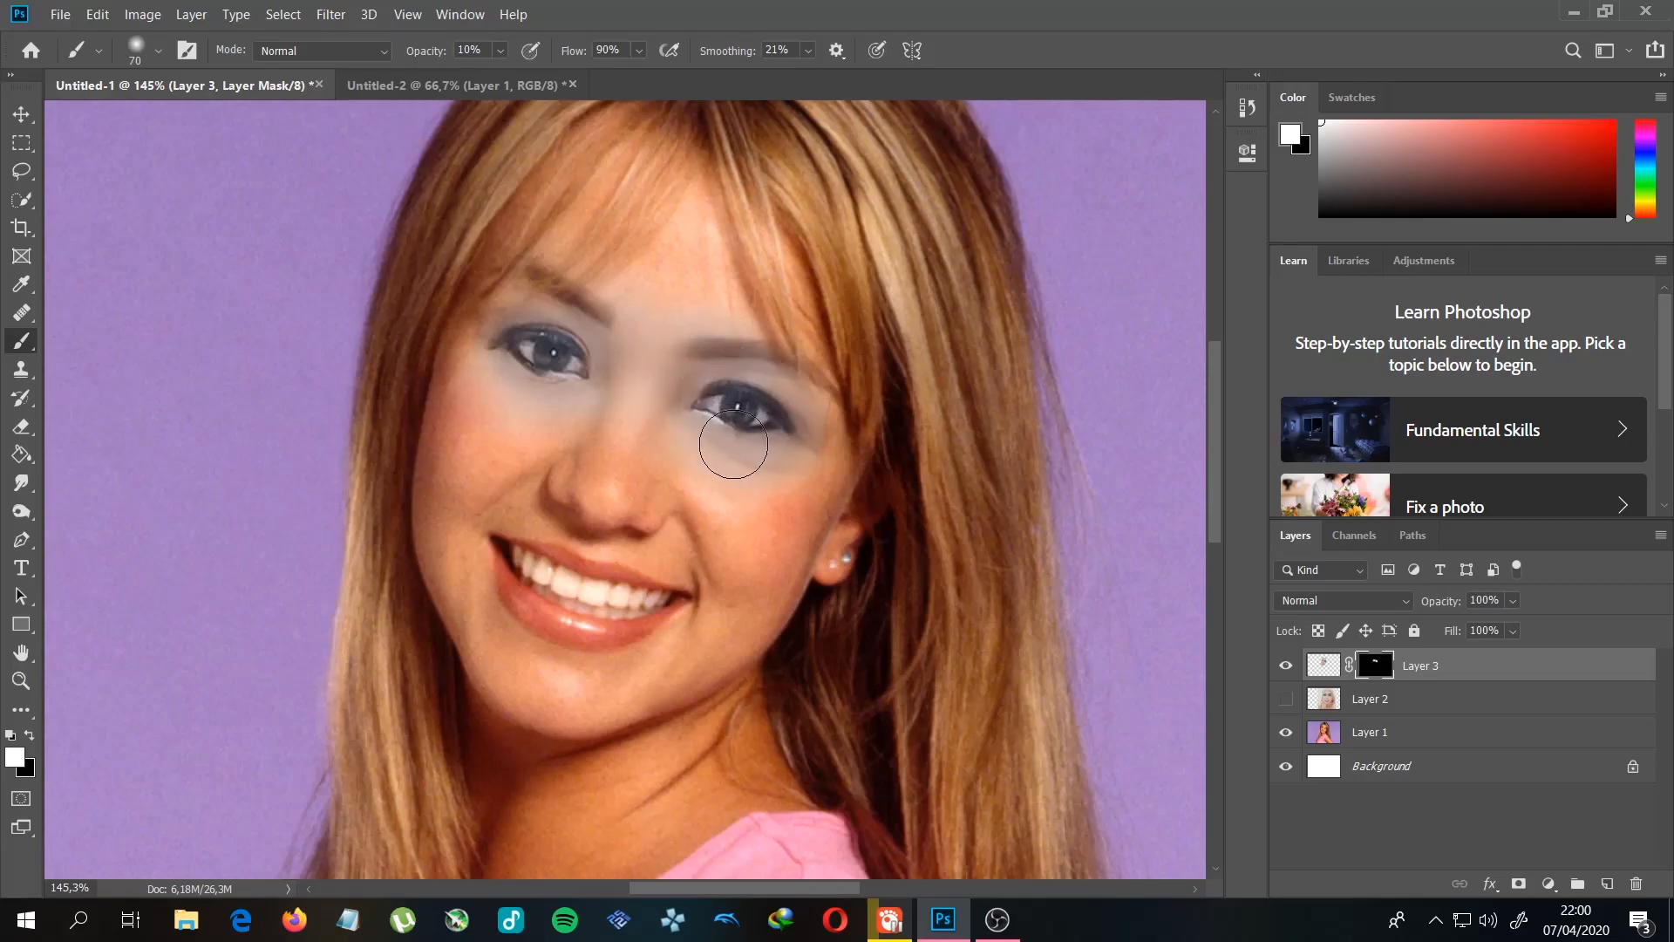
mouse_move(622, 508)
left_mouse_down()
mouse_move(575, 507)
mouse_move(550, 476)
mouse_move(689, 518)
mouse_move(618, 468)
mouse_move(659, 520)
mouse_move(602, 531)
mouse_move(623, 548)
mouse_move(626, 526)
mouse_move(663, 520)
mouse_move(644, 481)
mouse_move(608, 471)
mouse_move(639, 398)
left_mouse_up()
left_click_drag(626, 601, 652, 563)
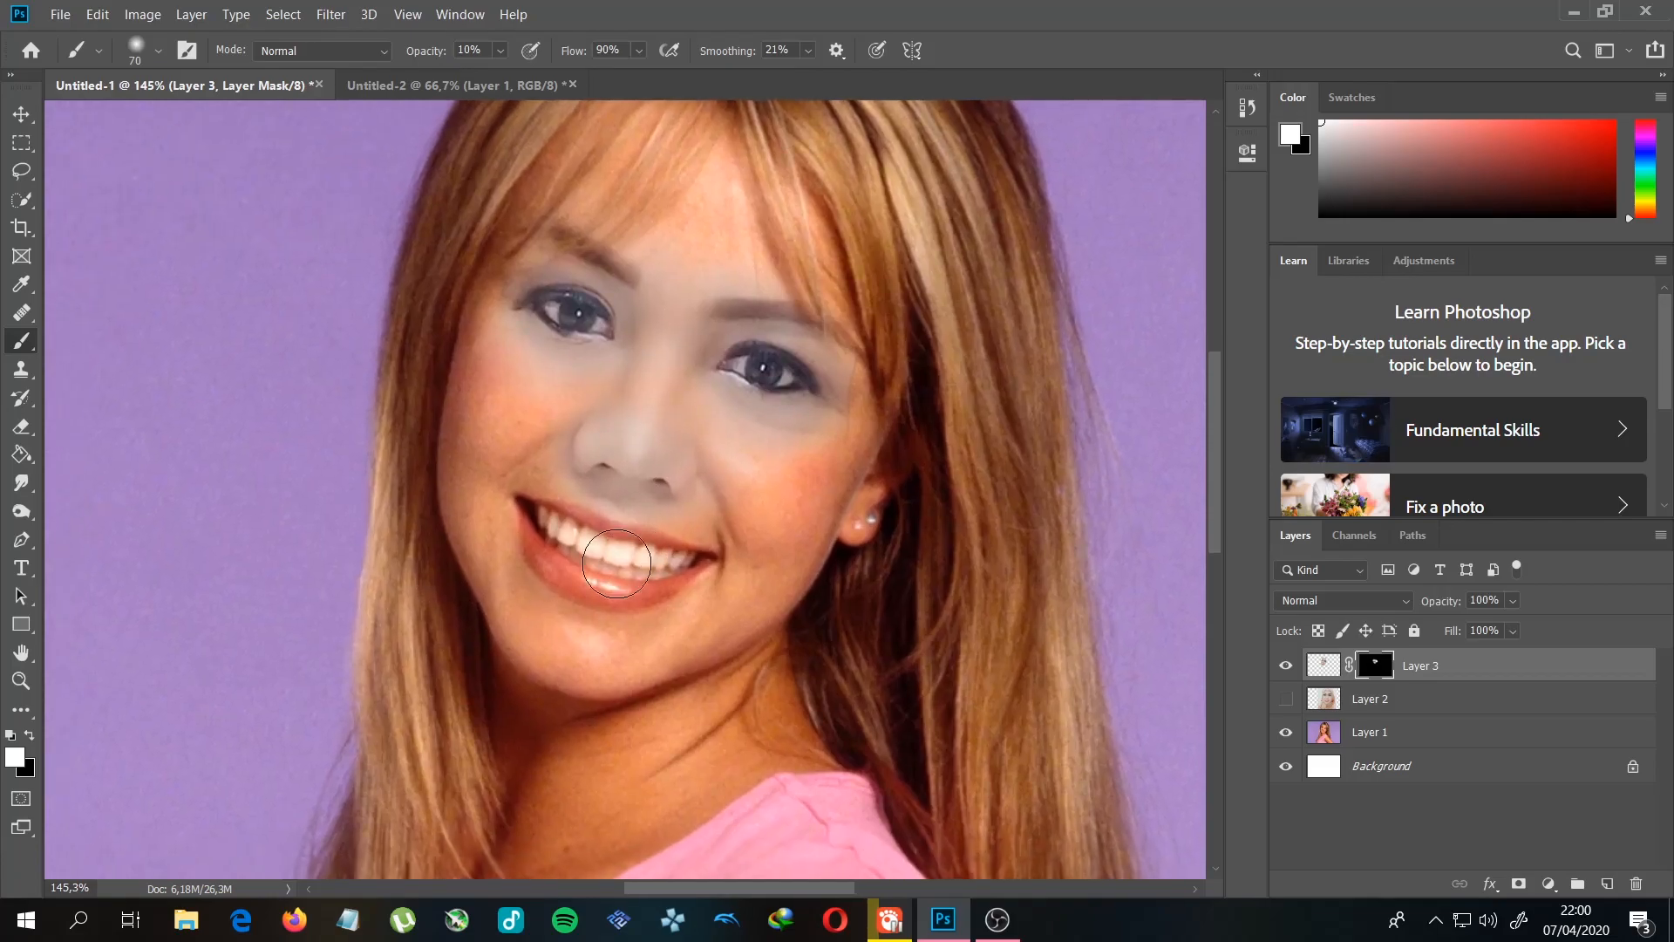
mouse_move(527, 511)
left_mouse_down()
mouse_move(567, 510)
mouse_move(539, 511)
mouse_move(592, 562)
mouse_move(546, 536)
mouse_move(545, 506)
mouse_move(639, 538)
mouse_move(685, 580)
mouse_move(592, 549)
mouse_move(550, 510)
mouse_move(688, 561)
mouse_move(534, 545)
mouse_move(551, 525)
mouse_move(520, 530)
mouse_move(524, 547)
mouse_move(553, 483)
mouse_move(523, 507)
mouse_move(557, 592)
mouse_move(641, 598)
mouse_move(687, 566)
mouse_move(701, 547)
mouse_move(687, 542)
mouse_move(712, 577)
mouse_move(694, 571)
mouse_move(700, 544)
mouse_move(679, 590)
mouse_move(643, 594)
mouse_move(687, 559)
mouse_move(502, 620)
mouse_move(513, 641)
mouse_move(594, 577)
mouse_move(676, 551)
mouse_move(729, 582)
mouse_move(721, 546)
mouse_move(705, 591)
mouse_move(677, 542)
mouse_move(674, 574)
mouse_move(670, 541)
mouse_move(663, 586)
mouse_move(656, 569)
mouse_move(603, 604)
mouse_move(545, 583)
mouse_move(586, 629)
mouse_move(545, 614)
mouse_move(531, 561)
mouse_move(657, 625)
mouse_move(564, 557)
mouse_move(648, 590)
left_mouse_up()
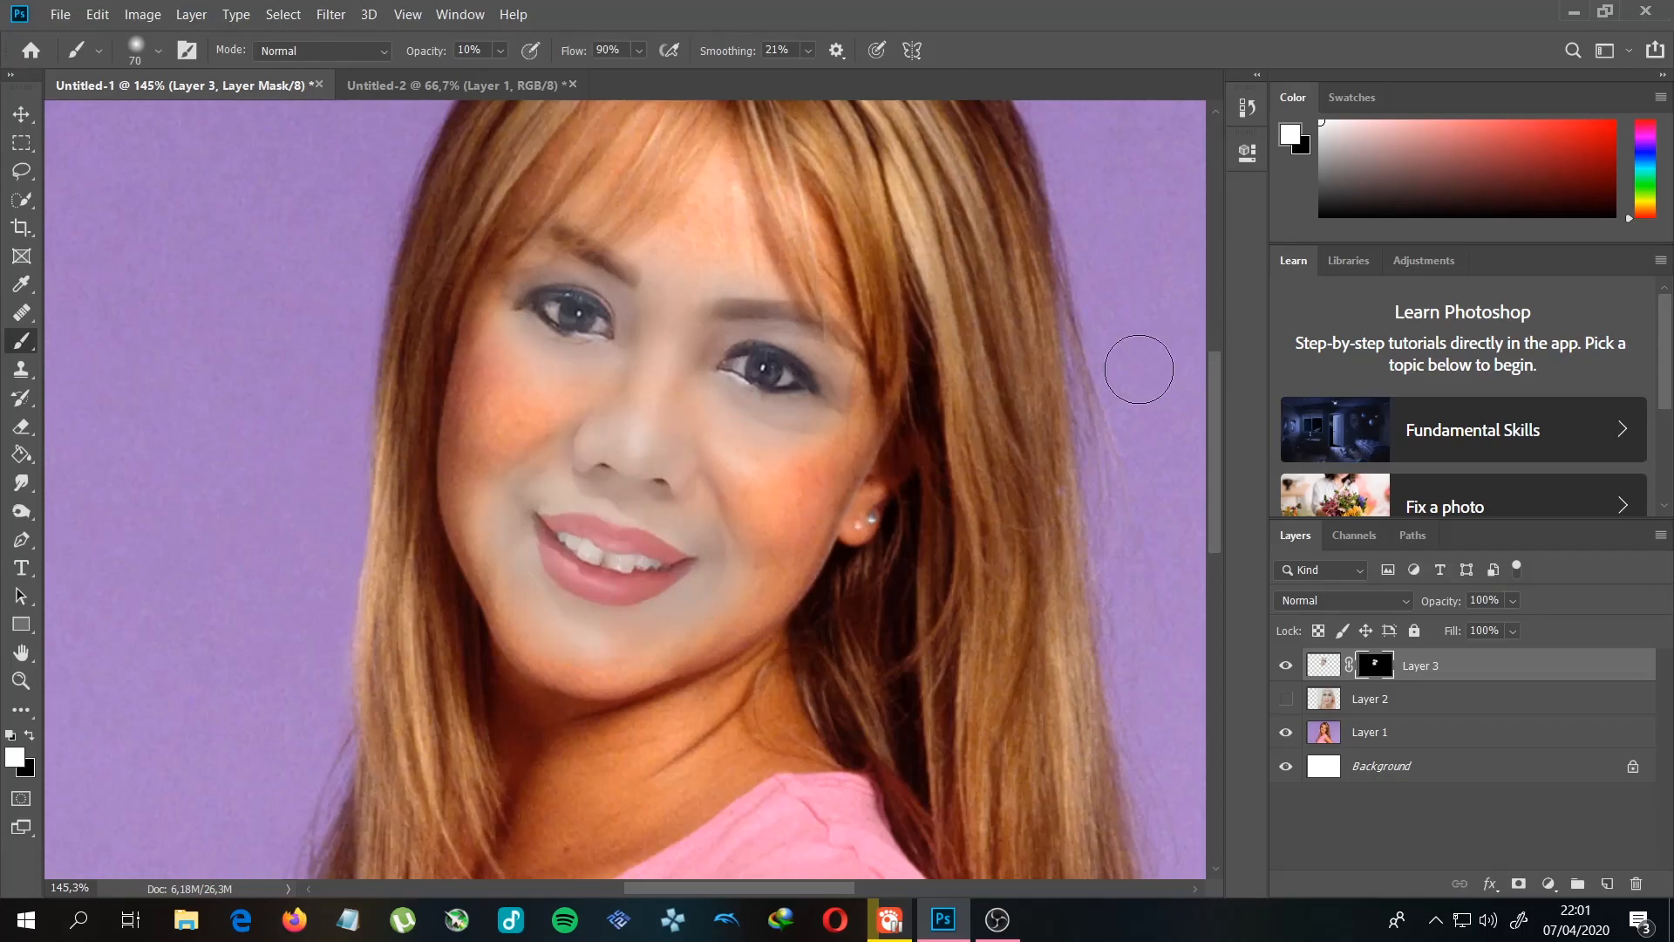
mouse_move(661, 399)
left_mouse_down()
mouse_move(626, 368)
mouse_move(582, 416)
mouse_move(682, 350)
mouse_move(693, 439)
left_mouse_up()
Step: Touch up the mask with white beside the outer corner of the eye on the image's right side
scroll(895, 589, "down", 4)
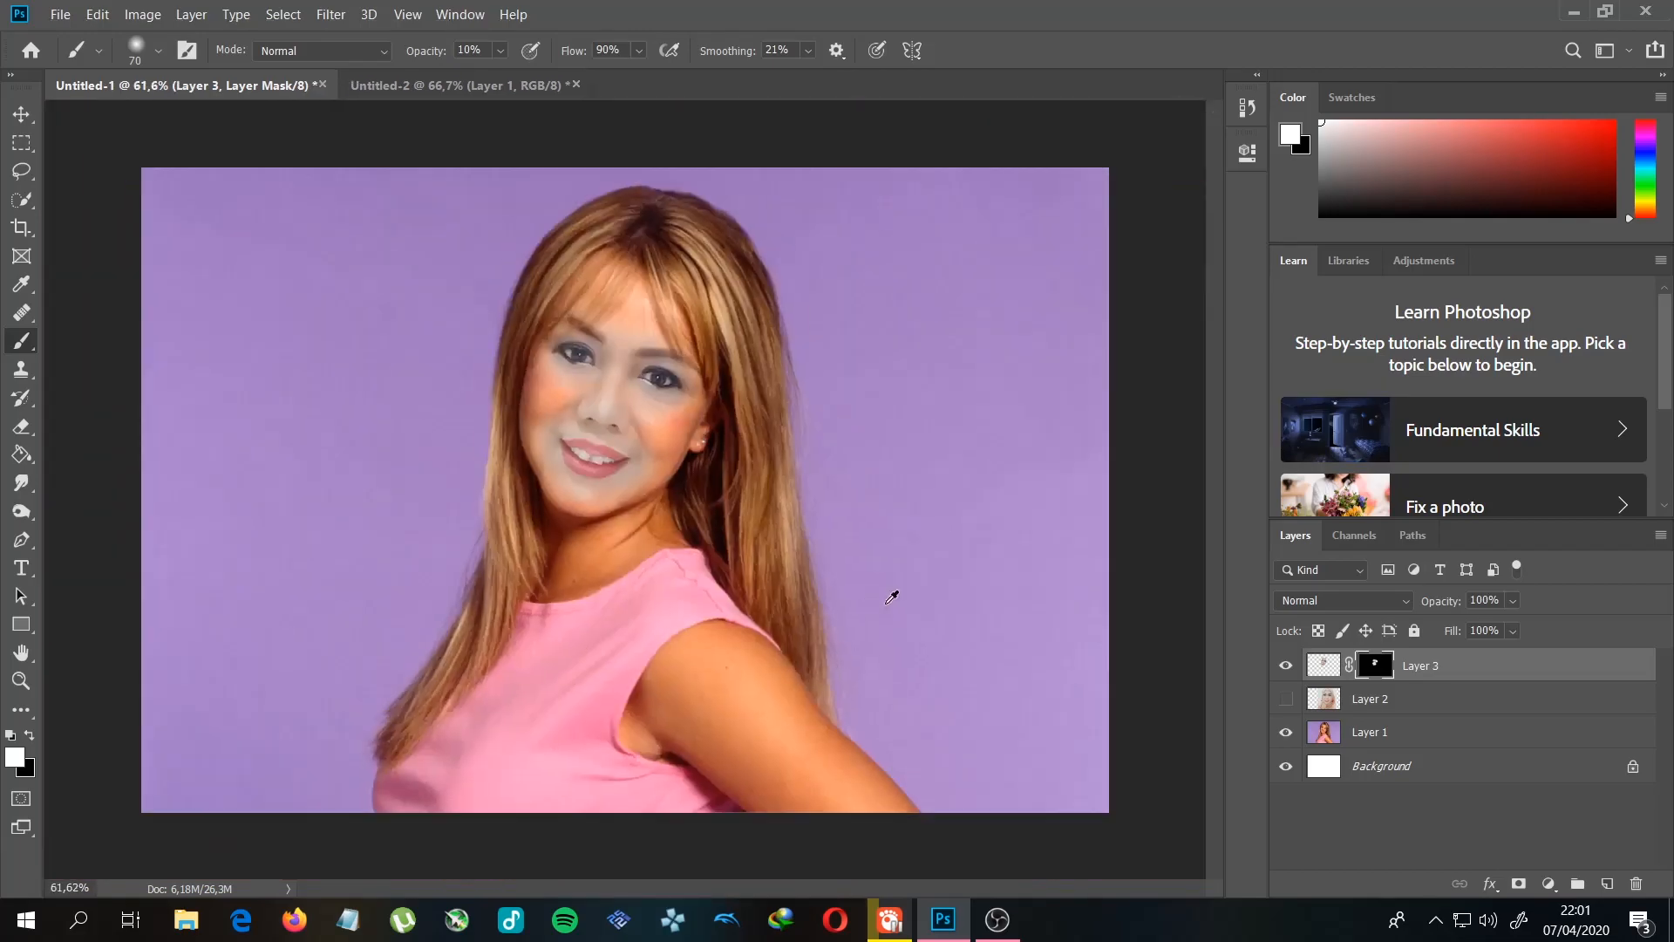
scroll(654, 381, "up", 4)
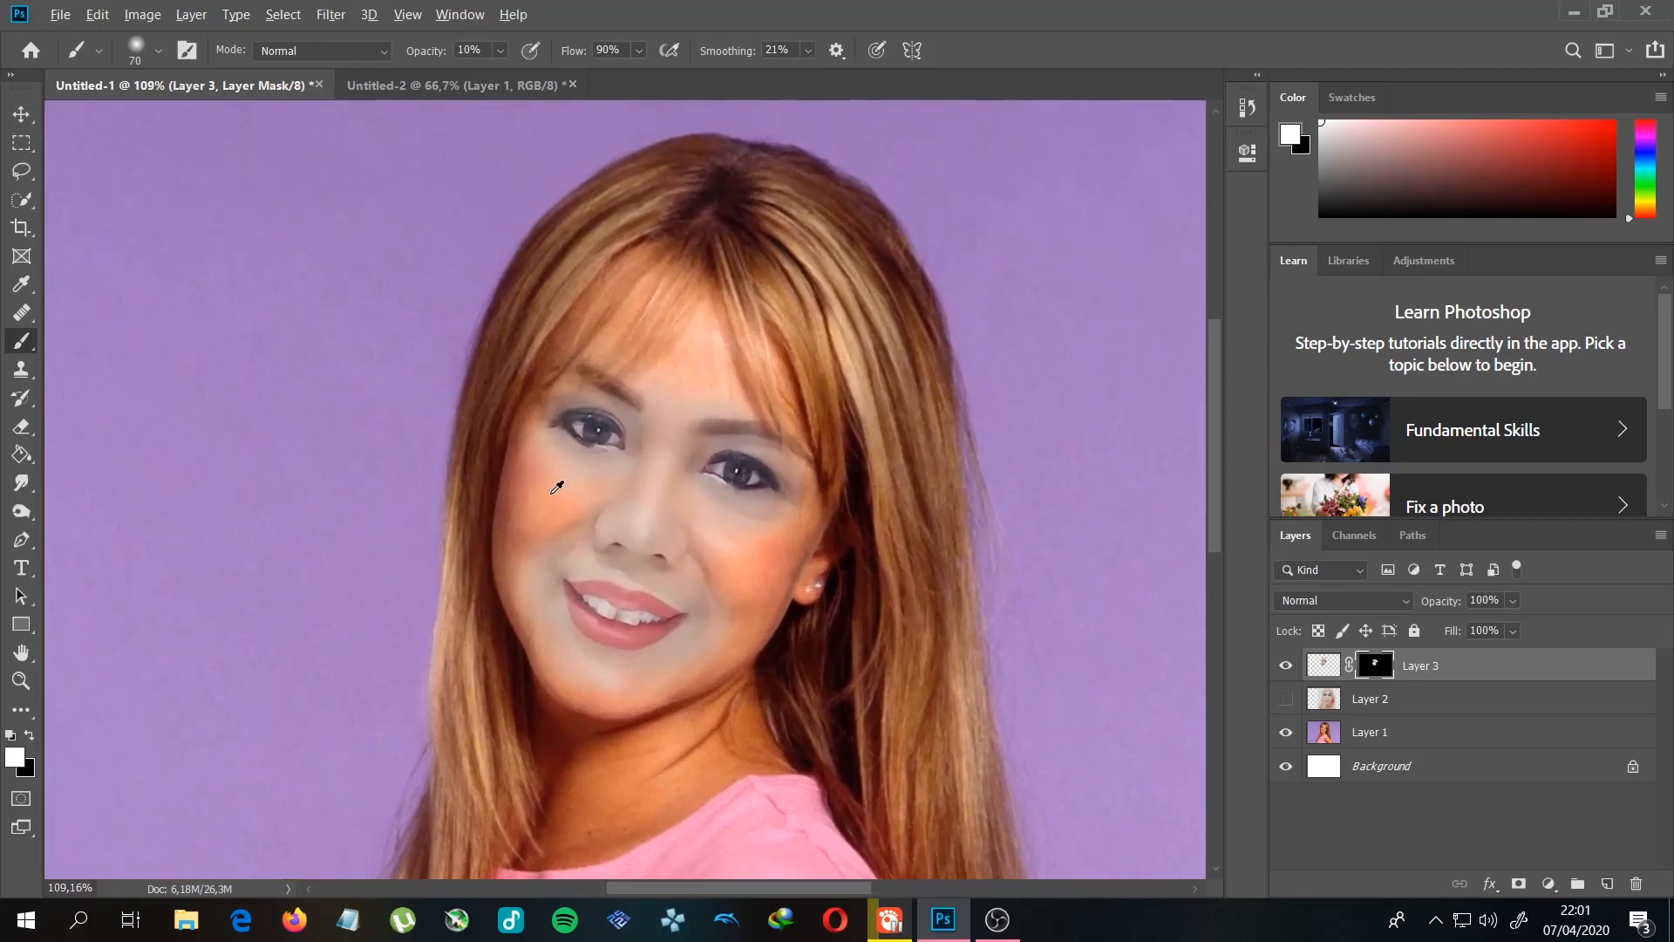
scroll(550, 479, "up", 2)
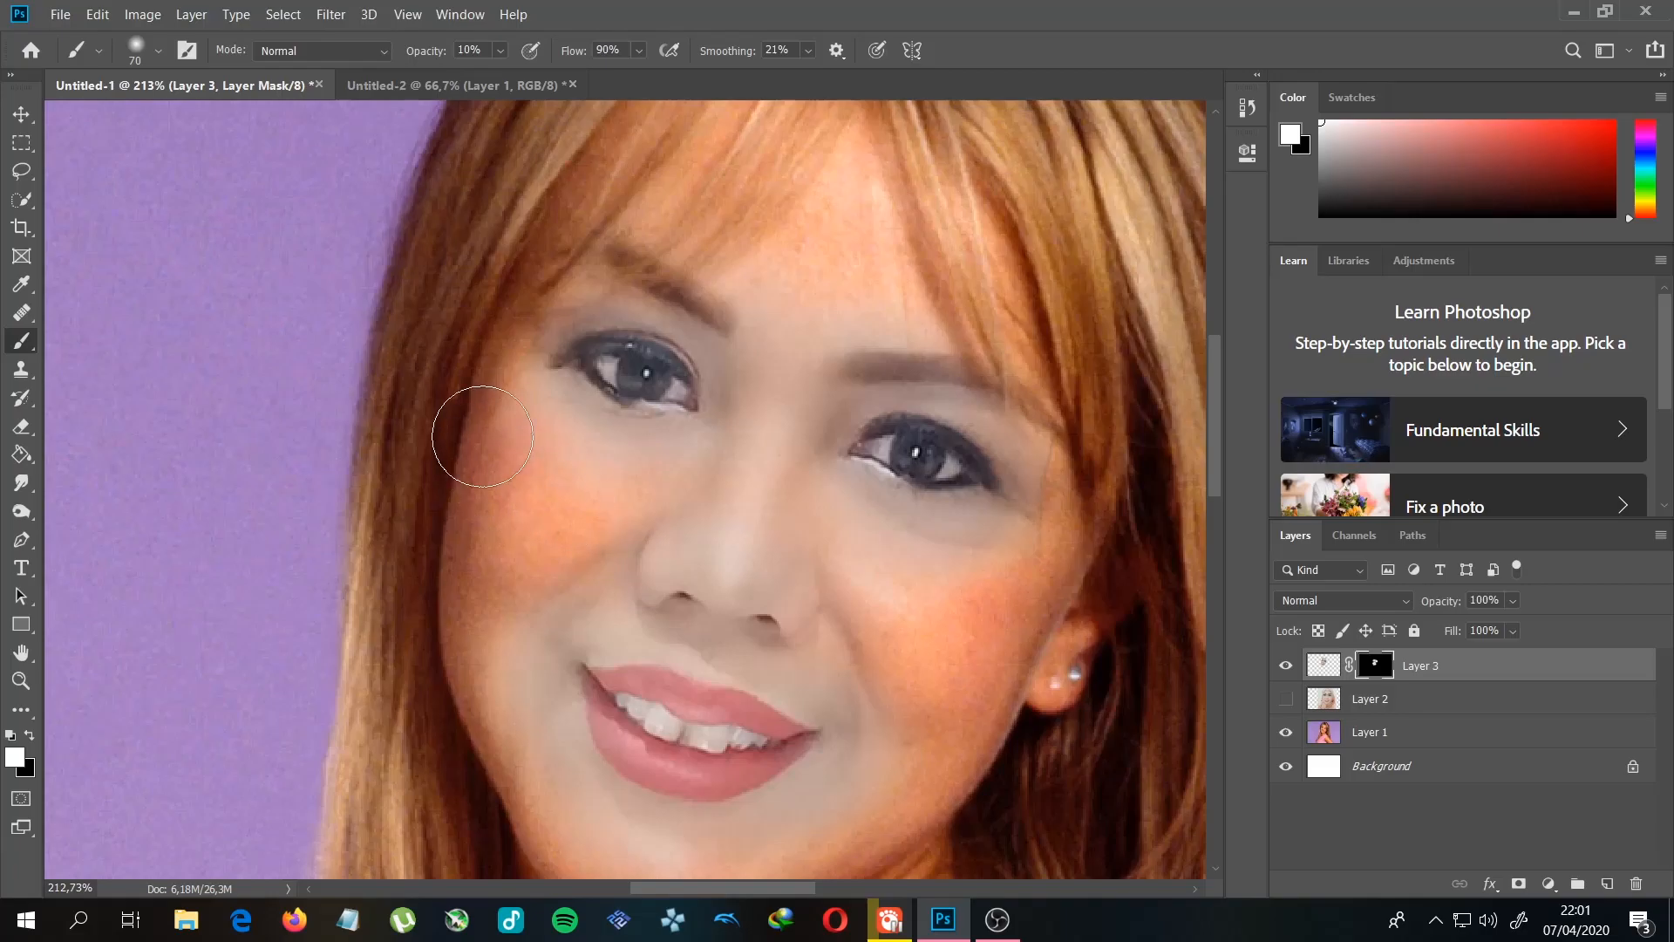
key("x")
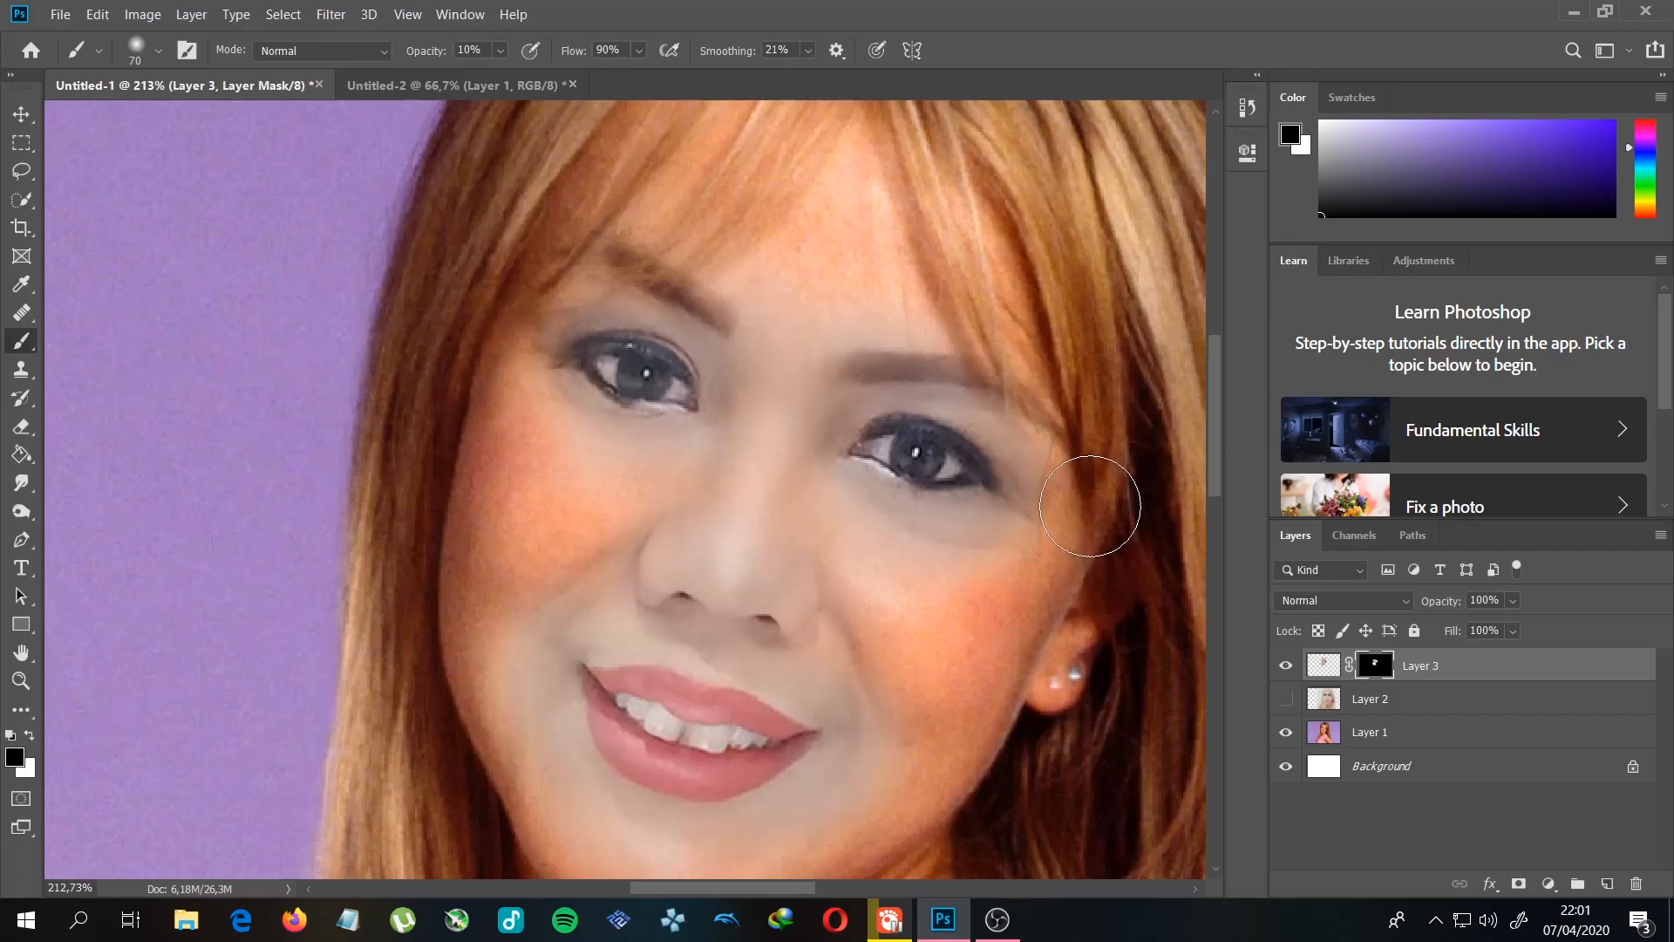
key("x")
left_click_drag(1065, 499, 1066, 501)
Step: Reduce the mask brush size to 40 and set black as the foreground colour
key("x")
key("bracketleft")
key("bracketleft")
key("bracketleft")
key("x")
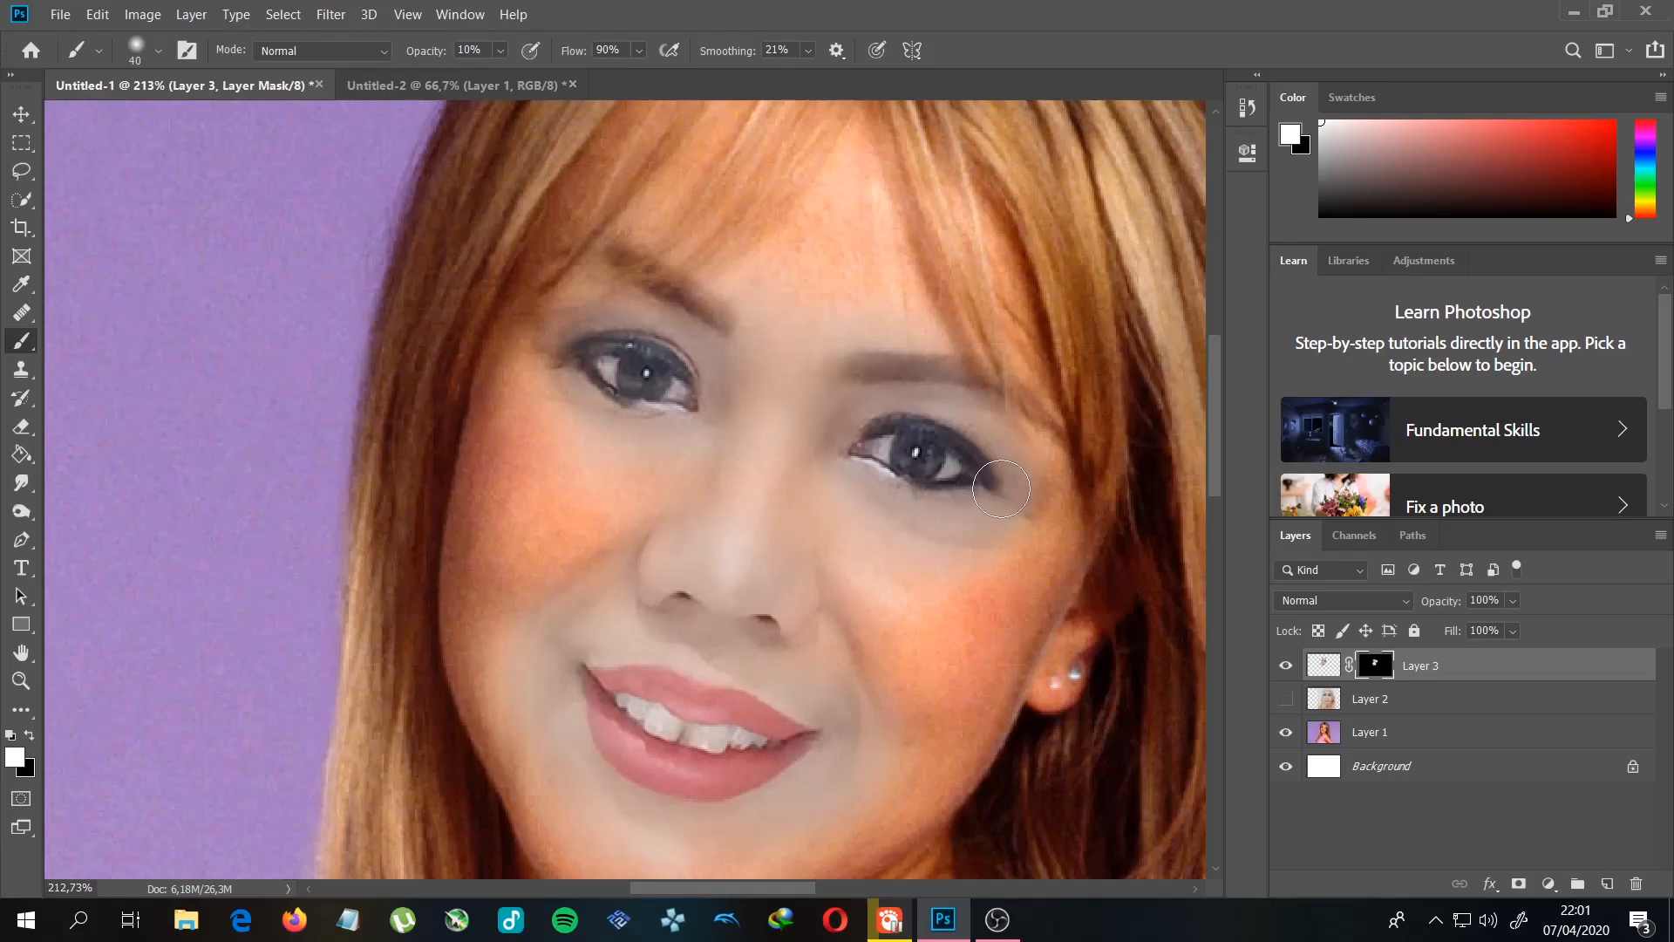
key("x")
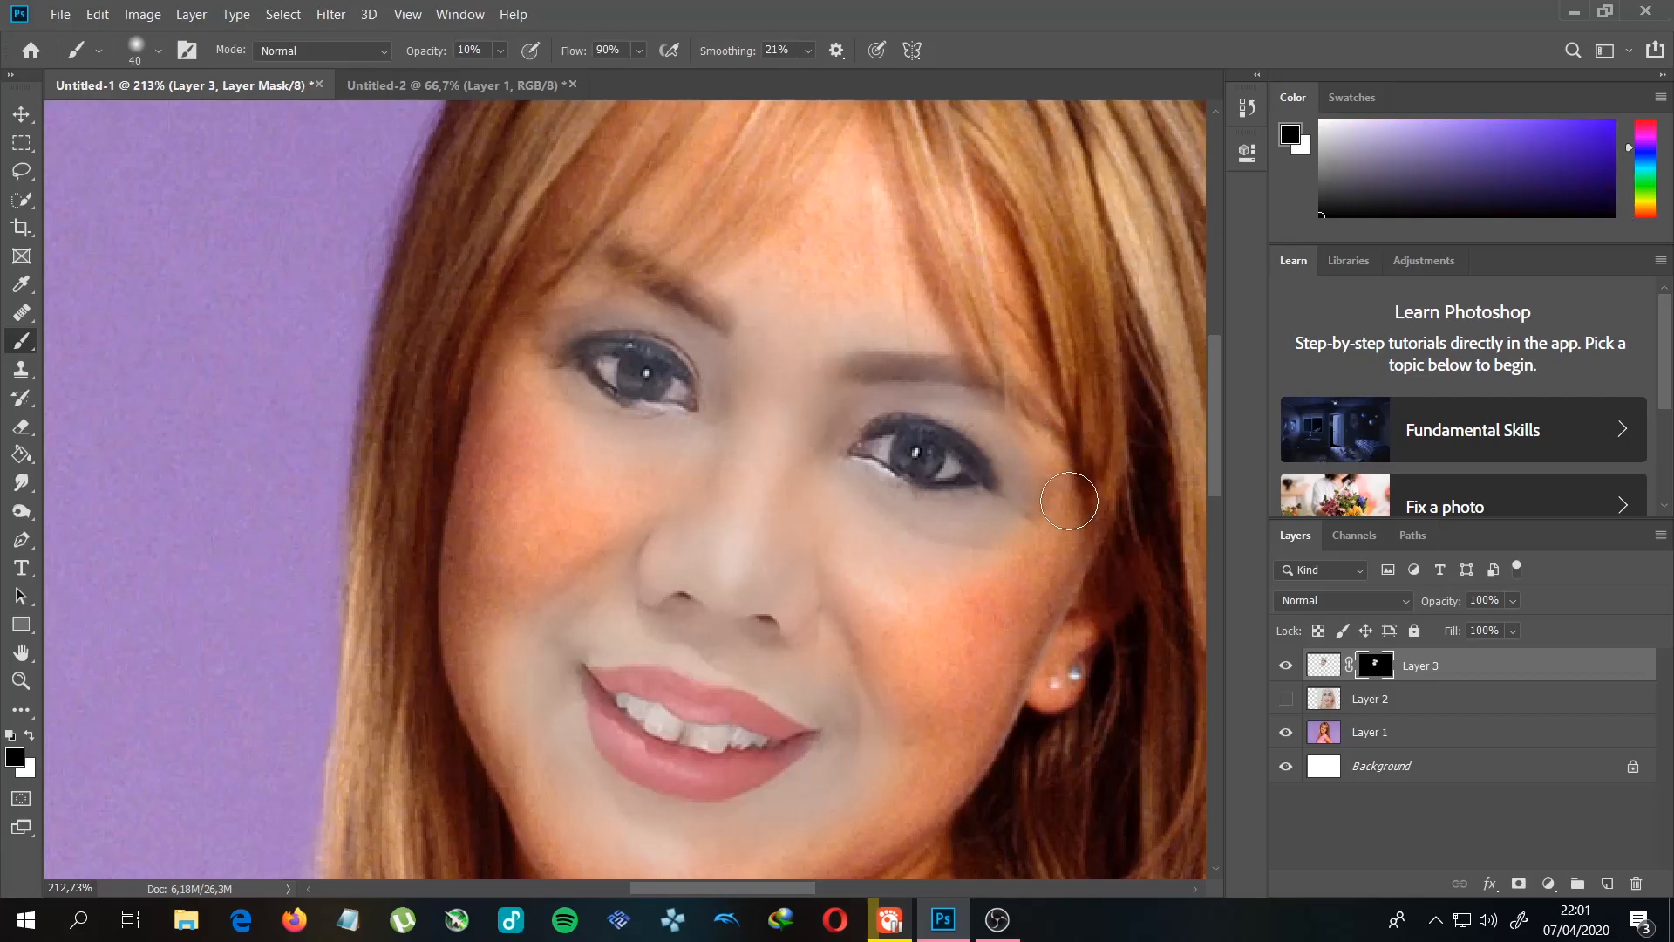
scroll(868, 654, "down", 5)
scroll(885, 689, "up", 4)
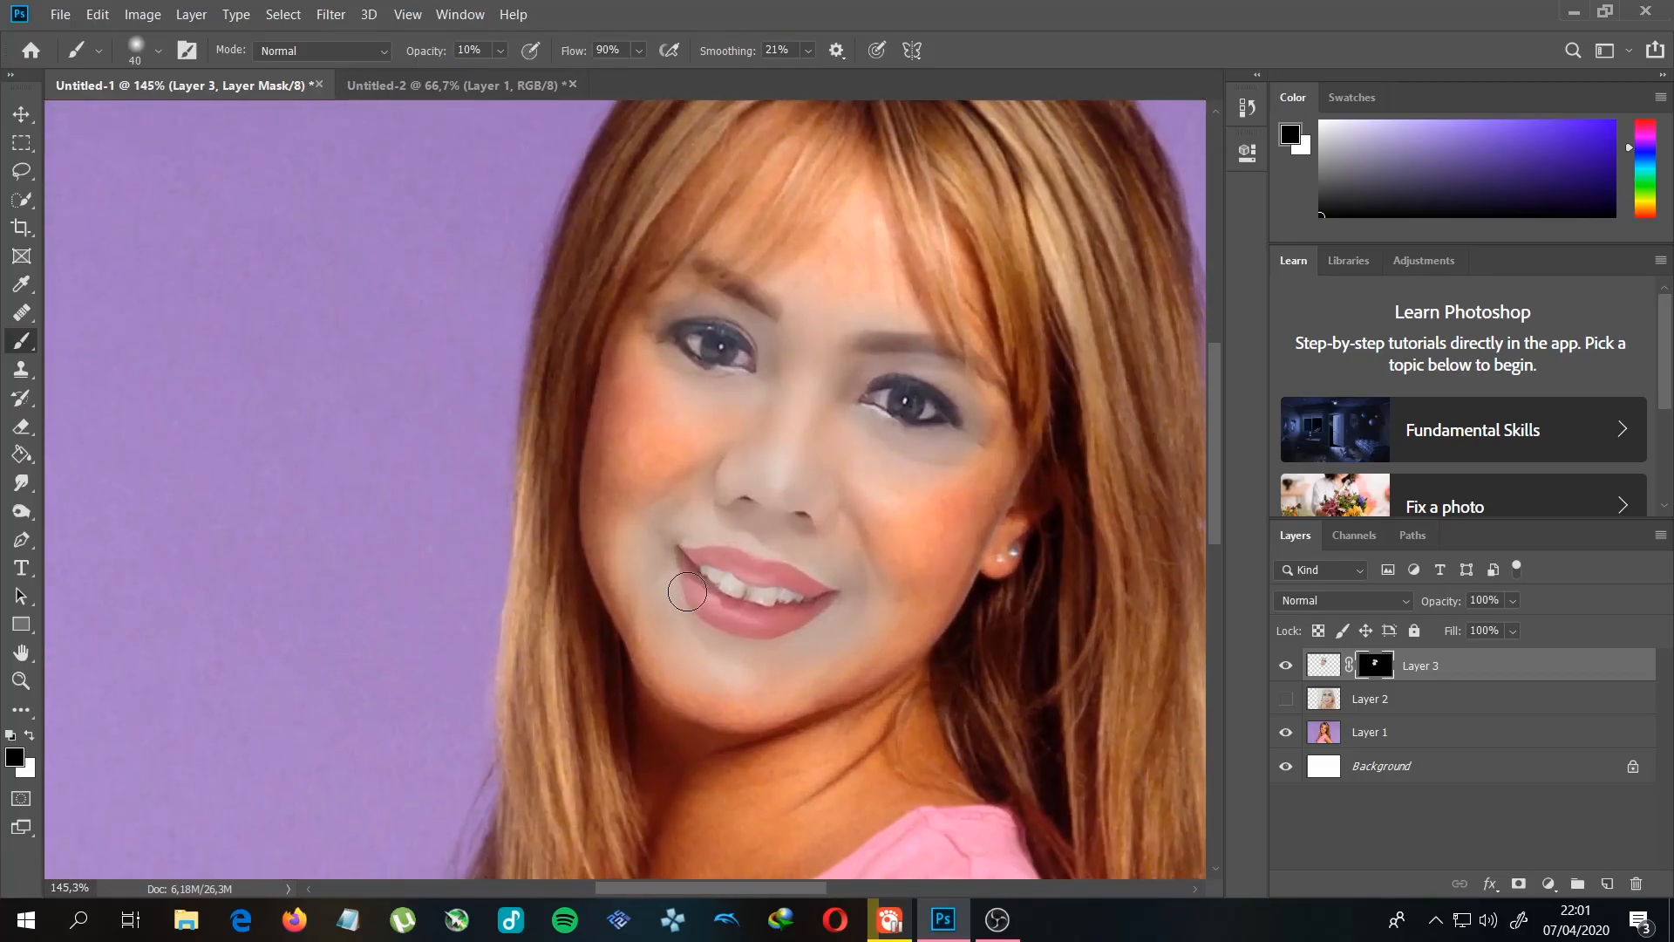
key("x")
key("x")
scroll(909, 513, "down", 1)
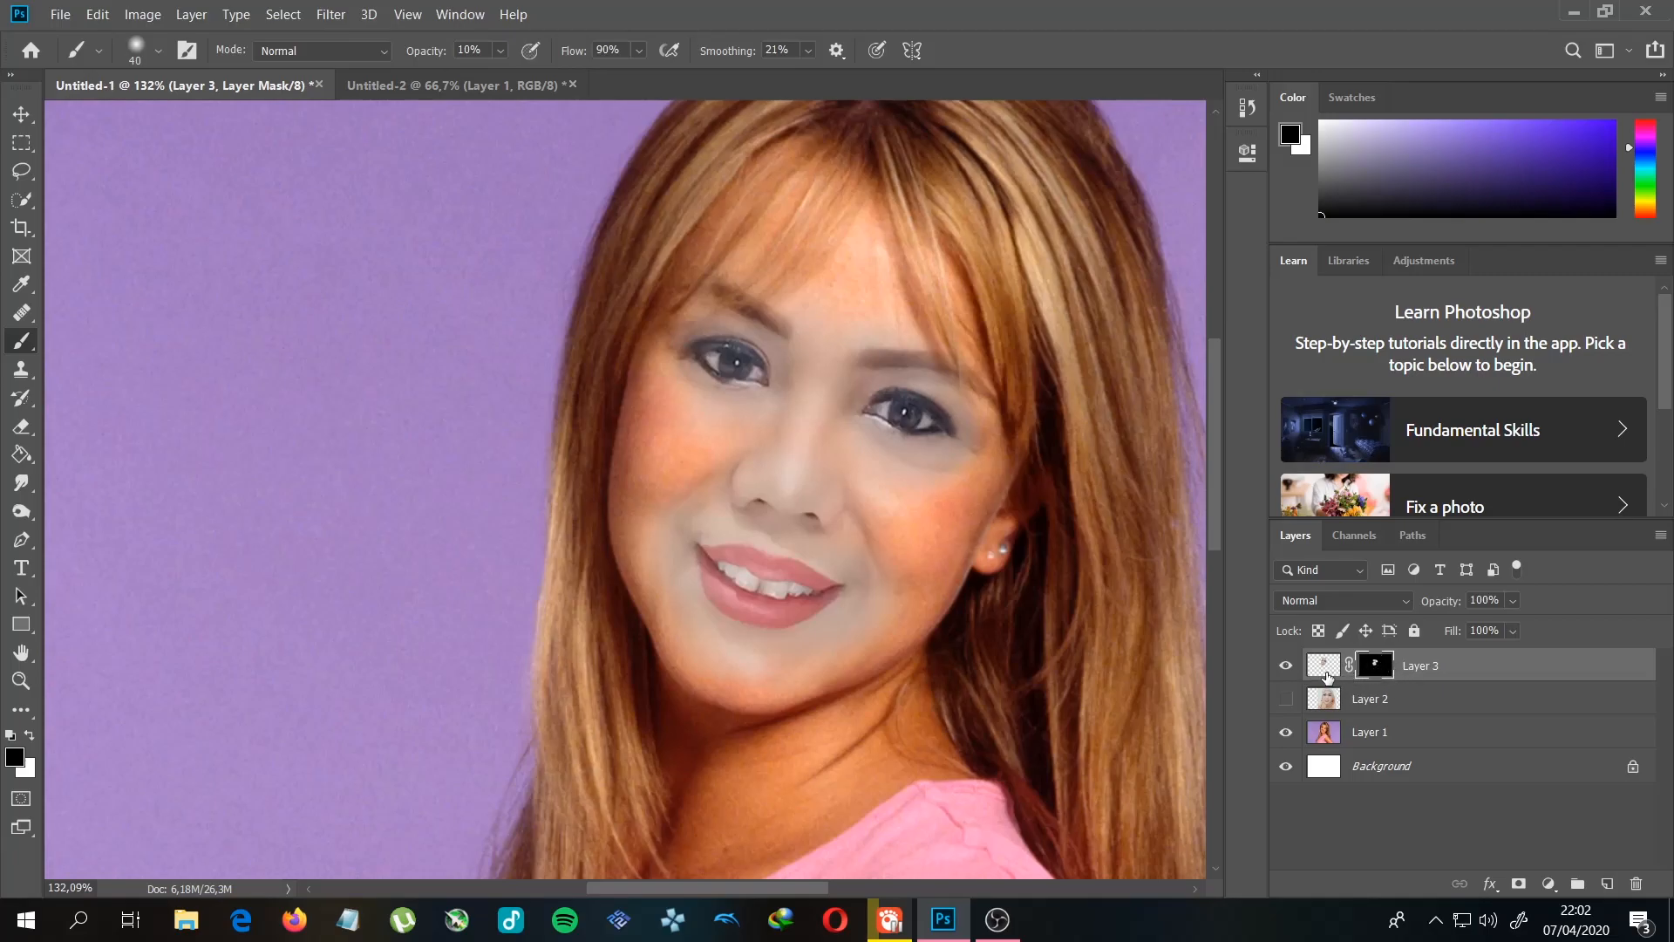
Step: Target Layer 3's image instead of its mask and set the brush to brown, size 80 and 100% opacity
left_click(1325, 672)
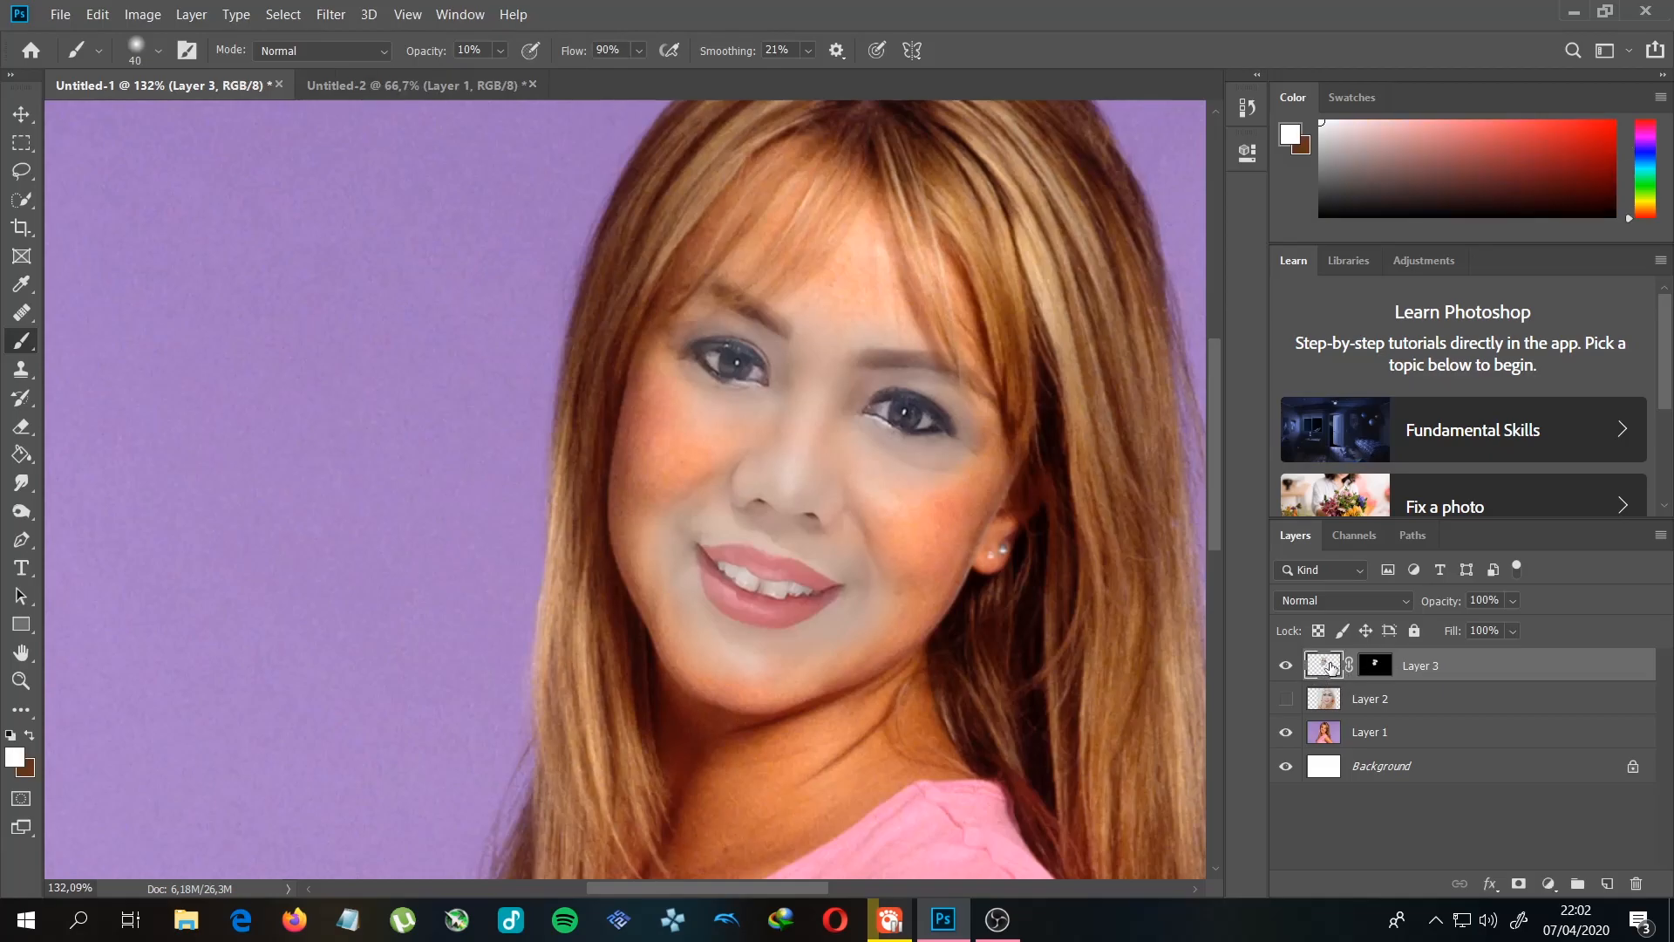
left_click(31, 738)
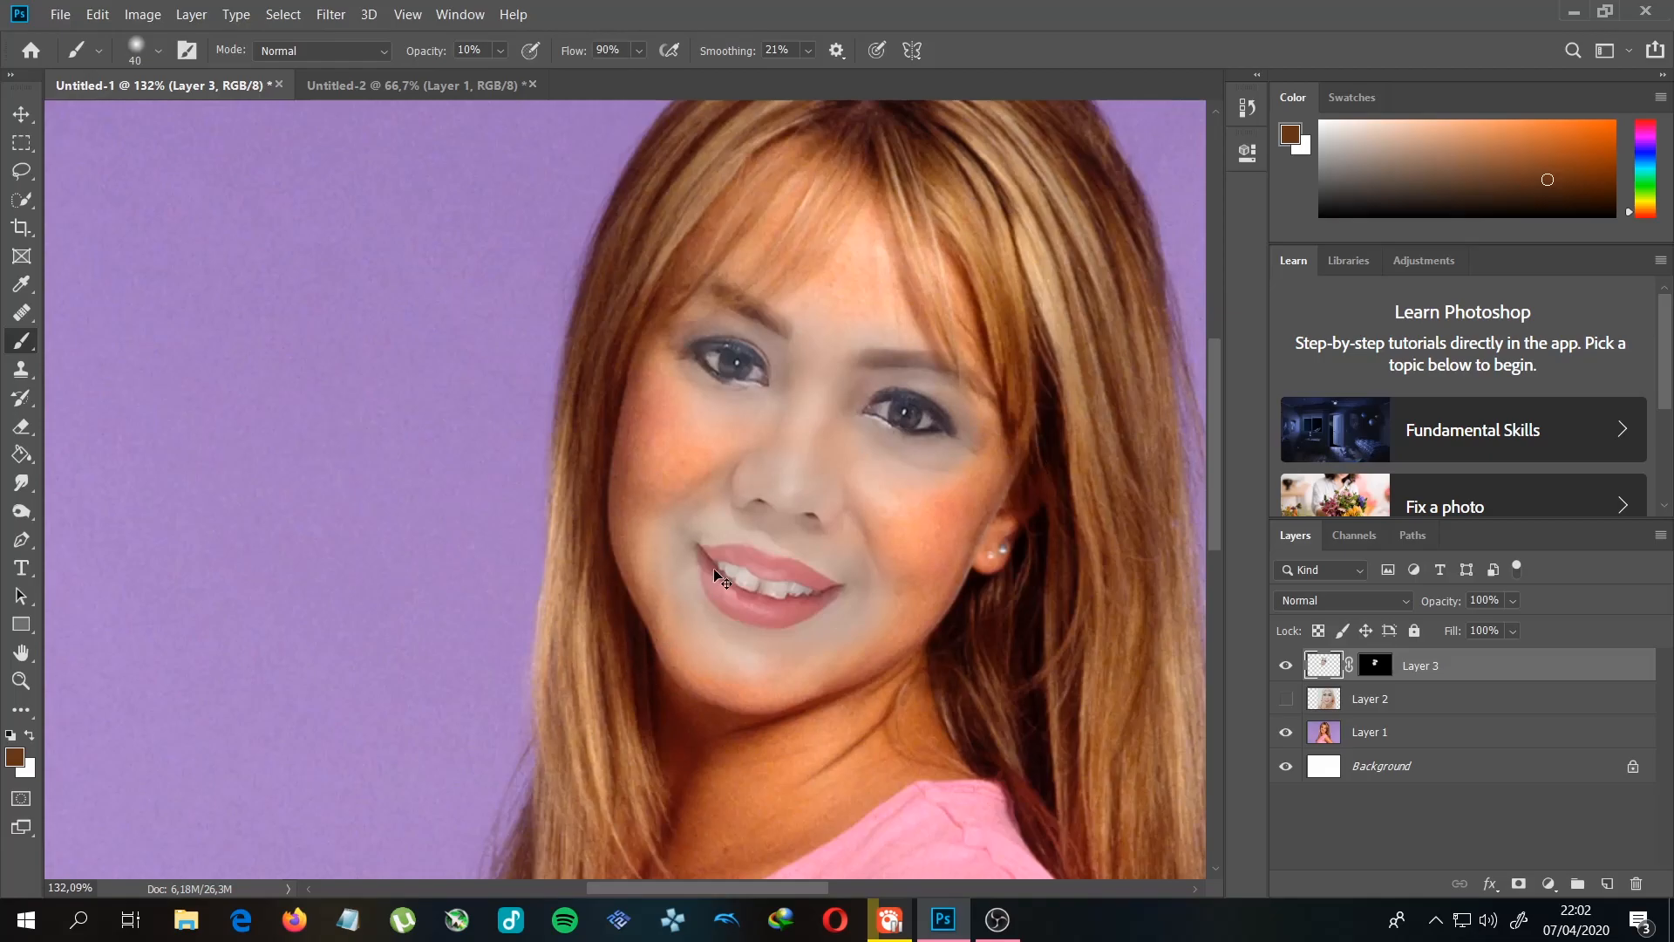
left_click(160, 52)
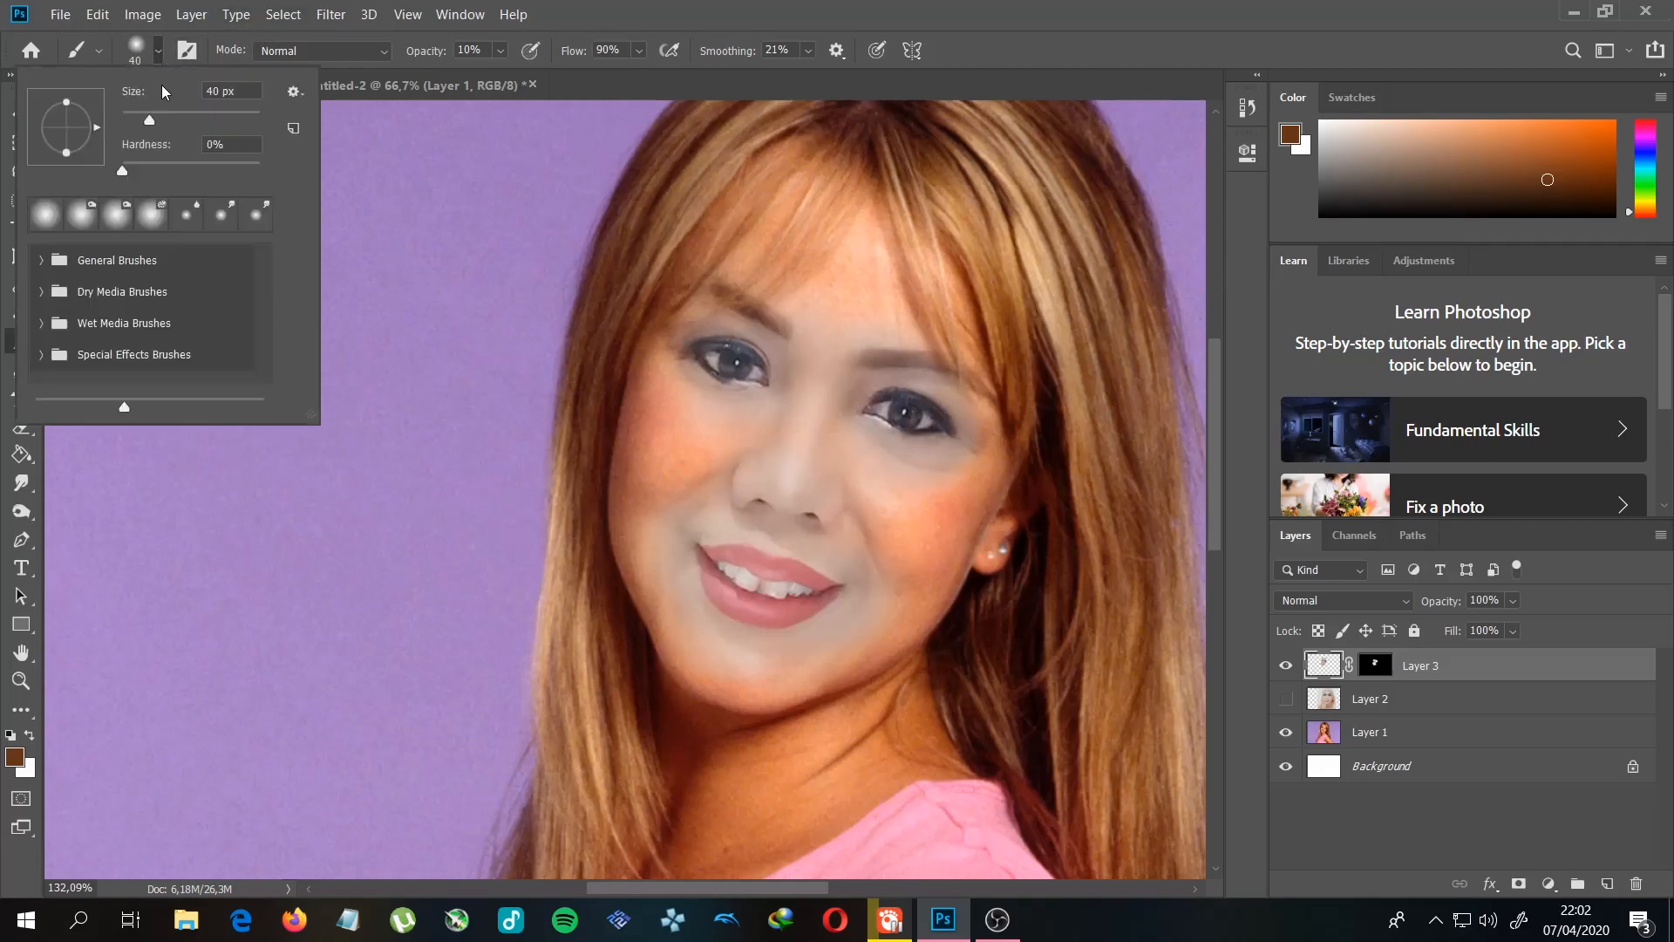
left_click(501, 50)
left_click(501, 50)
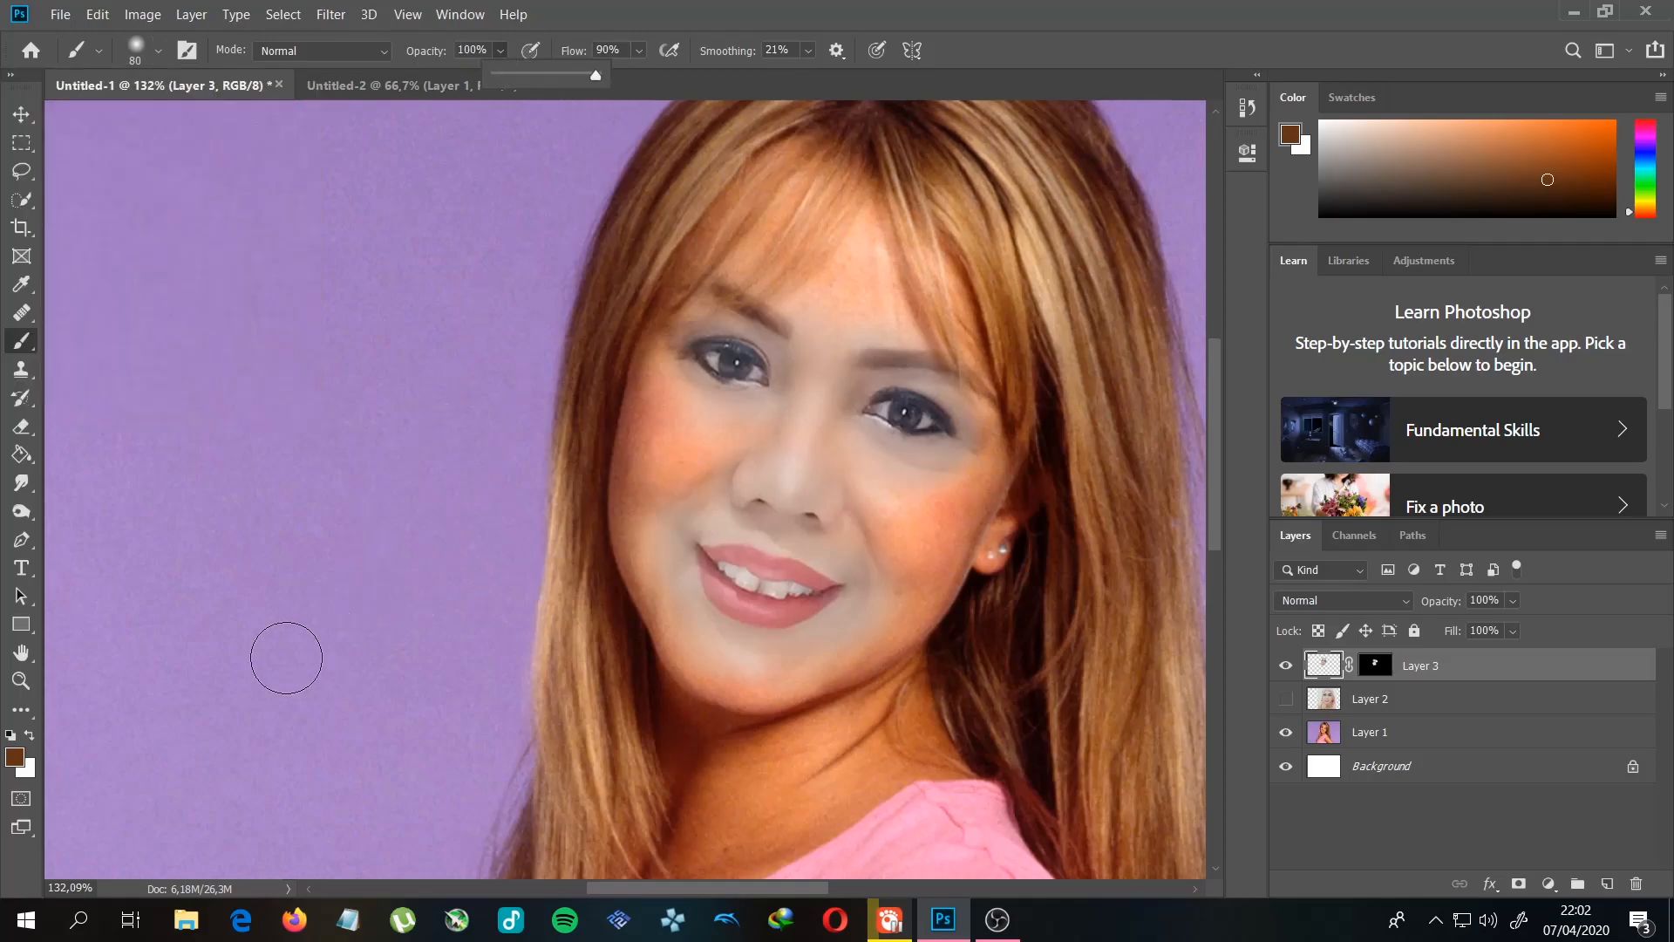
Step: Try painting brown strokes on Layer 3's image across the purple background and the masked face area
left_click(580, 473)
mouse_move(724, 397)
left_mouse_down()
mouse_move(929, 346)
mouse_move(1038, 298)
mouse_move(741, 469)
mouse_move(581, 412)
mouse_move(759, 241)
mouse_move(937, 361)
mouse_move(1007, 386)
mouse_move(781, 693)
mouse_move(863, 663)
left_mouse_up()
key("ctrl+z")
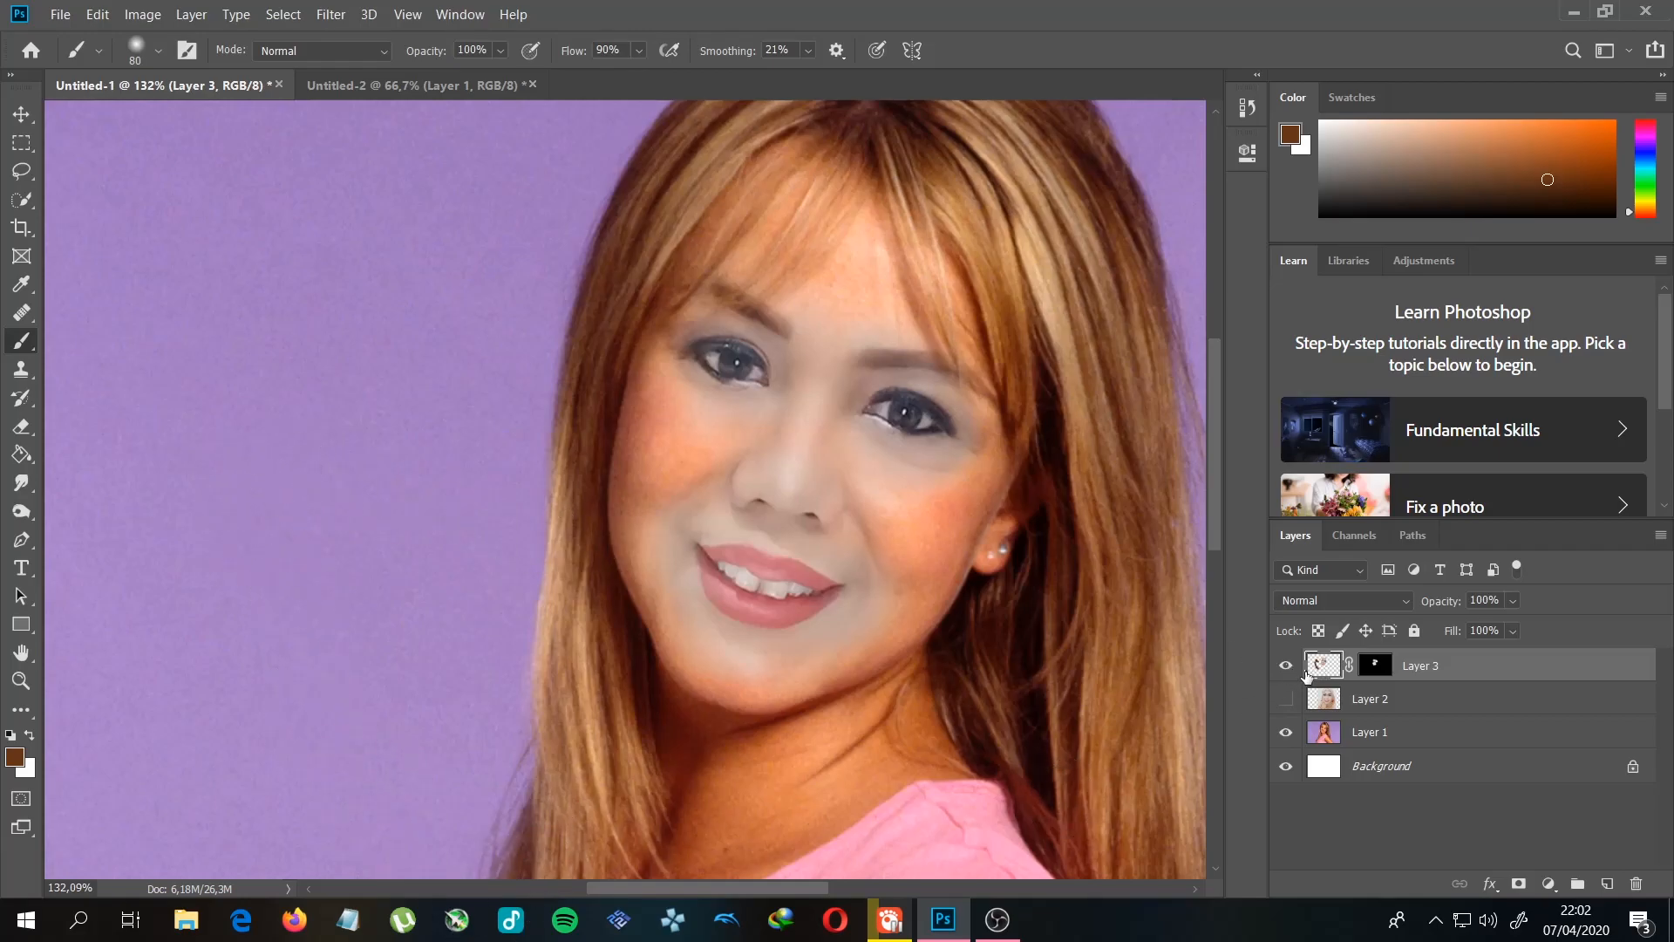
Step: Try moving Layer 3's mask to Layer 2, and undo the move together with the brown strokes
left_click(1376, 666)
right_click(1380, 668)
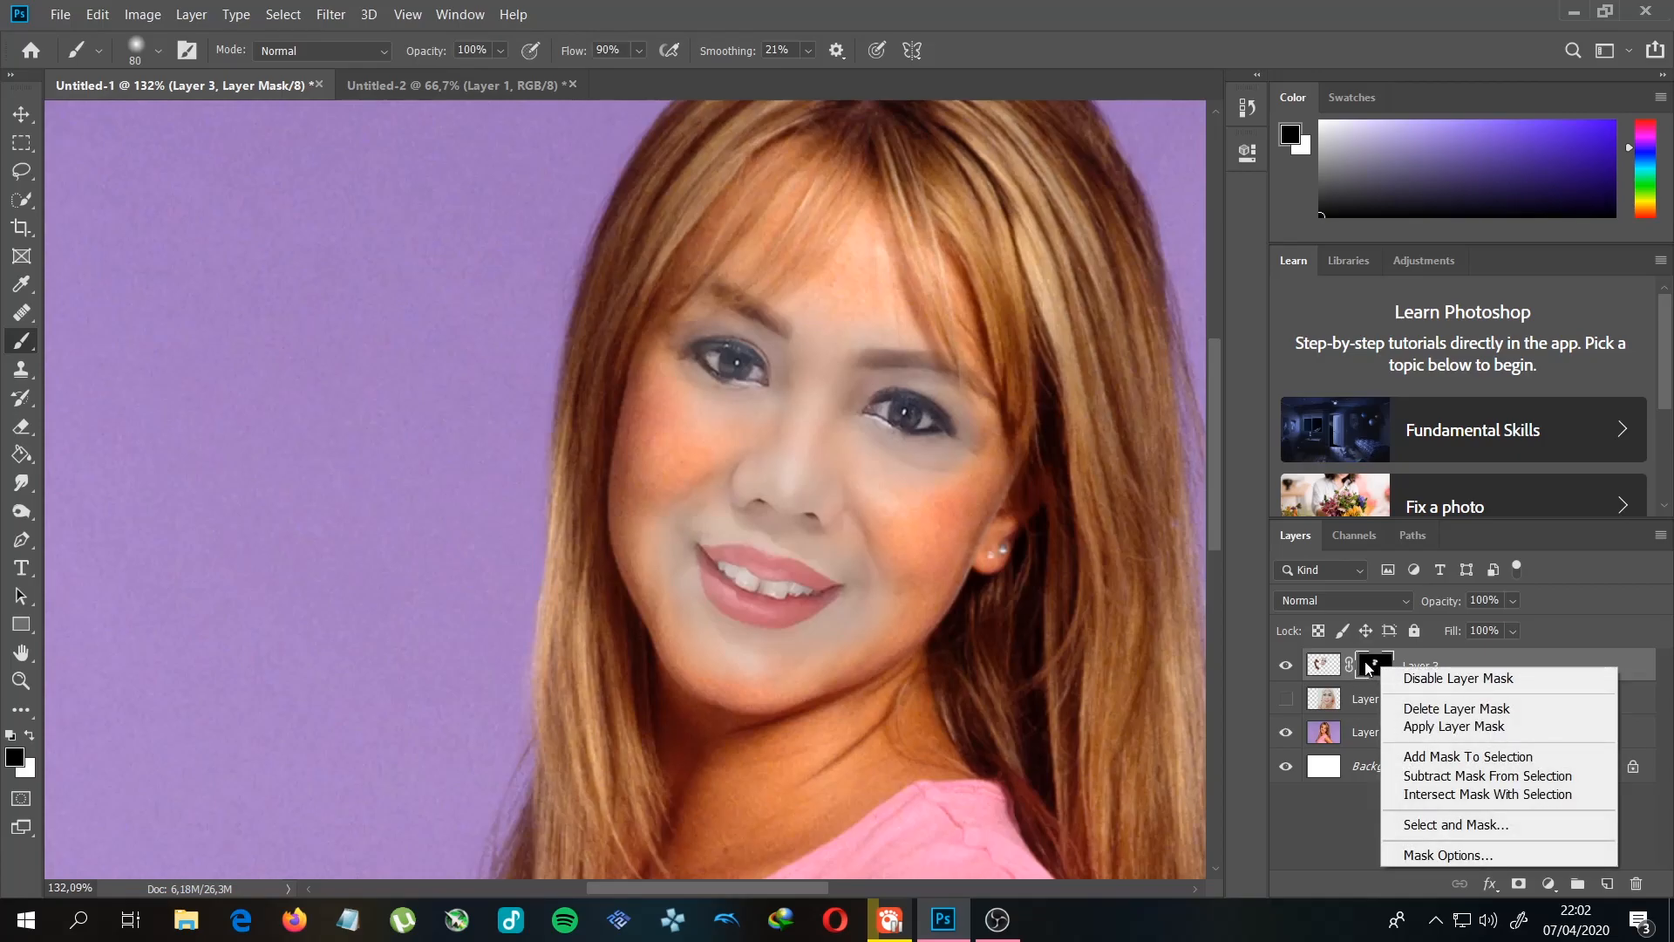
left_click(1337, 670)
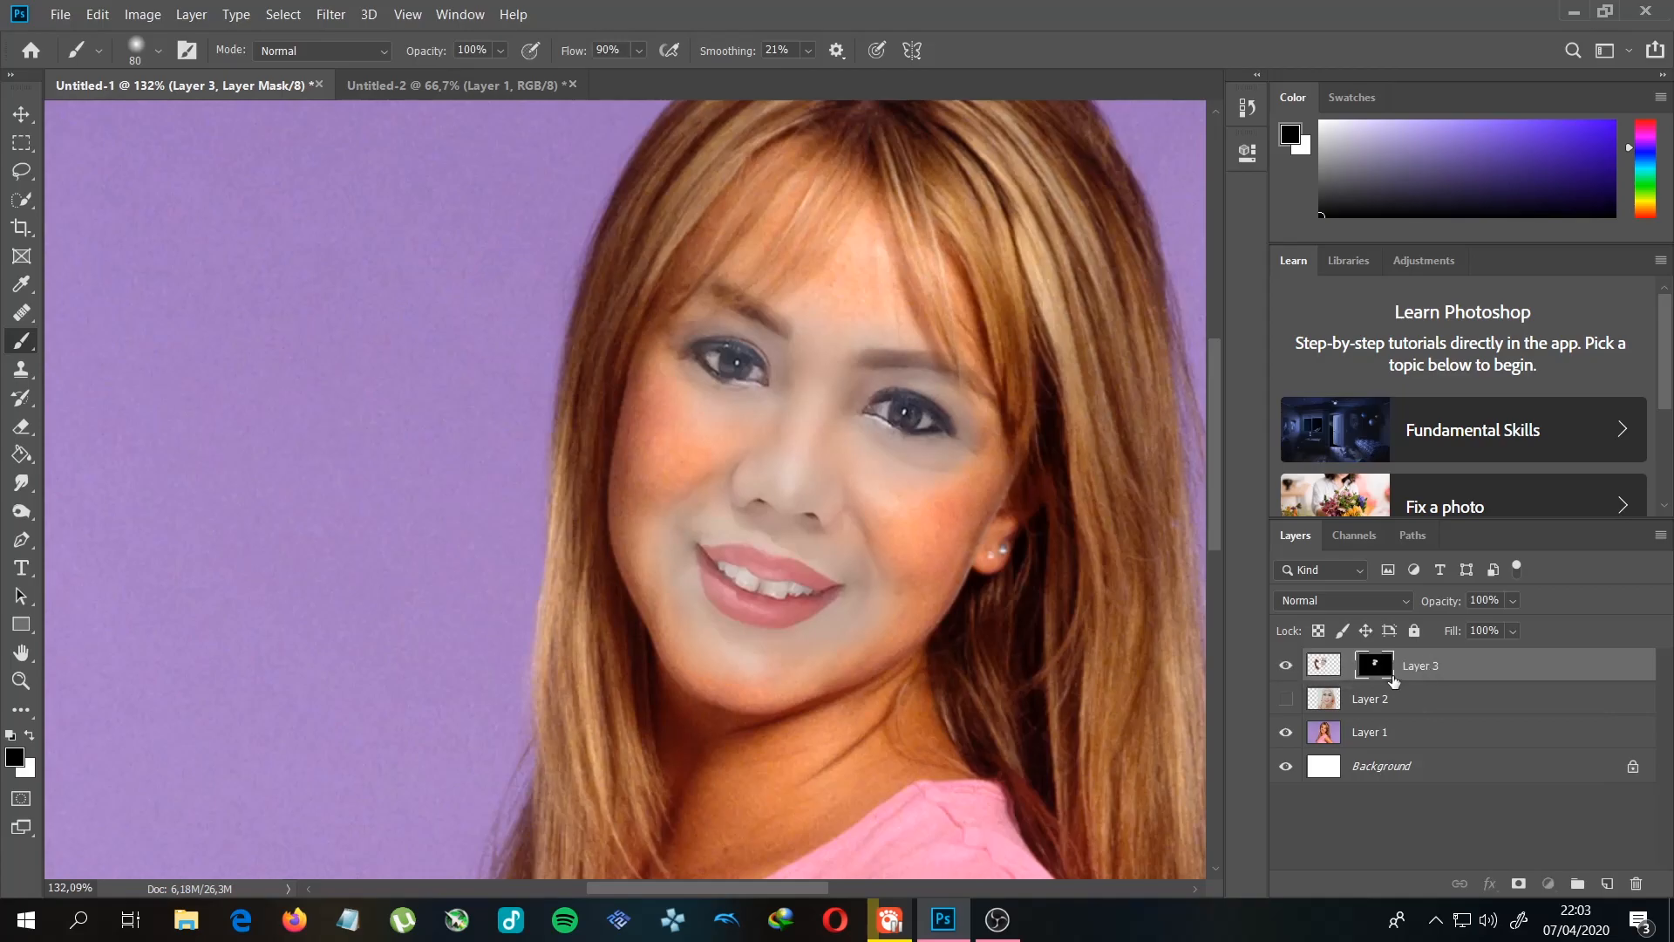
mouse_move(1375, 667)
left_mouse_down()
mouse_move(1347, 679)
mouse_move(1395, 679)
mouse_move(1375, 679)
mouse_move(1392, 679)
mouse_move(1381, 722)
left_mouse_up()
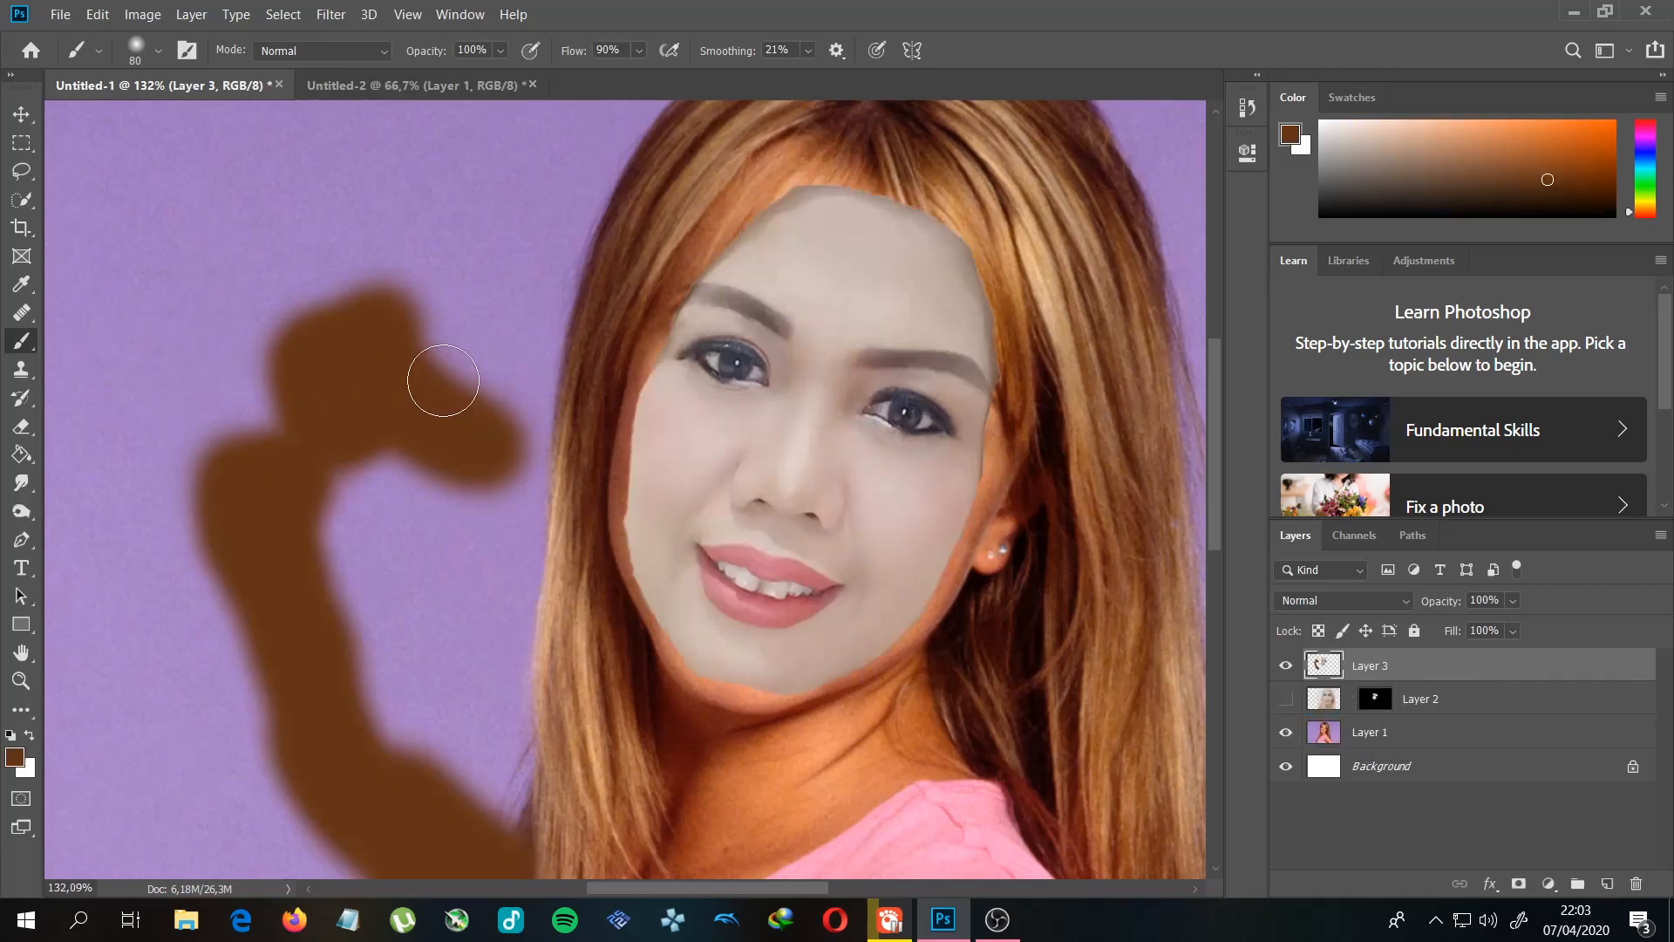
key("ctrl+z")
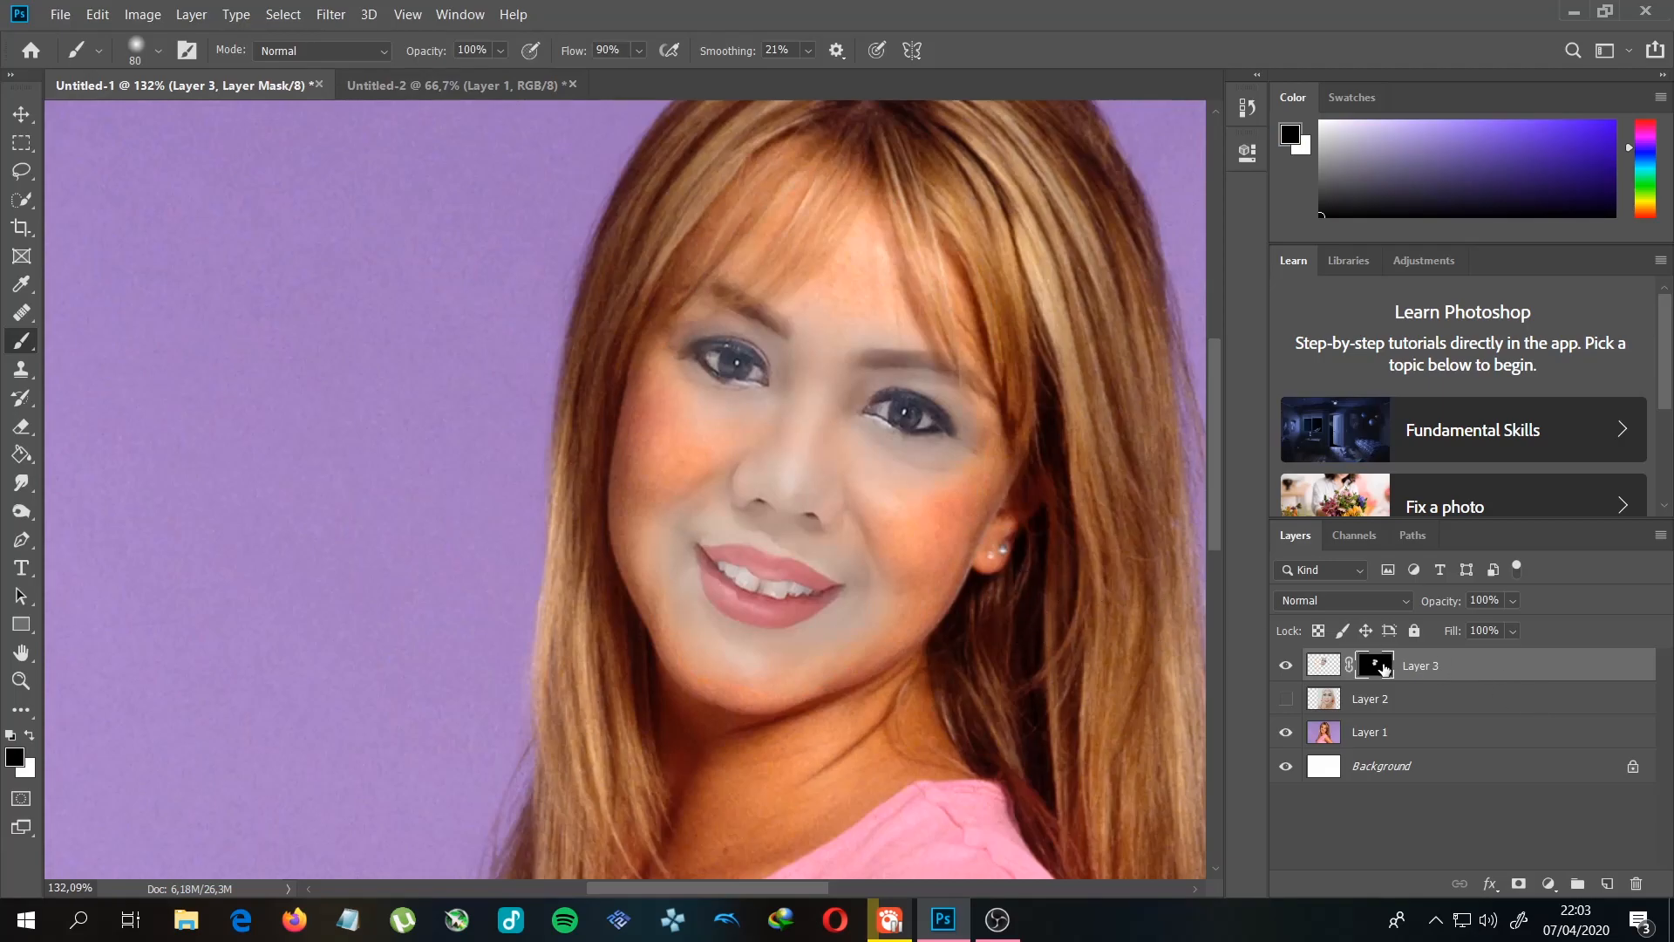
Step: Disable Layer 3's layer mask to show the whole face cutout, and enable the mask again
right_click(1385, 668)
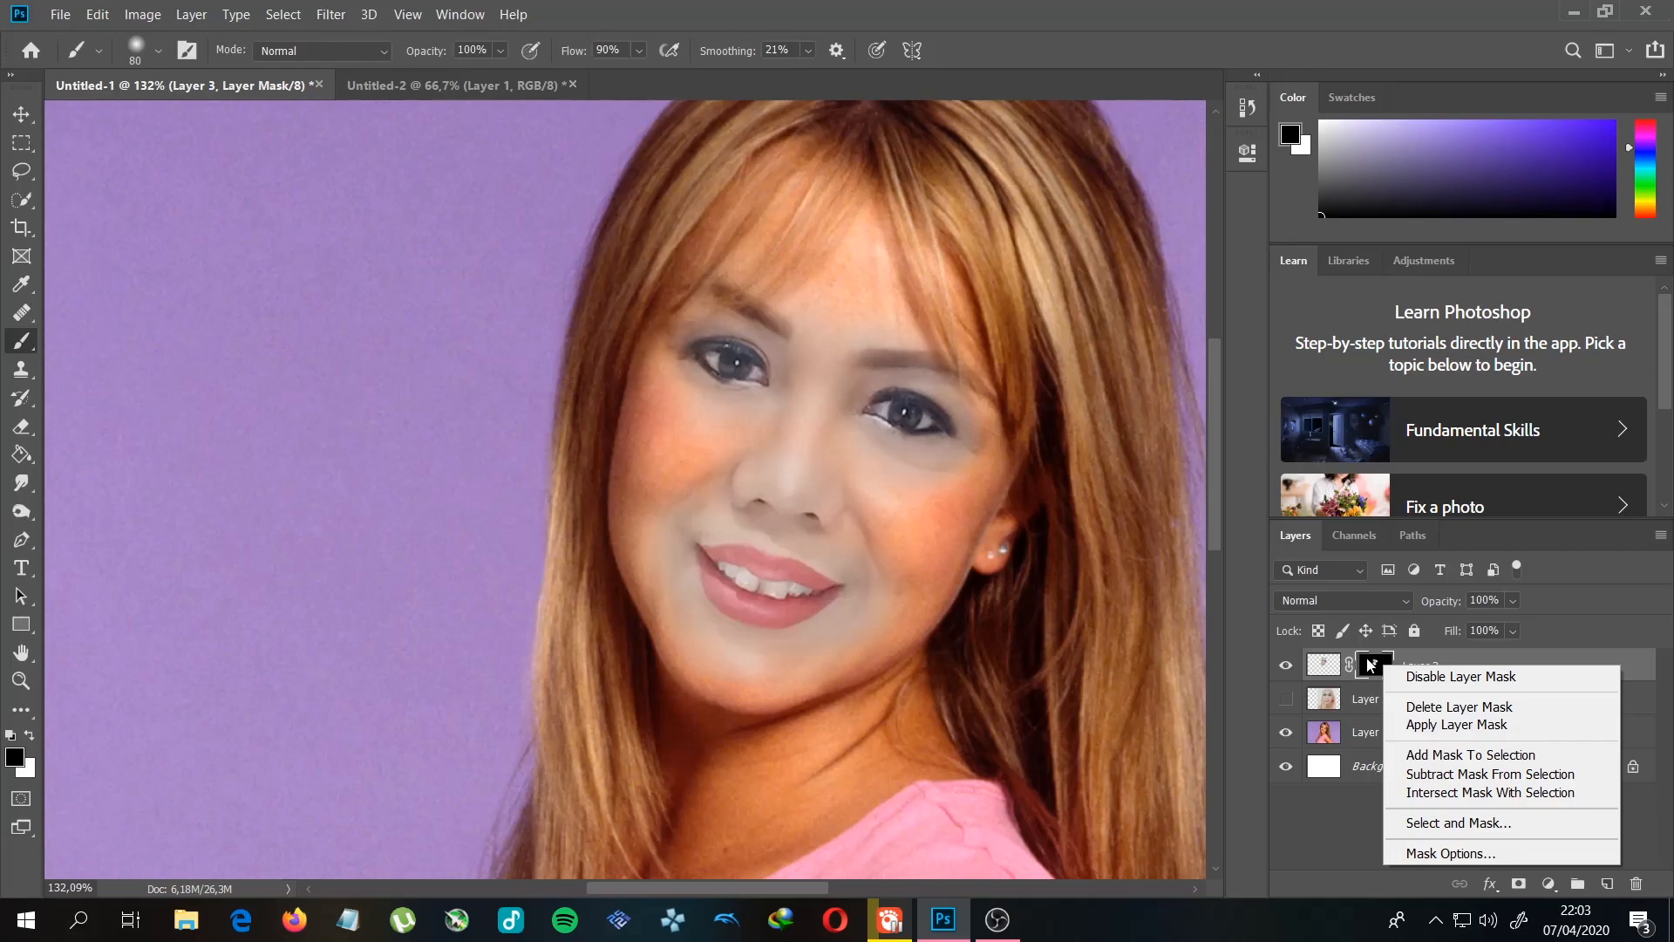
left_click(1410, 678)
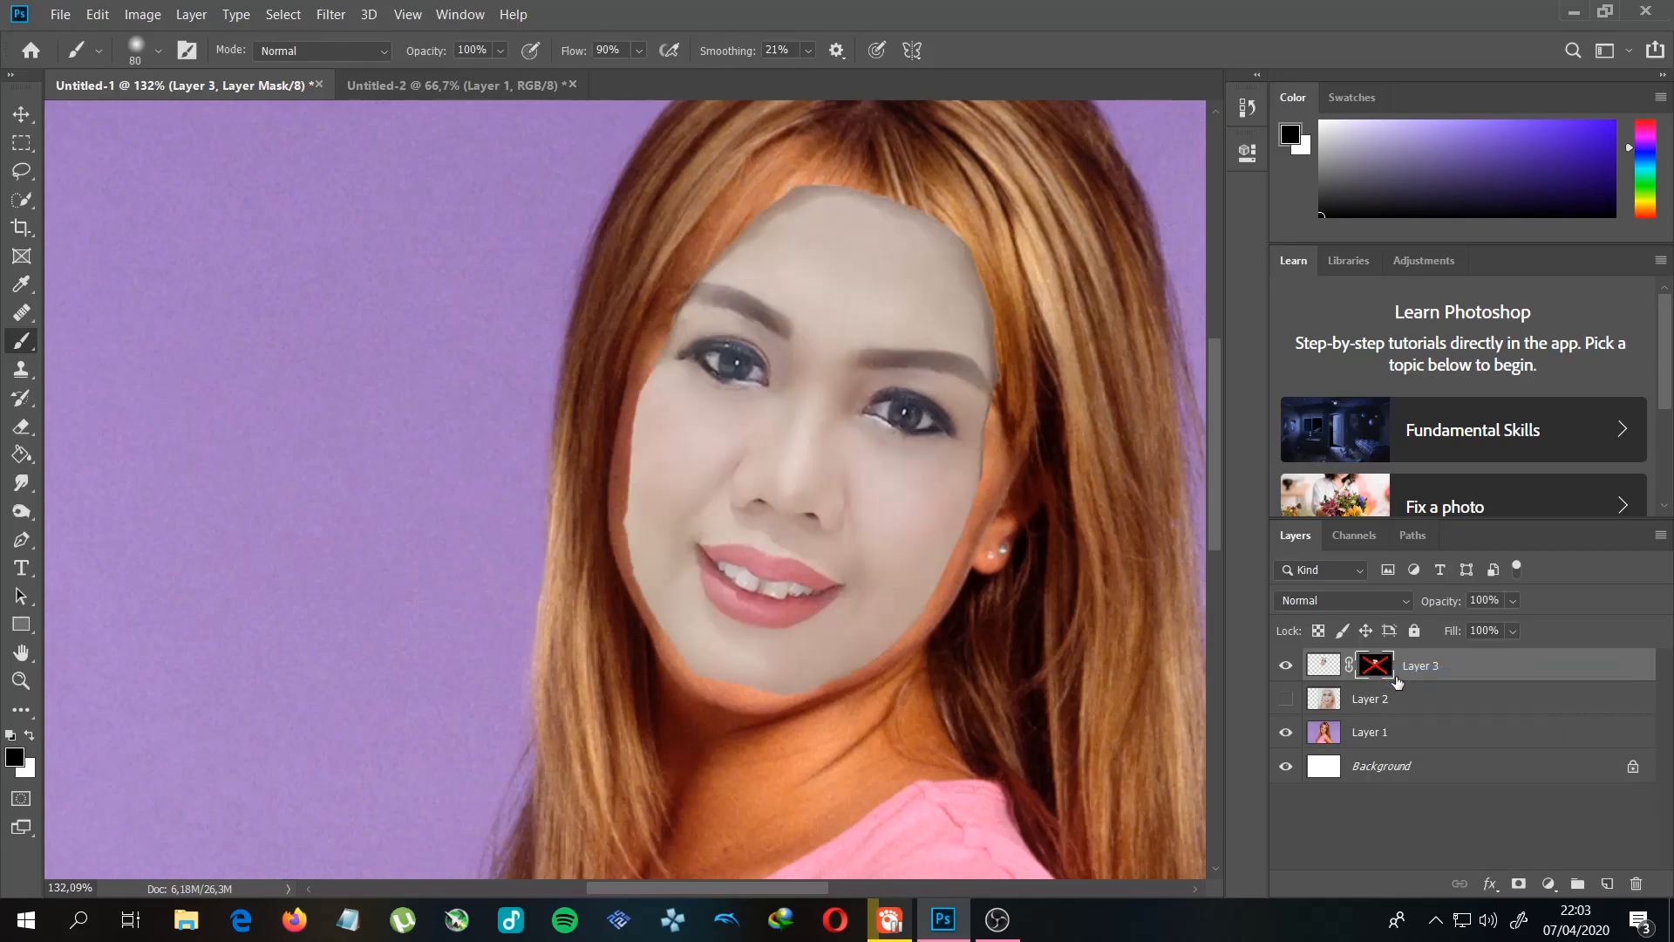
right_click(1374, 667)
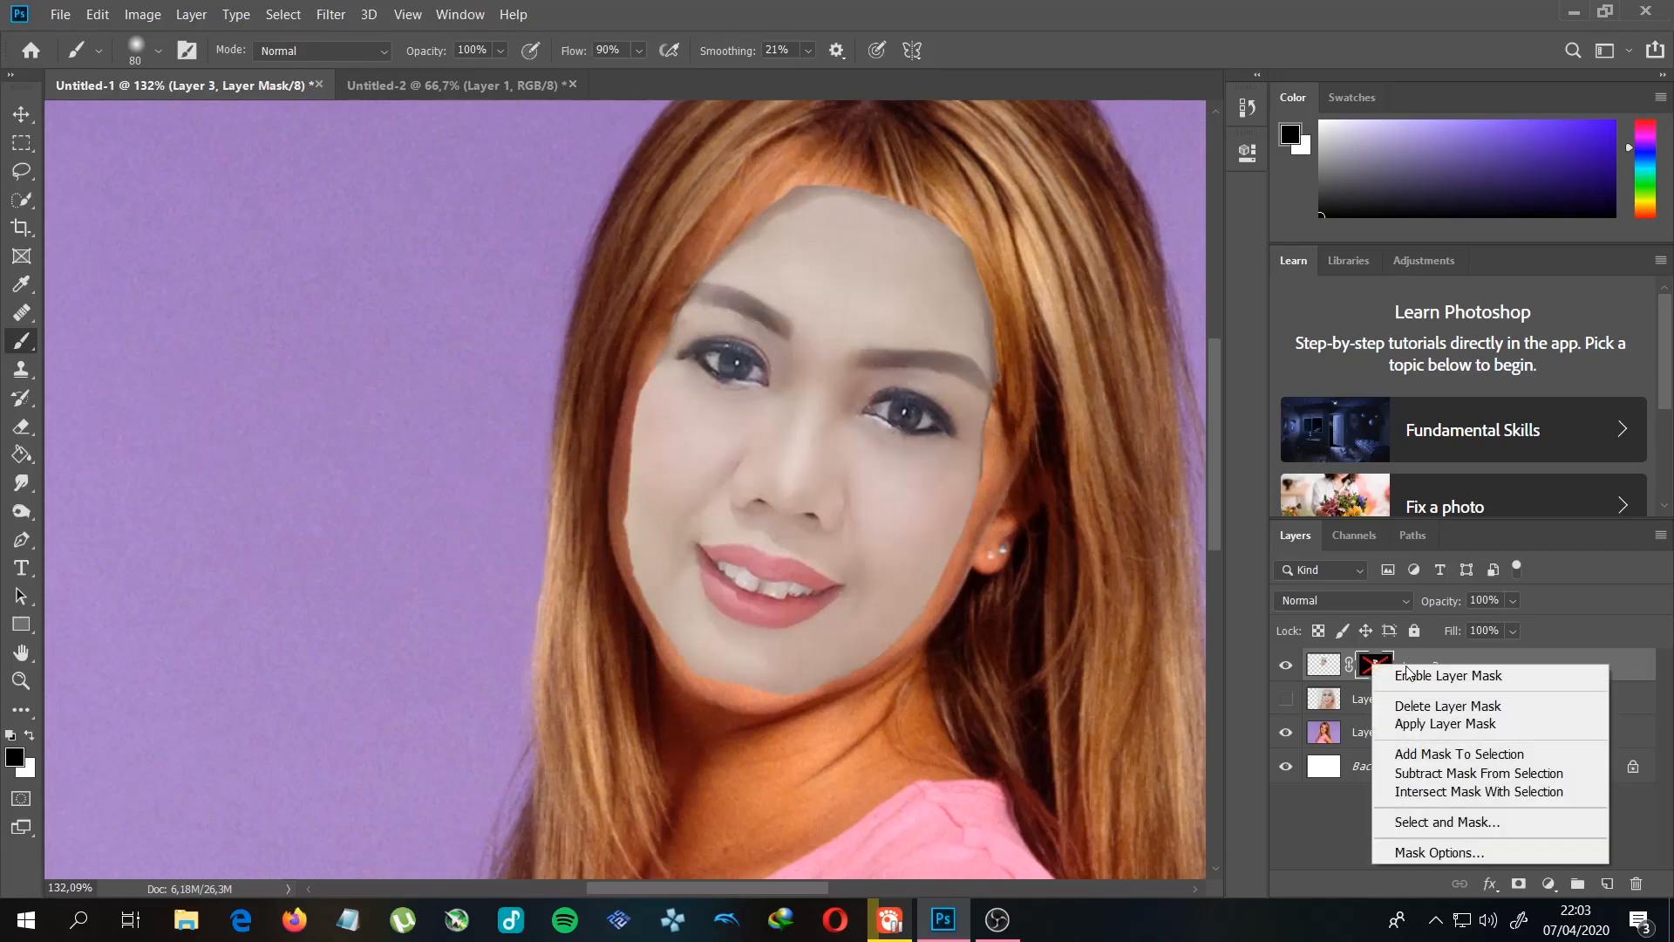
left_click(1407, 673)
Step: Try applying Layer 3's mask and painting brown strokes on the layer, and undo everything back to the editable mask
right_click(1377, 664)
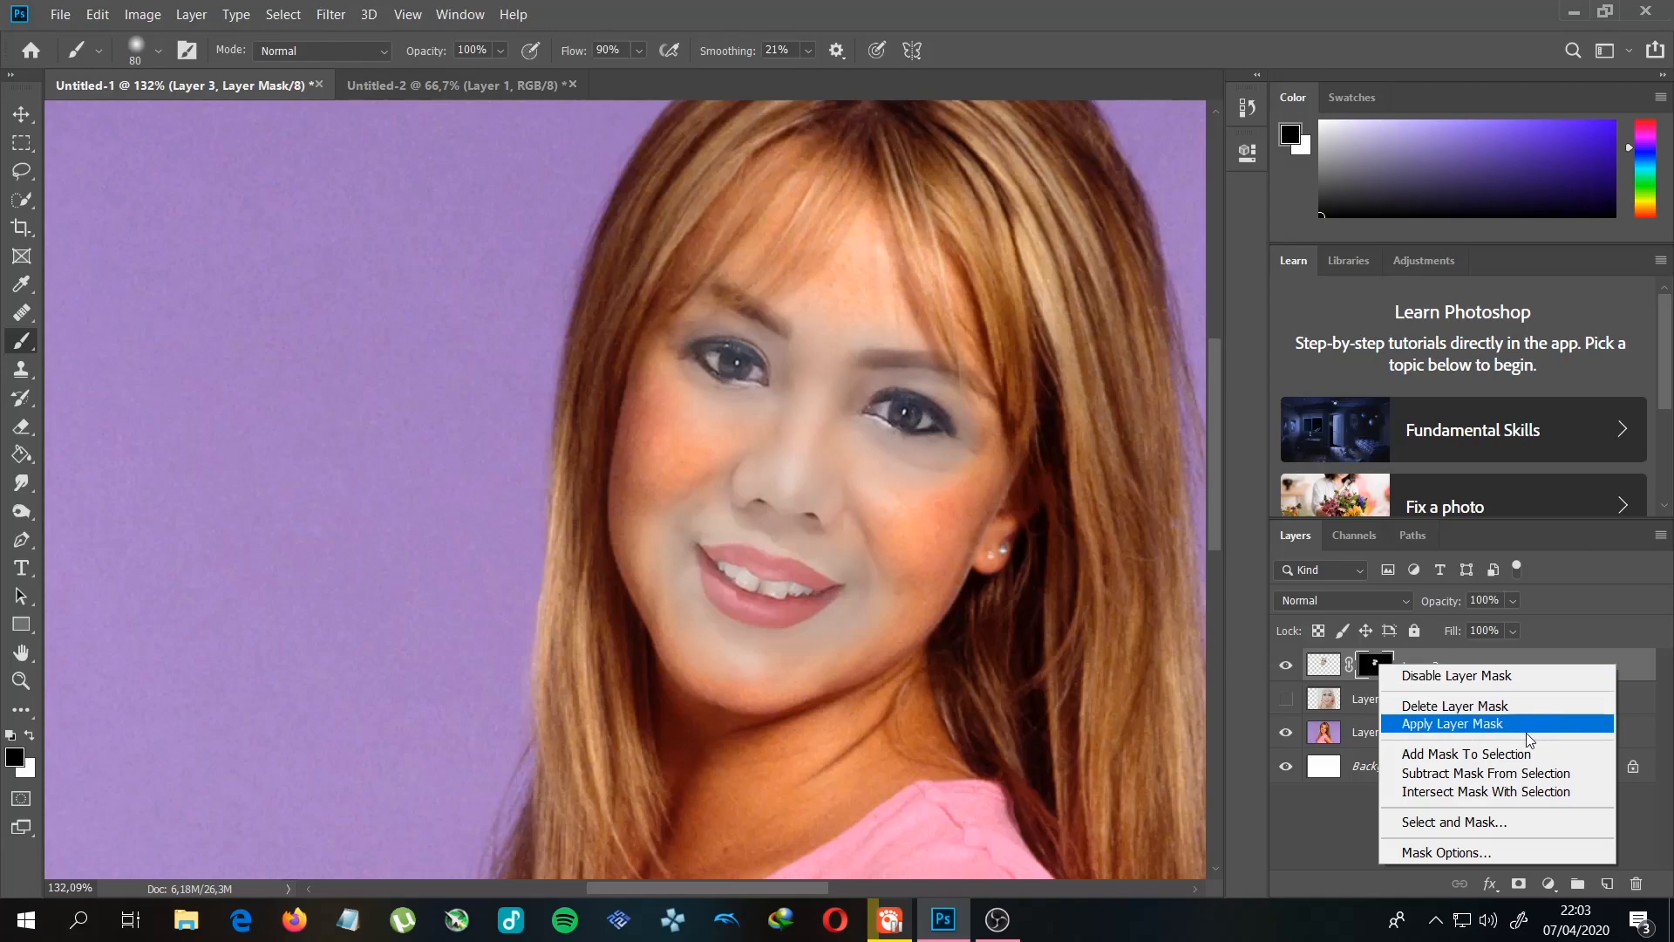
left_click(1488, 724)
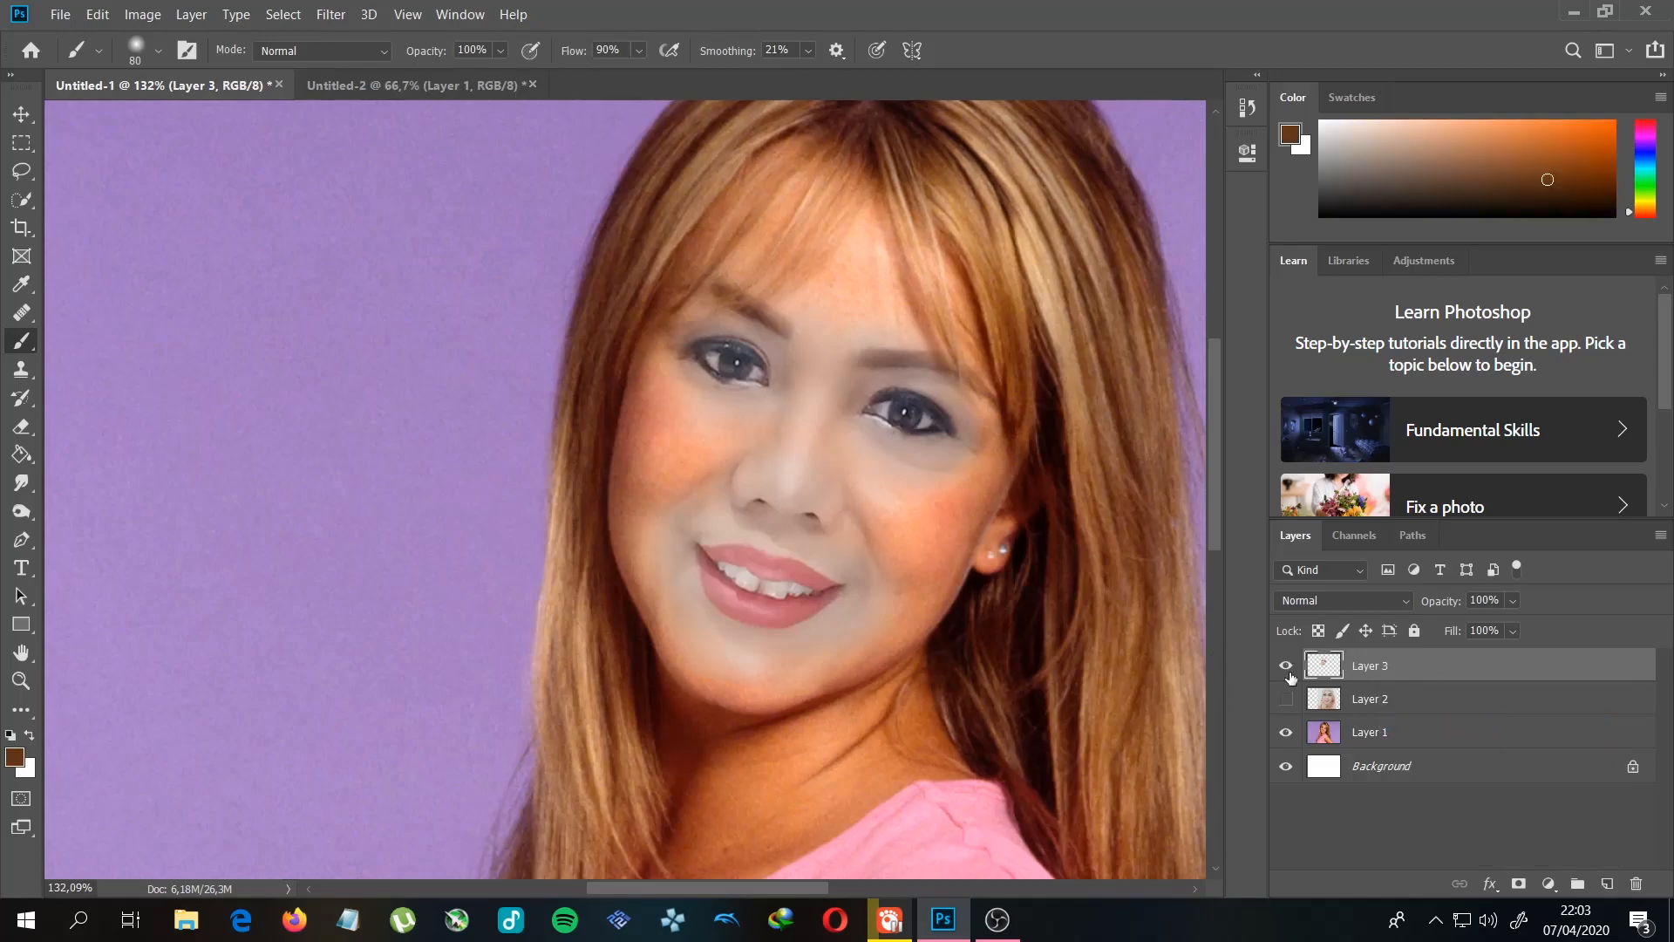
left_click_drag(390, 583, 658, 197)
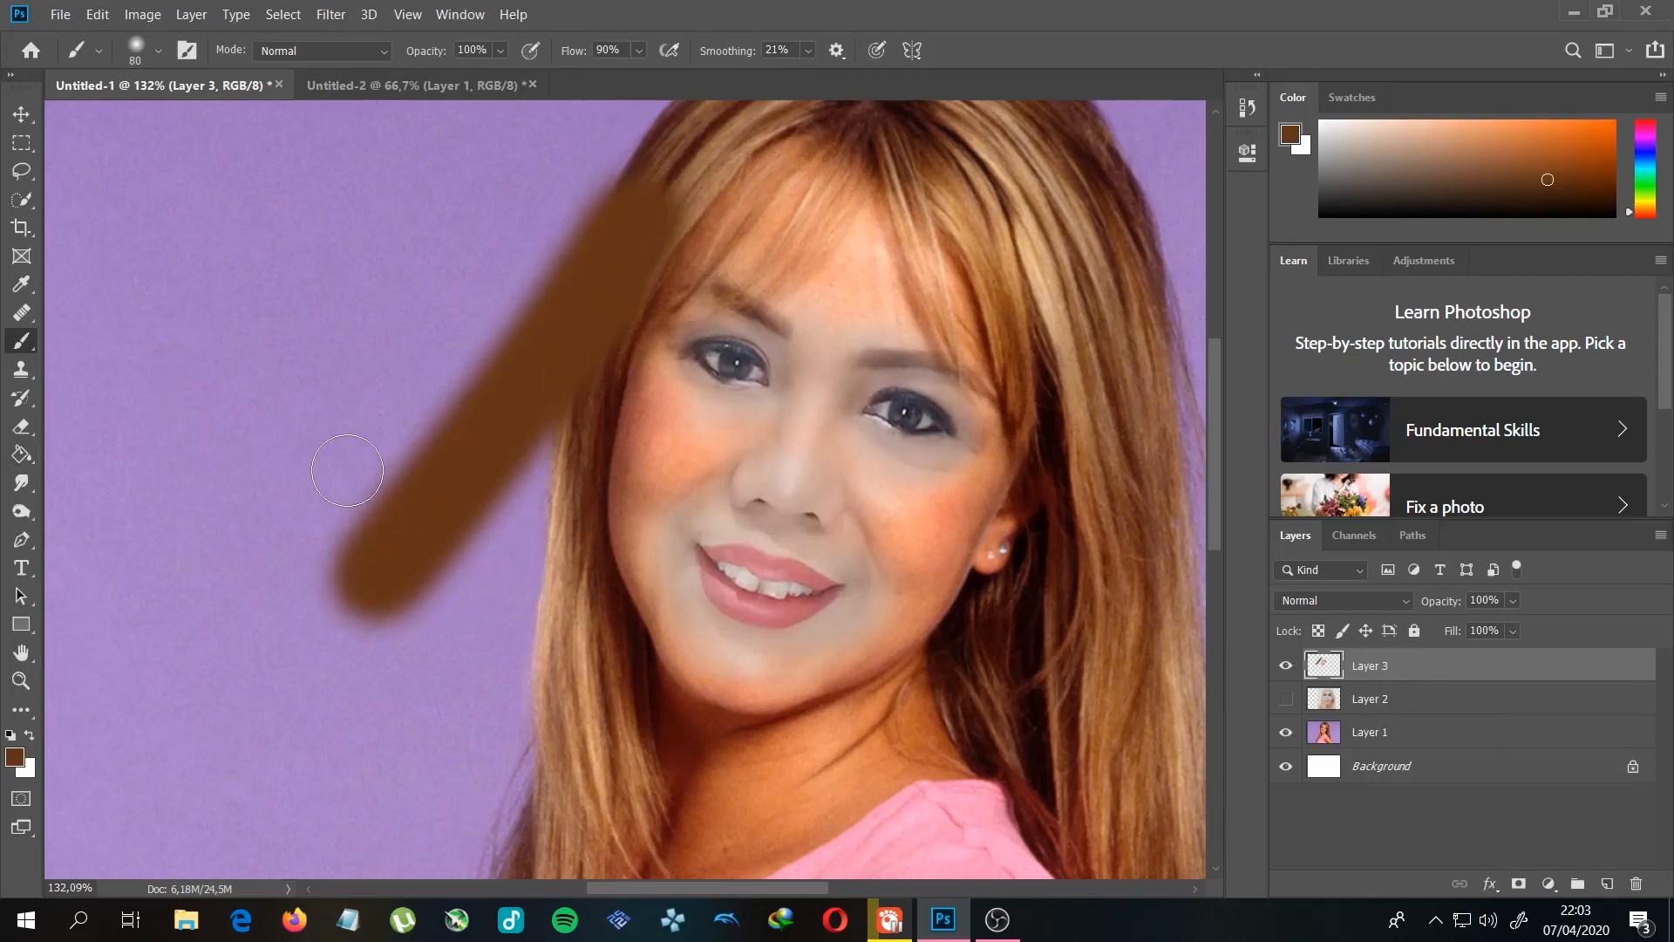
left_click_drag(366, 475, 479, 218)
key("ctrl+z")
key("ctrl+z")
key("ctrl+z")
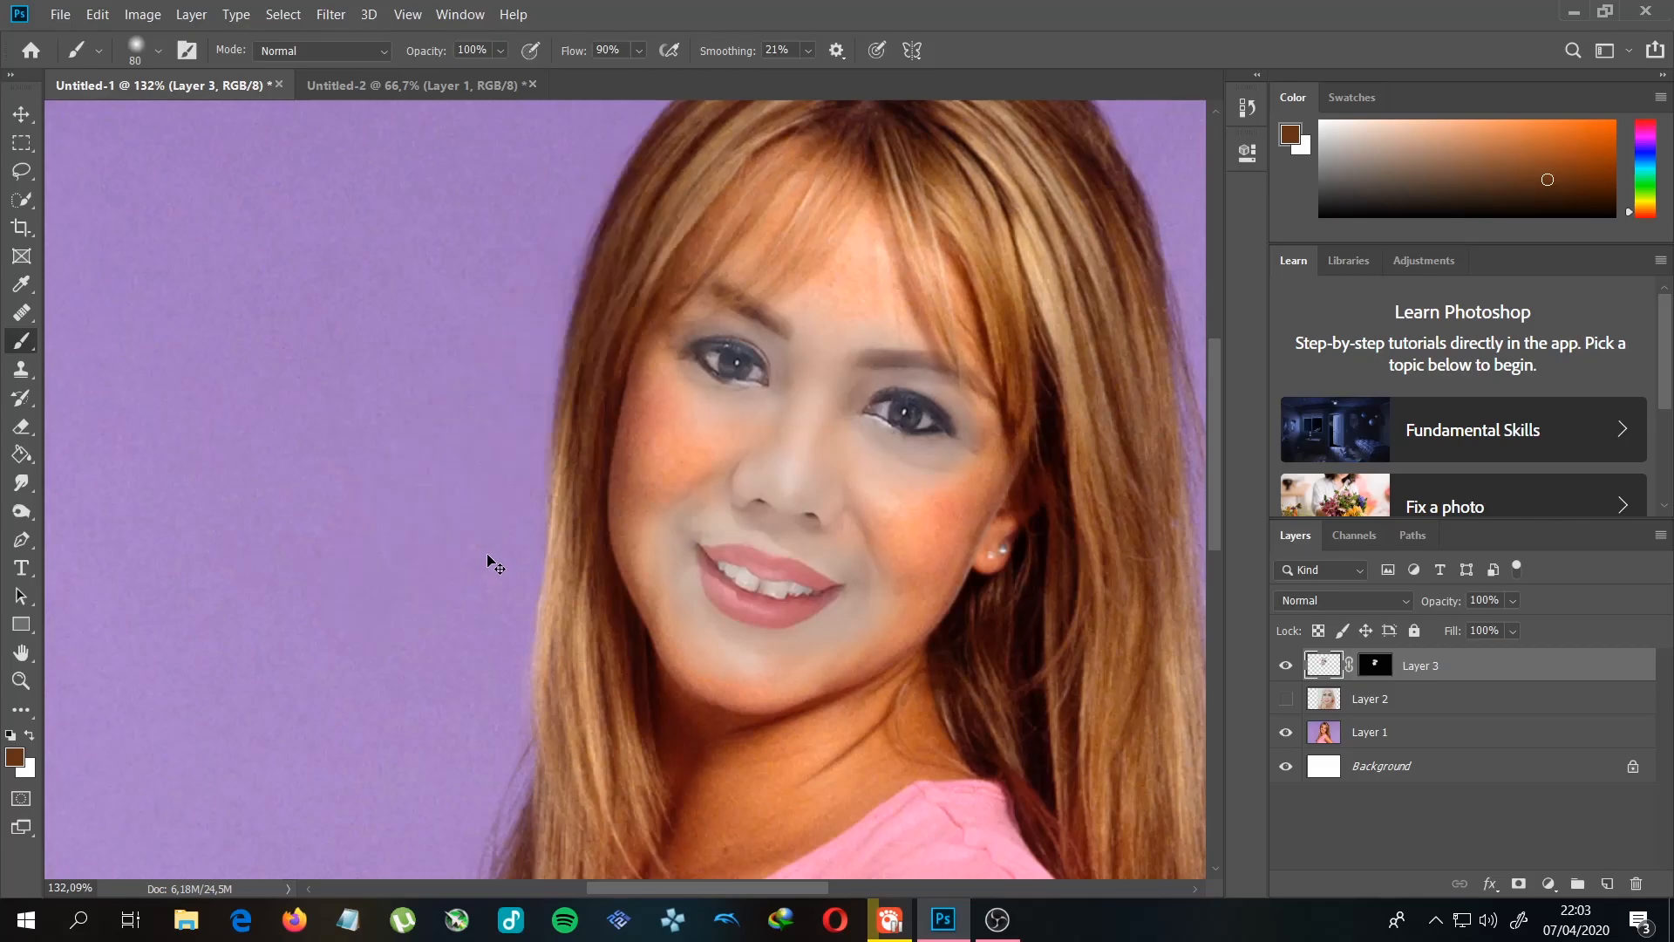
Step: Try Add Mask To Selection and Subtract Mask From Selection on Layer 3's mask, deselecting after each
left_click(1386, 668)
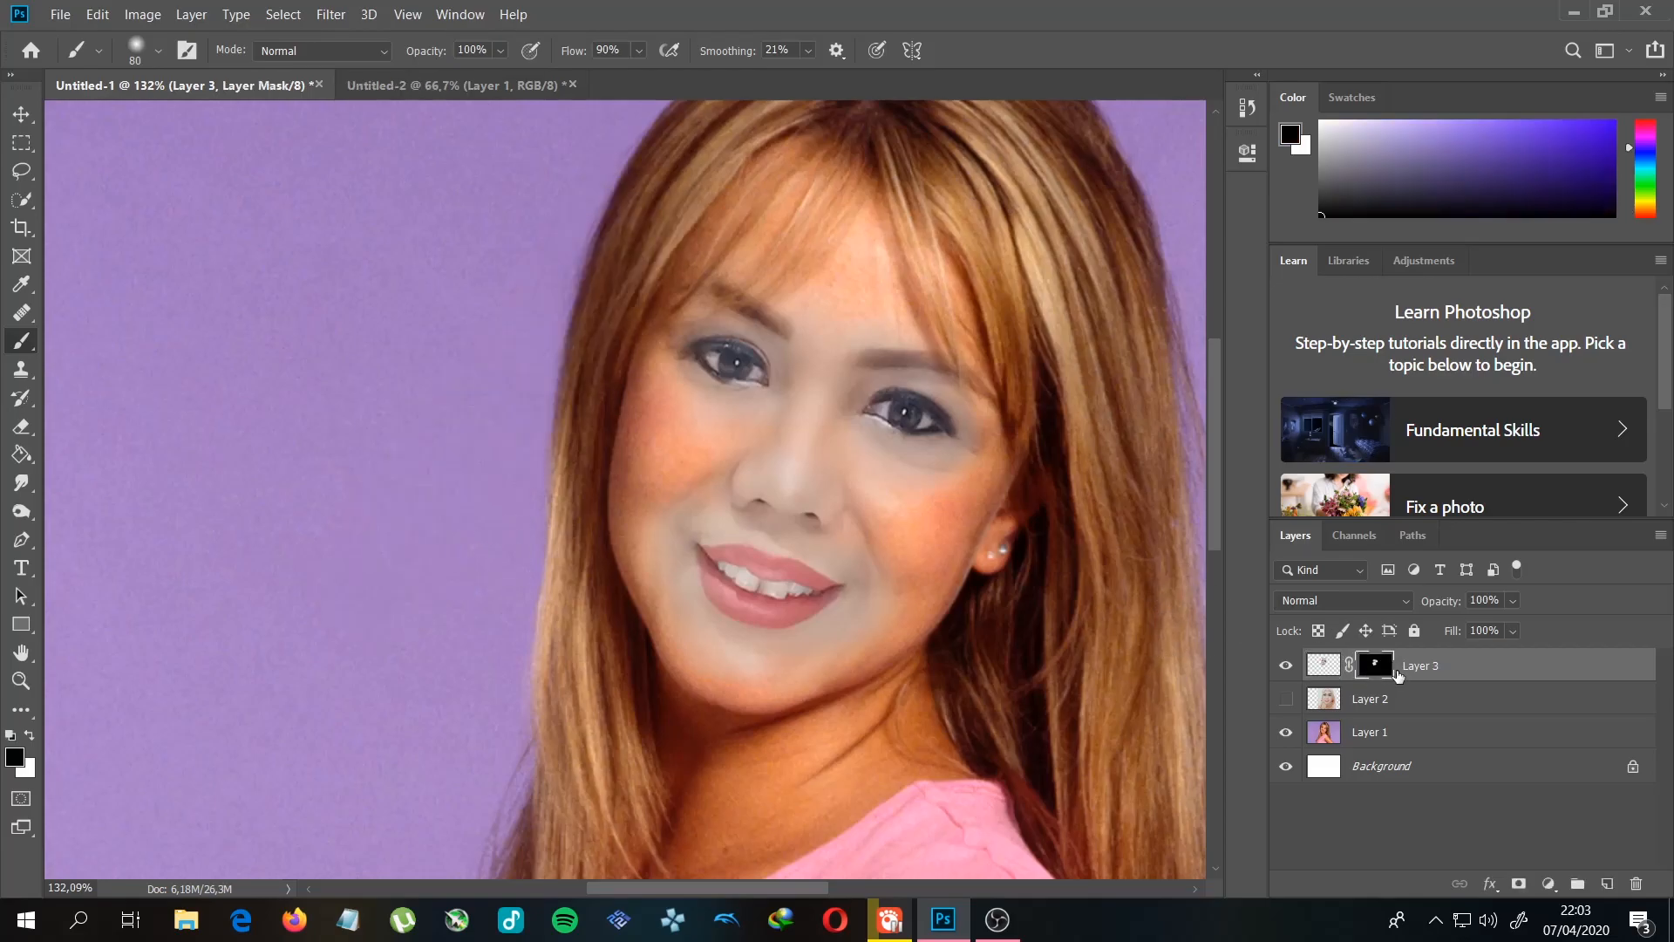
right_click(1378, 667)
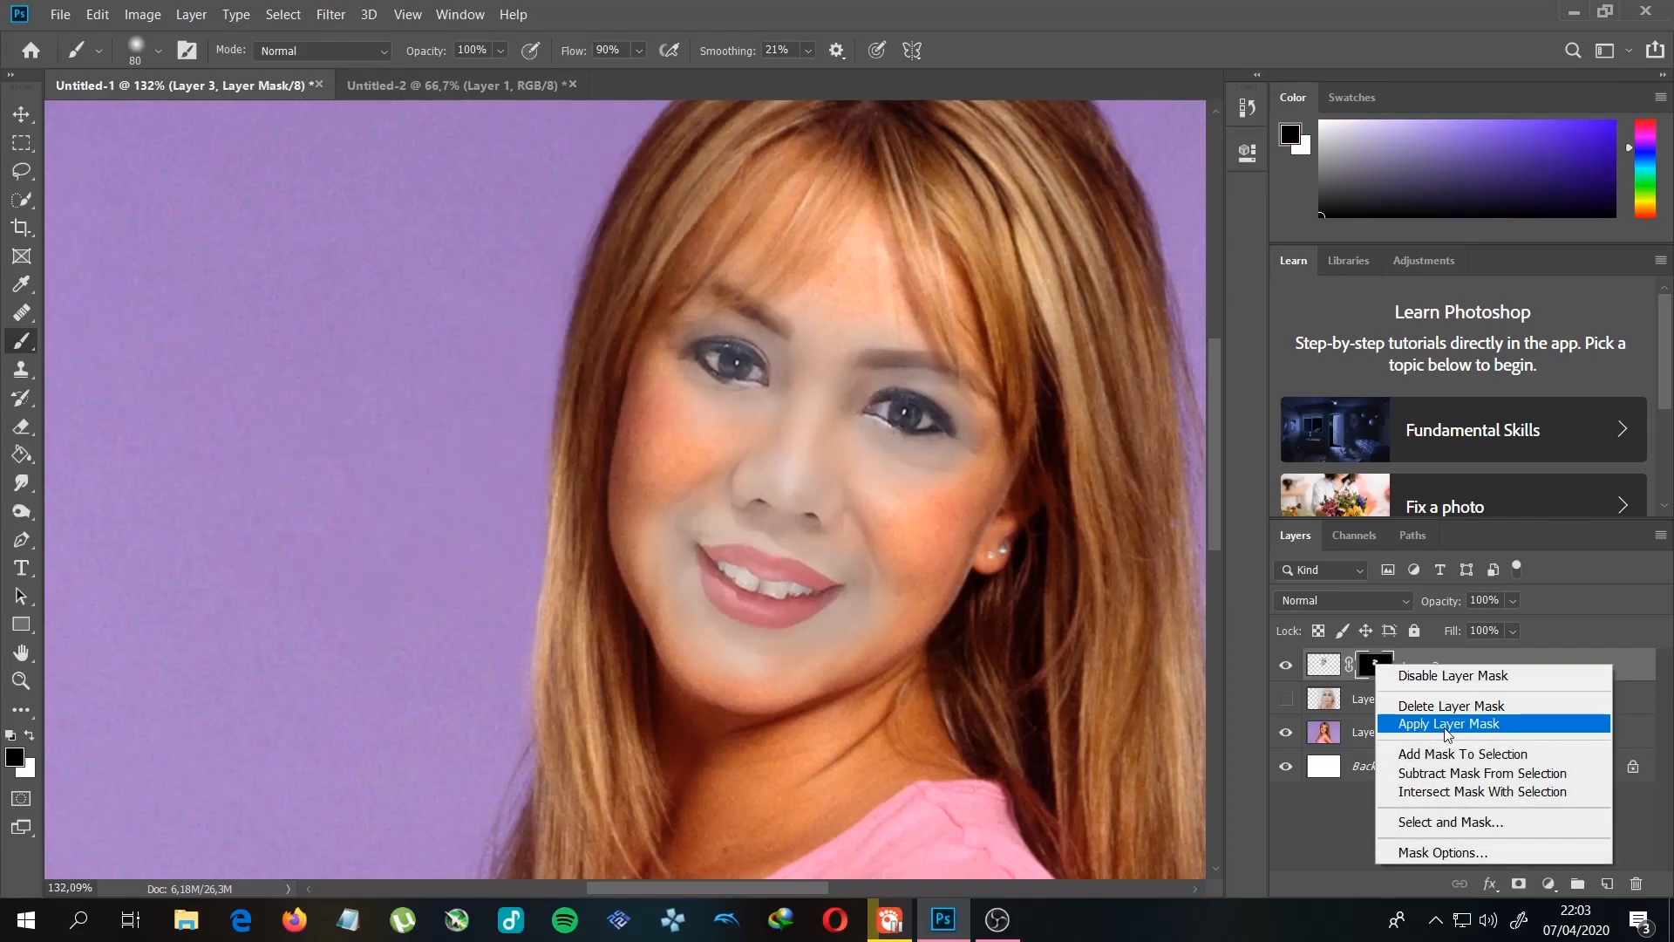
left_click(1485, 755)
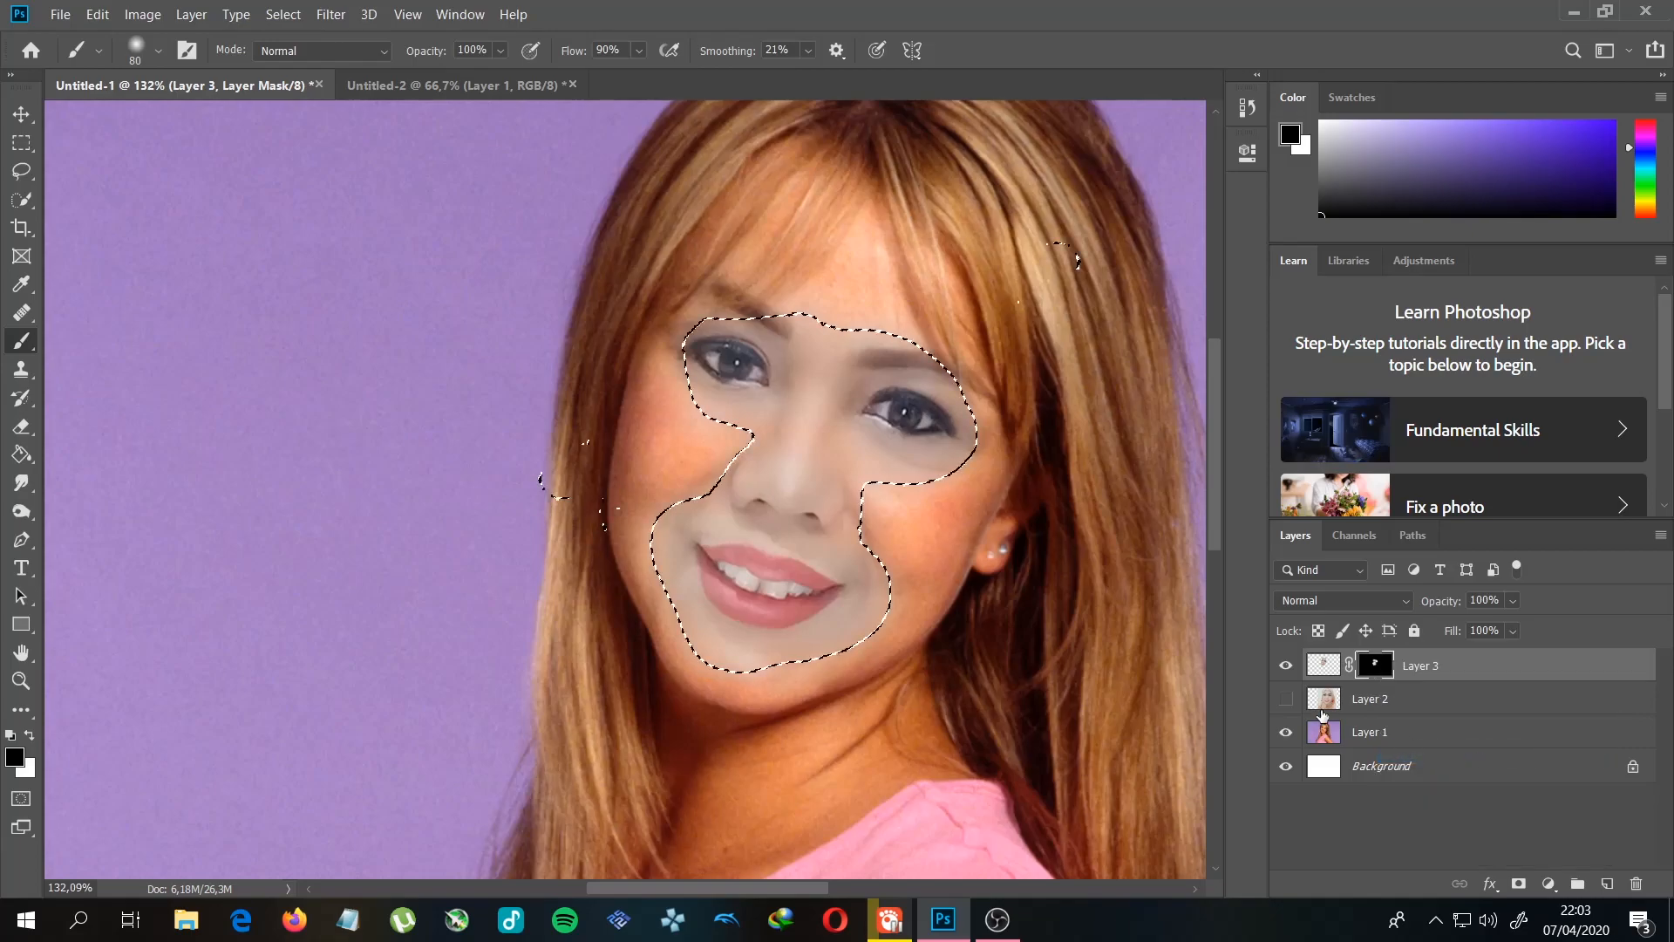
key("ctrl+d")
right_click(1377, 663)
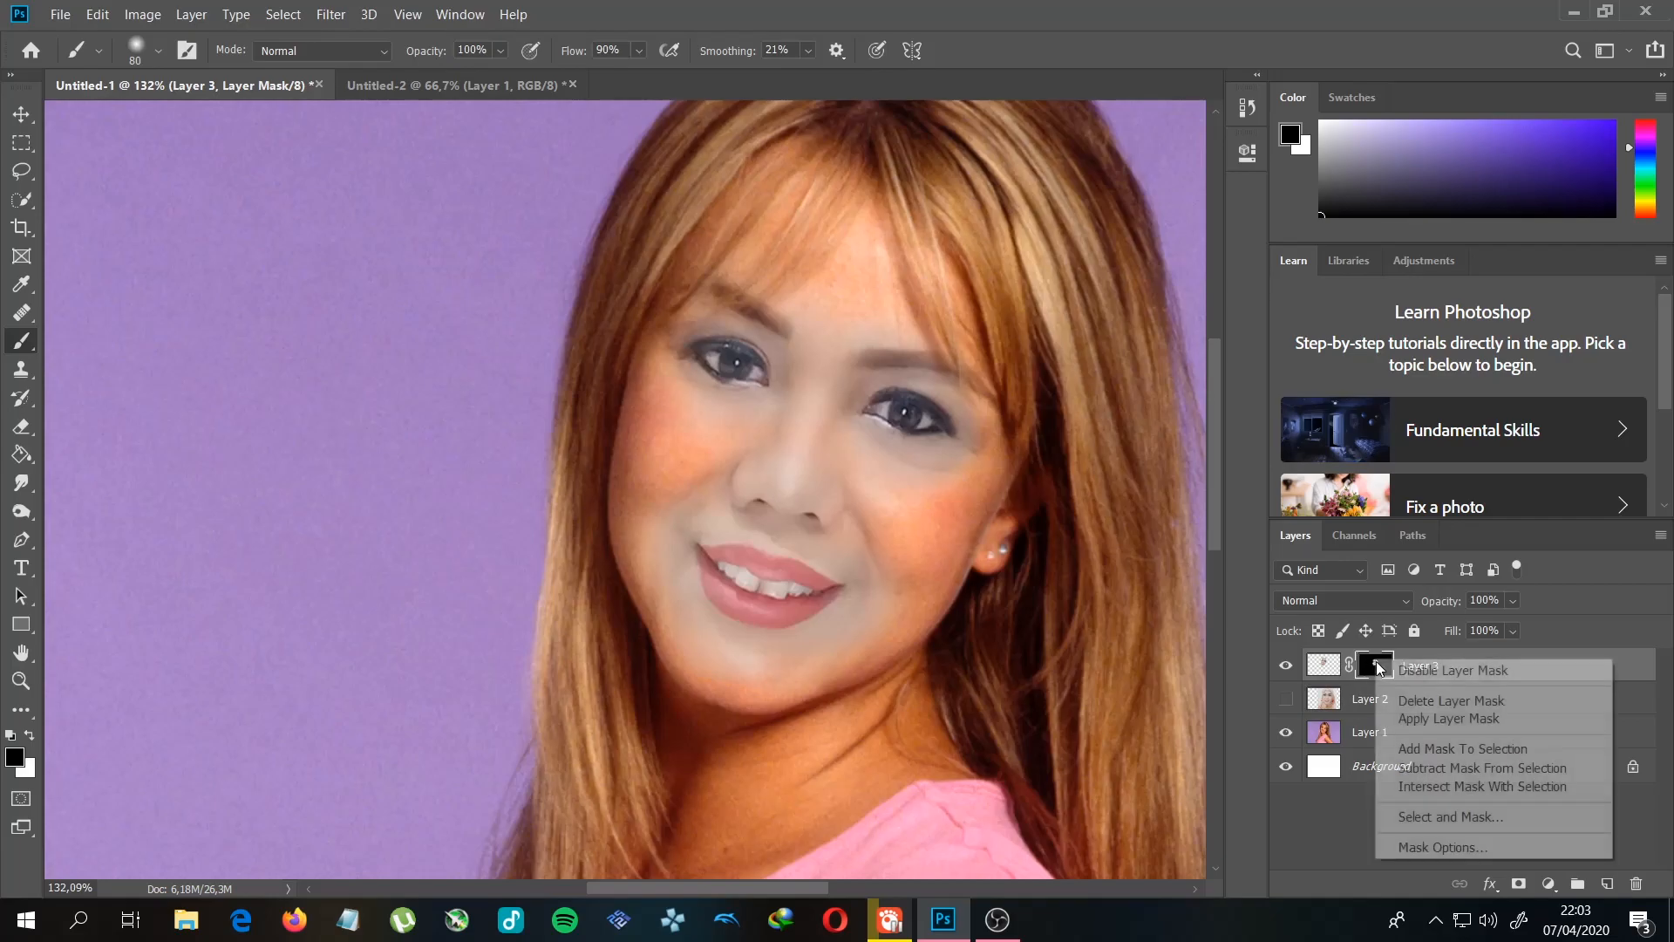
left_click(1488, 768)
key("ctrl+d")
right_click(1373, 672)
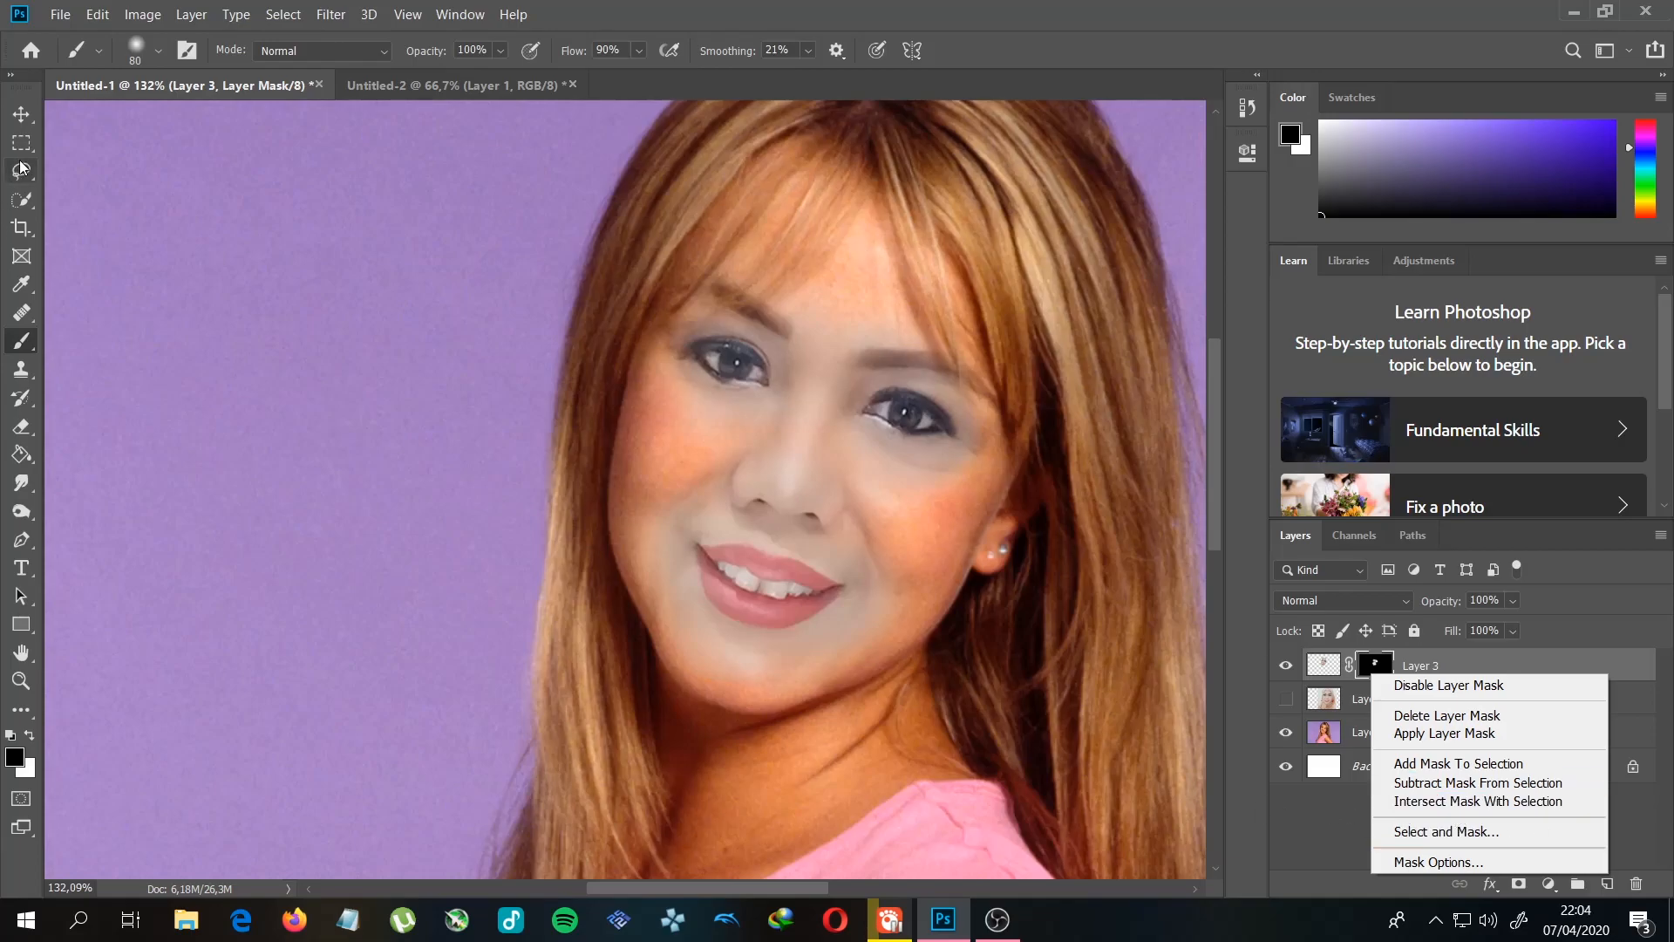
left_click(31, 132)
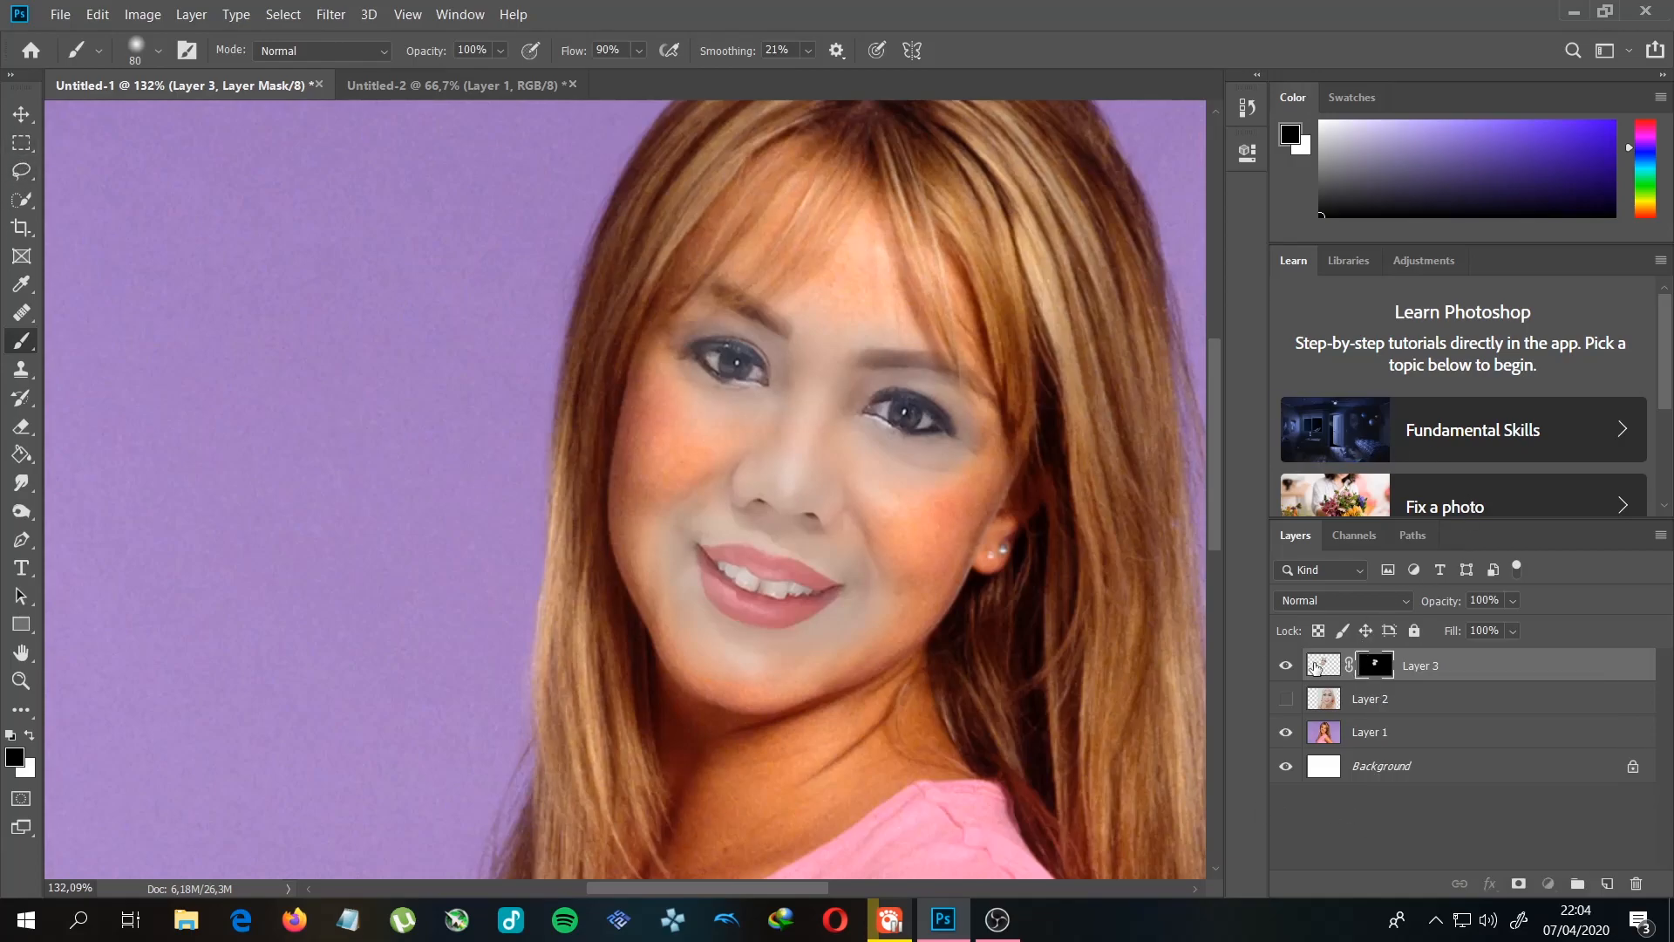
Step: Apply a Hue/Saturation adjustment to Layer 3's image rather than its mask, setting the hue to +11
left_click(1322, 664)
scroll(748, 452, "up", 1)
left_click_drag(789, 310, 747, 341)
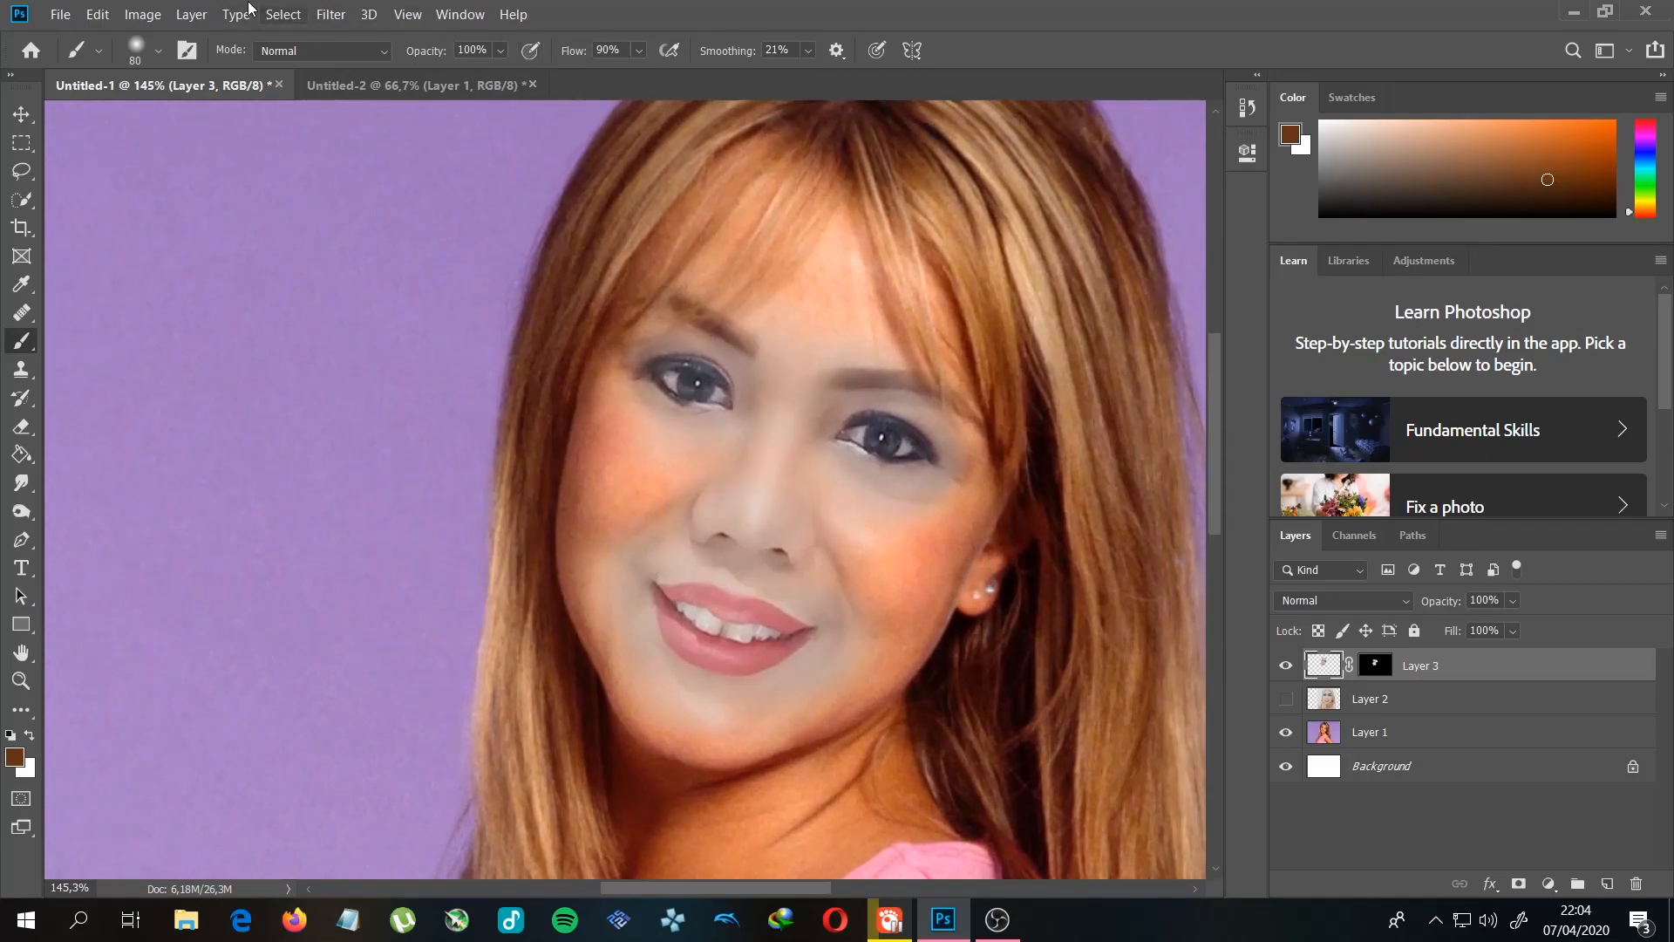
left_click(144, 15)
mouse_move(206, 67)
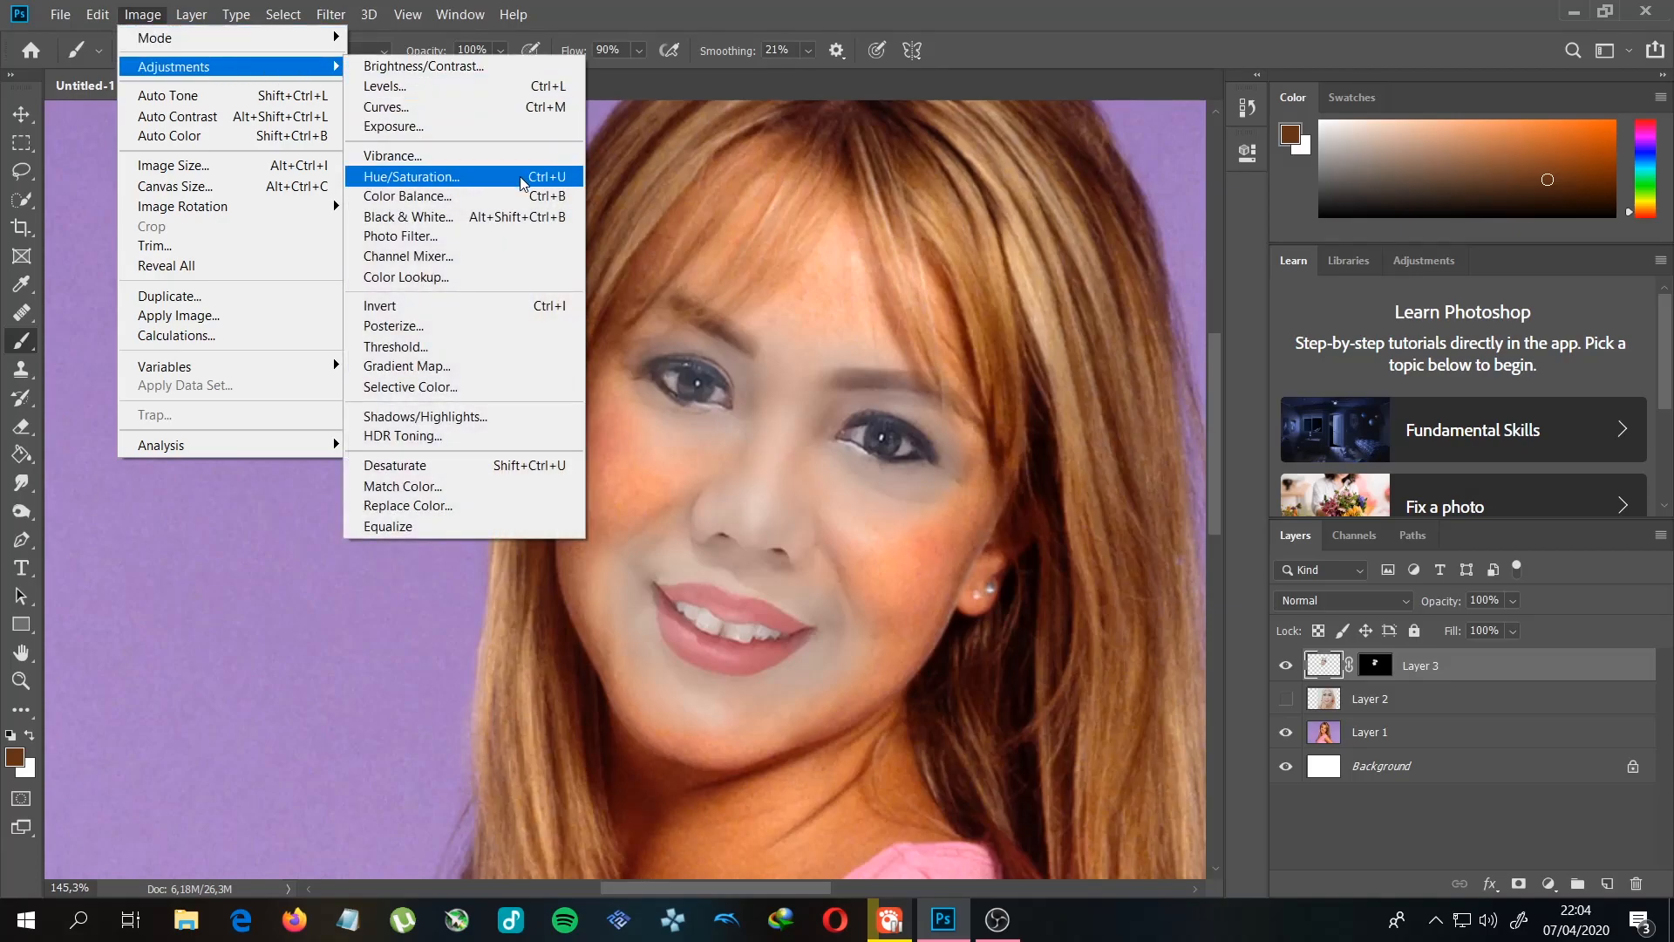
left_click(411, 176)
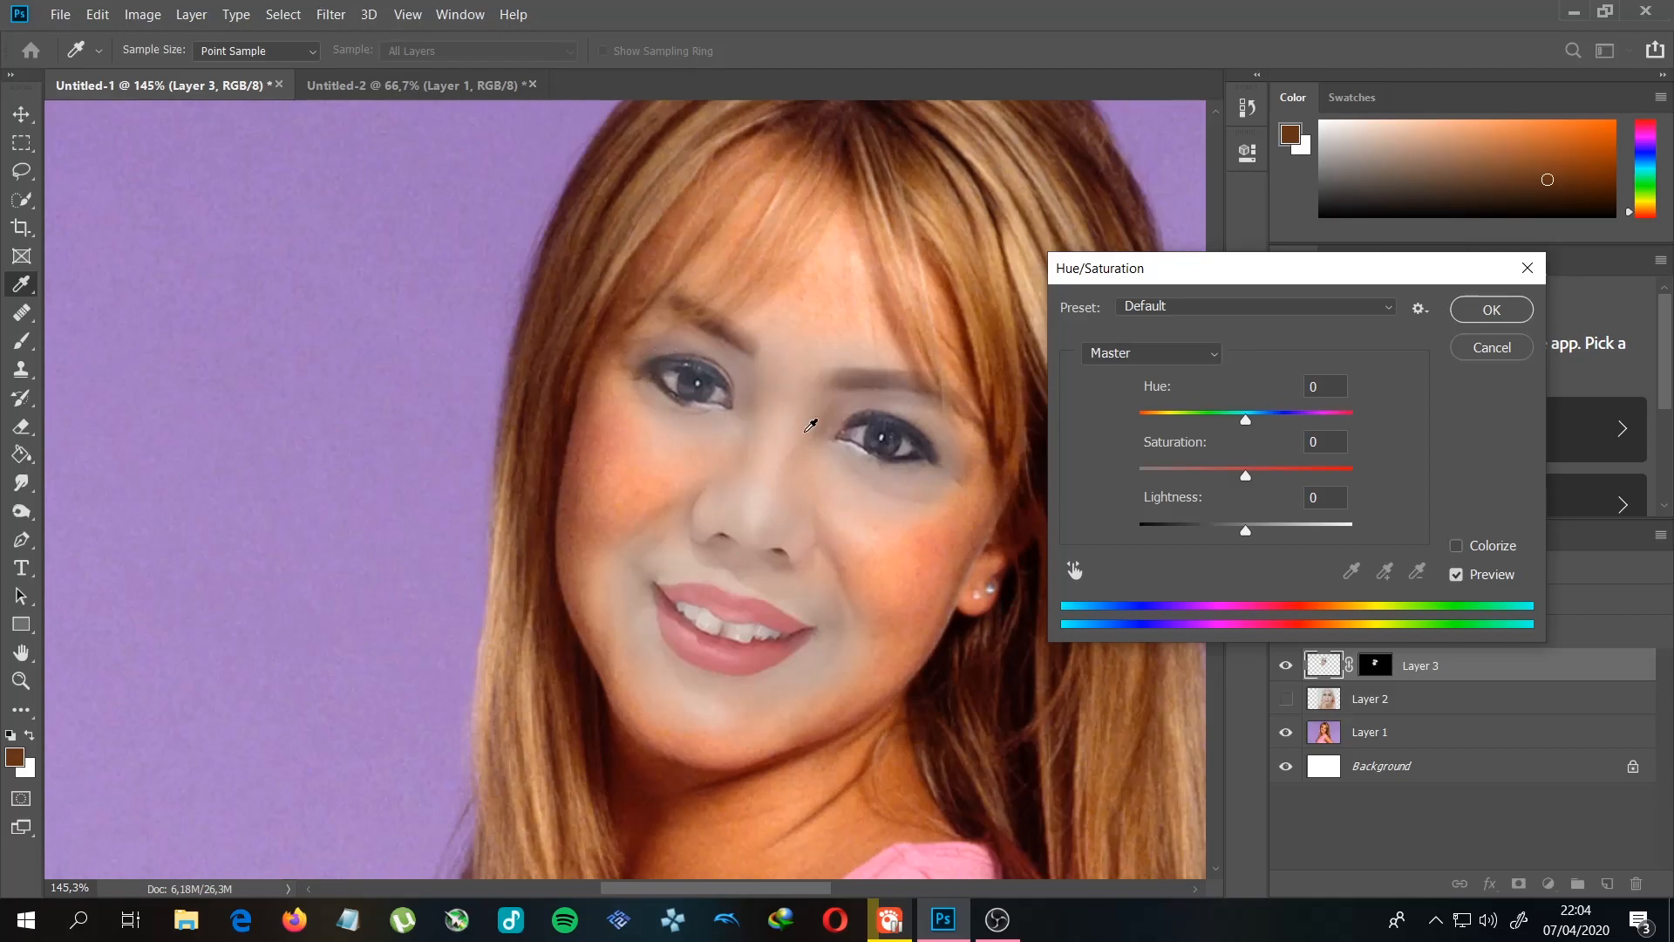
mouse_move(1247, 420)
left_mouse_down()
mouse_move(1097, 422)
mouse_move(1297, 437)
mouse_move(1083, 439)
mouse_move(1284, 440)
mouse_move(1130, 441)
mouse_move(1144, 420)
mouse_move(1288, 430)
mouse_move(1242, 432)
mouse_move(1261, 431)
left_mouse_up()
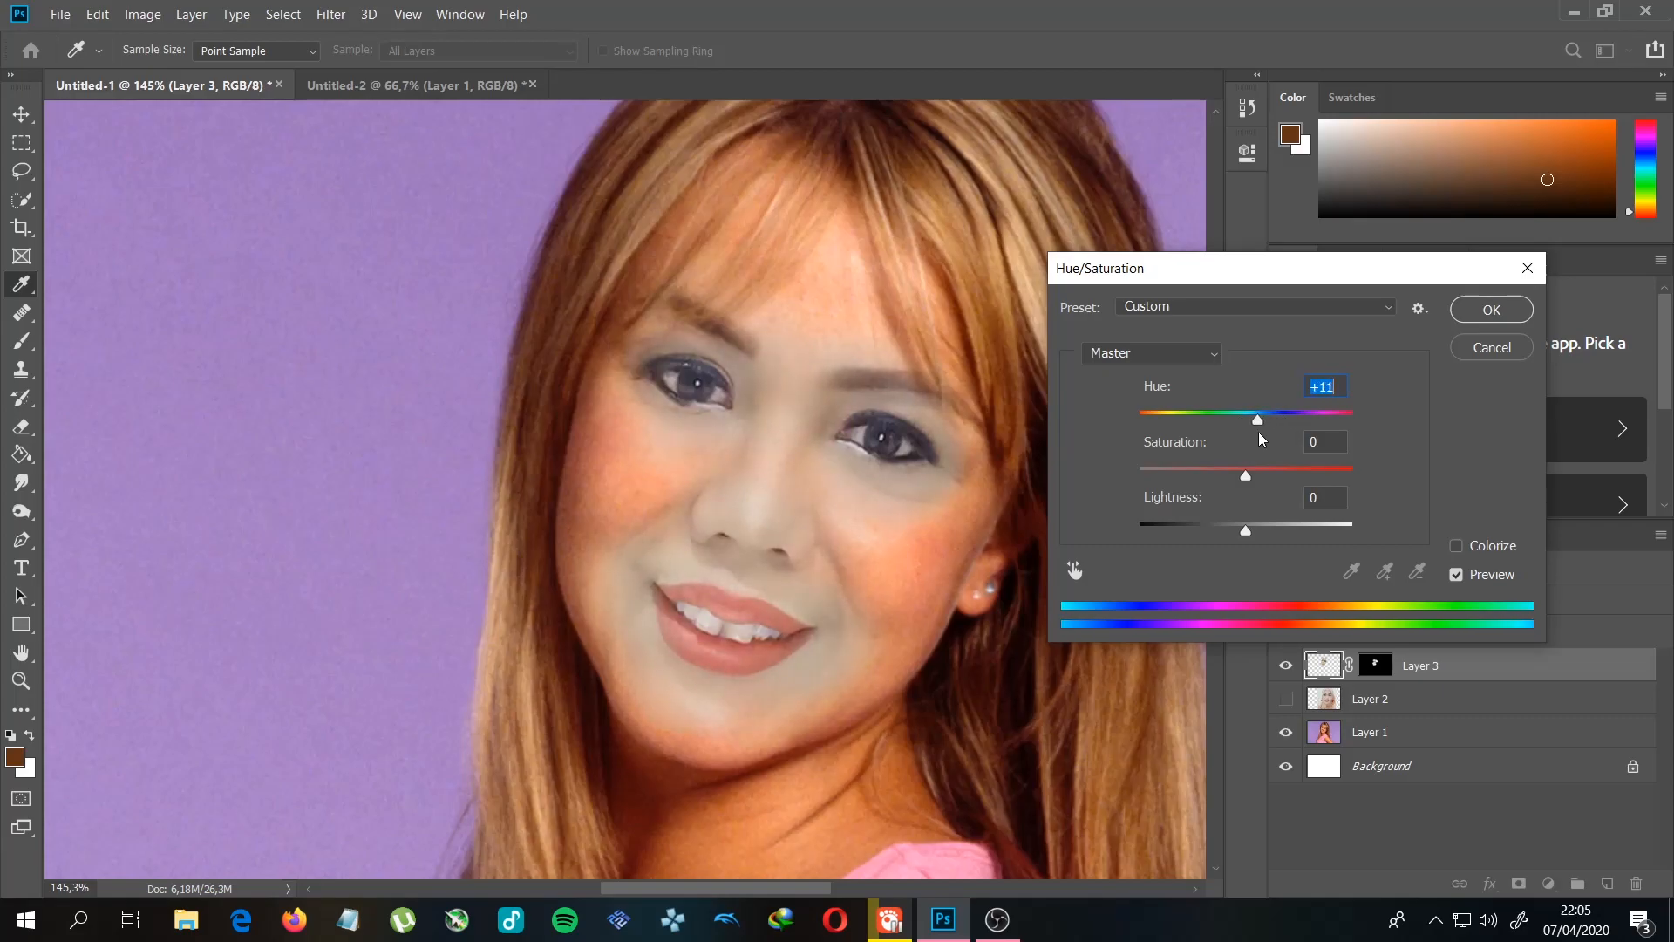
mouse_move(1258, 432)
left_mouse_down()
mouse_move(1408, 437)
mouse_move(1062, 429)
mouse_move(1253, 436)
left_mouse_up()
key("Up")
key("Up")
Step: Set the saturation to +57 and the lightness to -6, and apply the Hue/Saturation adjustment
left_click_drag(1245, 475, 1248, 473)
left_click_drag(1248, 475, 1098, 472)
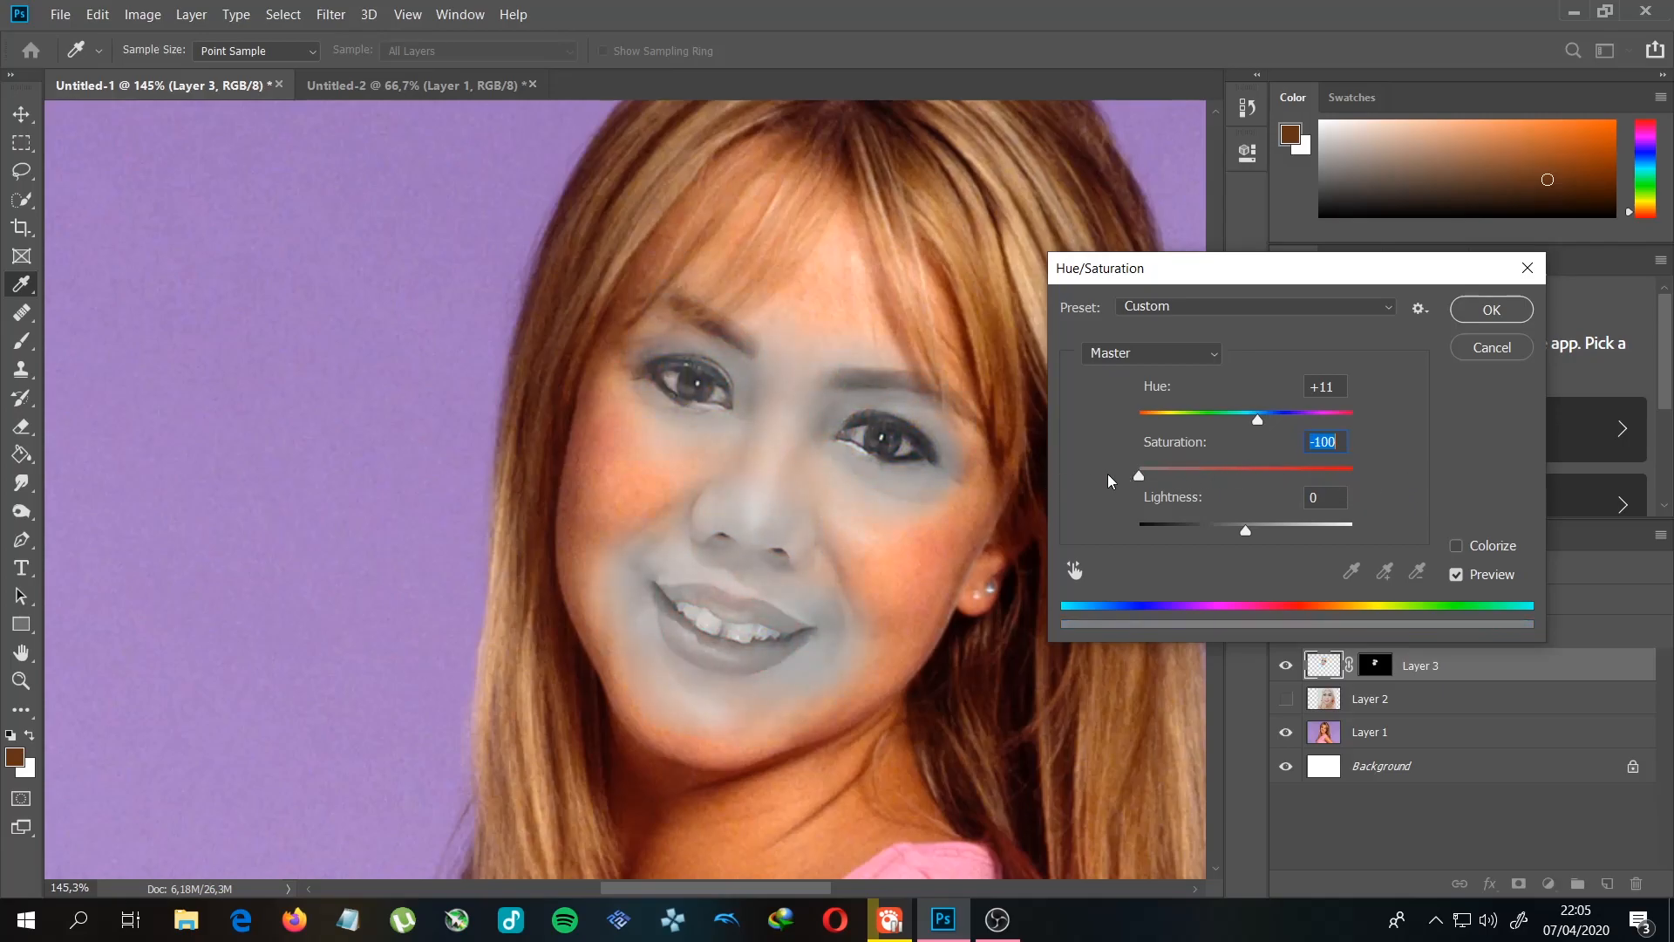
left_click_drag(1112, 473, 1273, 480)
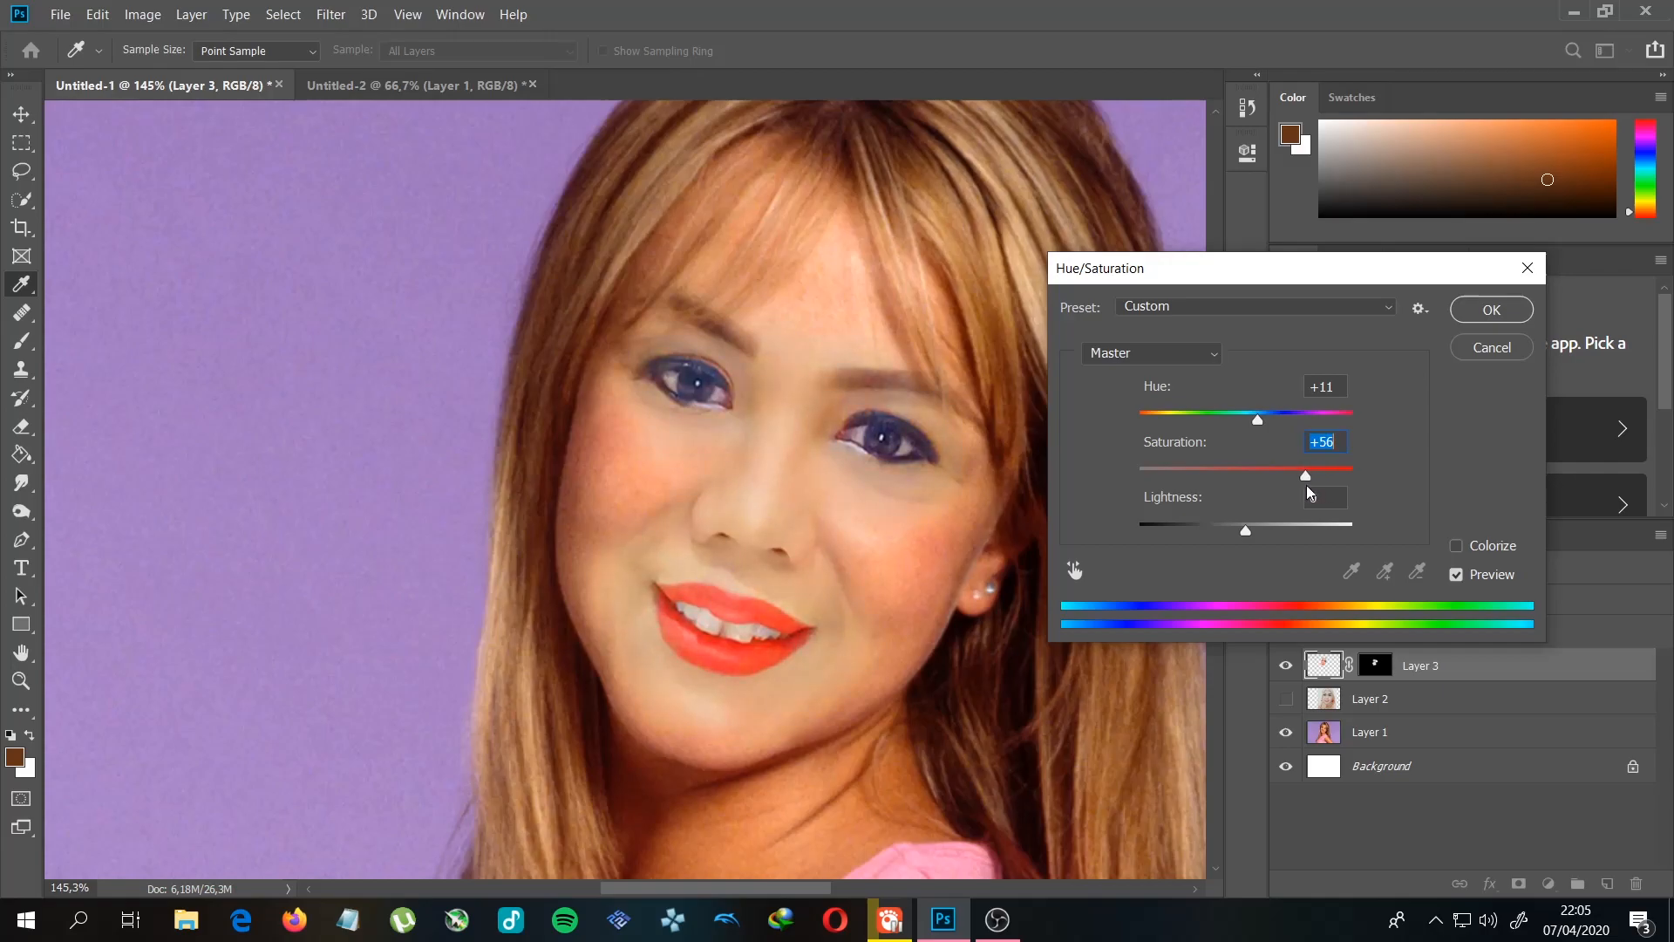
left_click_drag(1306, 485, 1308, 485)
mouse_move(1245, 529)
left_mouse_down()
mouse_move(1385, 531)
mouse_move(1112, 534)
mouse_move(1271, 539)
mouse_move(1245, 543)
left_mouse_up()
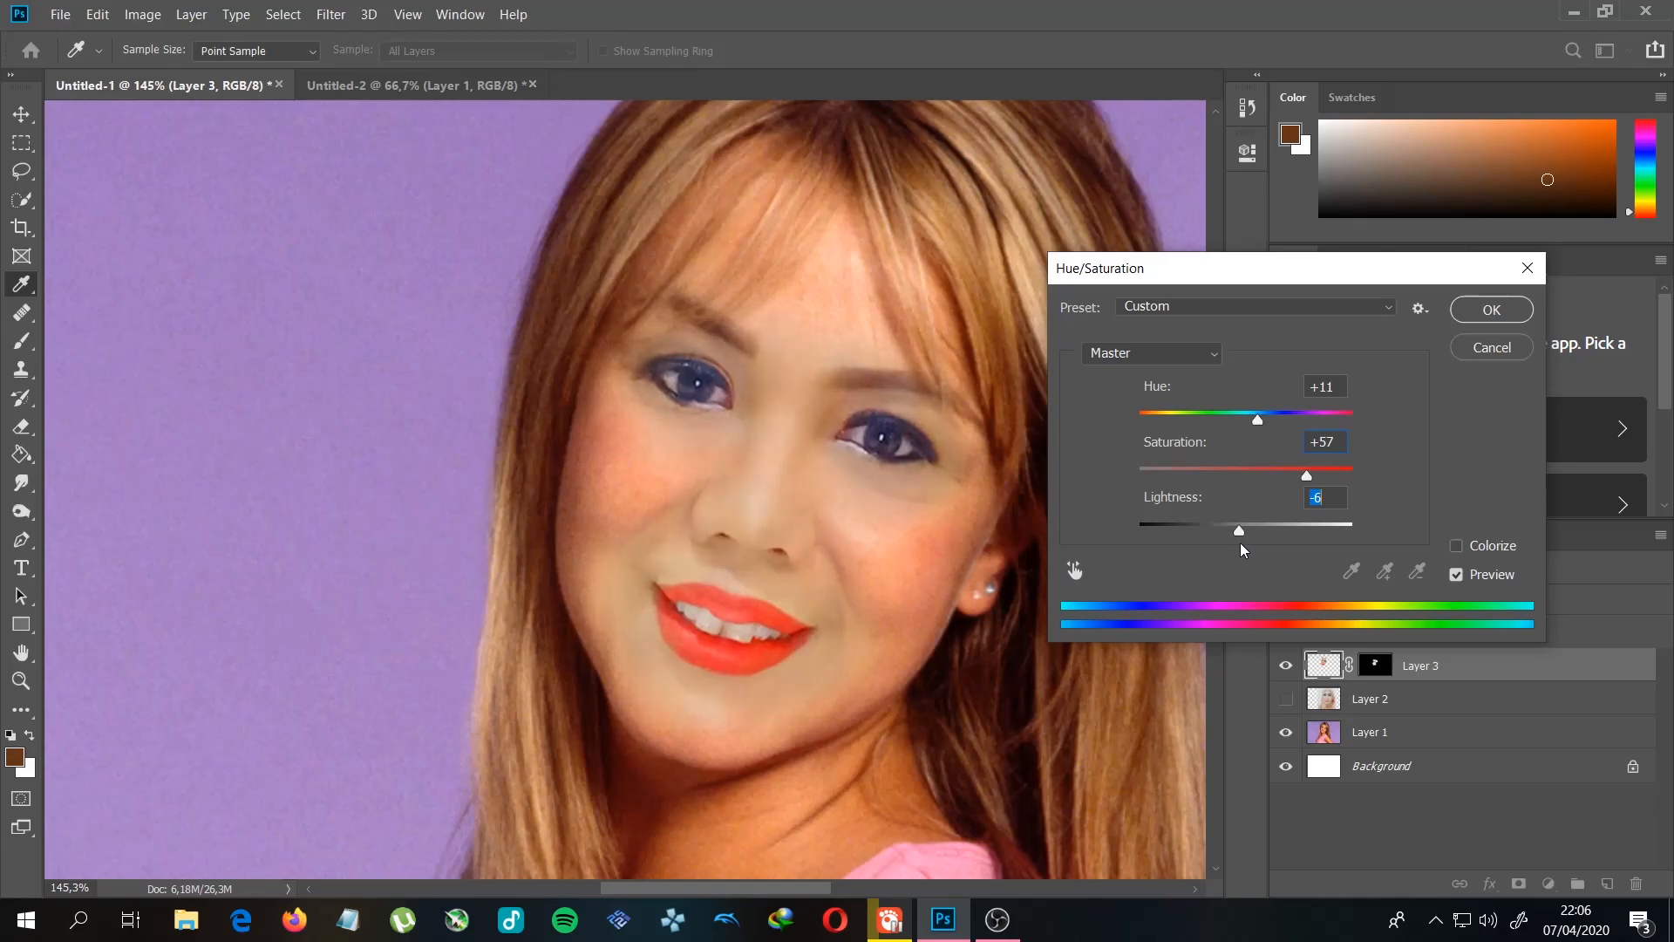
left_click(1491, 310)
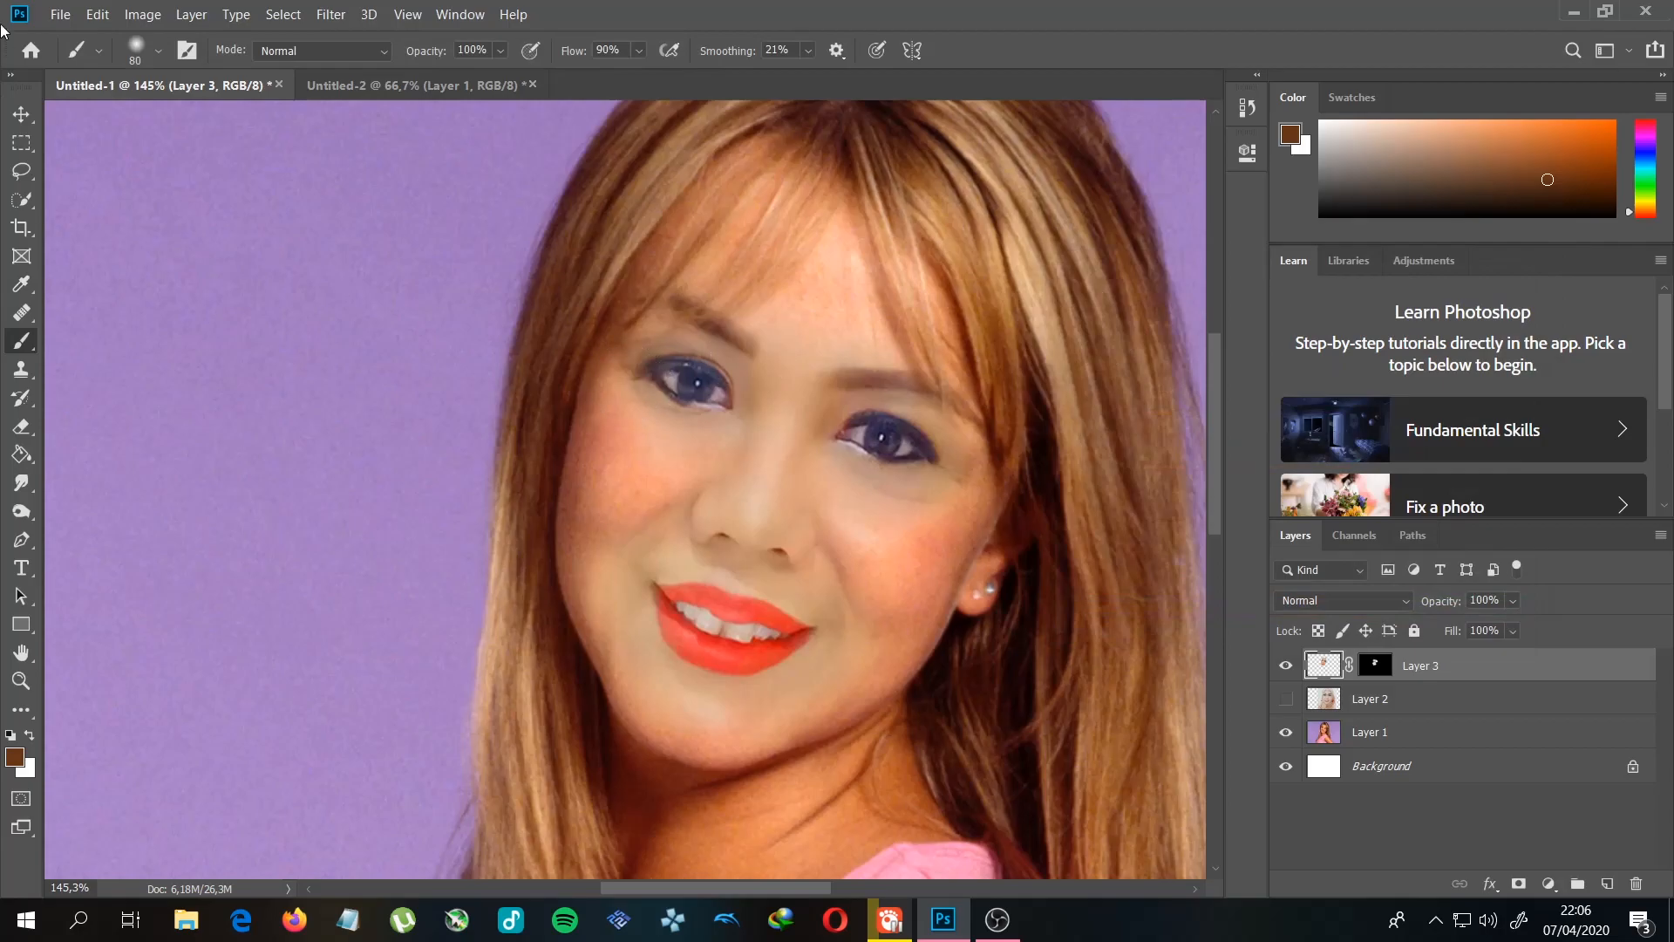
Step: Free-transform Layer 3's face, rotating it by about -0.4°, and commit the rotation
key("m")
key("ctrl+t")
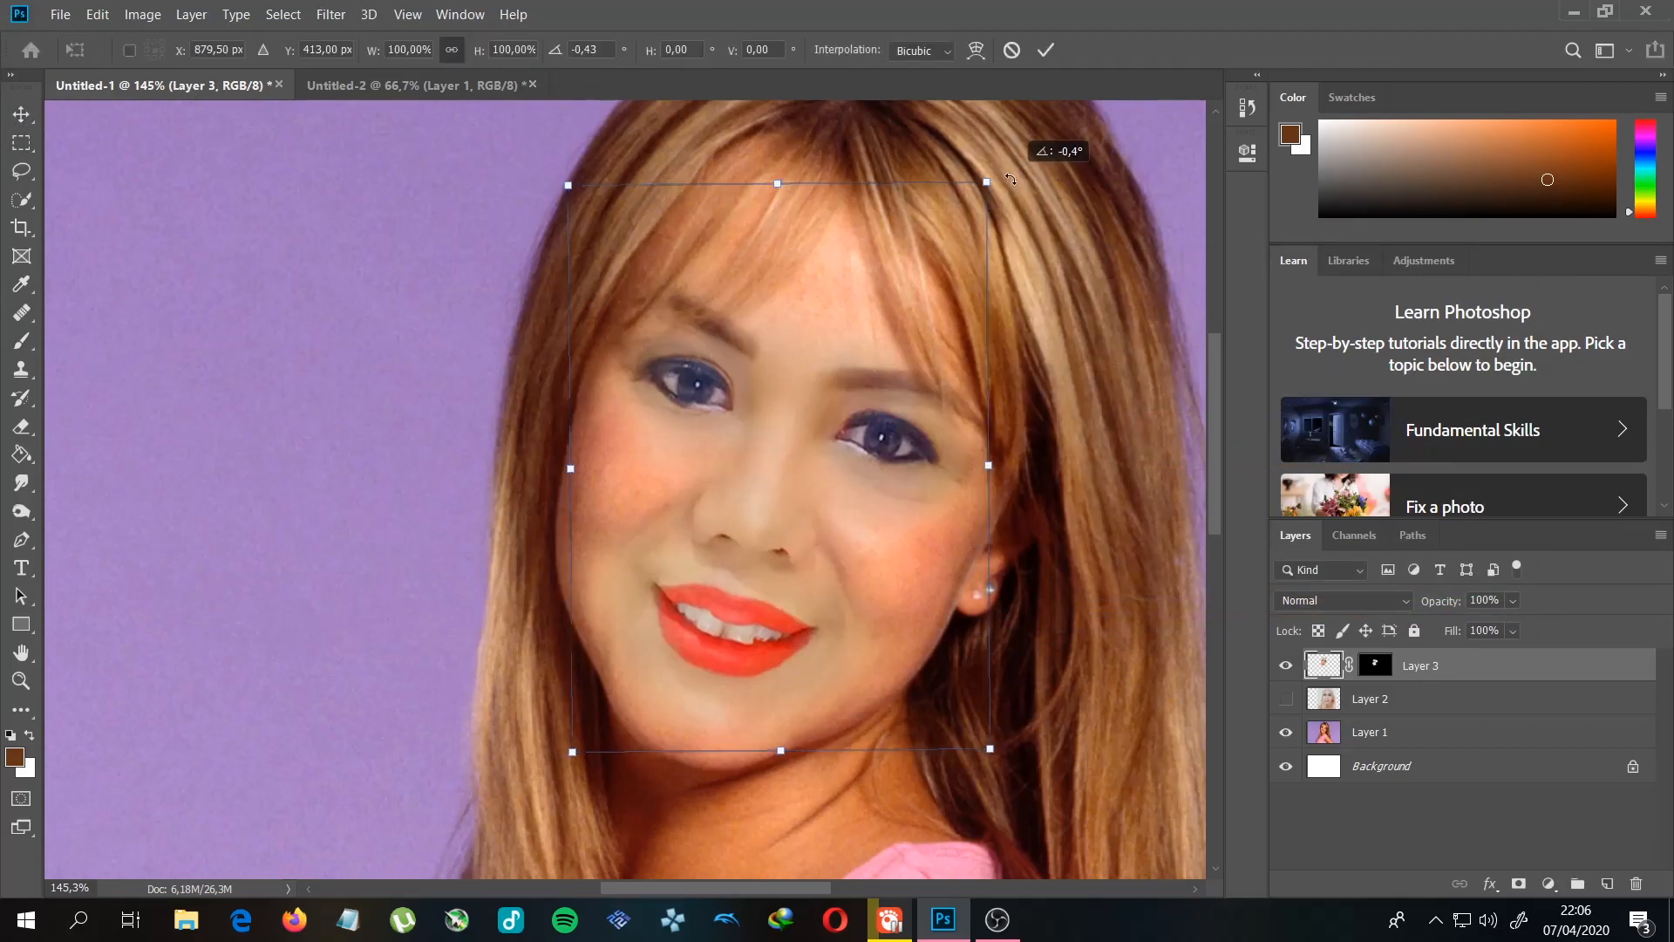
key("Return")
scroll(879, 436, "down", 5)
scroll(879, 436, "down", 2)
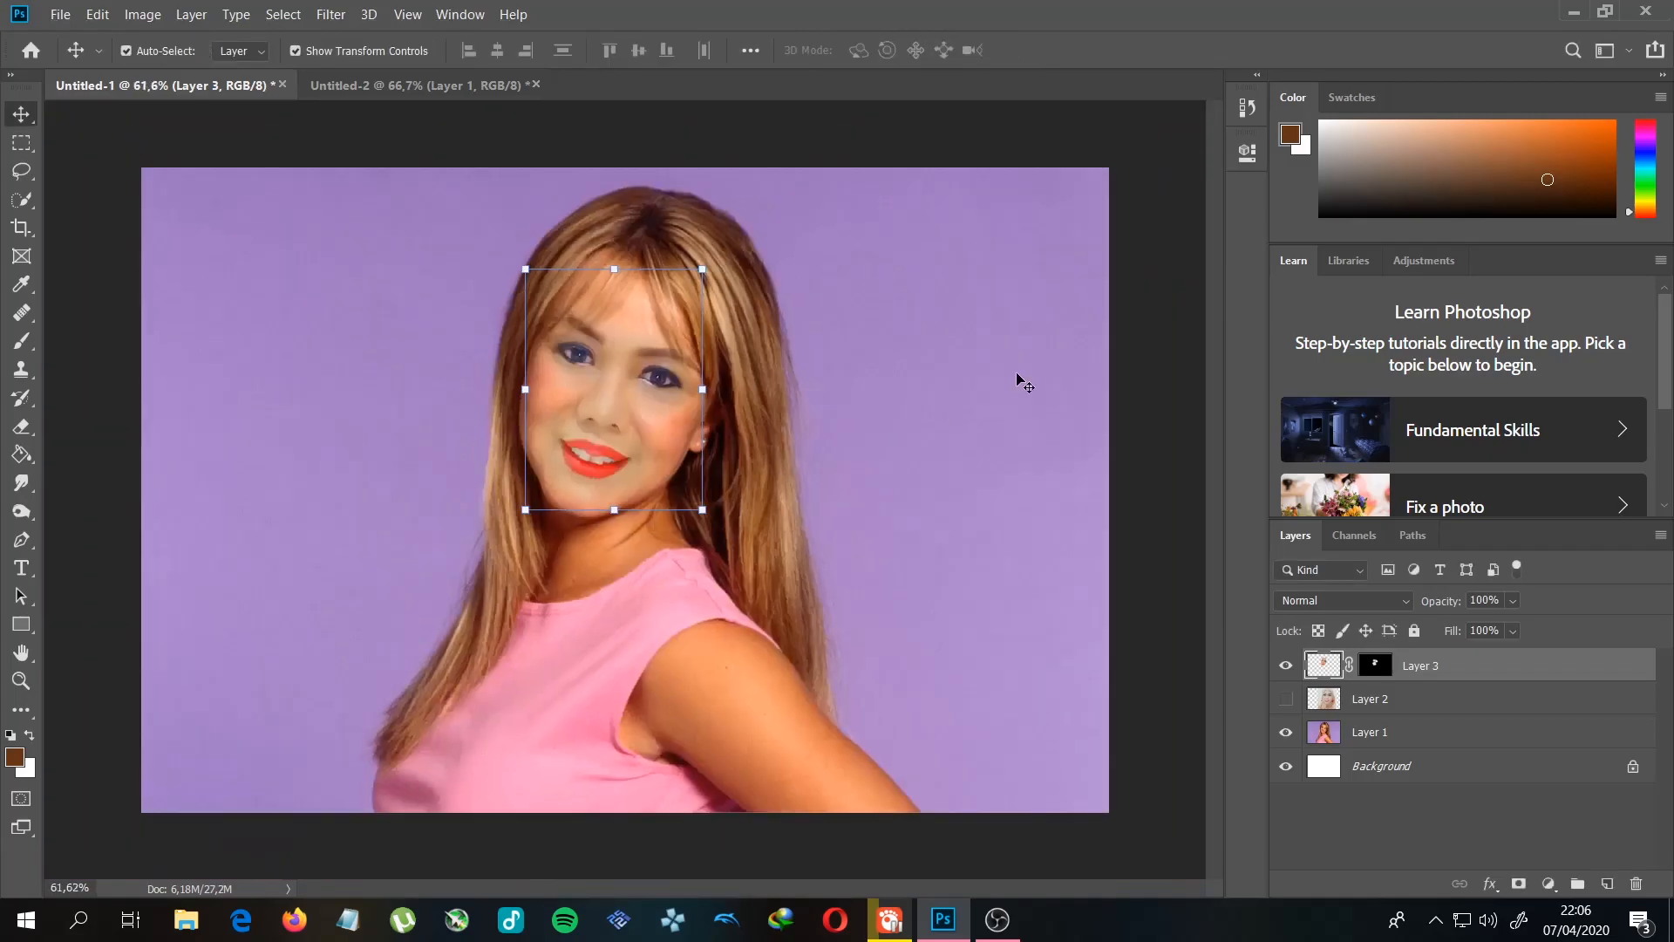
Step: Try lowering the opacity of Layer 1, and restore it to 100%
left_click(948, 363)
scroll(663, 364, "up", 4)
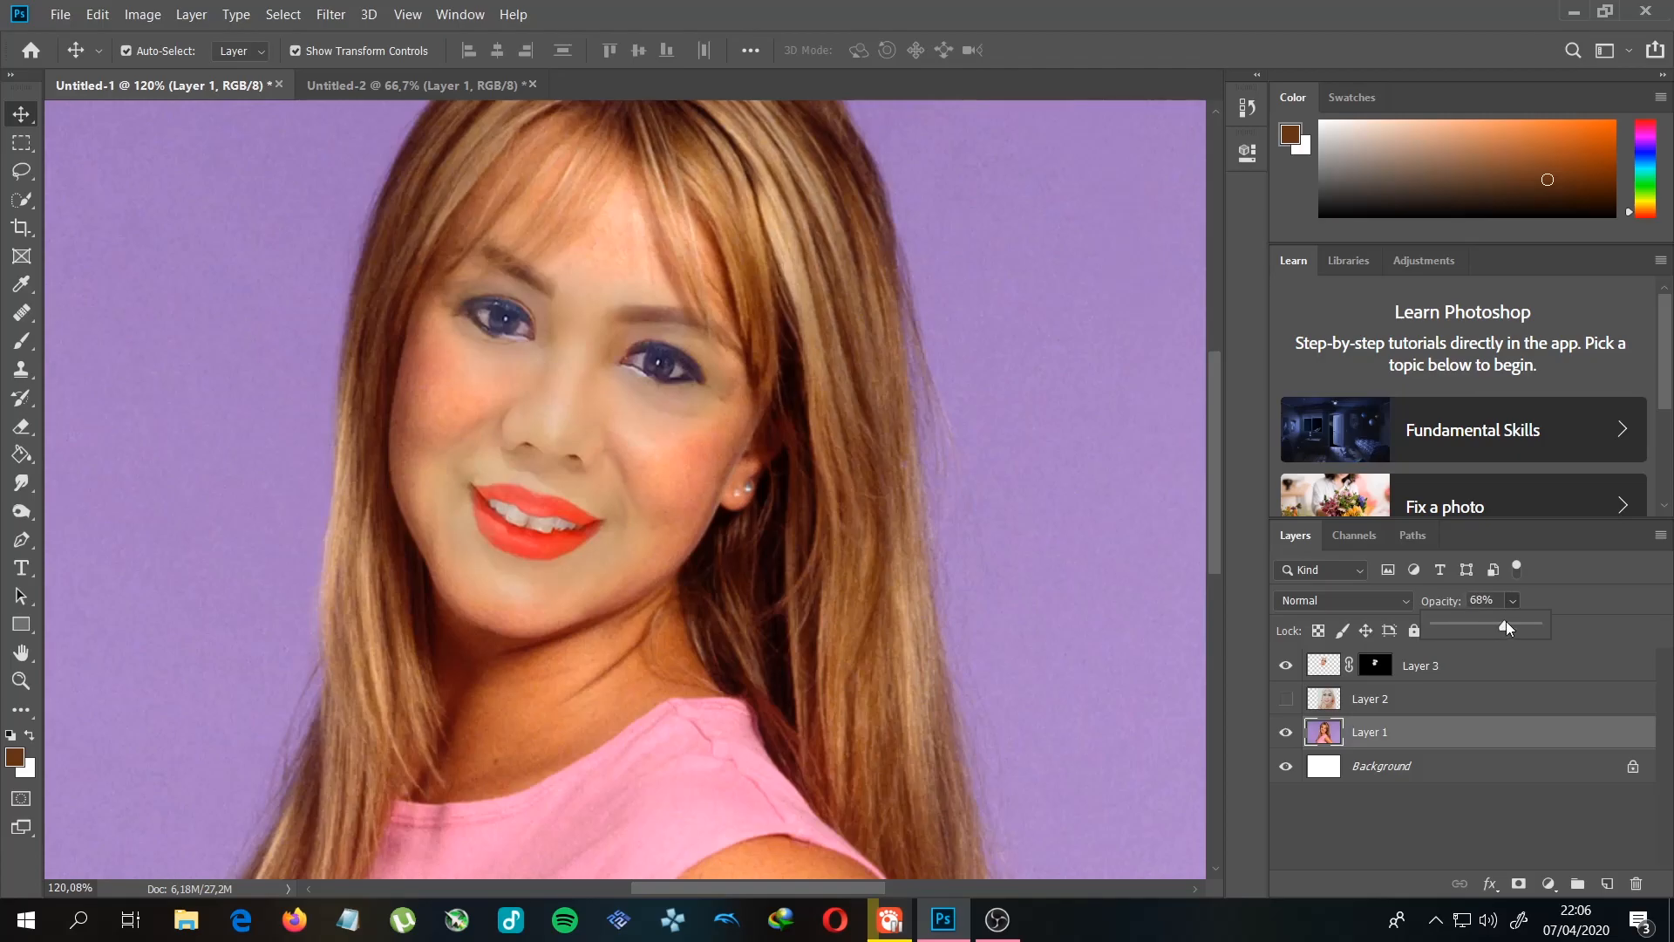
left_click_drag(1524, 625, 1611, 628)
left_click(1653, 594)
Step: Examine the blended face up close, hiding Layer 3 and showing it again to compare with the original
scroll(529, 338, "up", 5)
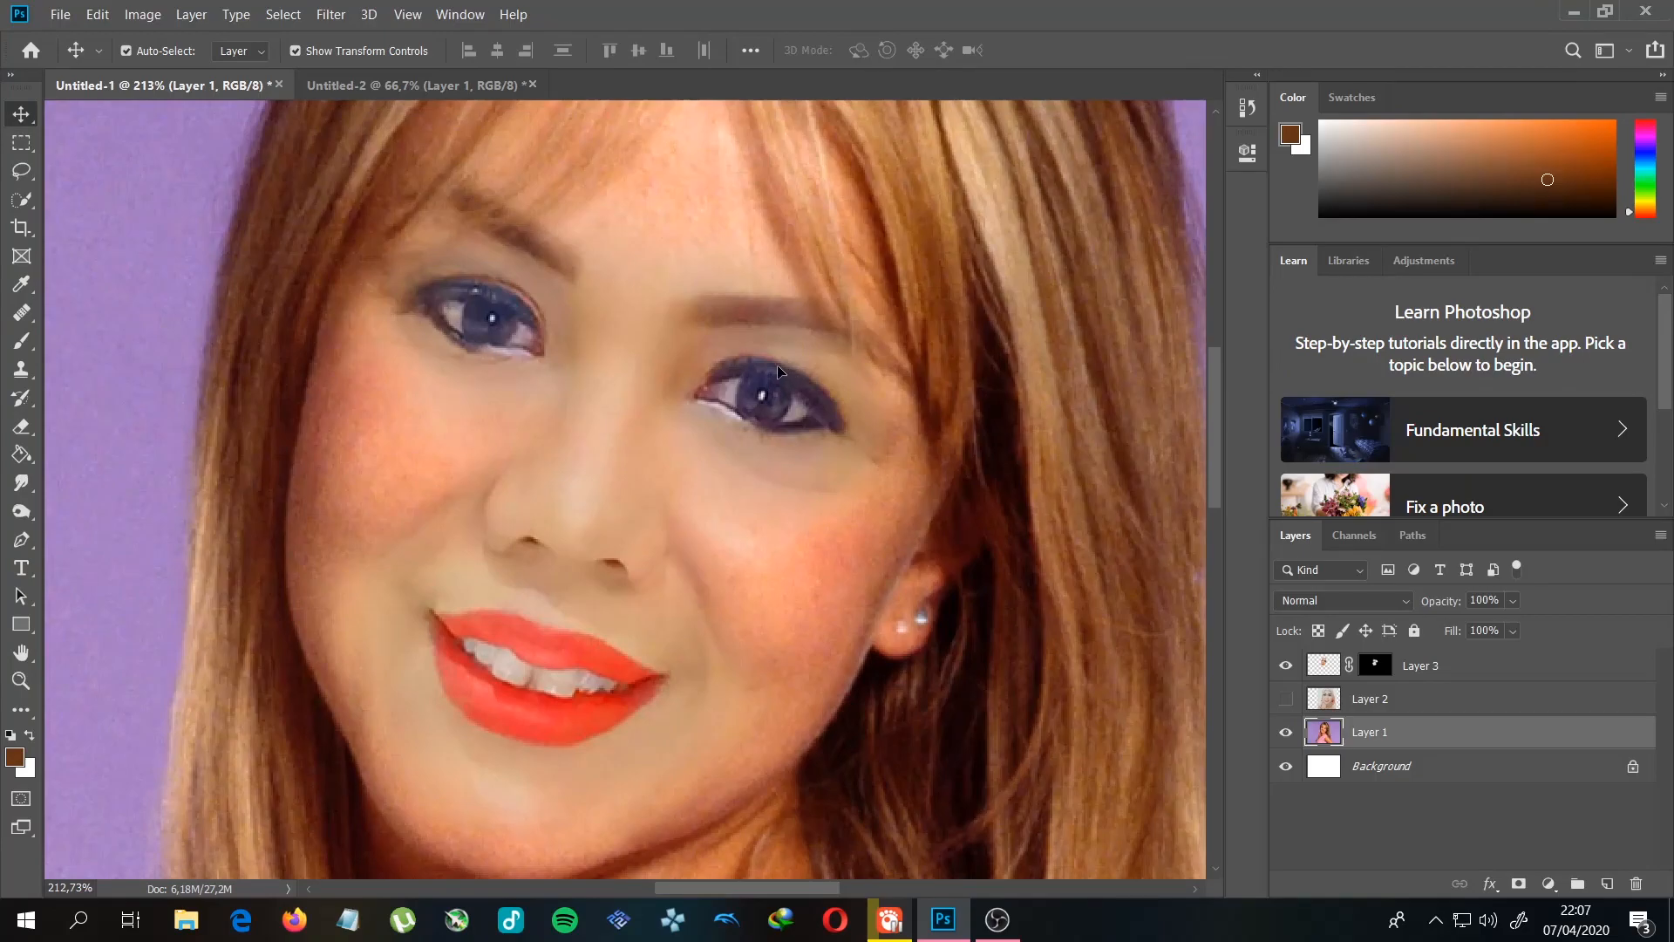
scroll(726, 377, "down", 5)
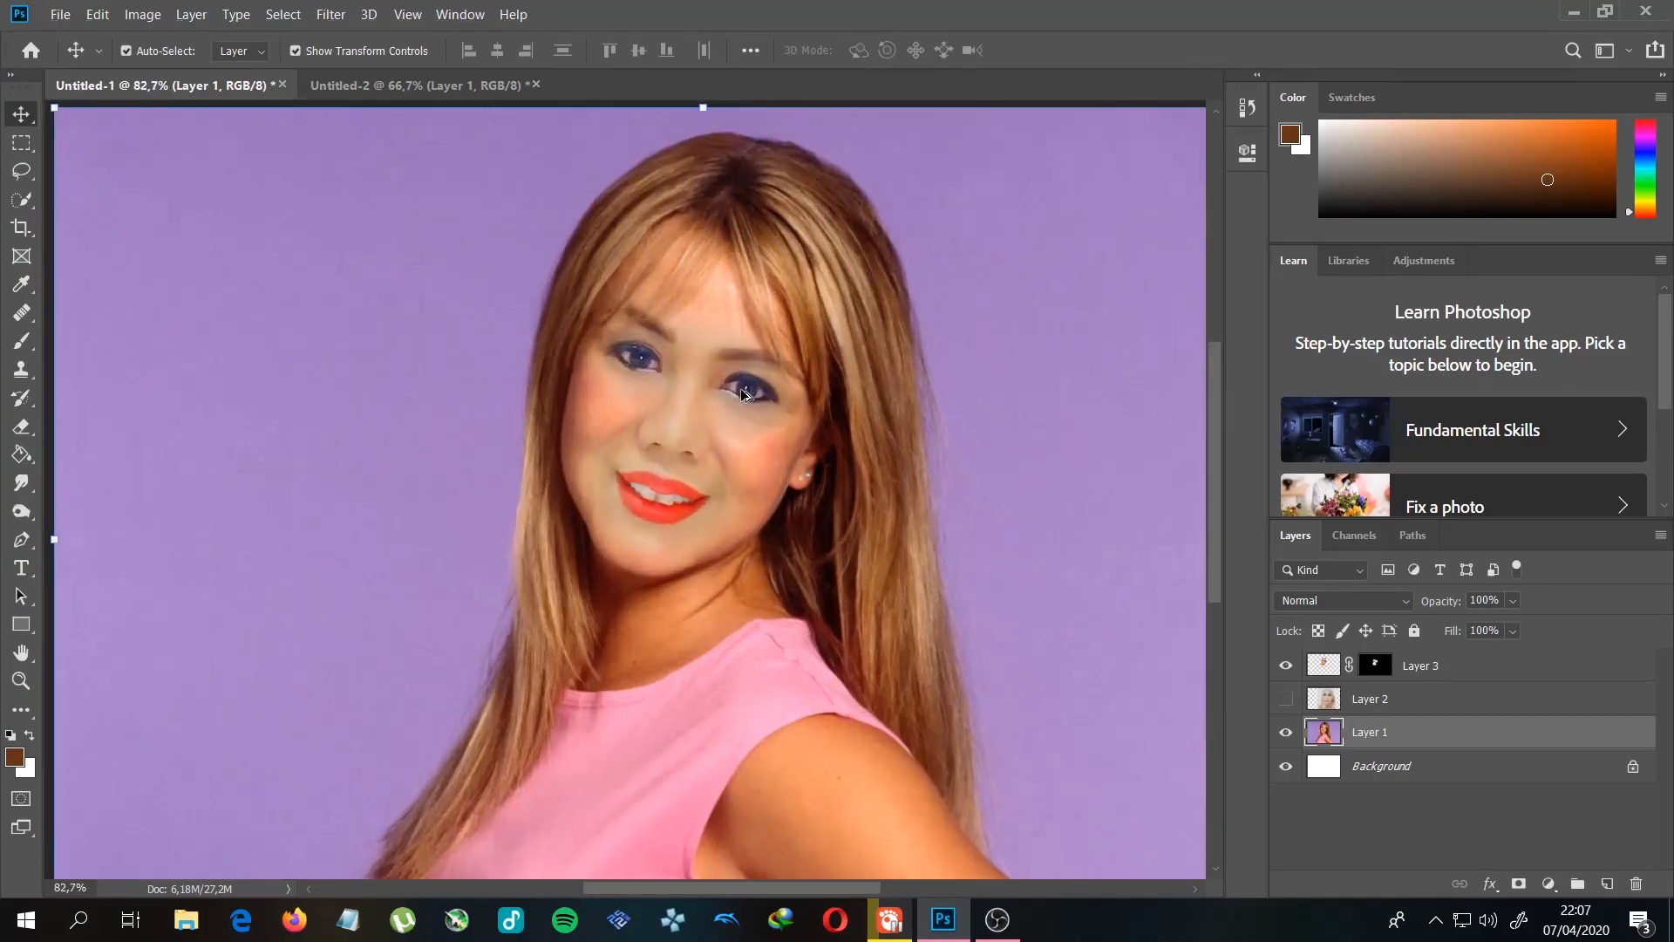
scroll(606, 323, "up", 3)
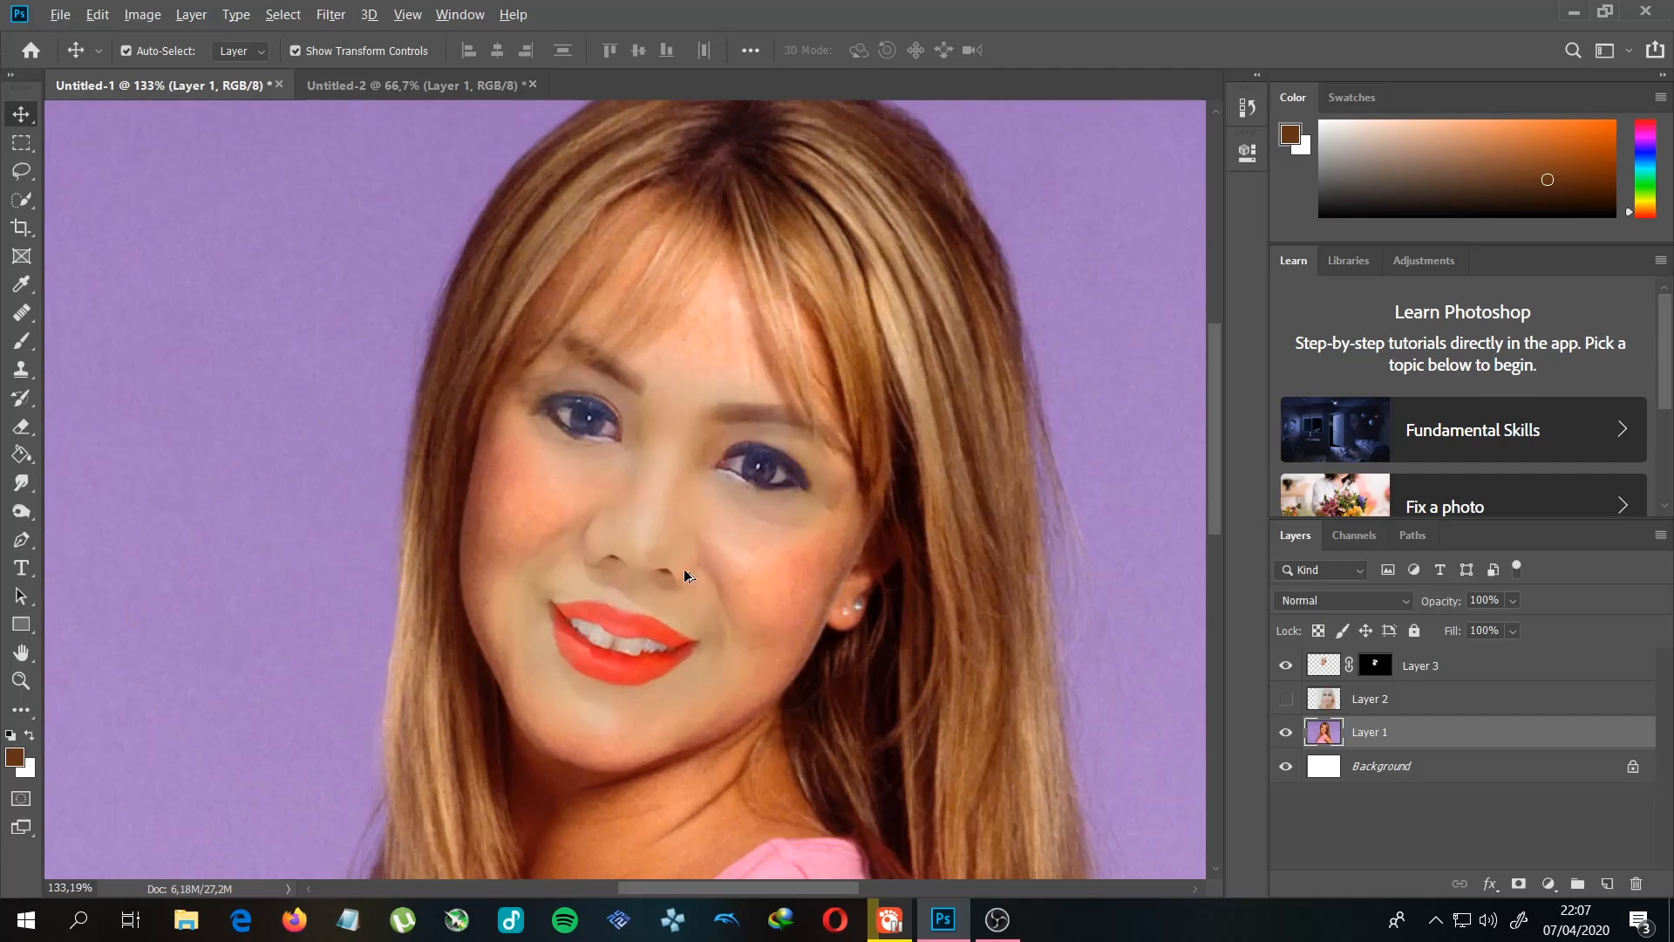
scroll(682, 567, "up", 3)
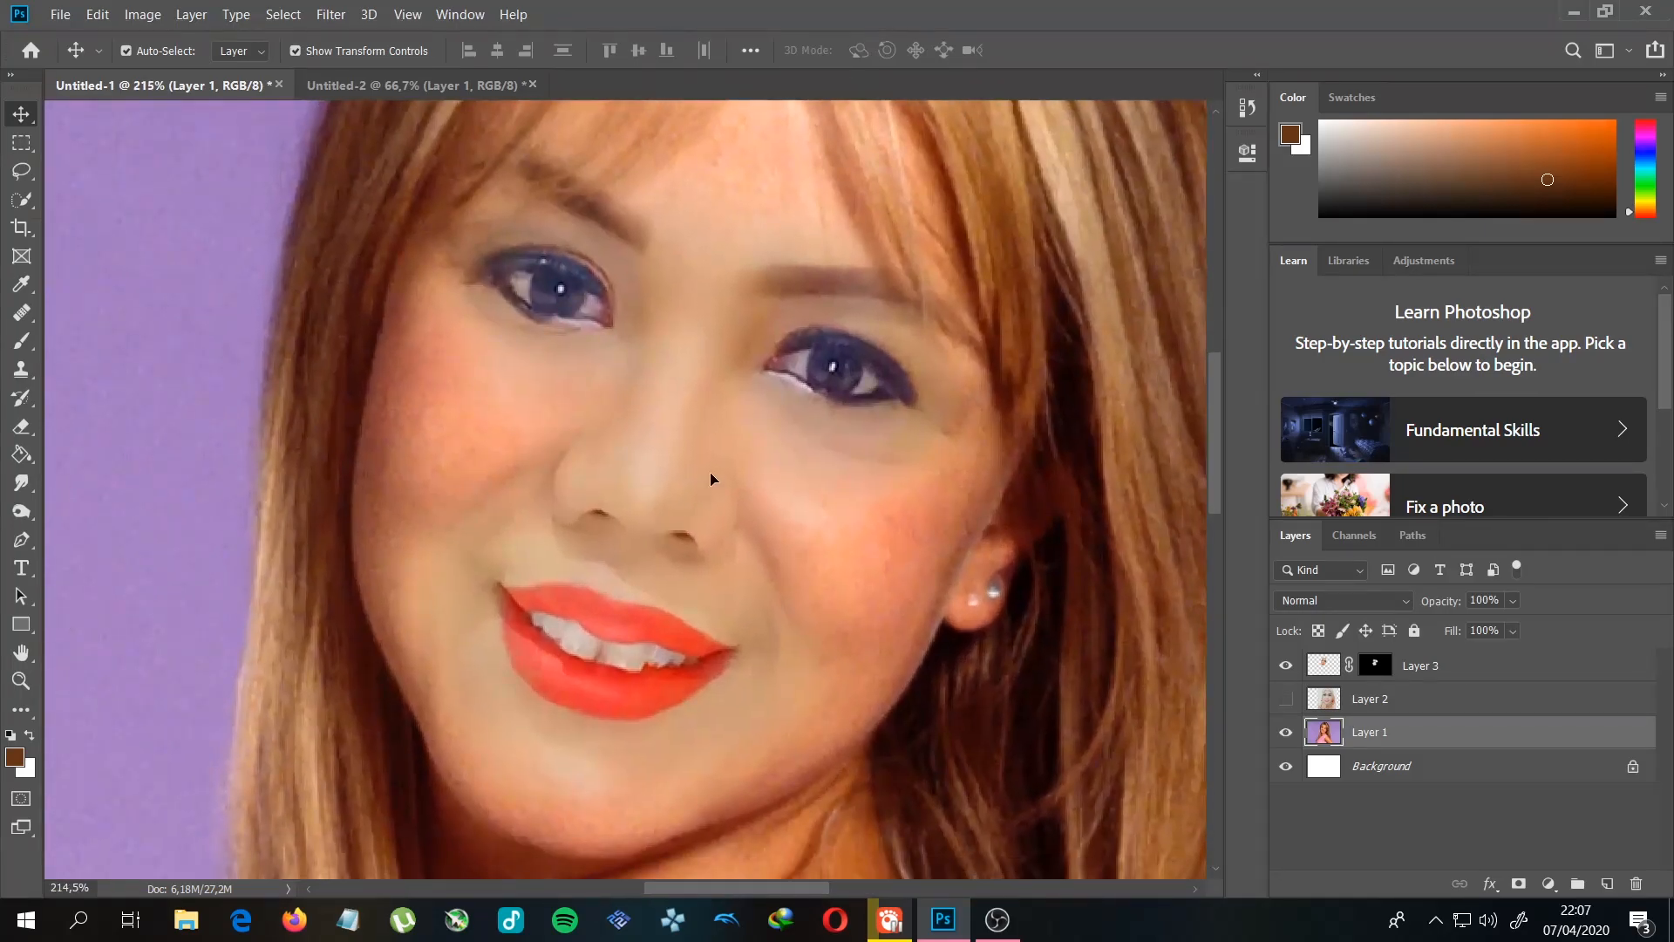
left_click(1287, 667)
left_click(1287, 667)
Step: Select Layer 3 and rotate its face cutout very slightly, committing the transform
left_click(755, 475)
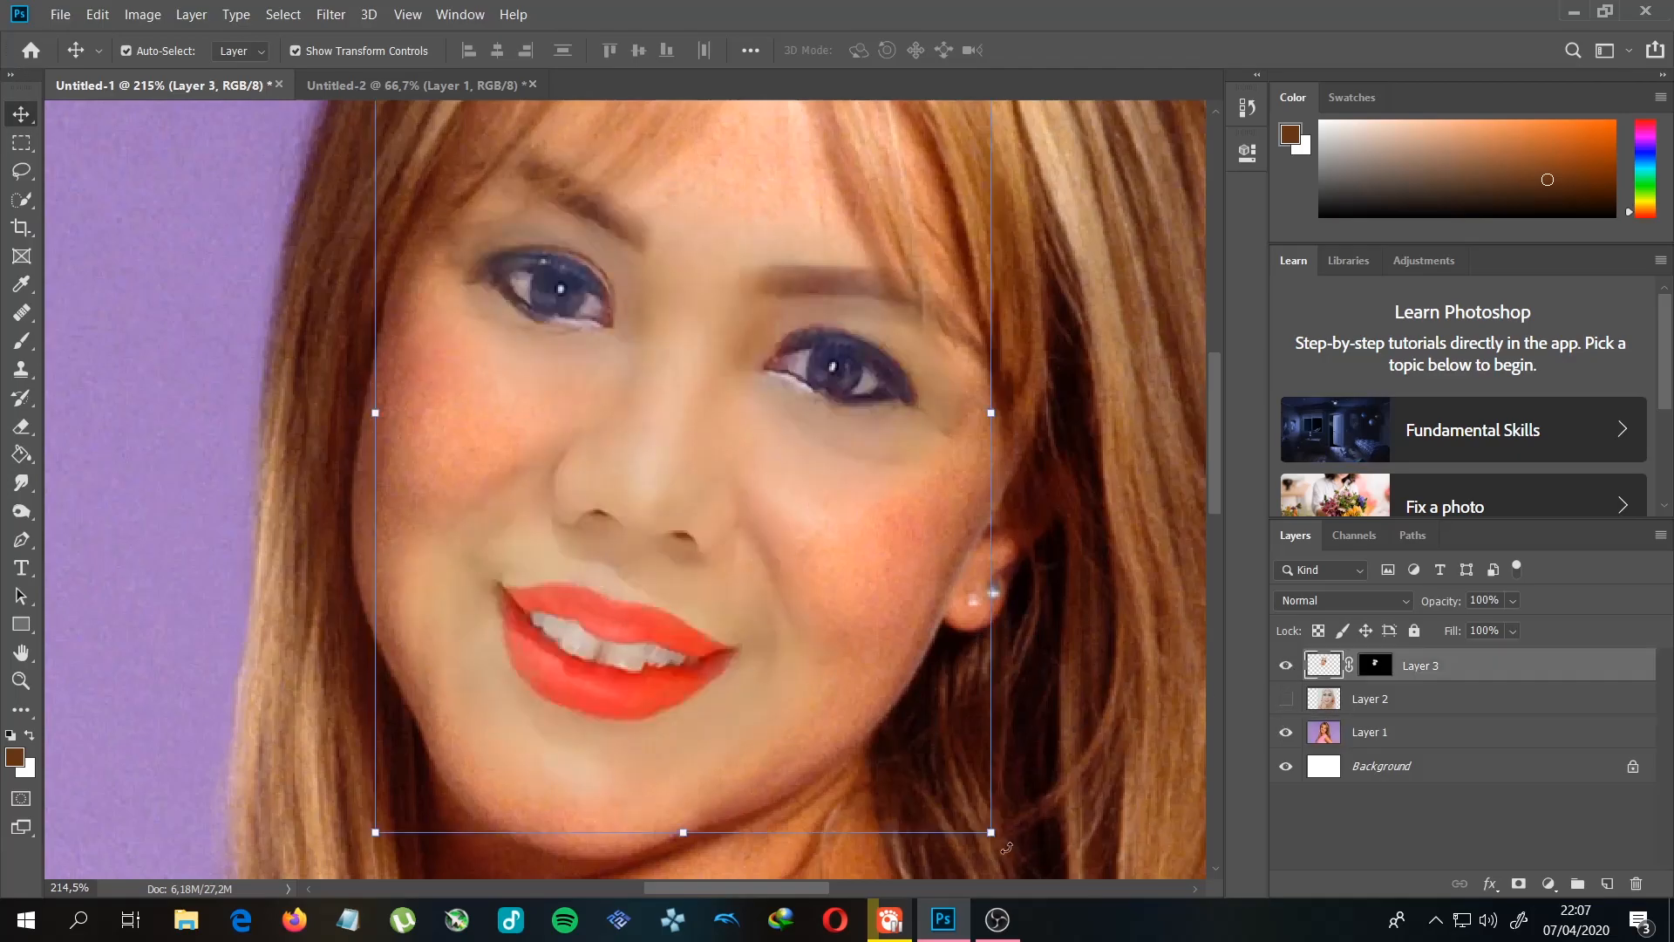
left_click_drag(992, 834, 1001, 843)
key("Return")
scroll(786, 598, "down", 5)
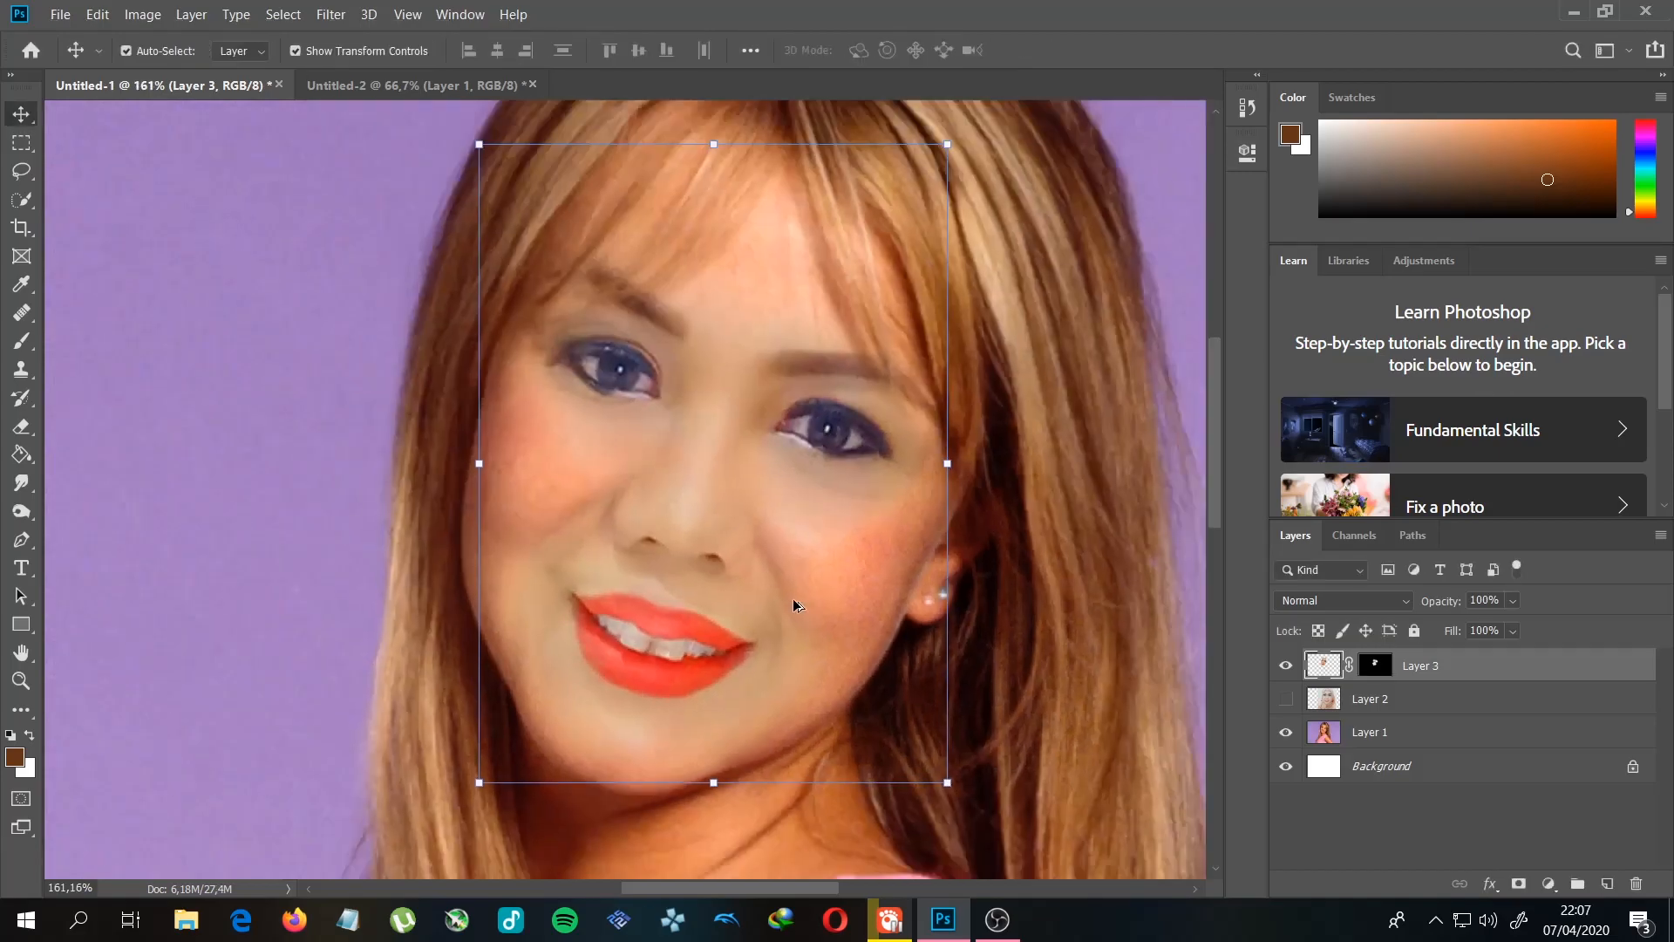
scroll(808, 614, "down", 7)
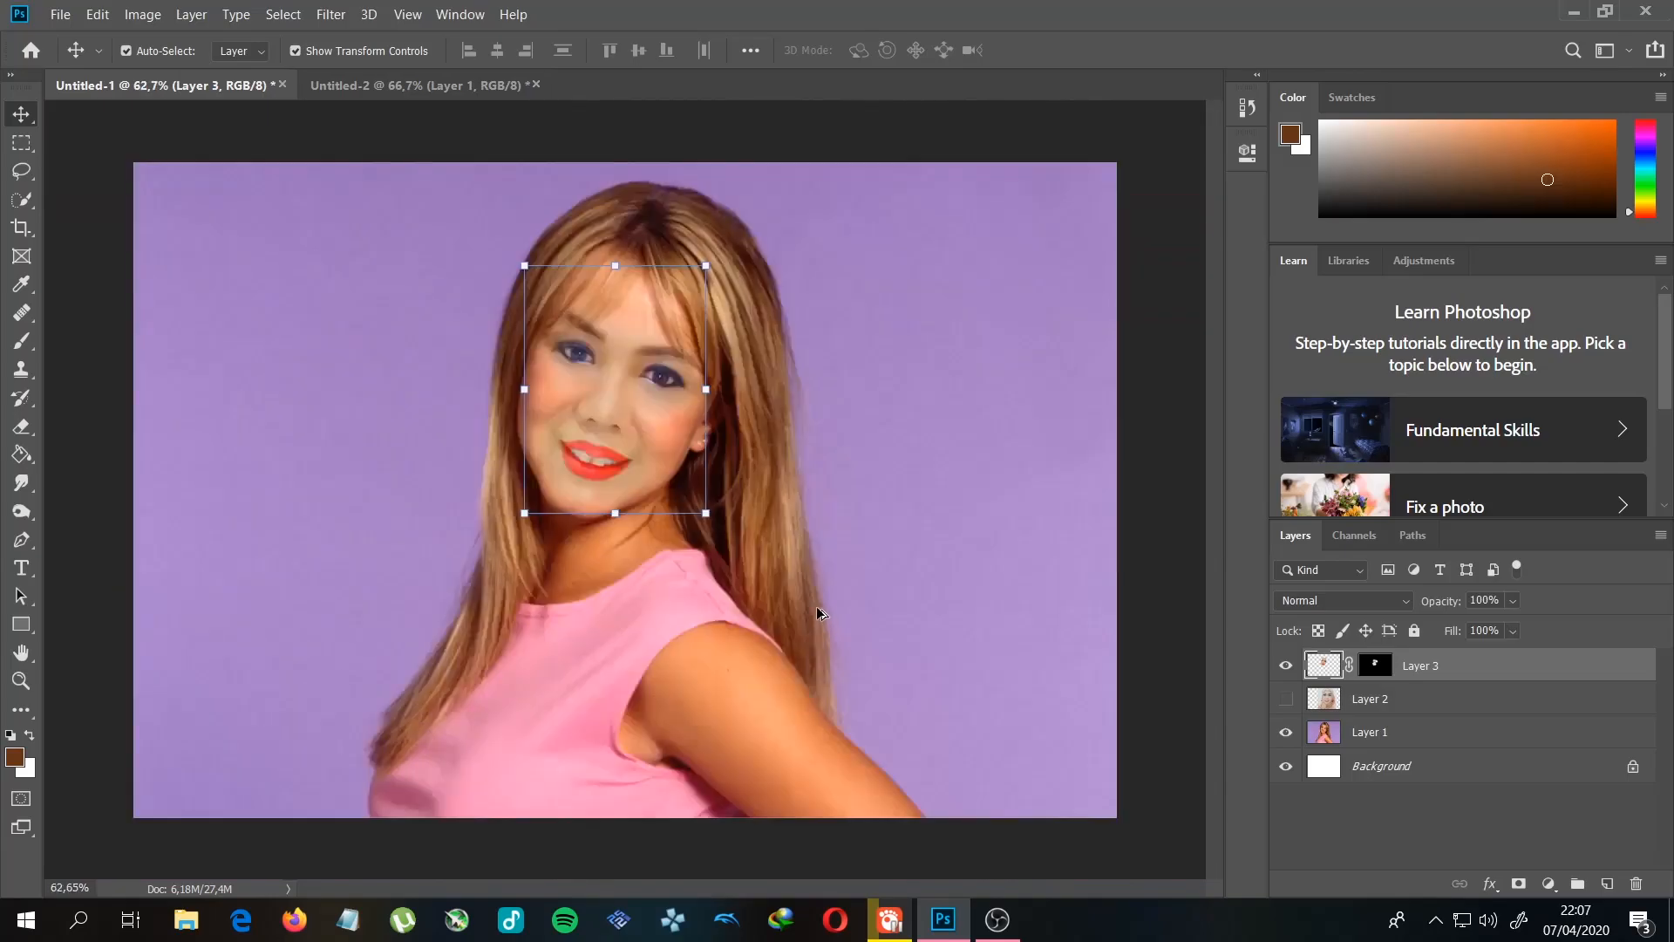
Step: Open the Selective Color adjustment for Layer 3's face
scroll(636, 469, "up", 7)
left_click_drag(612, 391, 648, 471)
scroll(648, 471, "up", 4)
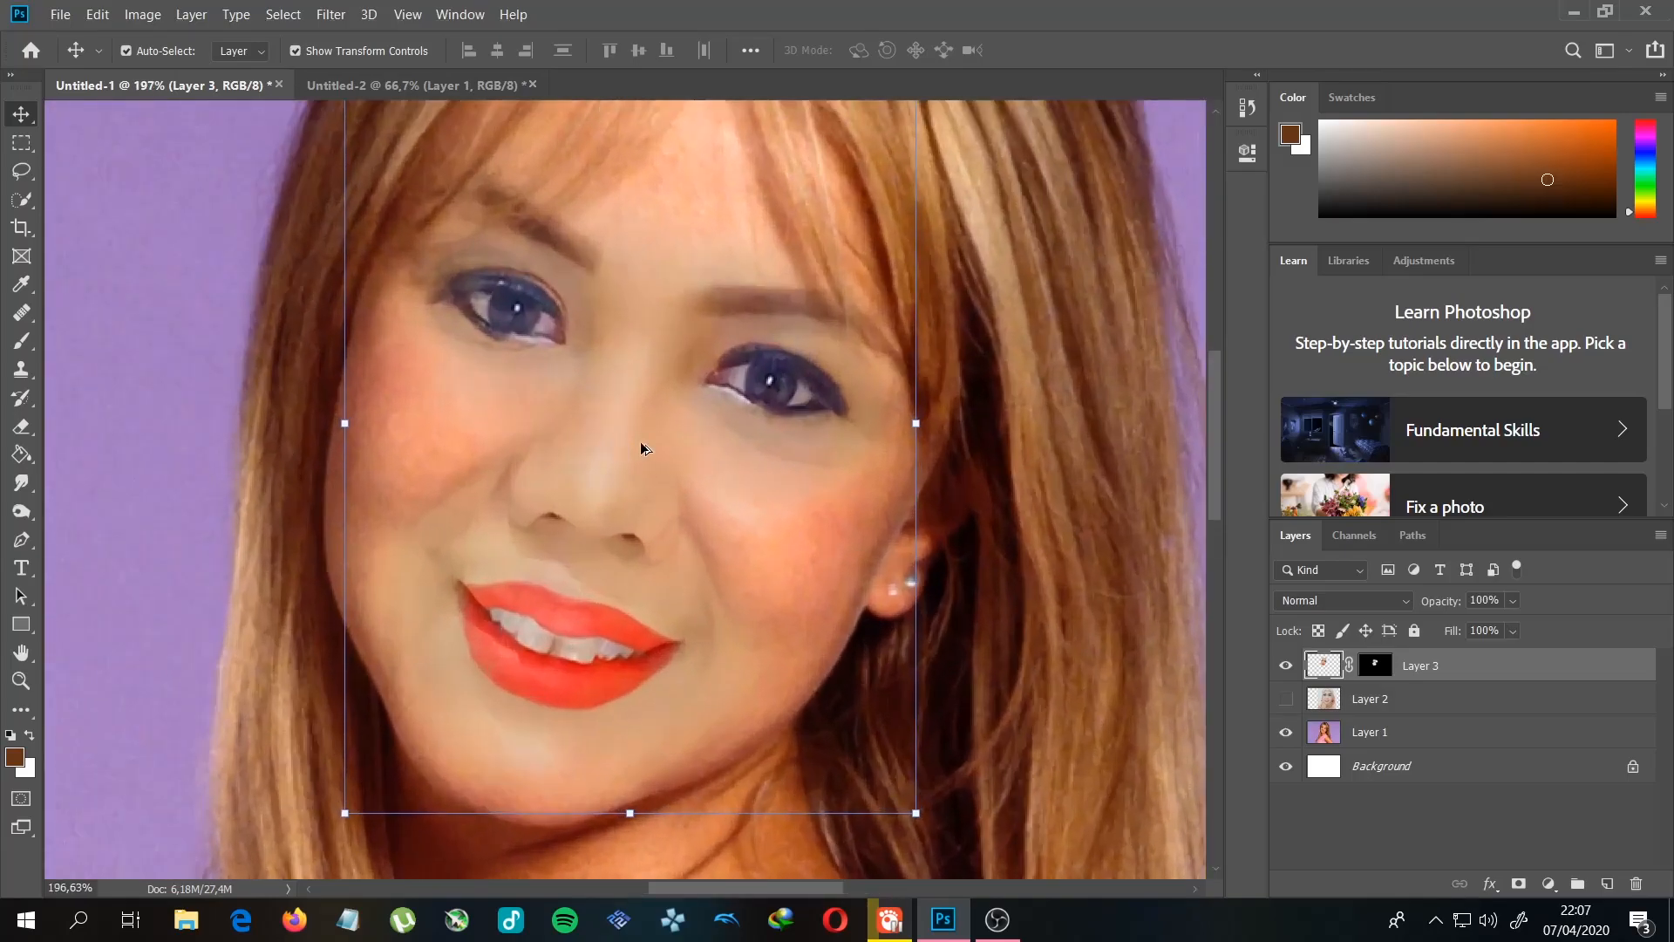
left_click(146, 16)
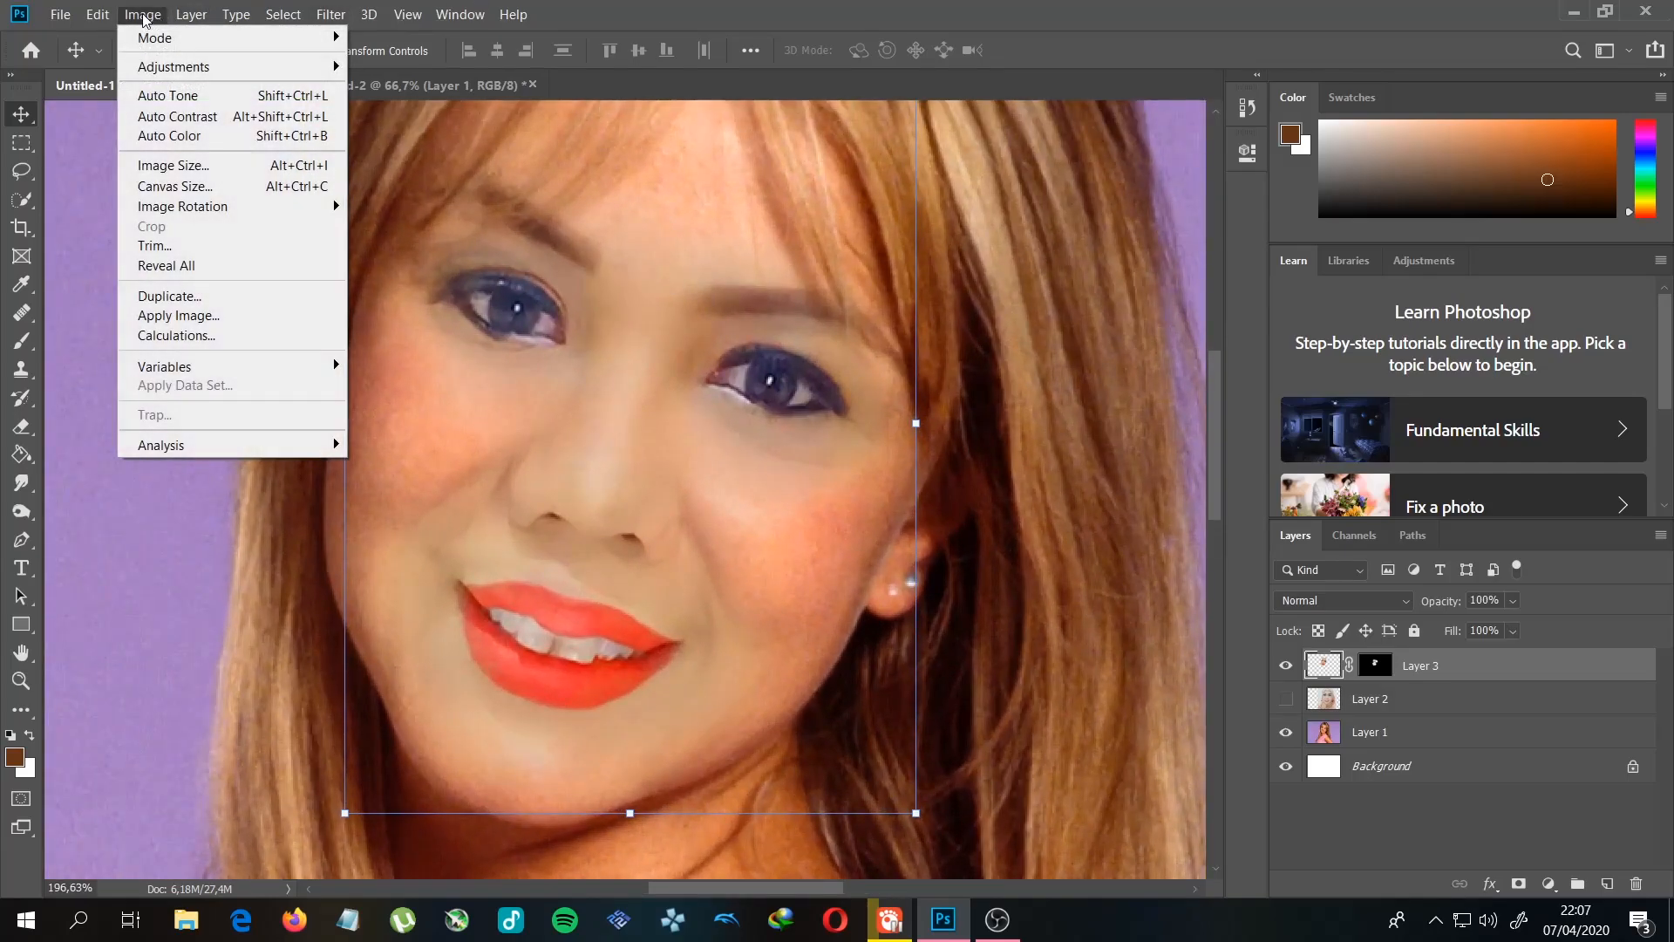
mouse_move(175, 67)
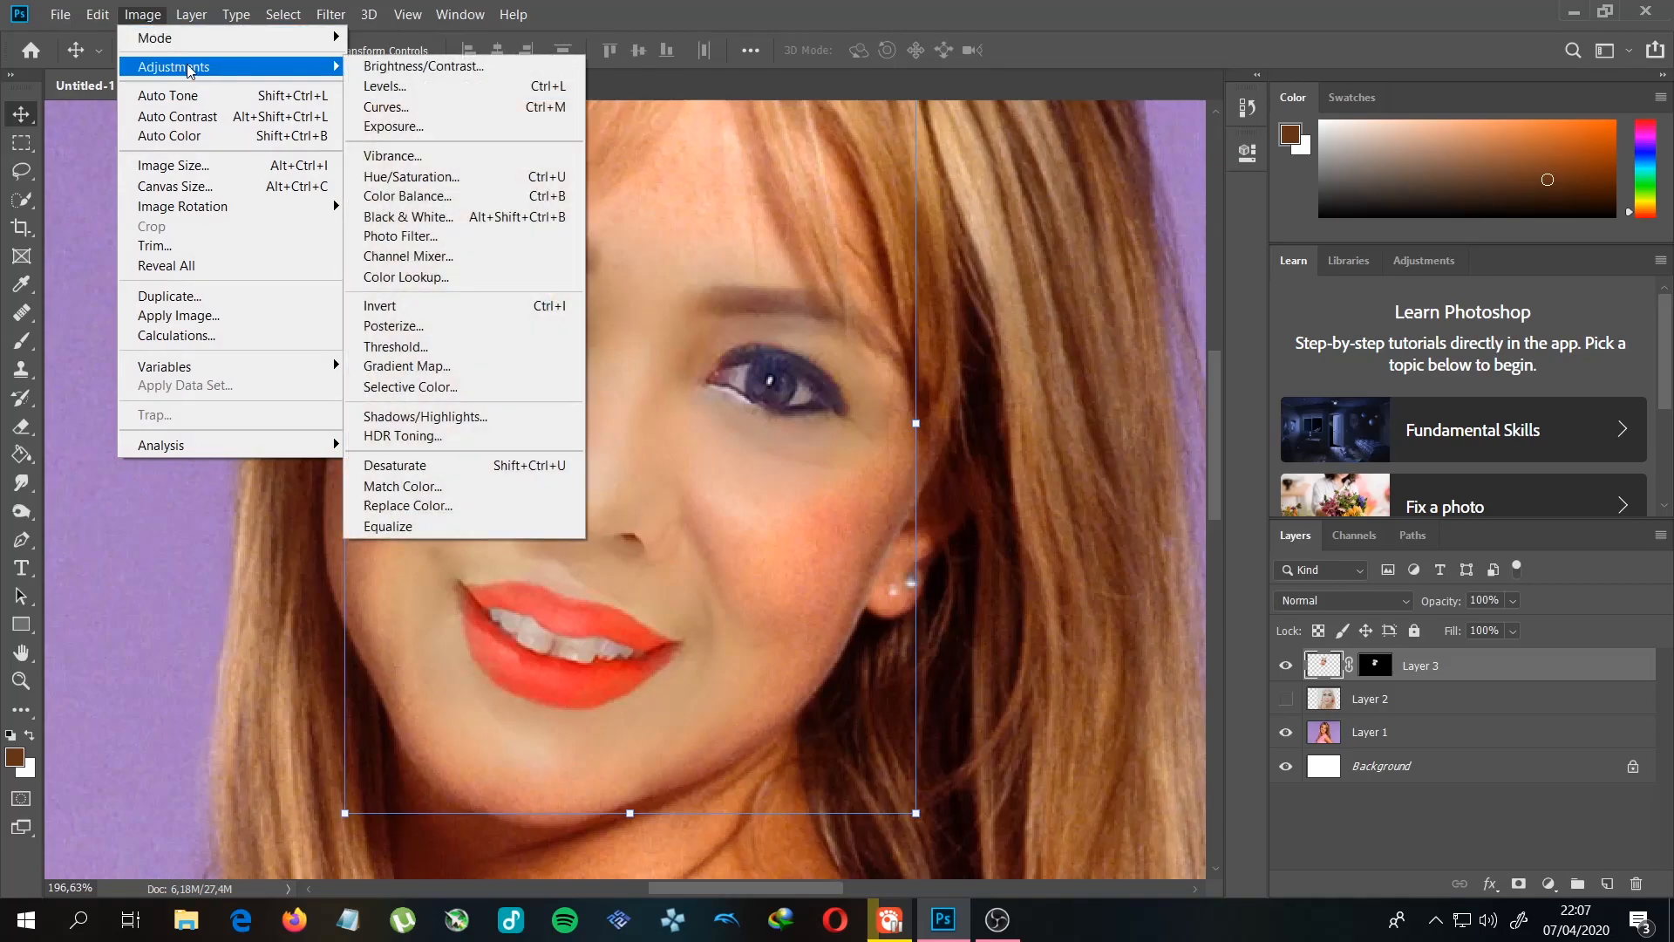
left_click(445, 388)
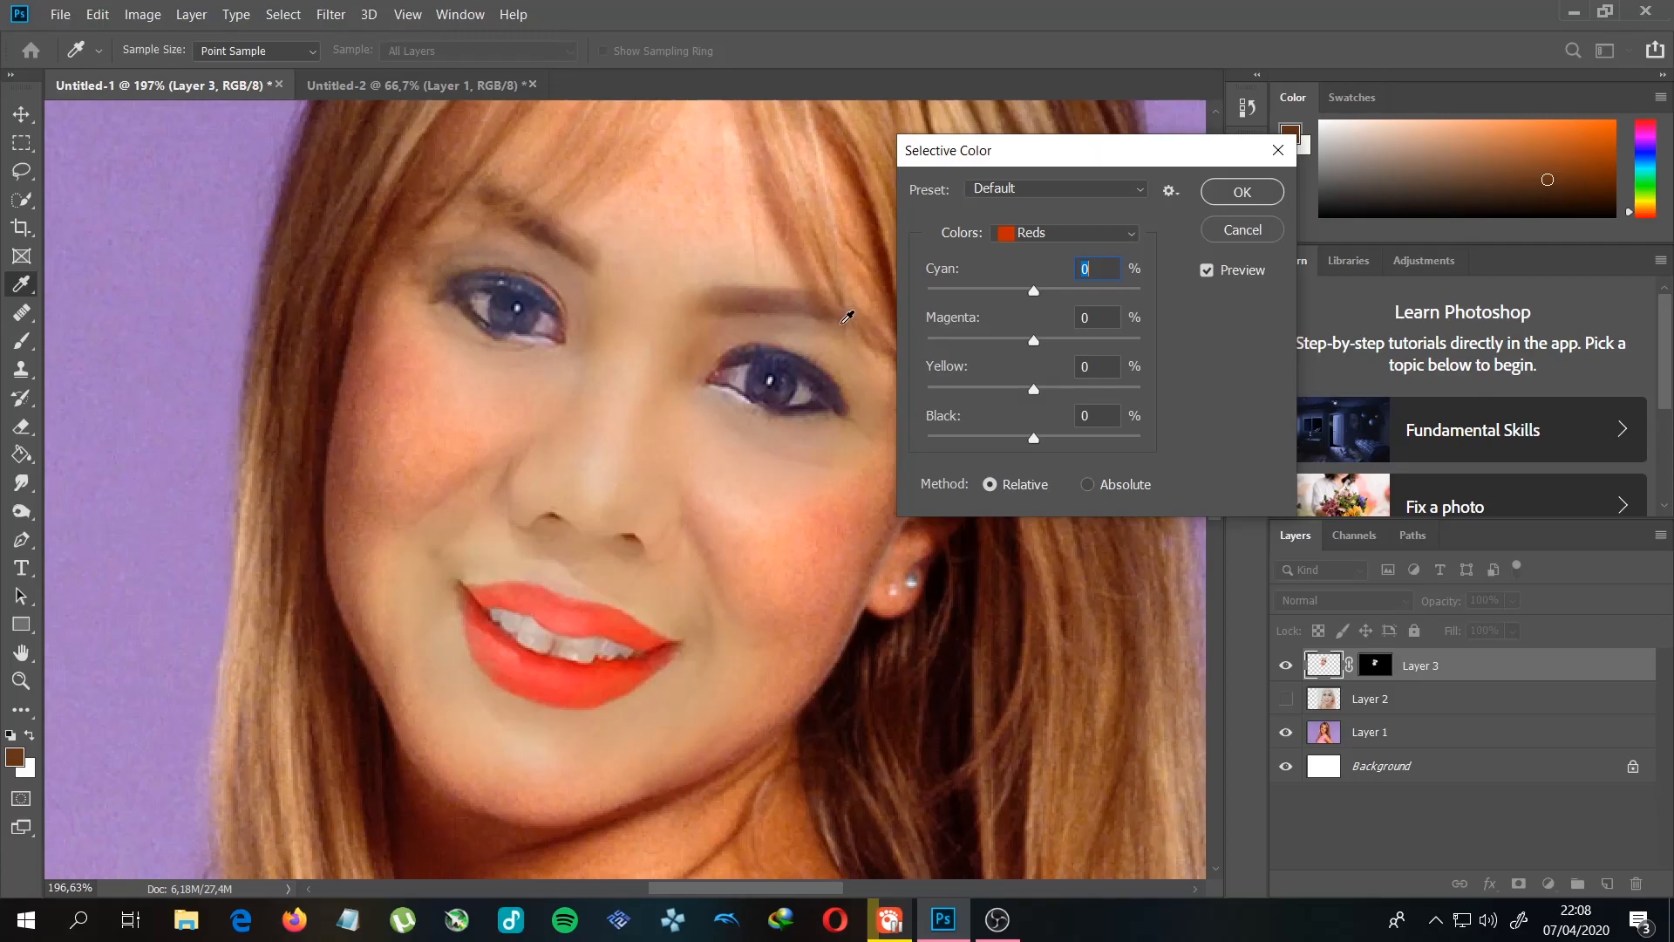
Step: Try the Reds at cyan +3, magenta +3, yellow +12 and black -5, and reset the values to 0
left_click_drag(1037, 294, 1028, 445)
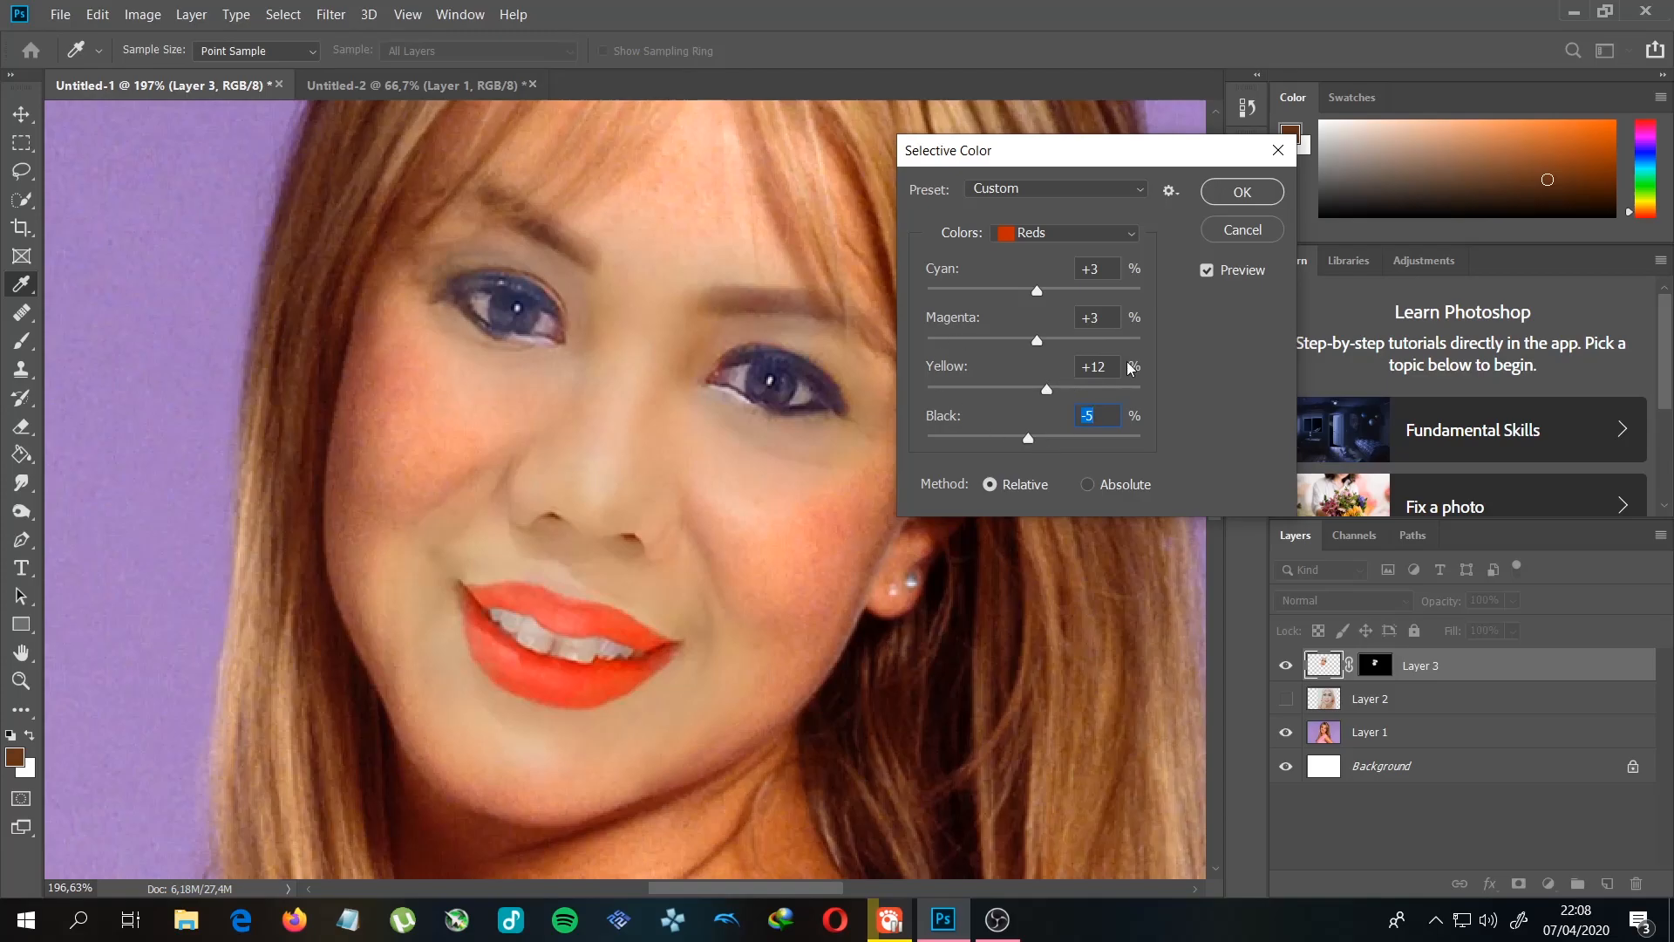
type("0")
key("shift+Tab")
type("0")
key("shift+Tab")
type("0")
Step: Set the Blues to cyan -100%, magenta -51%, yellow +100% and black +100%
left_click(1121, 233)
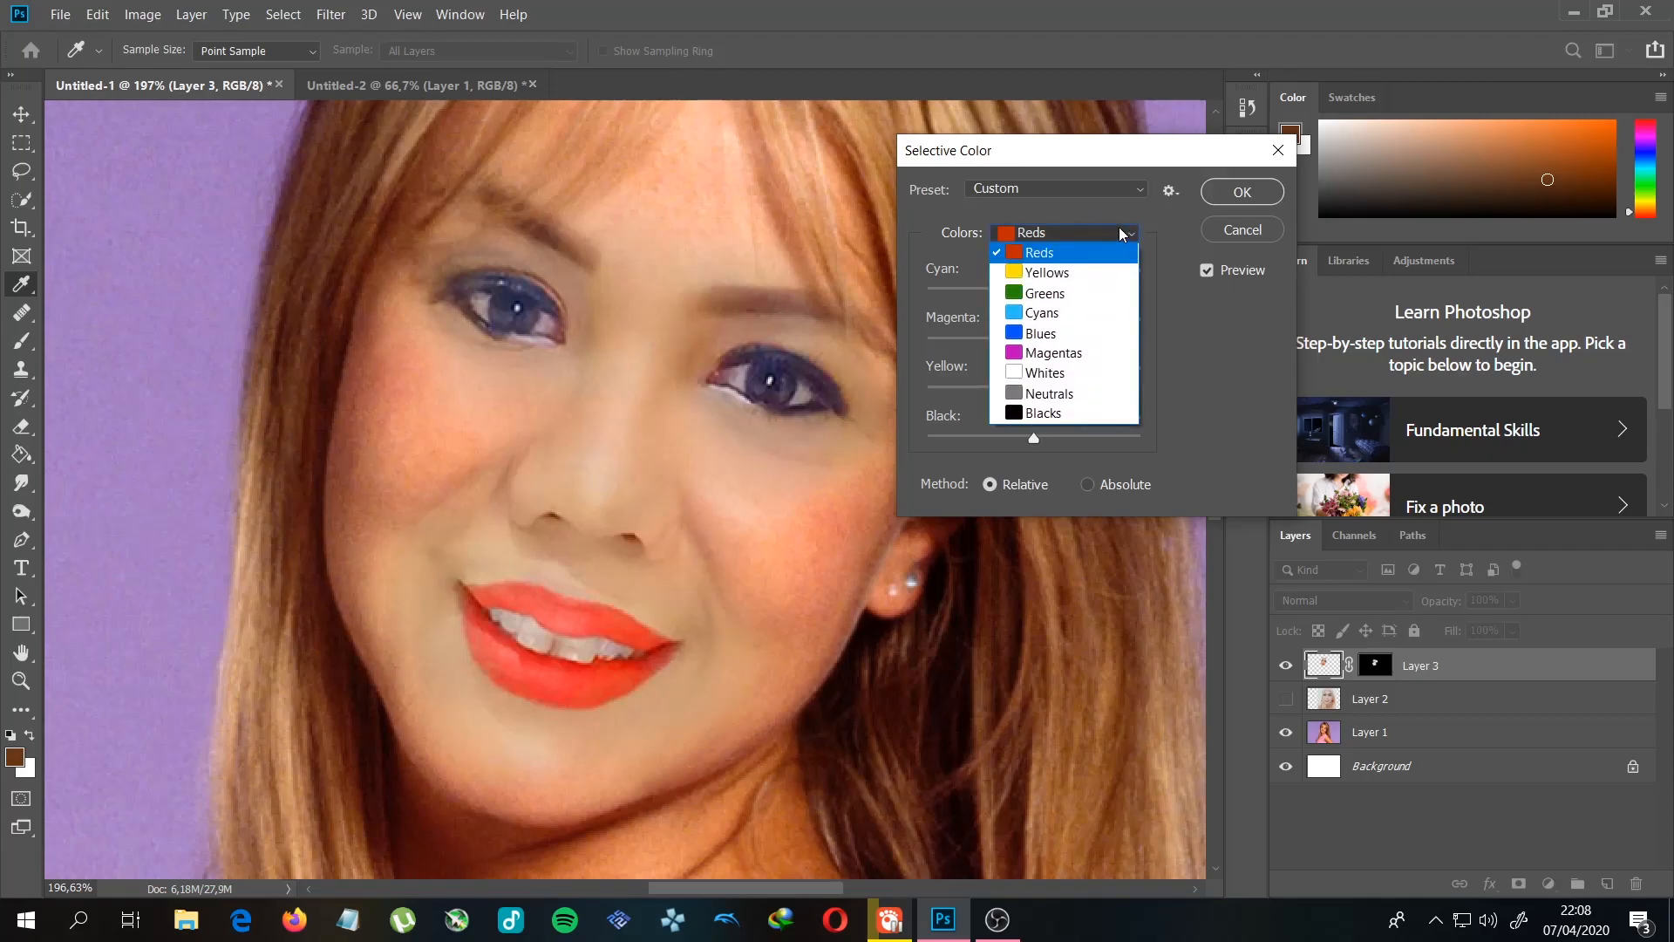
left_click(1041, 333)
left_click_drag(1033, 291, 868, 304)
left_click_drag(1035, 341, 980, 345)
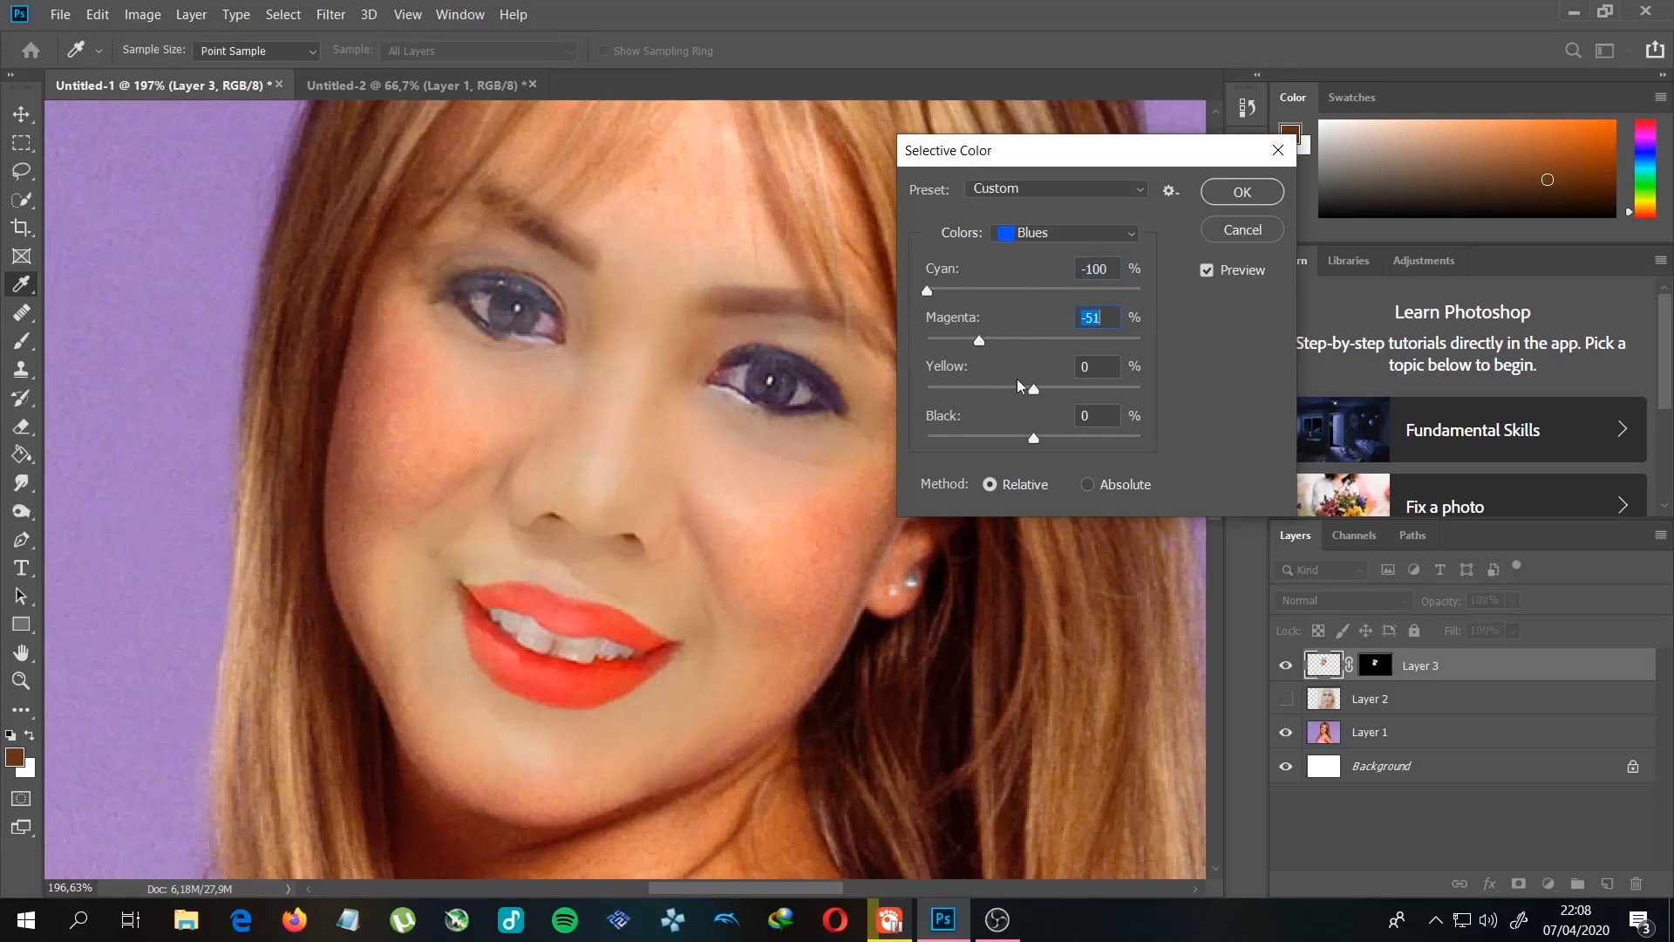
left_click_drag(1038, 395, 1147, 395)
left_click_drag(1034, 441, 1161, 447)
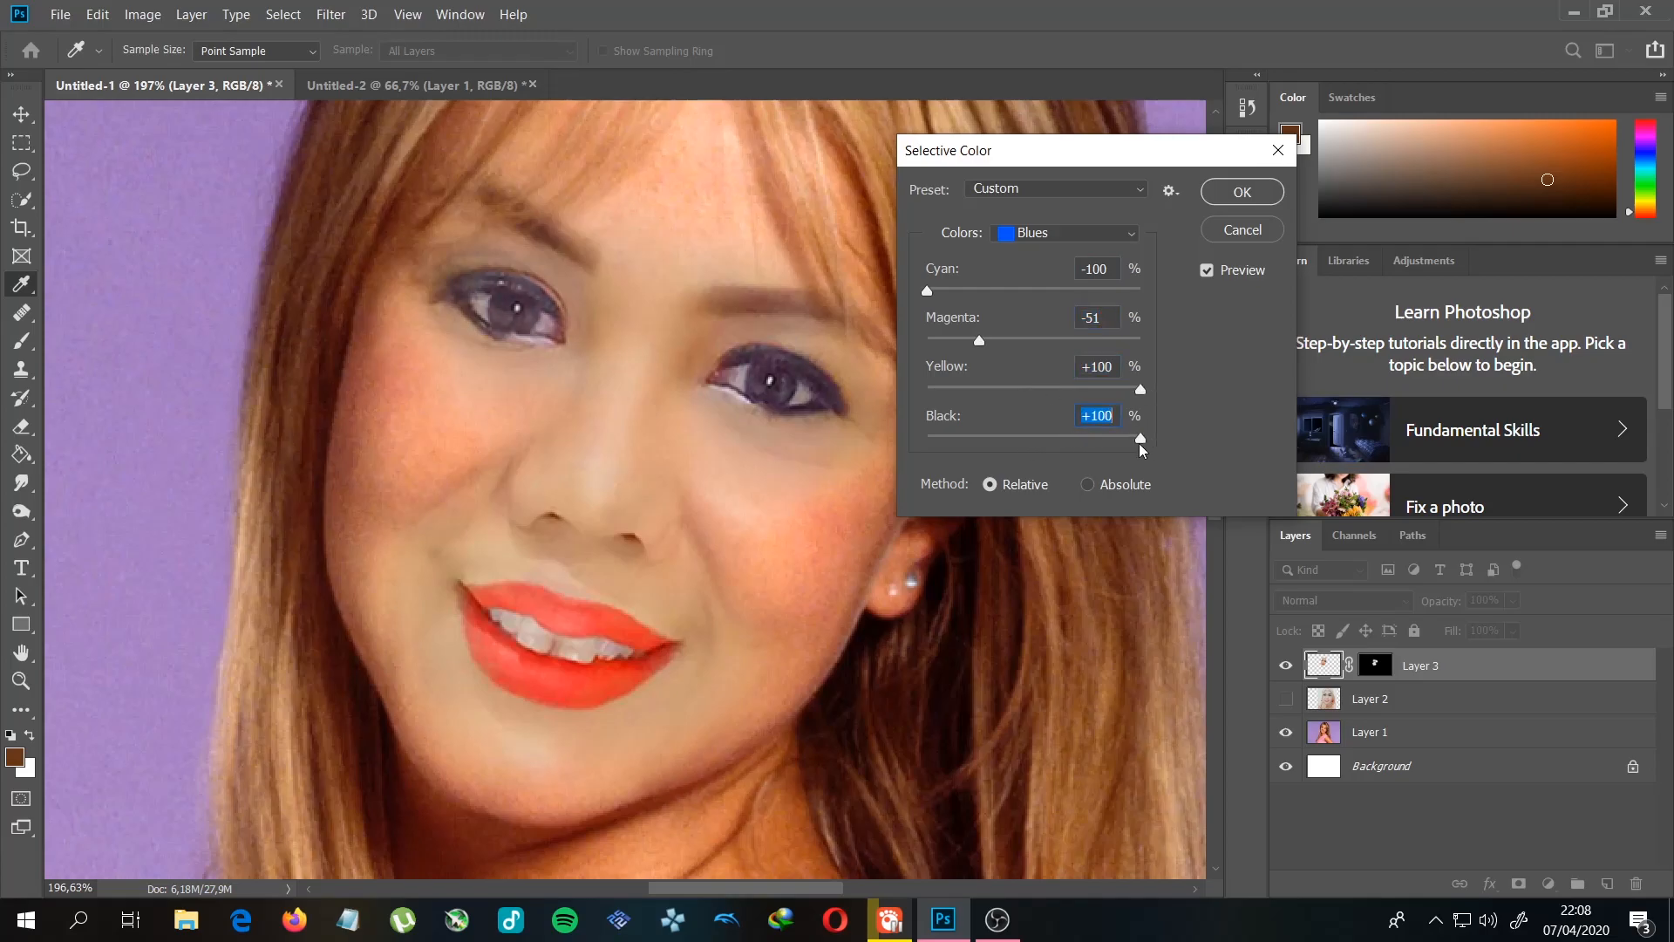
Step: Set the Magentas to cyan +100%, magenta -100%, yellow +100% and black +100%
left_click(1130, 232)
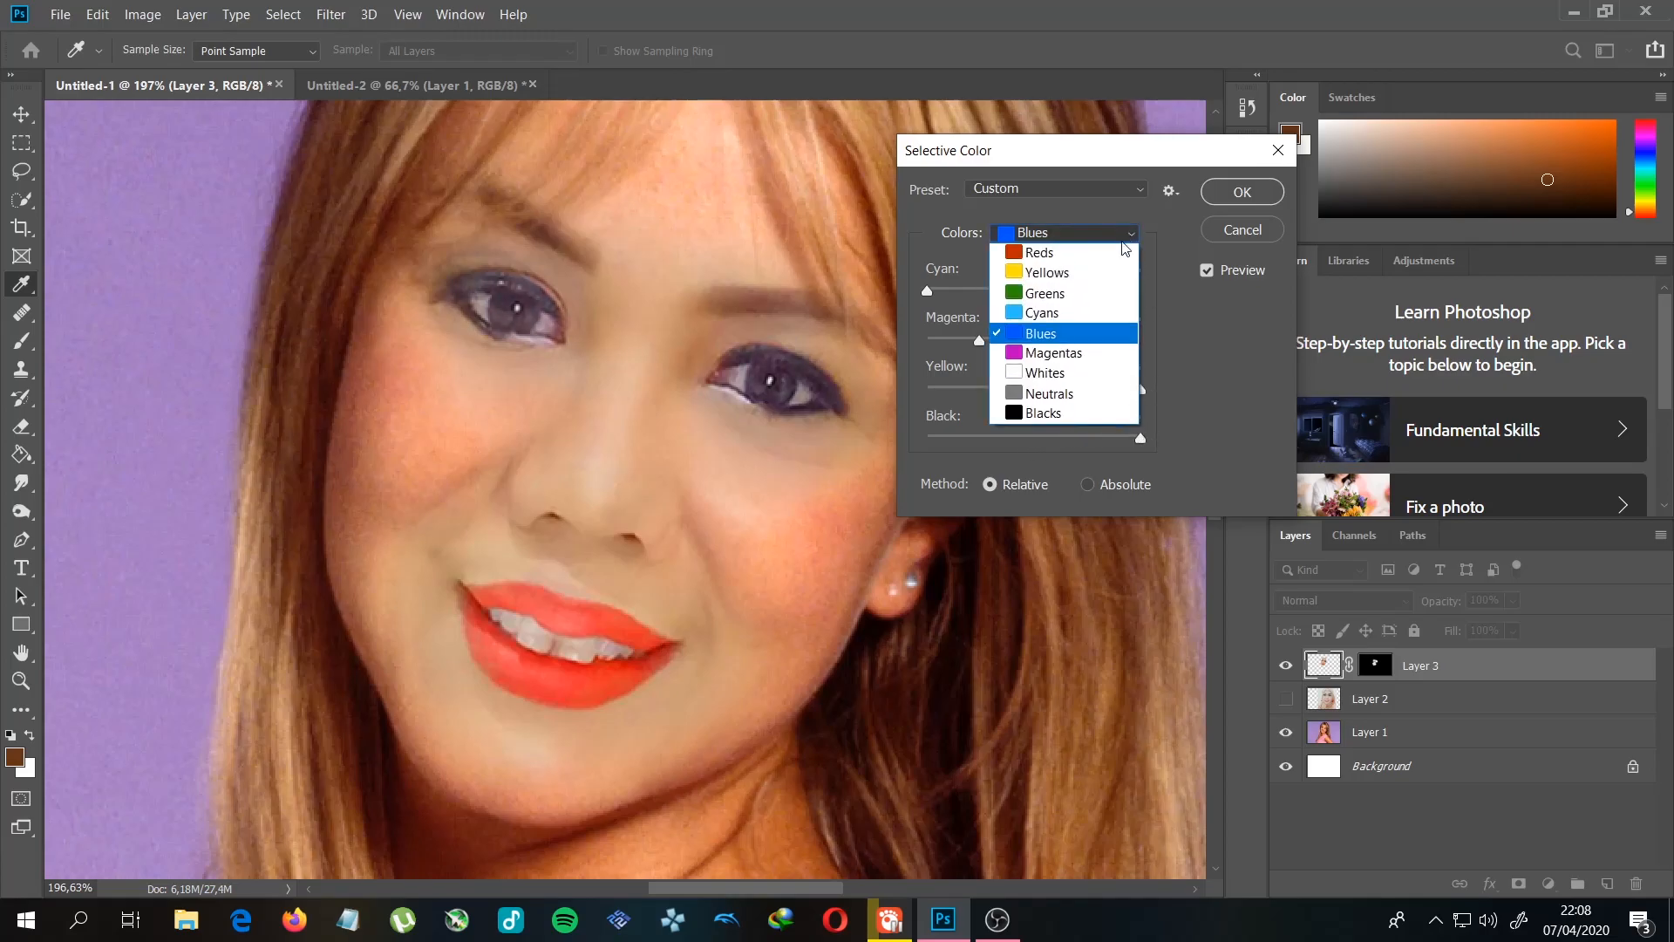
left_click(1086, 356)
left_click_drag(1038, 295, 927, 293)
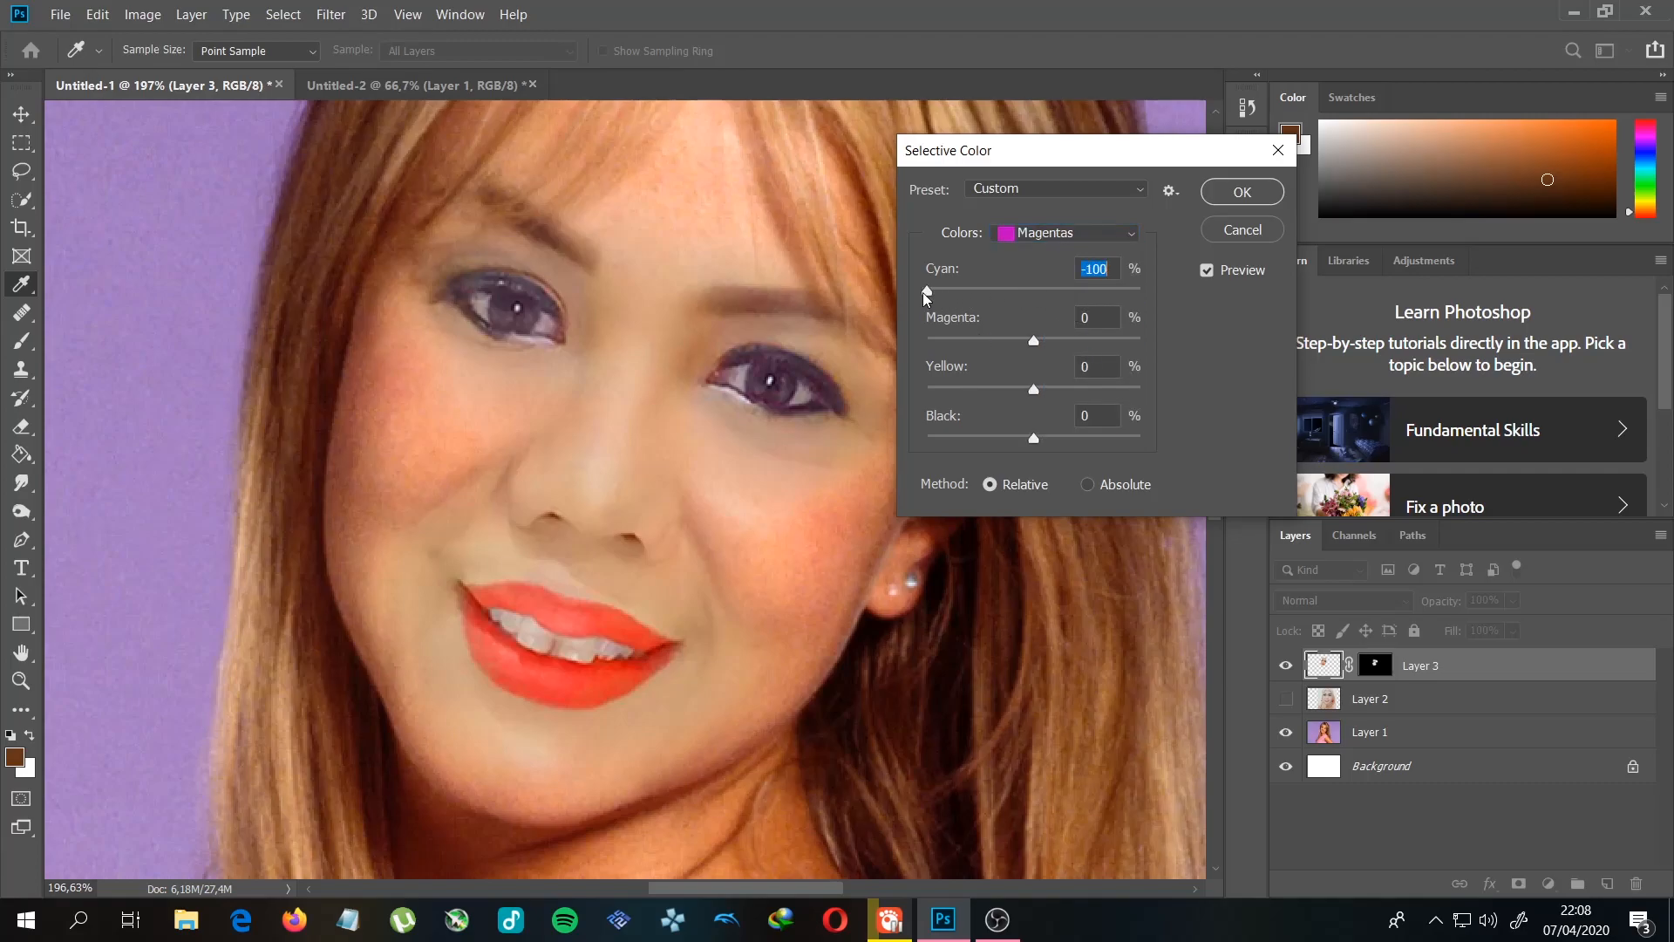
left_click_drag(1033, 341, 926, 349)
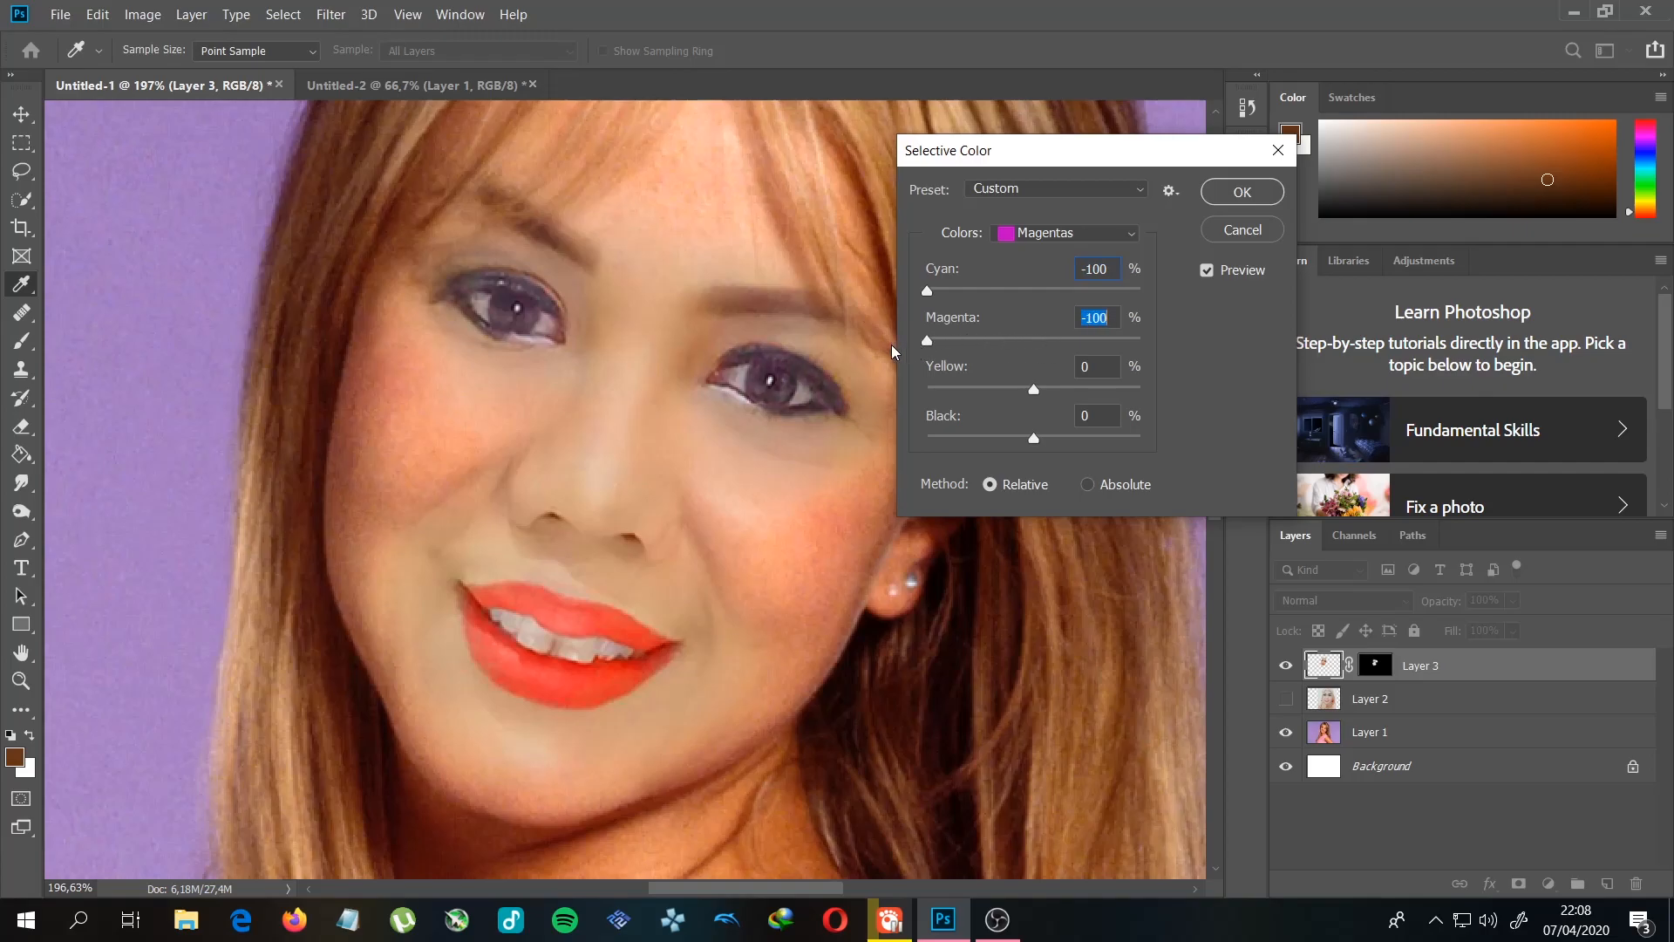
left_click_drag(929, 292, 1184, 312)
left_click_drag(1036, 391, 1147, 398)
left_click_drag(1033, 437, 1161, 451)
Step: Adjust the Whites, keeping cyan at 0% and lowering black slightly
left_click(1111, 239)
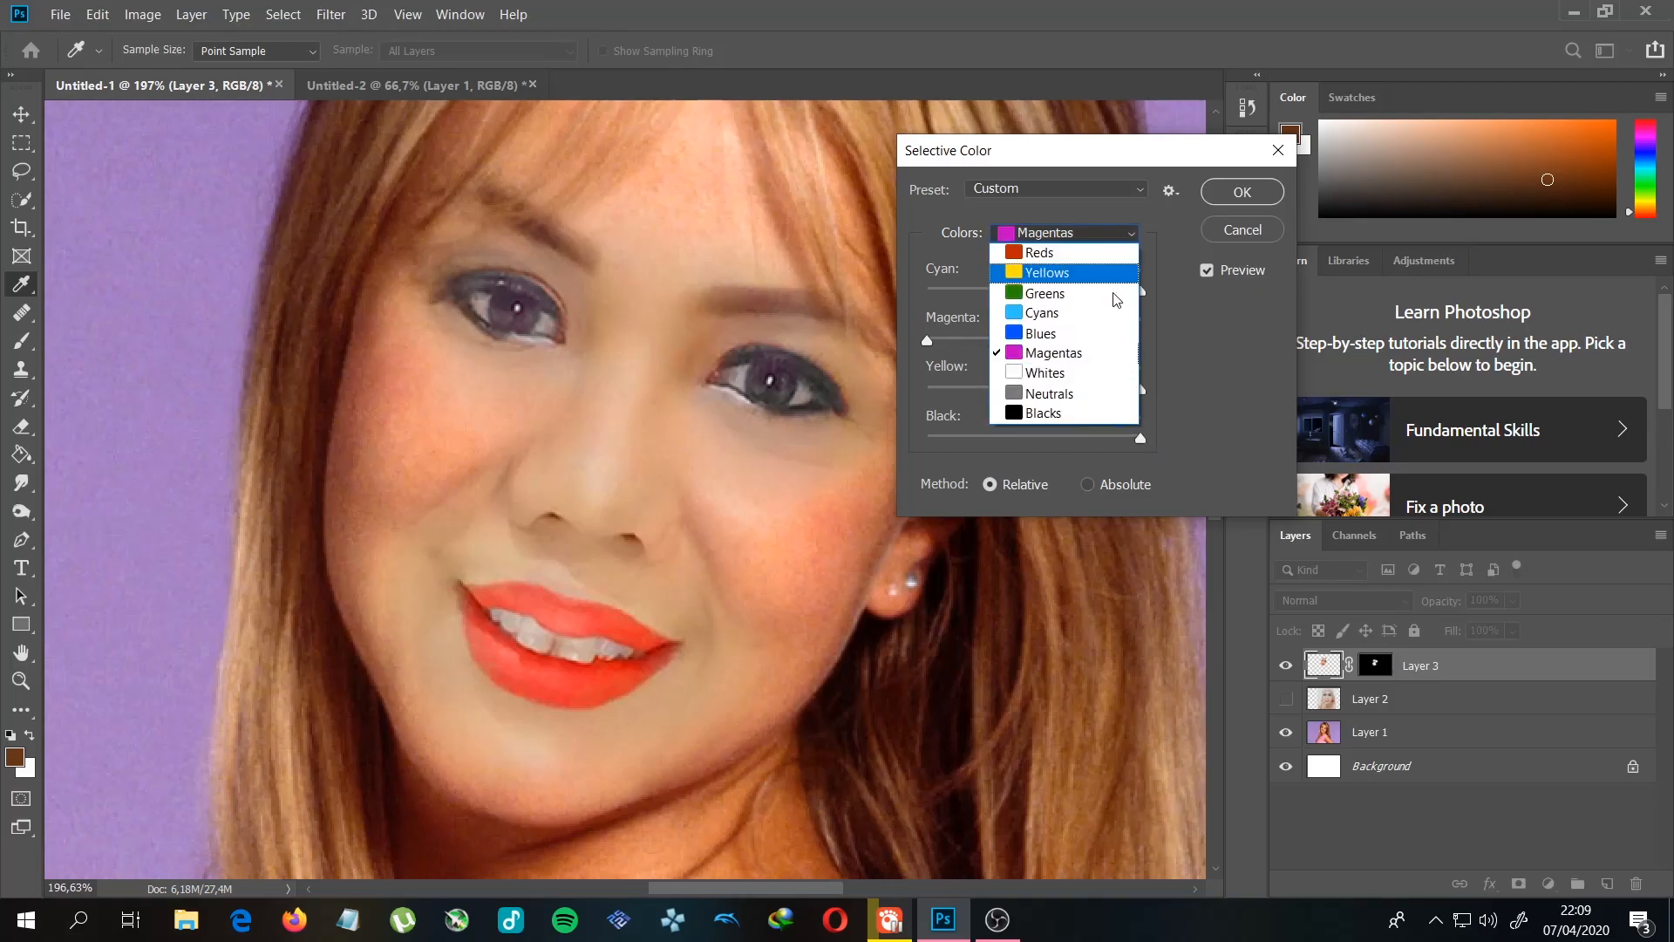
left_click(1075, 384)
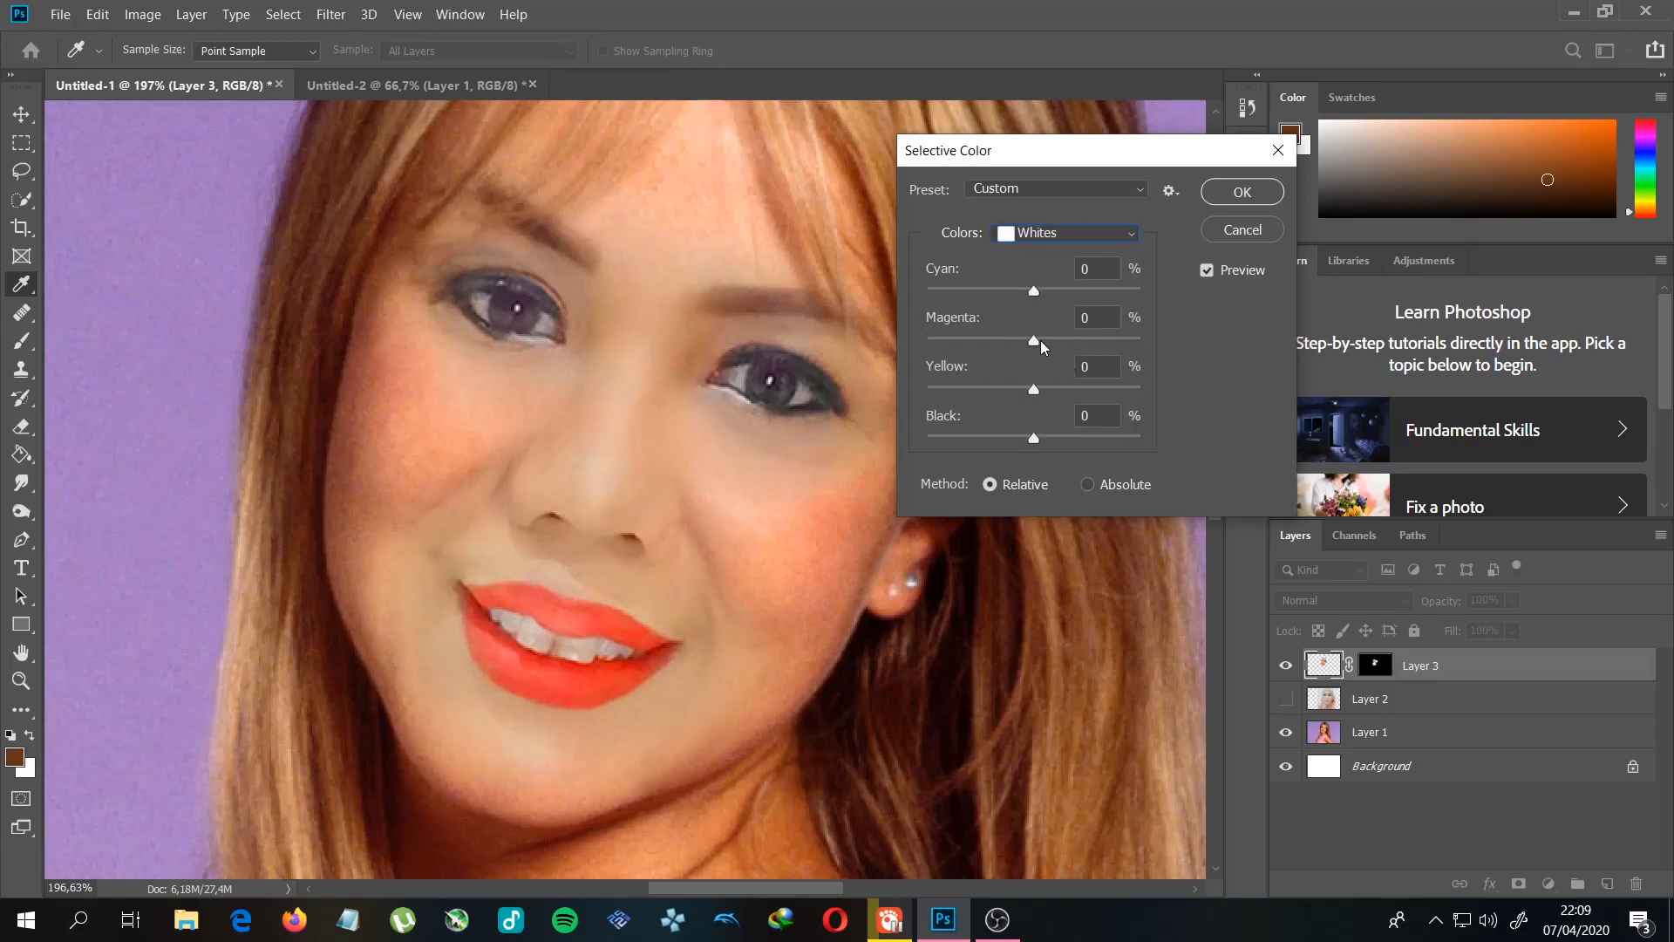
mouse_move(1049, 294)
left_mouse_down()
mouse_move(968, 294)
mouse_move(1049, 297)
mouse_move(1033, 292)
left_mouse_up()
type("0")
left_click(562, 595)
left_click(598, 515)
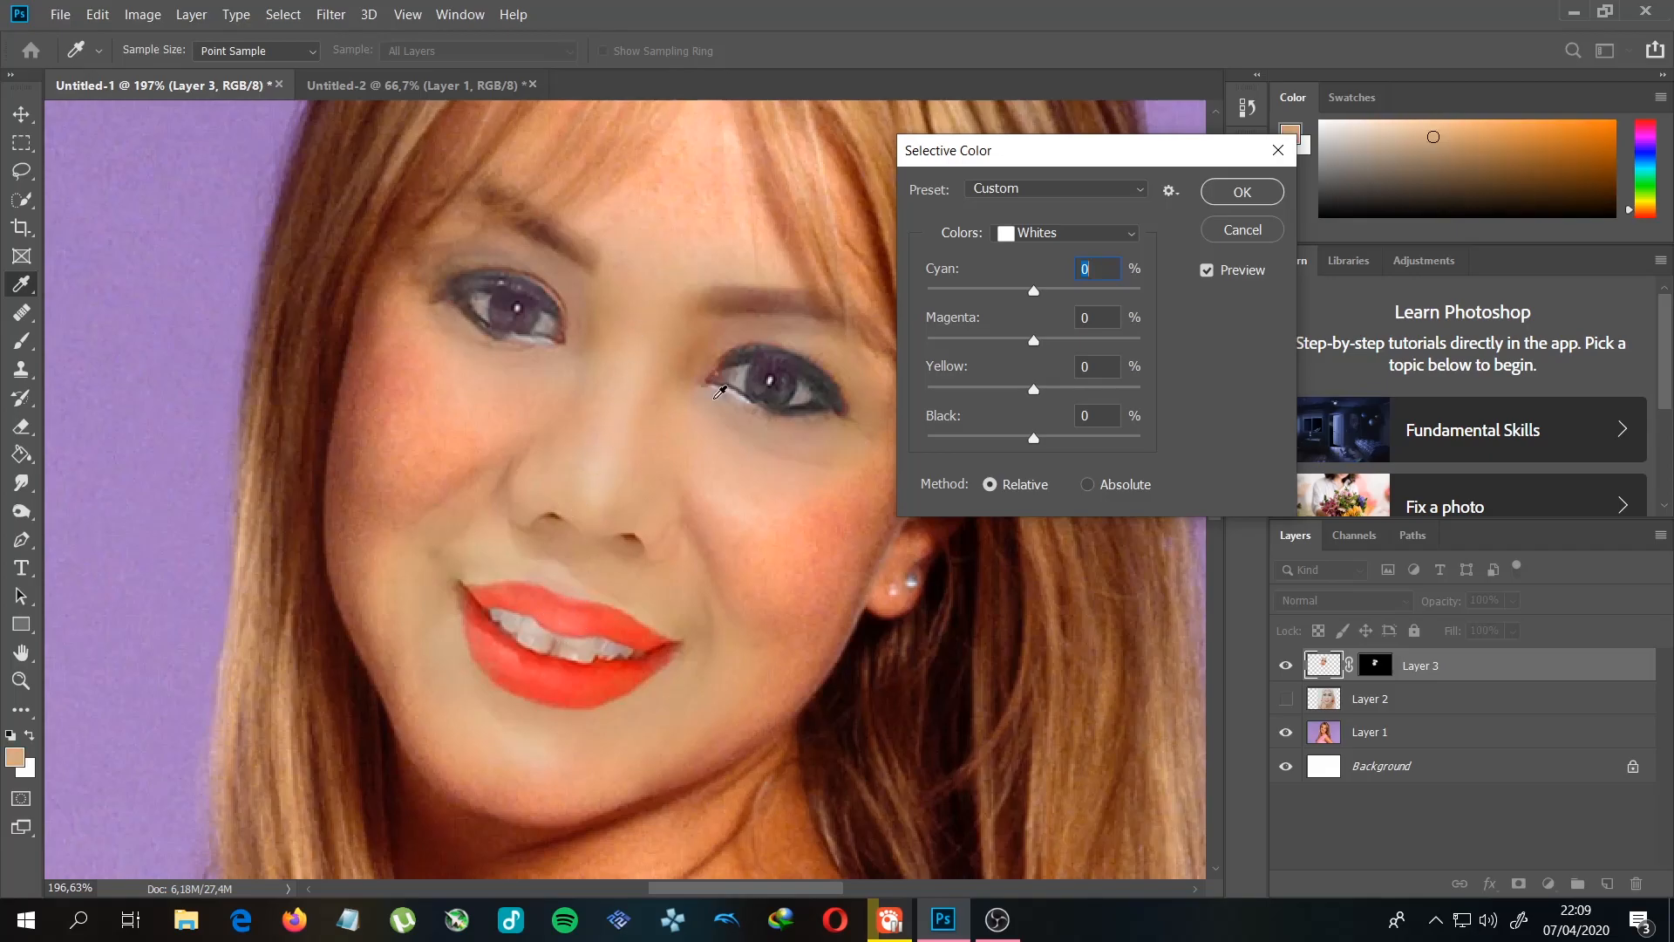
left_click_drag(1033, 438, 1023, 486)
Step: Try the Neutrals at cyan -100% and -50%, and reset cyan to 0%
left_click(1091, 238)
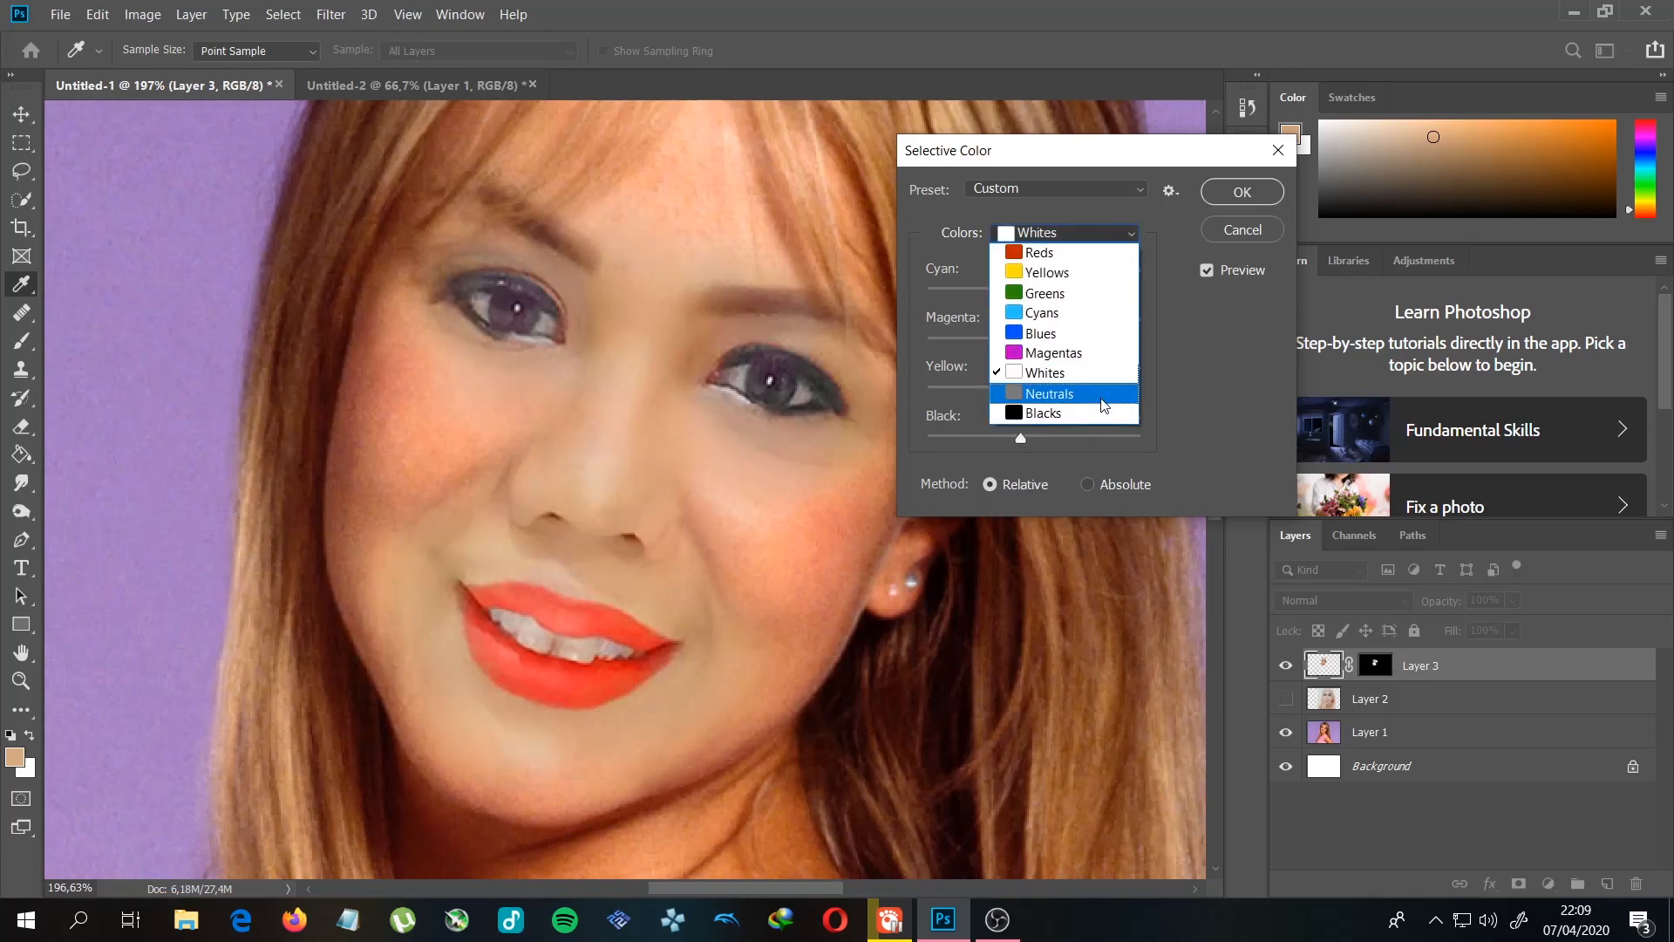
left_click(1081, 379)
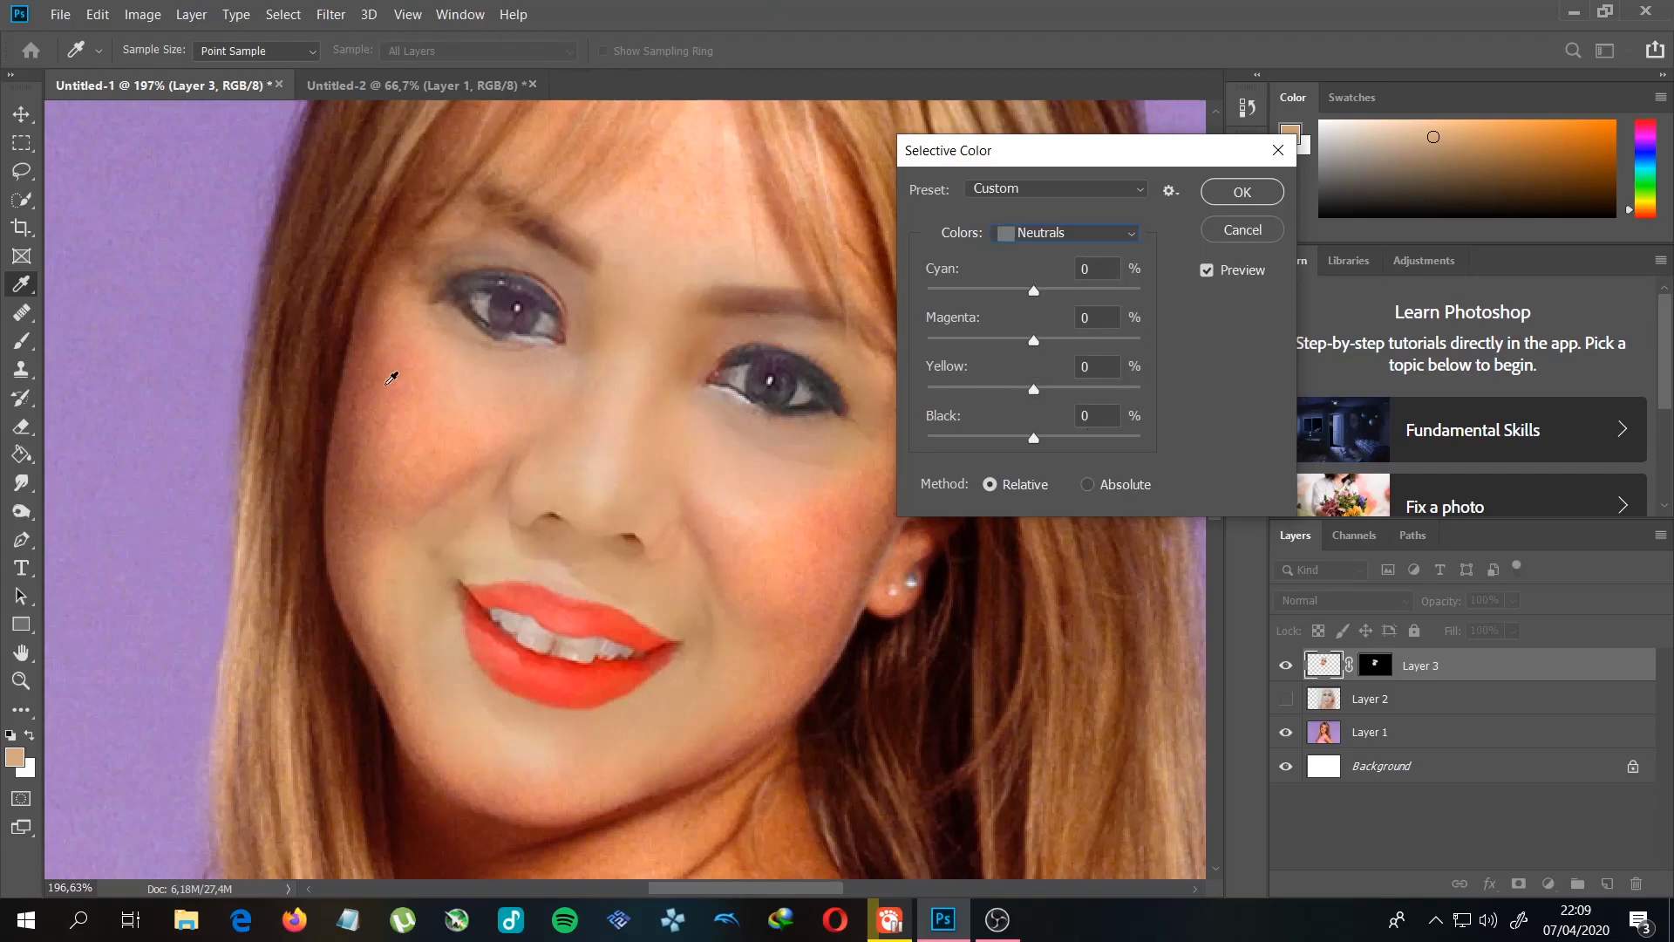
left_click_drag(1033, 290, 568, 303)
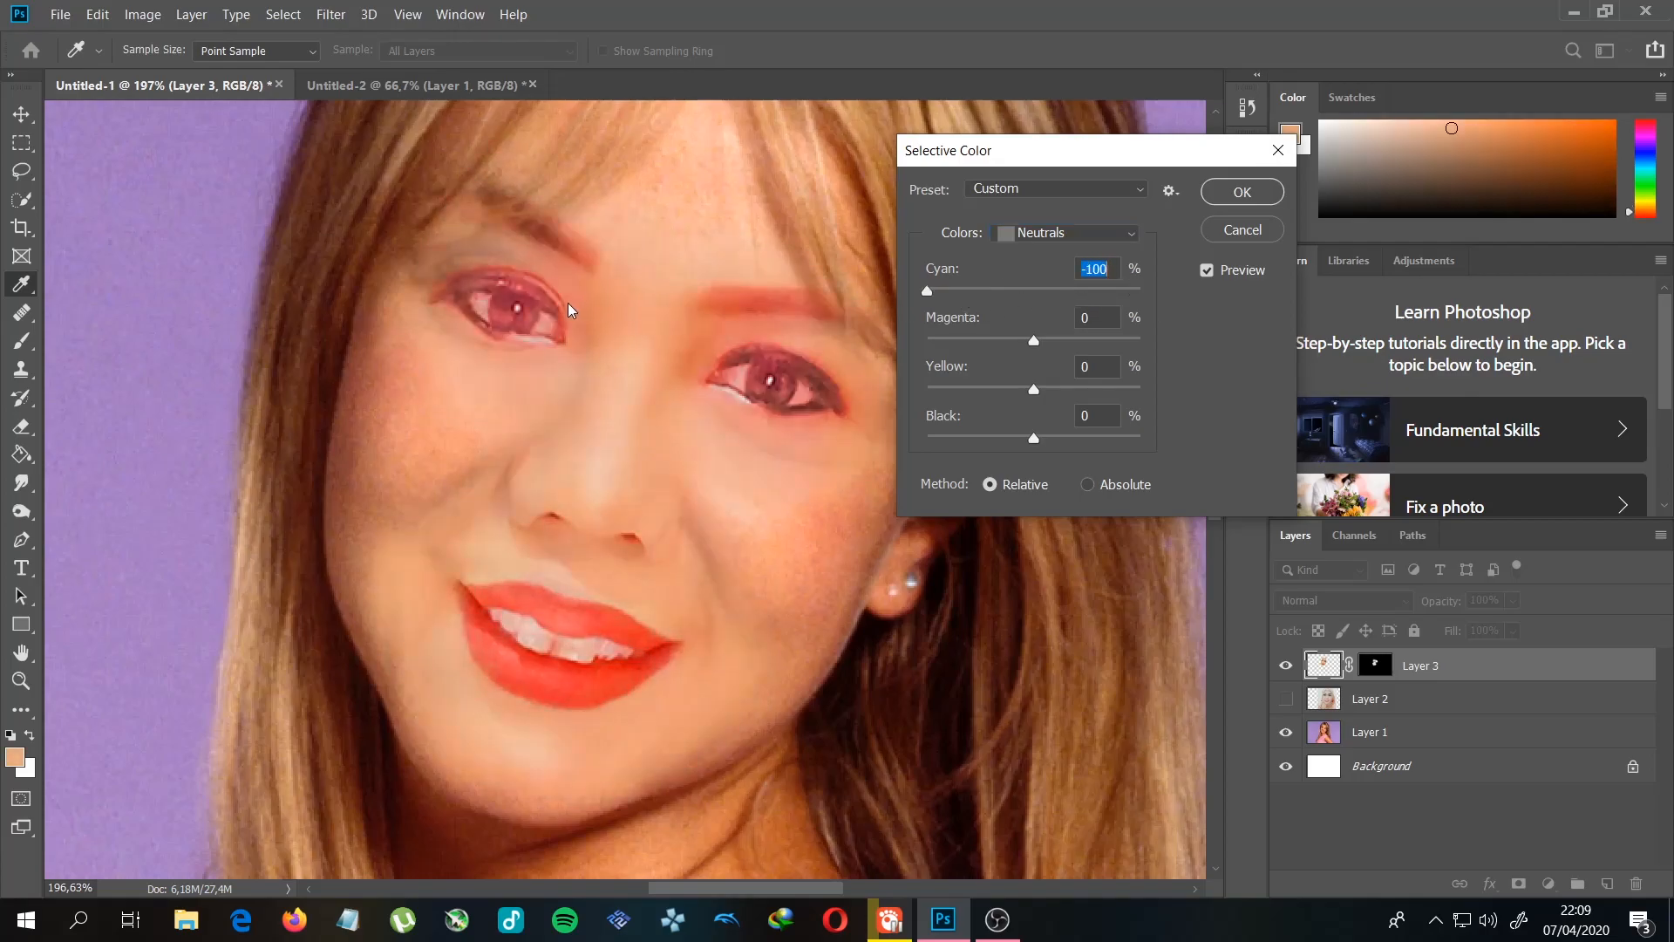
left_click_drag(775, 312, 980, 293)
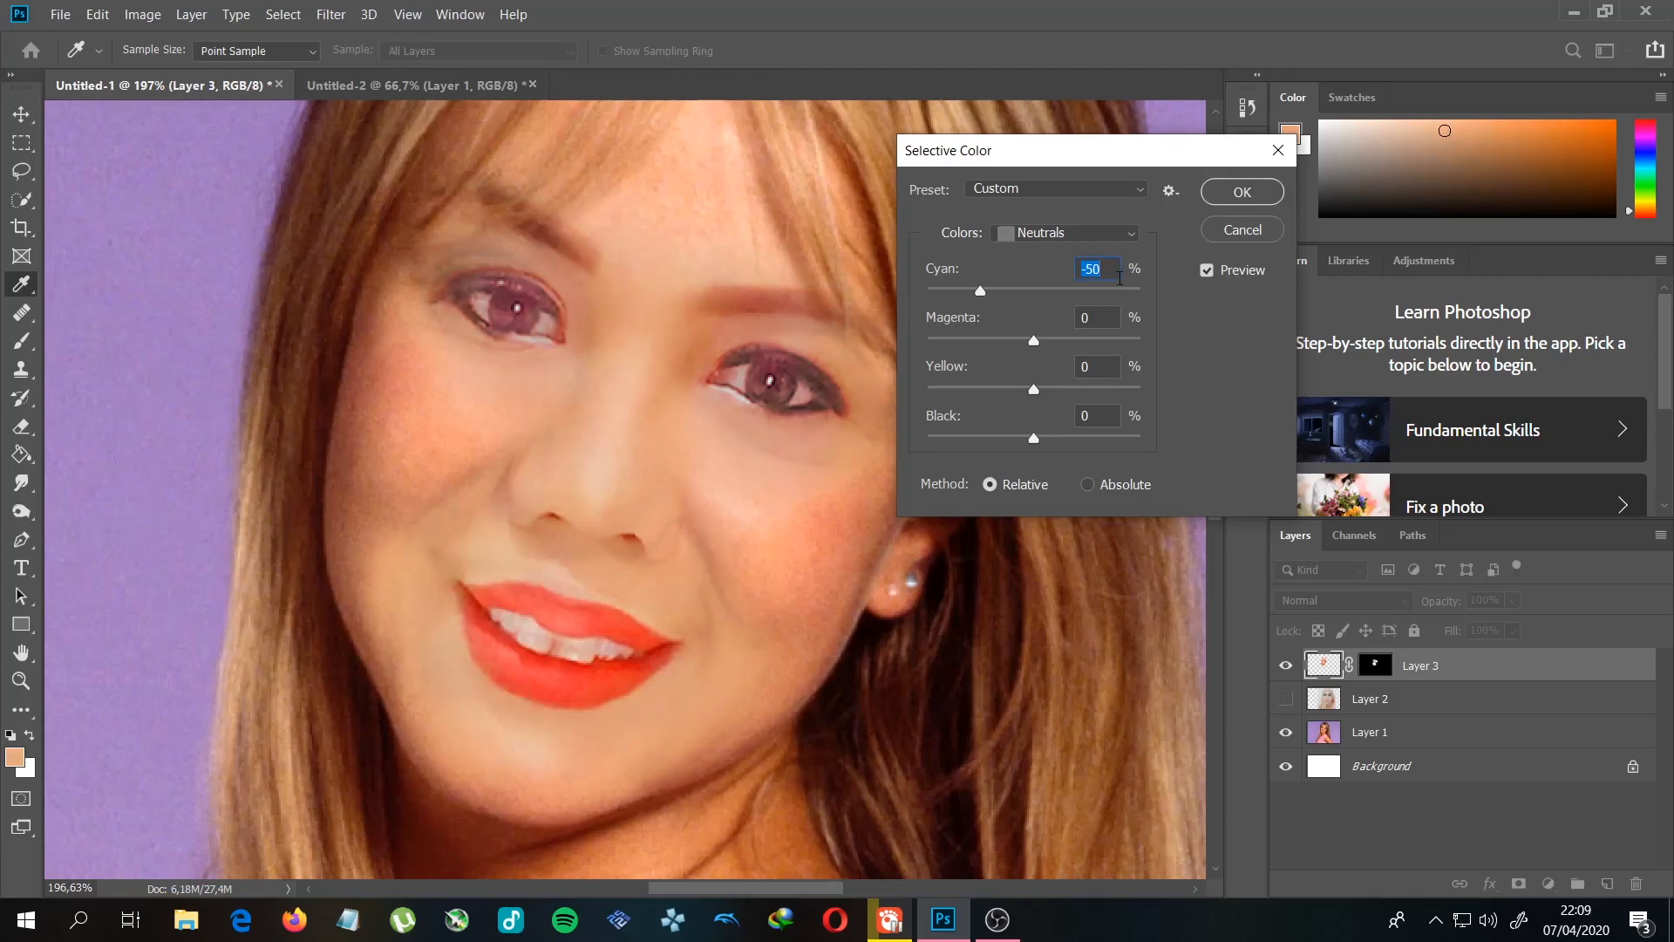
type("0")
Step: Nudge the Neutrals' yellow to about +1%, keep black at 0%, and apply the Selective Color adjustment
mouse_move(1035, 392)
left_mouse_down()
mouse_move(1079, 395)
mouse_move(1031, 399)
mouse_move(1047, 396)
left_mouse_up()
mouse_move(1047, 396)
left_mouse_down()
mouse_move(1020, 395)
mouse_move(1044, 396)
left_mouse_up()
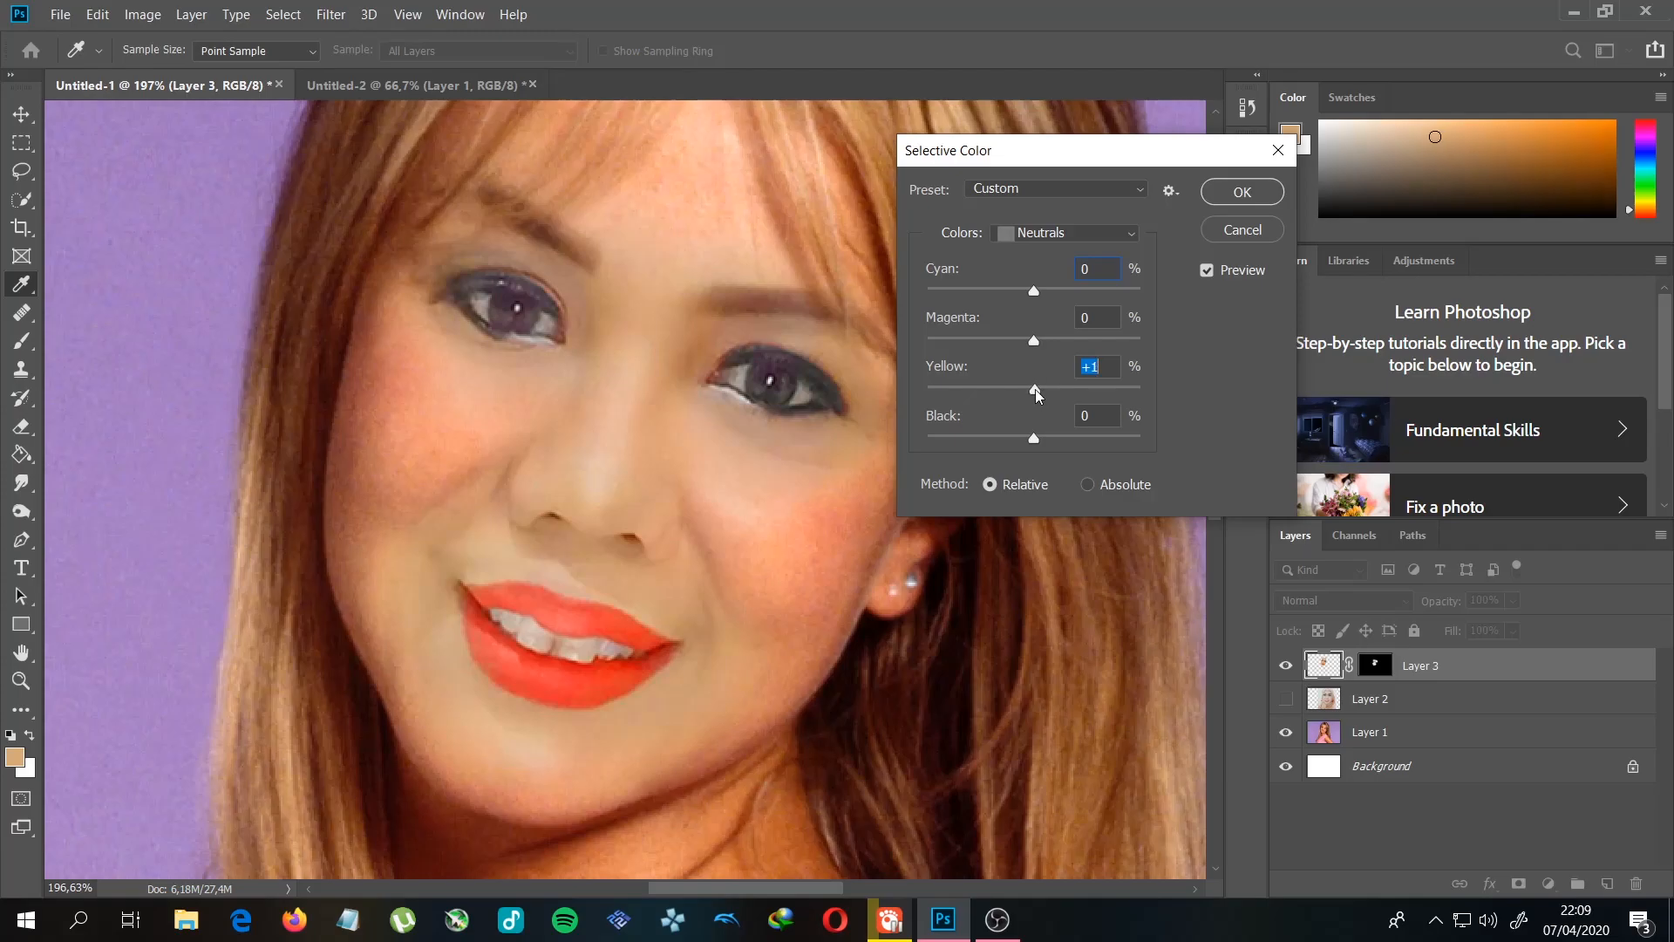
mouse_move(1036, 440)
left_mouse_down()
mouse_move(1171, 440)
mouse_move(844, 457)
mouse_move(1078, 469)
mouse_move(876, 471)
mouse_move(1051, 469)
mouse_move(1029, 468)
left_mouse_up()
type("0")
left_click(1263, 195)
scroll(660, 537, "down", 3)
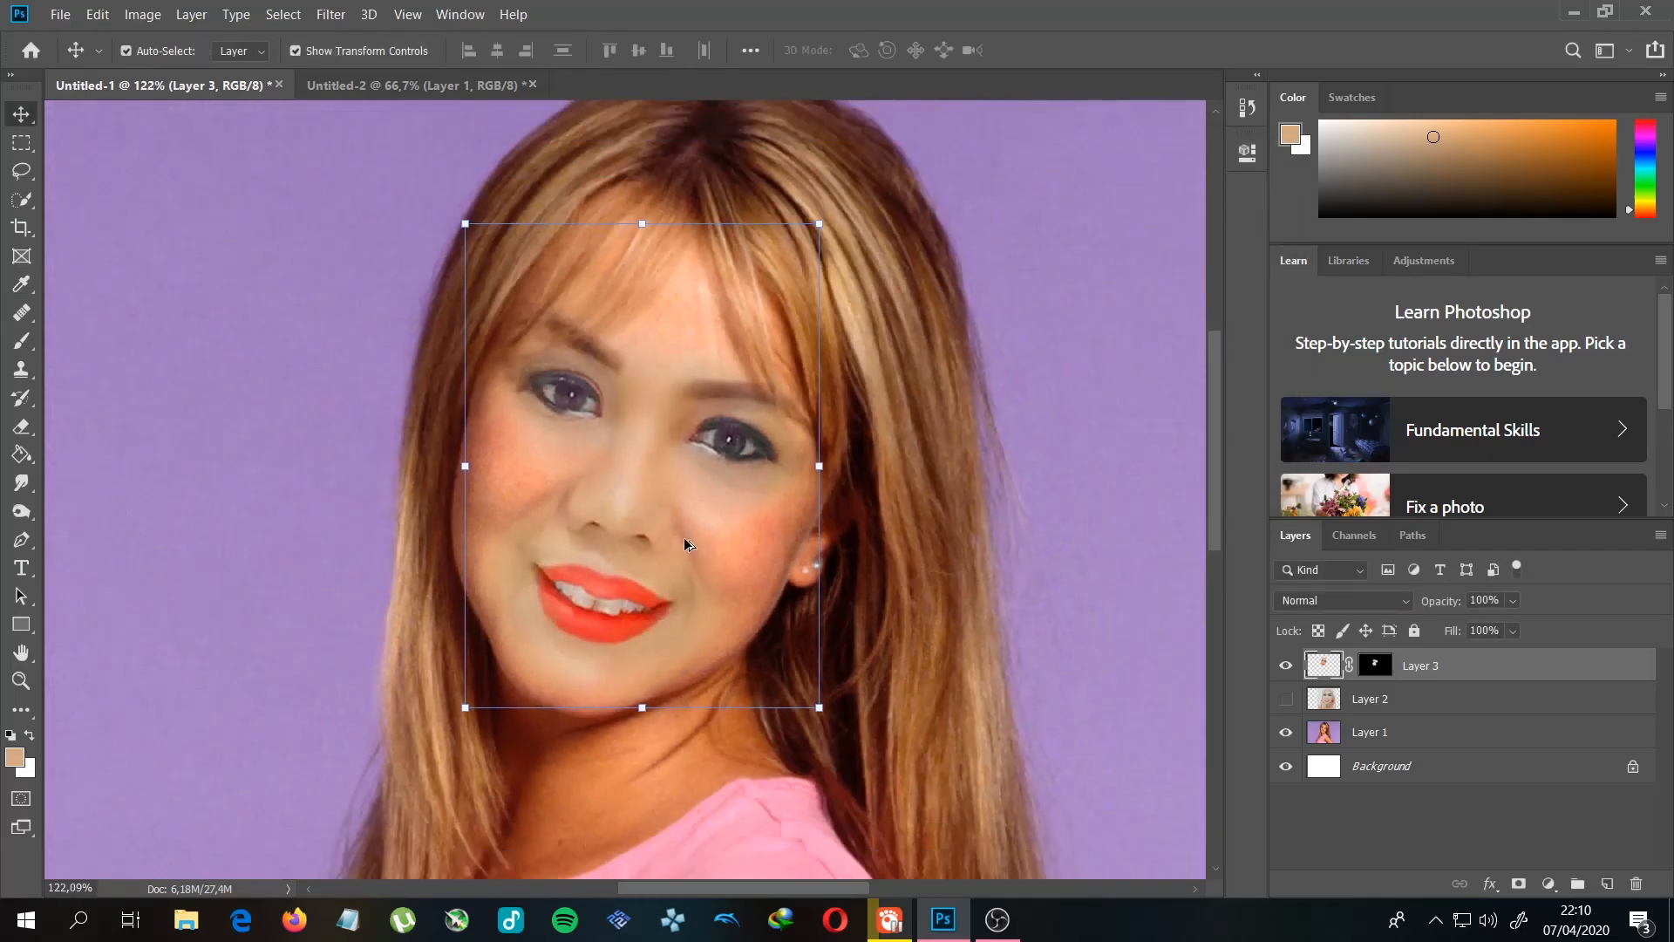
Step: Rotate the swapped face by about -0.94 degrees, nudge it slightly left and up, and commit the transform
left_click_drag(836, 717, 841, 710)
key("Left")
key("Left")
key("Left")
key("Up")
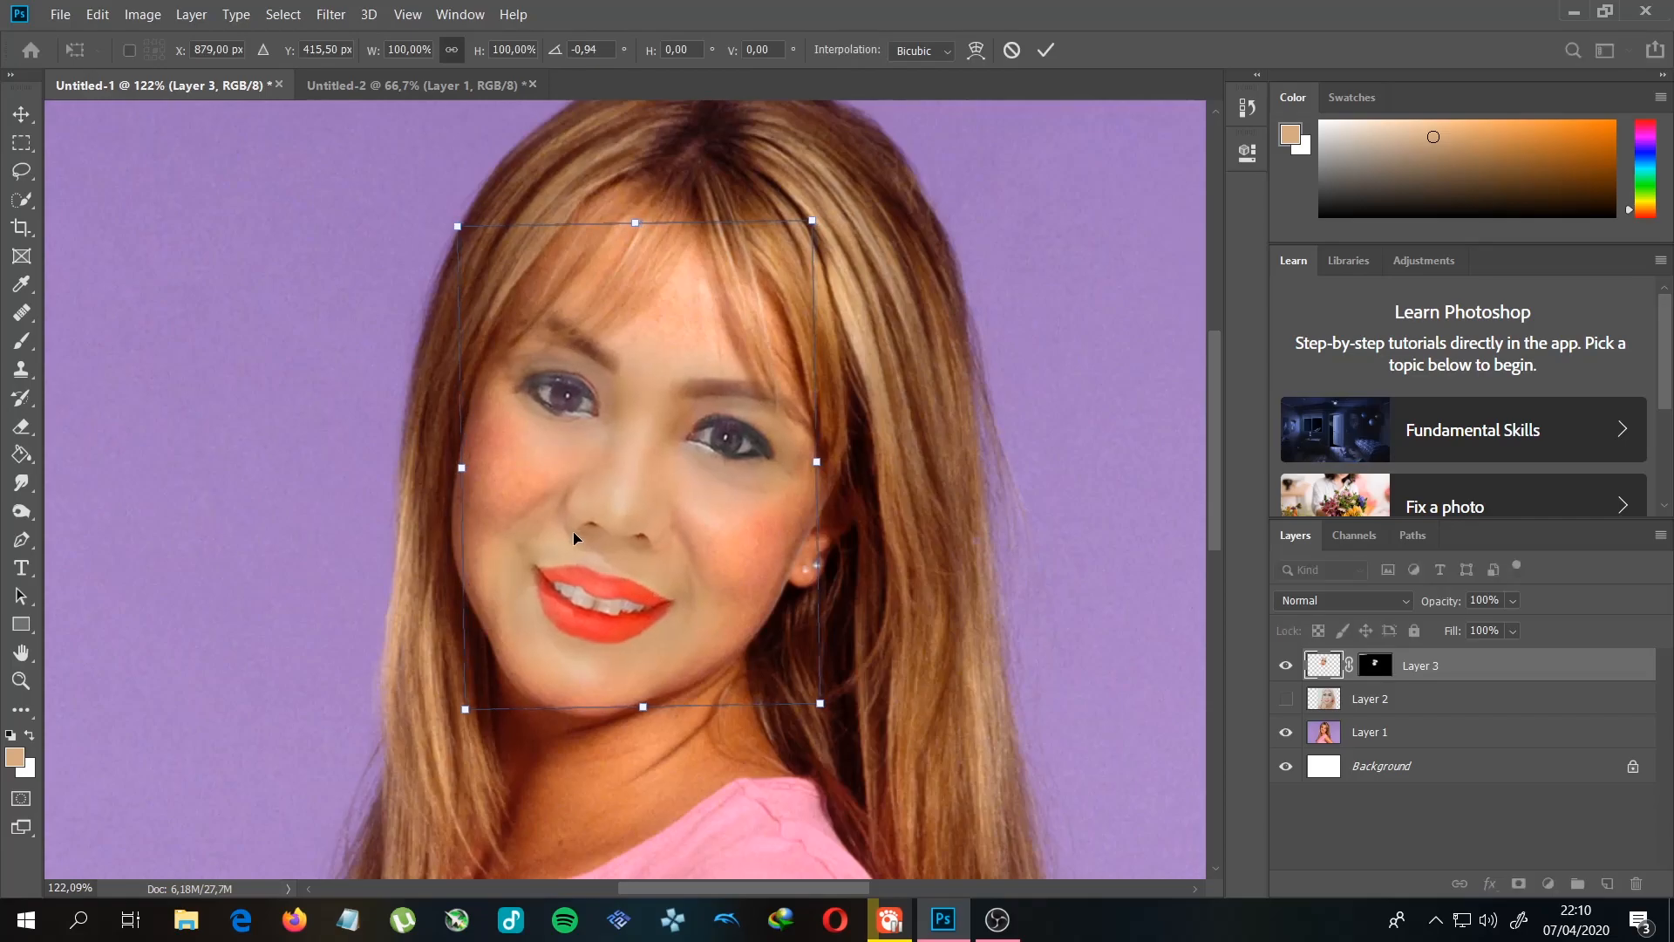
left_click(1029, 440)
Step: Target Layer 3's mask and set up the Brush tool with white at size 45
scroll(941, 435, "up", 3)
left_click_drag(789, 488, 901, 454)
scroll(662, 513, "up", 2)
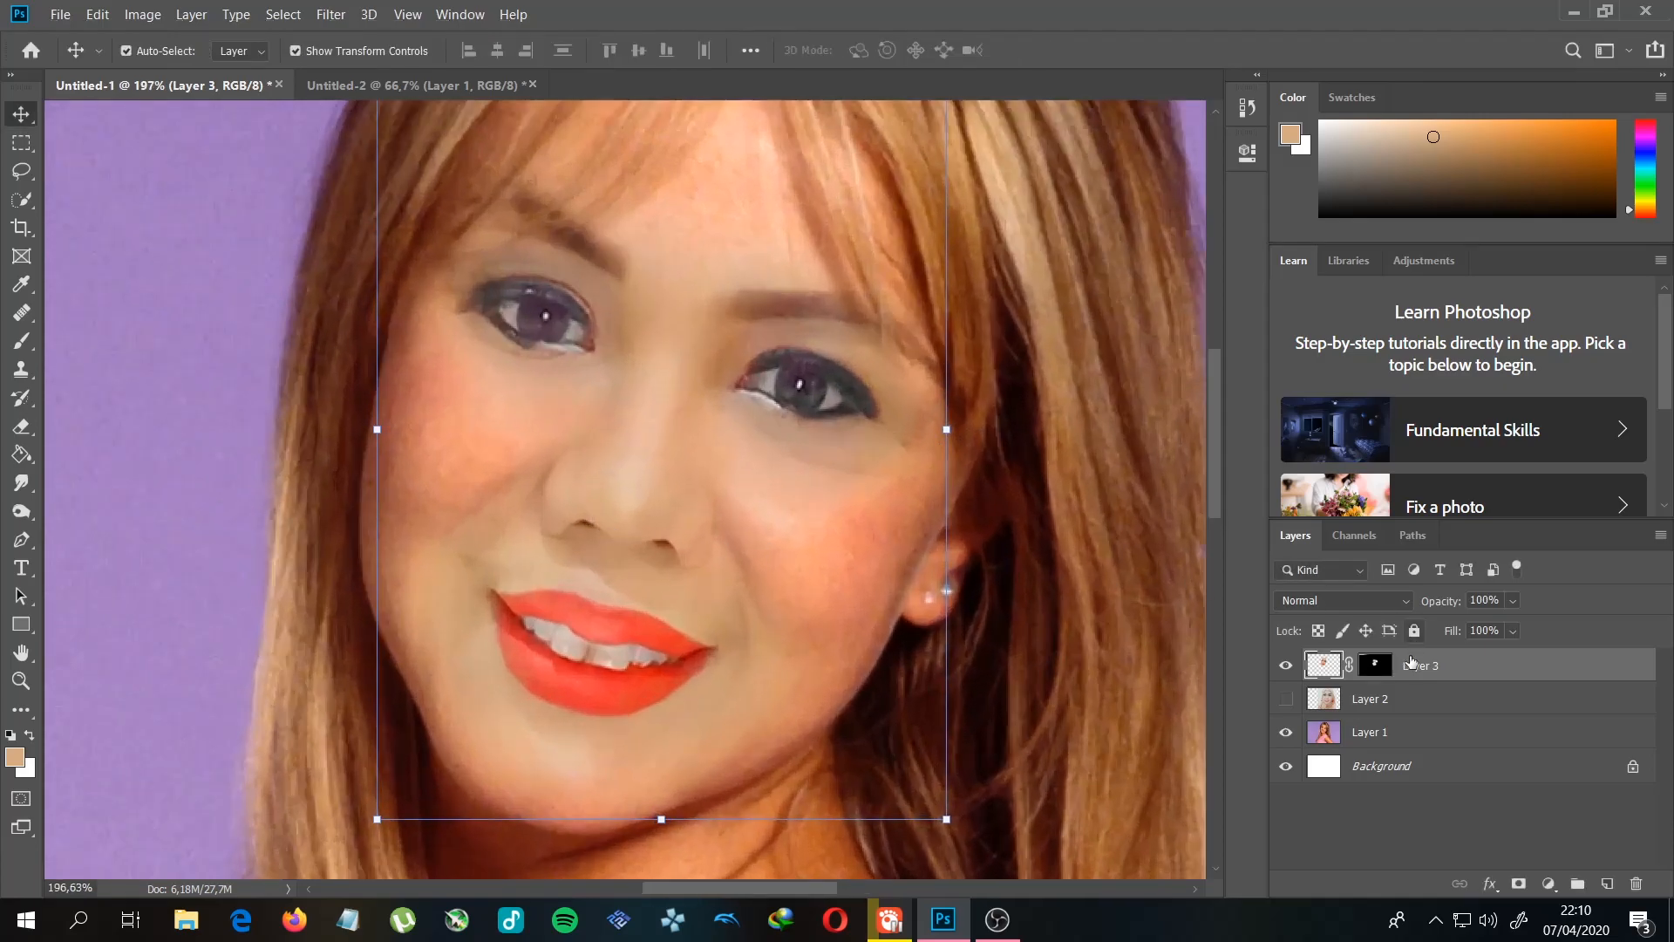
left_click(1375, 665)
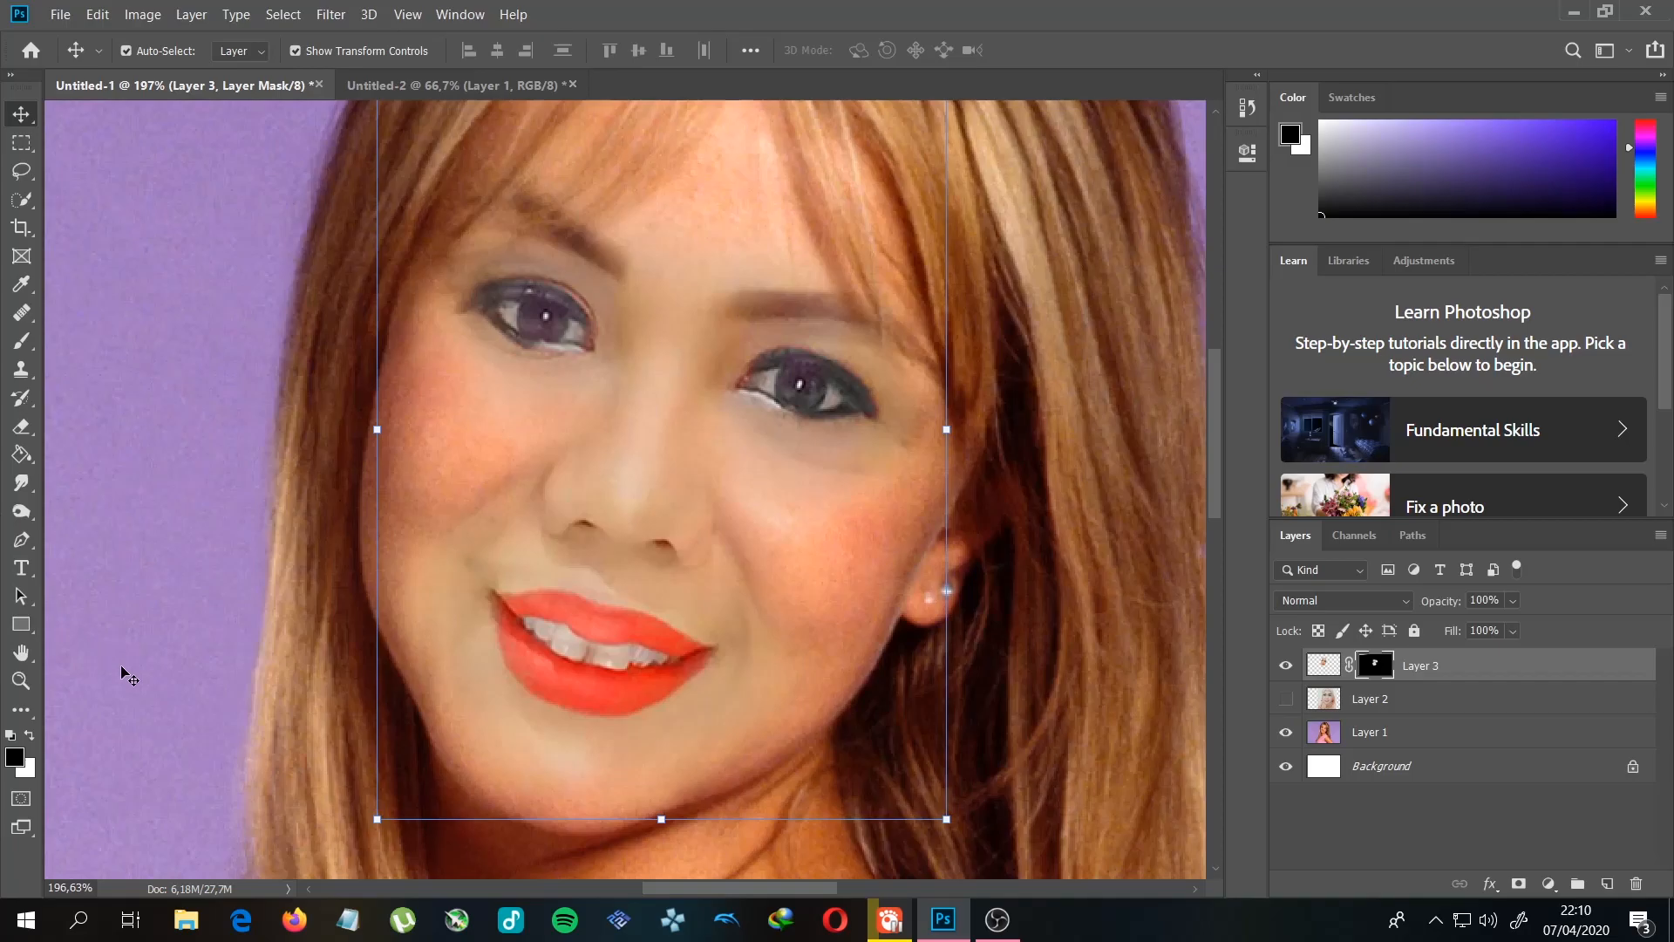
key("b")
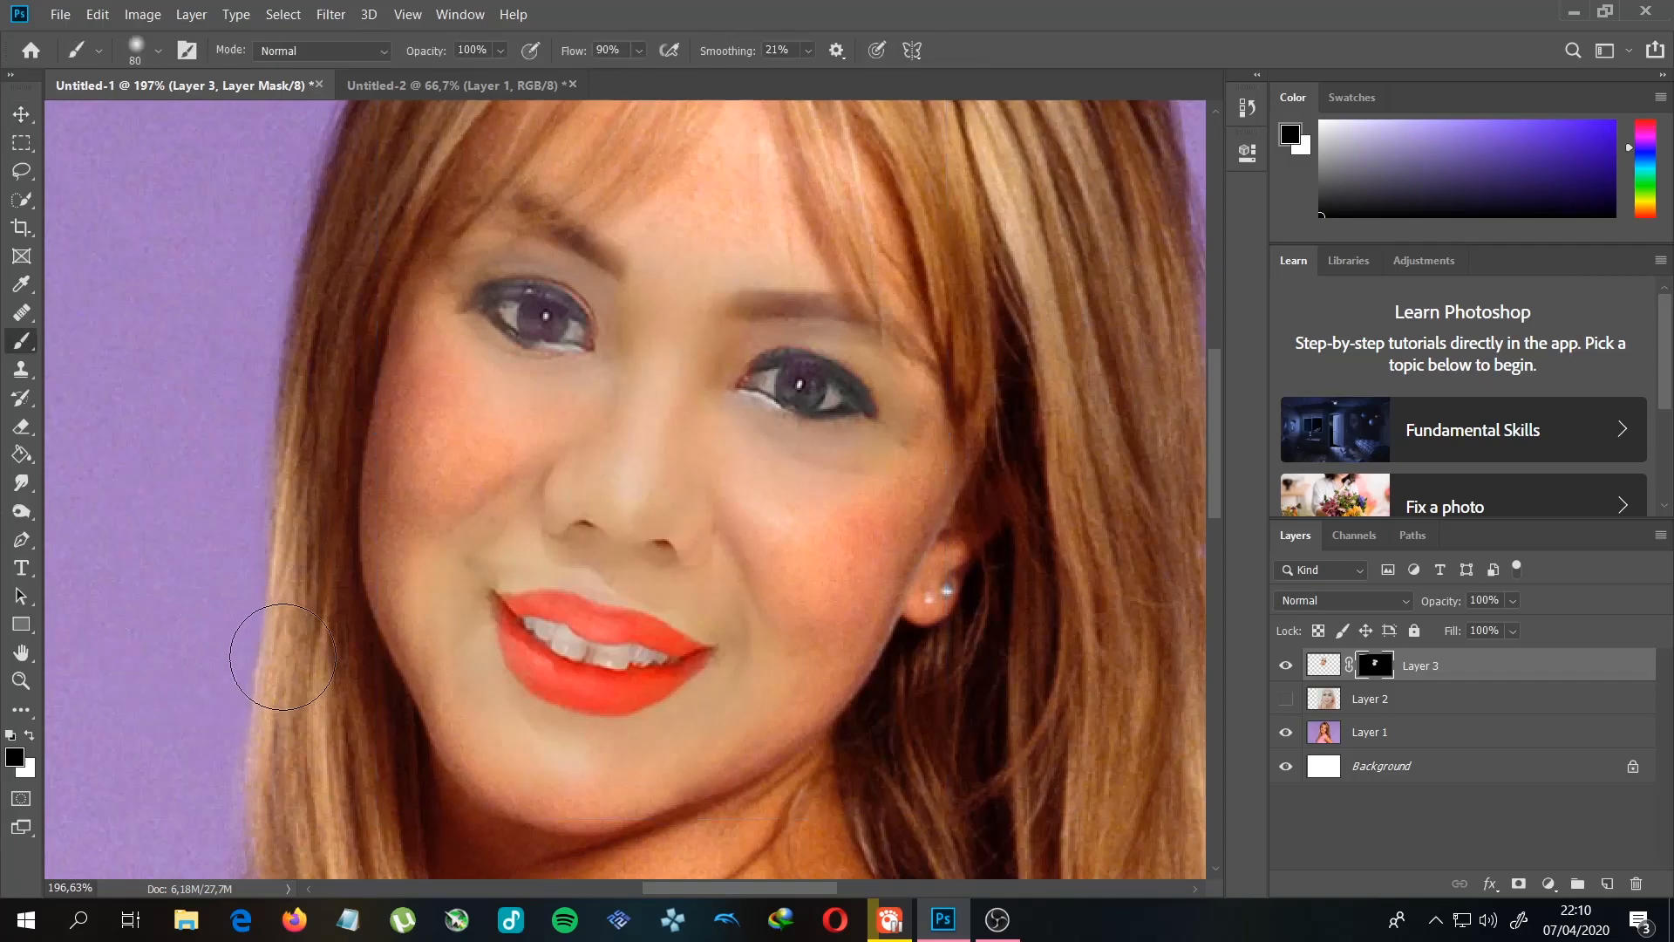
key("x")
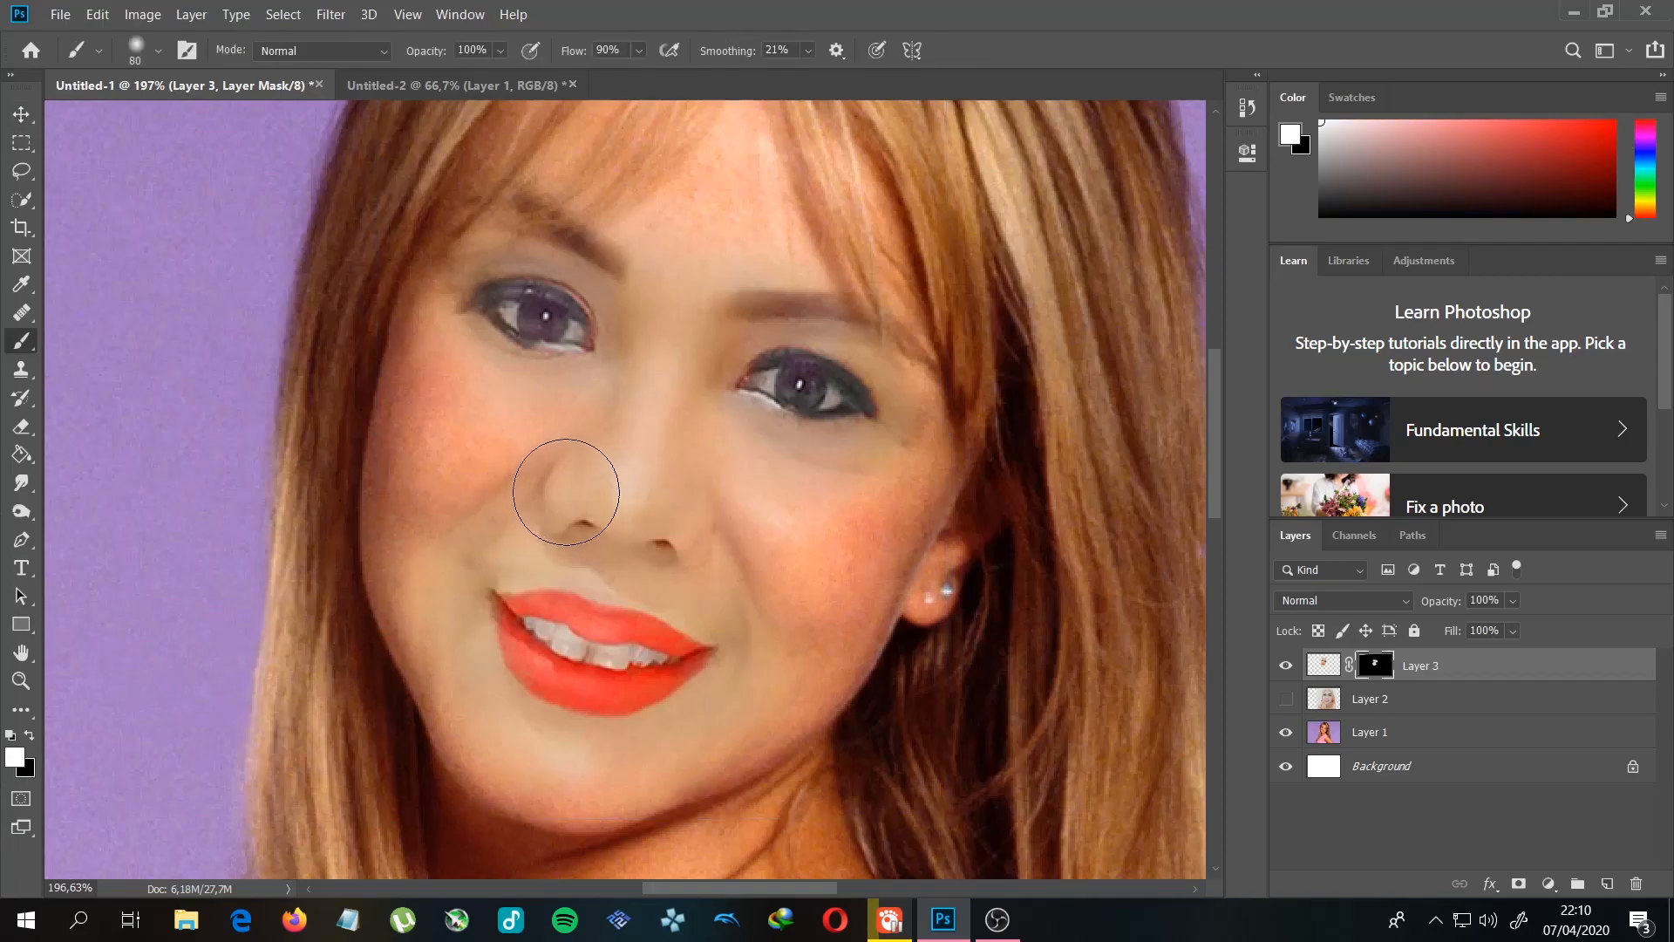
key("bracketleft")
key("bracketleft")
key("bracketleft")
key("bracketleft")
Step: Try a mask stroke on the cheek beside the nose, undo it, and lower the brush opacity to 28%
left_click_drag(528, 475, 463, 512)
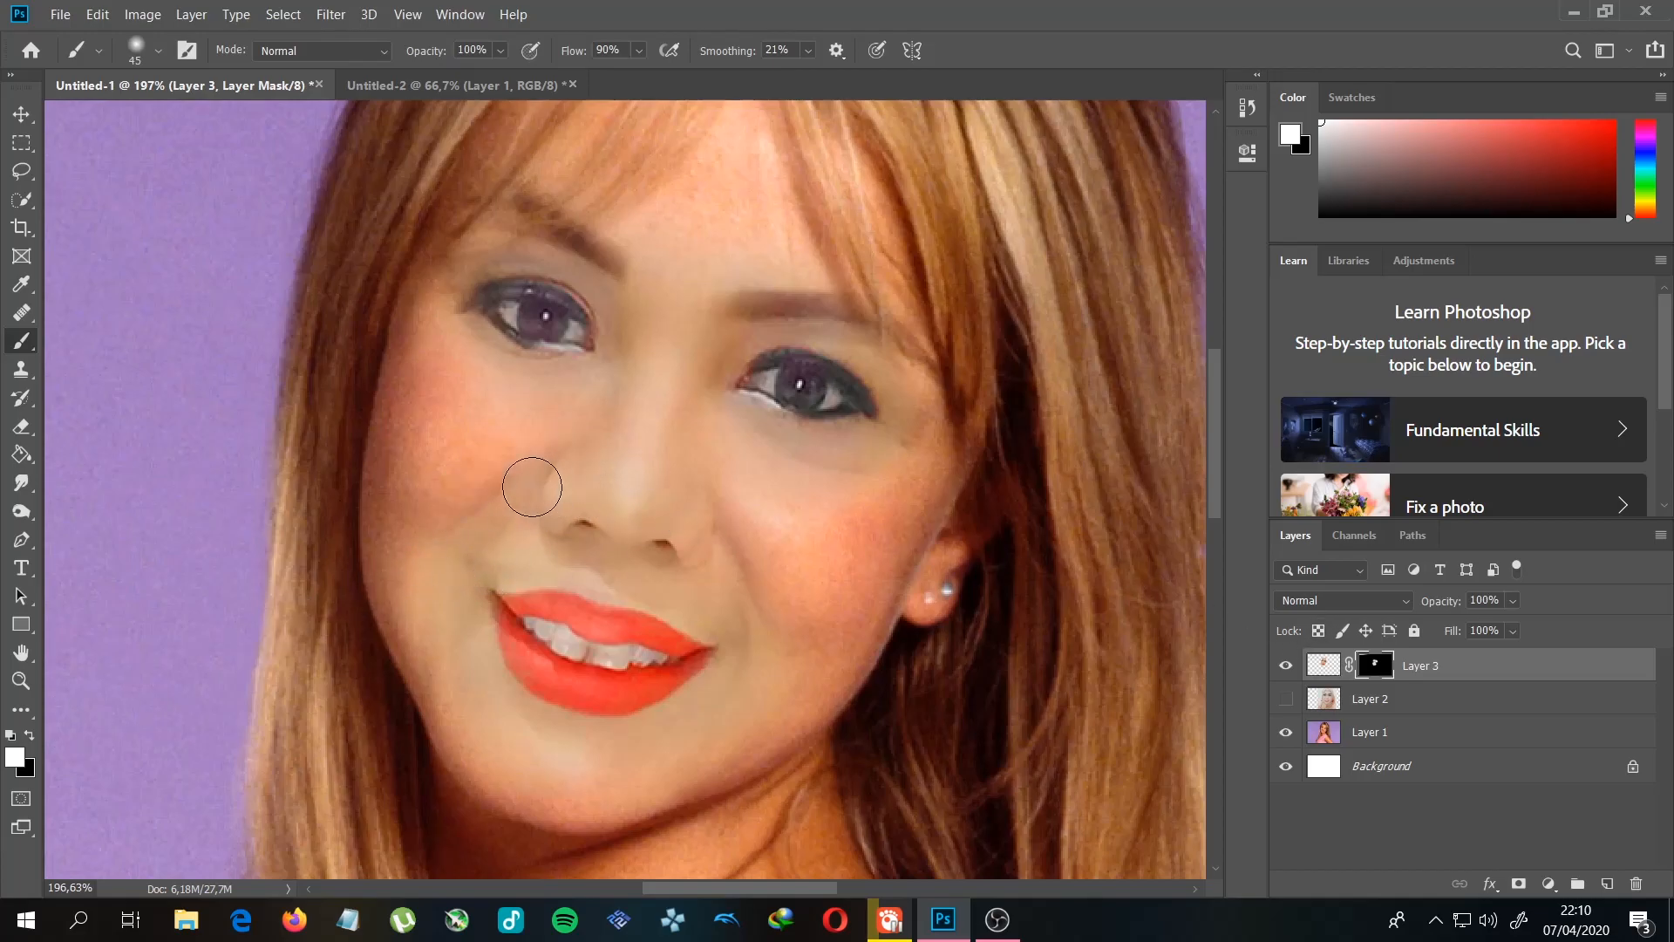
key("ctrl+z")
left_click(500, 50)
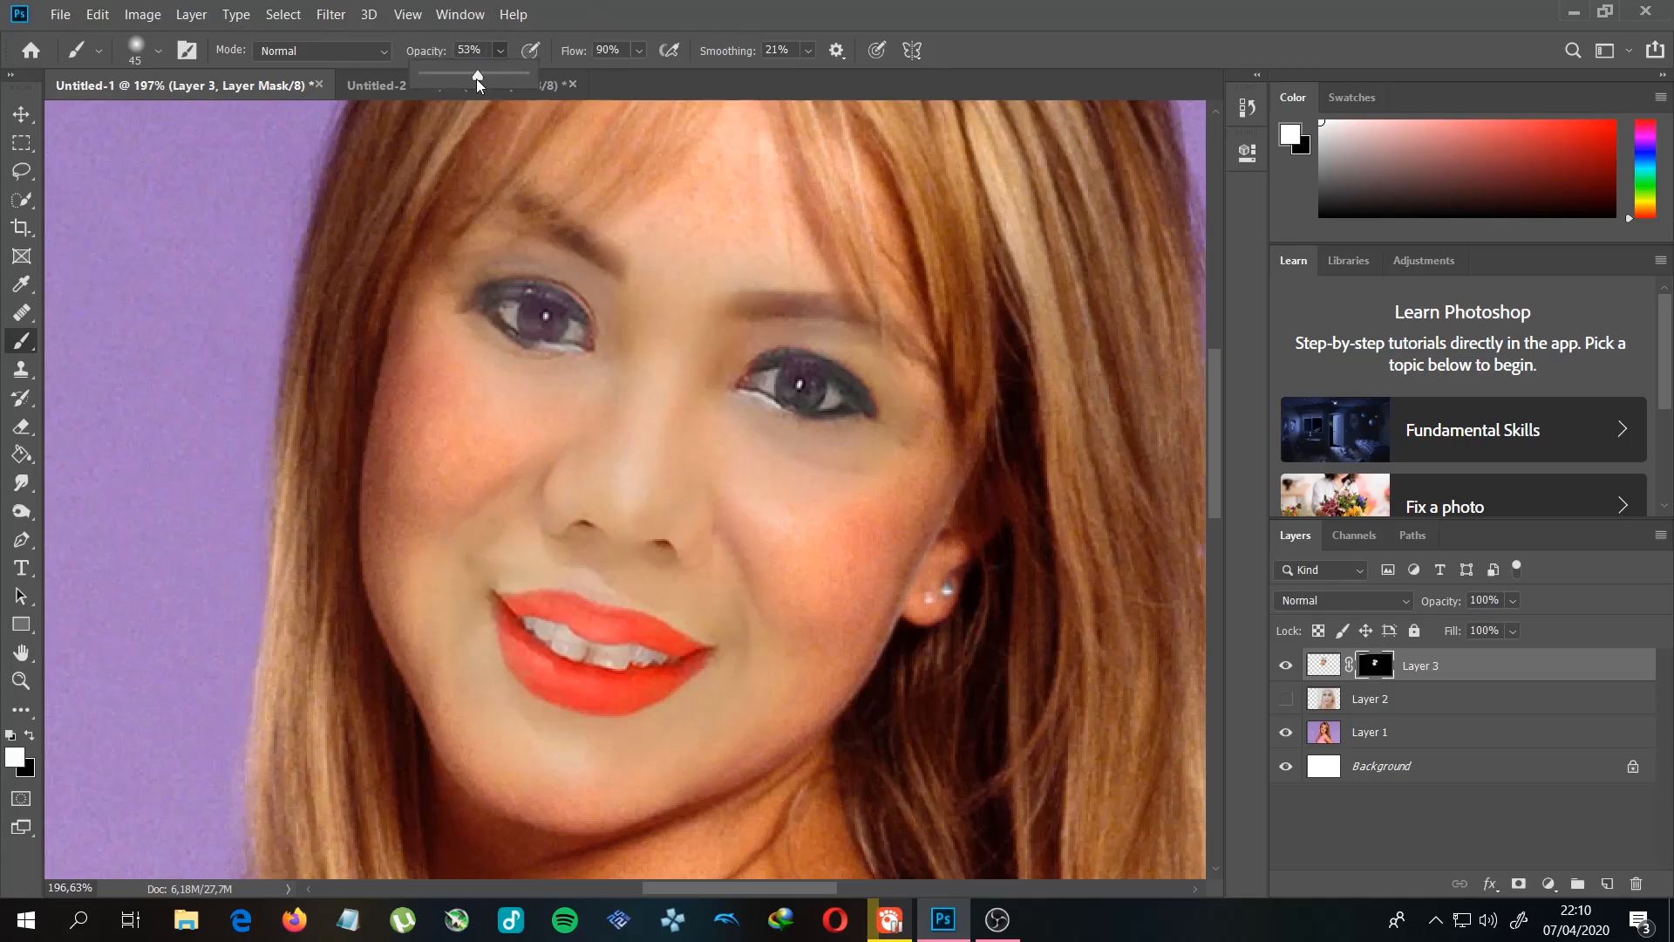
left_click(466, 549)
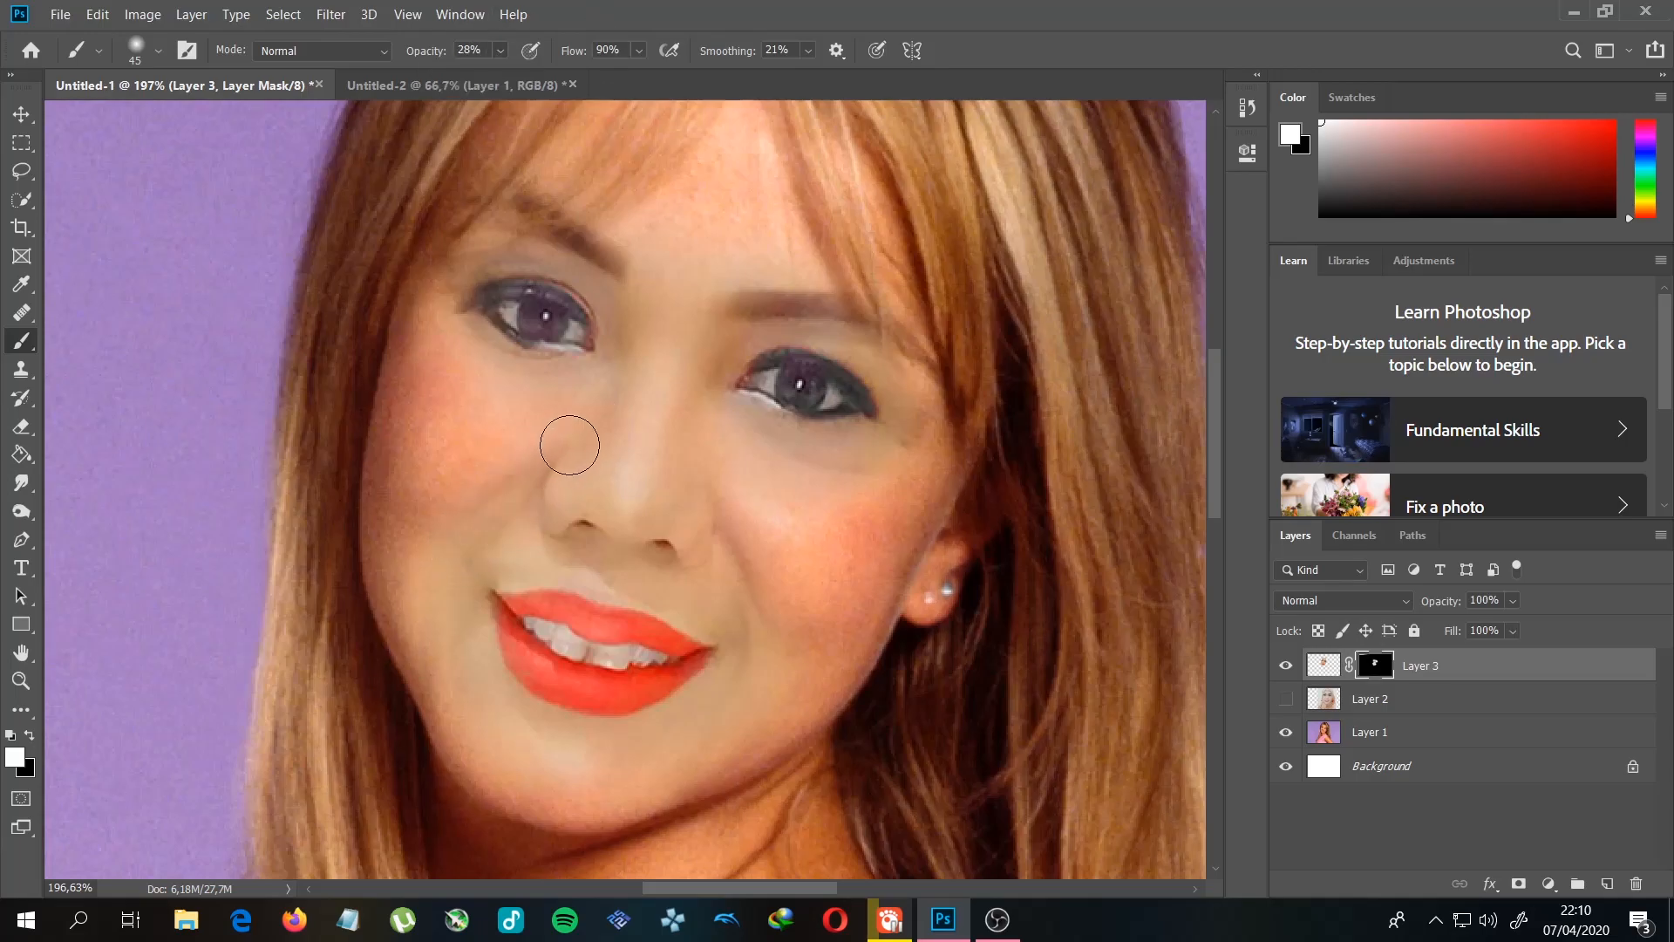
Step: Paint white on Layer 3's mask around the outer corner of the eye nearest the earring
scroll(743, 410, "down", 5, "alt")
scroll(833, 433, "up", 5, "alt")
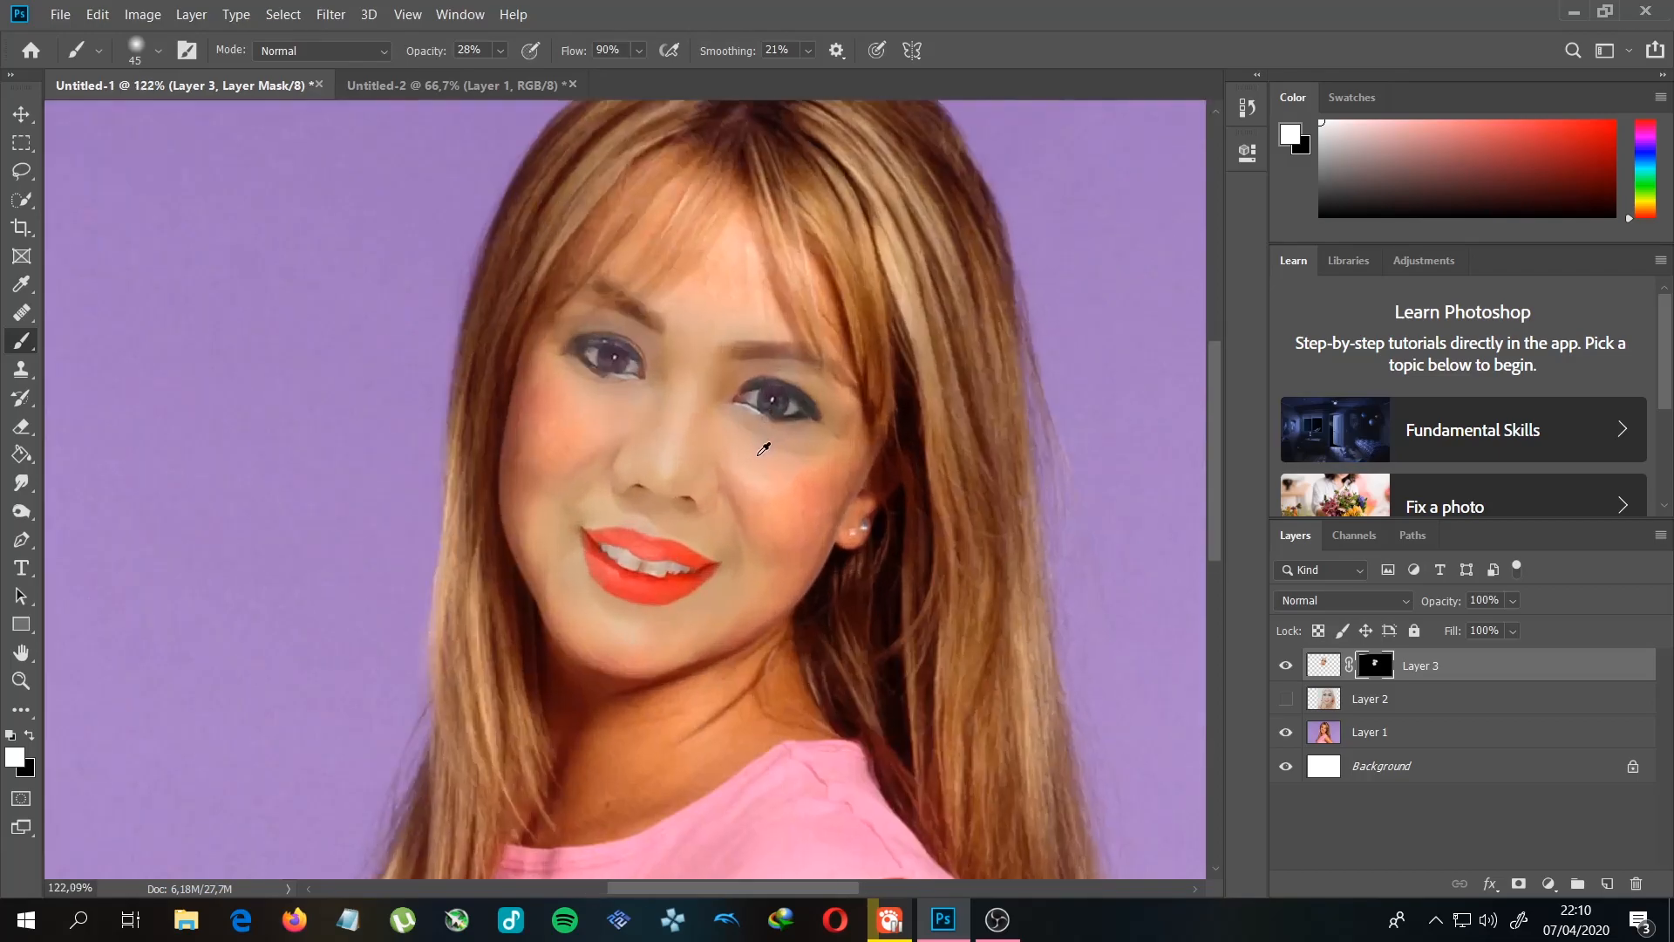
scroll(832, 438, "up", 2, "alt")
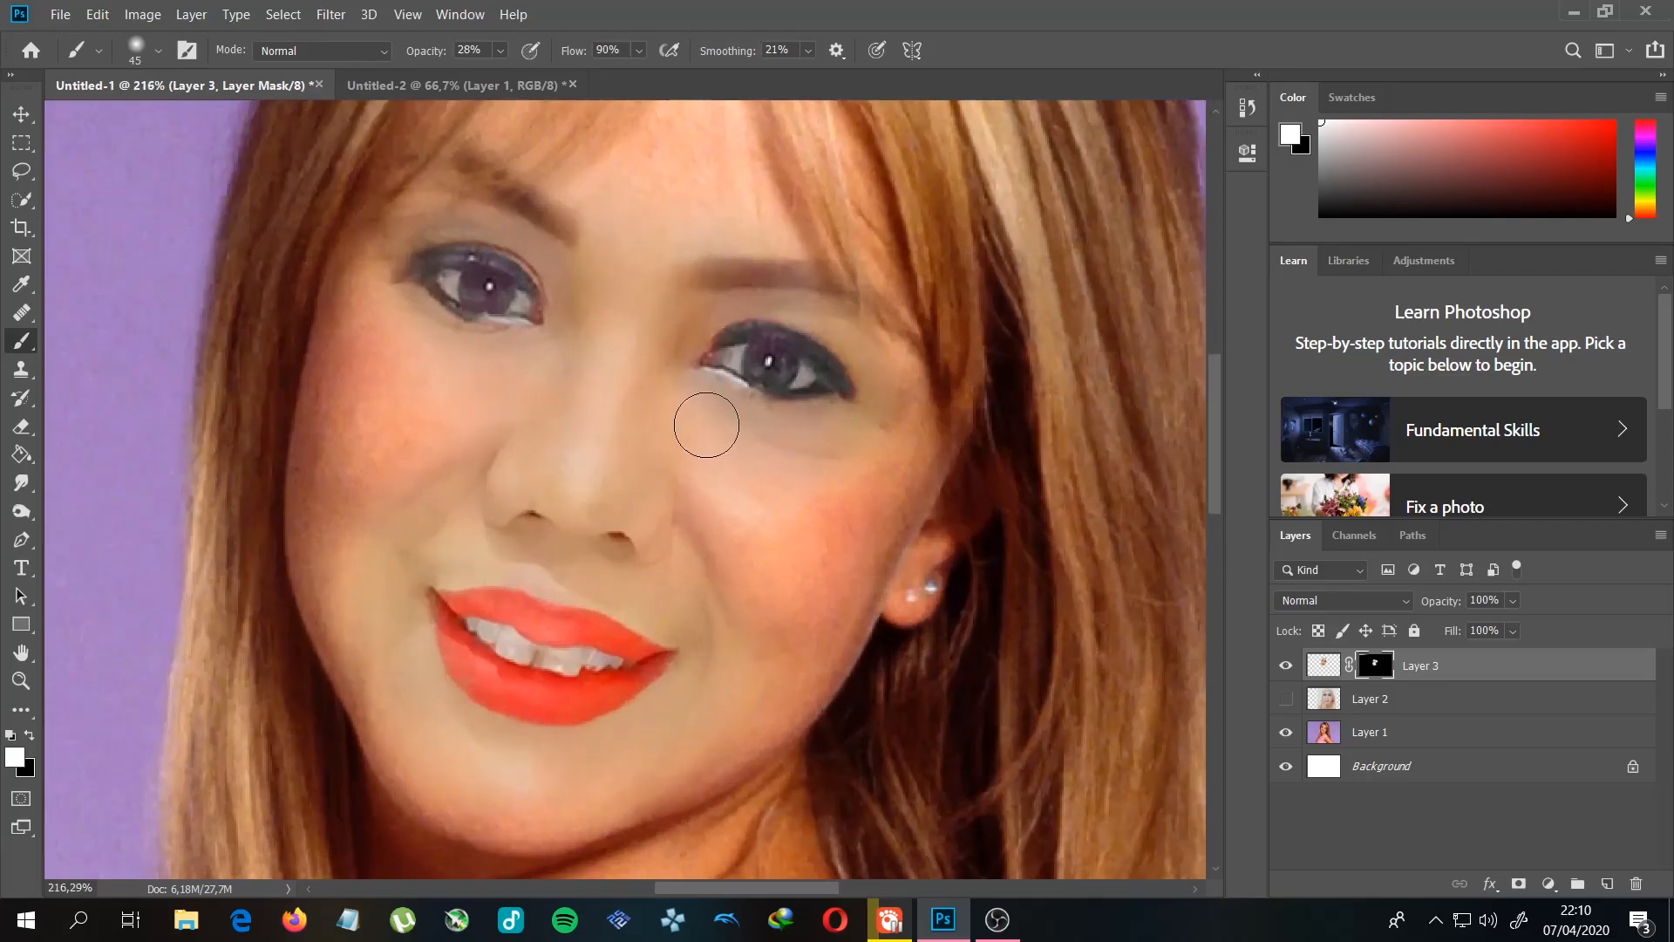
scroll(1169, 498, "down", 3, "alt")
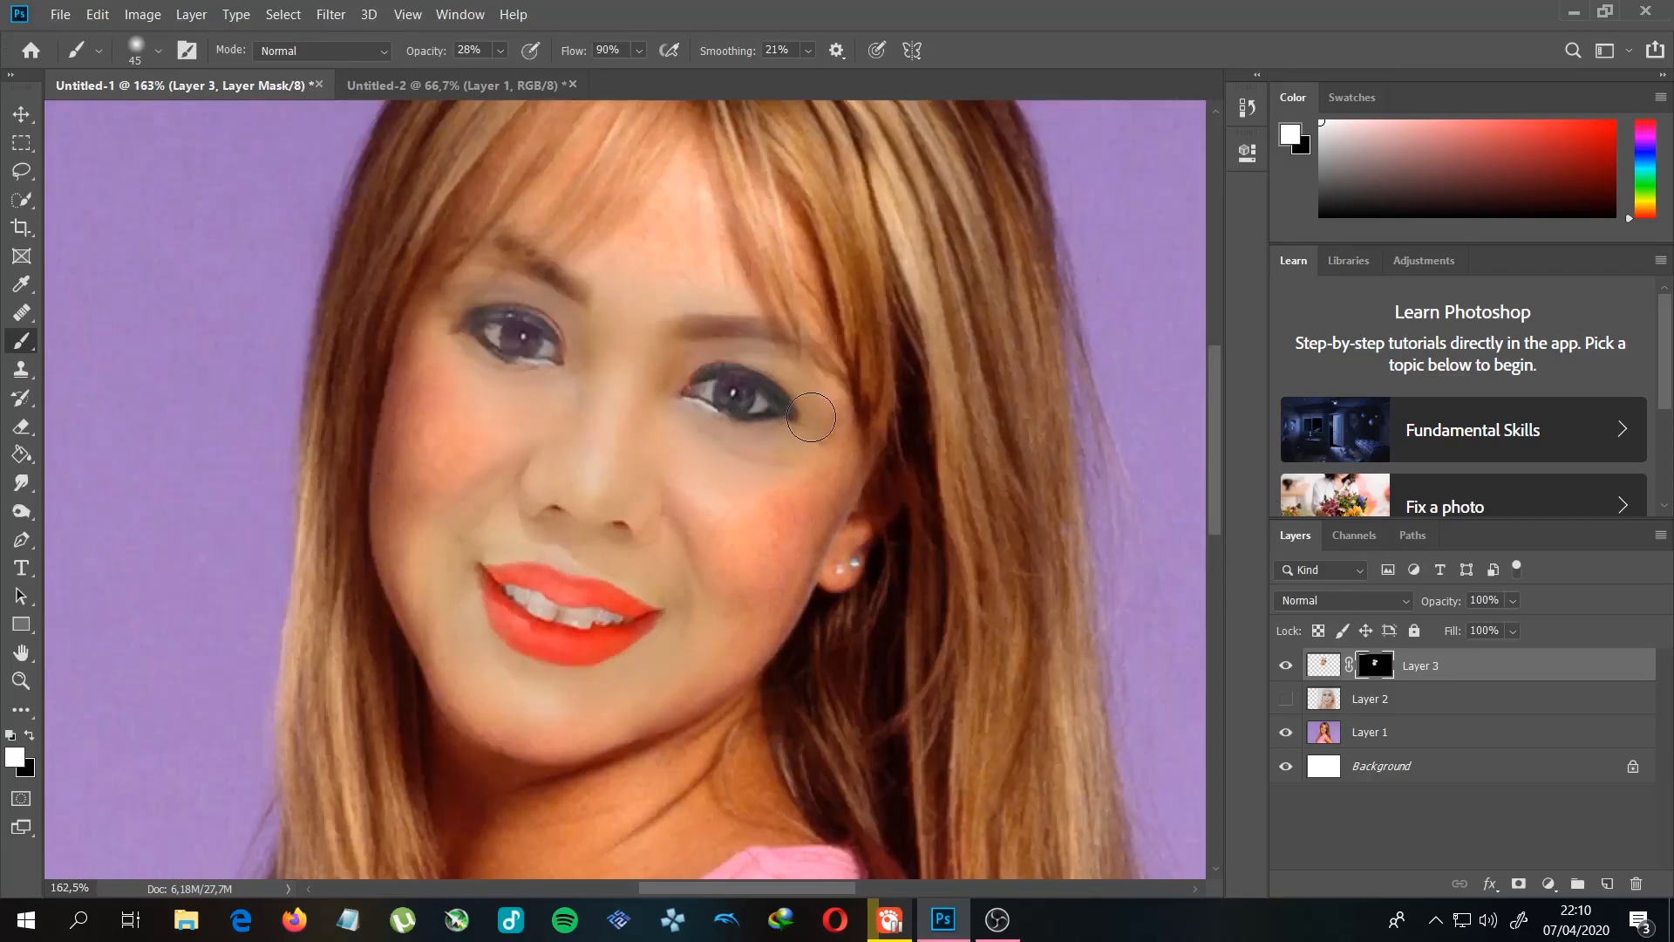
mouse_move(807, 418)
left_mouse_down()
mouse_move(837, 420)
mouse_move(826, 437)
left_mouse_up()
left_click_drag(805, 426, 816, 399)
Step: Paint black at brush size 20 on Layer 3's mask along the cheek edge above the earring, and switch back to white
key("x")
key("bracketleft")
key("bracketleft")
key("bracketleft")
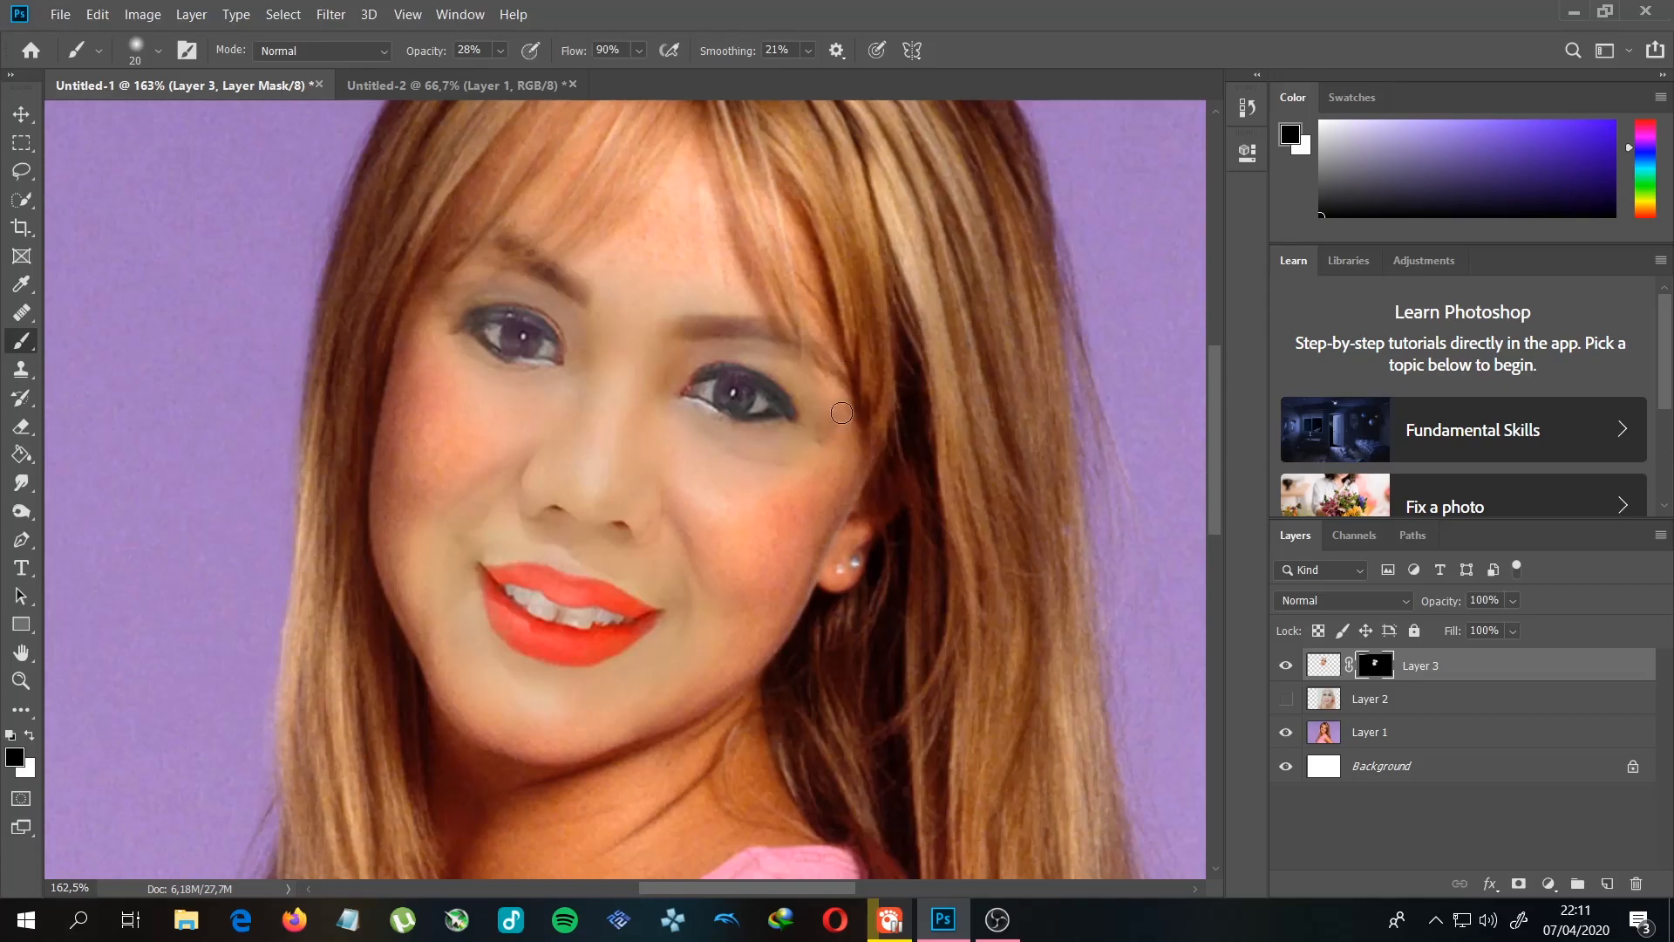
key("x")
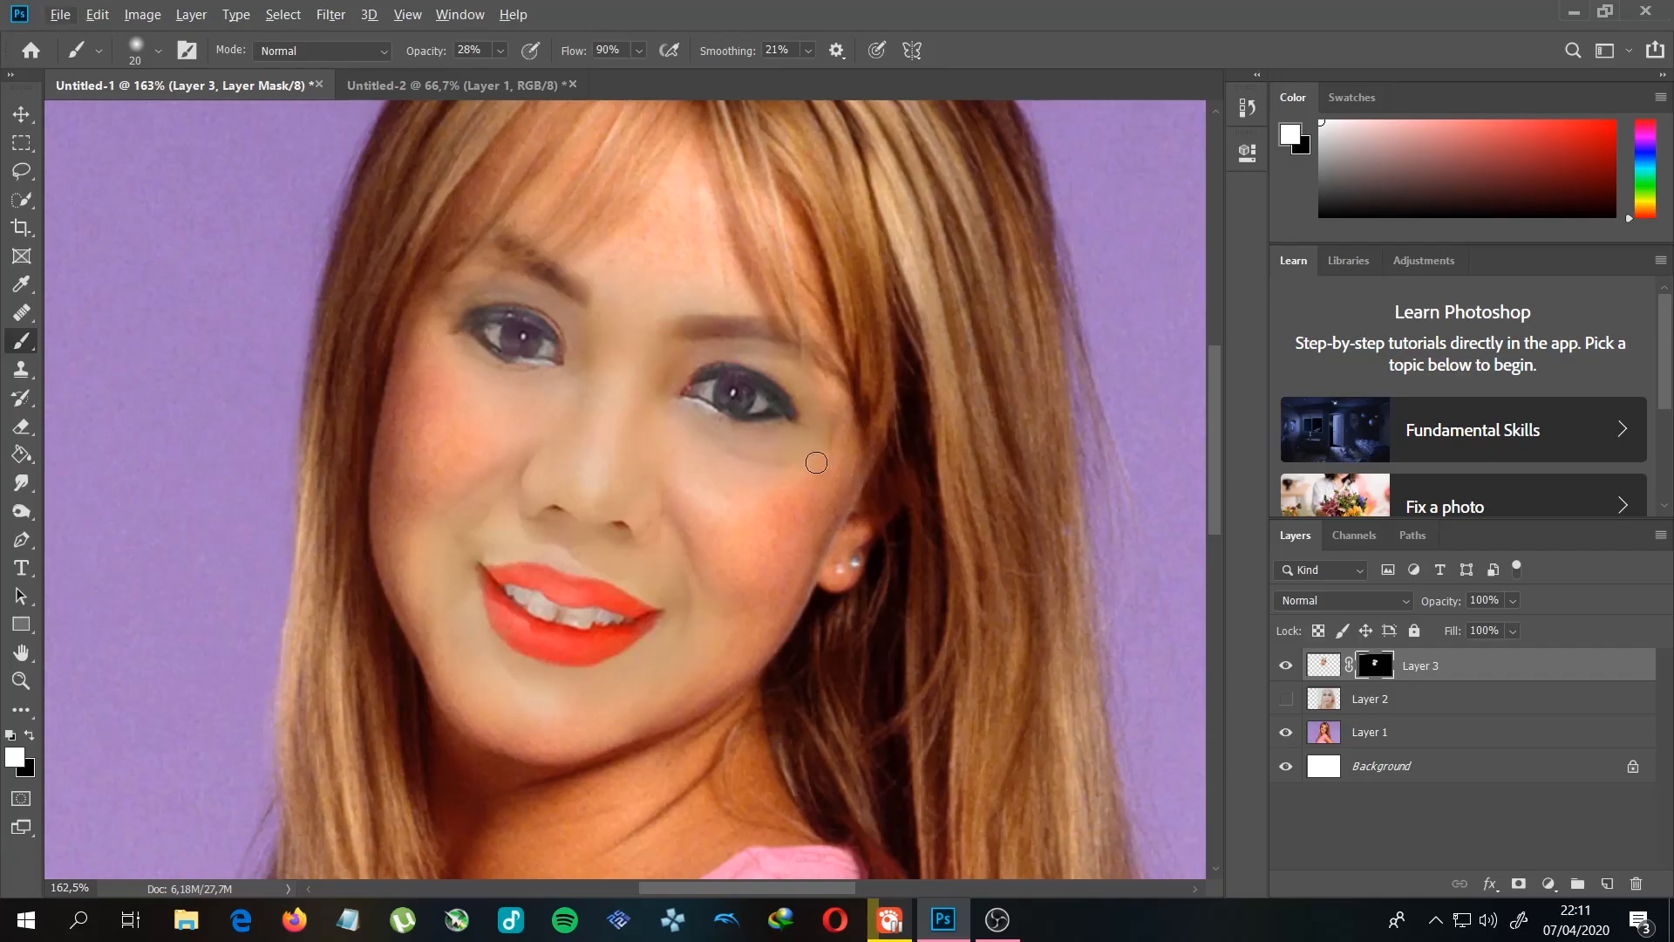
key("x")
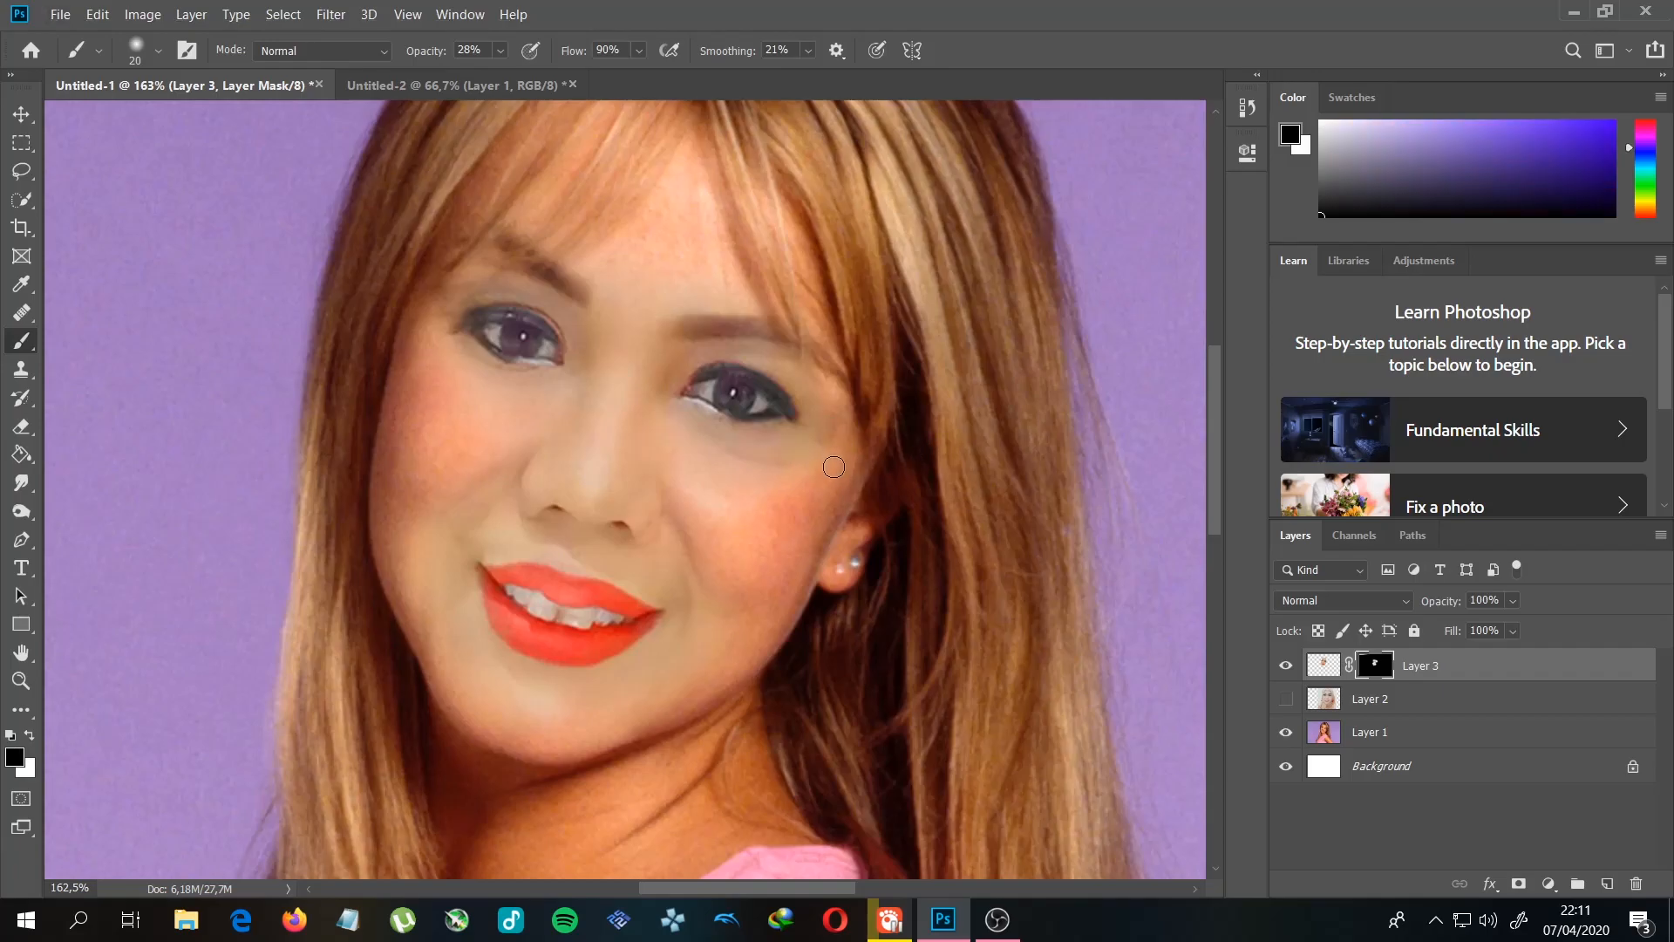
left_click_drag(831, 453, 822, 503)
key("x")
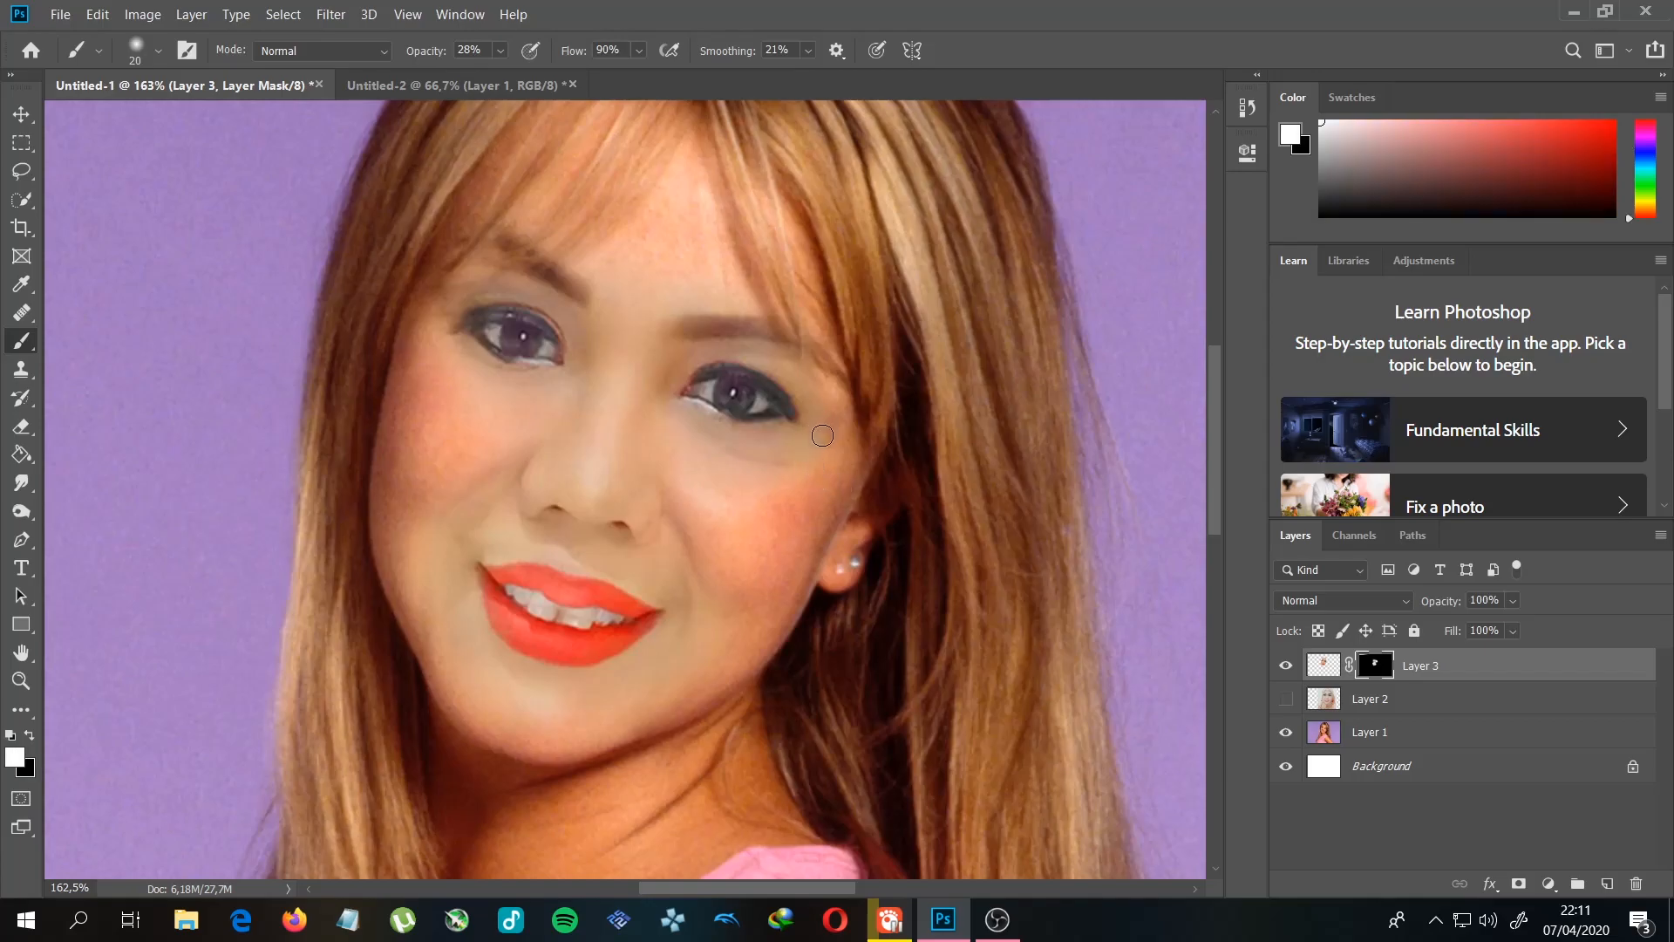
Step: Examine the blend of the swapped face around the eyes, cheeks and hairline
scroll(693, 496, "down", 5)
scroll(706, 495, "up", 6)
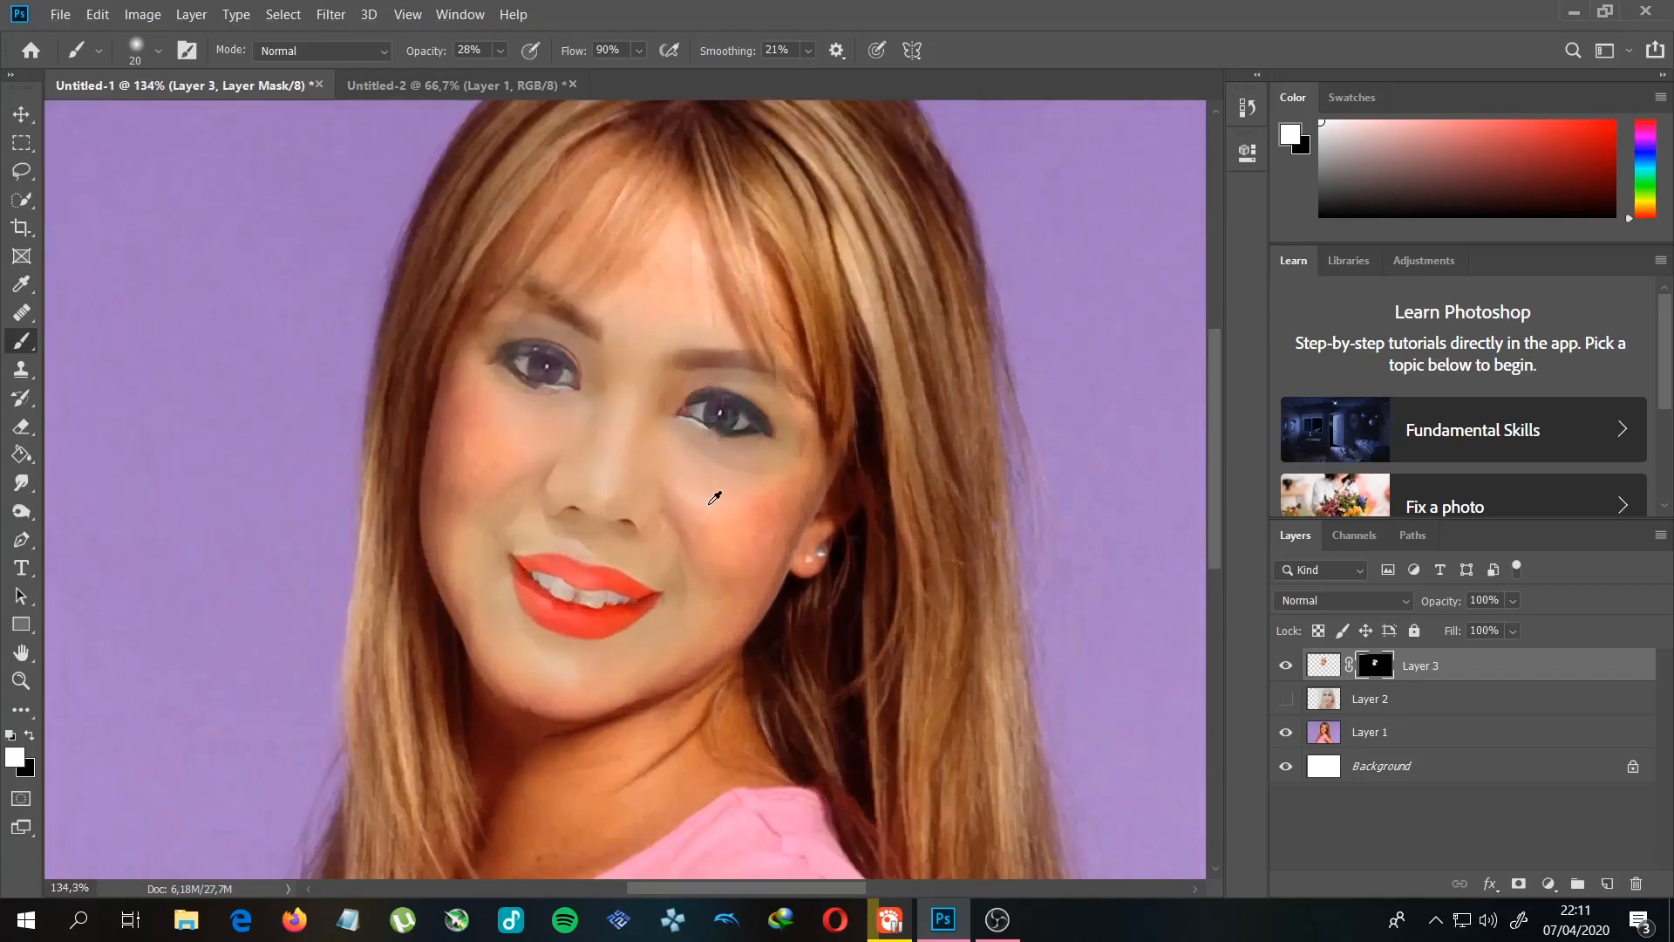
scroll(872, 452, "down", 5)
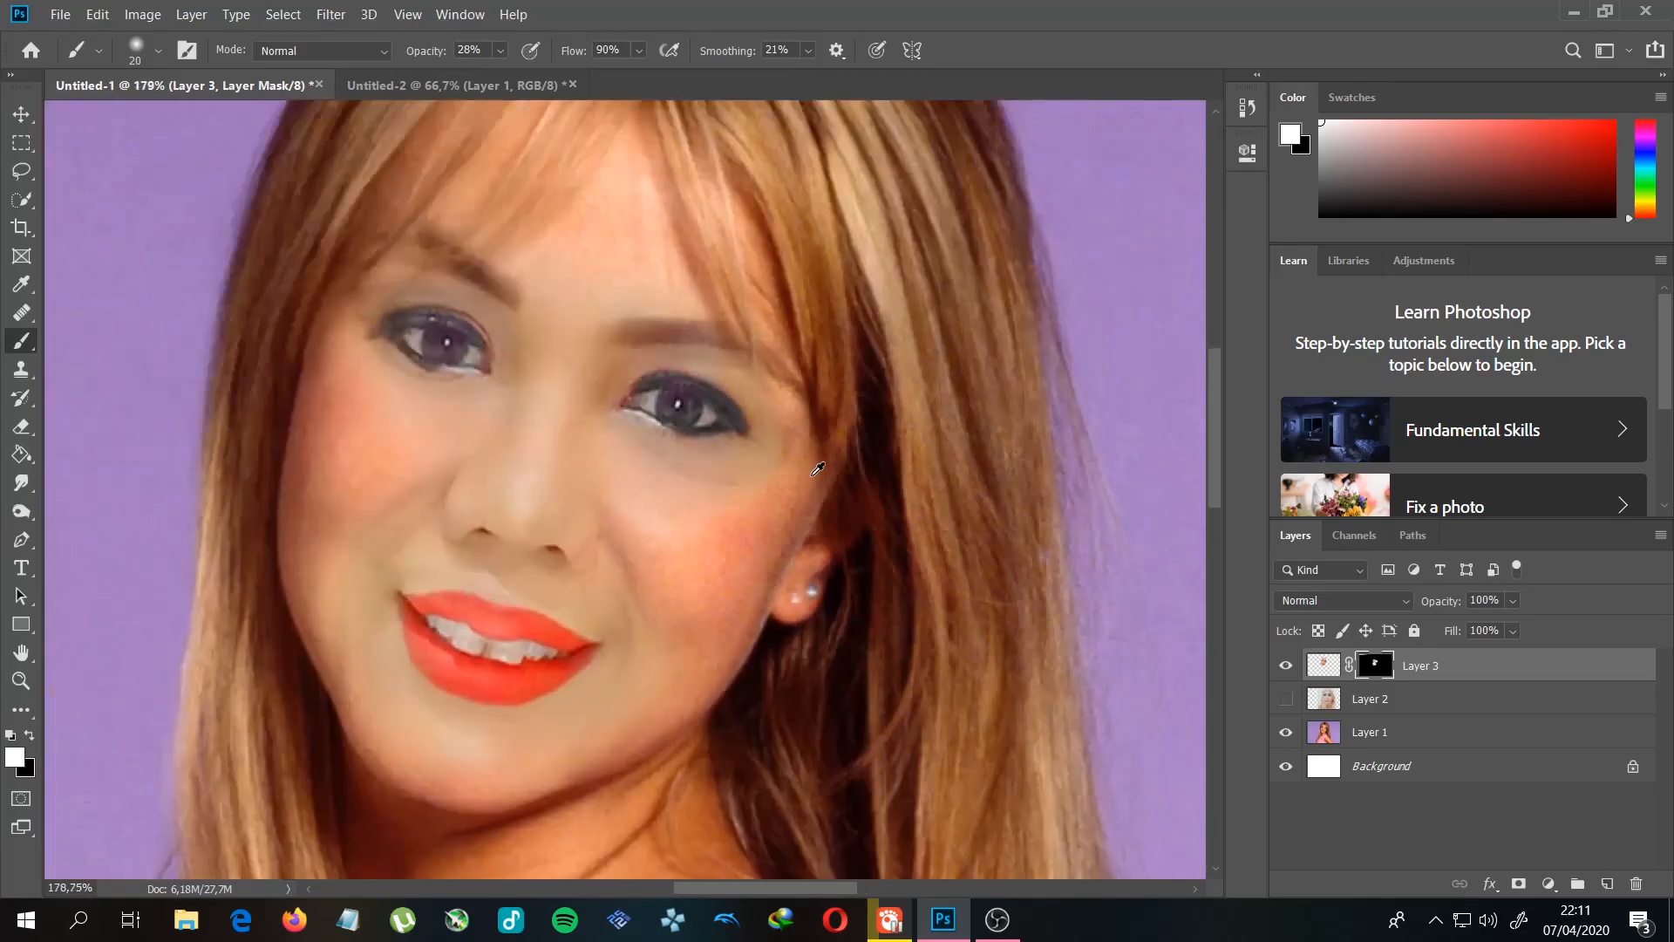
scroll(824, 487, "down", 1)
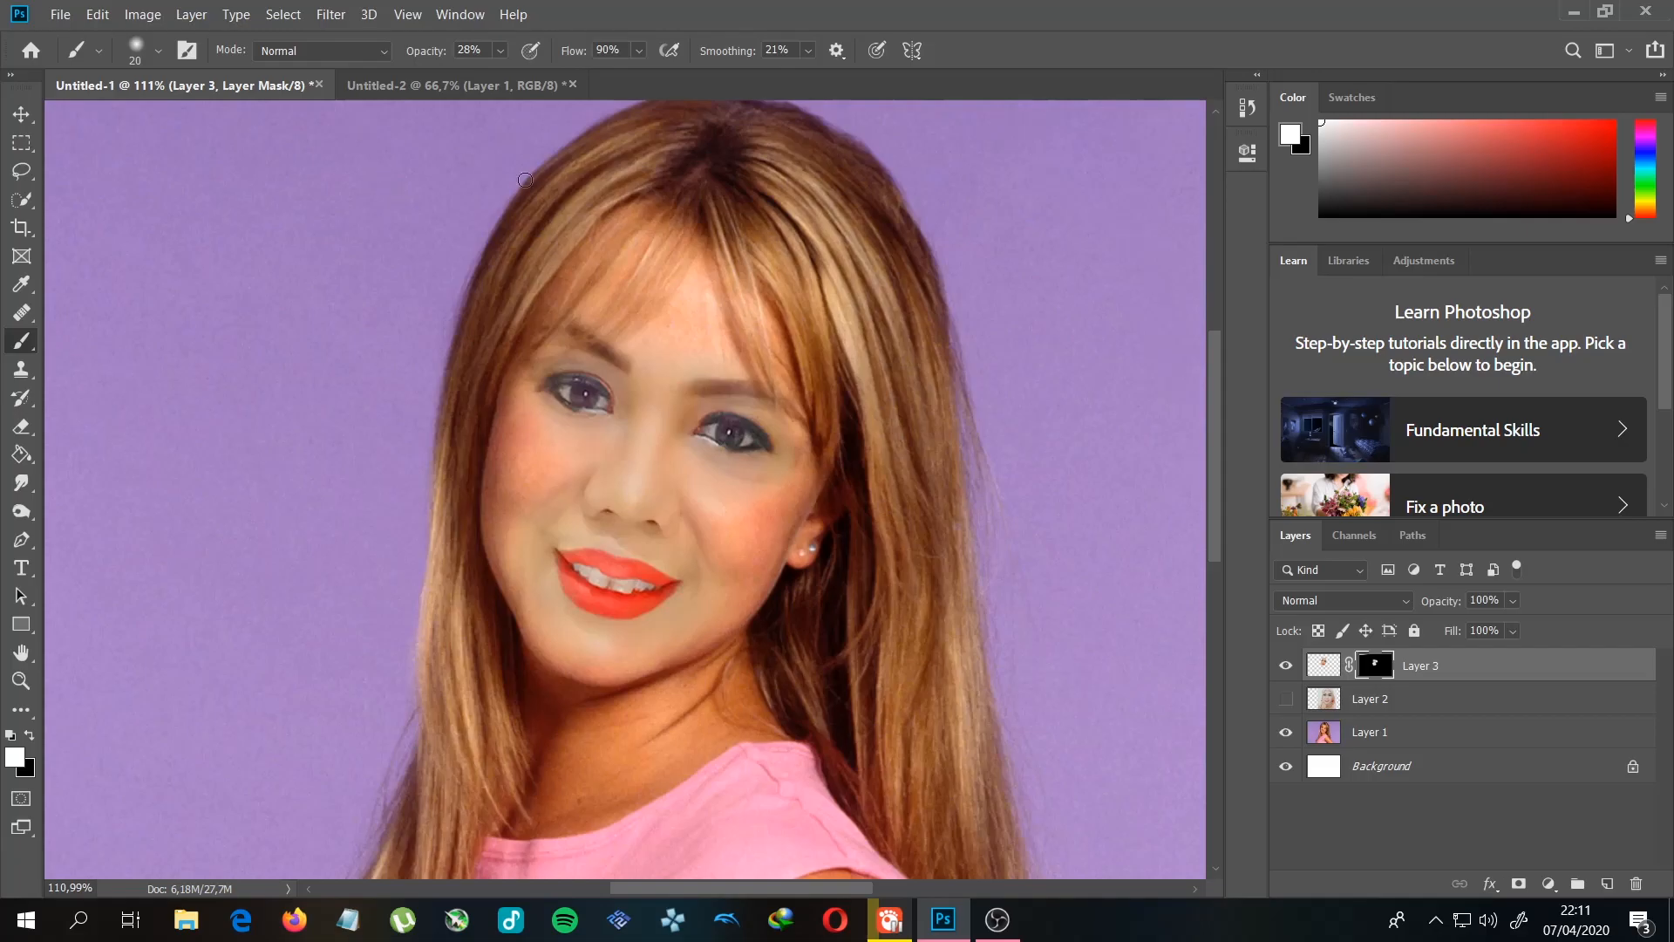
scroll(698, 433, "up", 6)
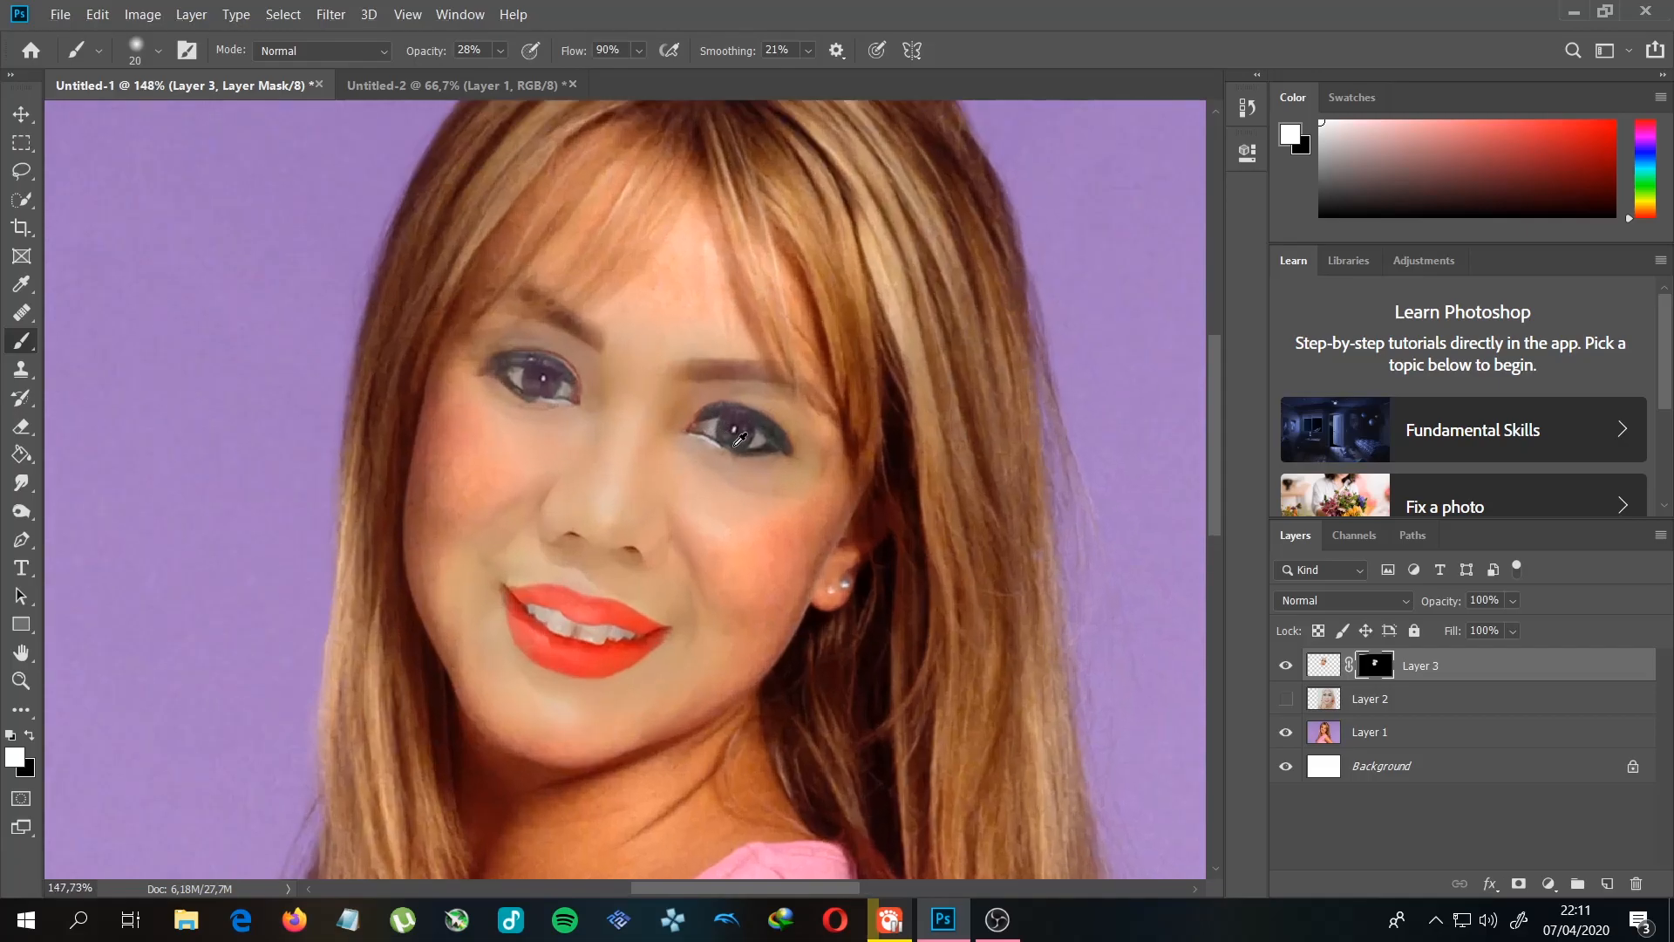
mouse_move(768, 403)
left_mouse_down()
mouse_move(706, 389)
mouse_move(744, 389)
mouse_move(740, 424)
mouse_move(692, 403)
mouse_move(717, 386)
mouse_move(736, 429)
left_mouse_up()
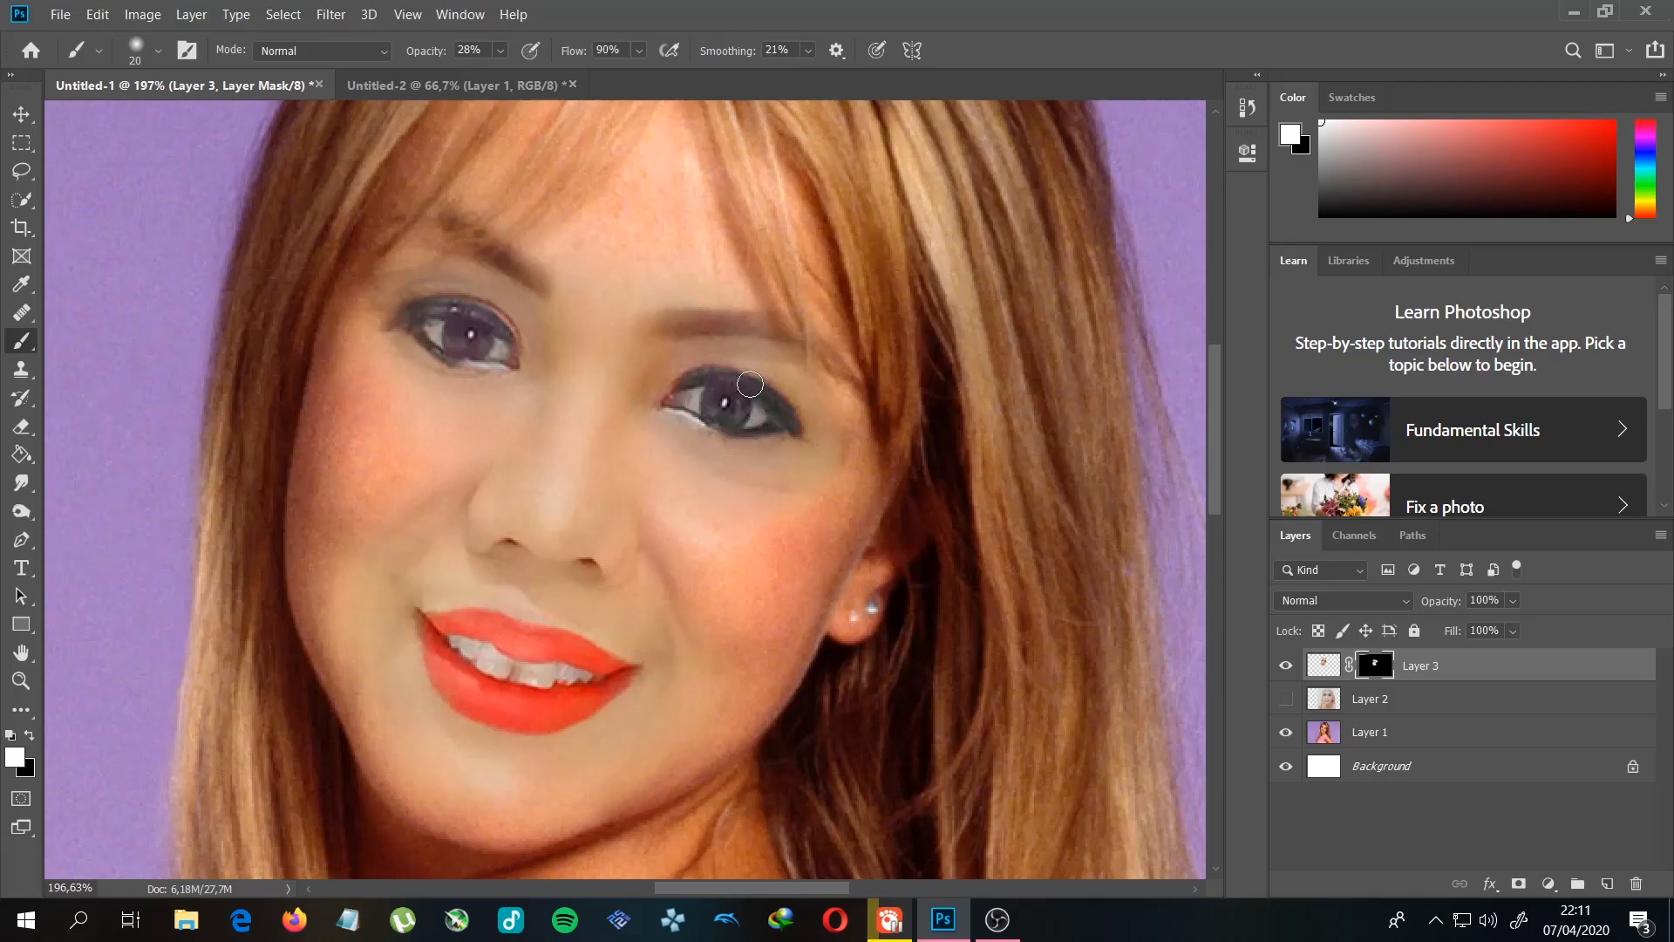
left_click_drag(848, 437, 733, 299)
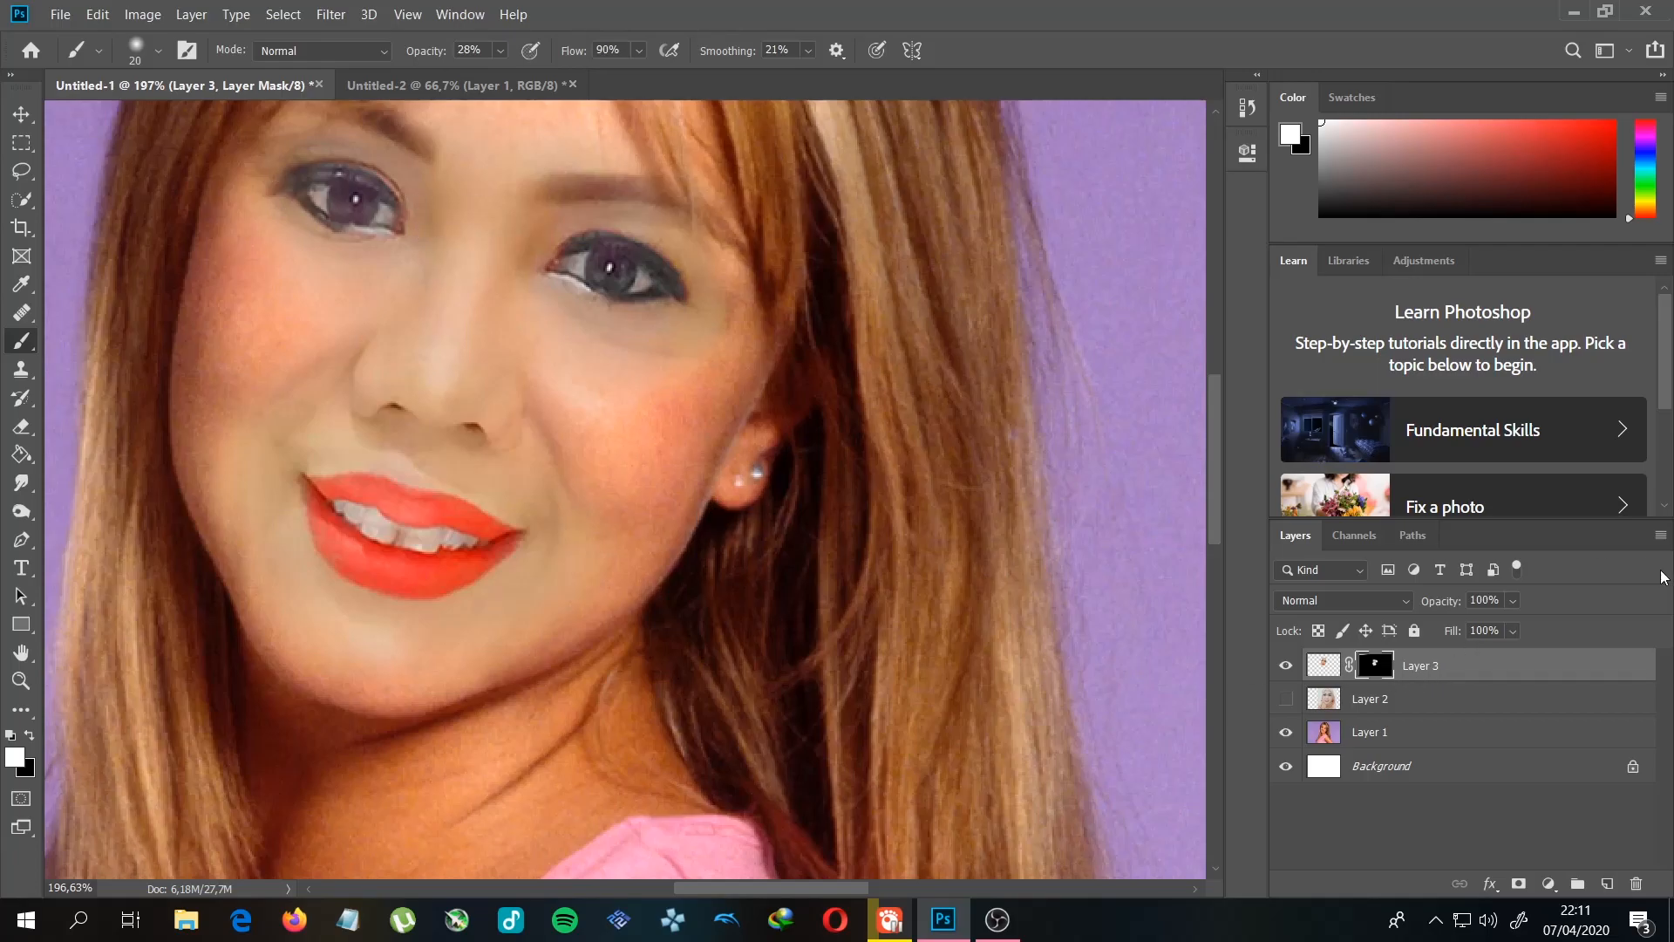
Step: Compare the swapped face with the original by hiding Layer 3 and showing it again
left_click(1283, 667)
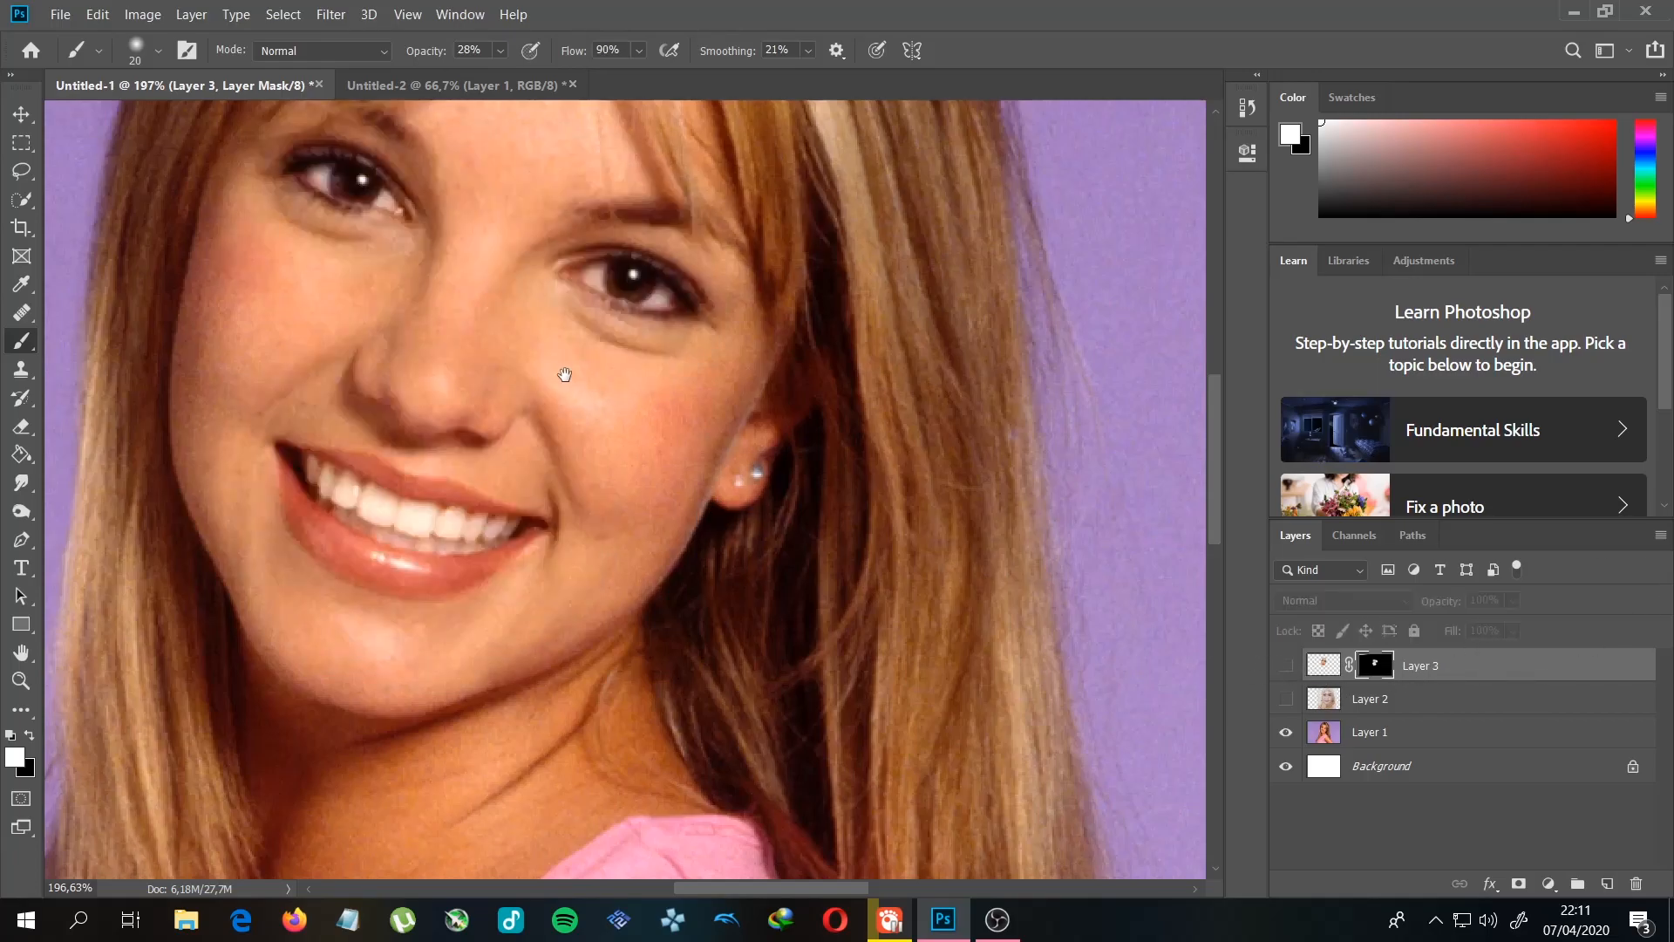
left_click_drag(573, 377, 623, 429)
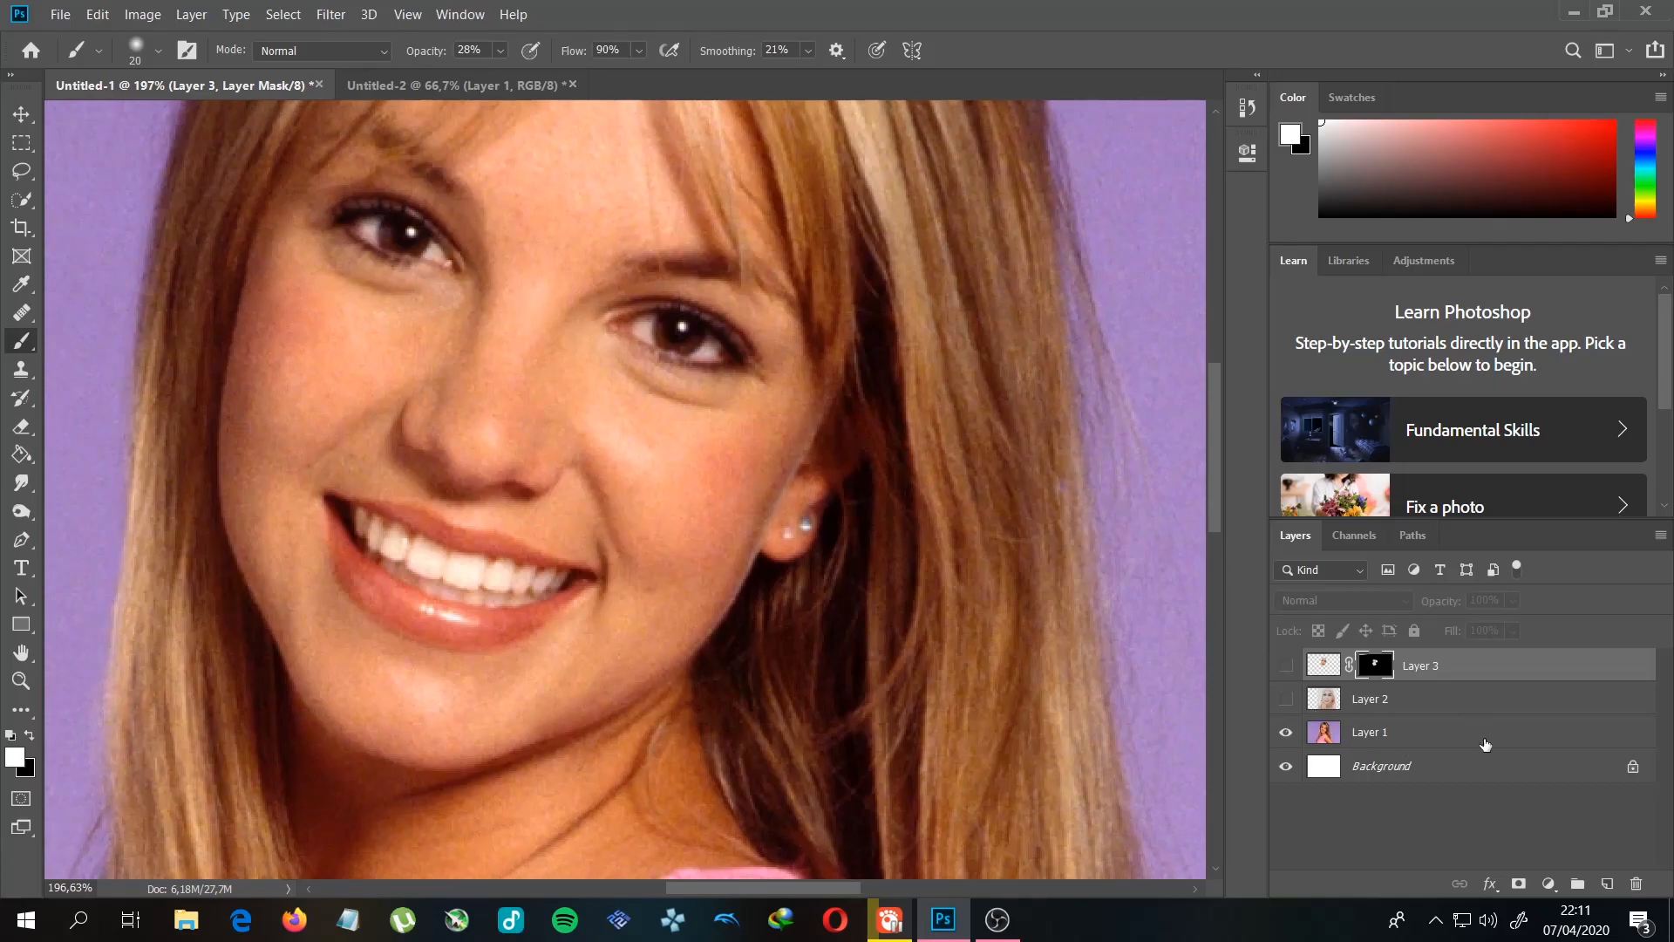
left_click(1286, 667)
scroll(767, 551, "down", 5)
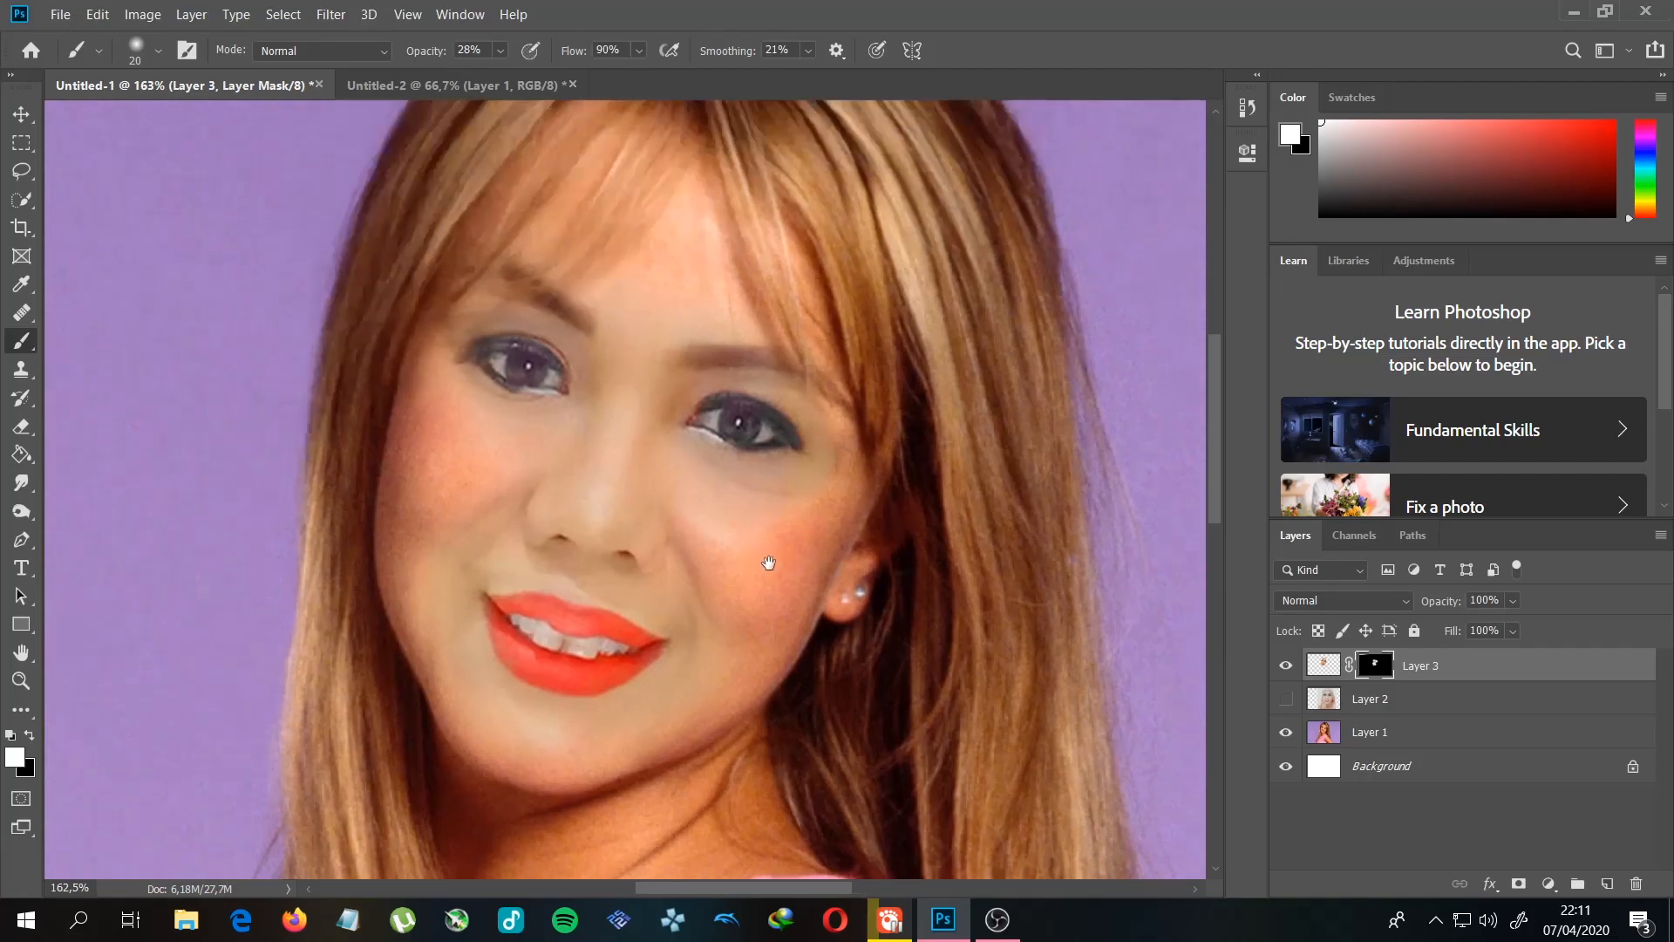
scroll(802, 532, "down", 1)
scroll(837, 537, "up", 3)
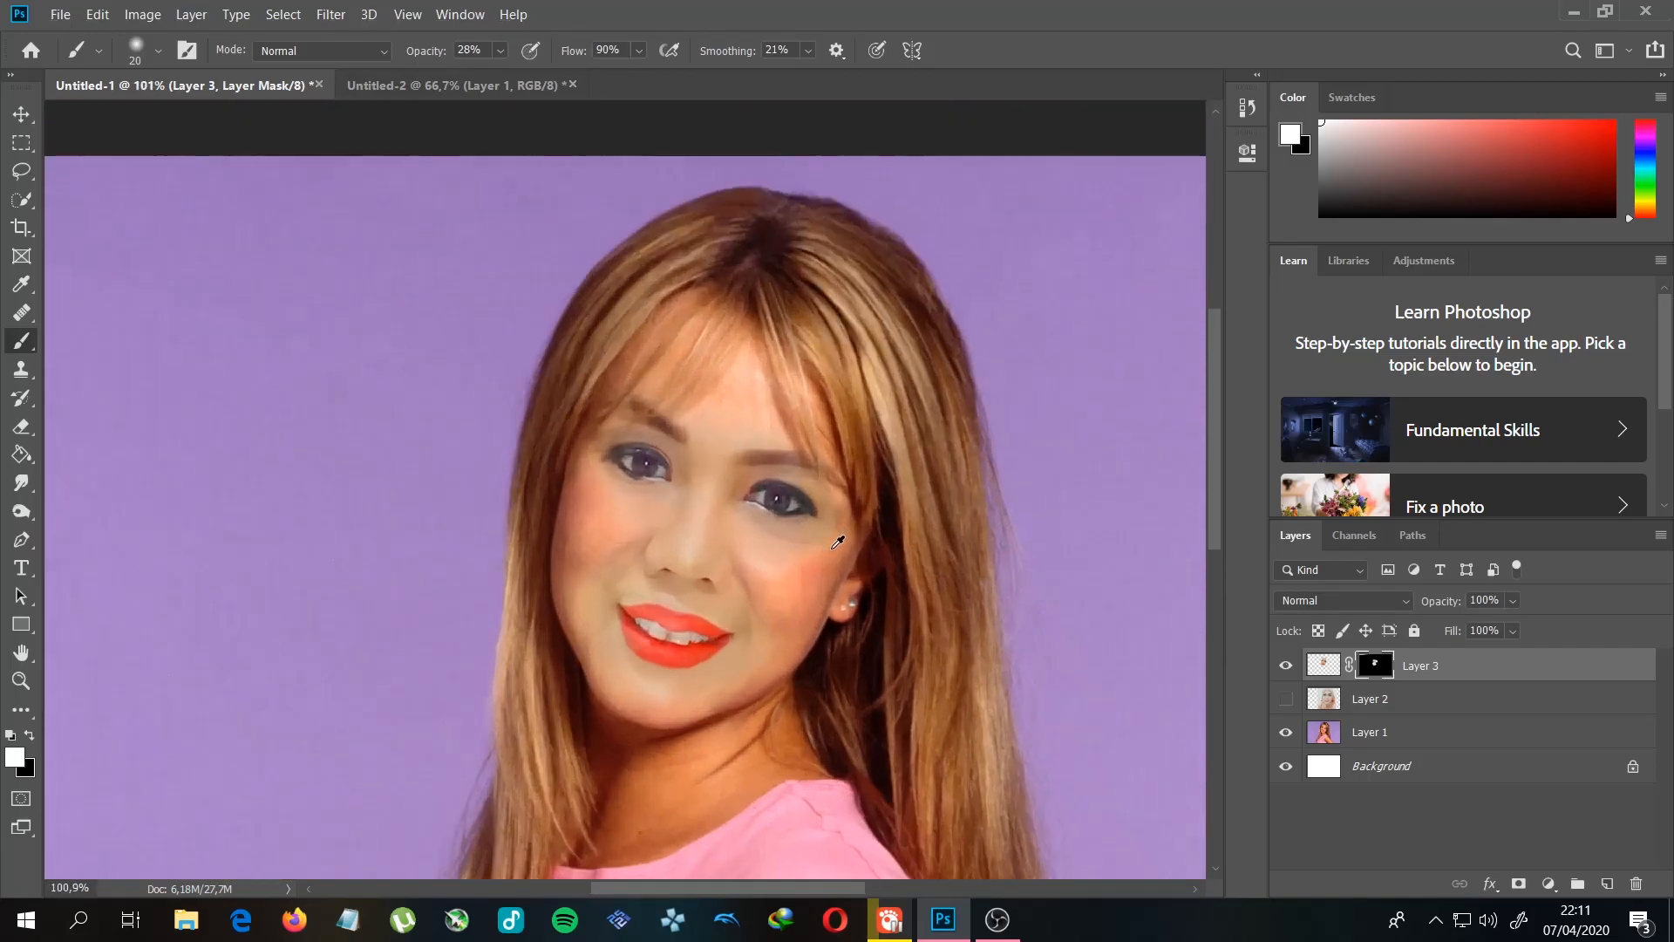
left_click(134, 19)
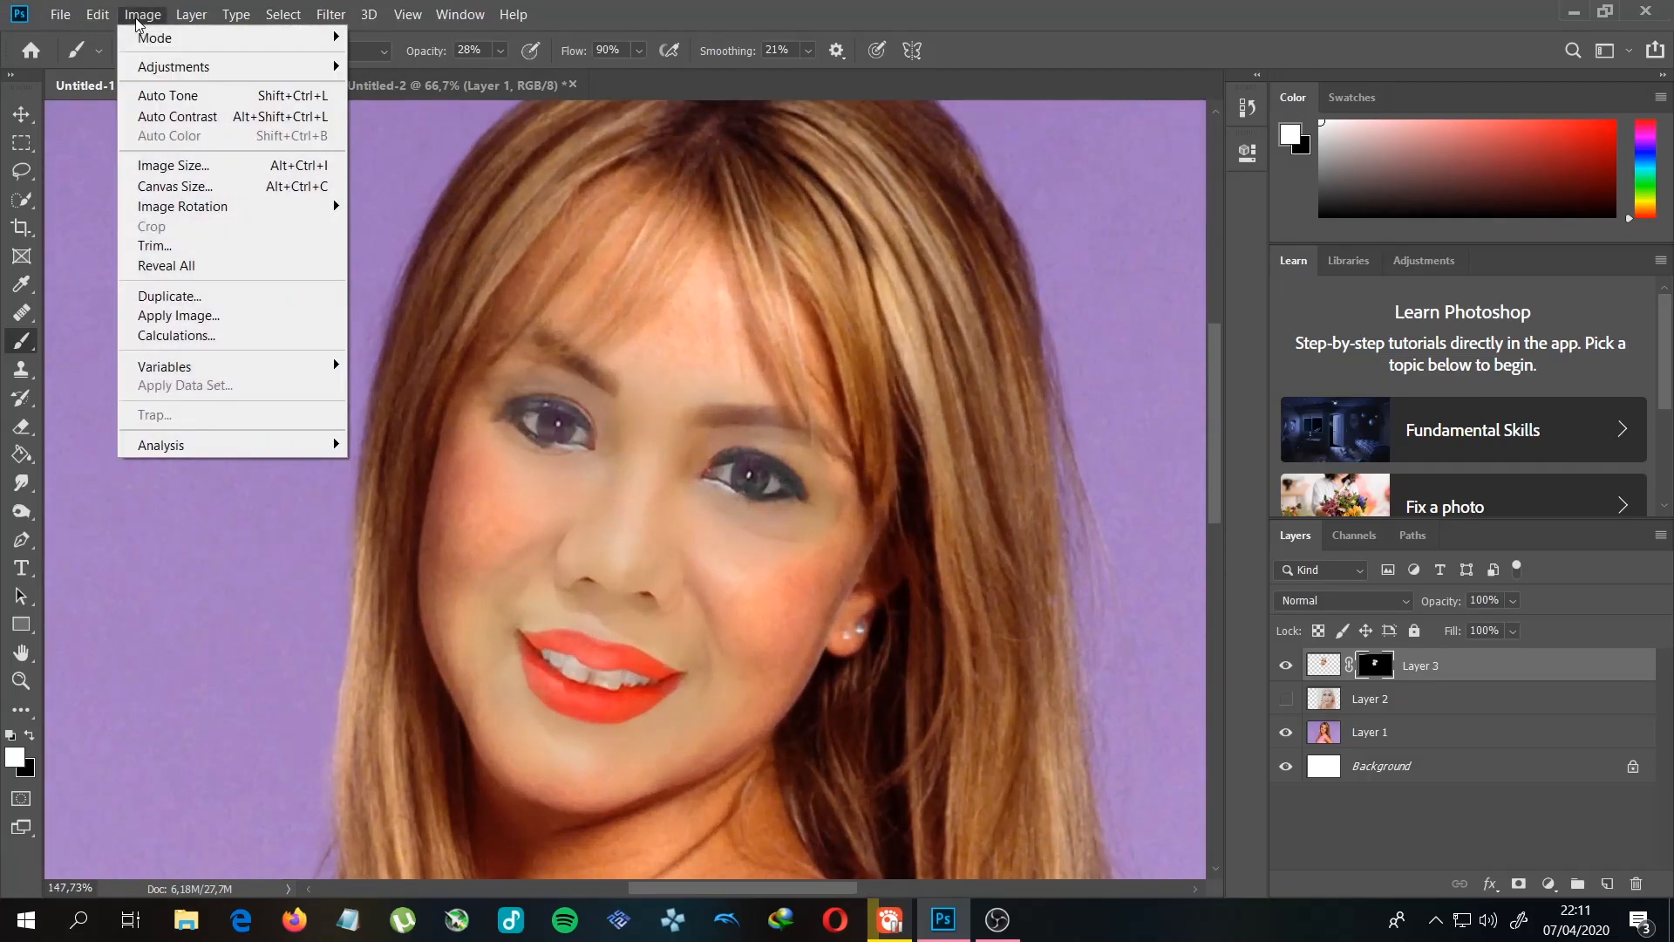
mouse_move(166, 67)
left_click(410, 66)
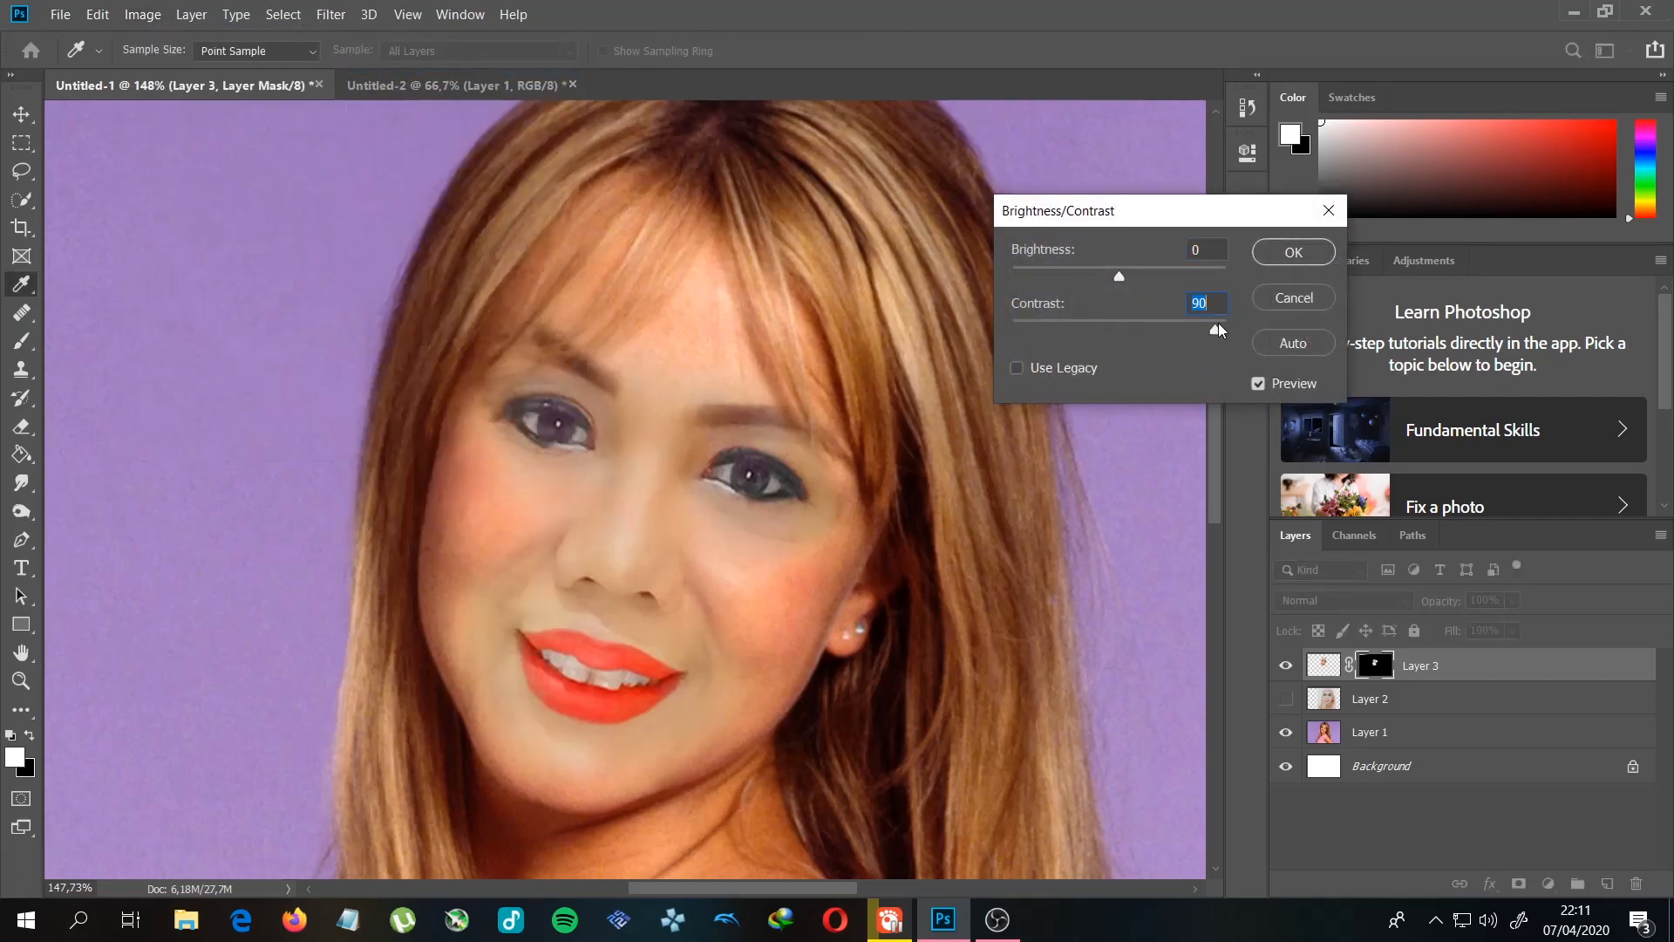
left_click(1294, 299)
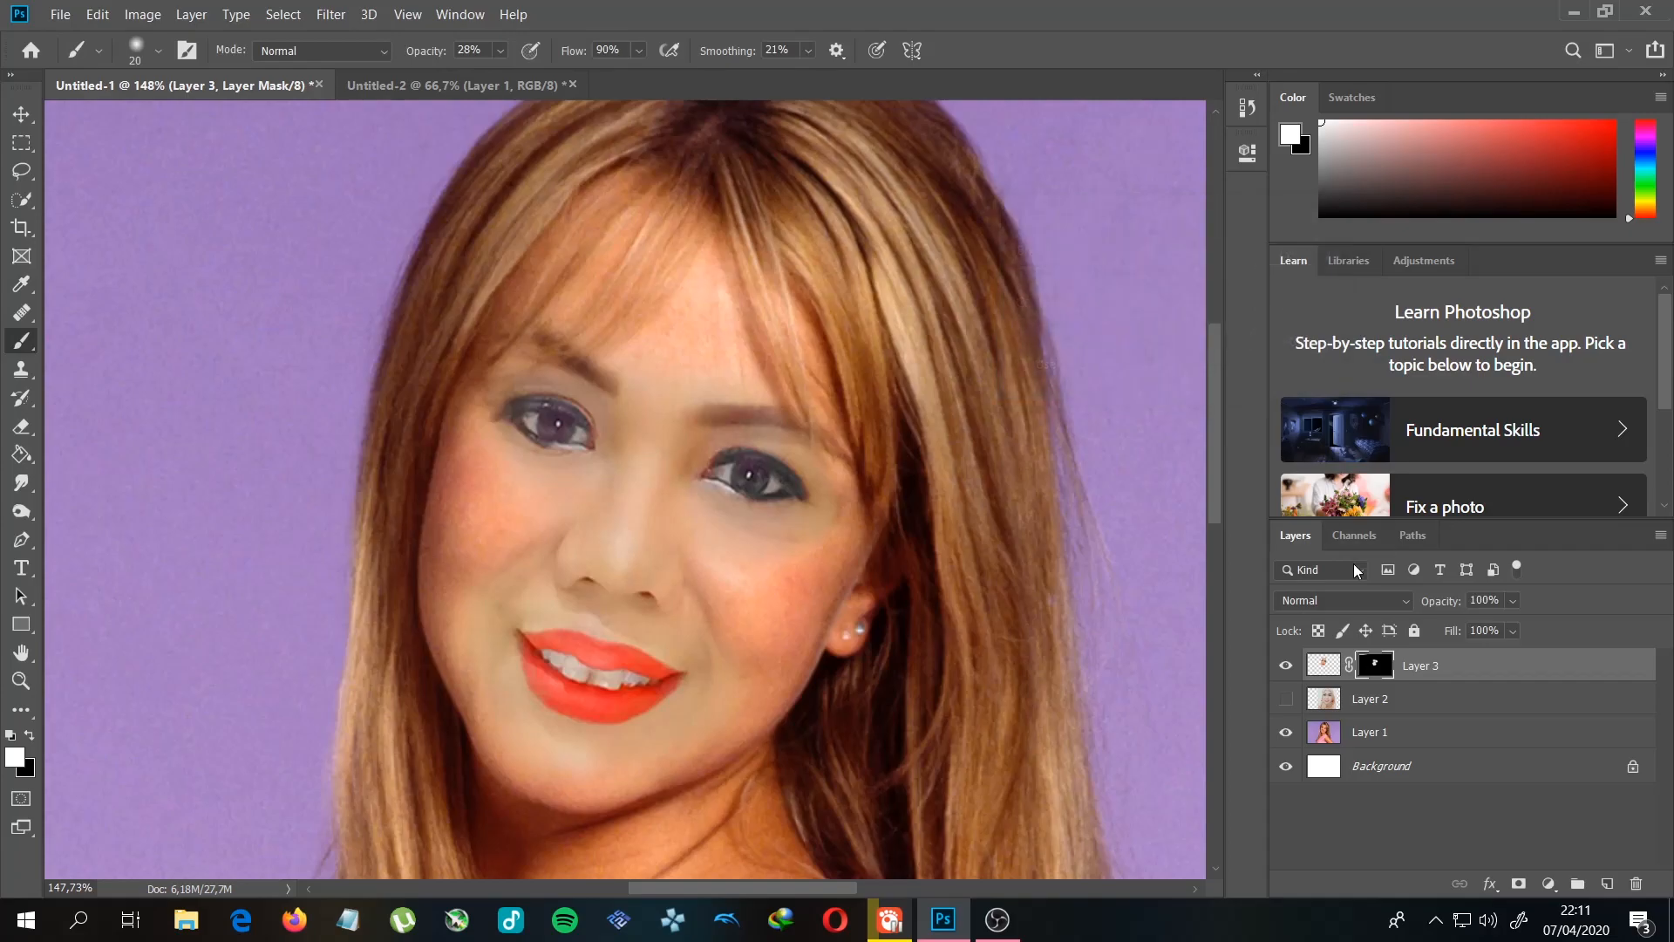
Step: Apply a Brightness/Contrast adjustment to Layer 3's face image with brightness 0 and contrast 80
left_click(1324, 666)
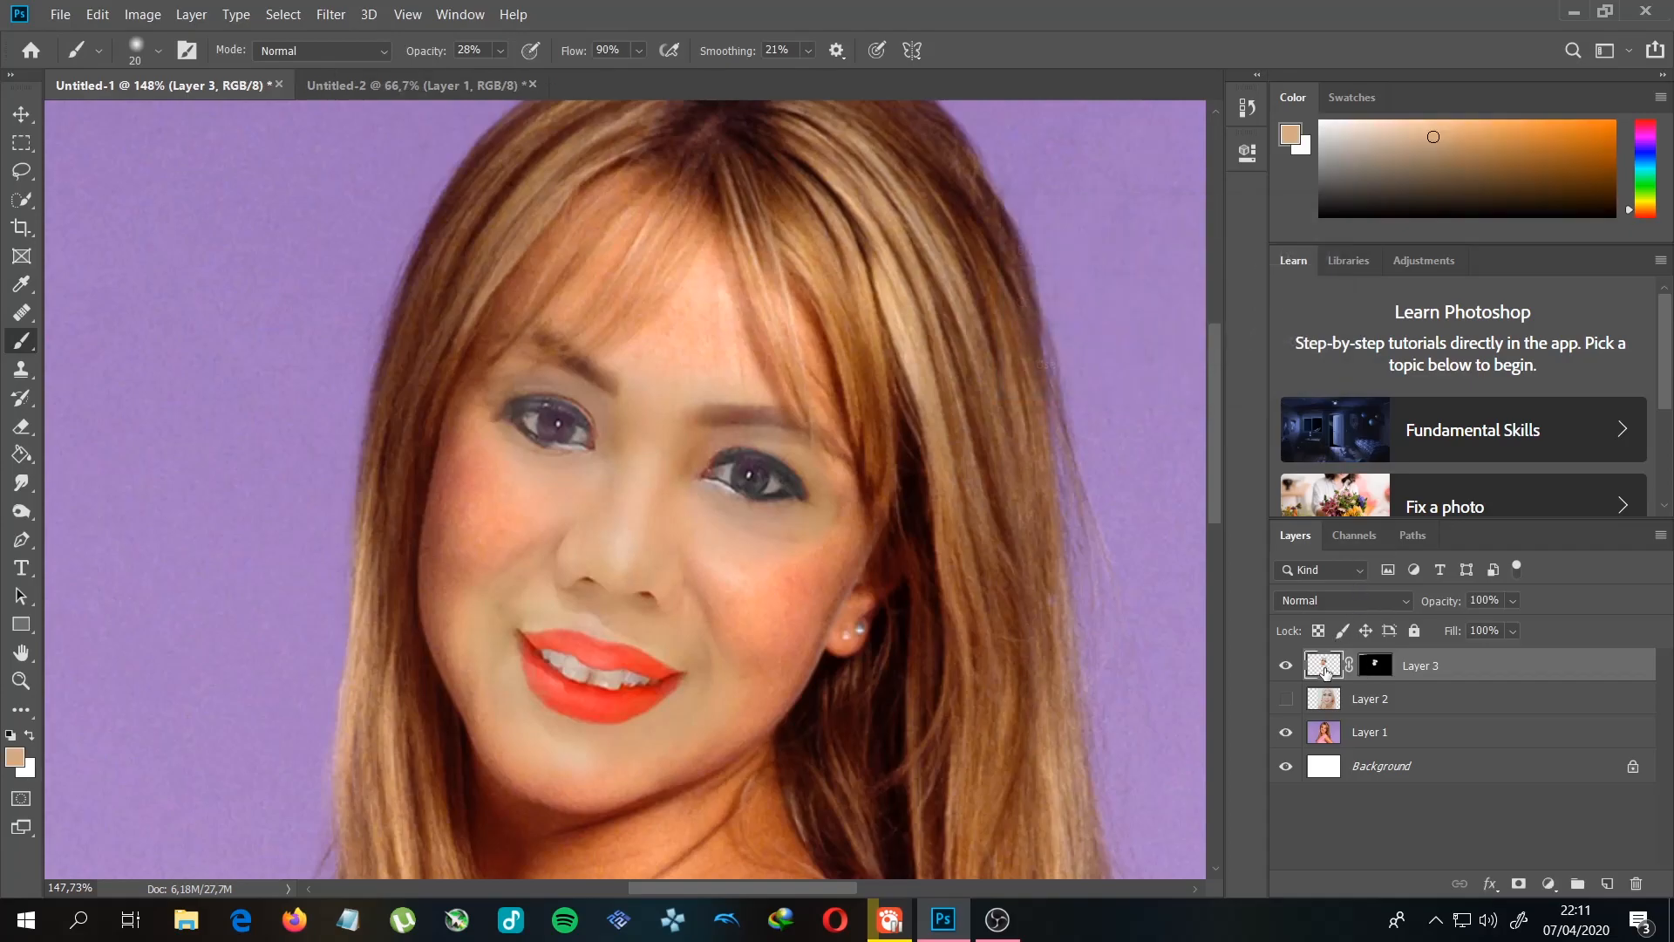
left_click(142, 15)
mouse_move(193, 77)
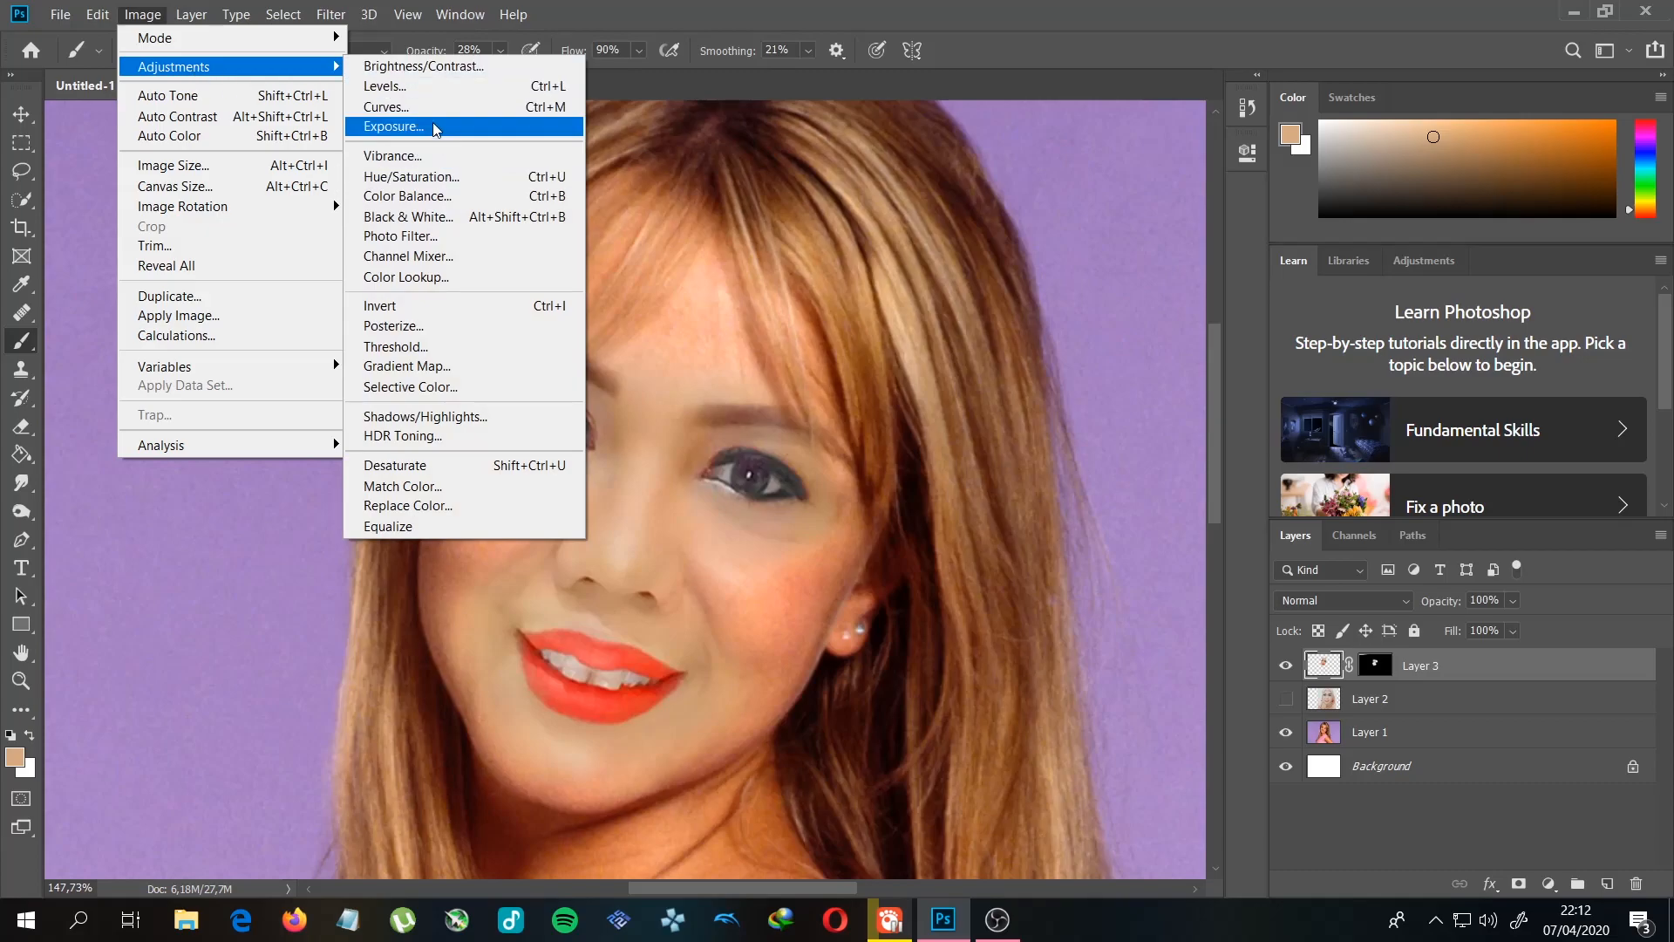
left_click(381, 66)
left_click_drag(1142, 328, 1163, 330)
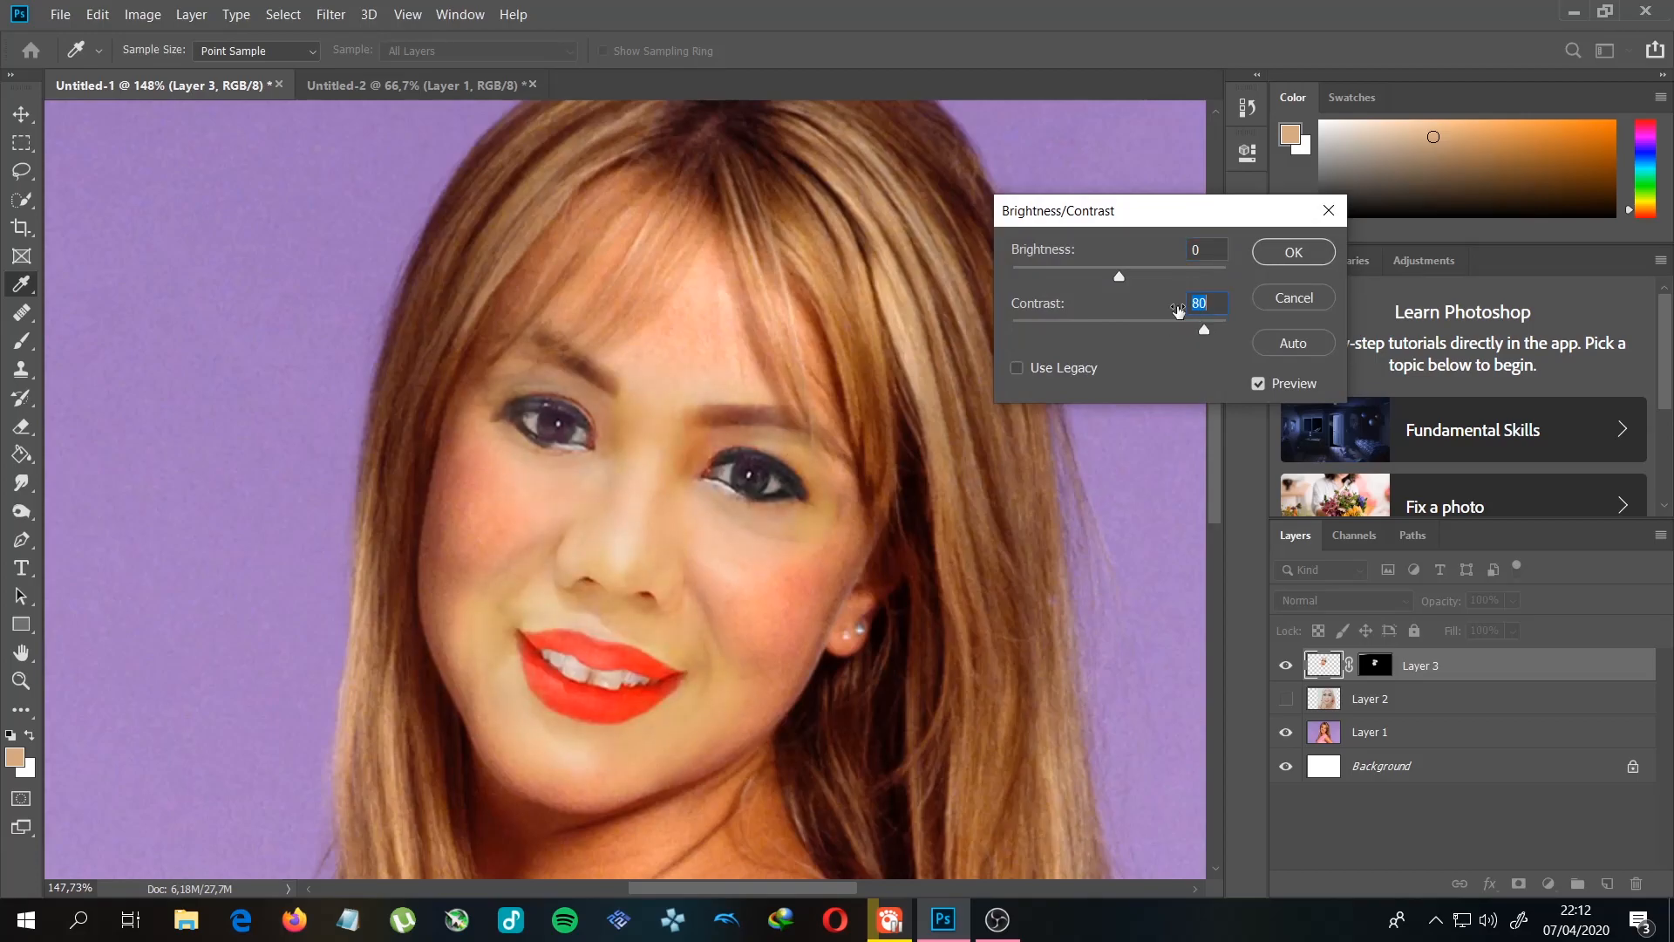
mouse_move(1124, 276)
left_mouse_down()
mouse_move(1165, 278)
mouse_move(1069, 285)
mouse_move(1127, 289)
left_mouse_up()
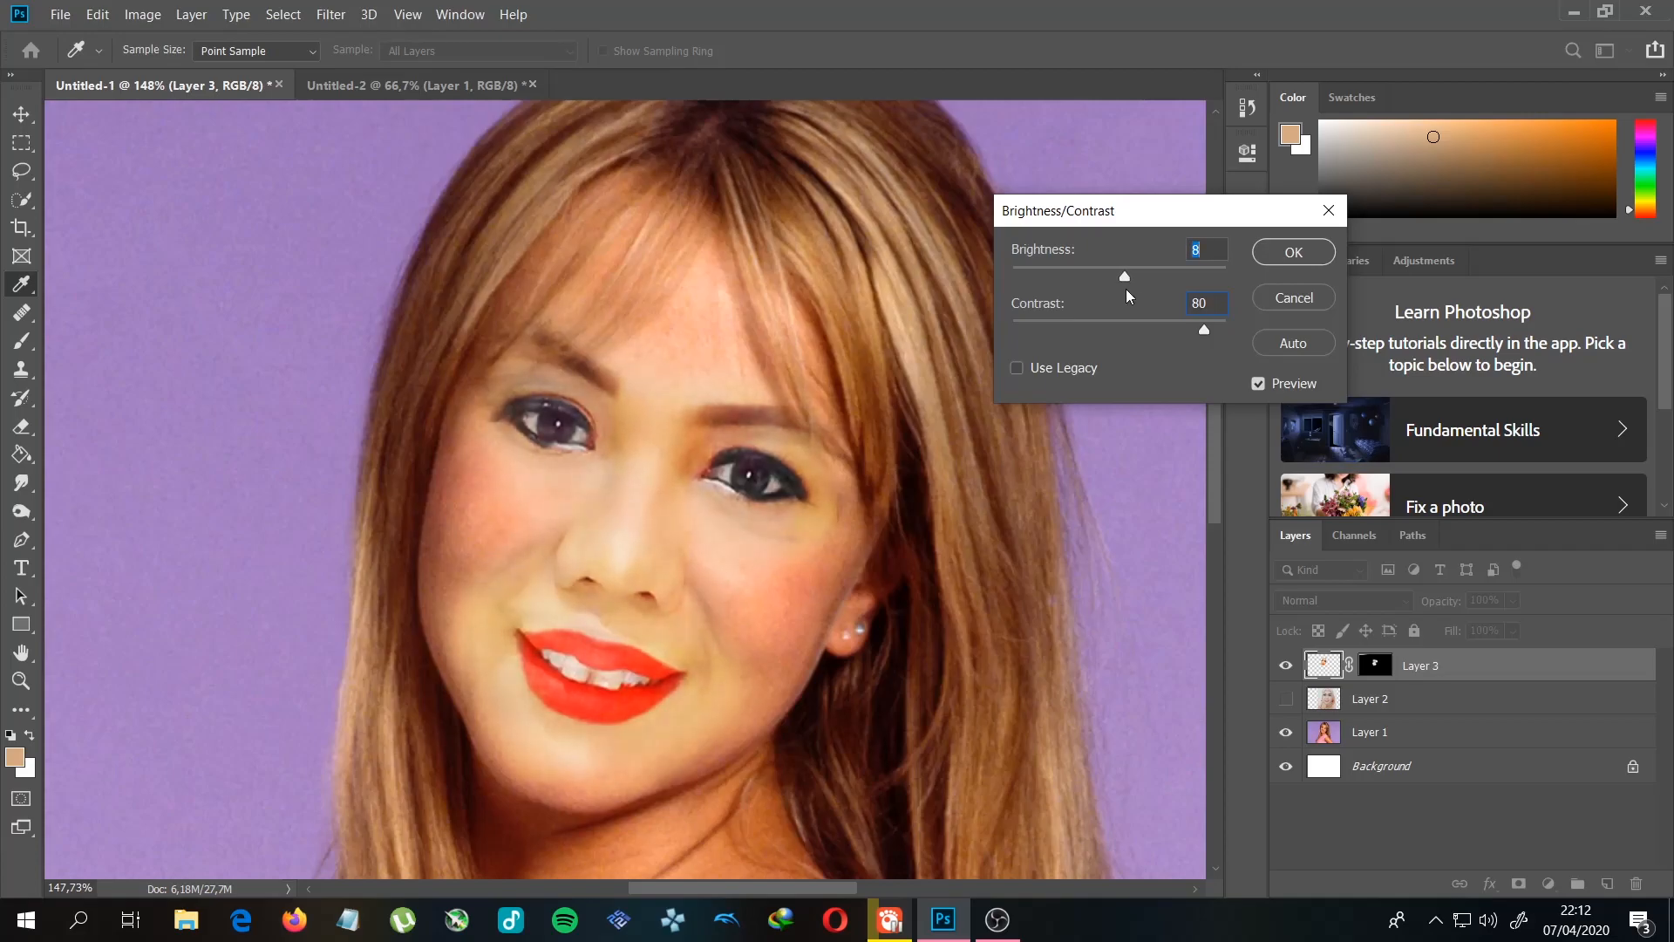
type("0")
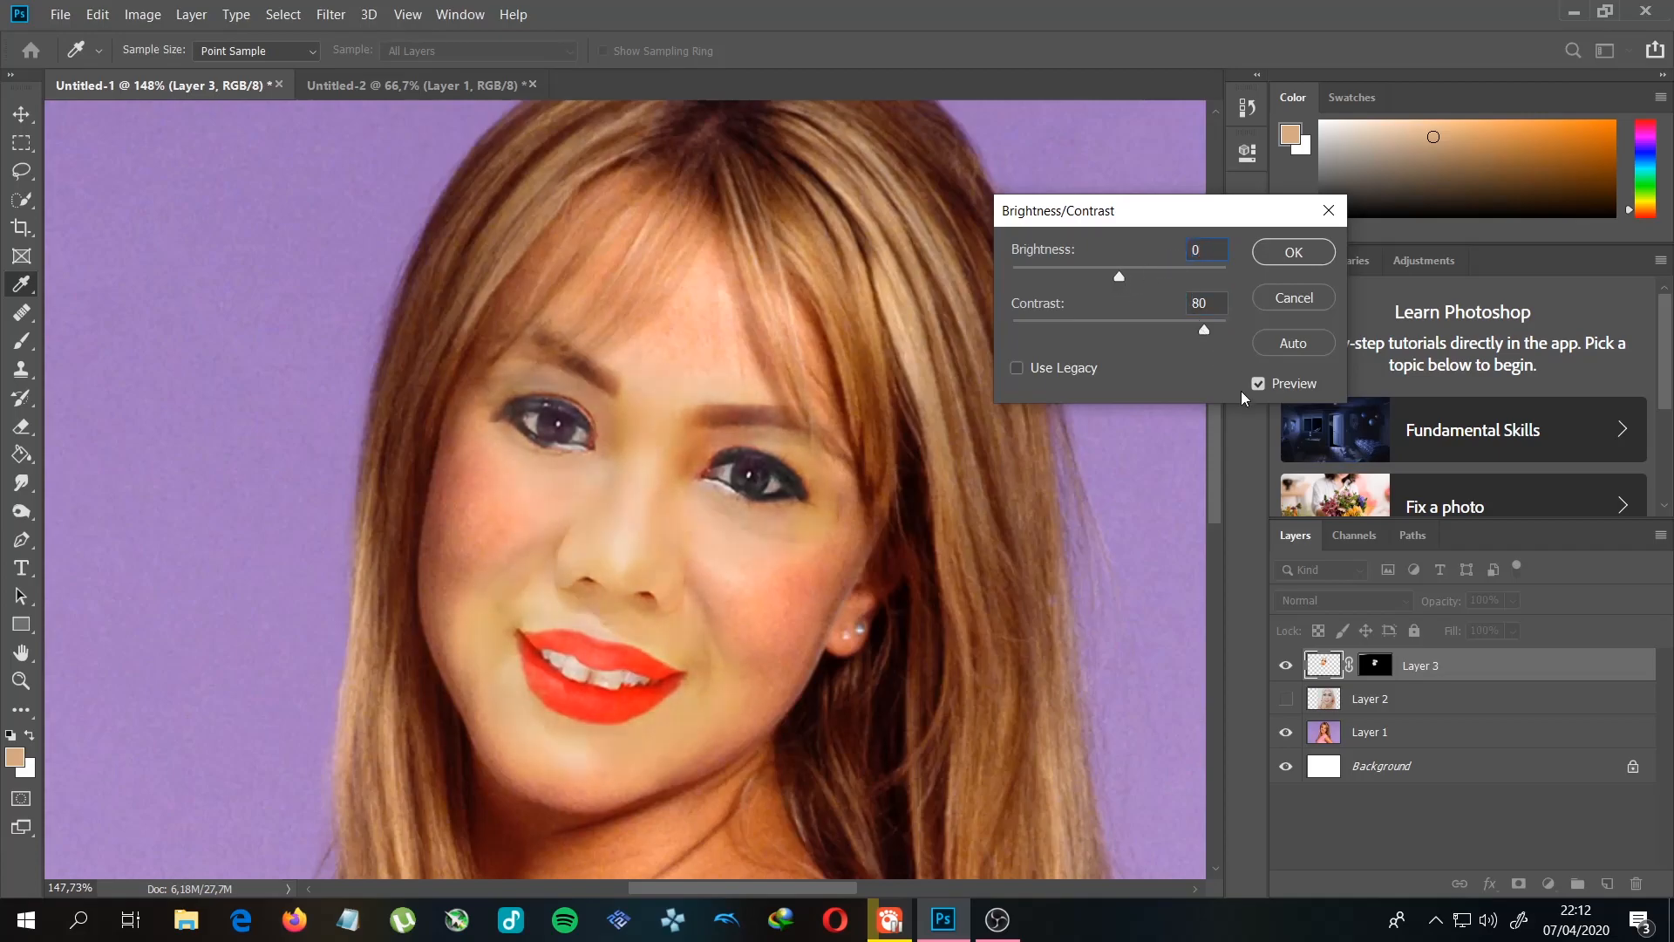
left_click(1292, 254)
key("b")
Step: Shift the hue of Layer 3's face image to -9 with a Hue/Saturation adjustment
scroll(564, 442, "down", 5)
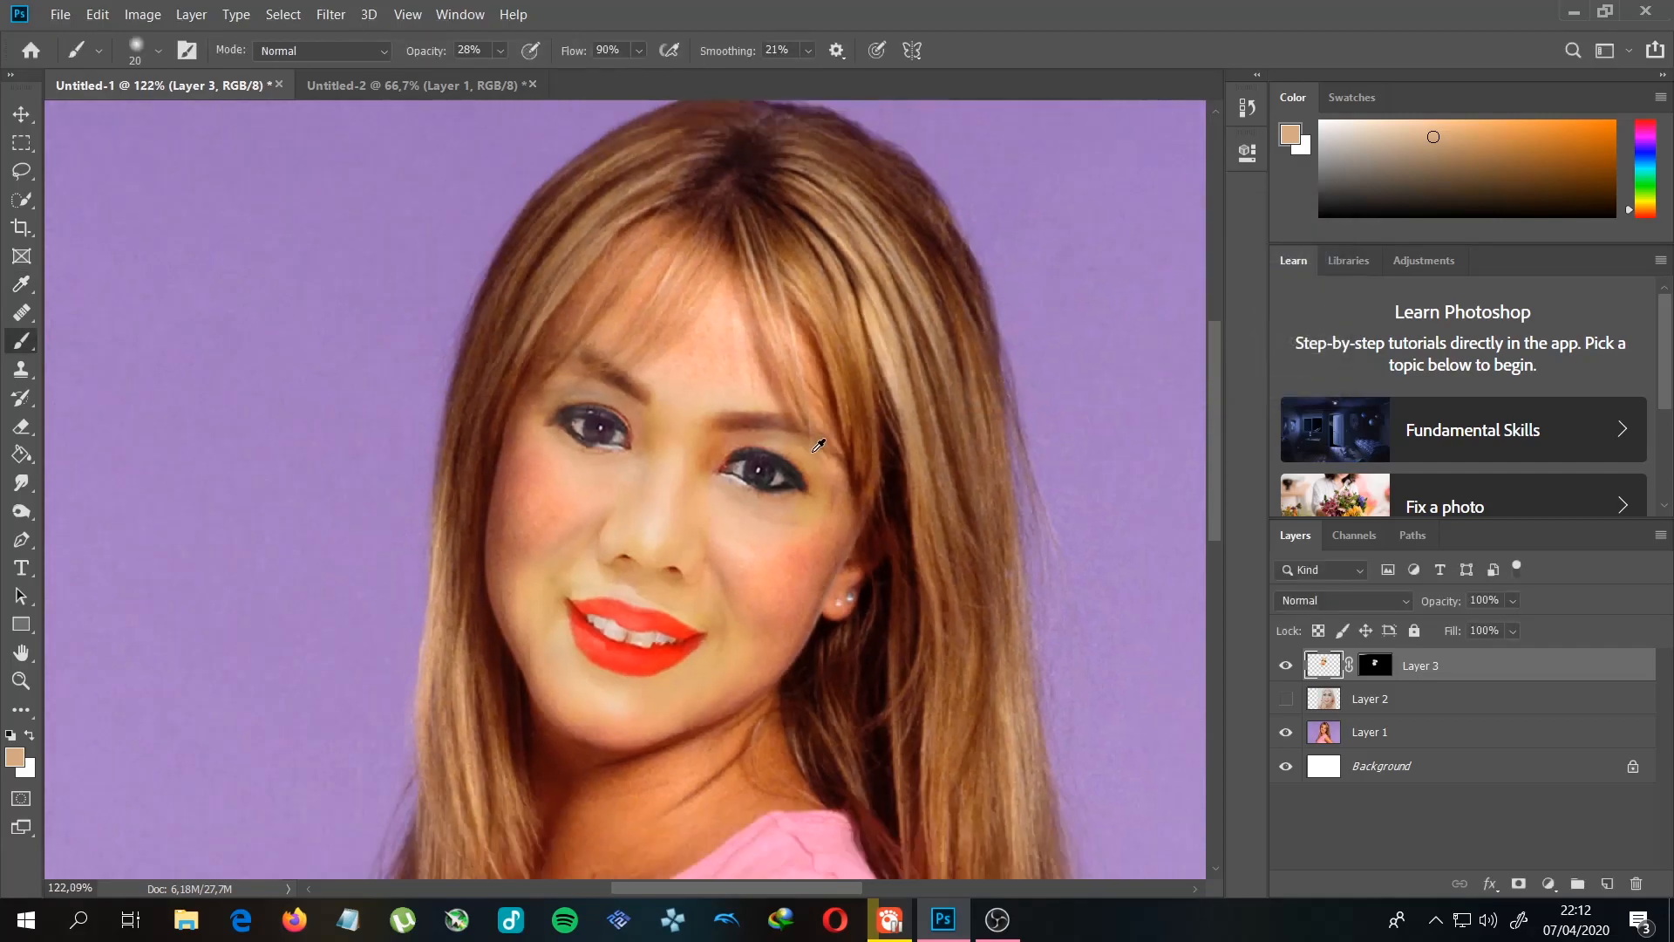
scroll(564, 442, "up", 5)
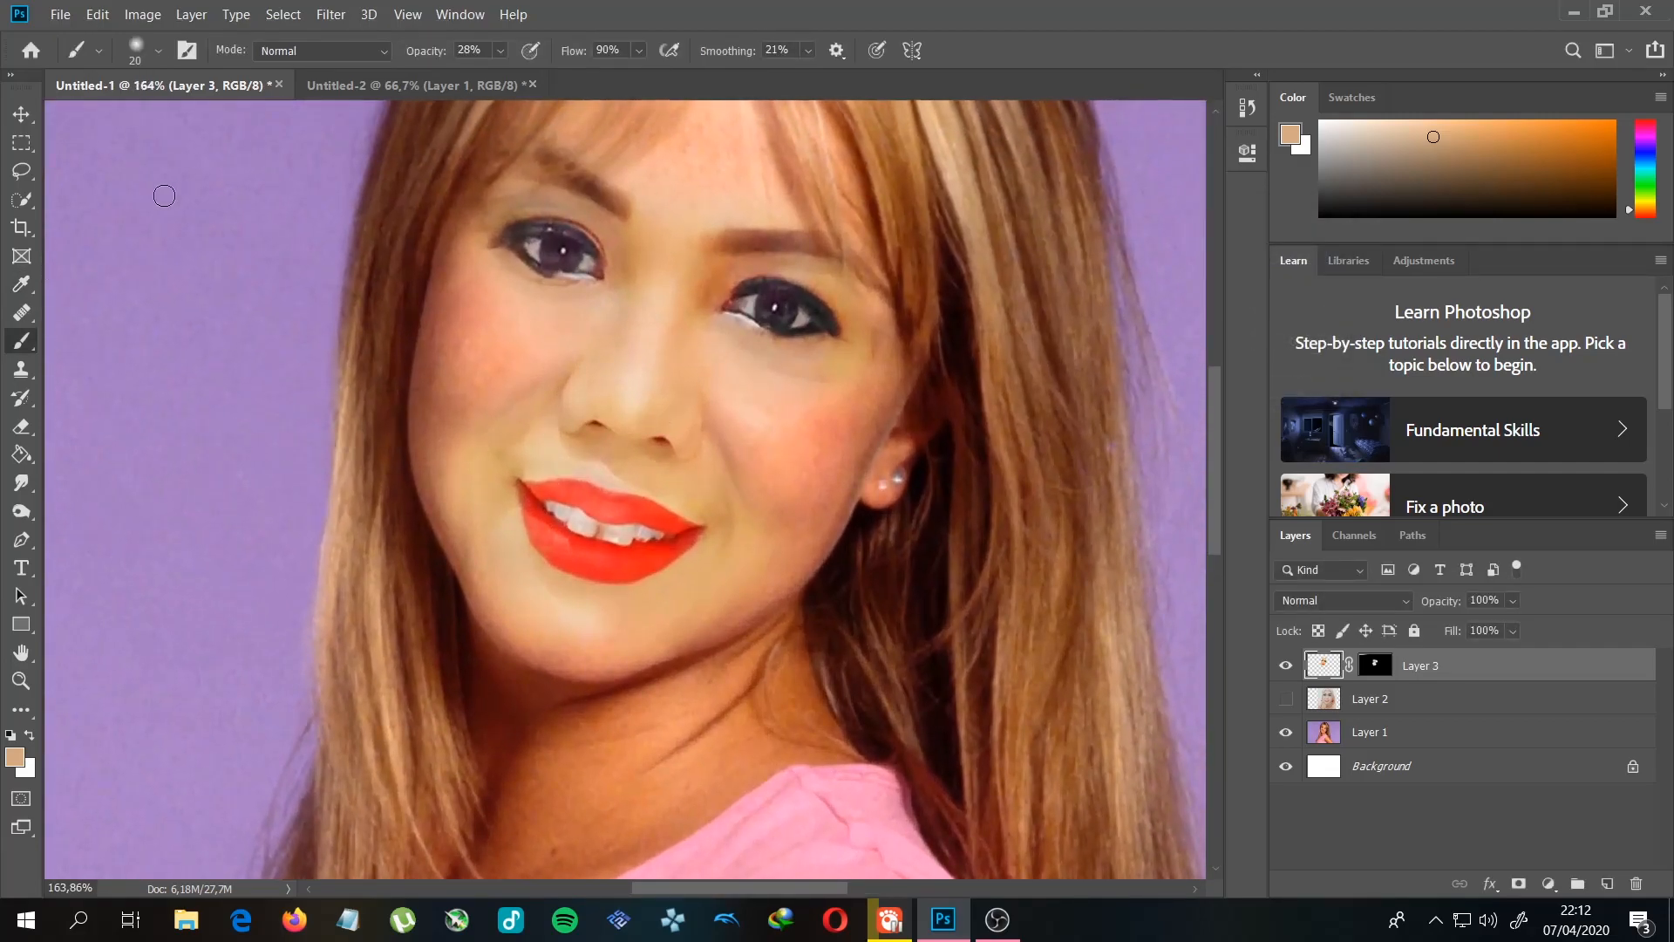
left_click_drag(792, 277, 786, 343)
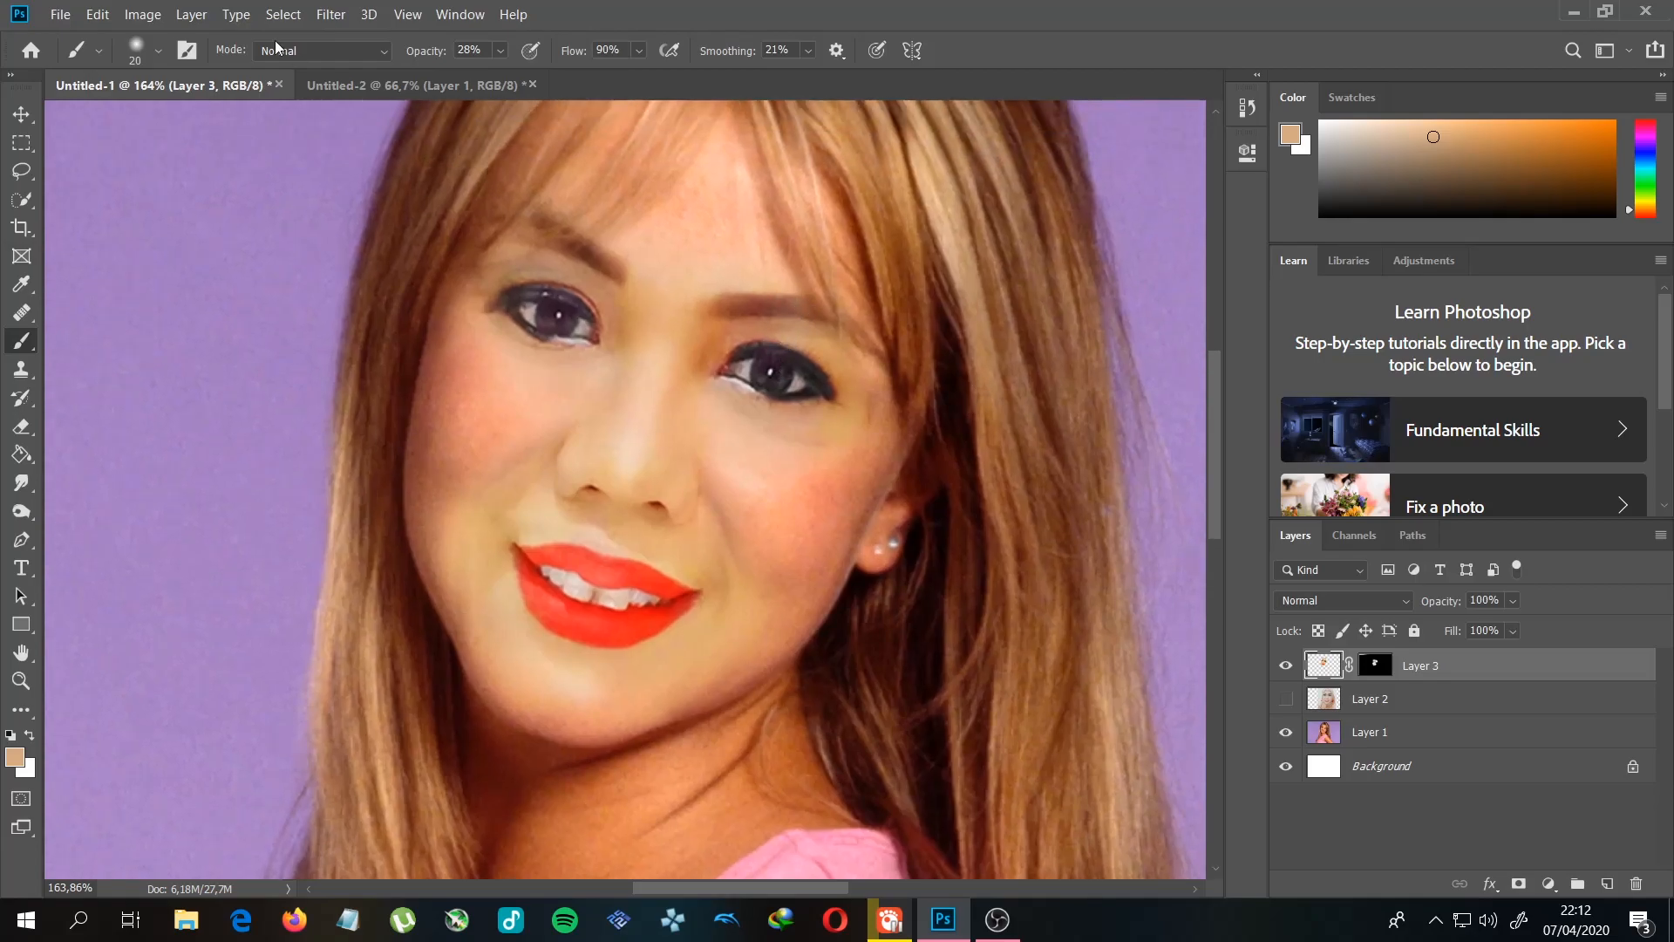
left_click(142, 15)
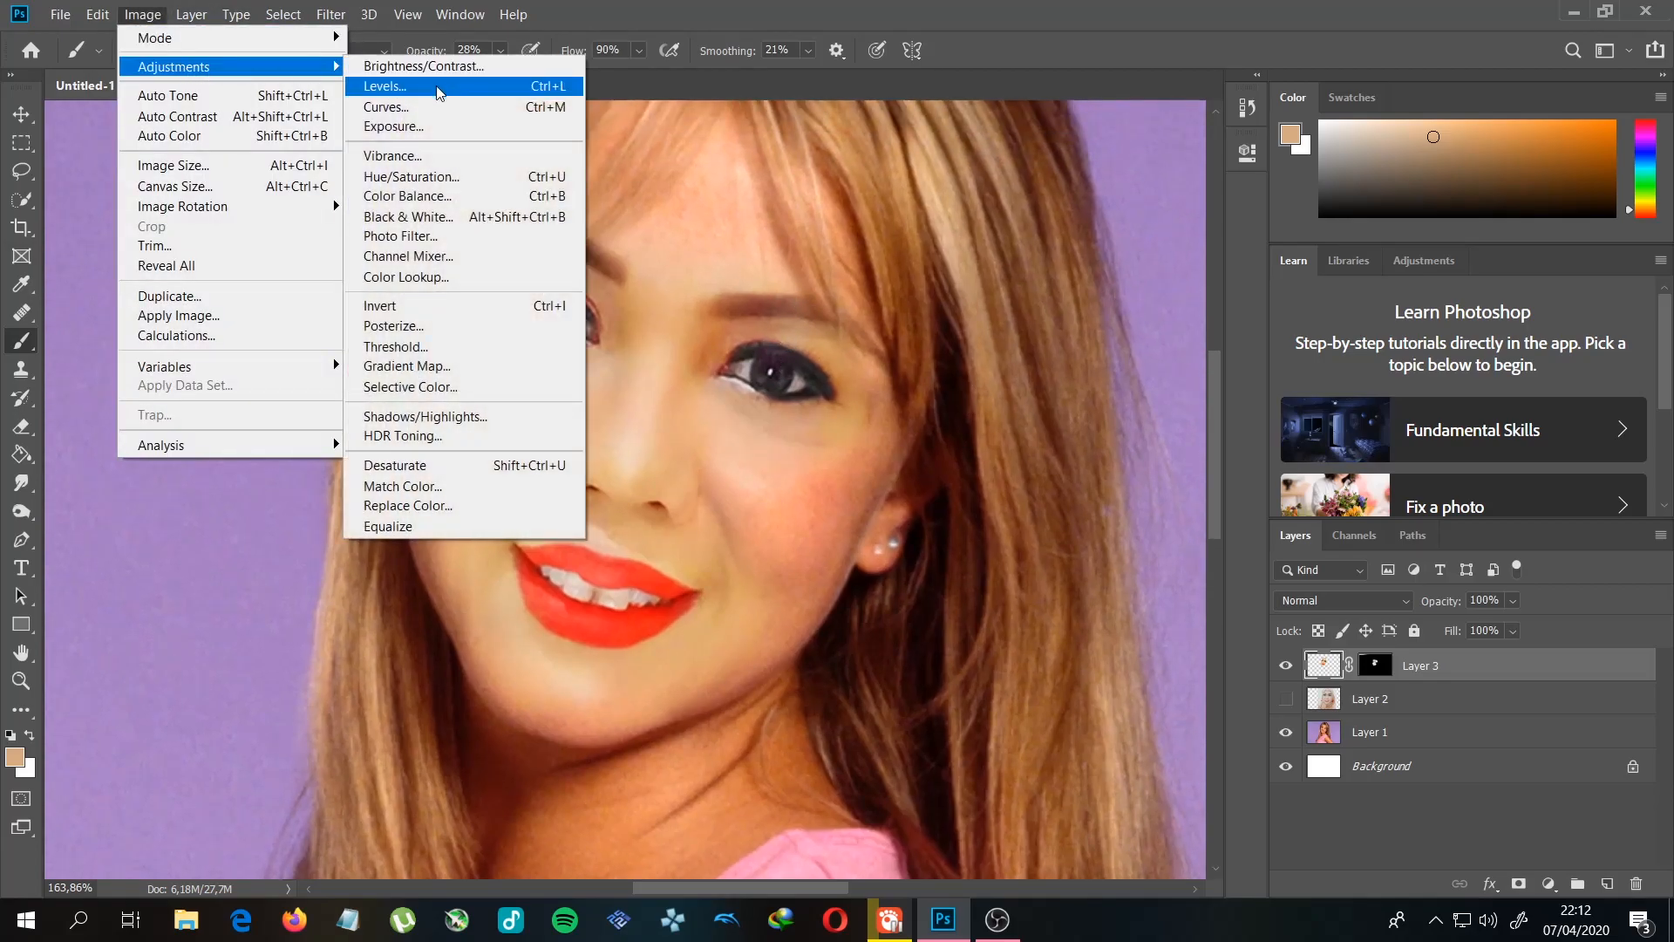
left_click(463, 180)
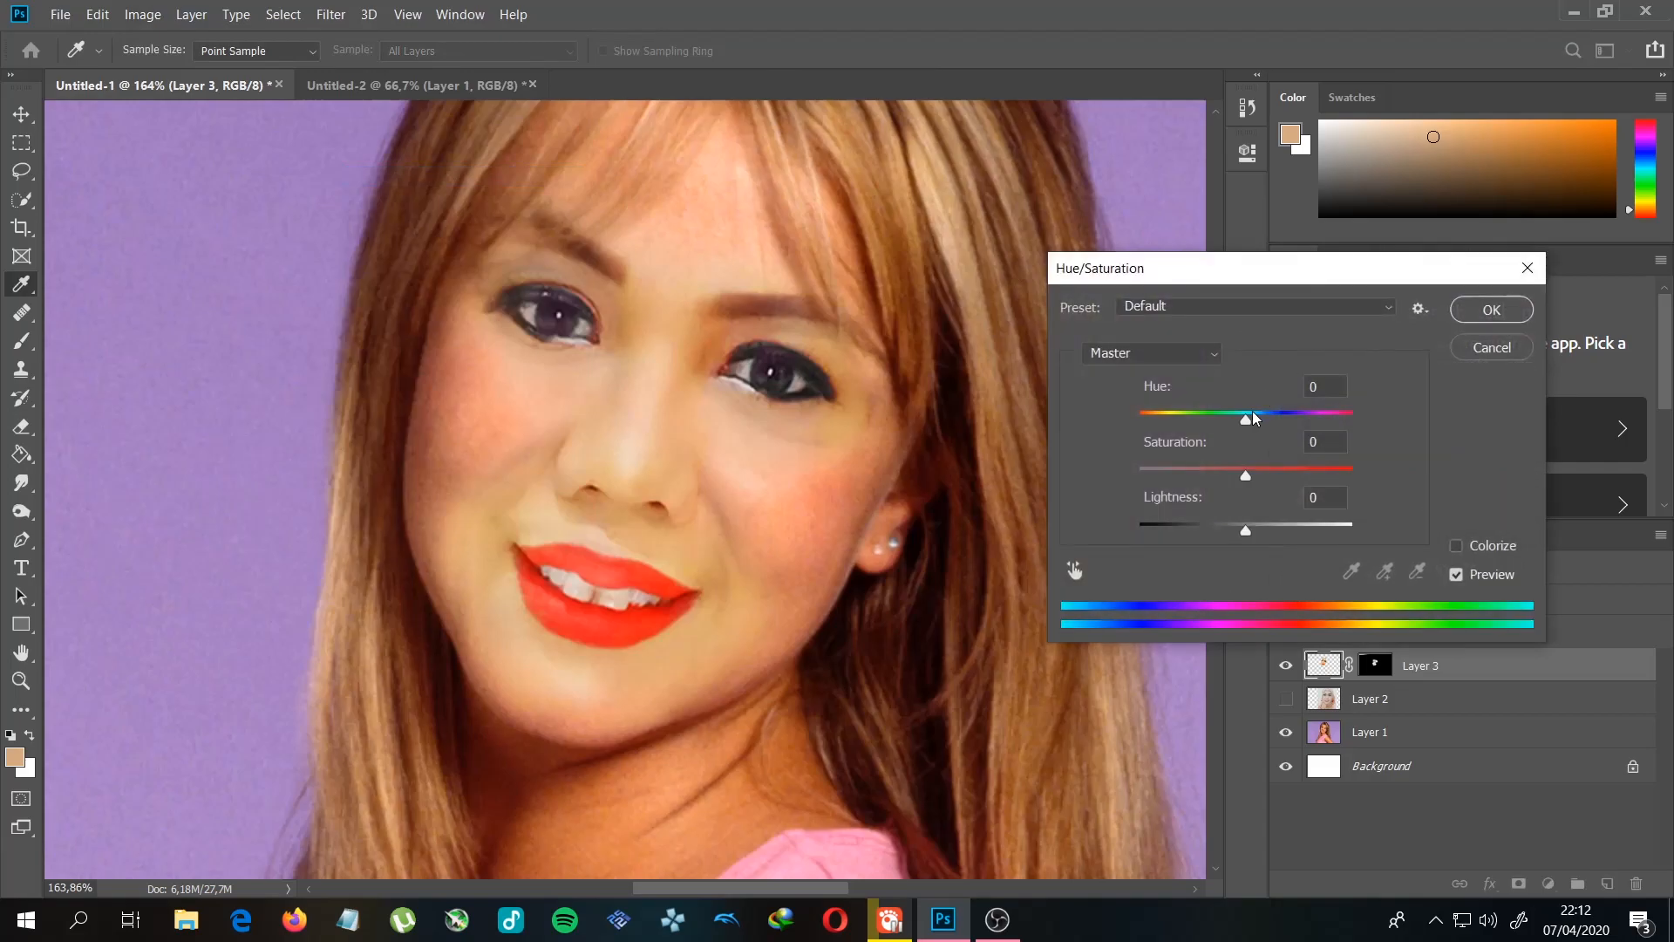
left_click_drag(1247, 424, 1237, 422)
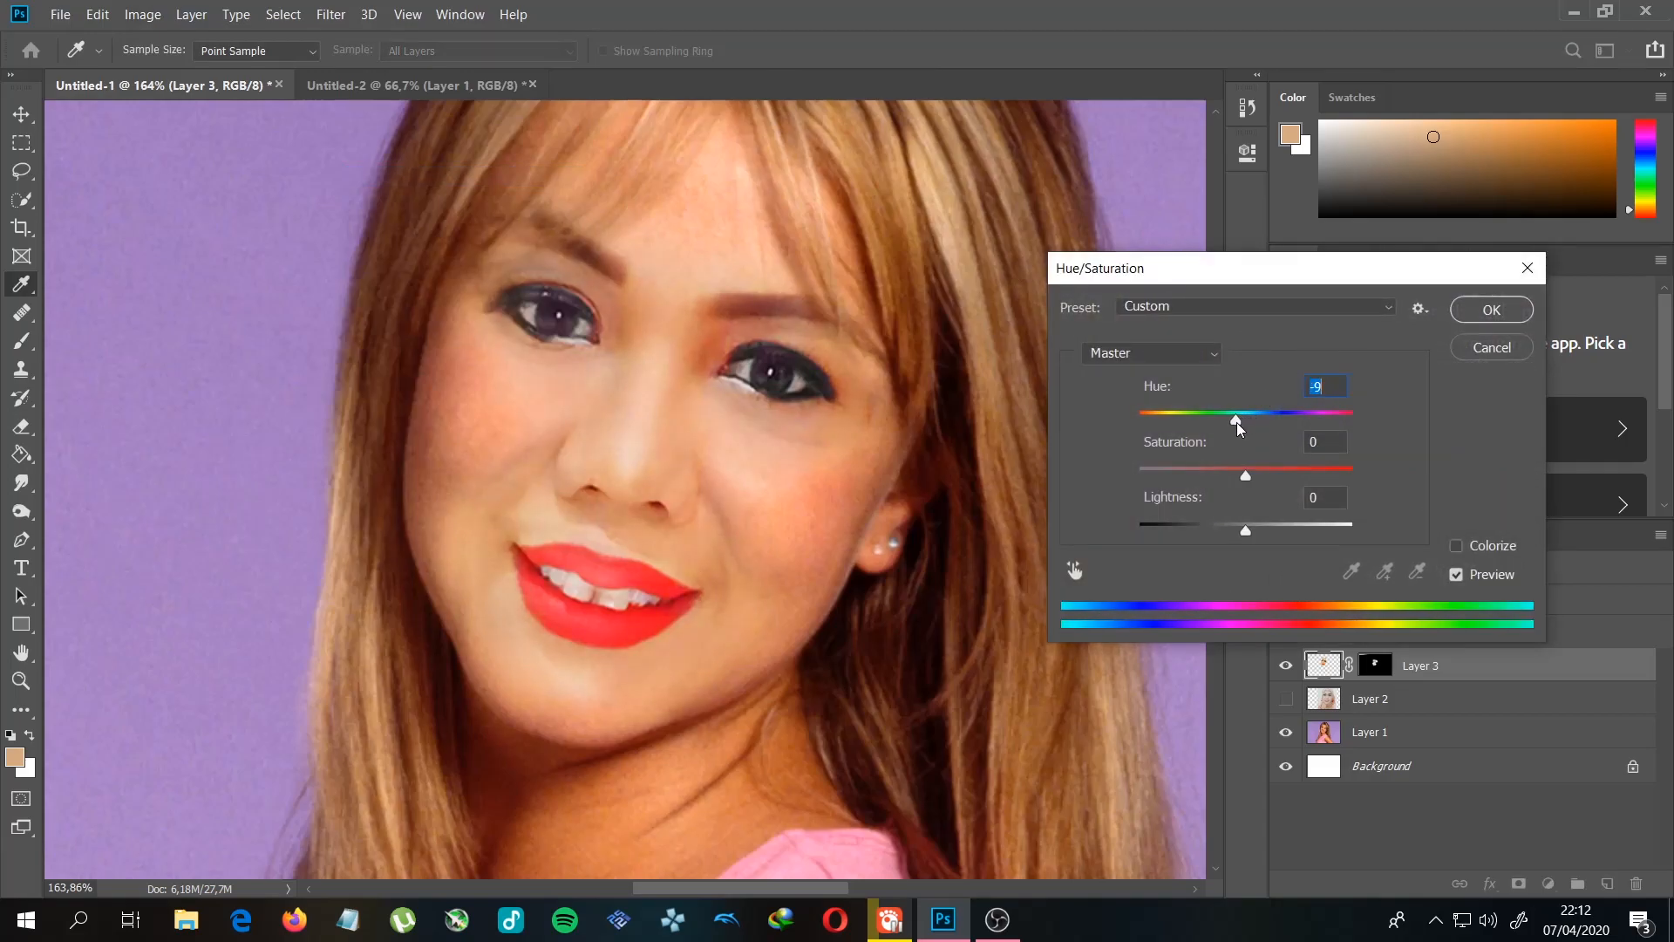
left_click(1491, 310)
key("b")
Step: Touch up Layer 3's mask with black and white between the hair and the outer corner of the eye nearest the earring
scroll(655, 290, "down", 6)
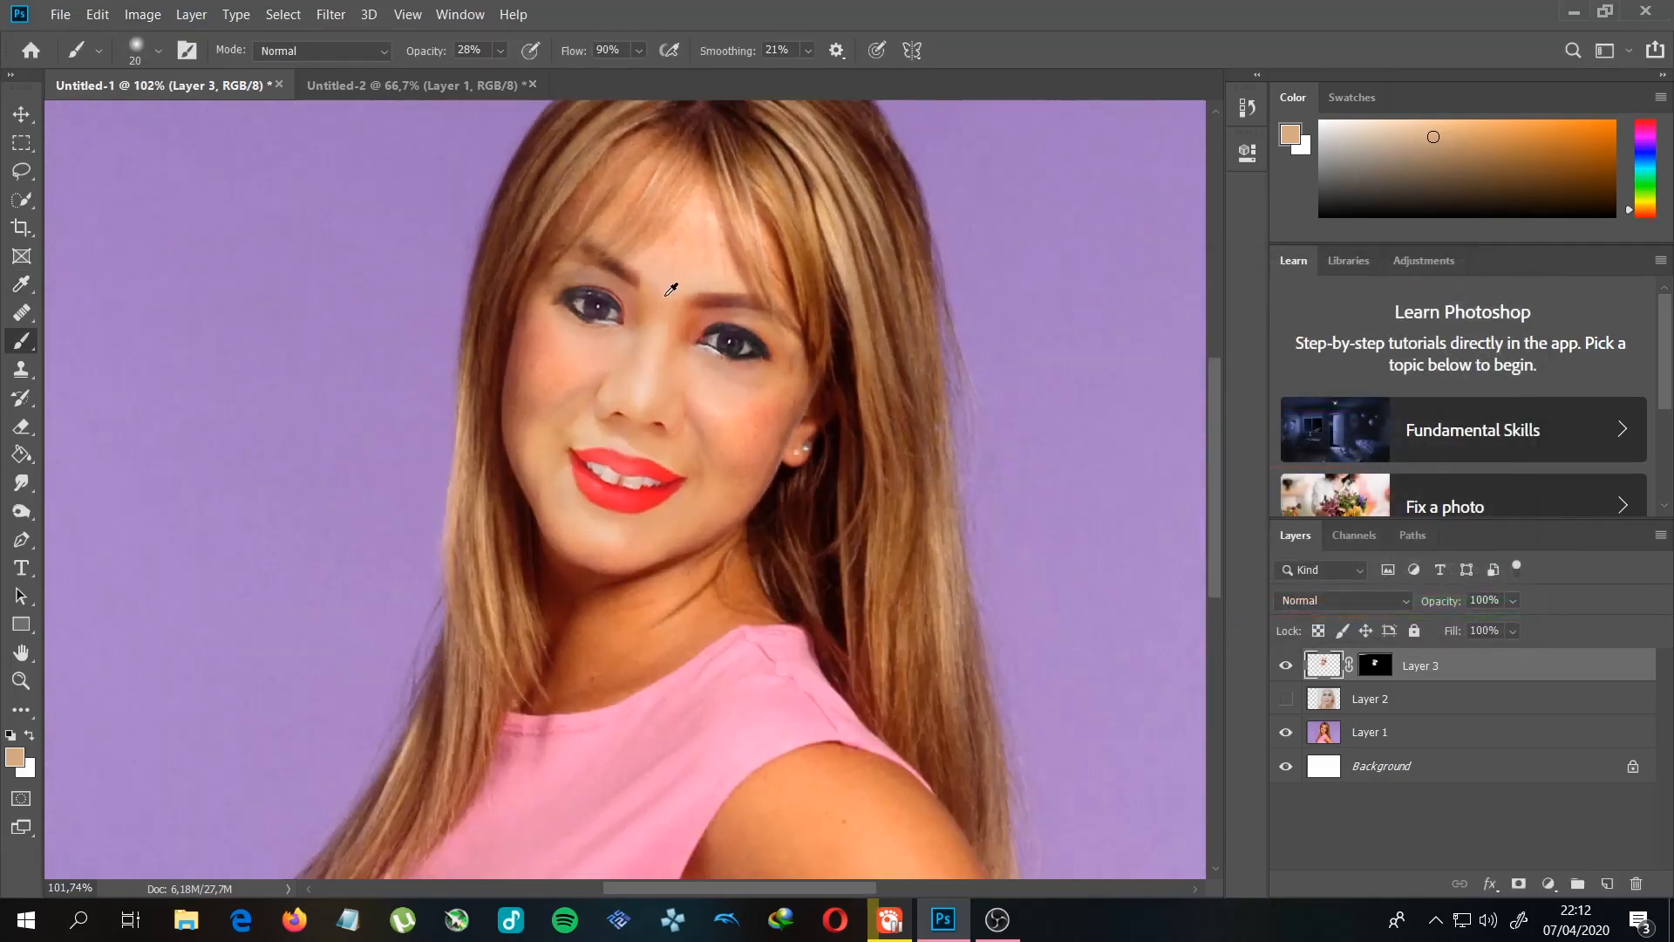
scroll(656, 290, "up", 6)
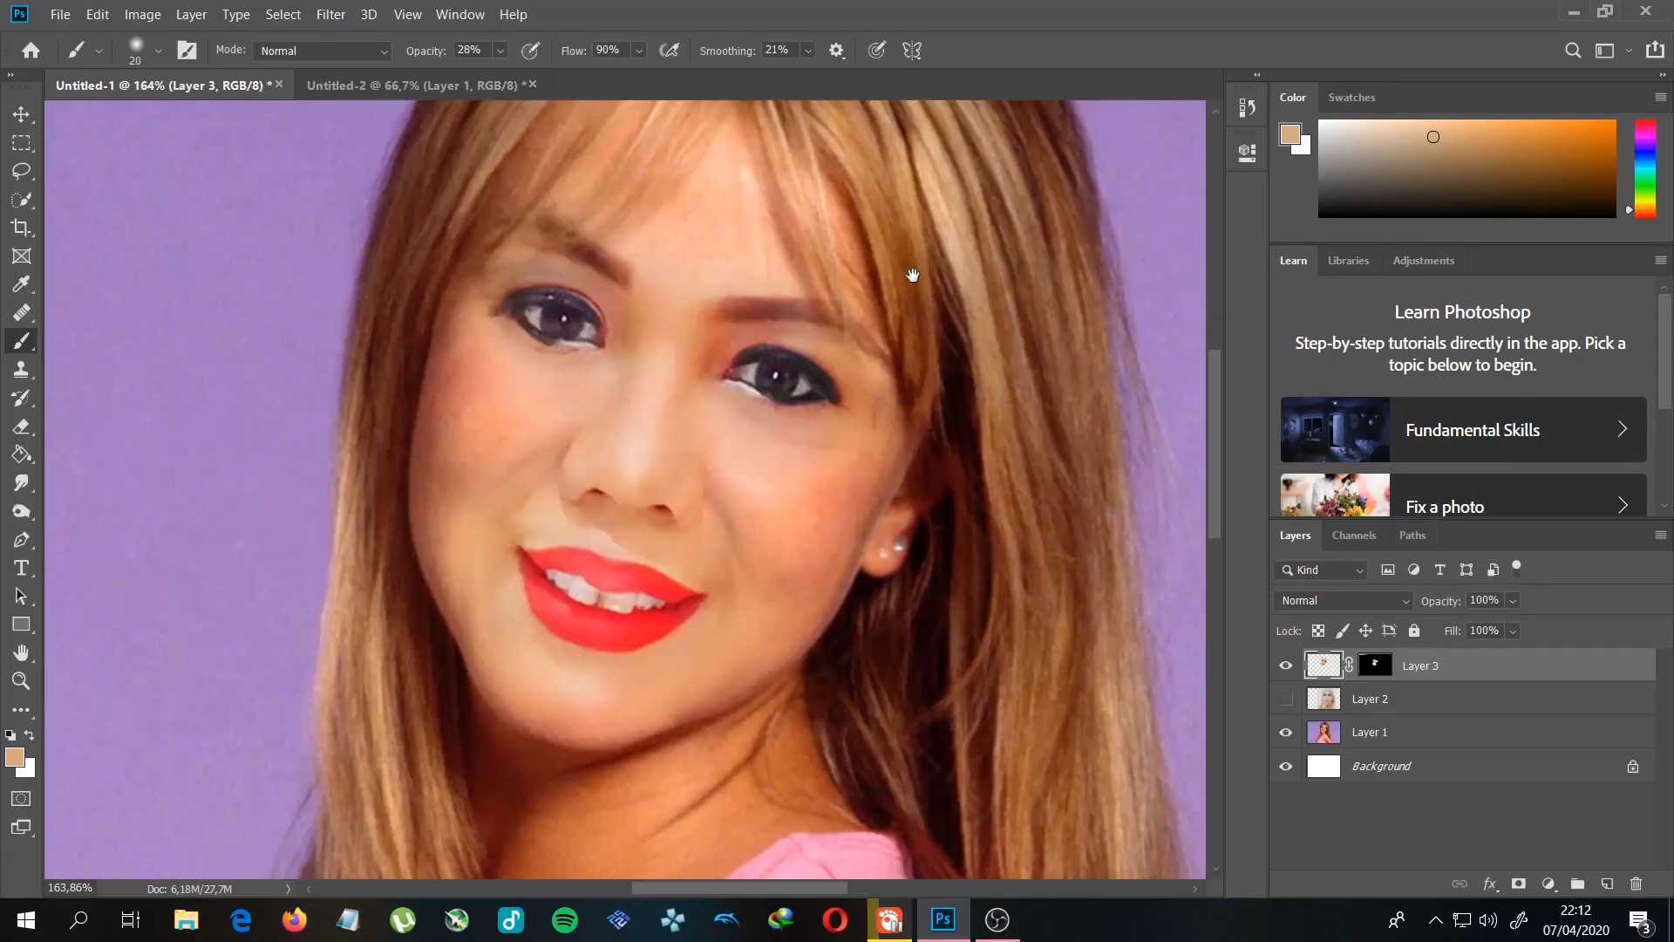
scroll(940, 365, "up", 6)
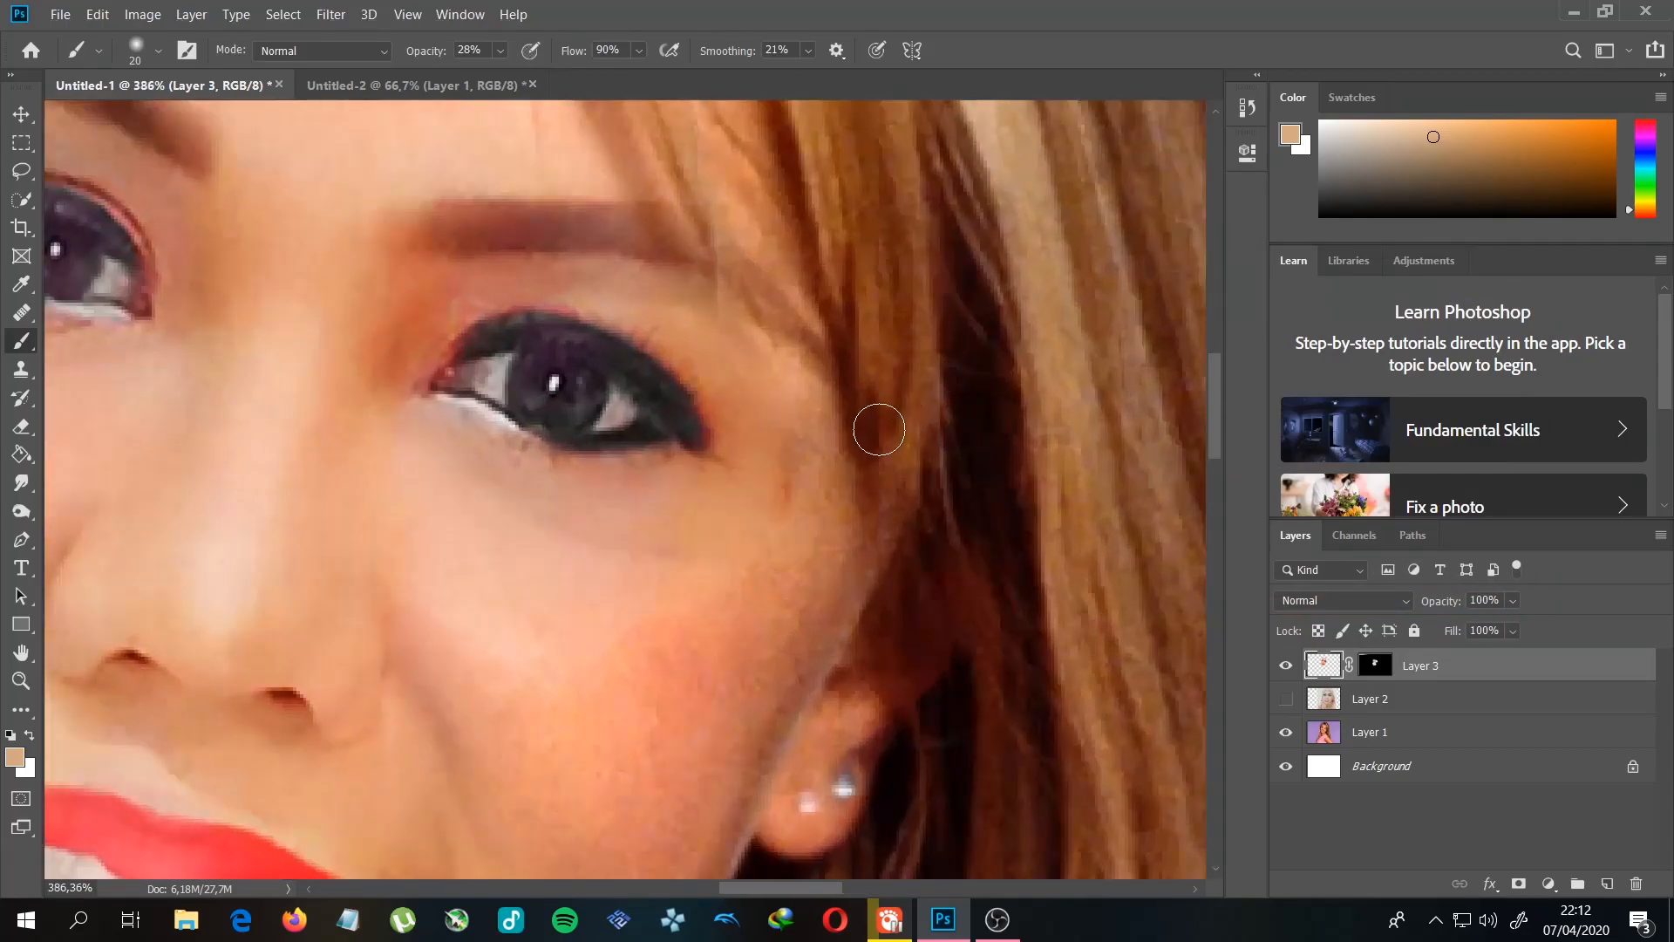
left_click(1377, 672)
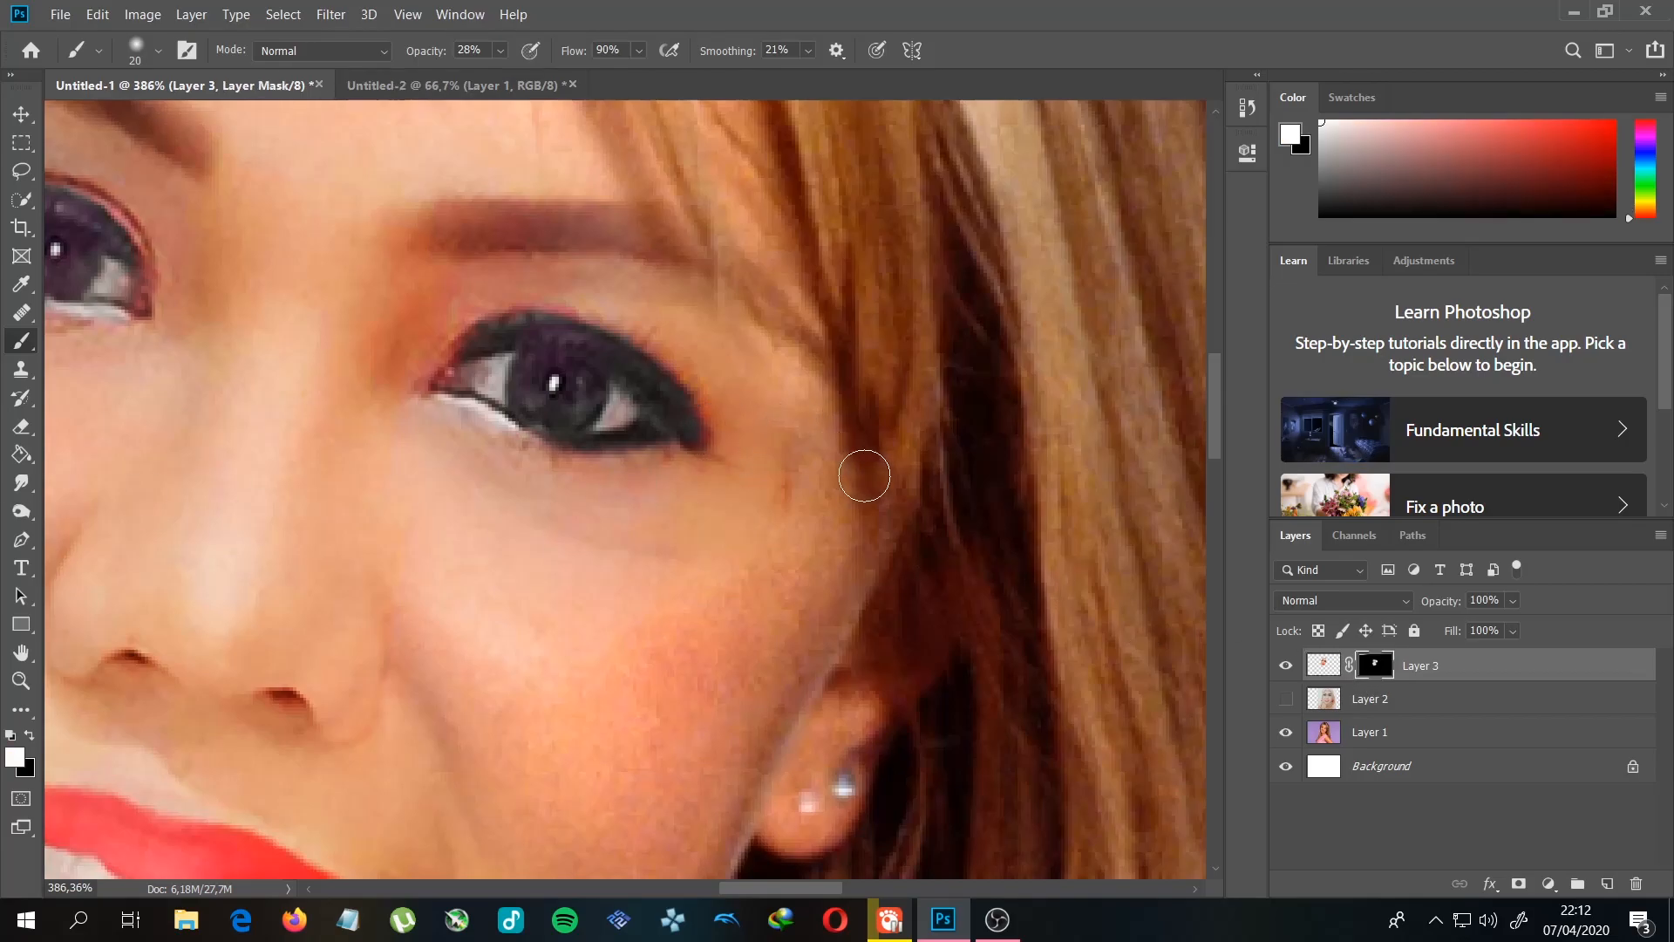
key("x")
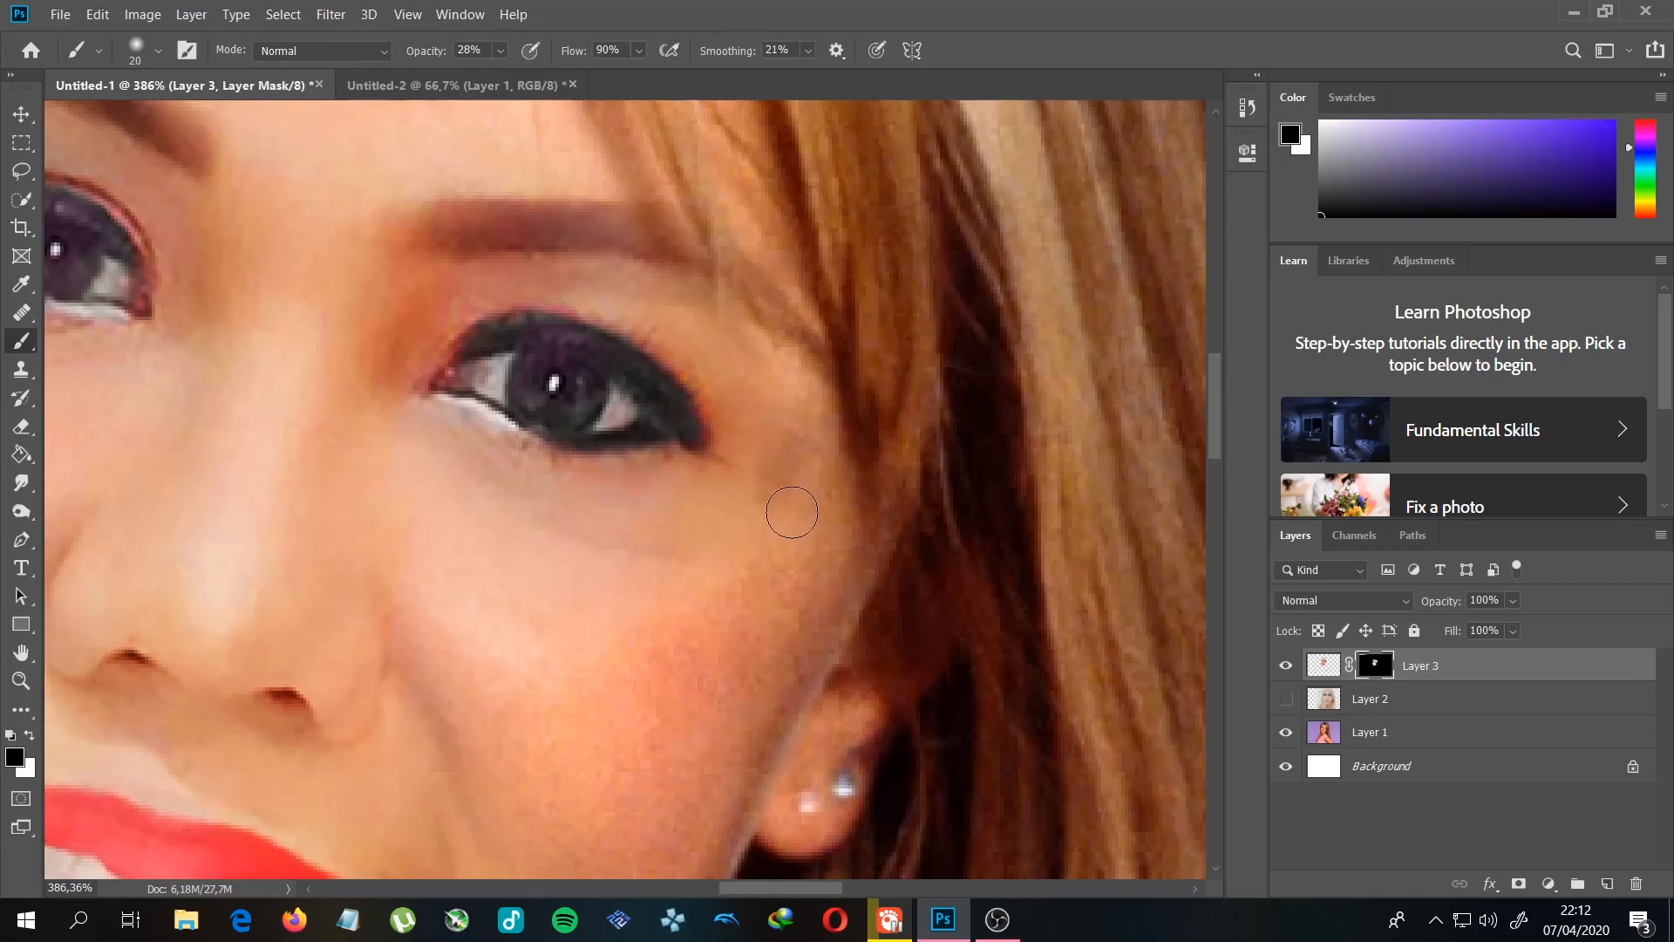
scroll(901, 480, "down", 2)
scroll(902, 479, "up", 3)
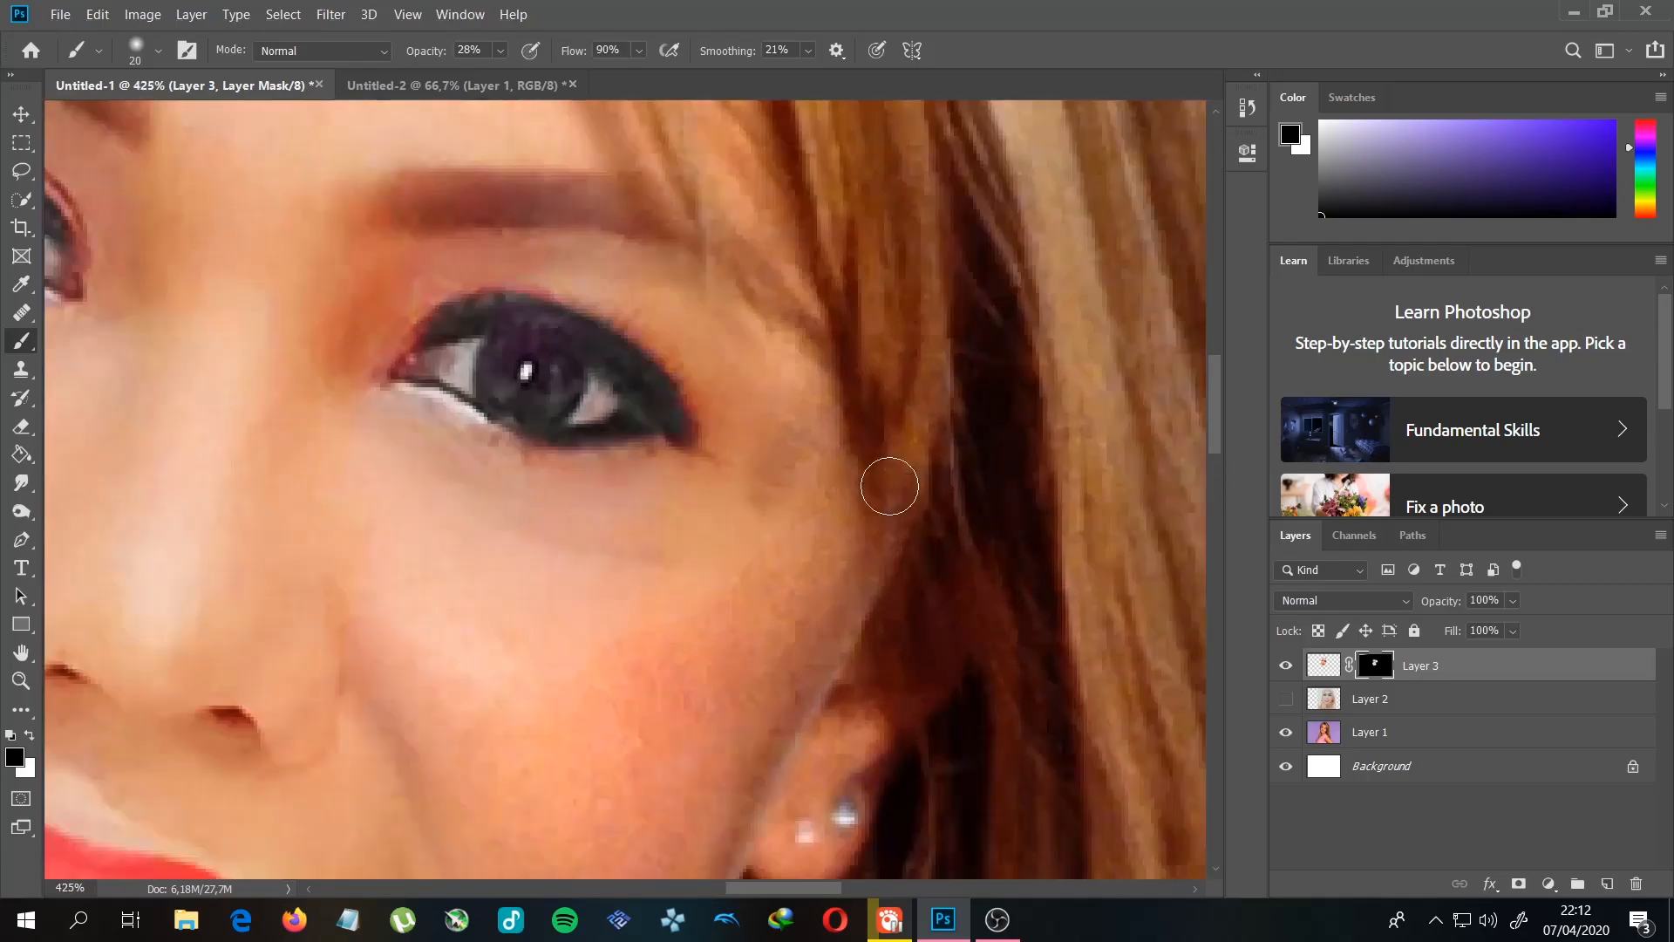
key("x")
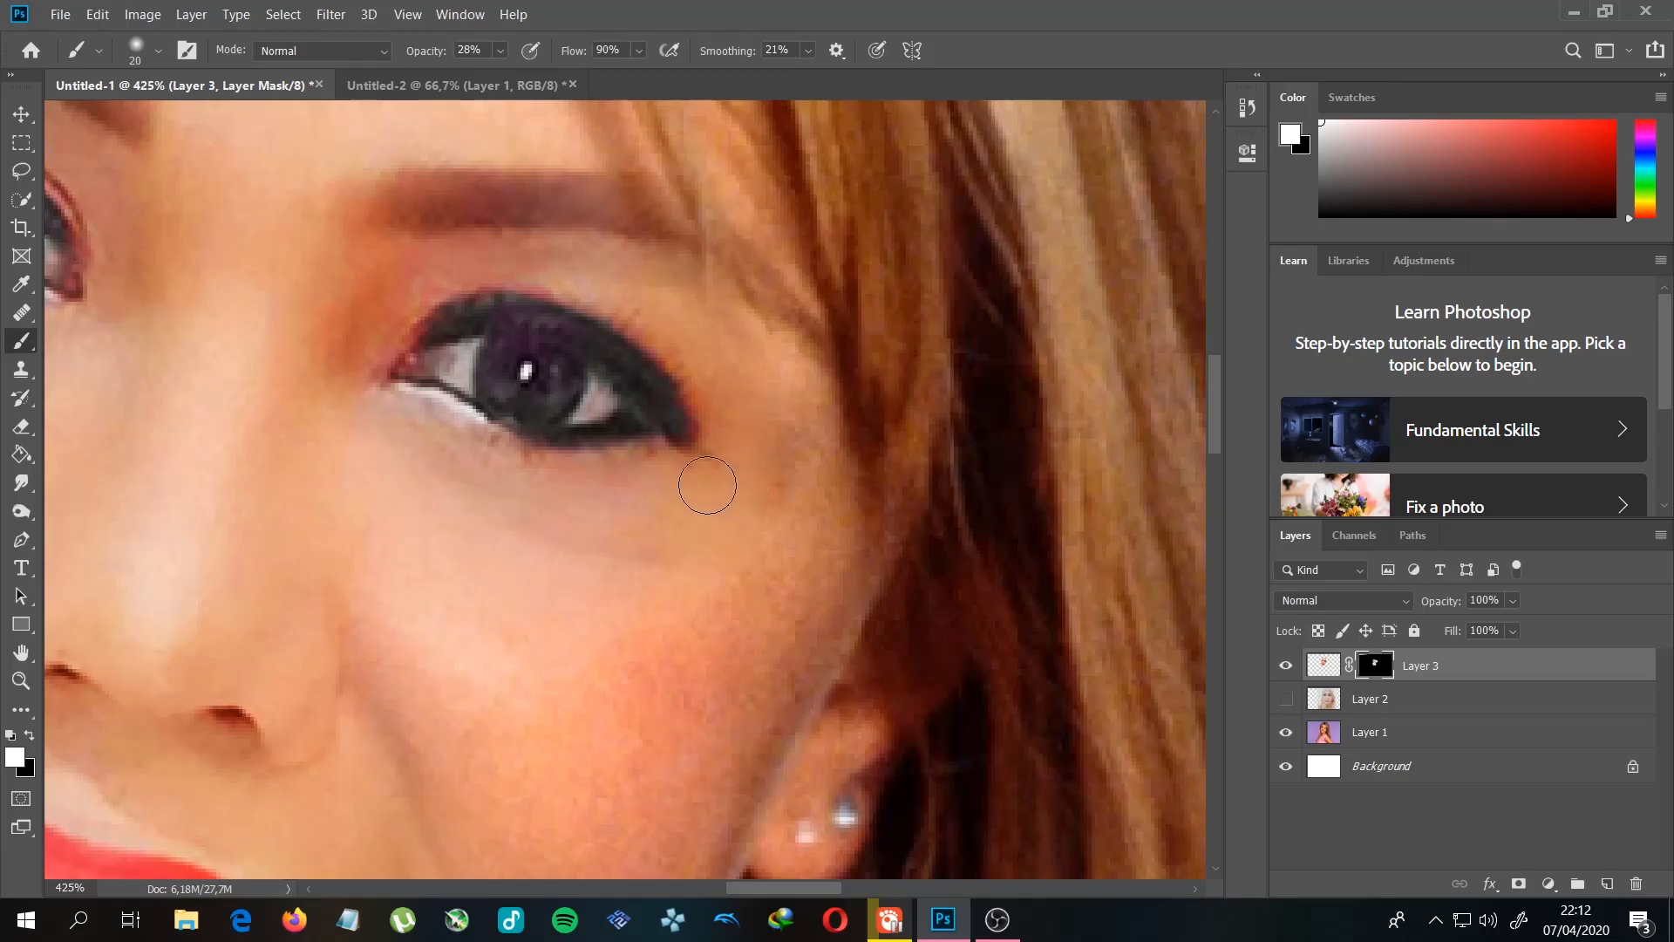
key("x")
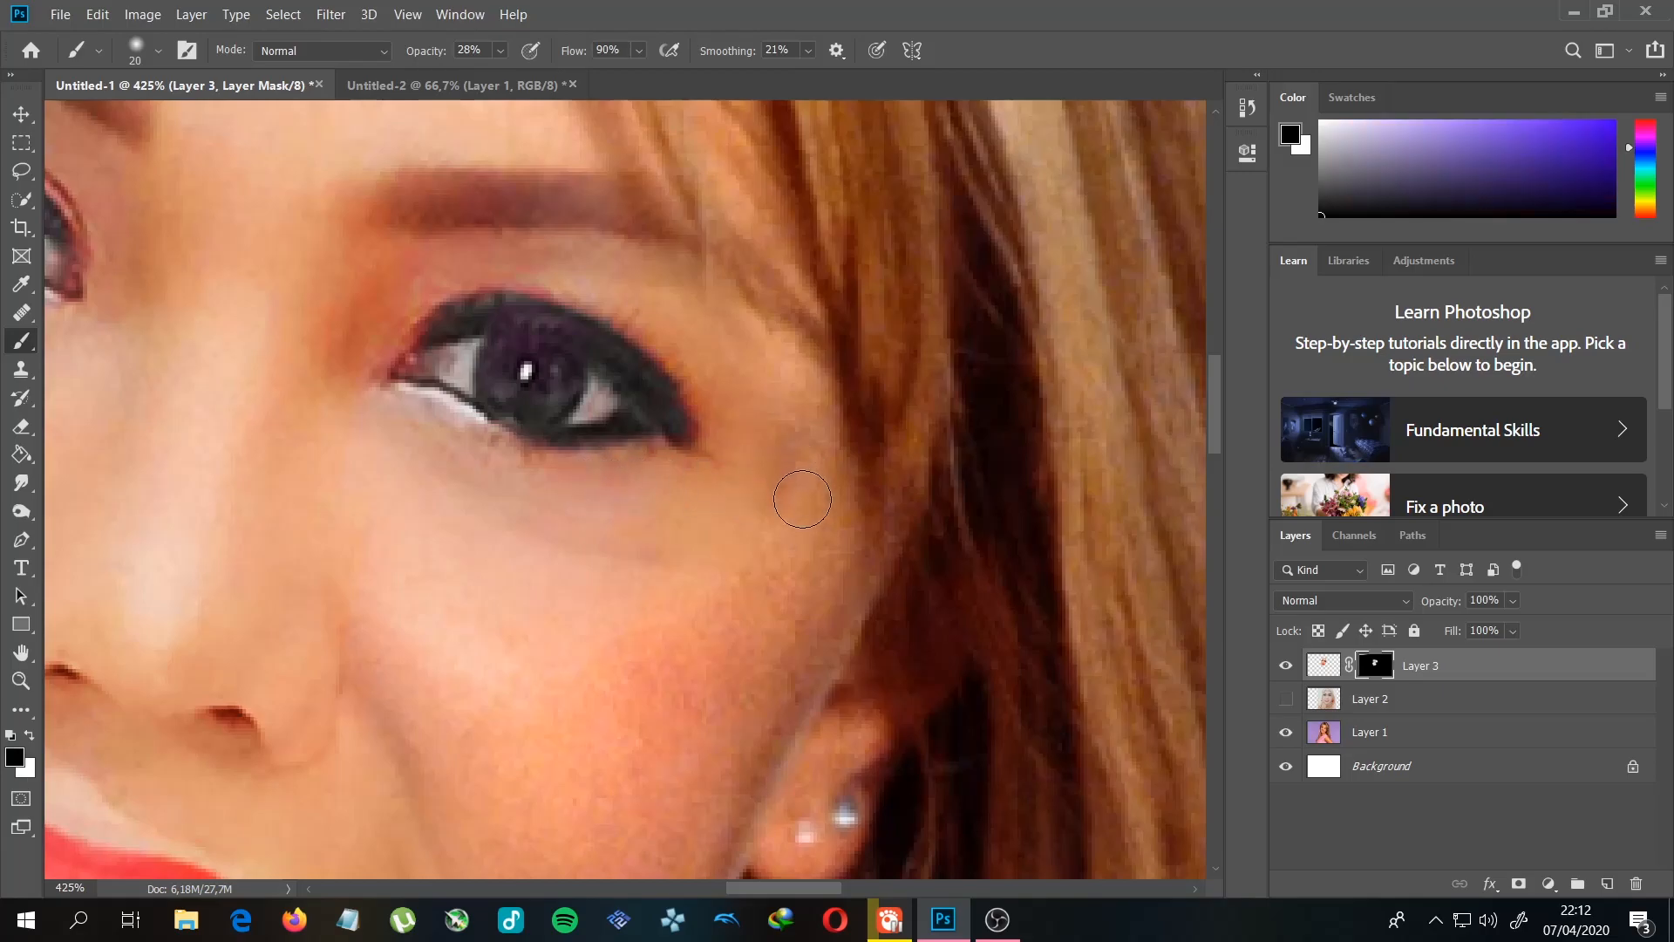
Step: Examine the blend of the colour-adjusted face with the hair and neck, from the full head and close up
scroll(859, 501, "down", 5)
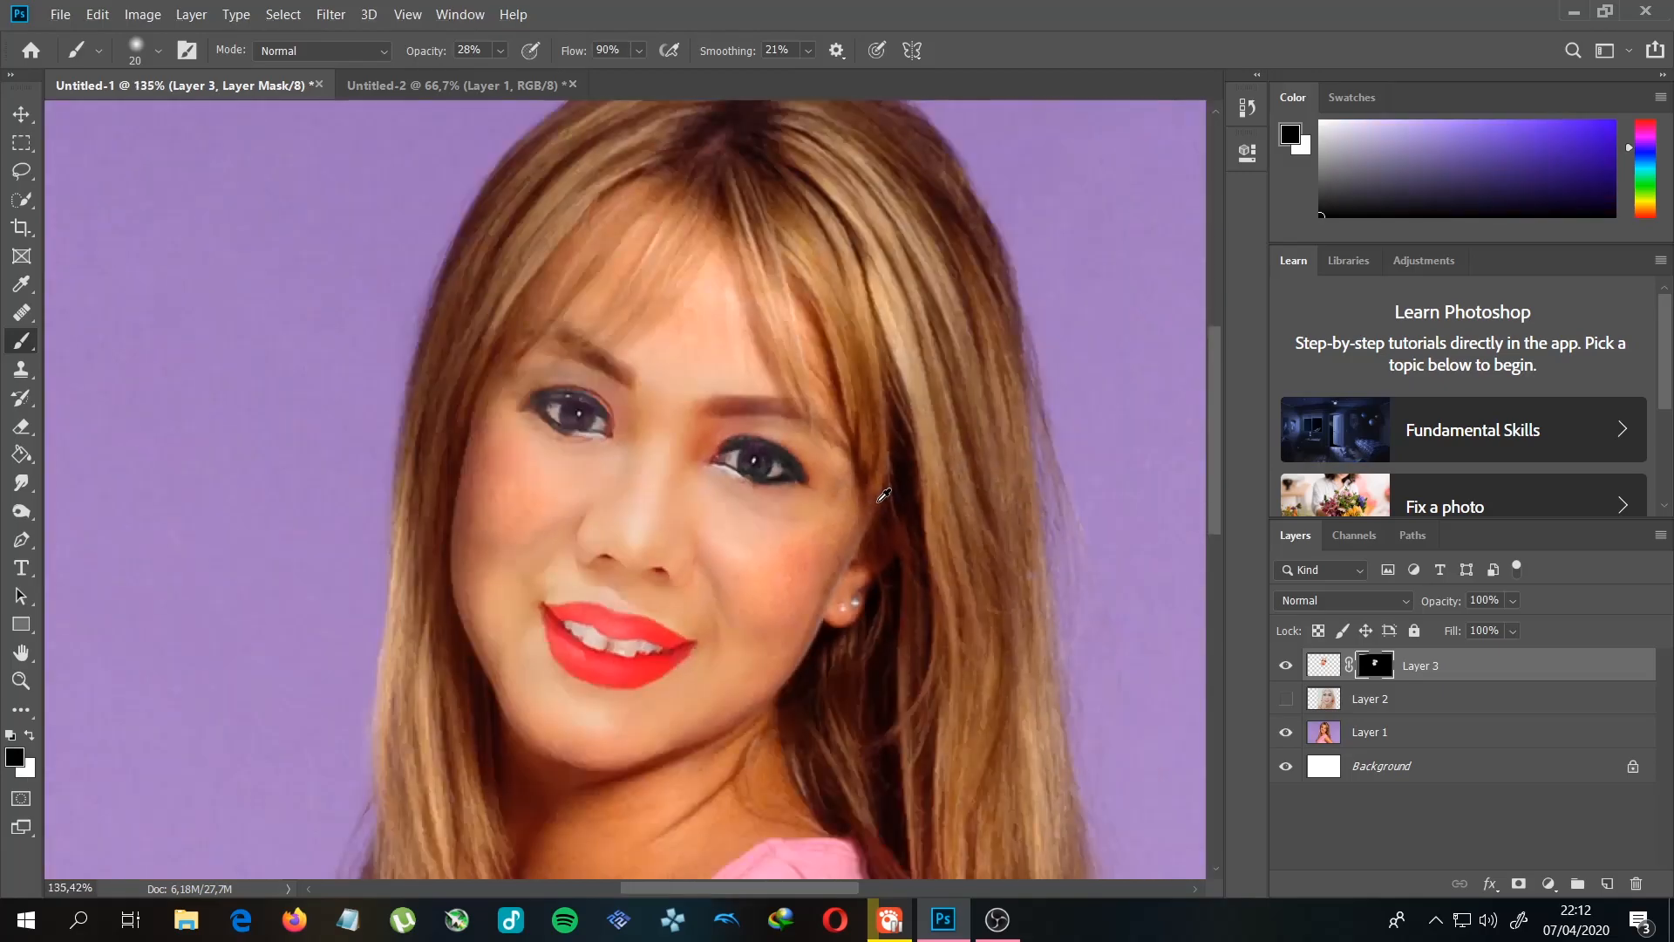
scroll(879, 501, "down", 7)
scroll(659, 447, "up", 7)
left_click_drag(700, 413, 743, 504)
scroll(724, 440, "up", 3)
left_click_drag(555, 386, 664, 472)
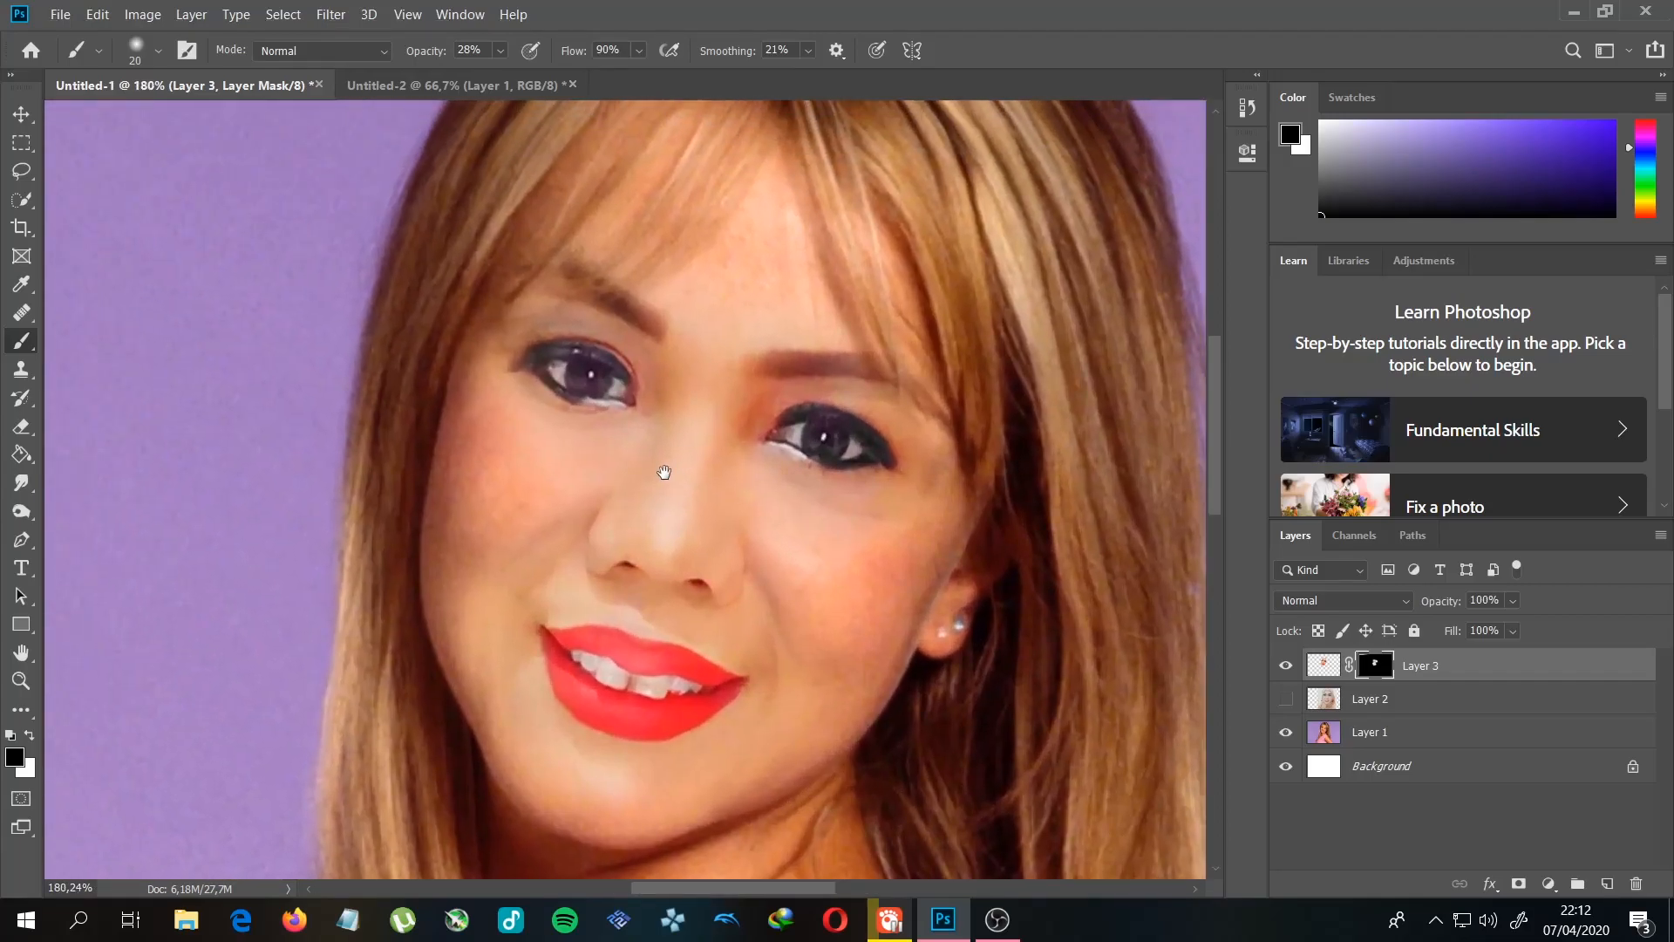
scroll(697, 465, "down", 4)
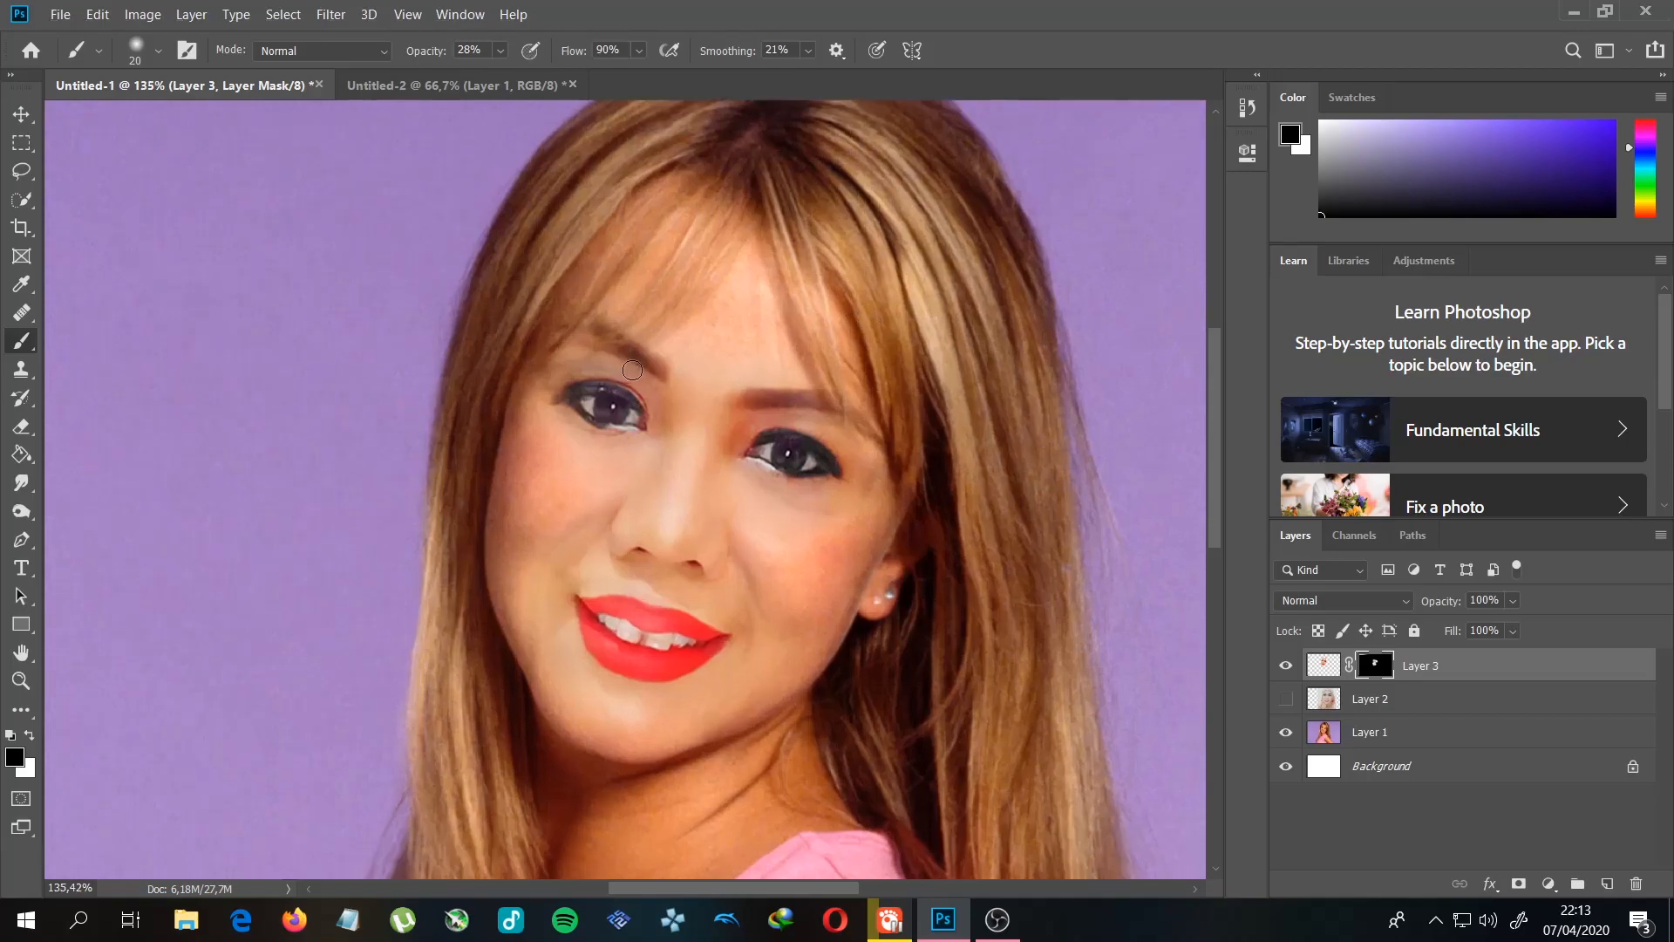
scroll(629, 369, "up", 4)
left_click_drag(644, 317, 646, 323)
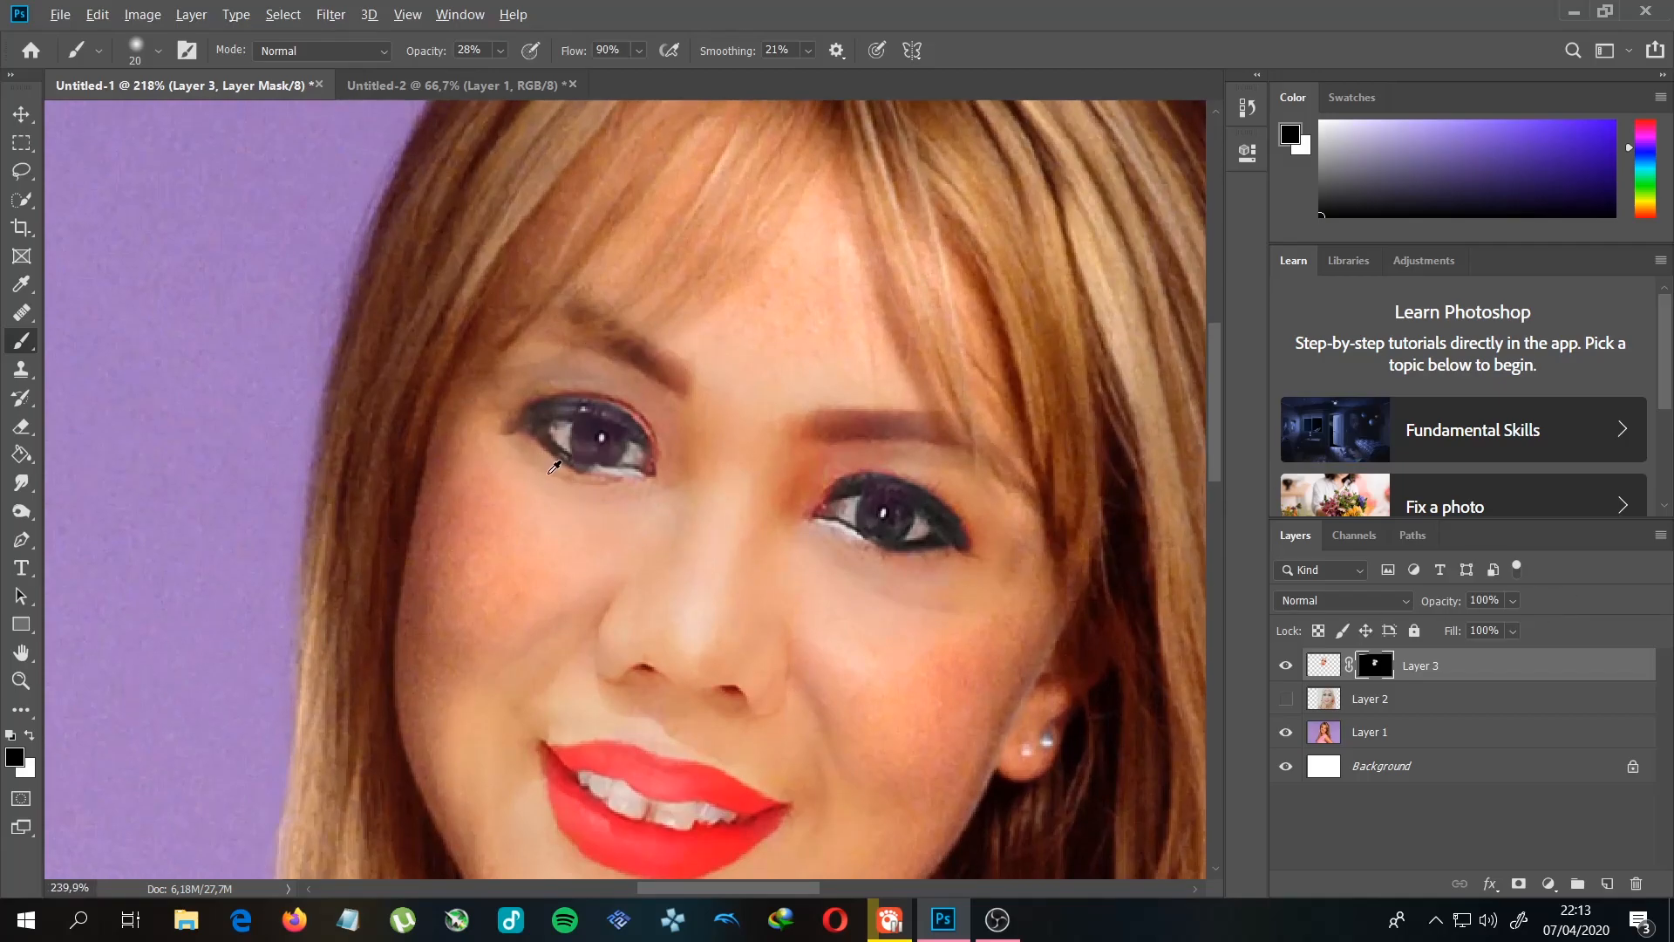
Step: Paint black at 28% opacity on Layer 3's mask at the temple beside the eye farthest from the earring
scroll(556, 464, "up", 3)
scroll(553, 463, "up", 3)
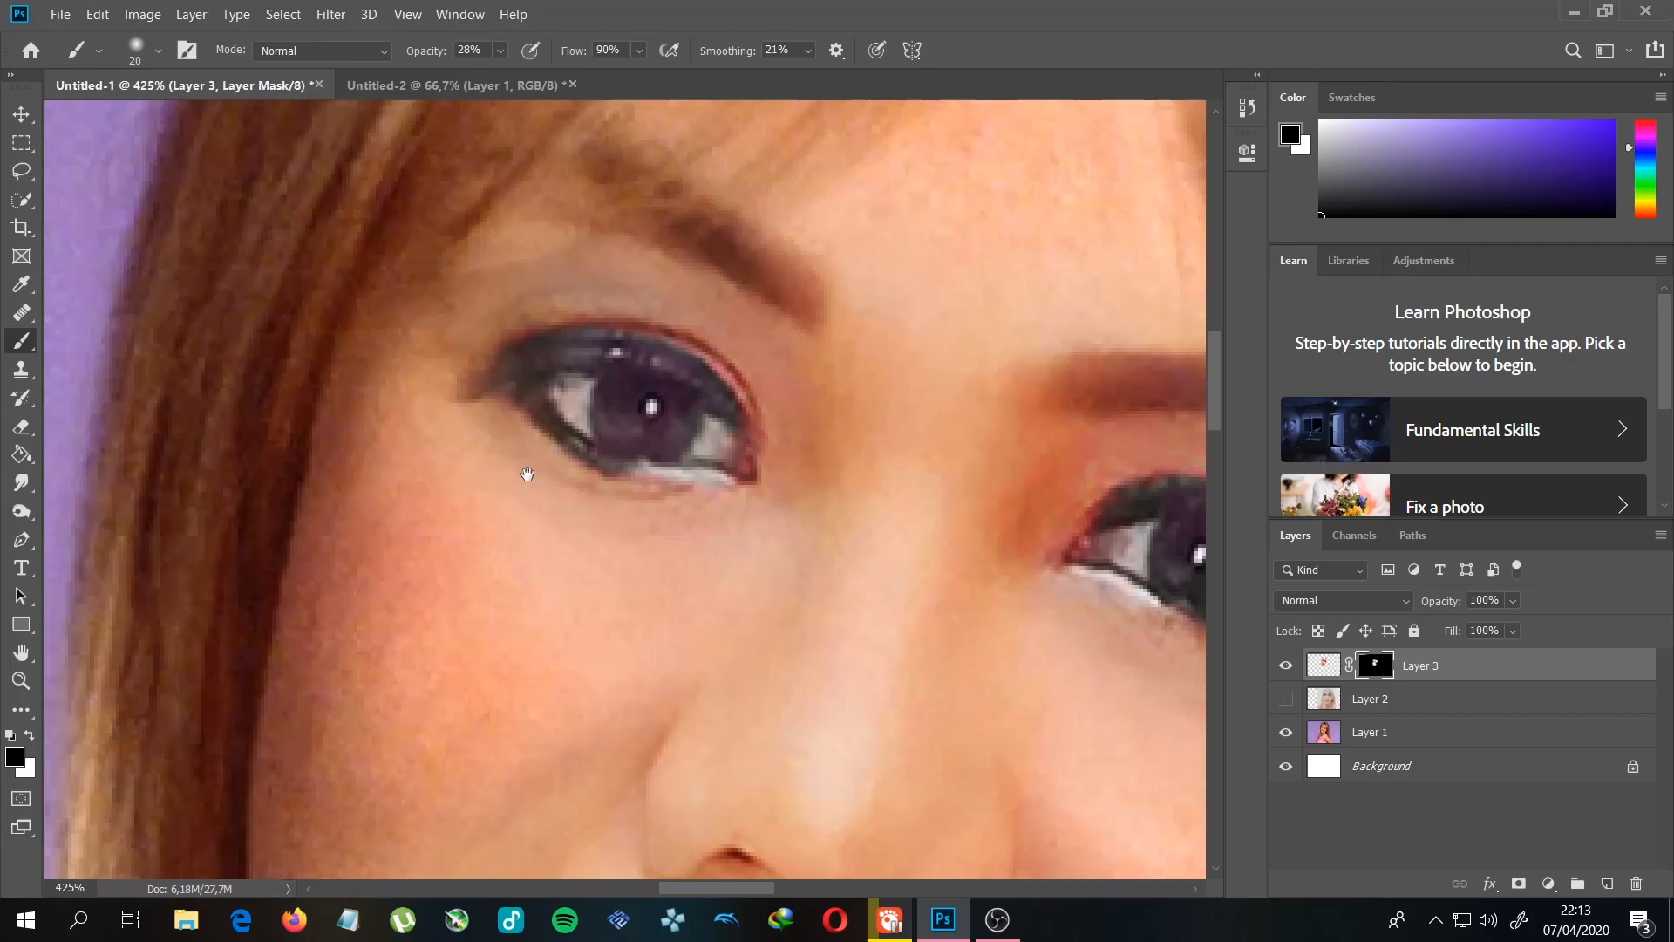
left_click_drag(527, 475, 667, 427)
mouse_move(840, 540)
left_mouse_down()
mouse_move(767, 311)
mouse_move(776, 277)
left_mouse_up()
left_click_drag(958, 269, 1009, 605)
left_click_drag(951, 415, 945, 469)
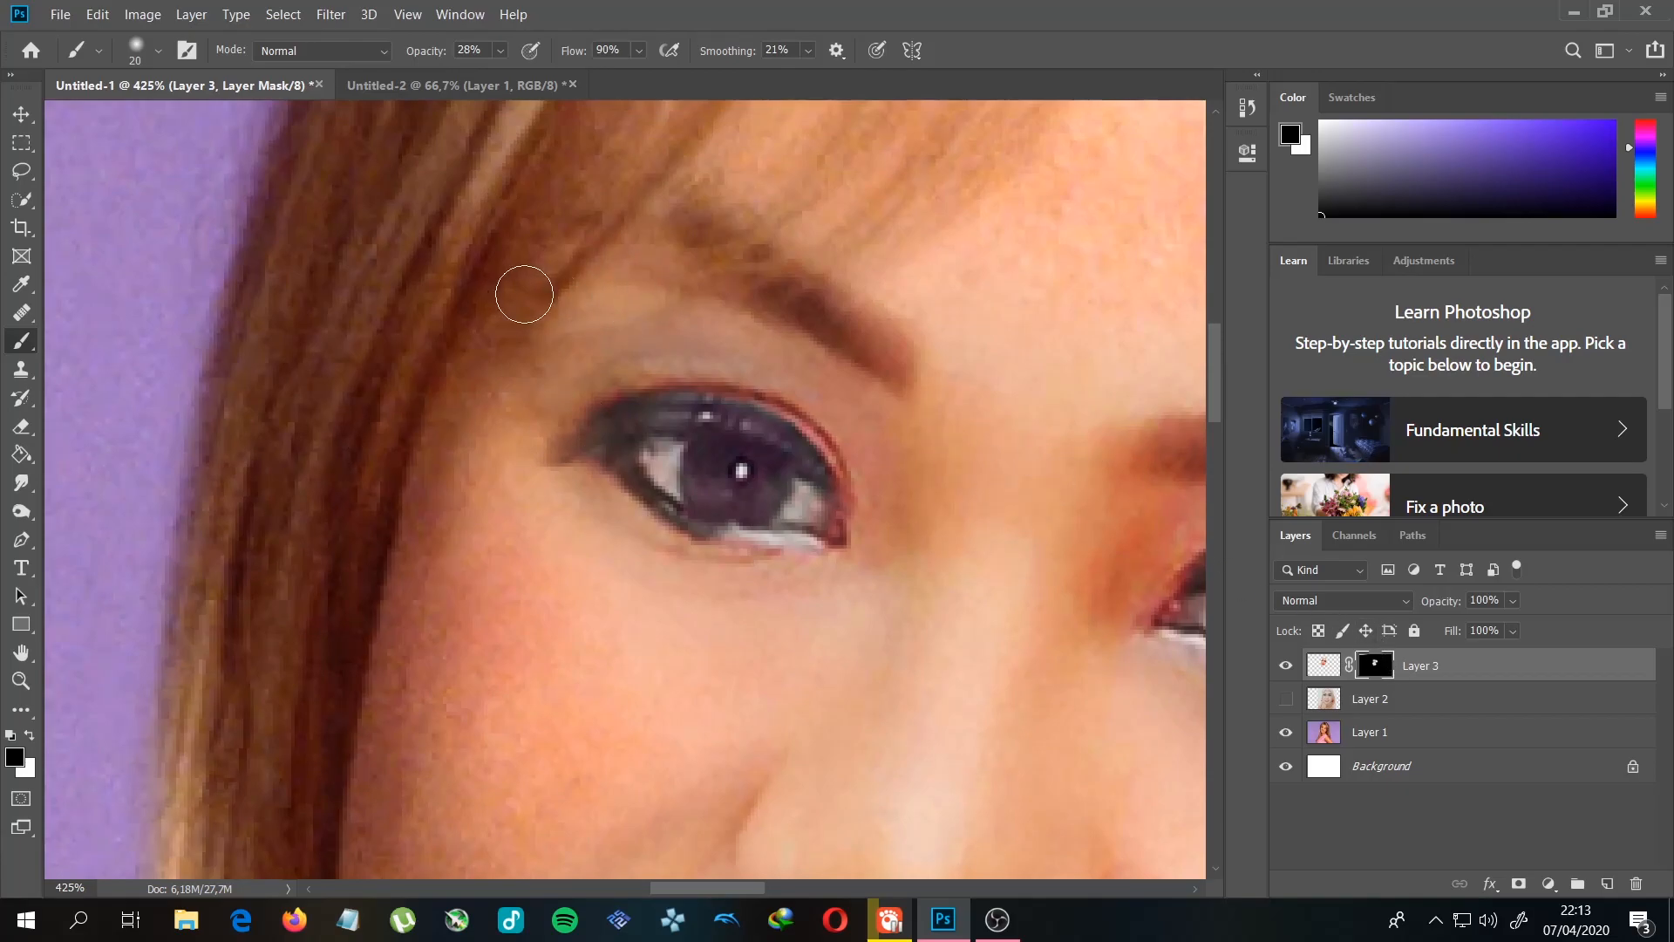
scroll(637, 309, "down", 5)
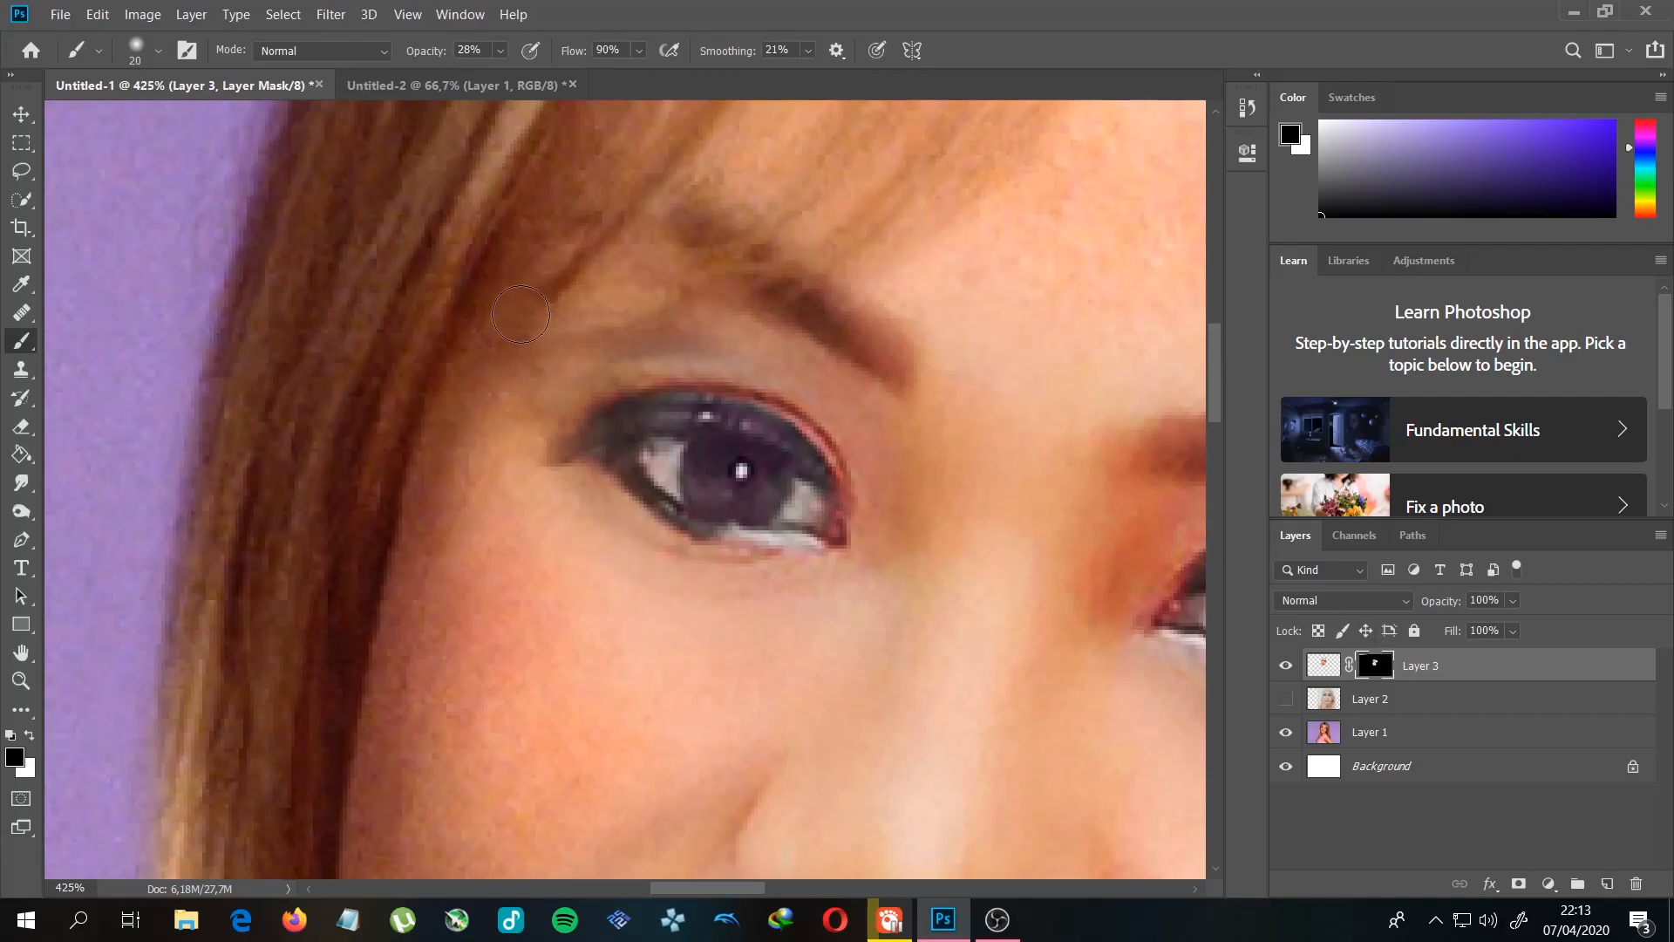
Step: Lower the brush opacity to 9% and paint black on Layer 3's mask around the eyebrow farthest from the earring
scroll(824, 244, "down", 2)
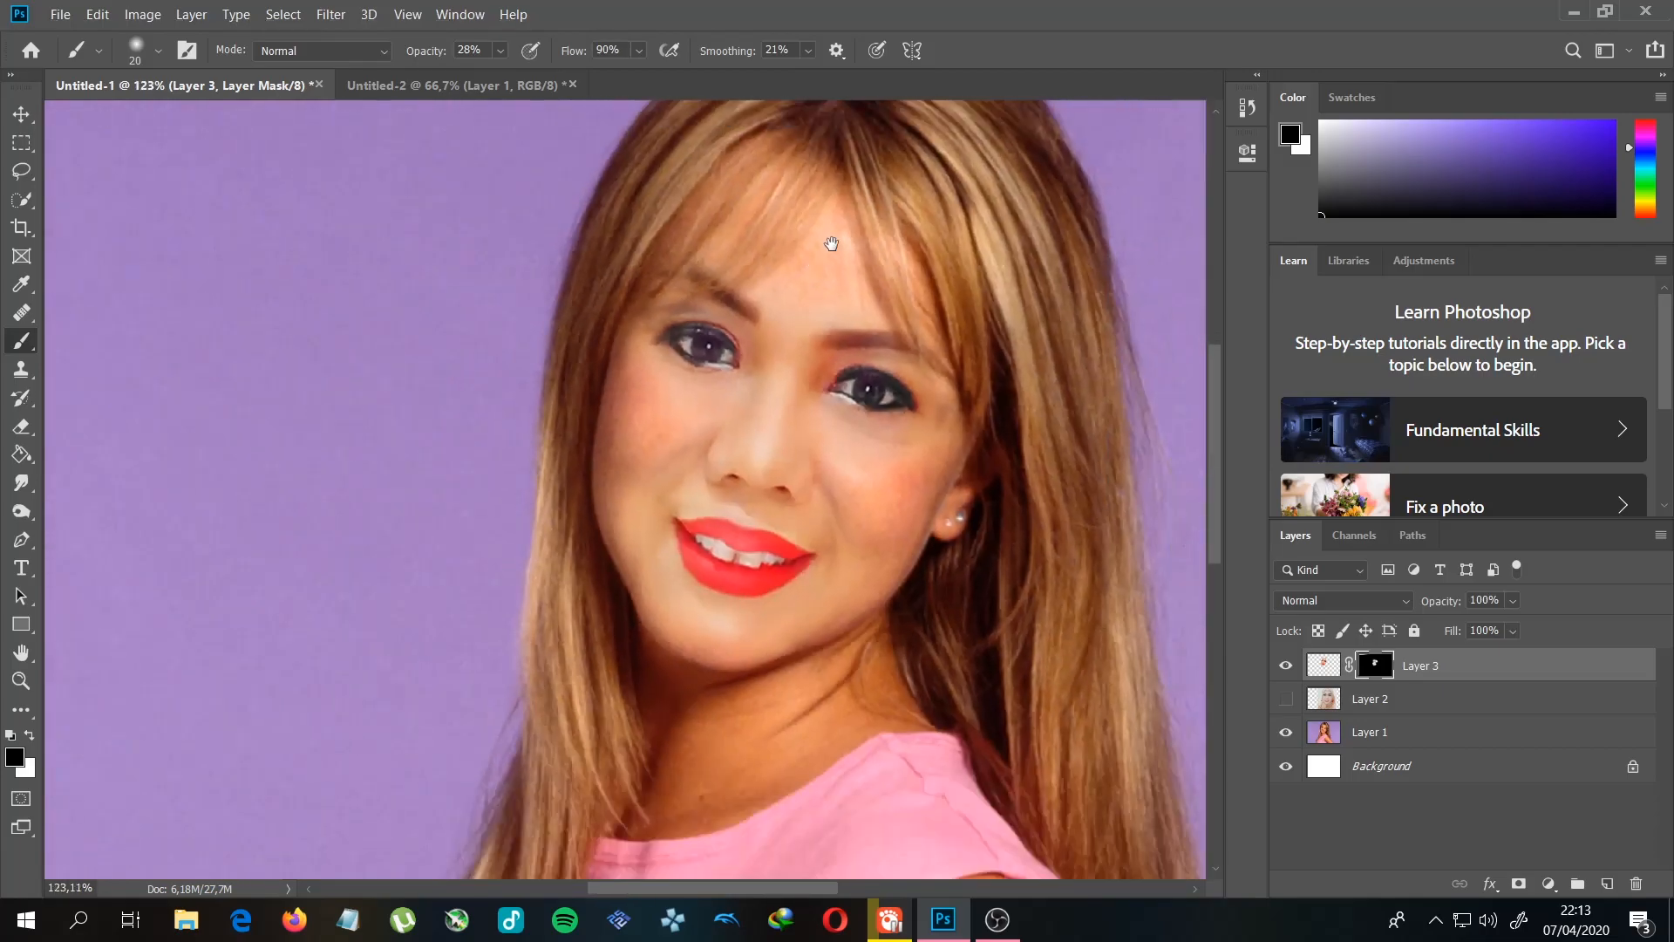
scroll(733, 288, "up", 5)
mouse_move(701, 396)
left_mouse_down()
mouse_move(752, 414)
mouse_move(725, 455)
mouse_move(705, 432)
mouse_move(615, 424)
mouse_move(712, 402)
mouse_move(682, 396)
mouse_move(620, 430)
mouse_move(735, 400)
mouse_move(783, 447)
left_mouse_up()
key("x")
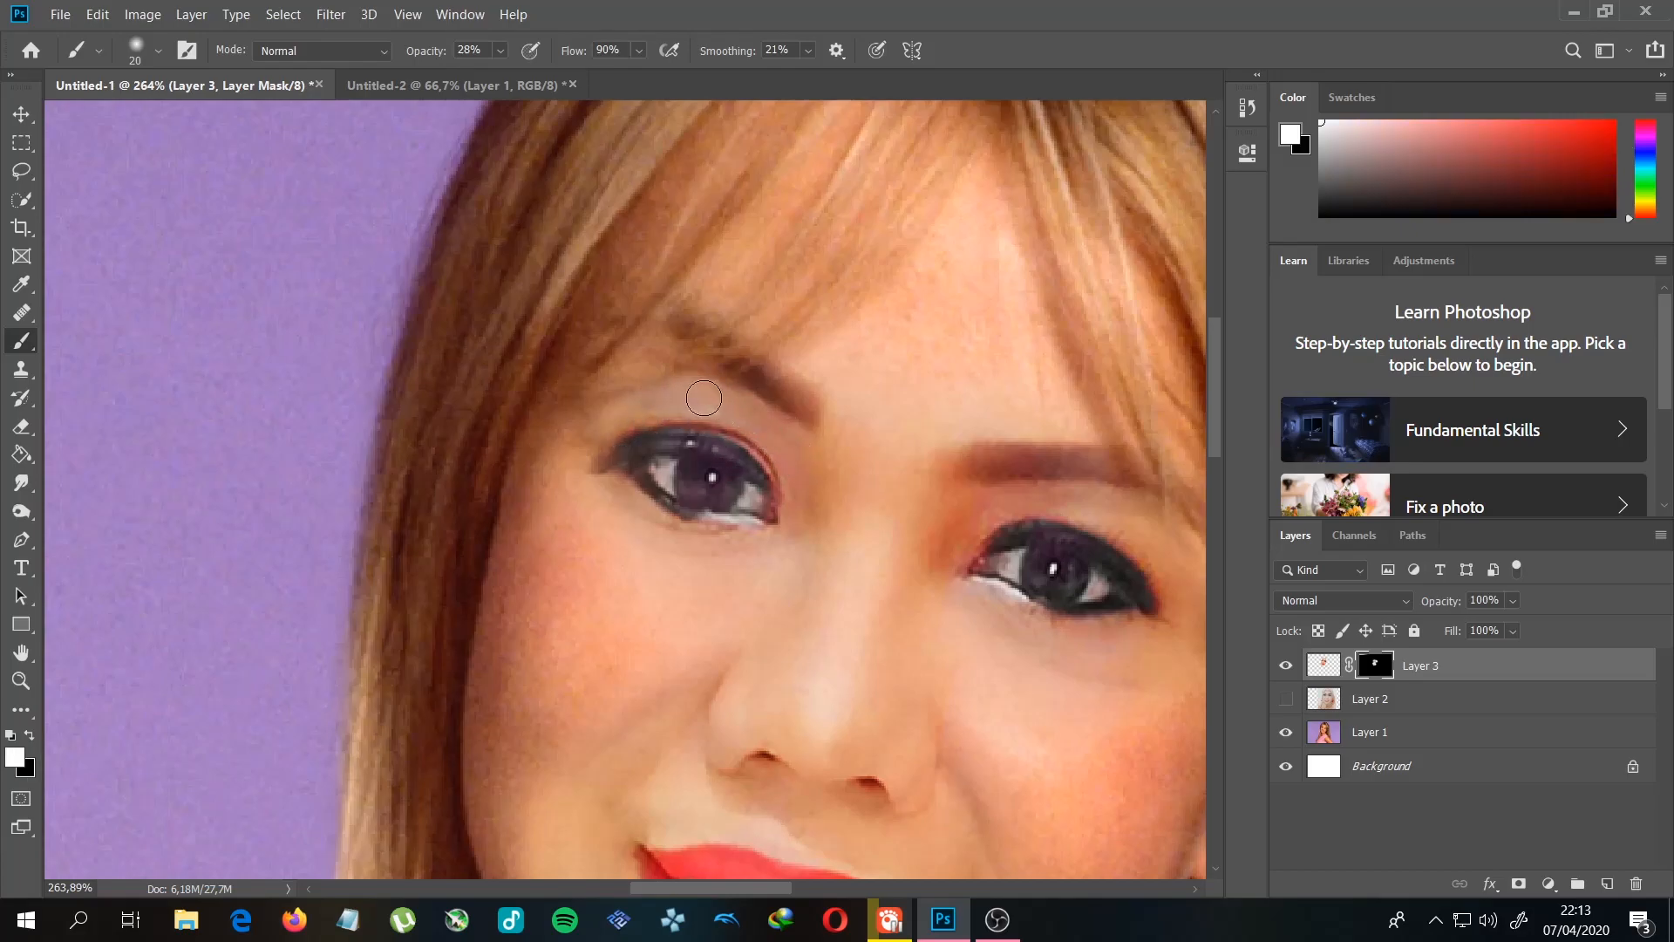
key("x")
left_click(503, 49)
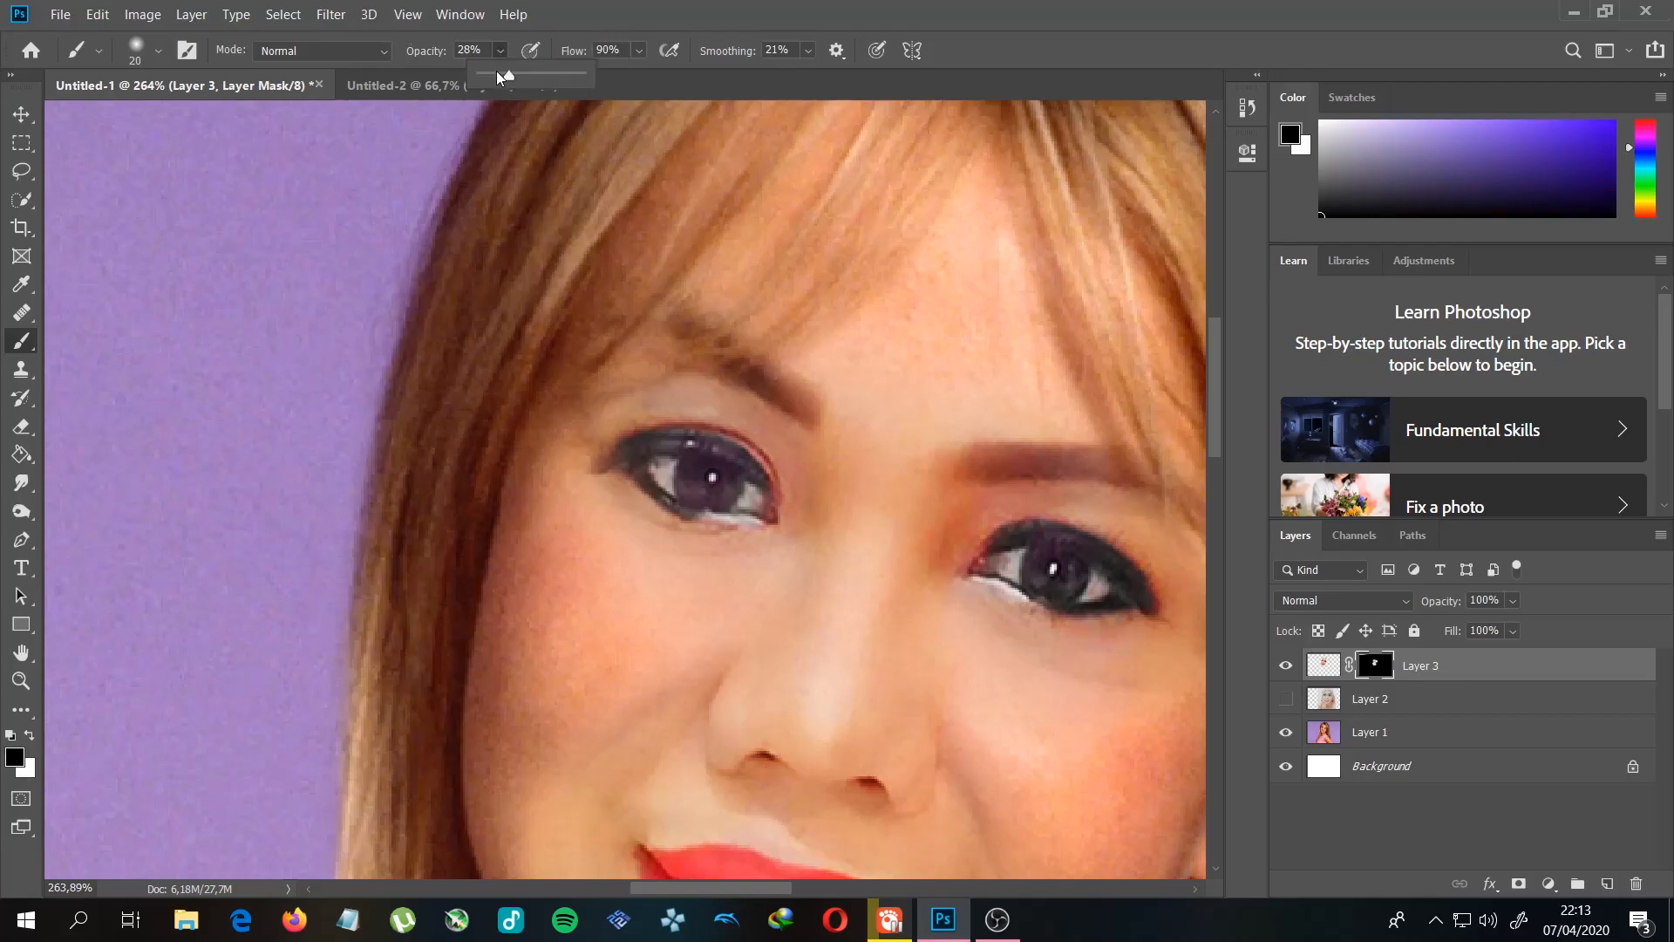
mouse_move(607, 399)
left_mouse_down()
mouse_move(712, 369)
mouse_move(634, 370)
mouse_move(774, 376)
mouse_move(713, 359)
mouse_move(762, 367)
mouse_move(589, 387)
mouse_move(630, 366)
mouse_move(576, 442)
mouse_move(640, 362)
left_mouse_up()
mouse_move(776, 348)
left_mouse_down()
mouse_move(740, 382)
mouse_move(675, 360)
left_mouse_up()
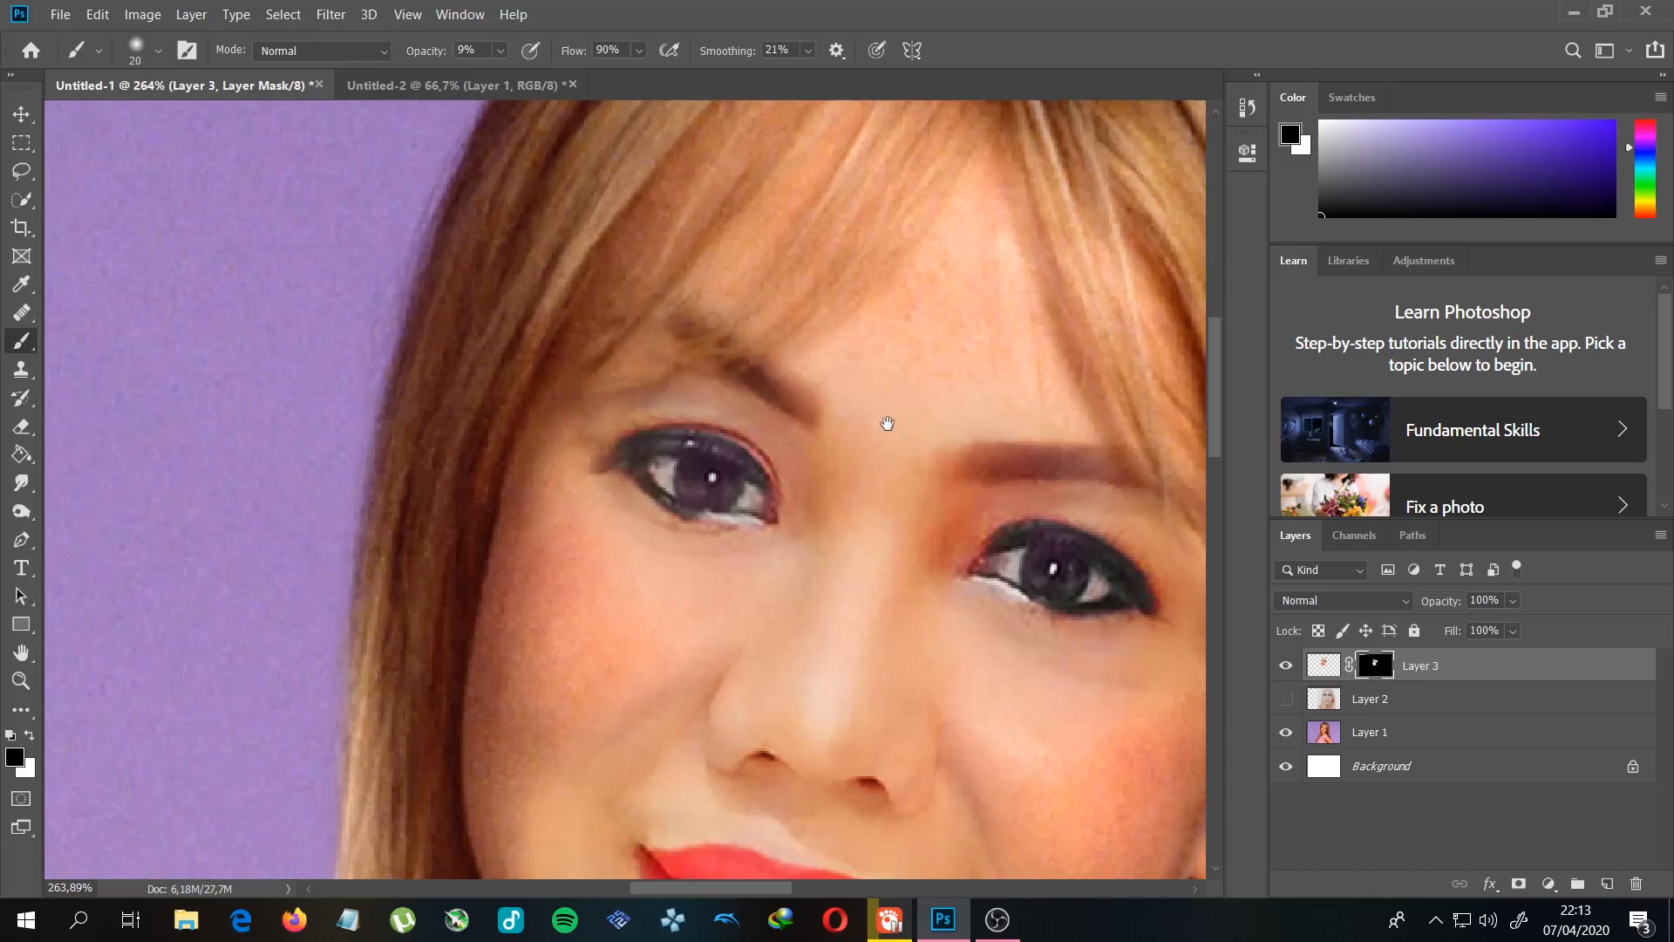
Step: Paint black at 9% opacity on Layer 3's mask beside the outer corner of the eye nearest the earring
left_click_drag(898, 427, 431, 276)
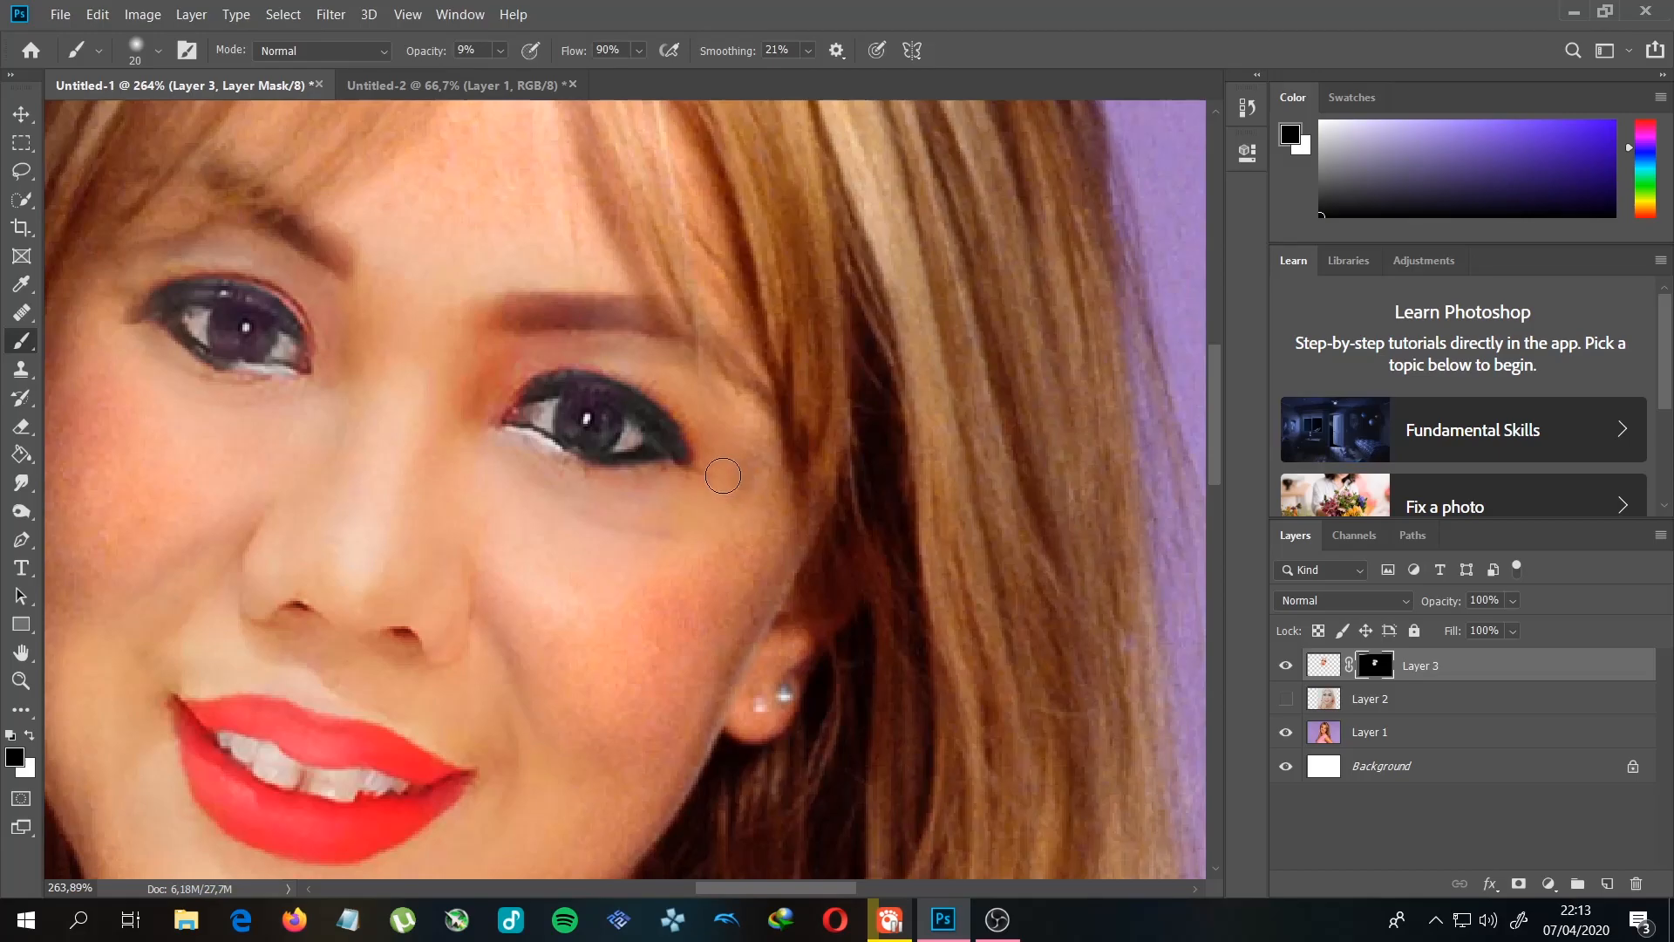
key("x")
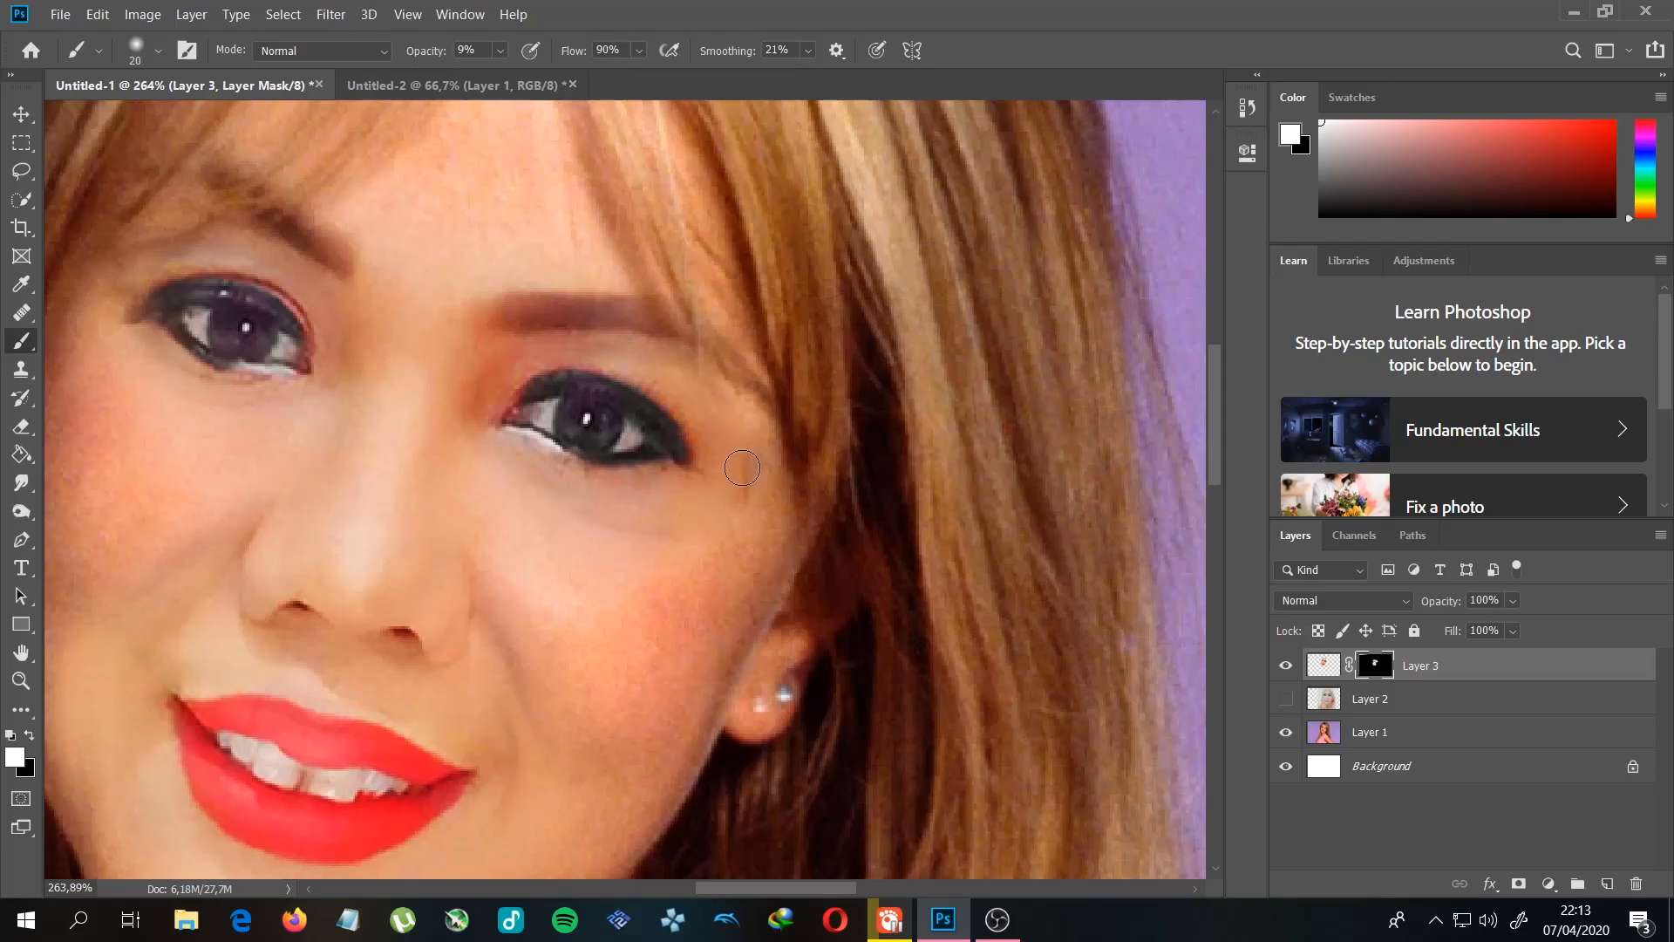
key("x")
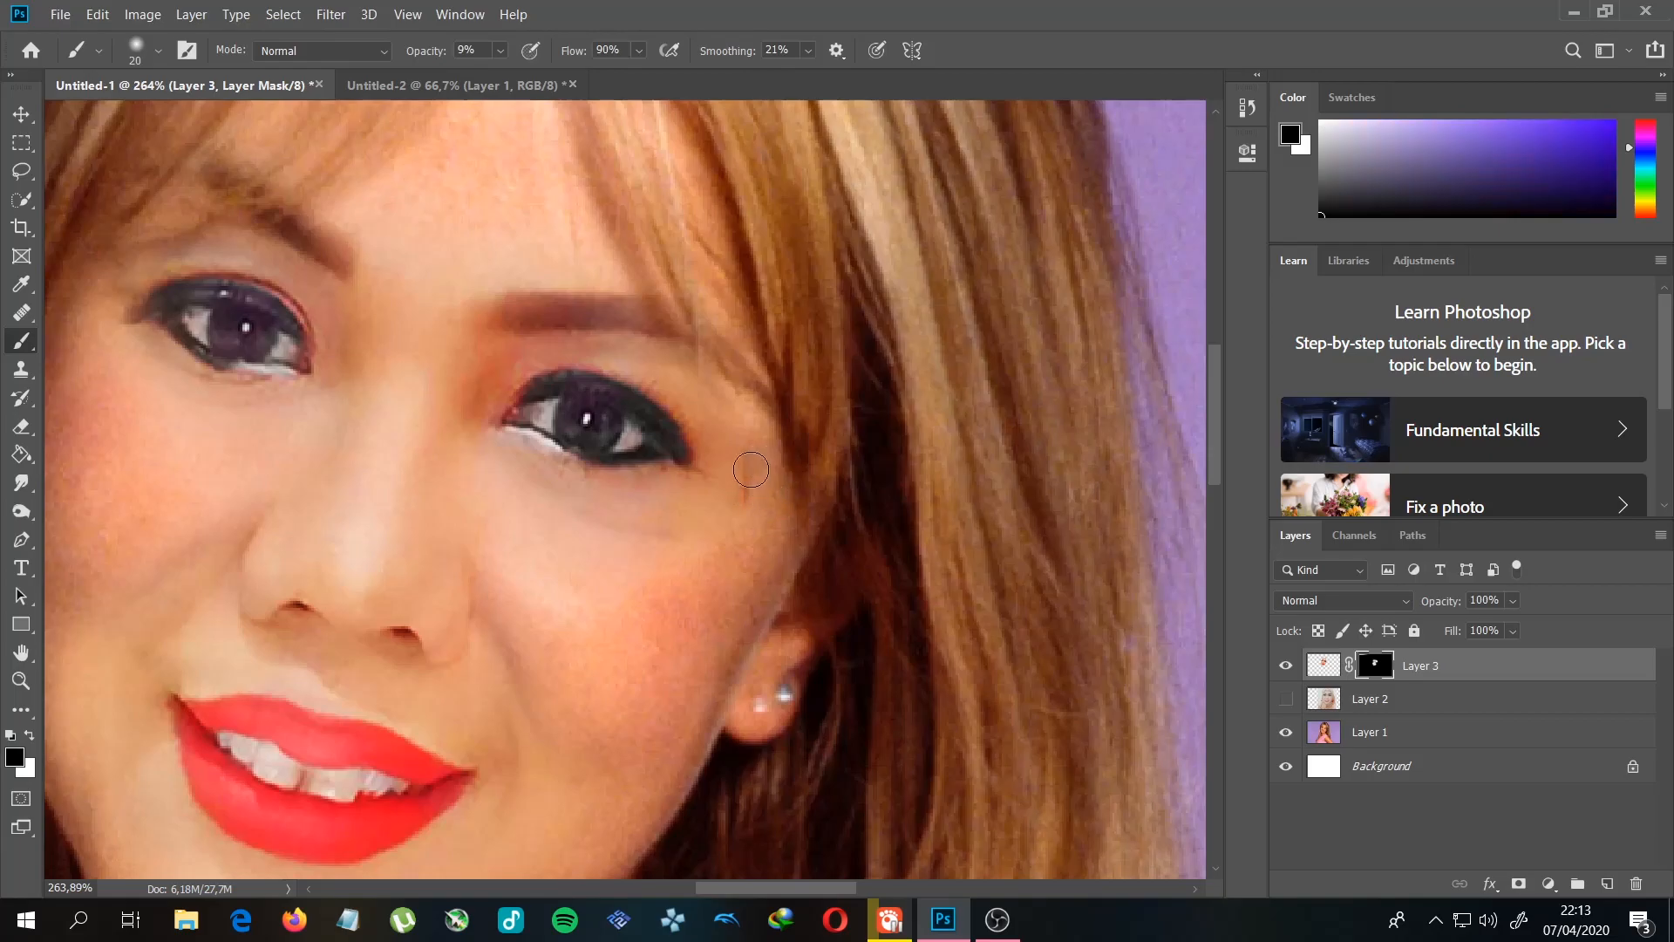
mouse_move(748, 490)
left_mouse_down()
mouse_move(749, 453)
mouse_move(755, 521)
mouse_move(763, 466)
left_mouse_up()
Step: Scale Layer 3's face up to 101.45% with the Move tool's transform controls
scroll(835, 517, "down", 5)
scroll(852, 523, "down", 5)
scroll(852, 519, "up", 4)
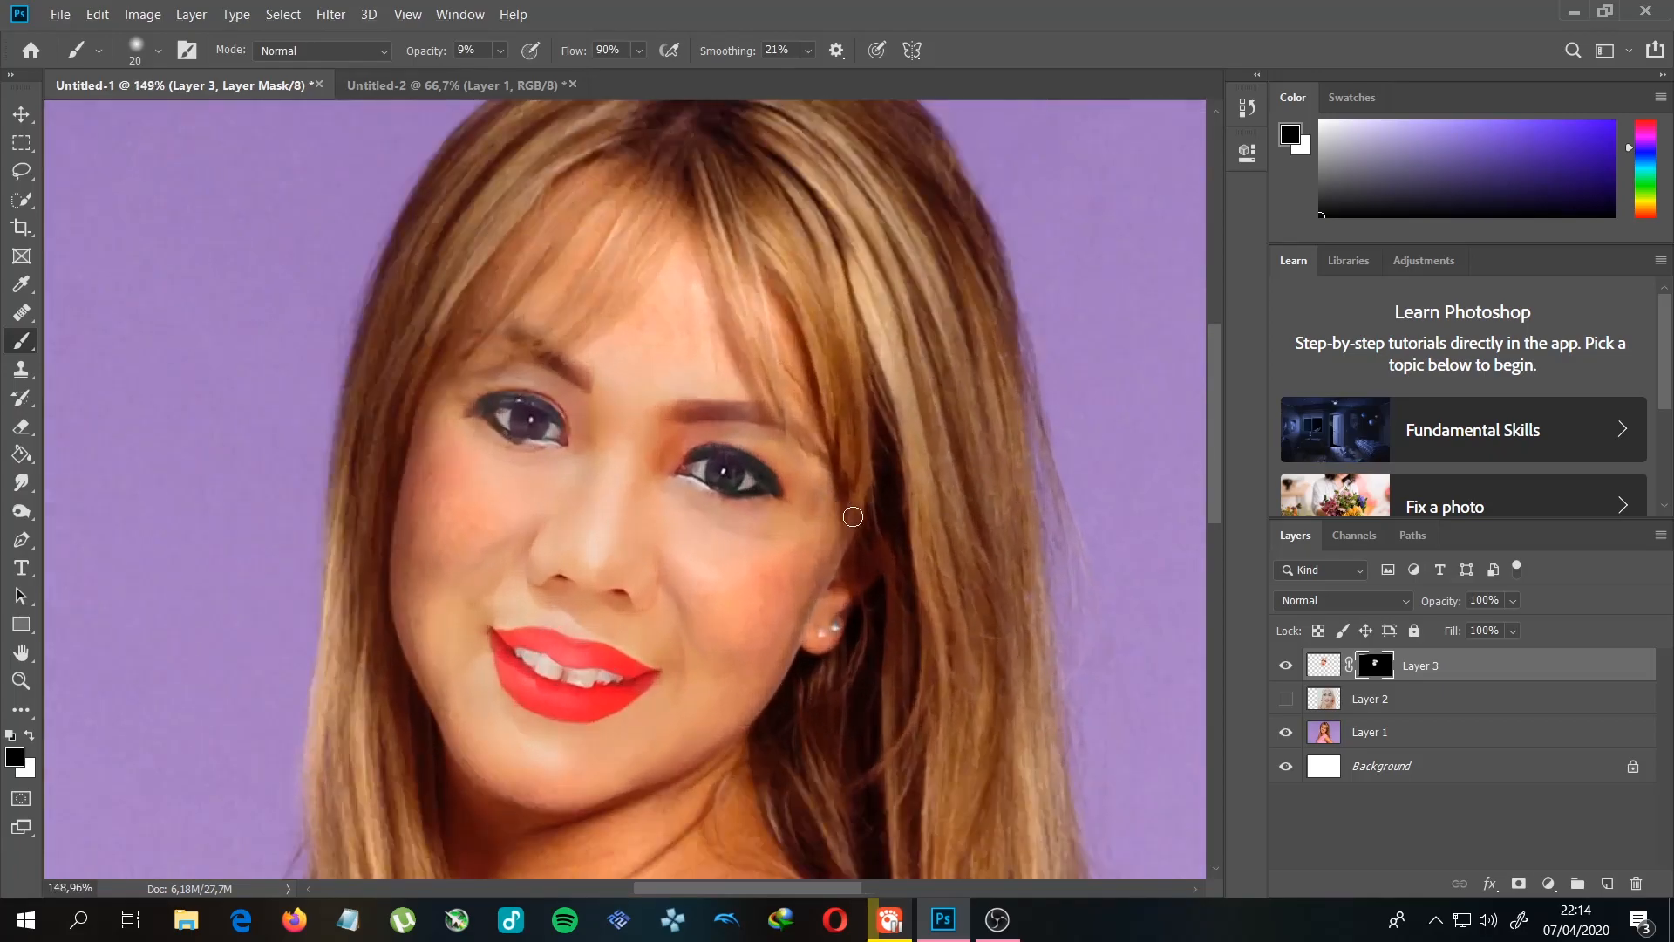
left_click(21, 114)
left_click_drag(833, 800, 840, 809)
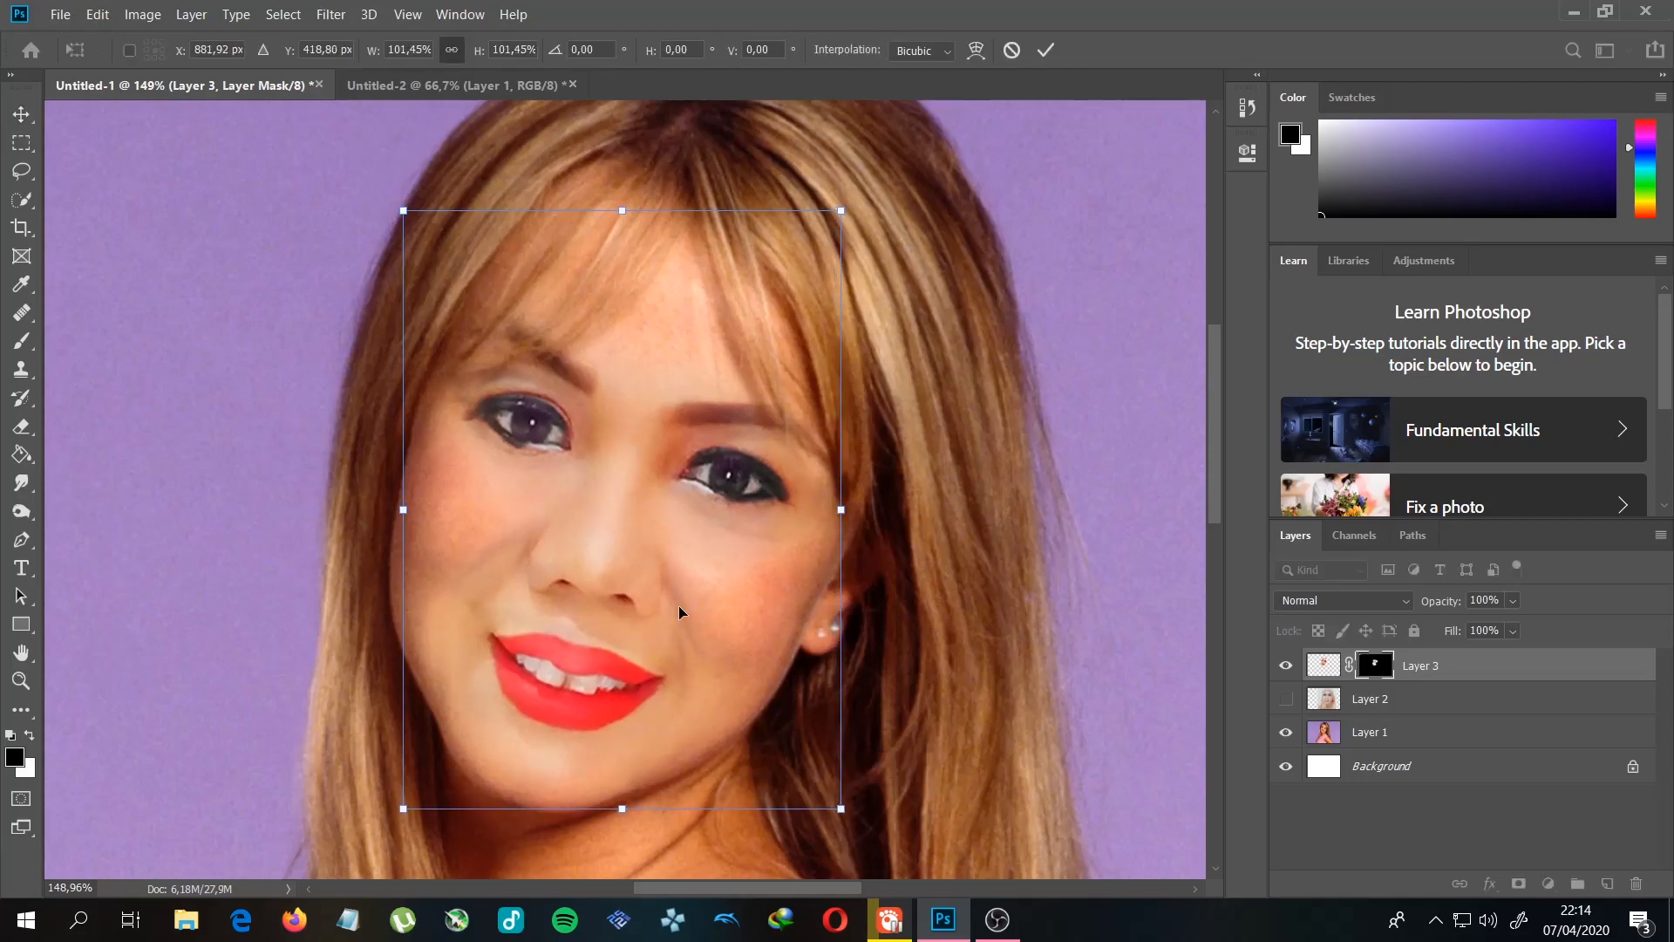
key("Return")
Step: Reselect the face on Layer 3 and scale it down very slightly from its lower corner beneath the earring
left_click(1044, 492)
scroll(1044, 497, "down", 6)
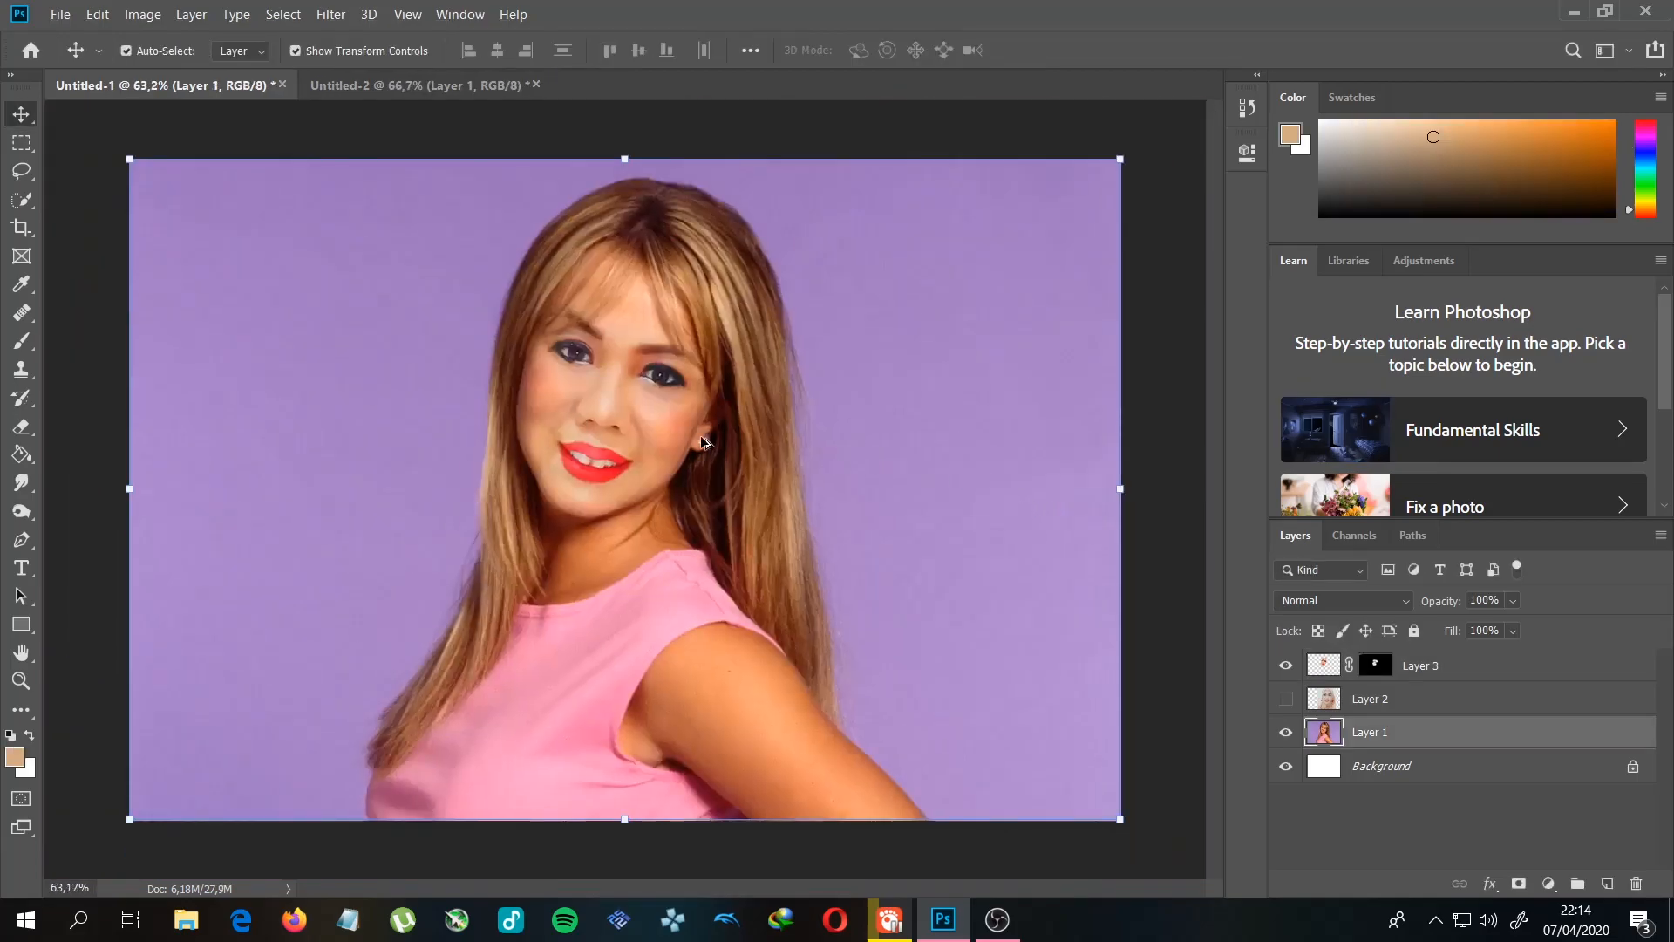
scroll(715, 445, "up", 6)
left_click(666, 396)
left_click(732, 590)
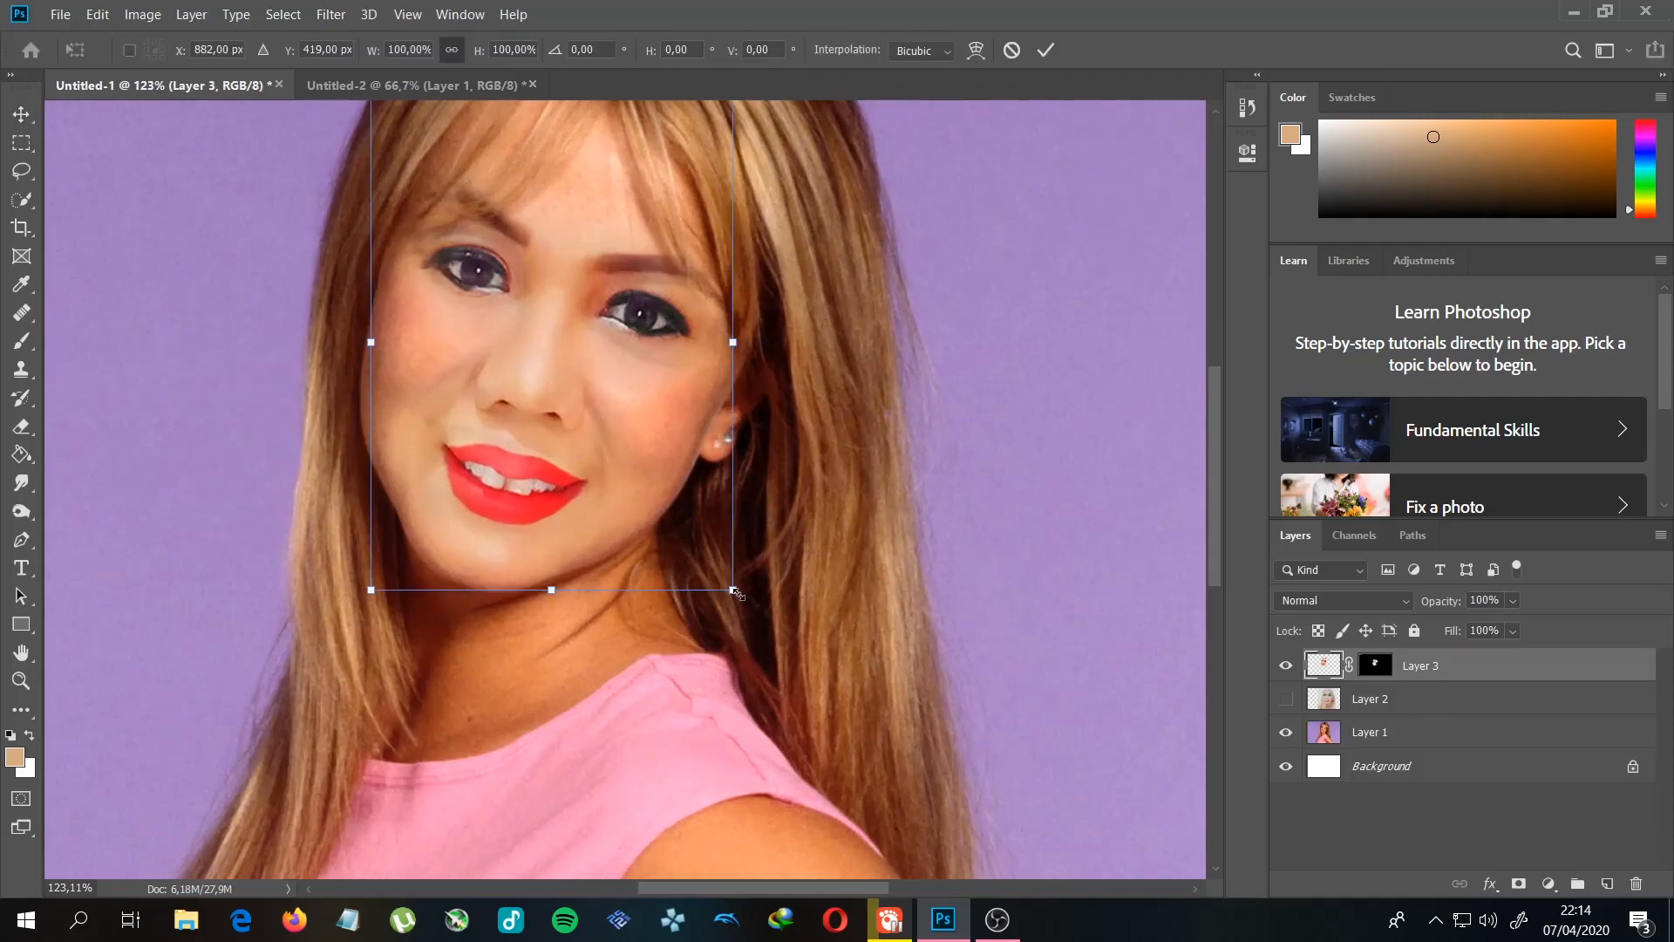
left_click_drag(732, 590, 731, 587)
key("Return")
Step: Paint black at 9% opacity on Layer 3's mask along the hairline between the eye and the earring
scroll(719, 338, "up", 8)
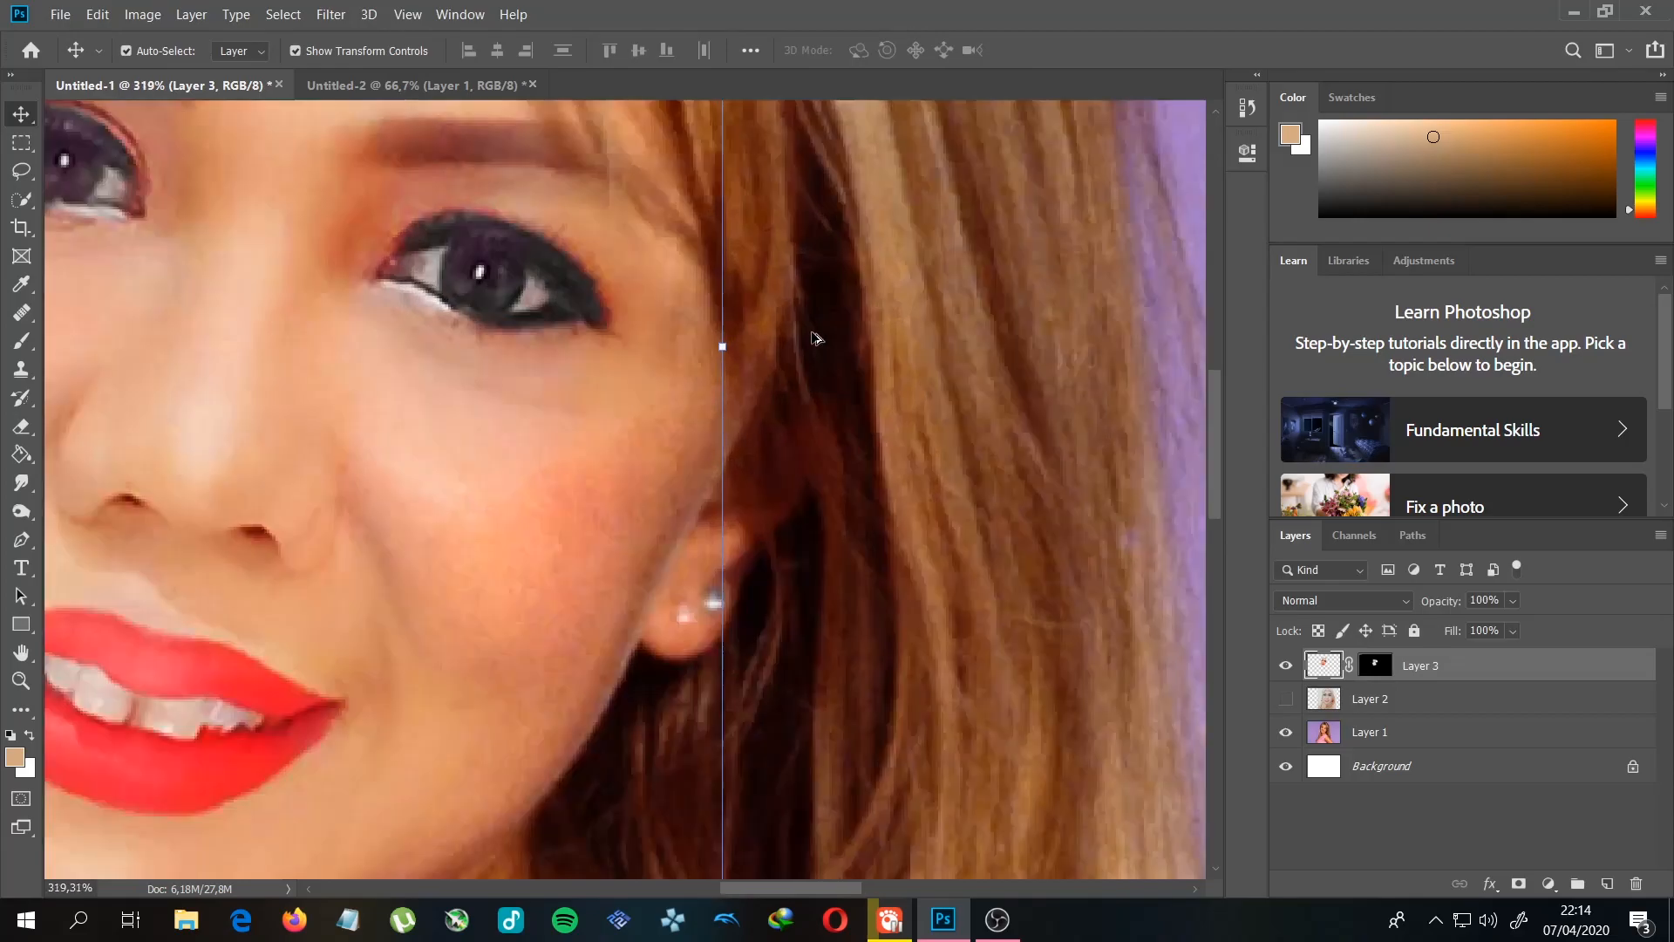
key("x")
left_click(1376, 667)
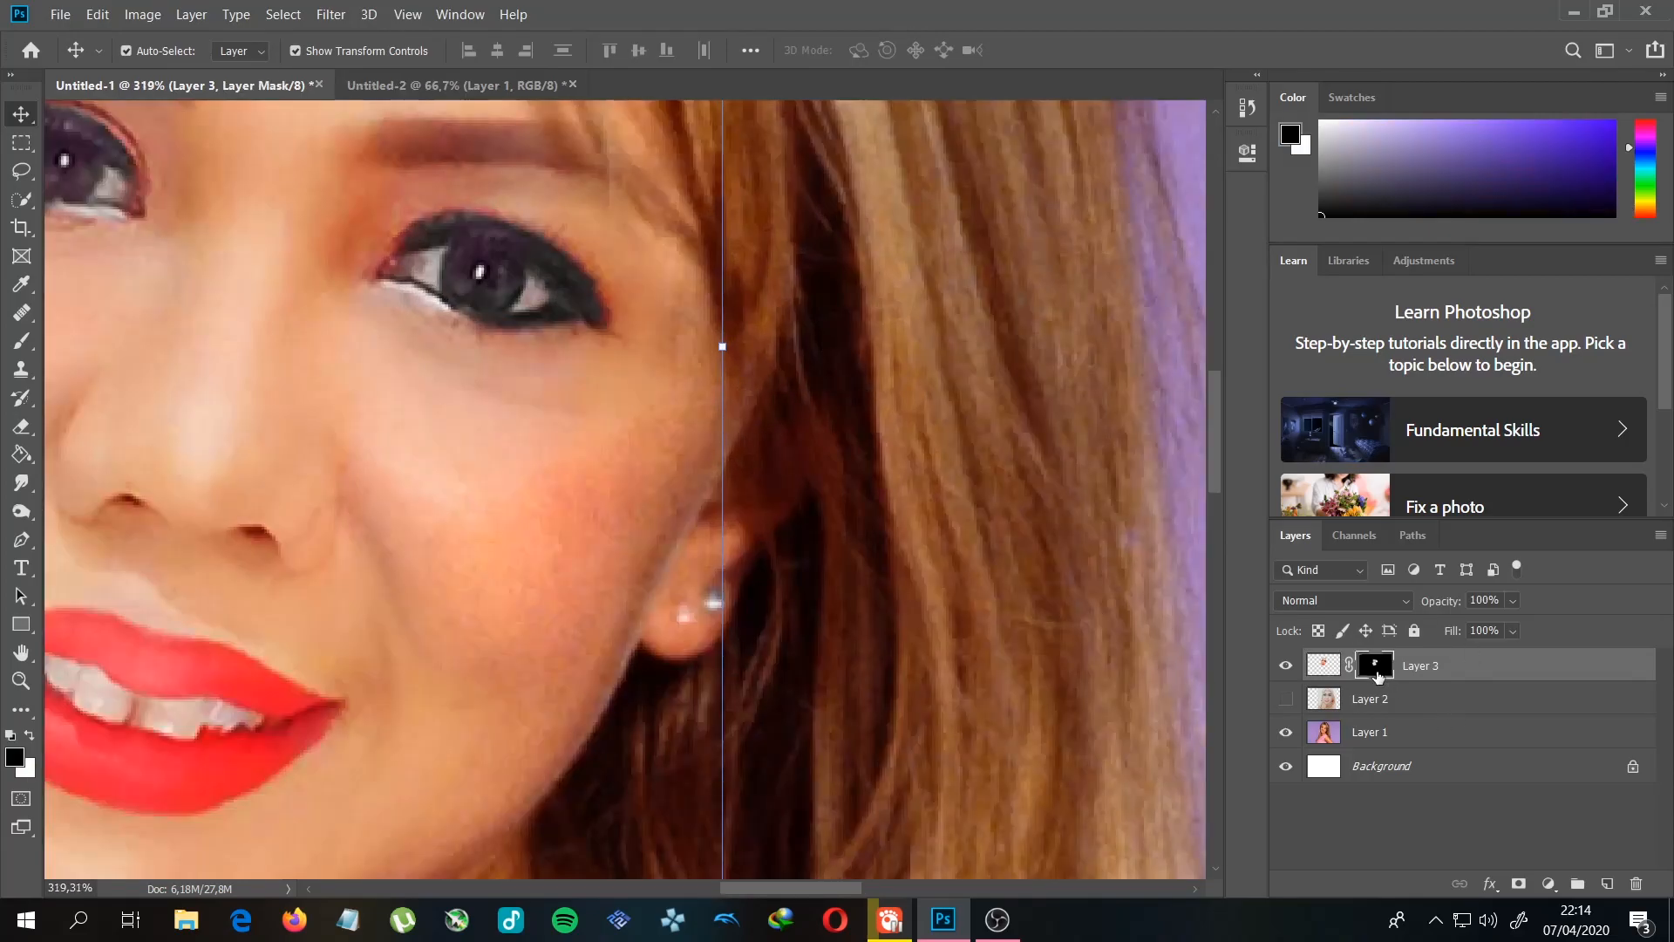
key("b")
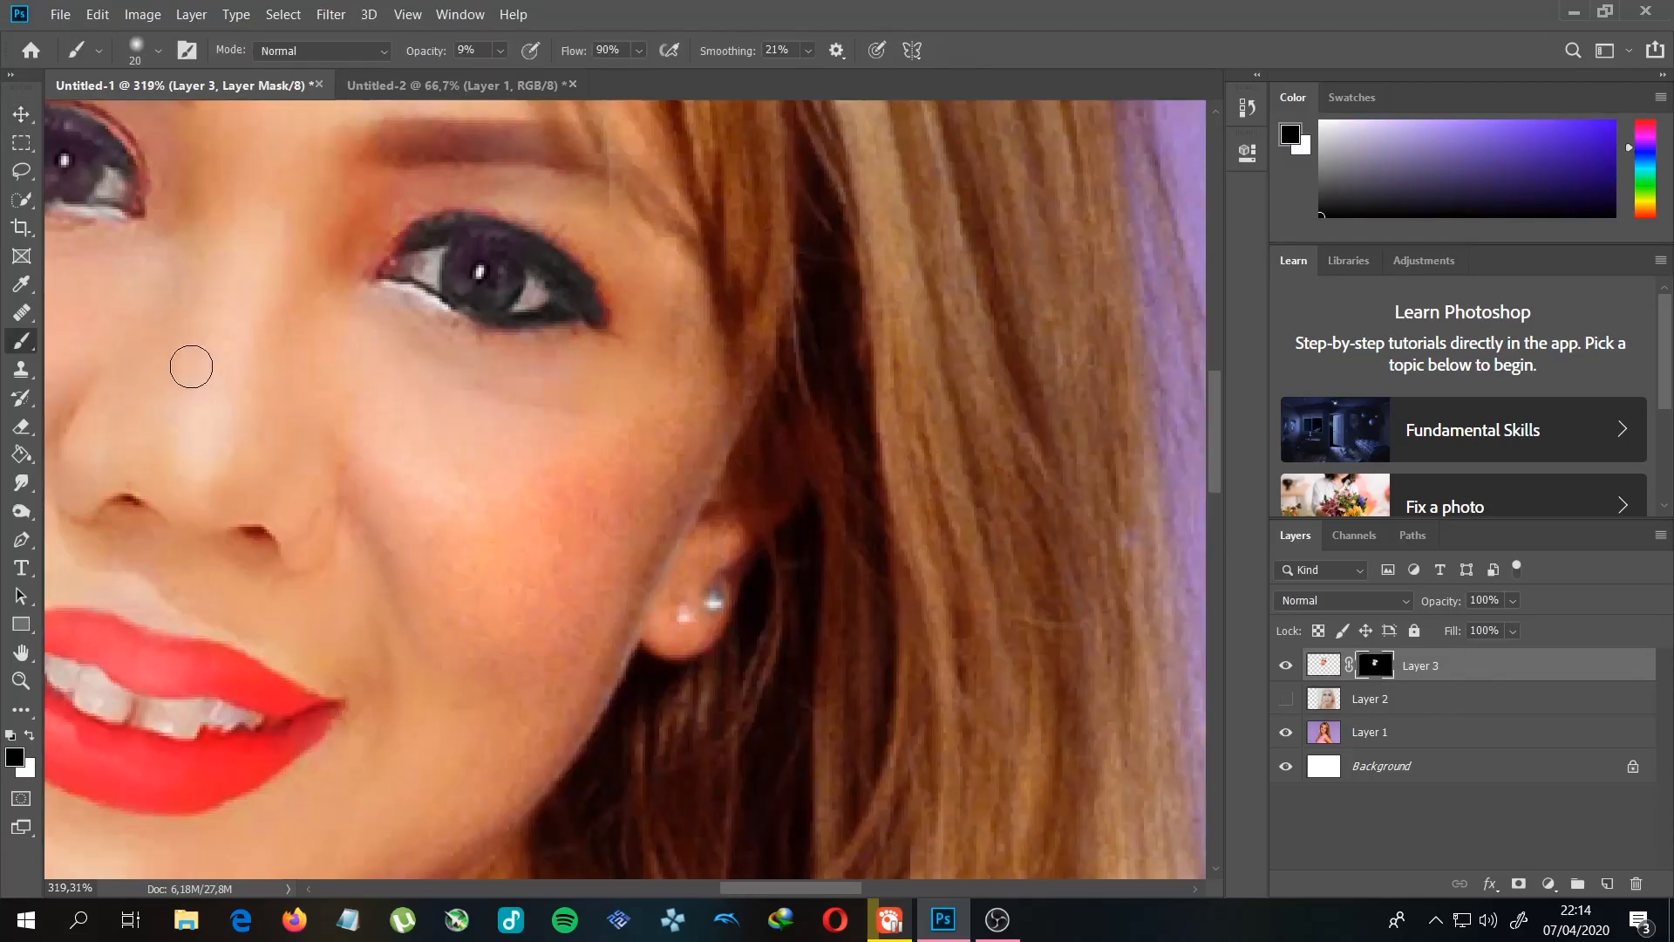
mouse_move(686, 368)
left_mouse_down()
mouse_move(682, 342)
mouse_move(771, 408)
left_mouse_up()
scroll(793, 371, "down", 13)
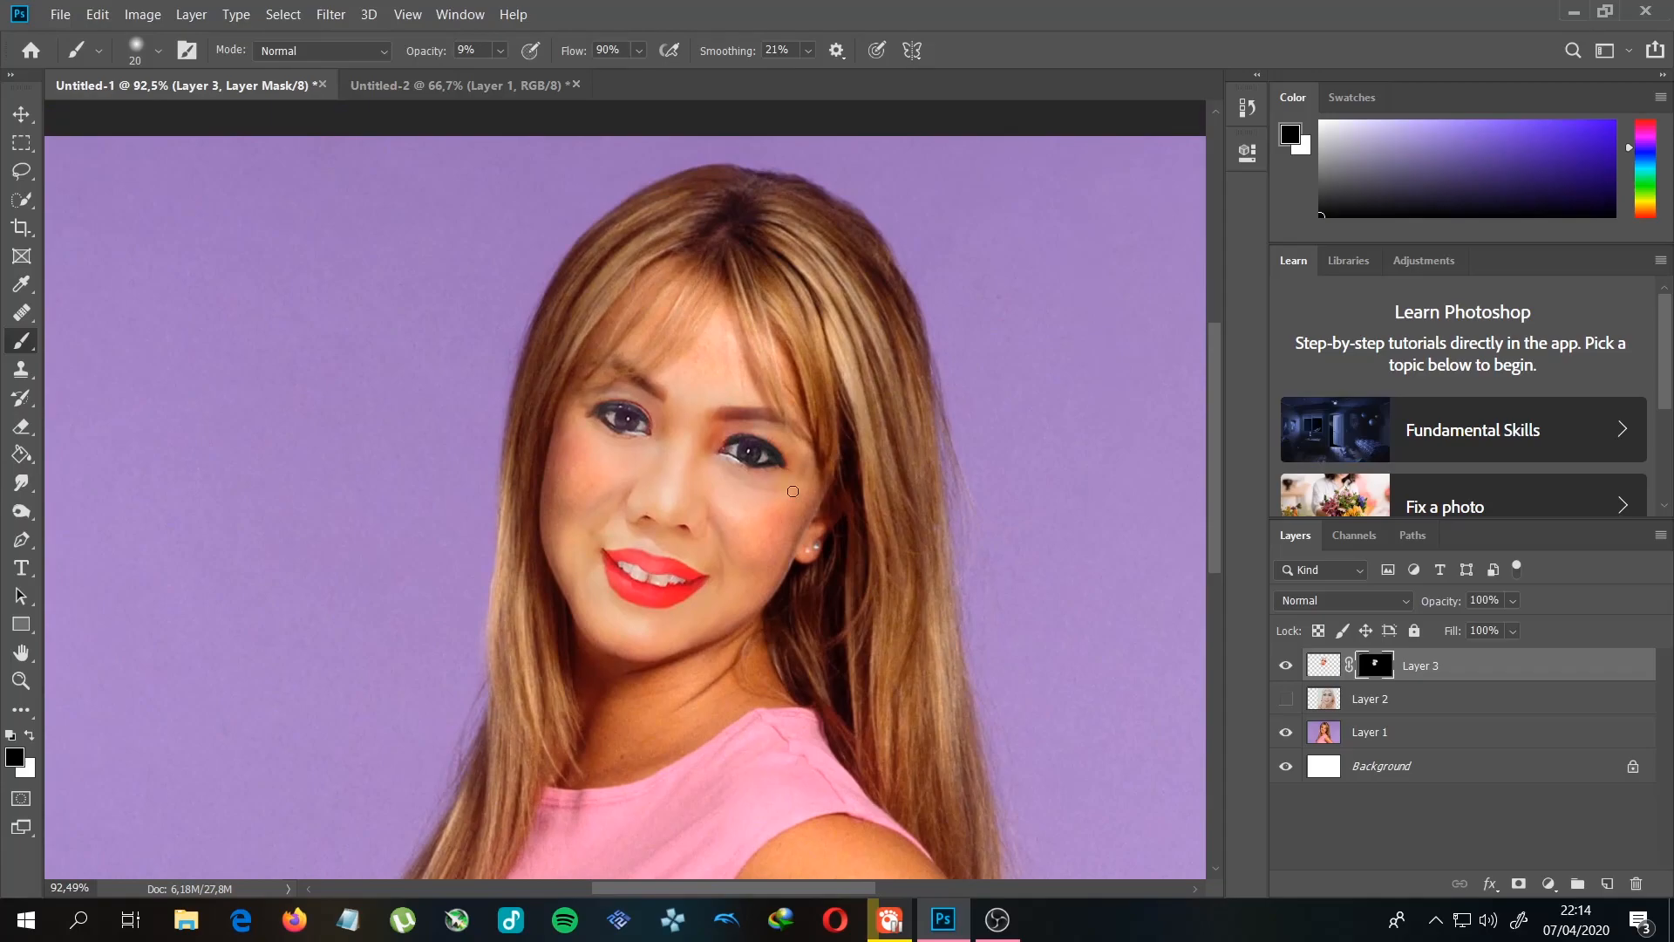
left_click(156, 17)
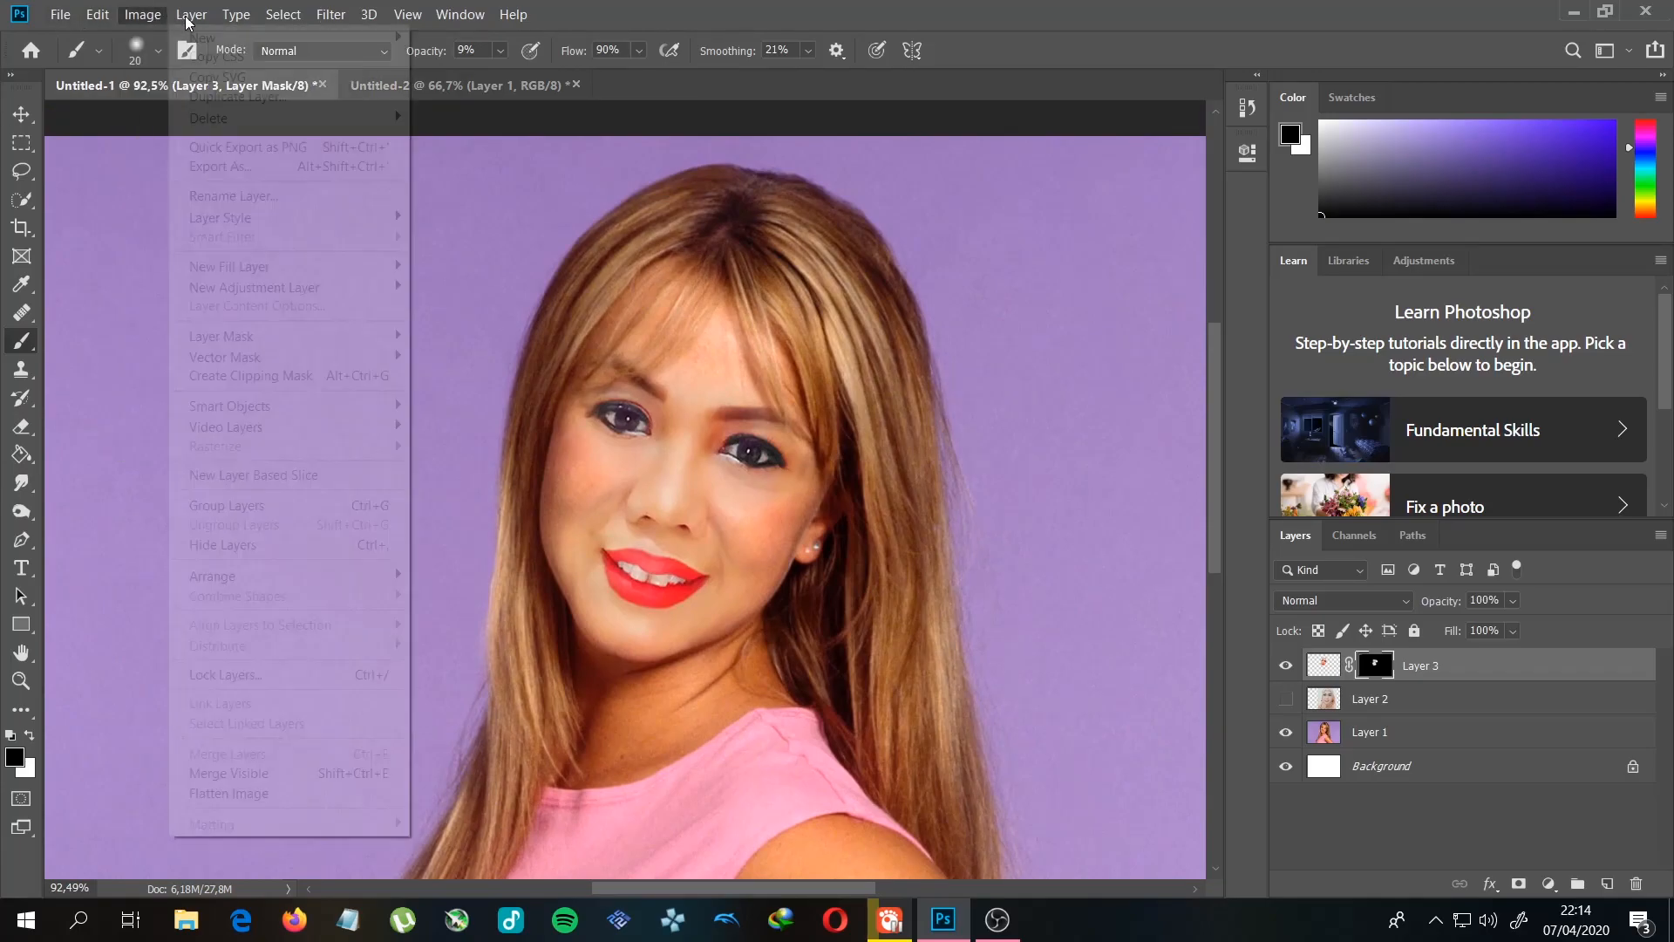
left_click(328, 15)
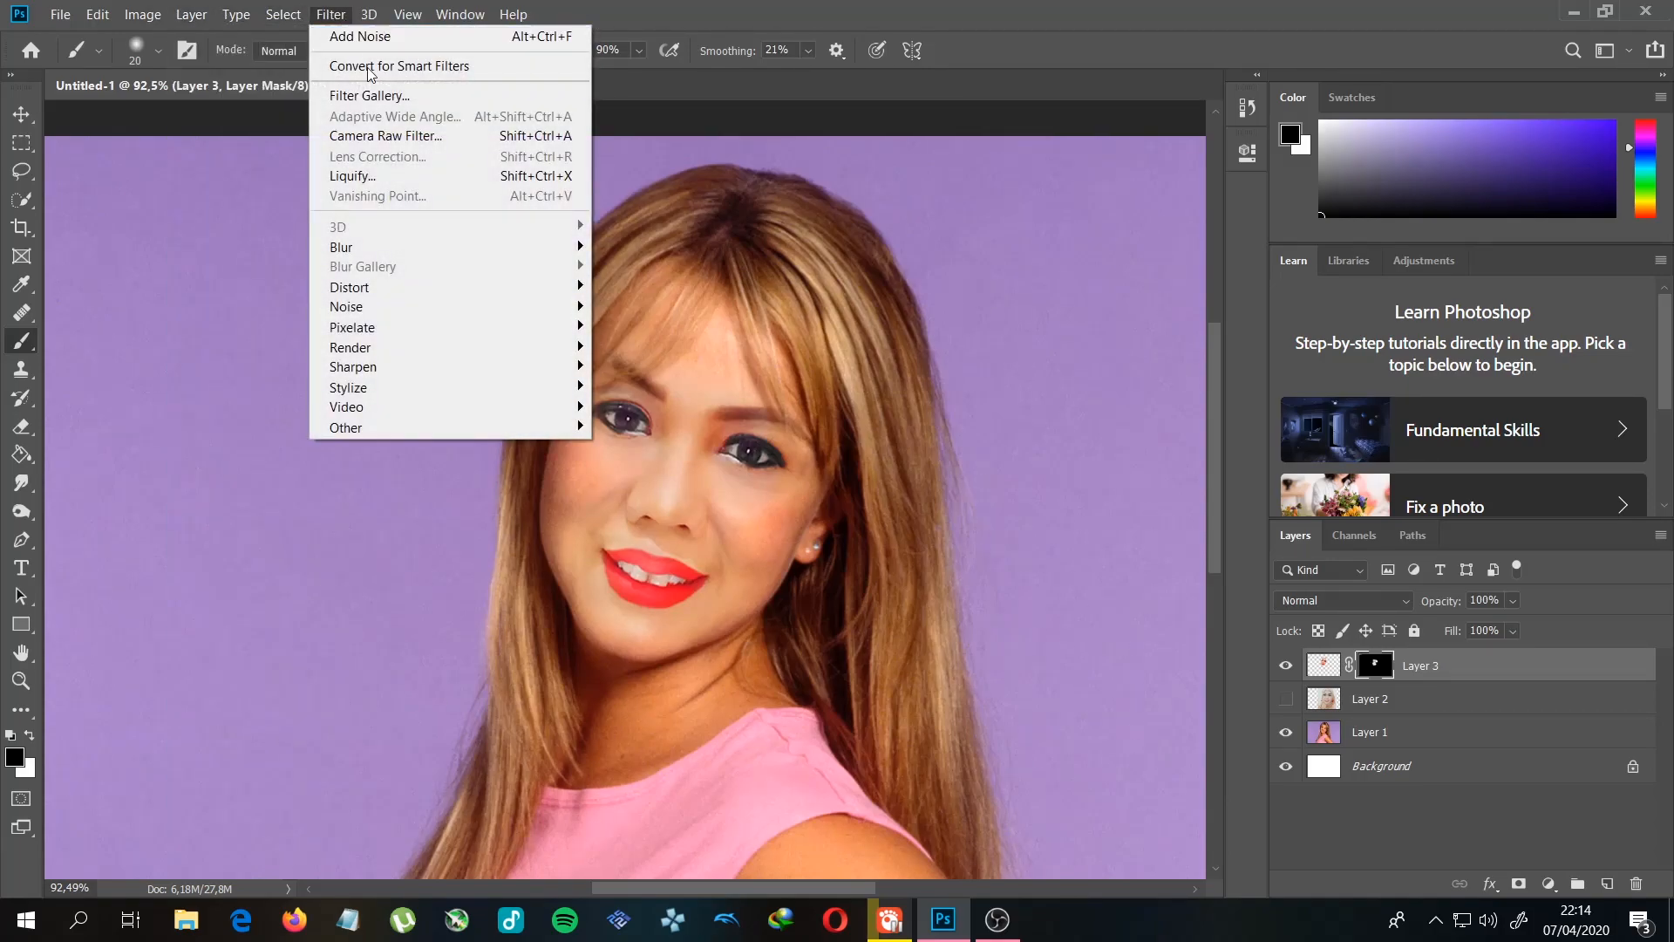
mouse_move(523, 307)
left_click(628, 320)
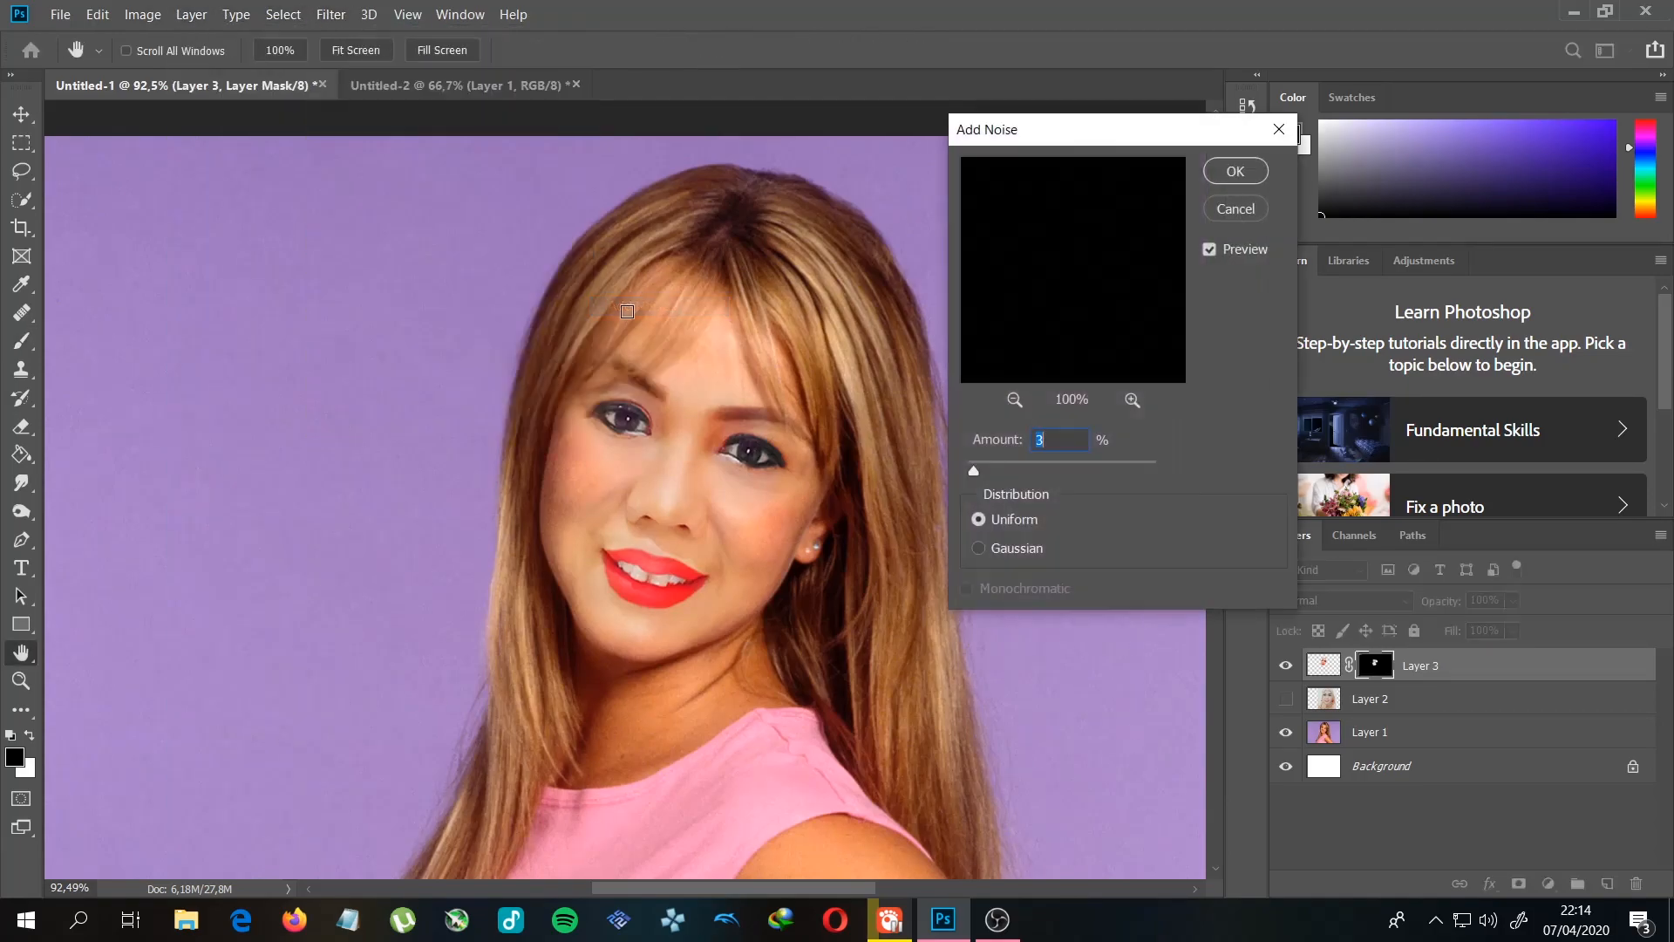
left_click_drag(992, 469, 1080, 474)
key("alt")
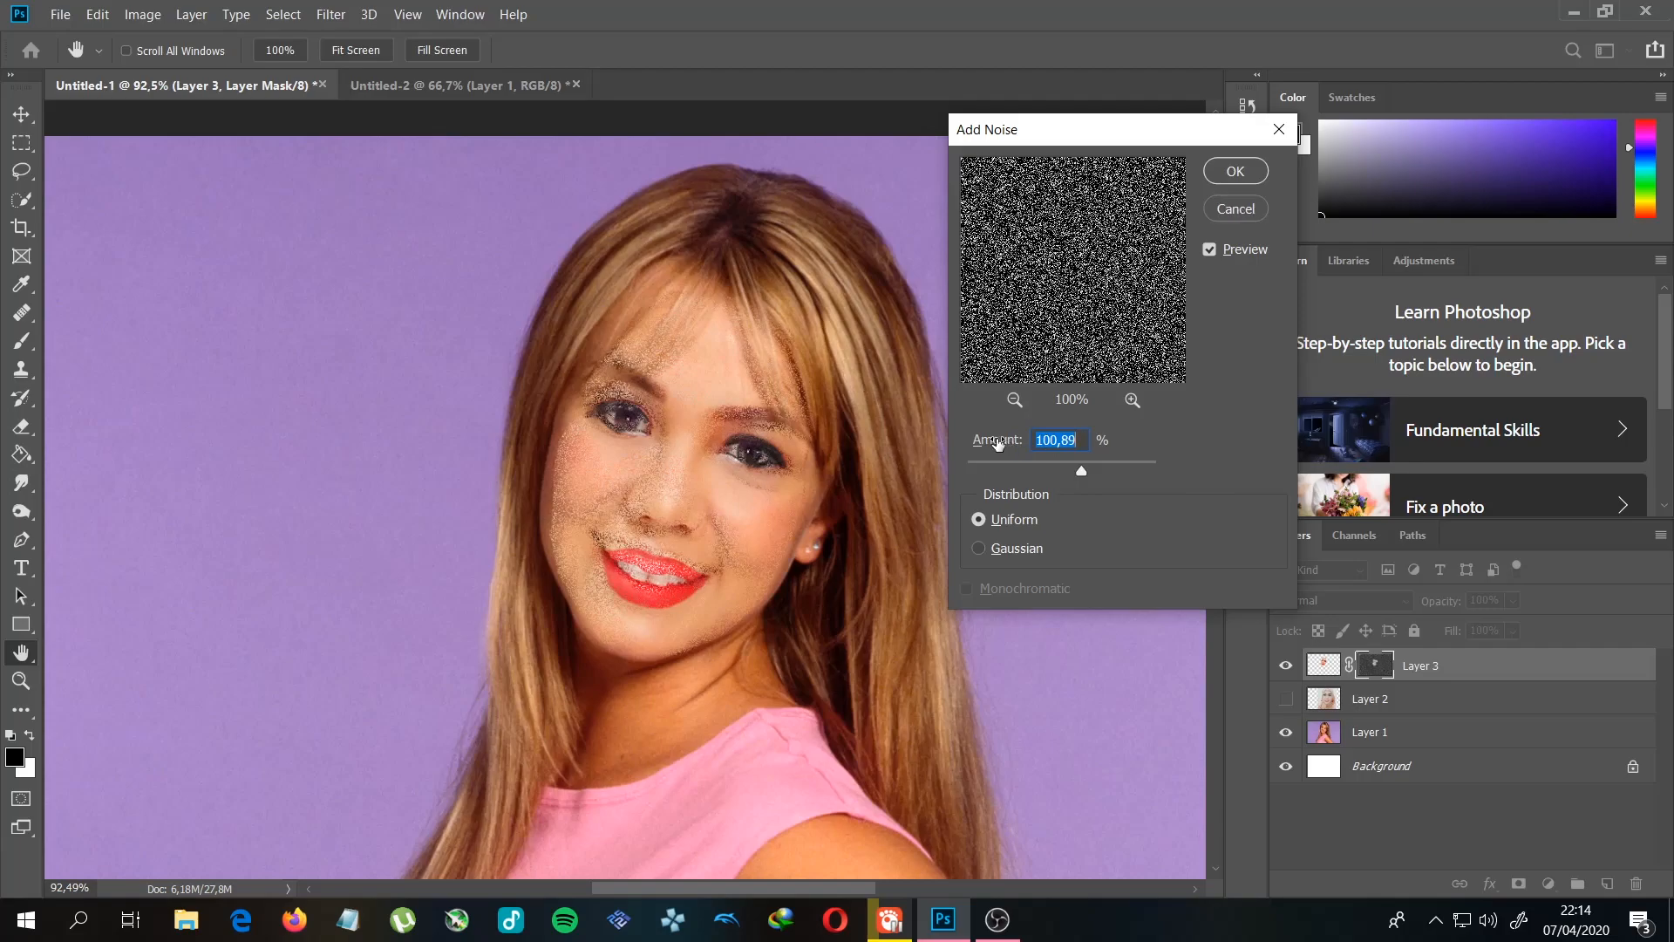
left_click(1252, 216)
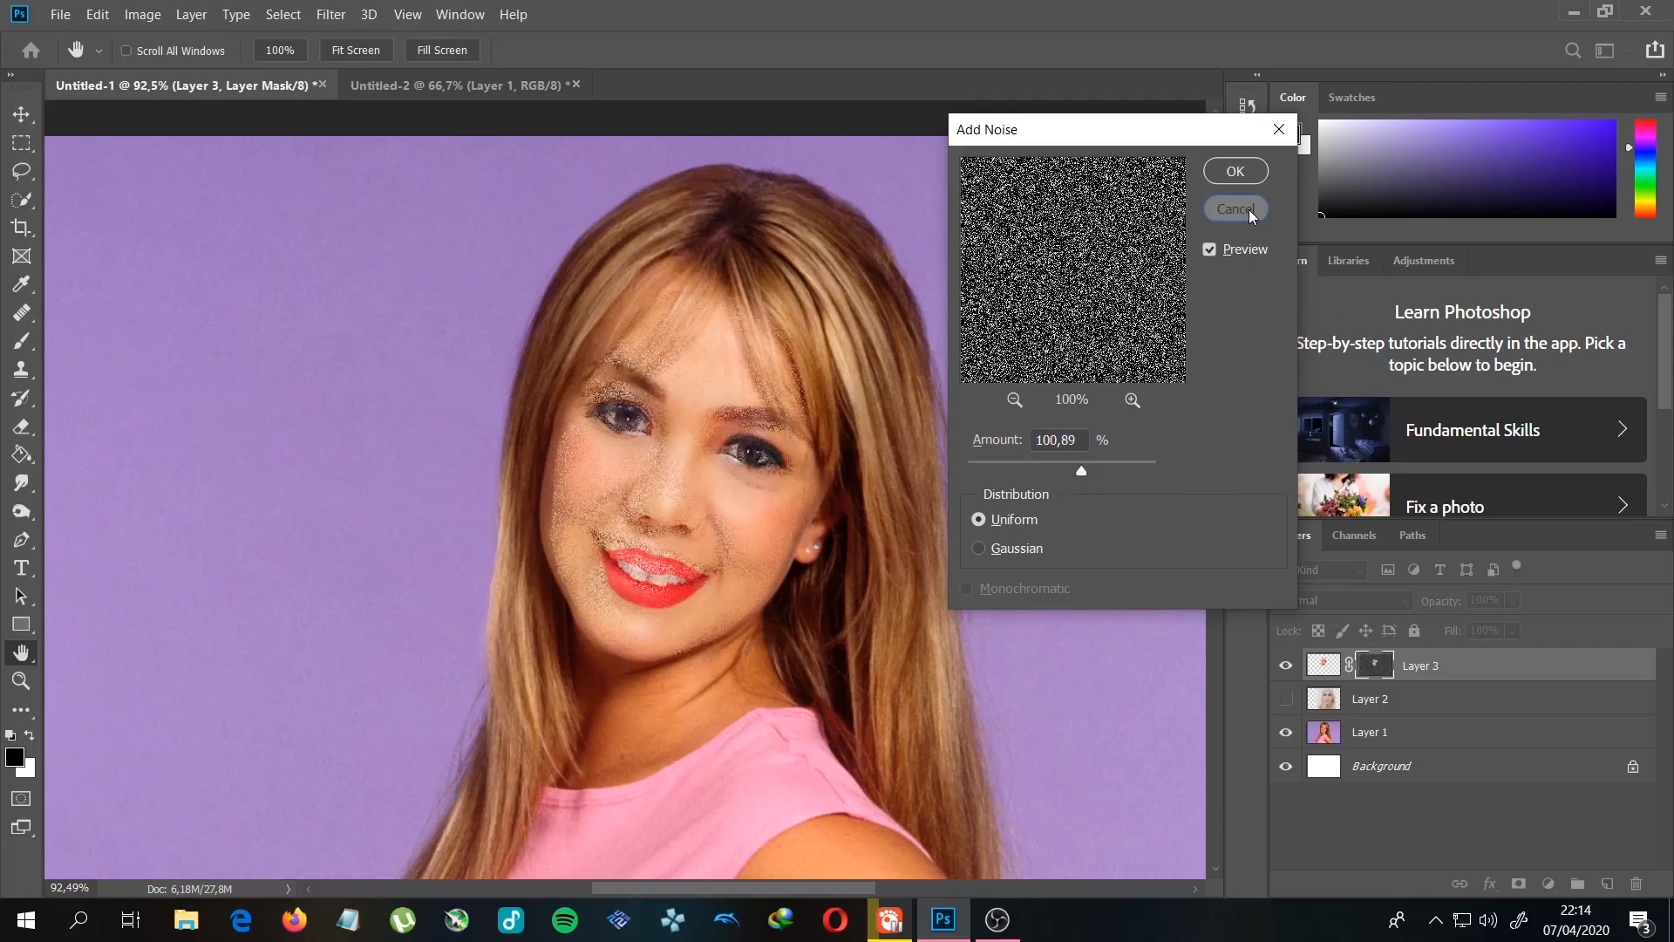
Step: Try Add Noise at 8.69% on Layer 3's mask, comparing the Uniform and Gaussian distributions on the face
scroll(654, 530, "up", 7)
scroll(633, 391, "up", 4)
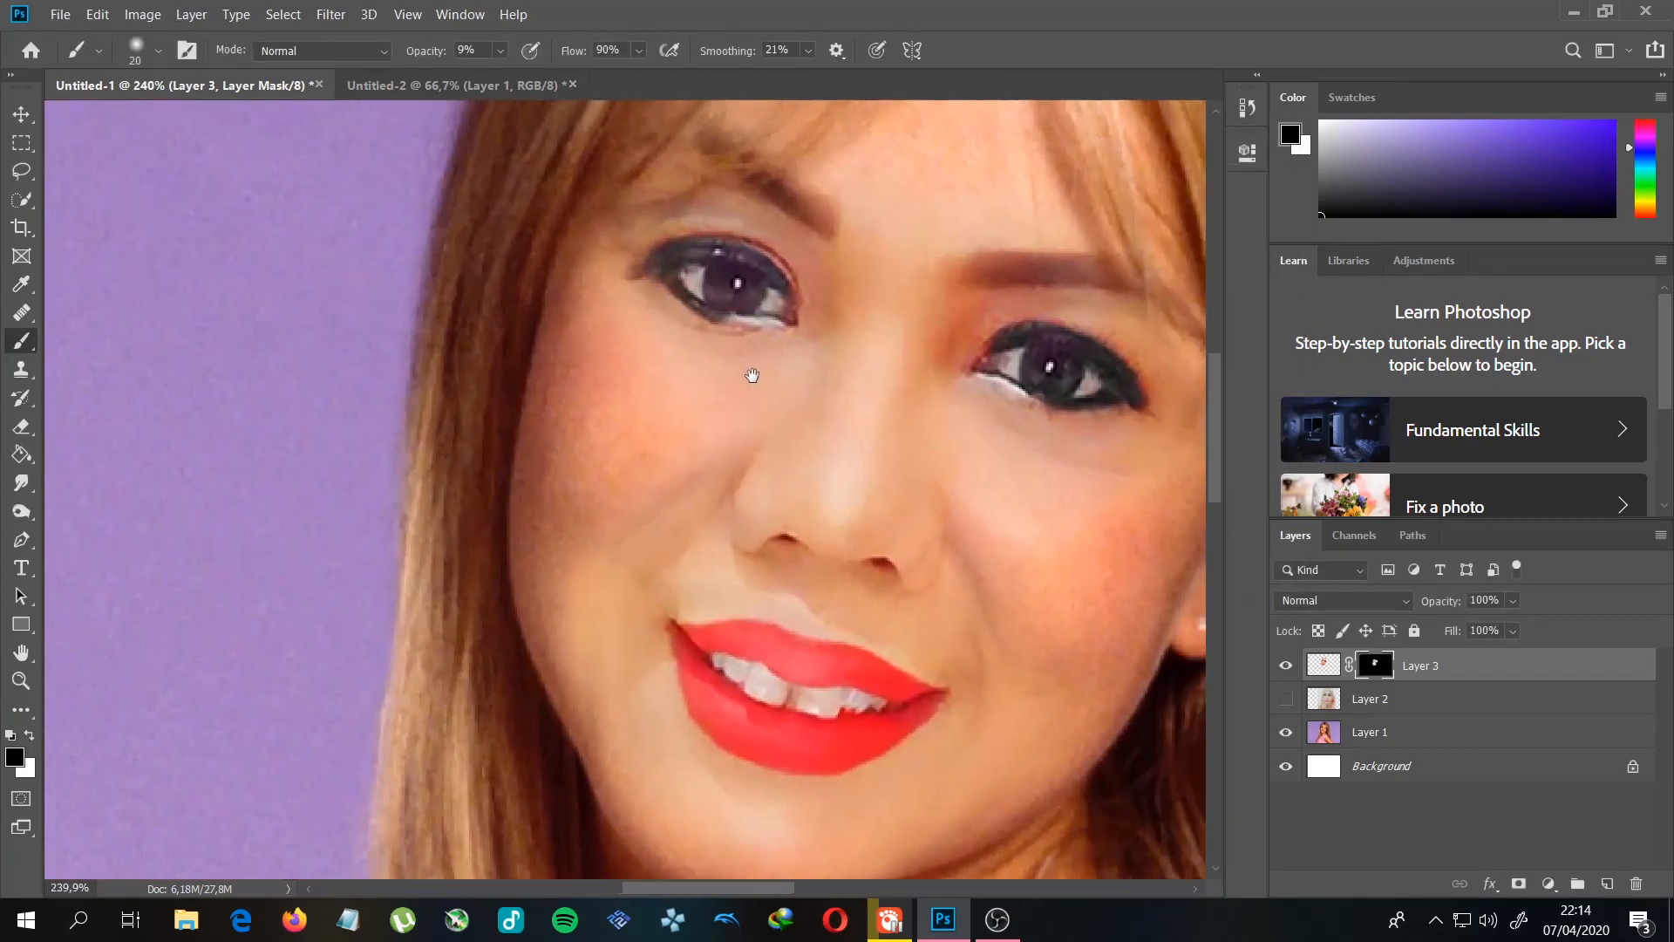
left_click_drag(752, 375, 733, 391)
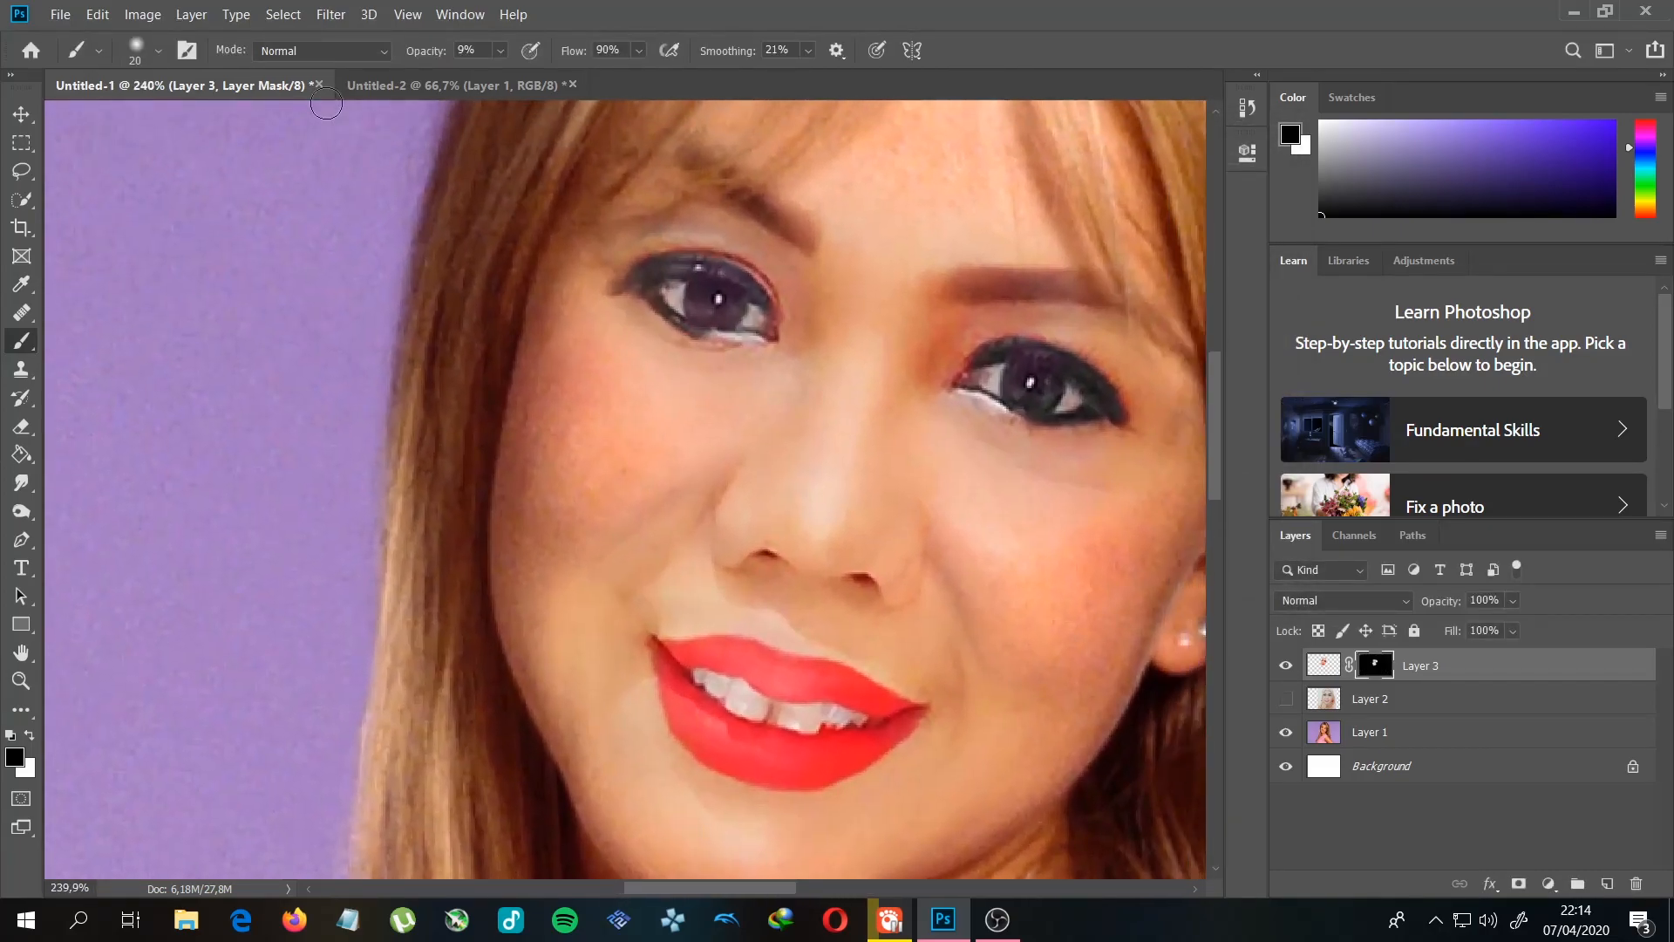
left_click(142, 14)
left_click(142, 14)
left_click(331, 13)
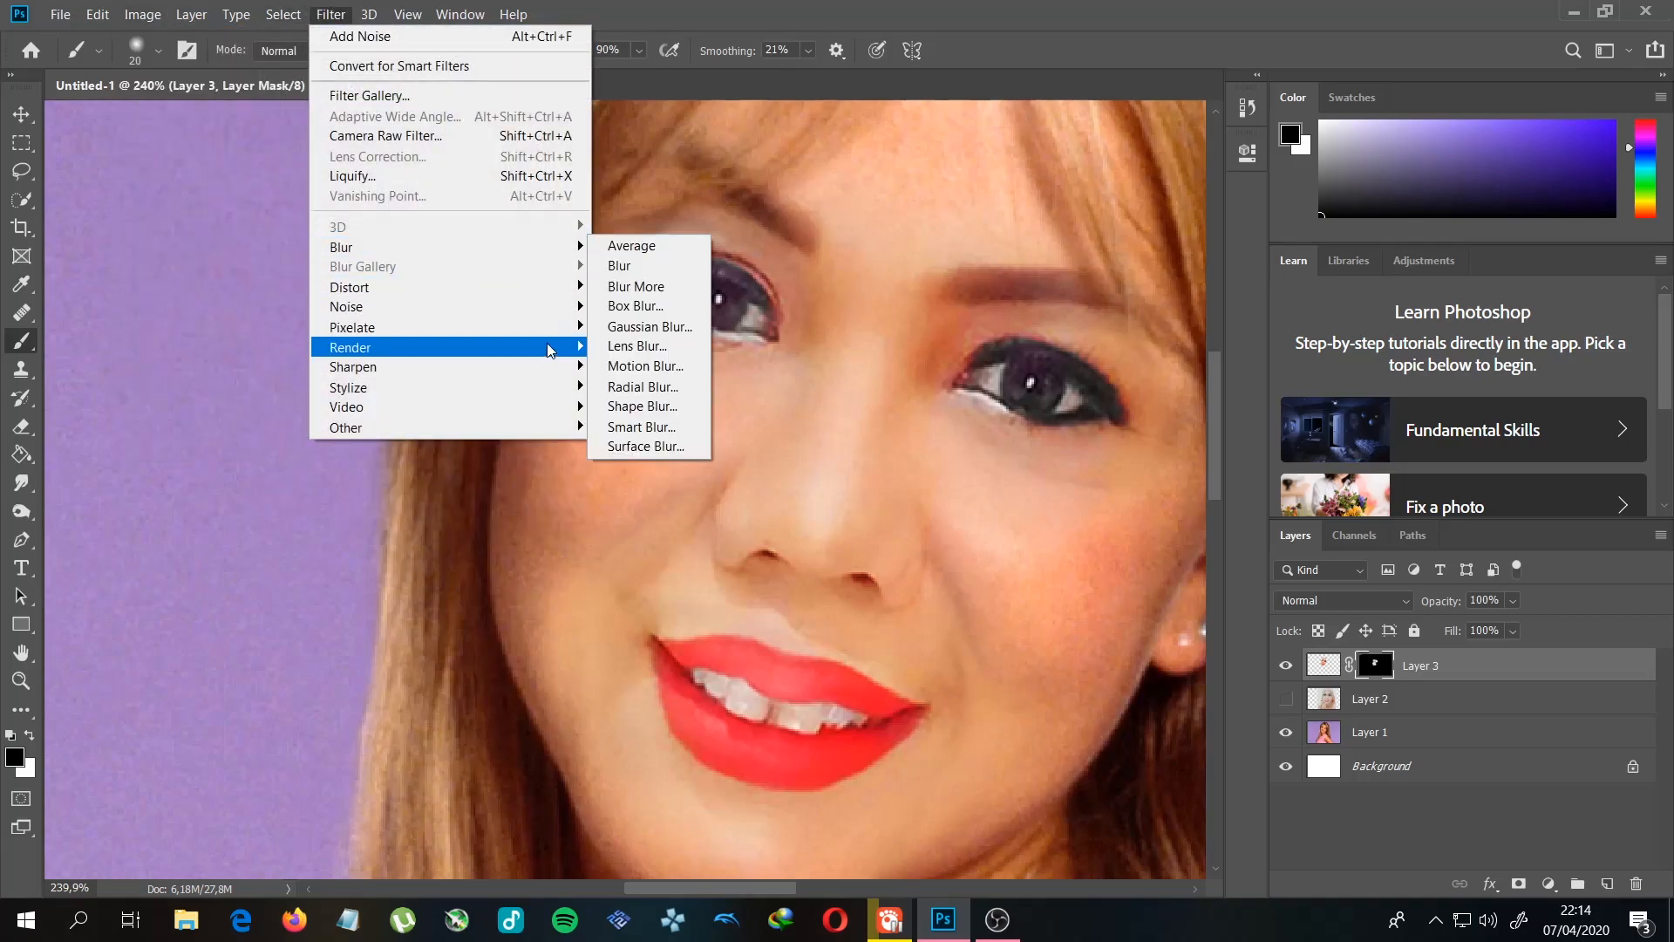
mouse_move(563, 307)
left_click(640, 306)
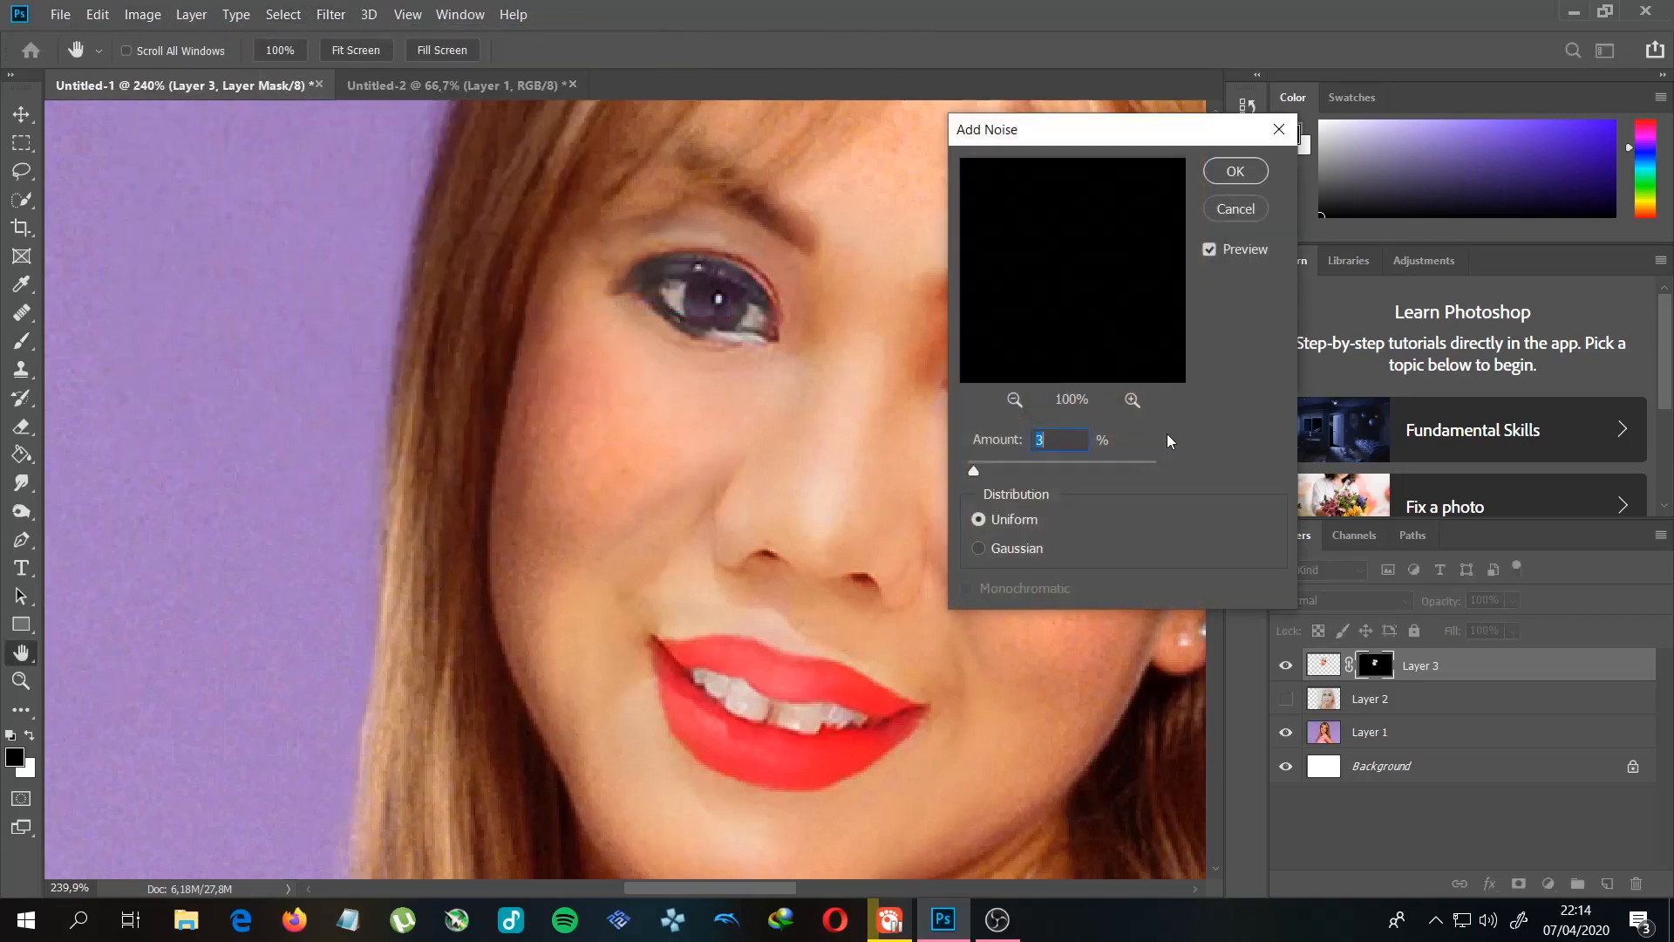
left_click(1015, 546)
left_click(988, 470)
left_click(994, 547)
left_click(998, 522)
left_click(998, 549)
left_click(997, 521)
left_click_drag(1055, 142, 1263, 224)
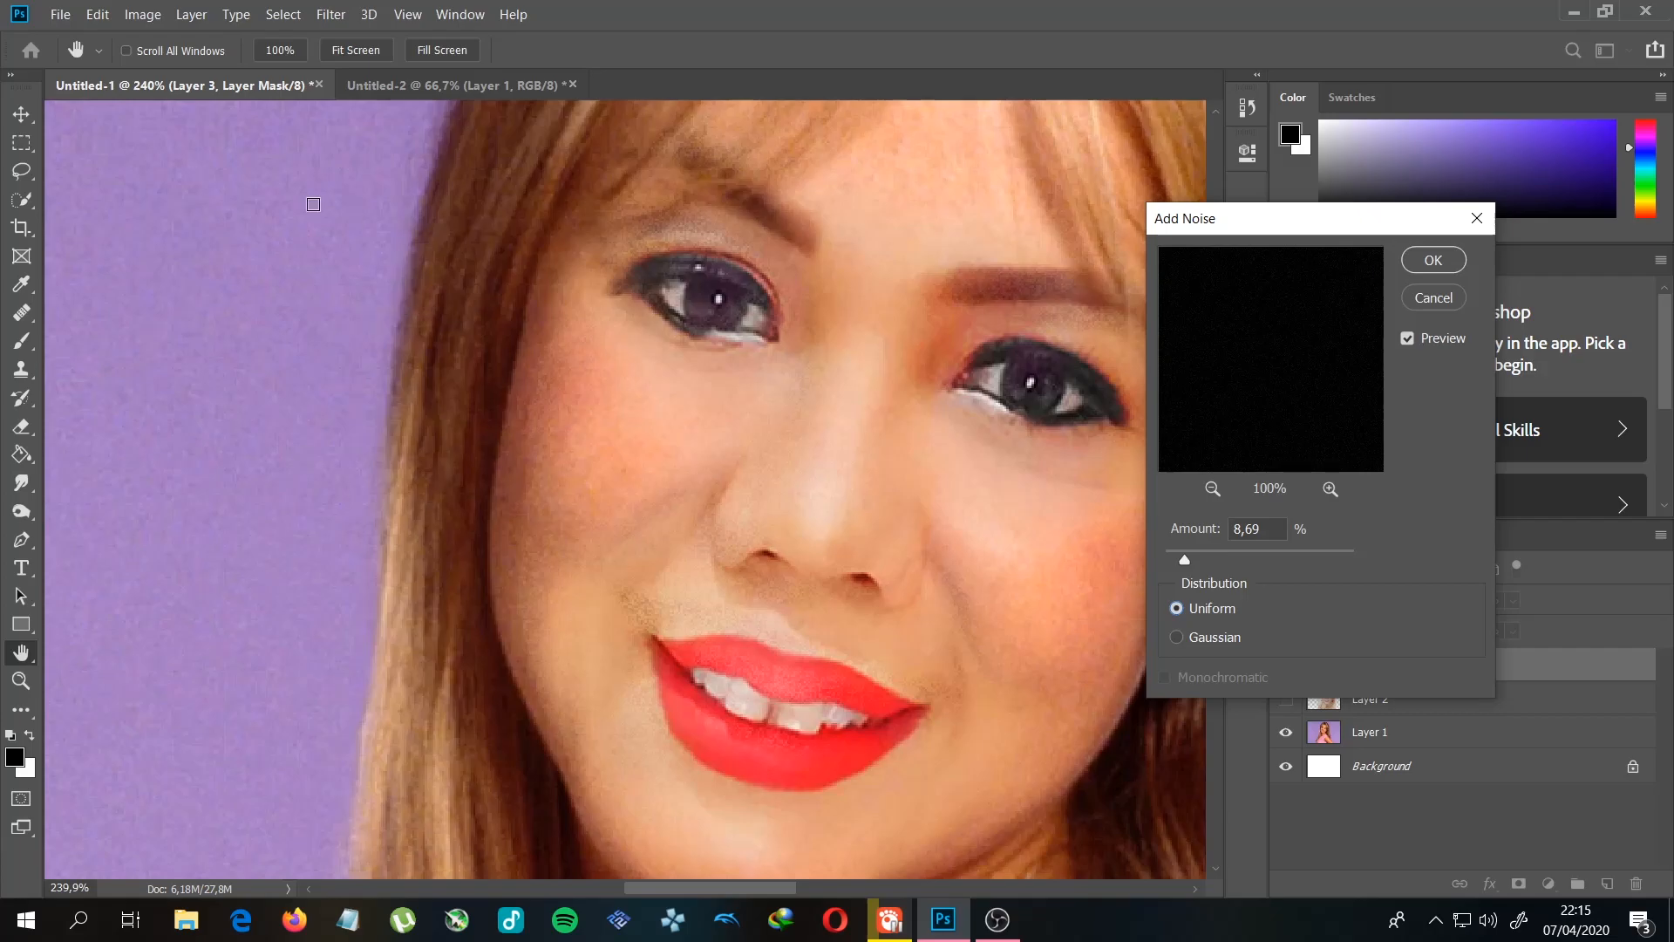
Step: Try 3% noise on Layer 3's mask with the Uniform and Gaussian distributions and close the filter
left_click_drag(1277, 528, 1153, 525)
type("3")
left_click(1212, 609)
left_click(1213, 636)
left_click(1212, 609)
left_click(1214, 635)
left_click(1212, 609)
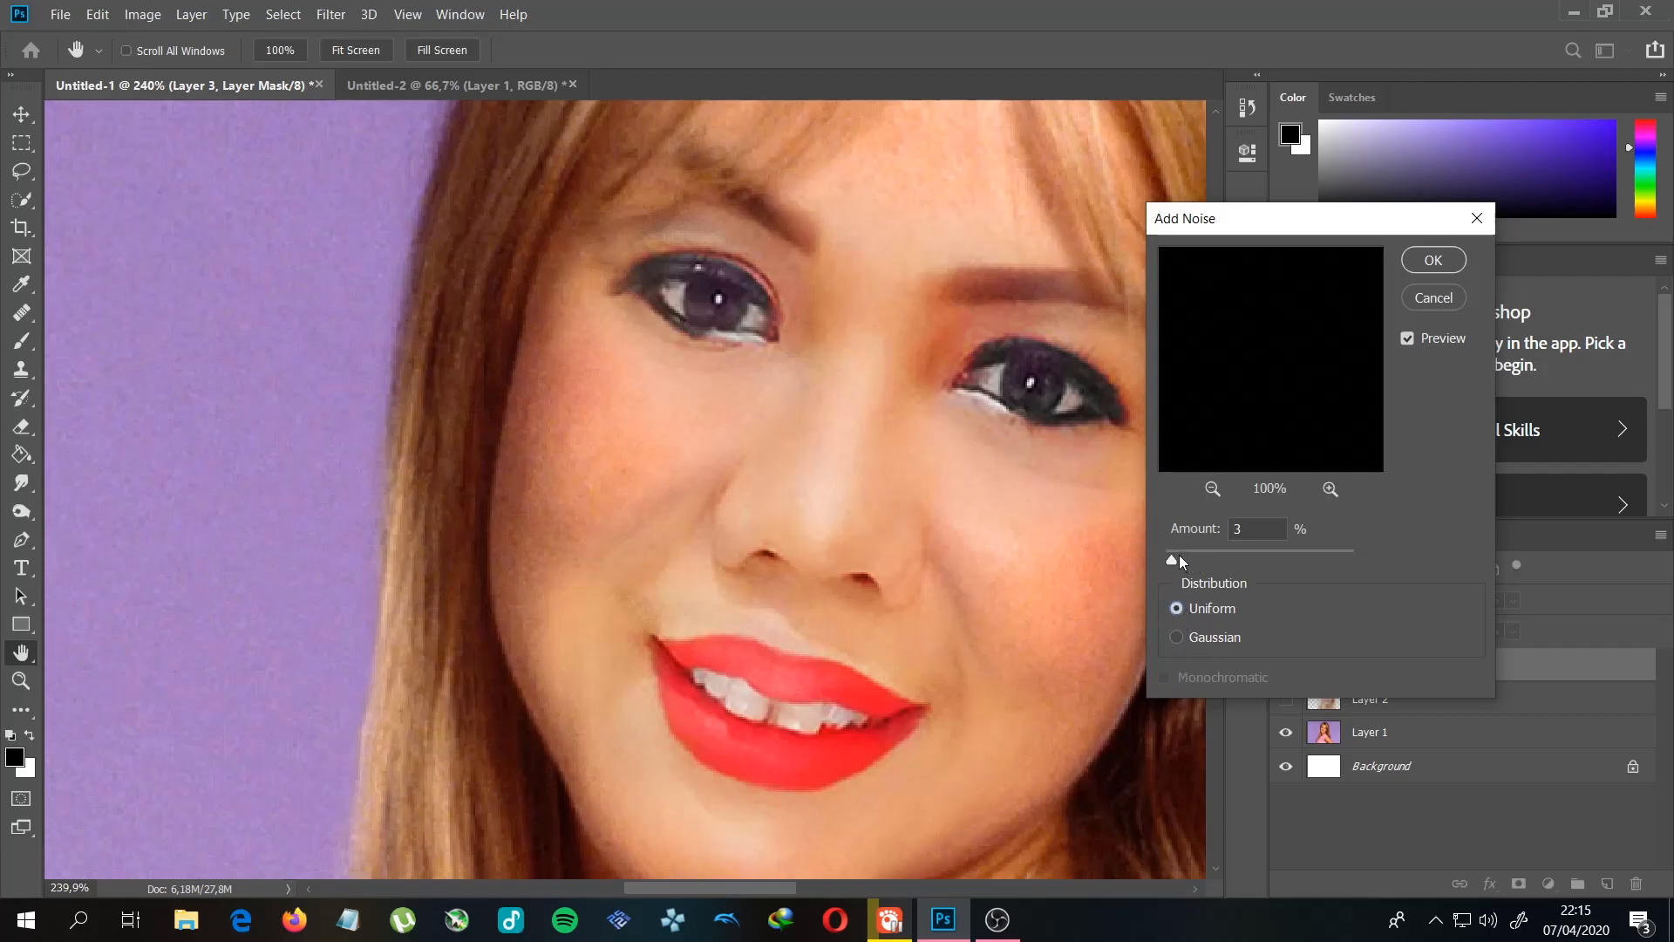
left_click_drag(1394, 227, 1082, 218)
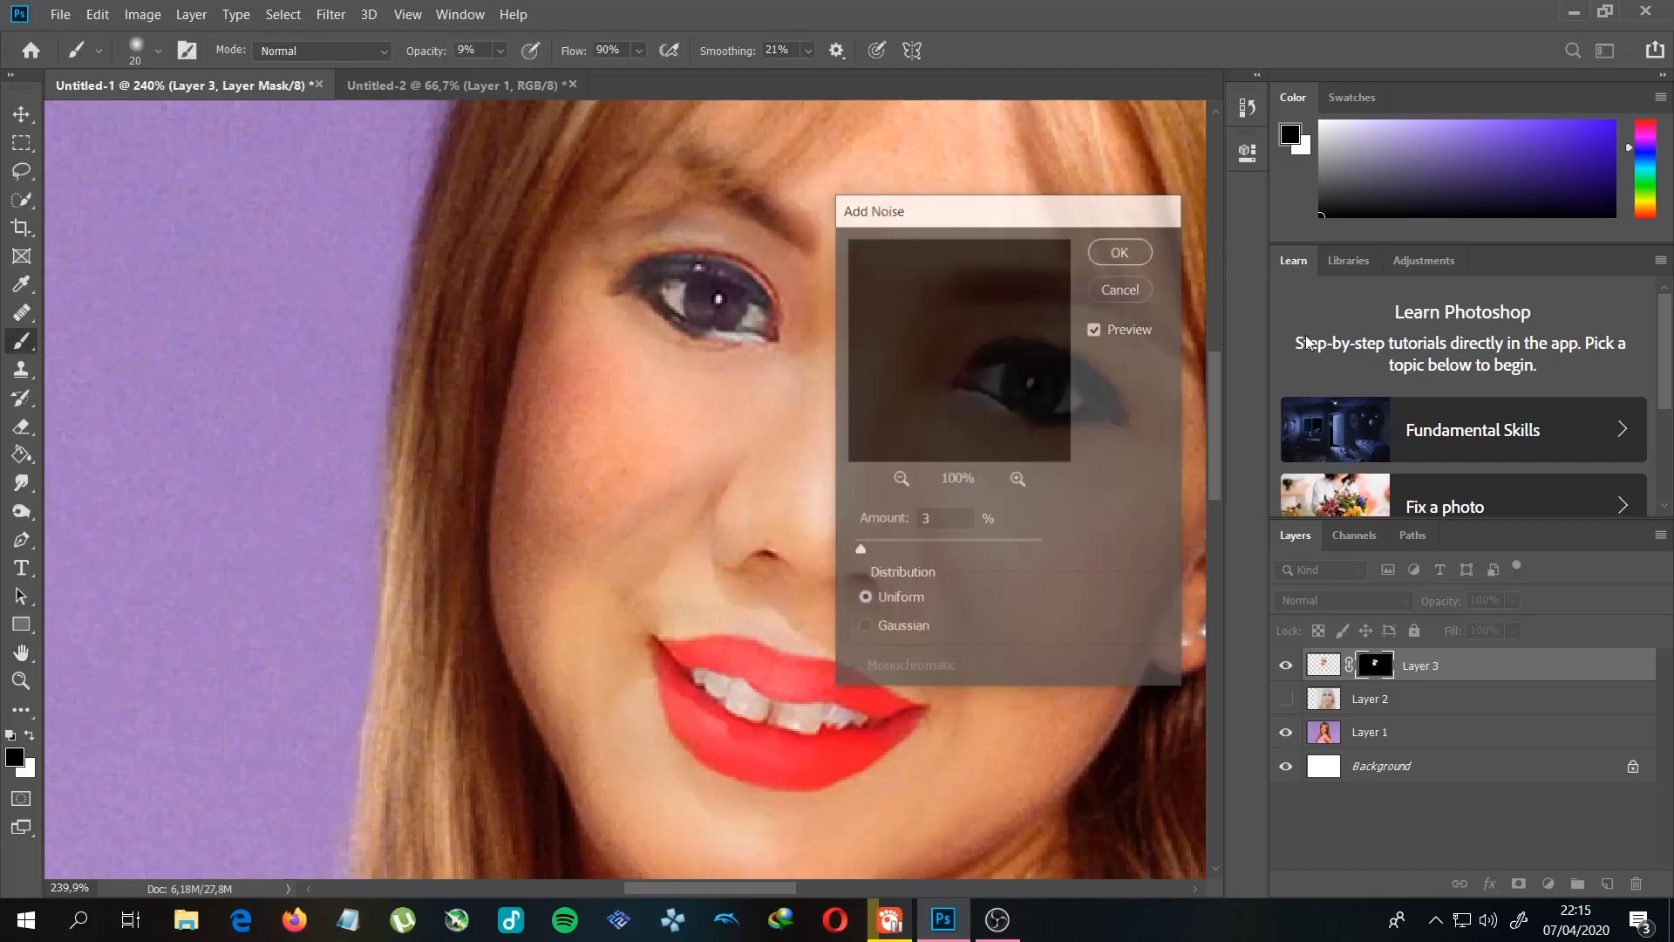
Step: Add 2.5% monochromatic noise with Uniform distribution to Layer 3's face image
left_click(1322, 664)
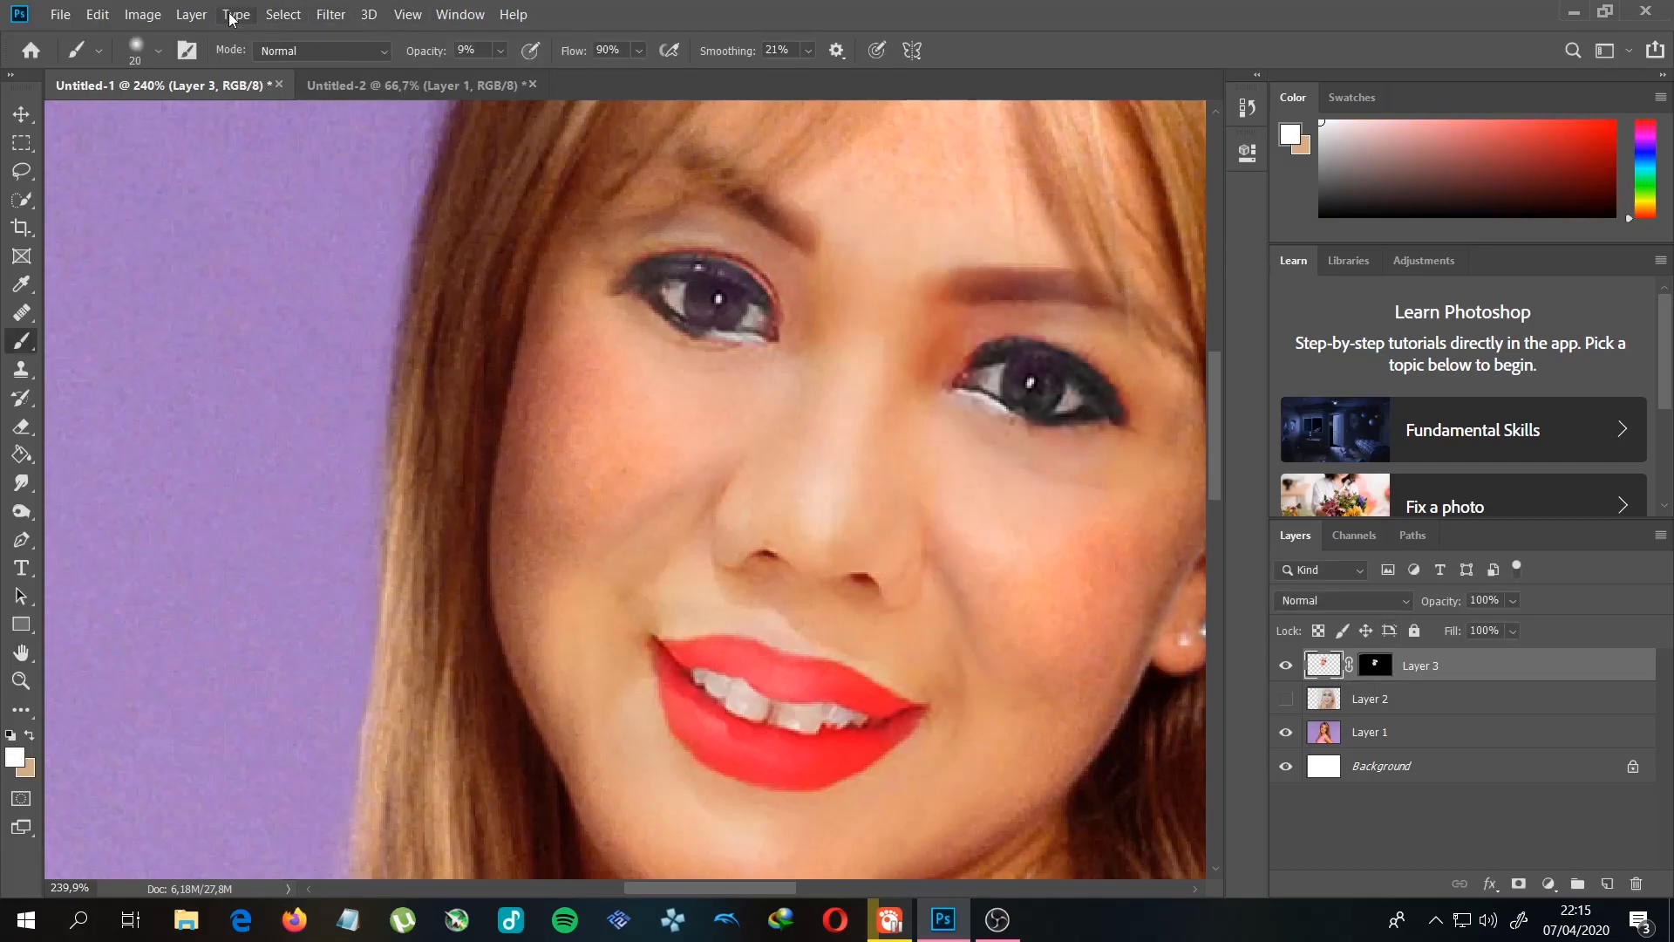
left_click(330, 14)
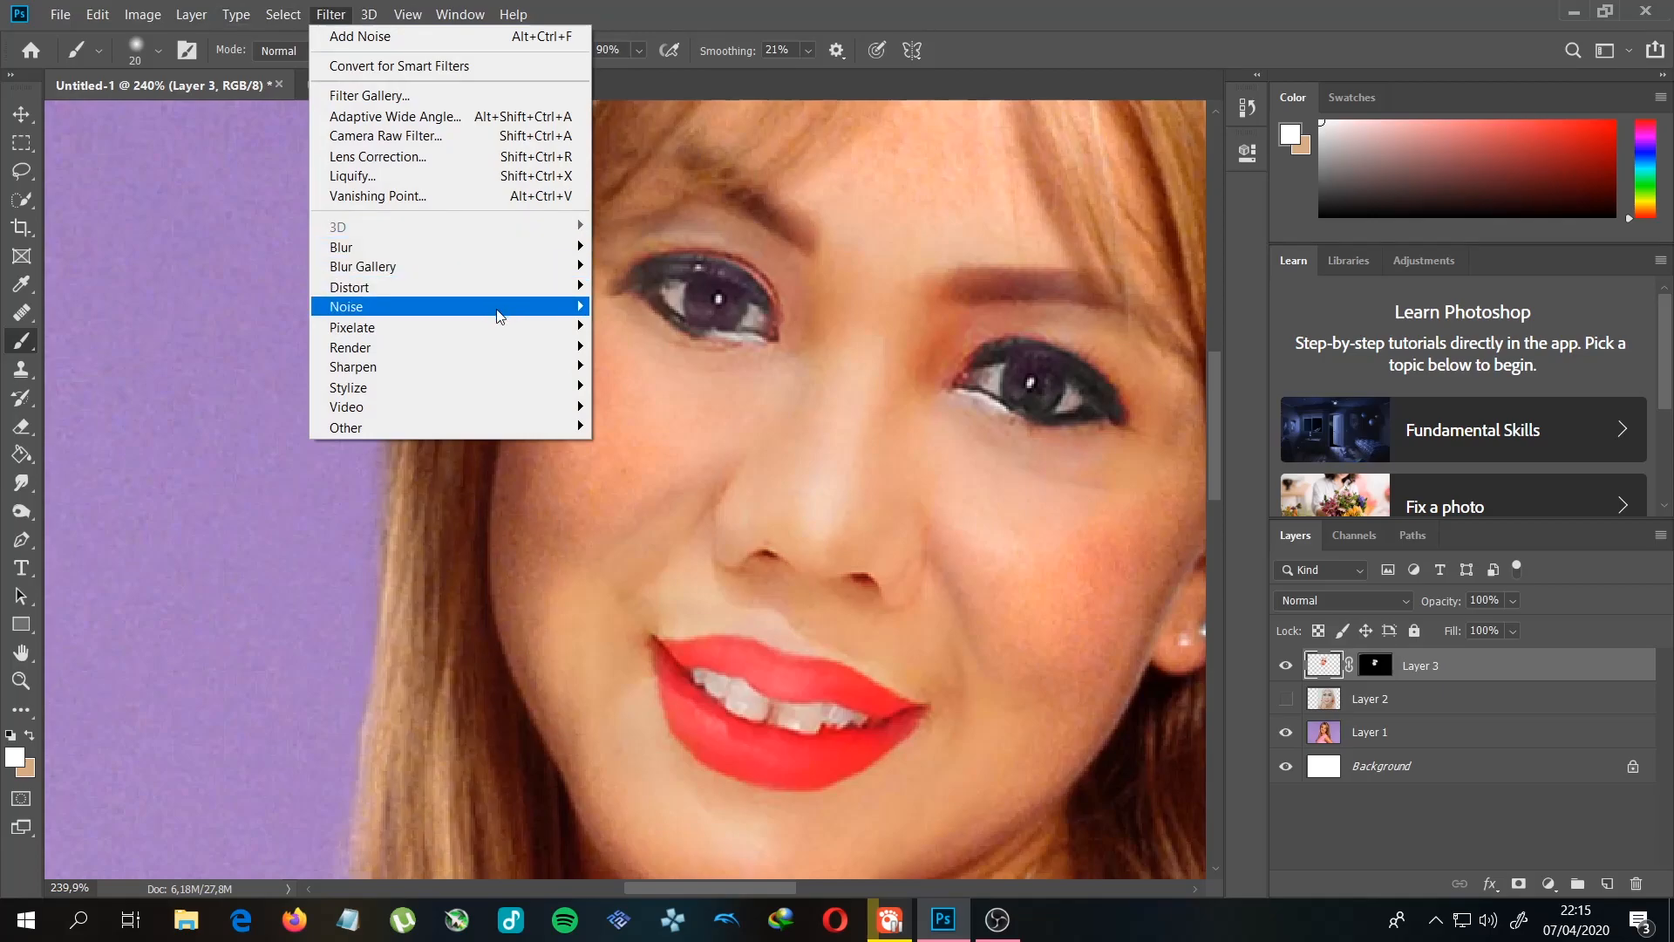
mouse_move(501, 345)
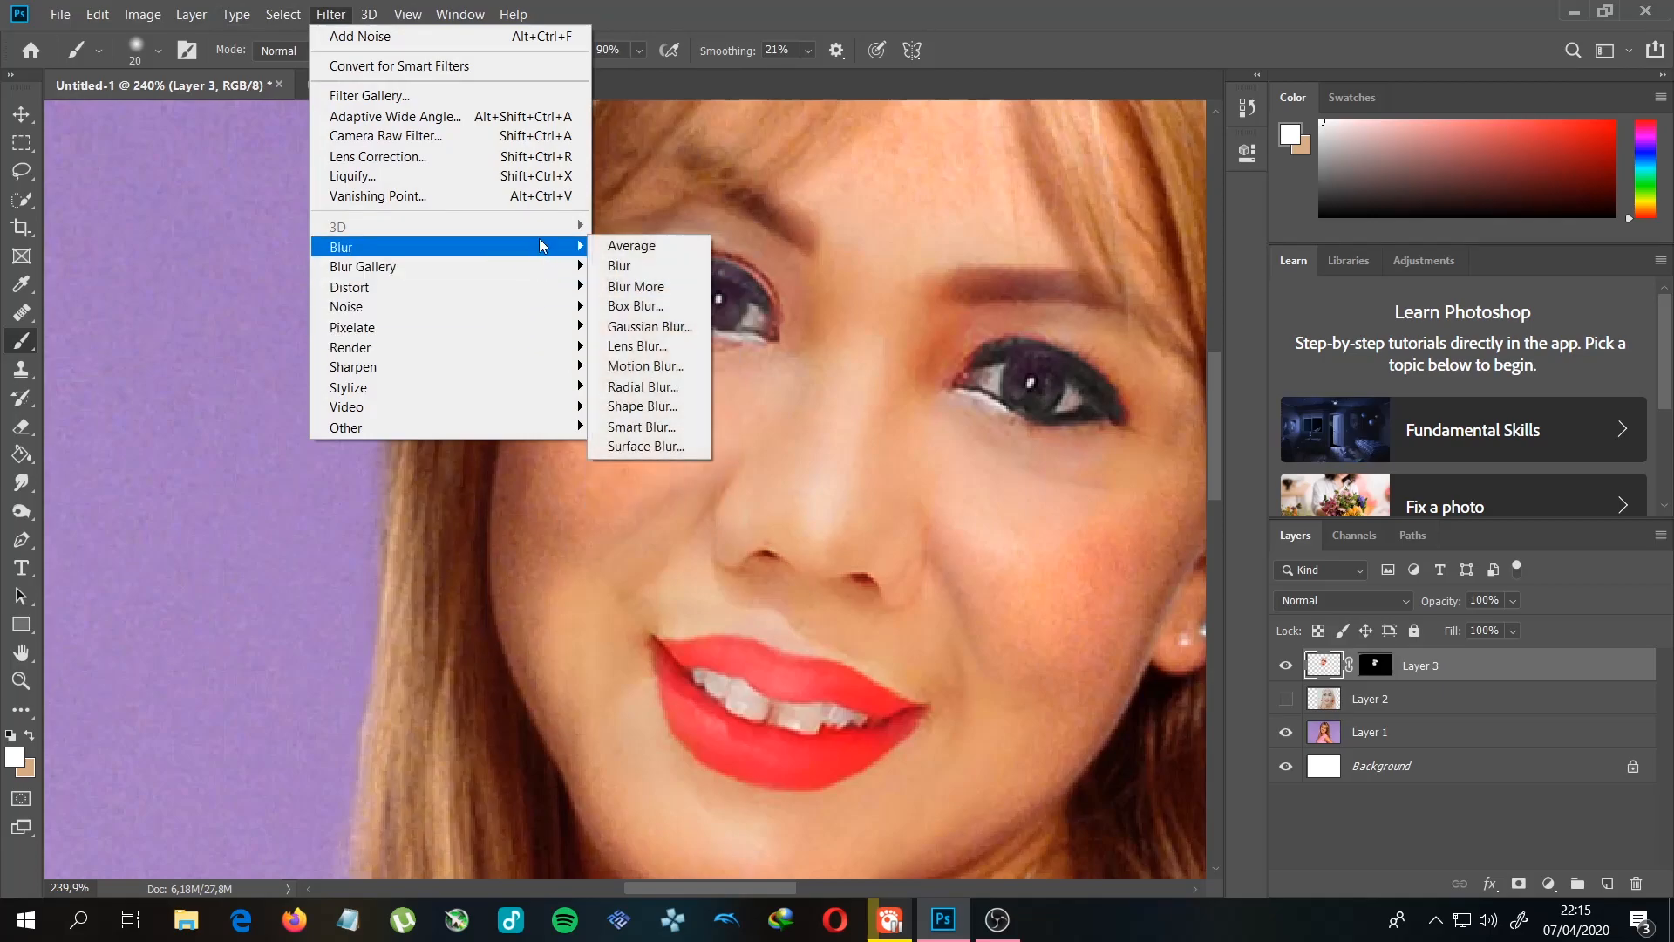
mouse_move(567, 305)
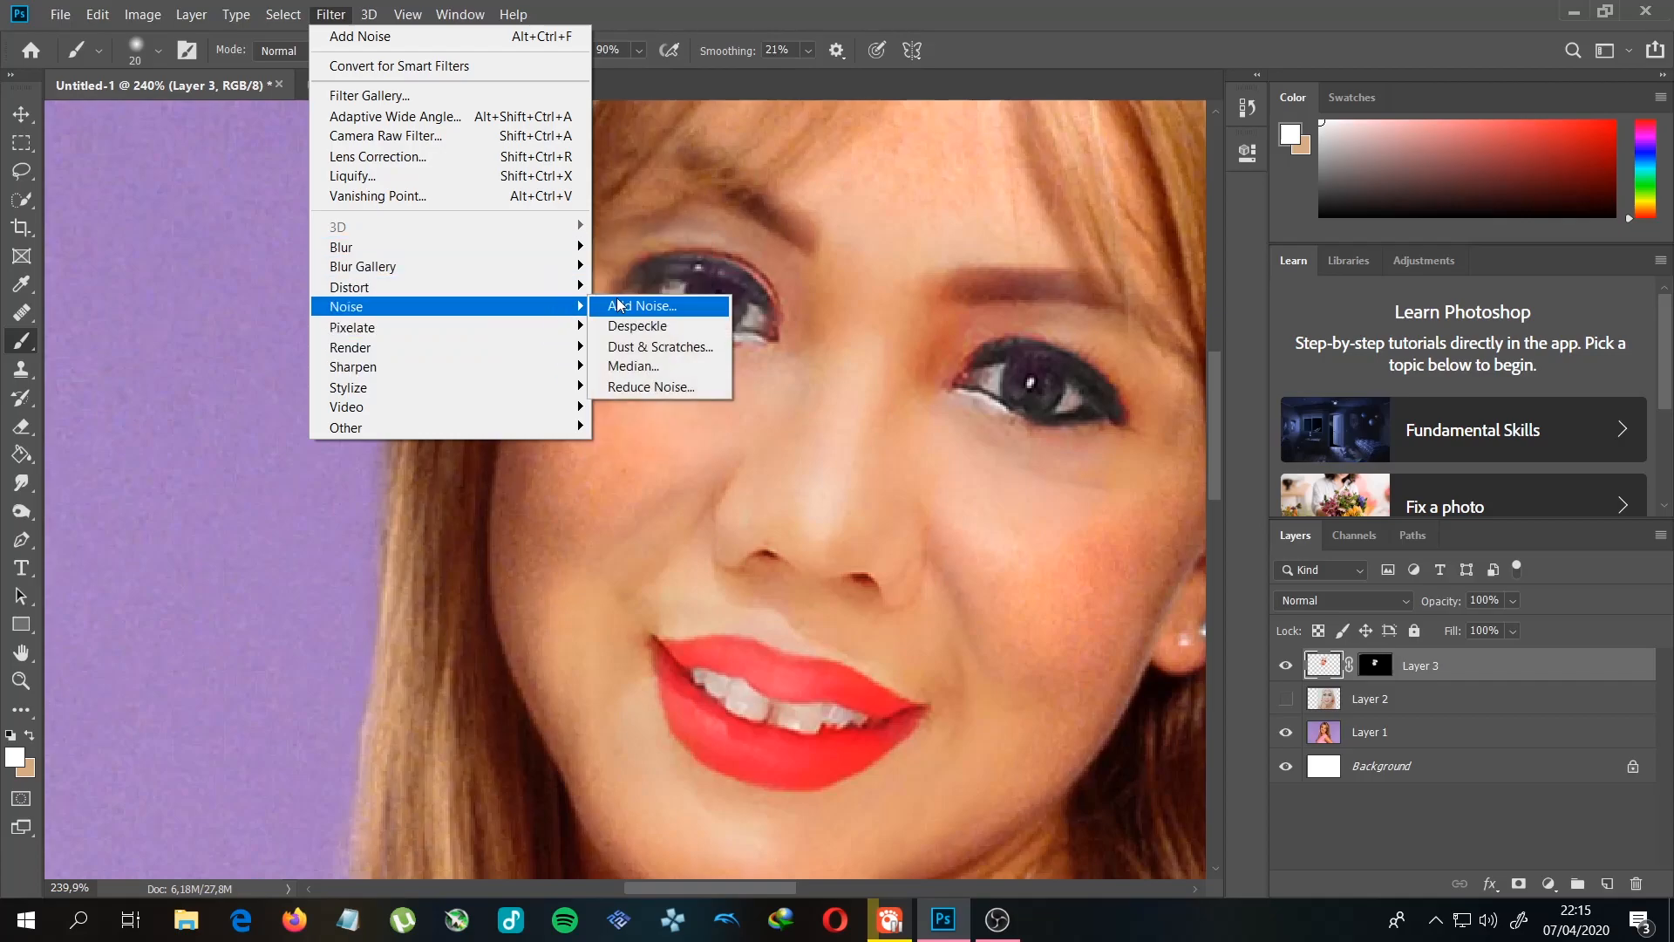
left_click(652, 295)
left_click_drag(898, 546, 835, 546)
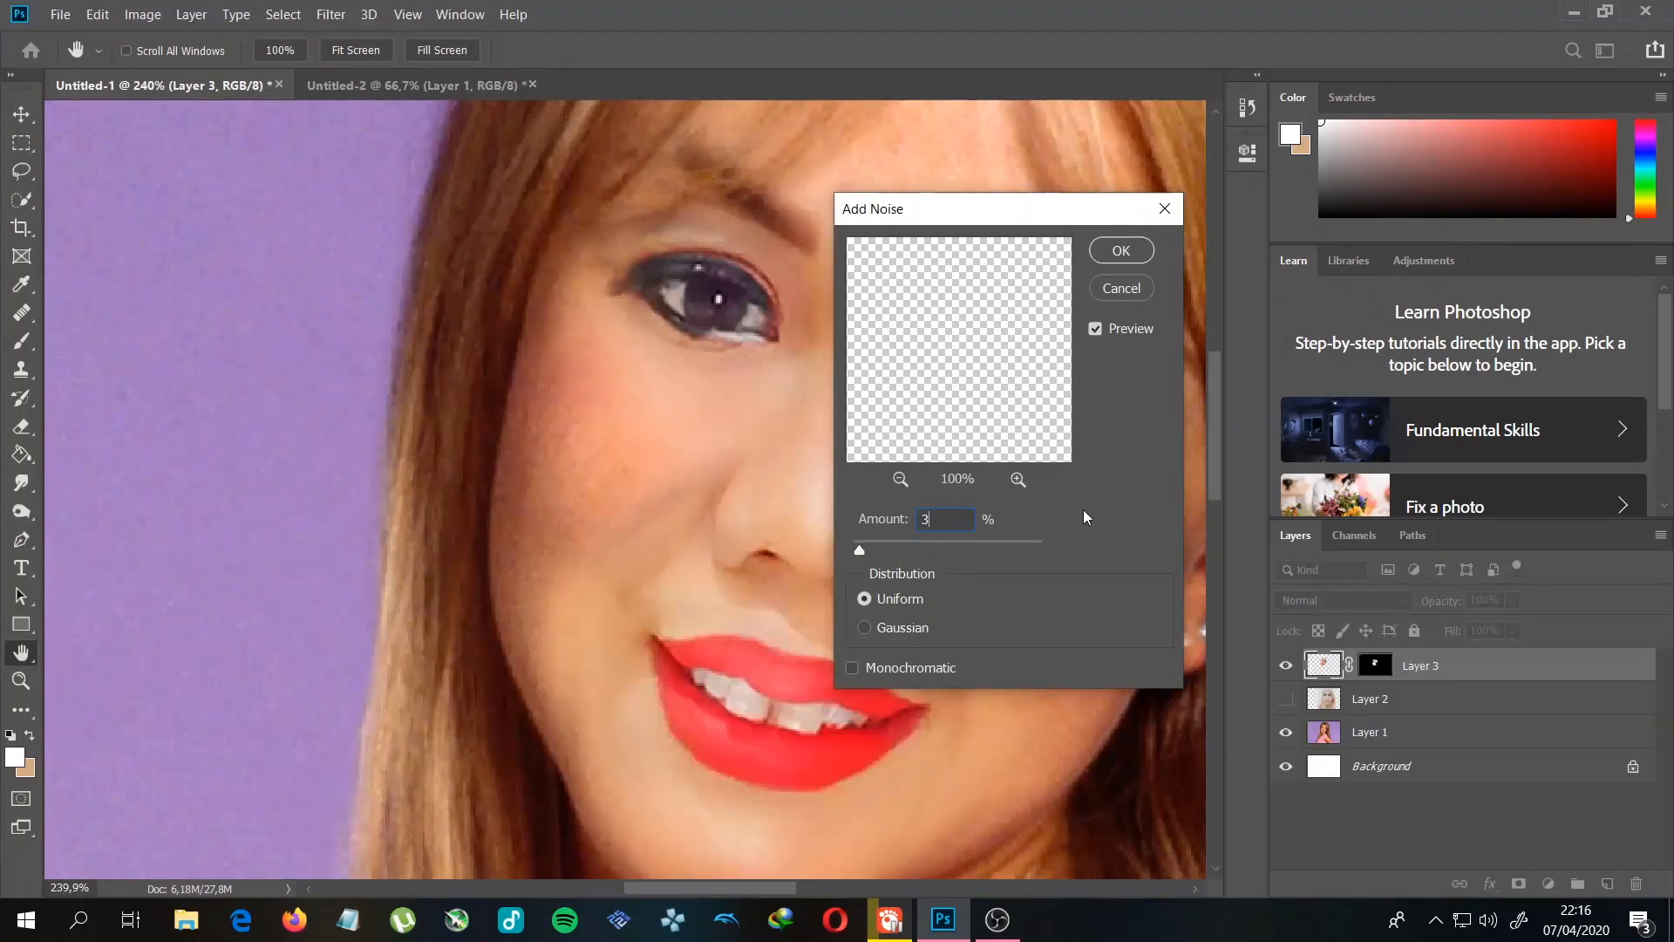
left_click_drag(1060, 211, 1302, 155)
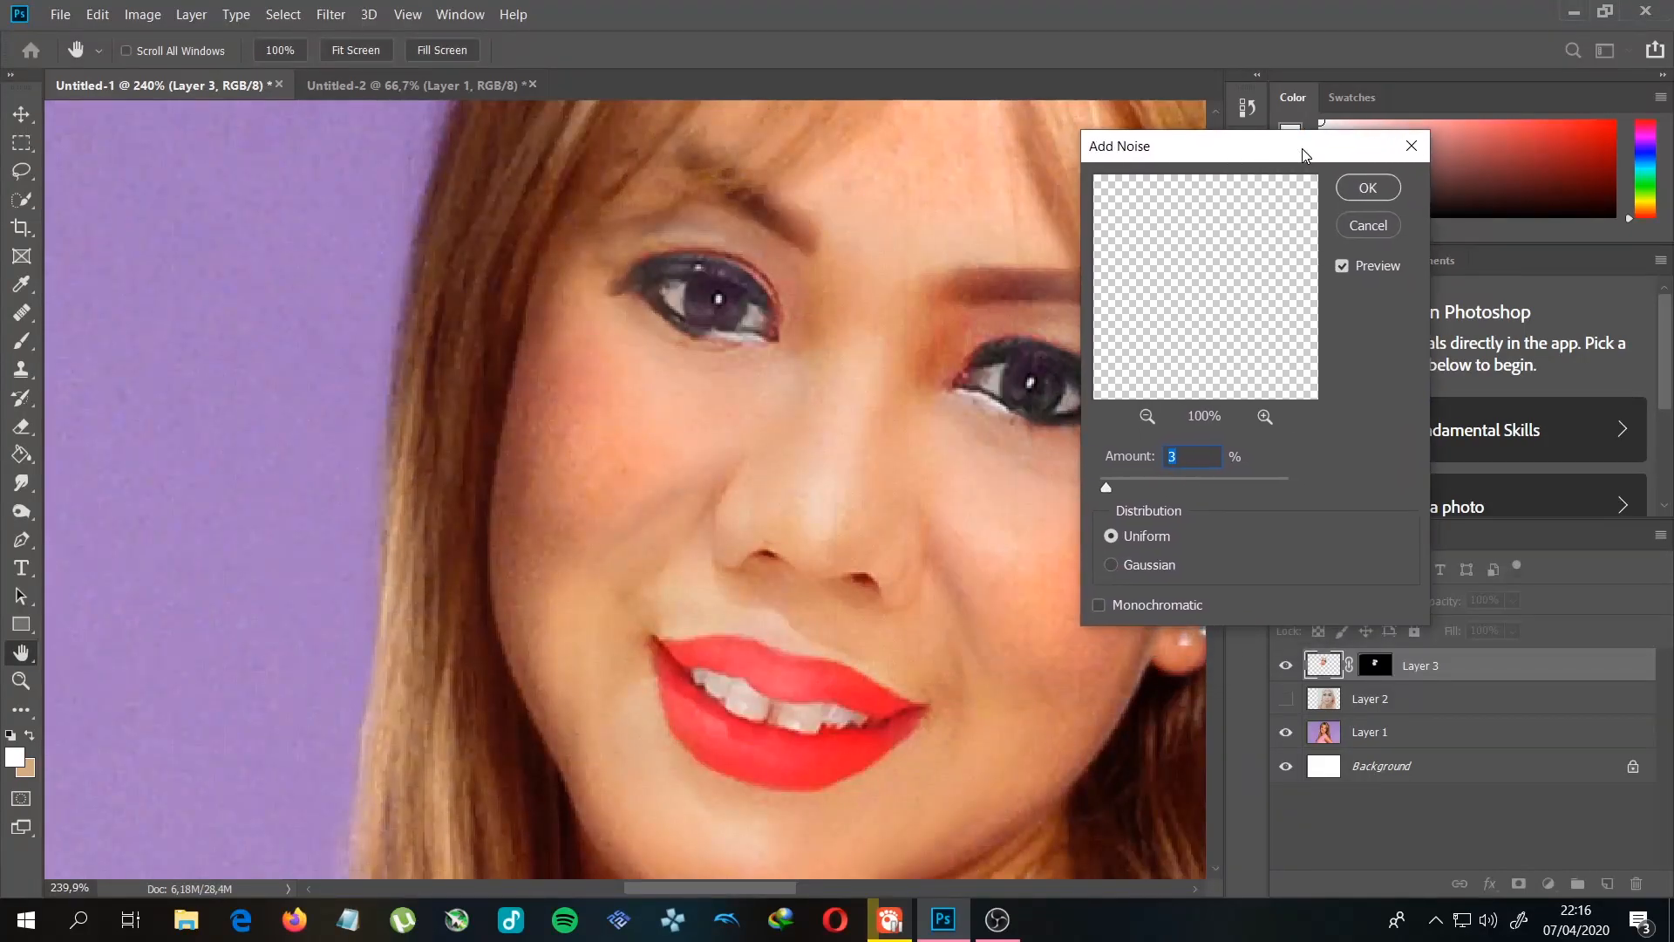
left_click(1114, 537)
left_click(1116, 608)
key("Tab")
type("2")
left_click(1304, 507)
left_click_drag(1208, 163, 1349, 246)
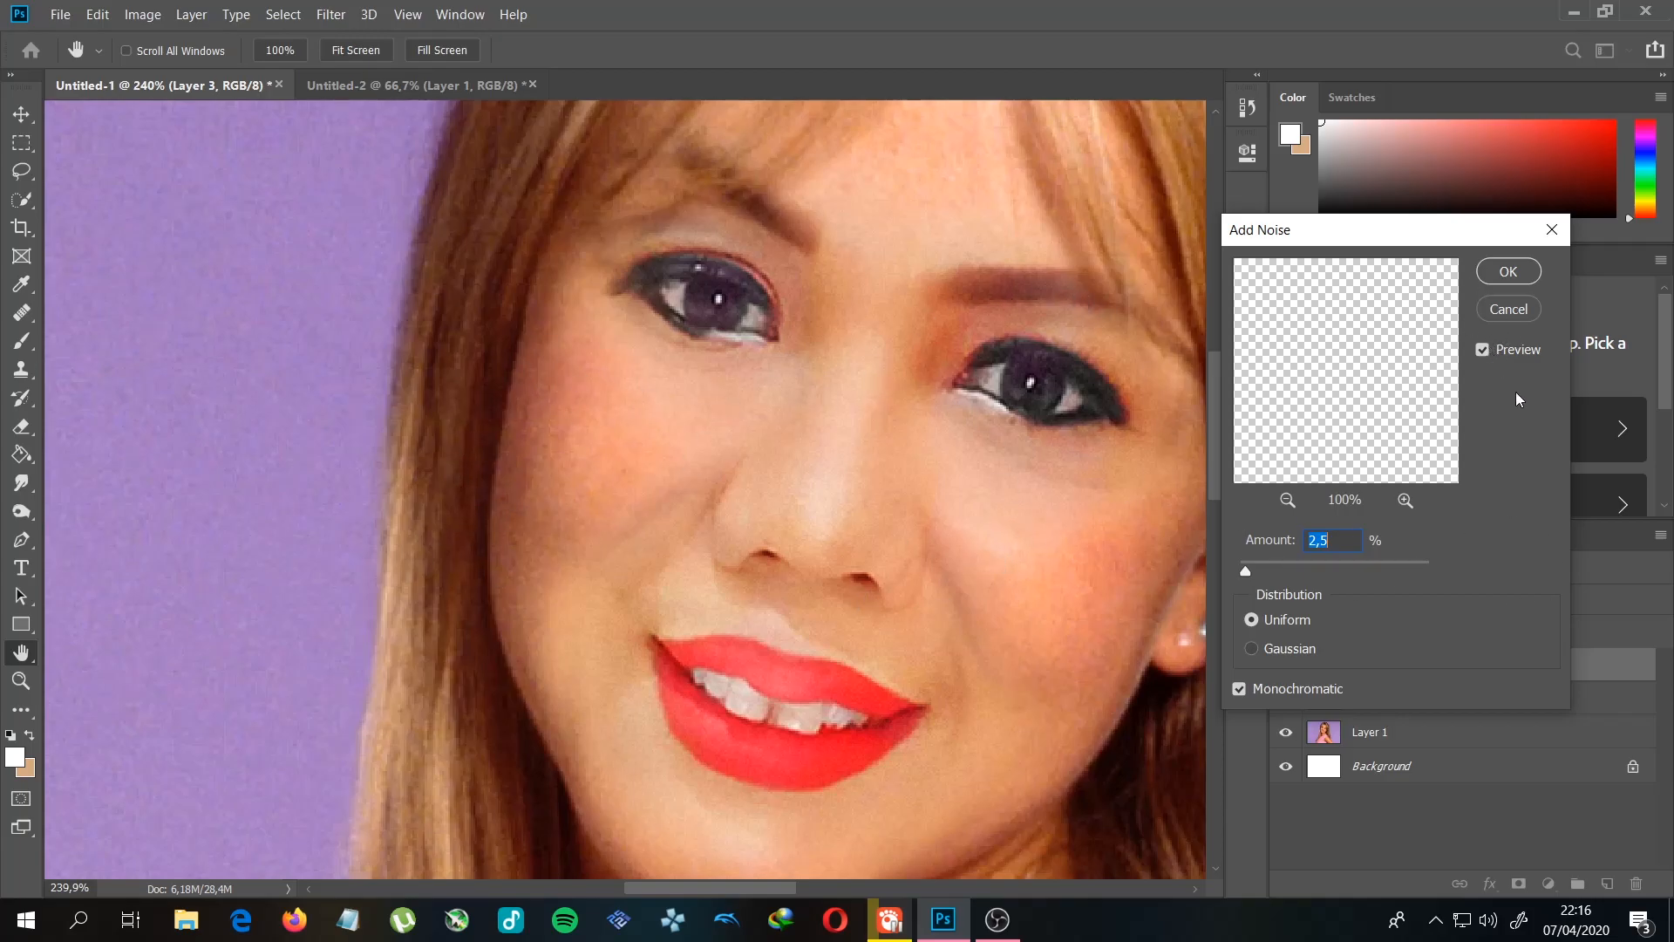
left_click(1511, 272)
Step: Examine the face's noise texture and its blend with the hair, jaw and neck, from the full image and close up
scroll(602, 486, "down", 6)
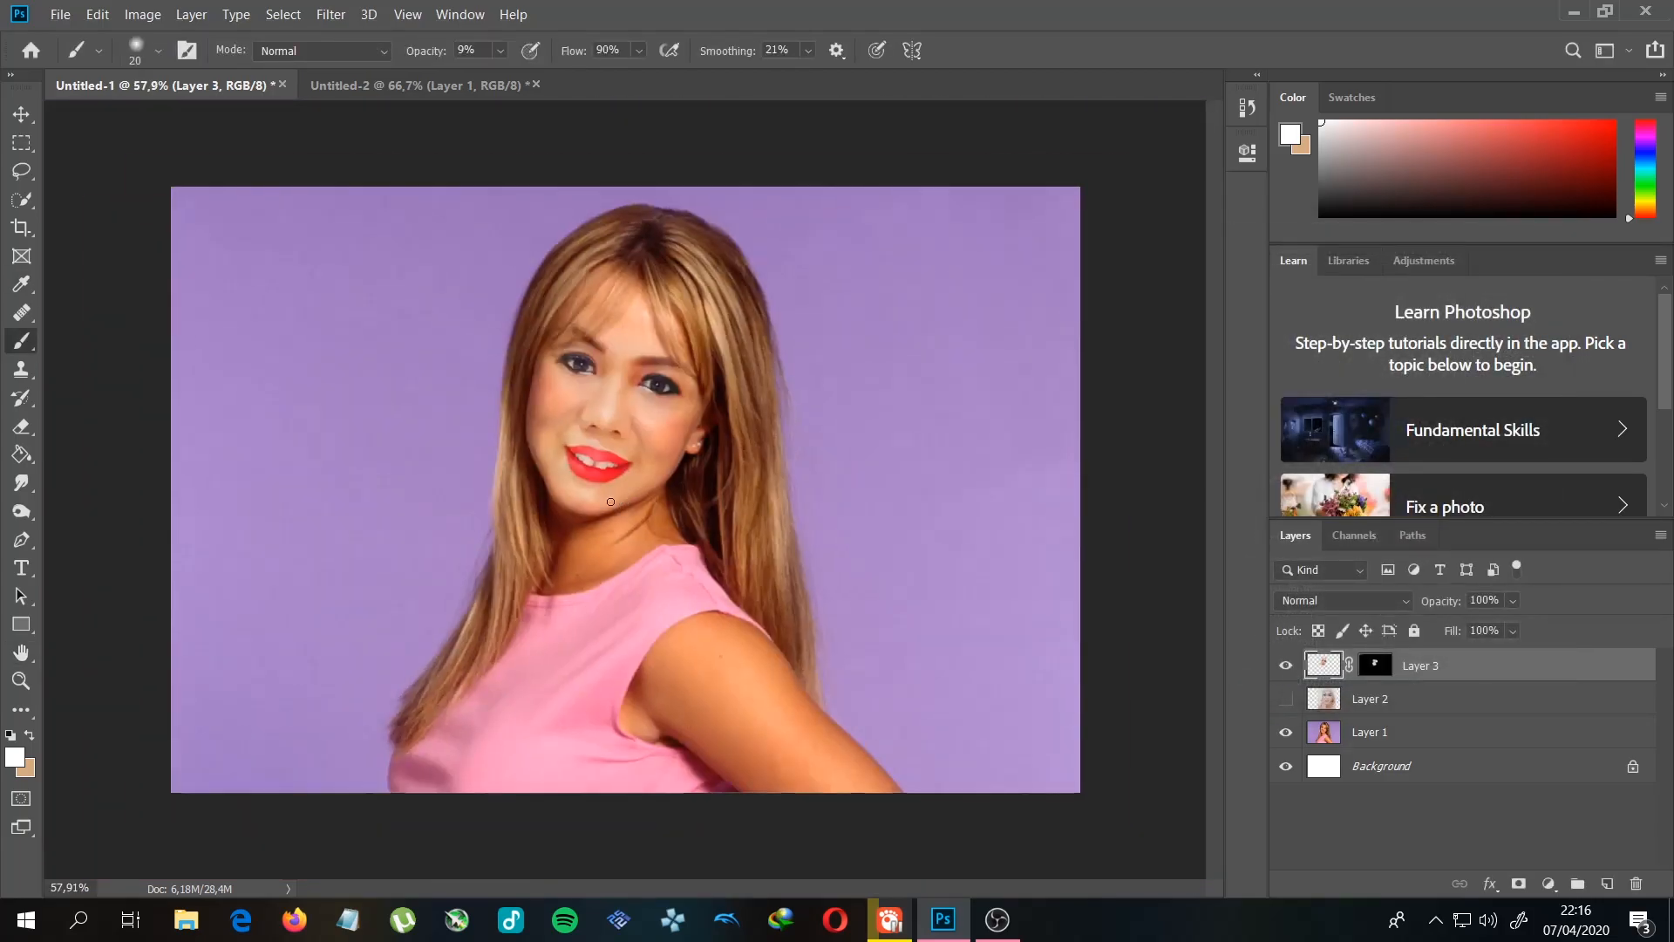
scroll(602, 330, "up", 3)
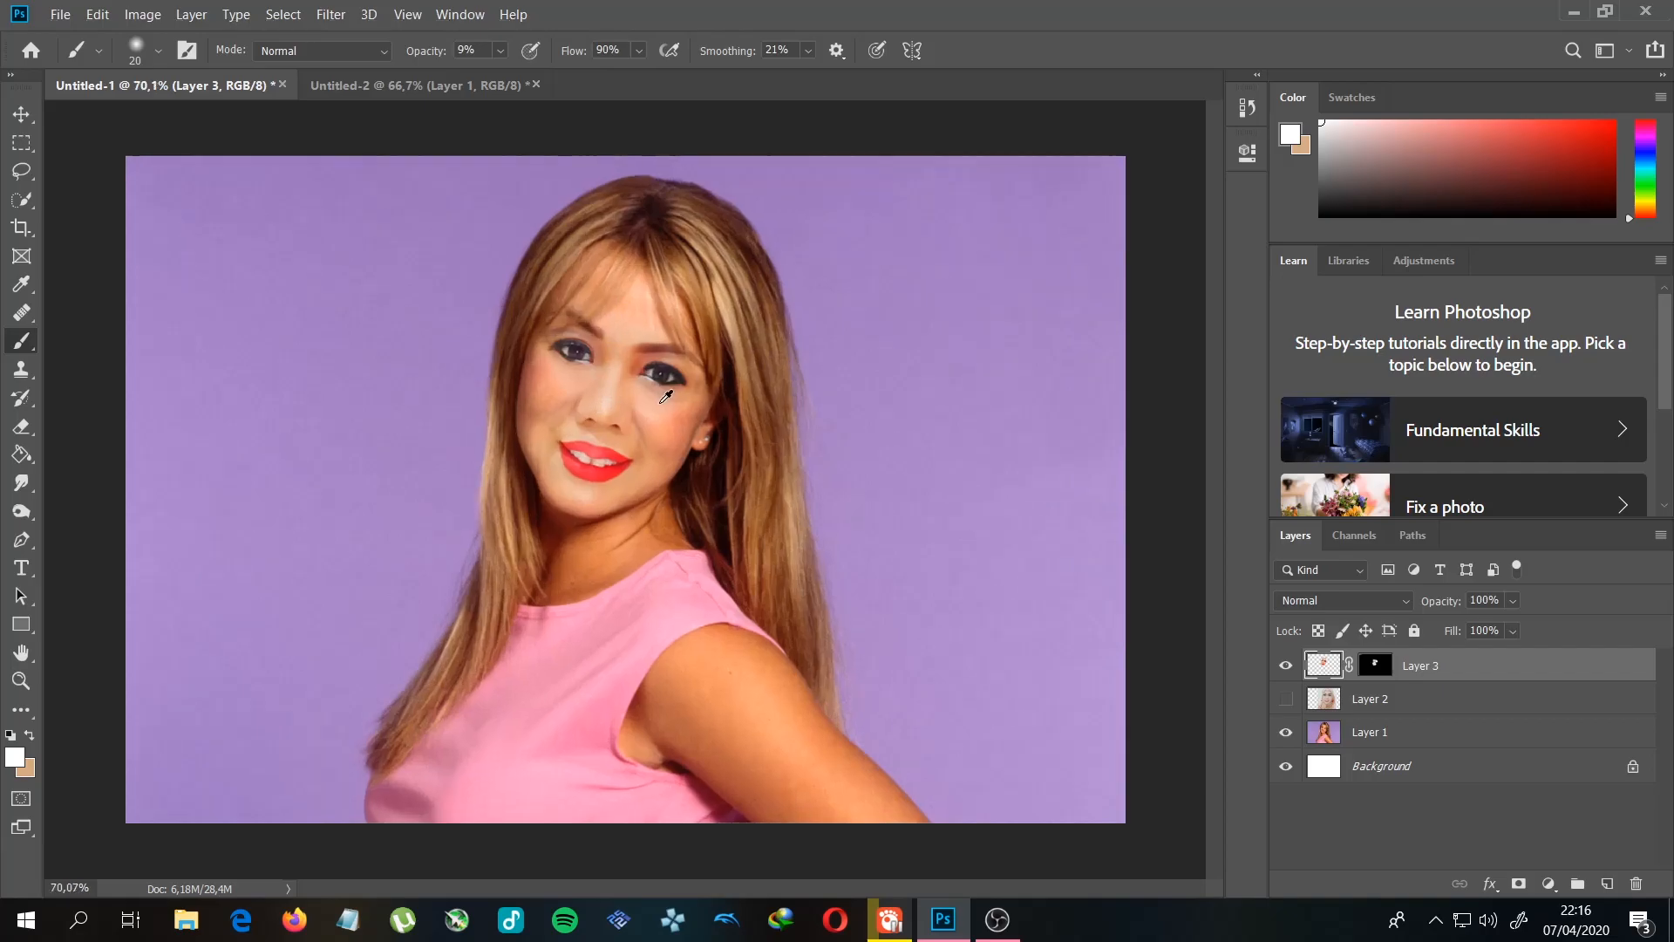
left_click_drag(667, 335, 743, 383)
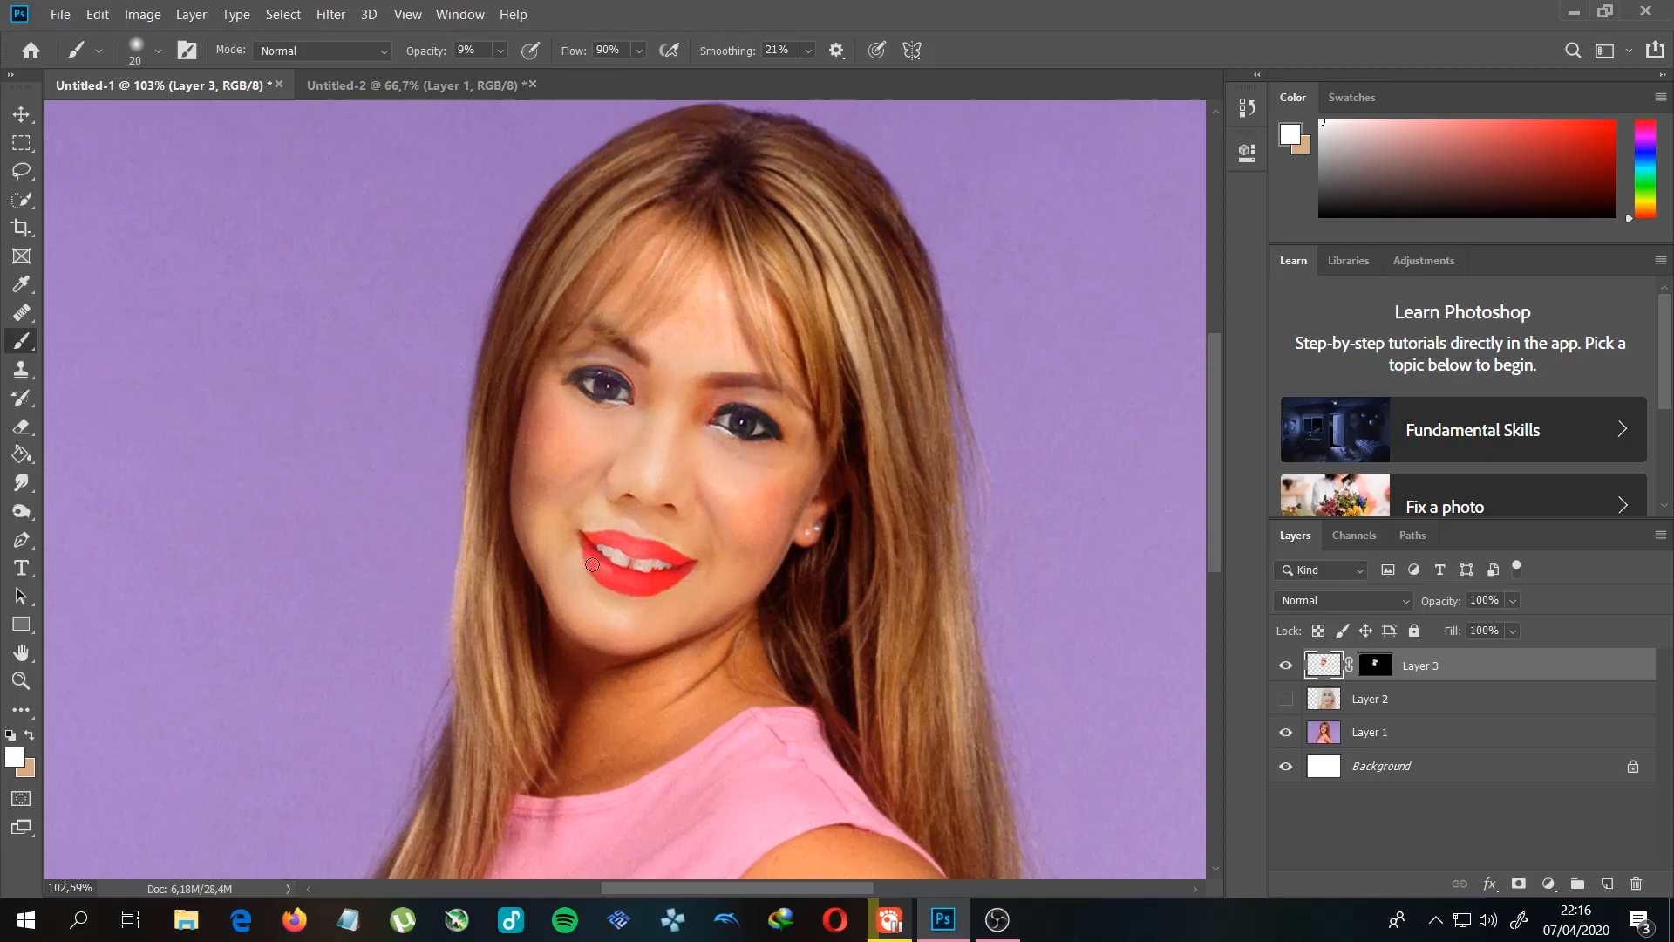
scroll(593, 562, "up", 5)
left_click(1376, 667)
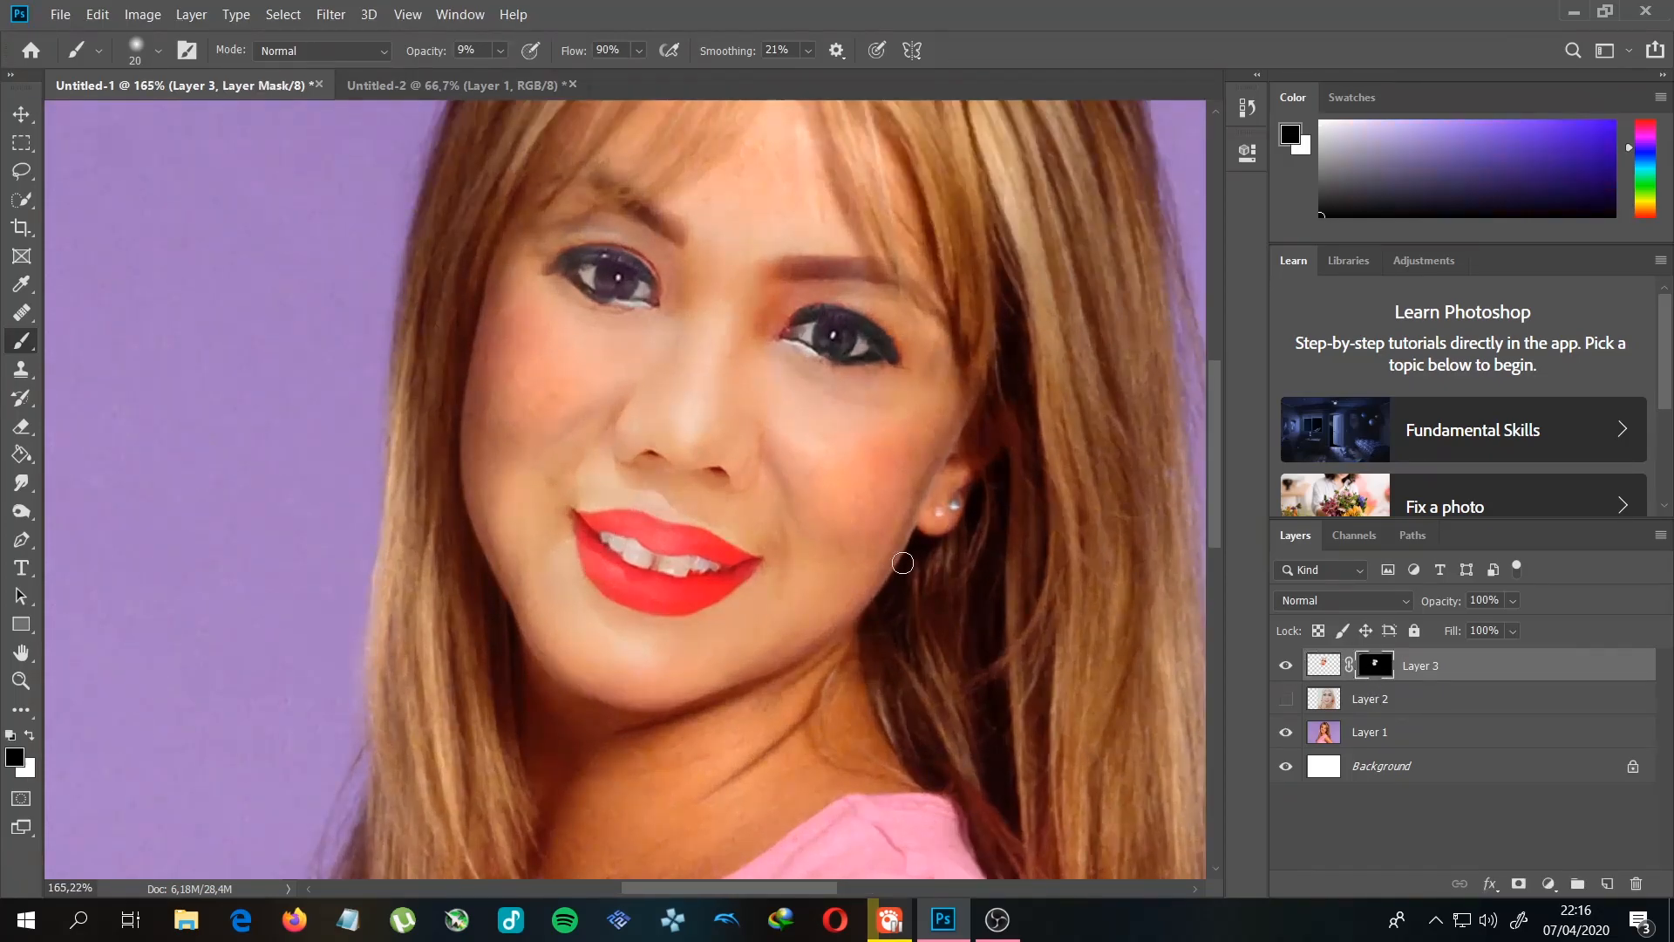
scroll(908, 584, "left", 2)
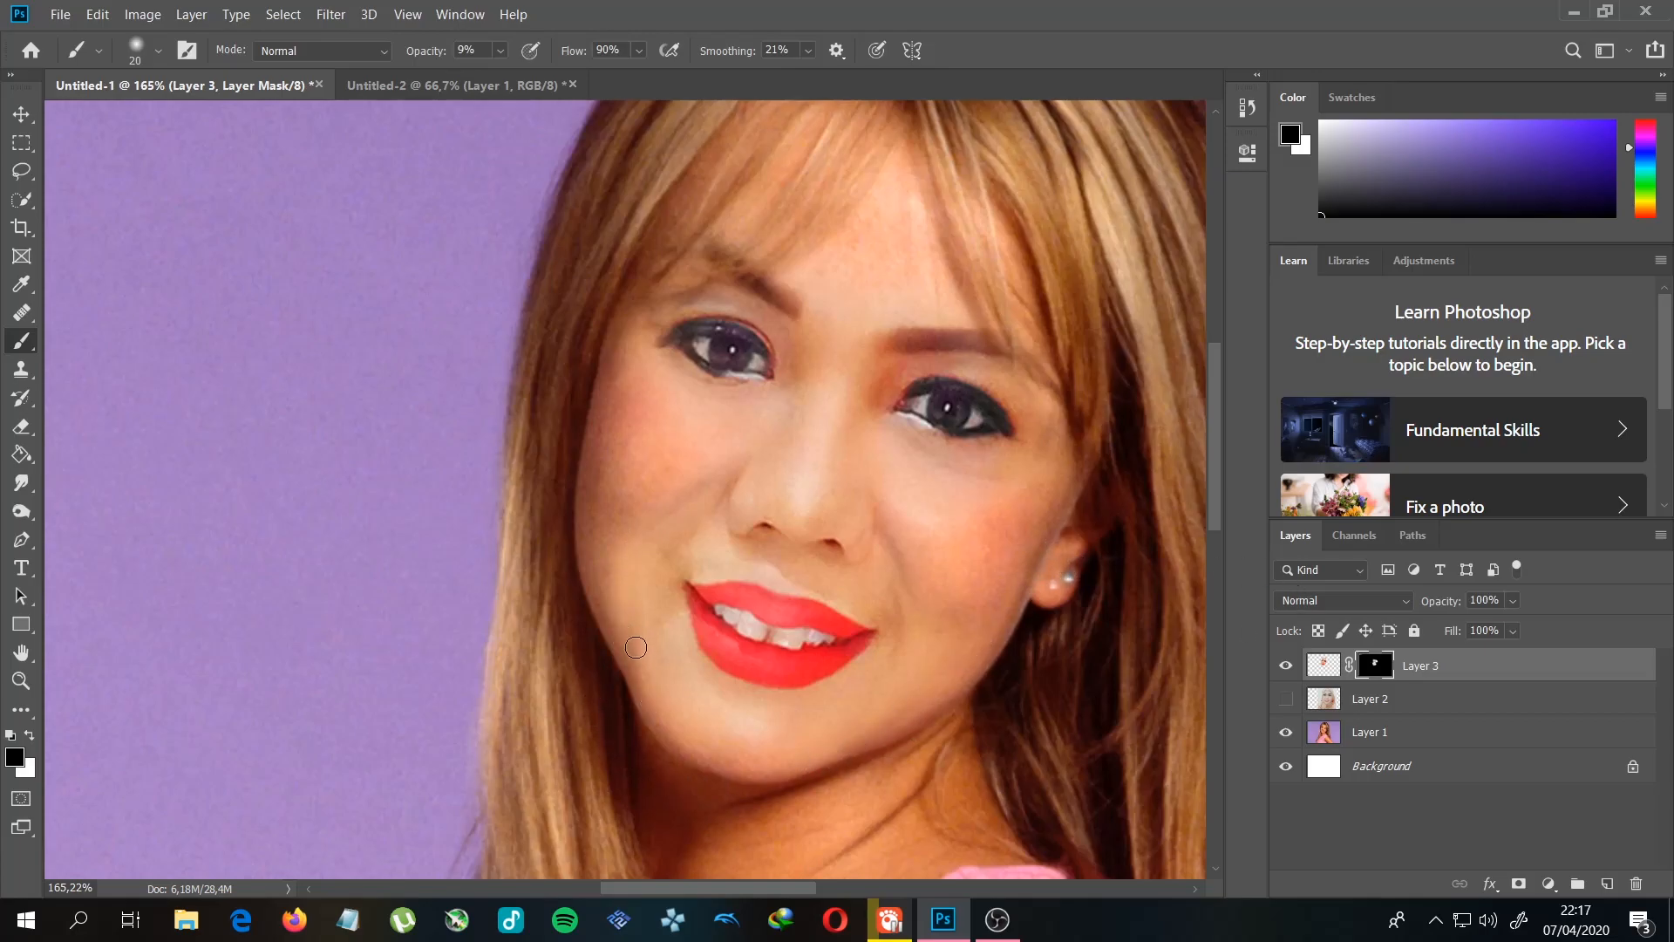
left_click_drag(975, 553, 922, 647)
scroll(860, 500, "down", 2)
scroll(860, 500, "up", 3)
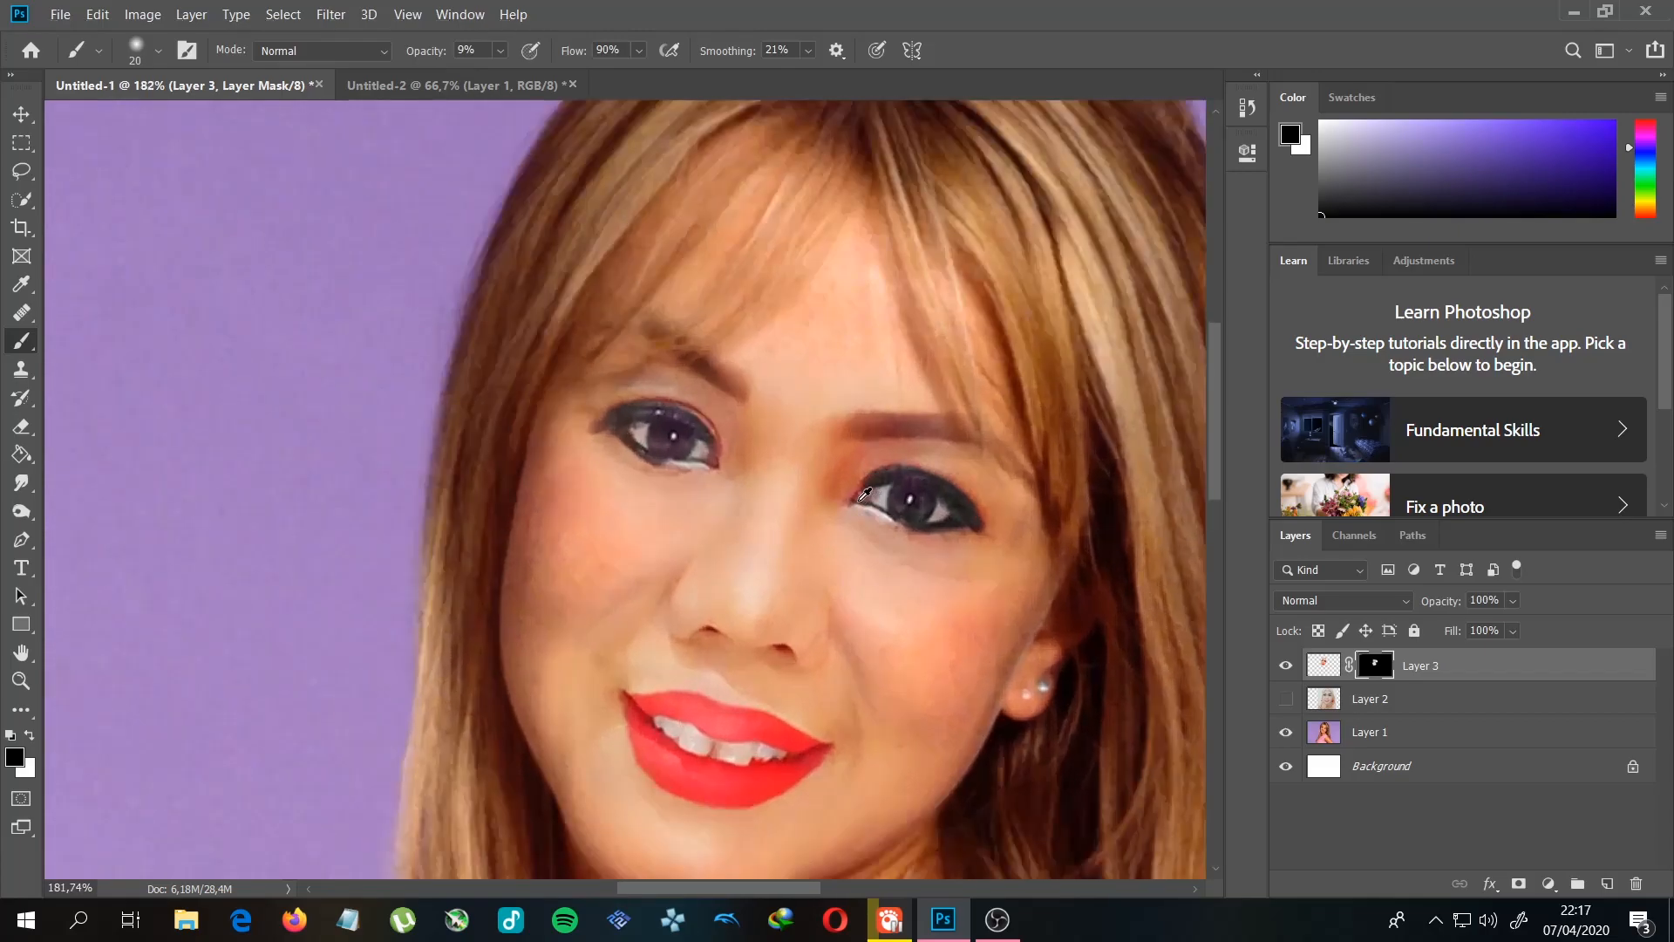
mouse_move(813, 513)
left_mouse_down()
mouse_move(810, 427)
mouse_move(775, 403)
left_mouse_up()
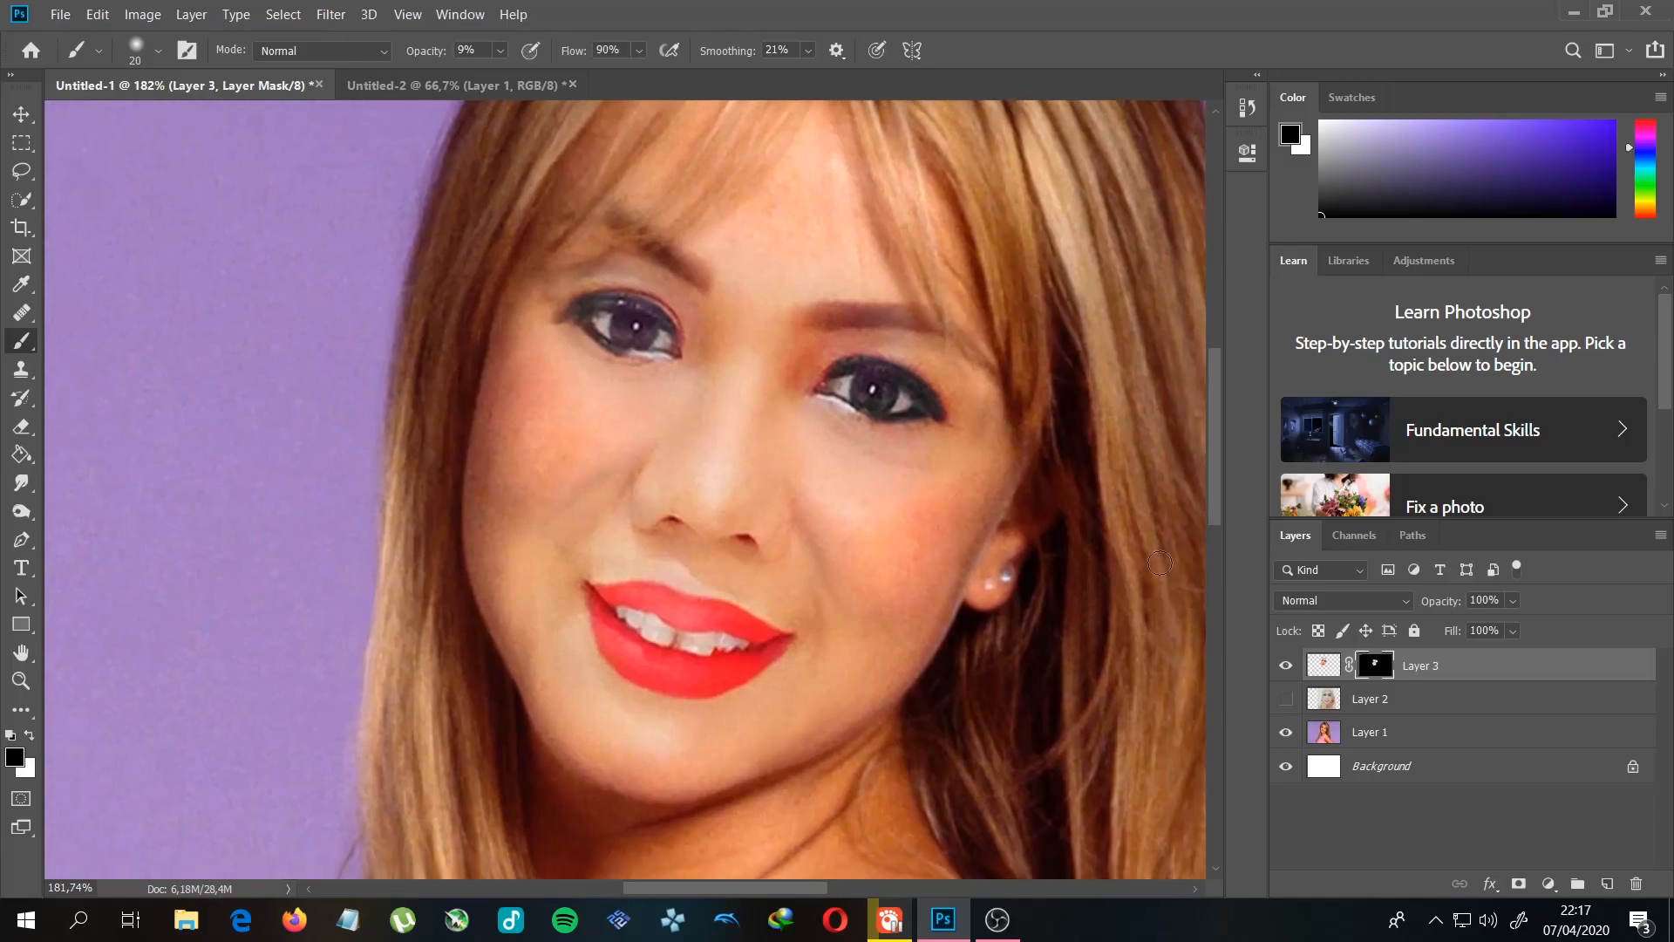
Step: Apply Selective Color to Layer 3's face image, setting the Reds to Cyan -50%, Magenta +19%, Yellow +13% and Black -9% with the Relative method
left_click(1324, 666)
left_click(157, 16)
mouse_move(199, 70)
left_click(443, 384)
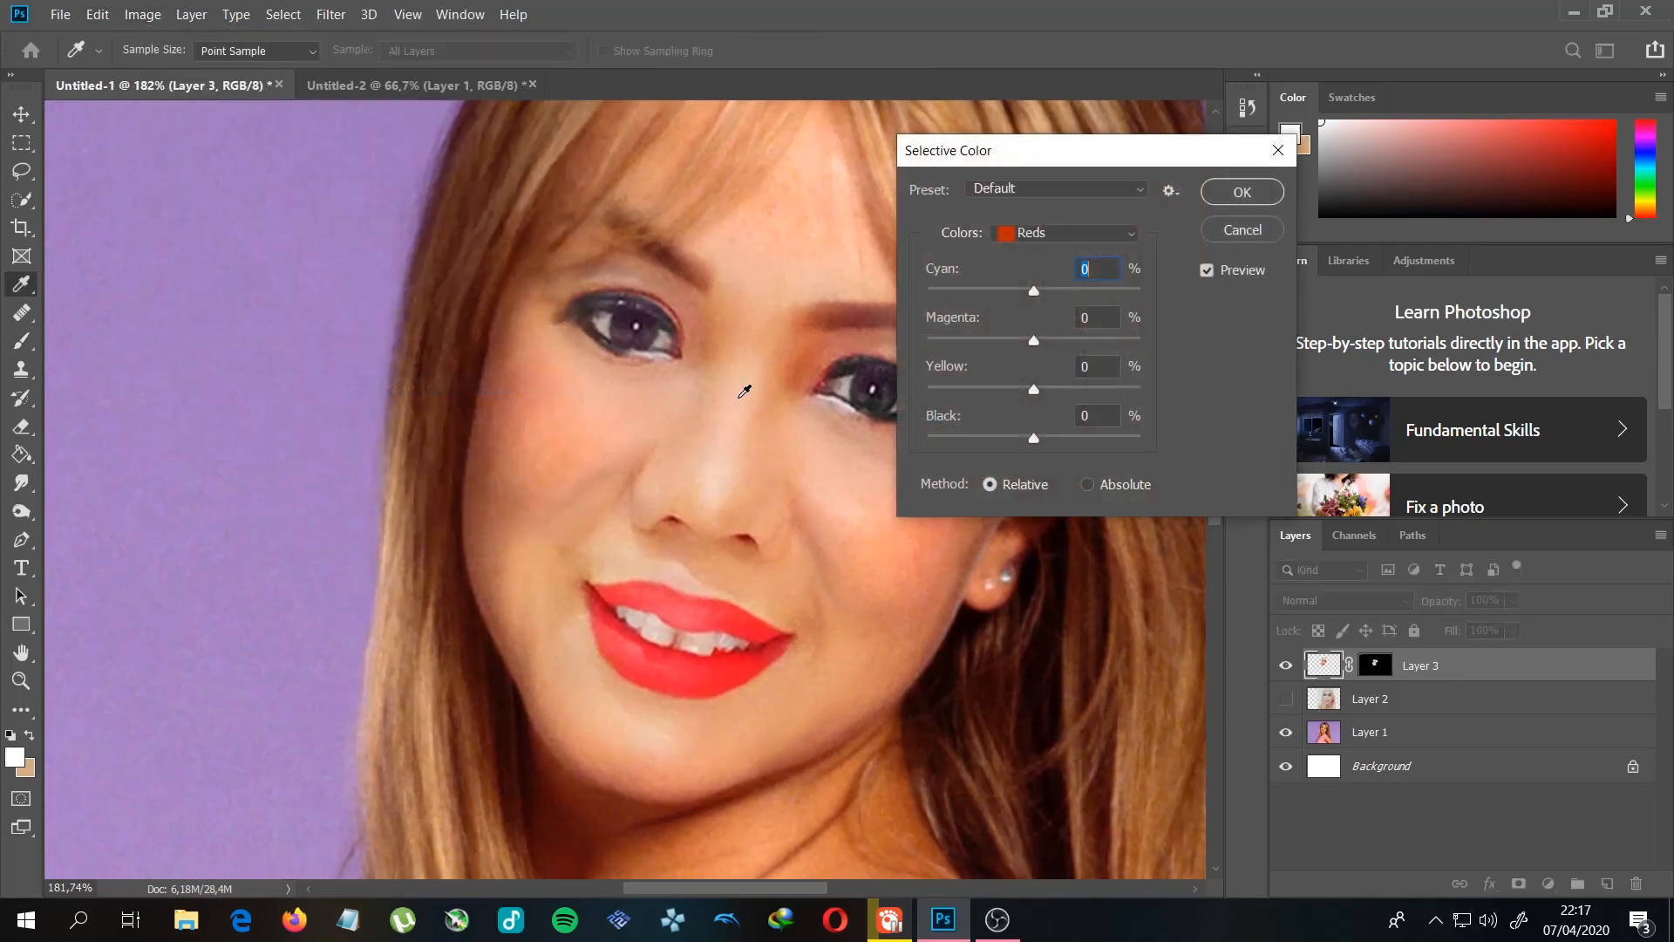
left_click_drag(1037, 294, 1038, 442)
left_click_drag(1035, 159, 1305, 166)
left_click_drag(1308, 444, 1294, 447)
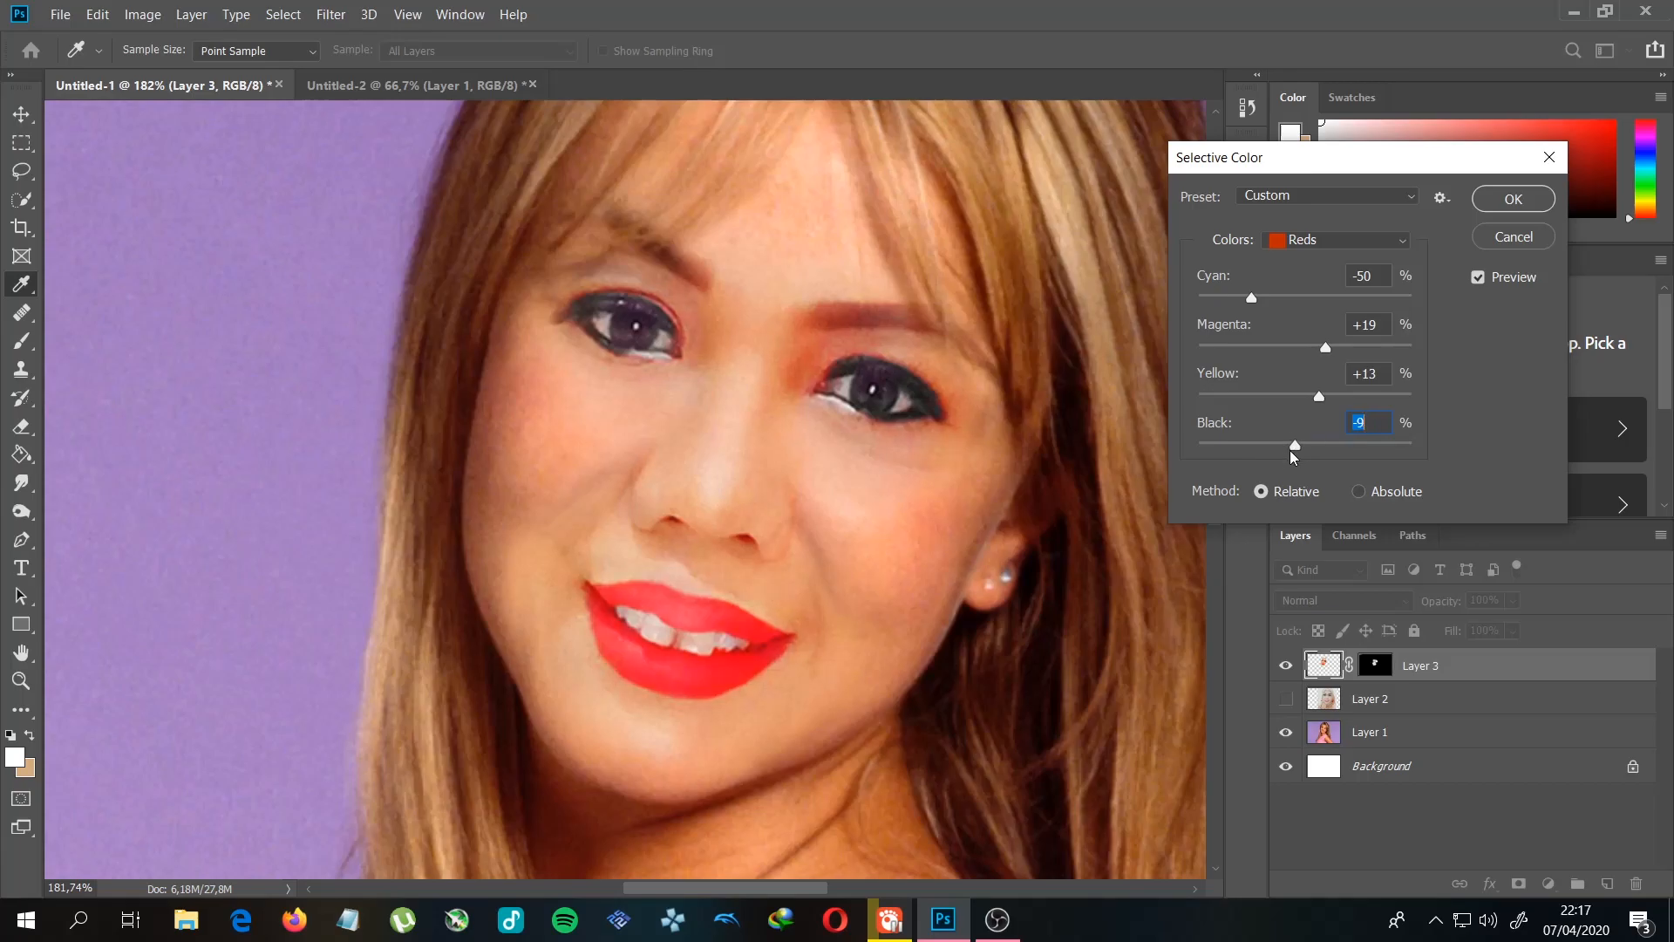
left_click(1514, 199)
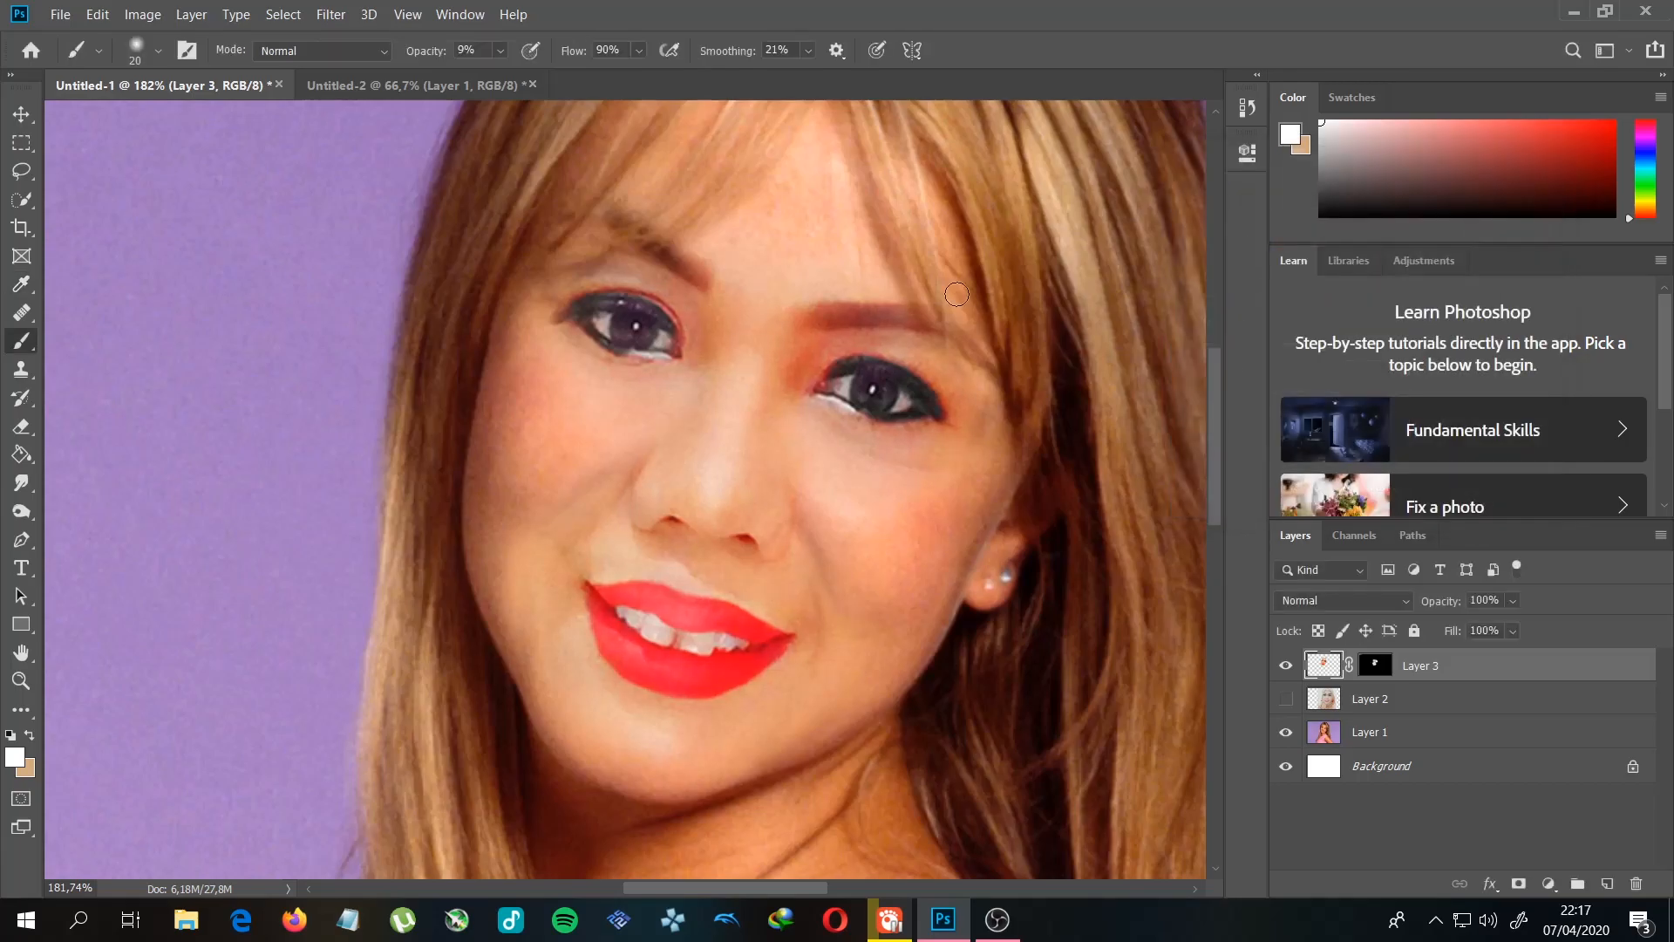
Step: Rotate Layer 3's face very slightly counterclockwise with its transform controls and apply the transform
scroll(981, 294, "down", 4)
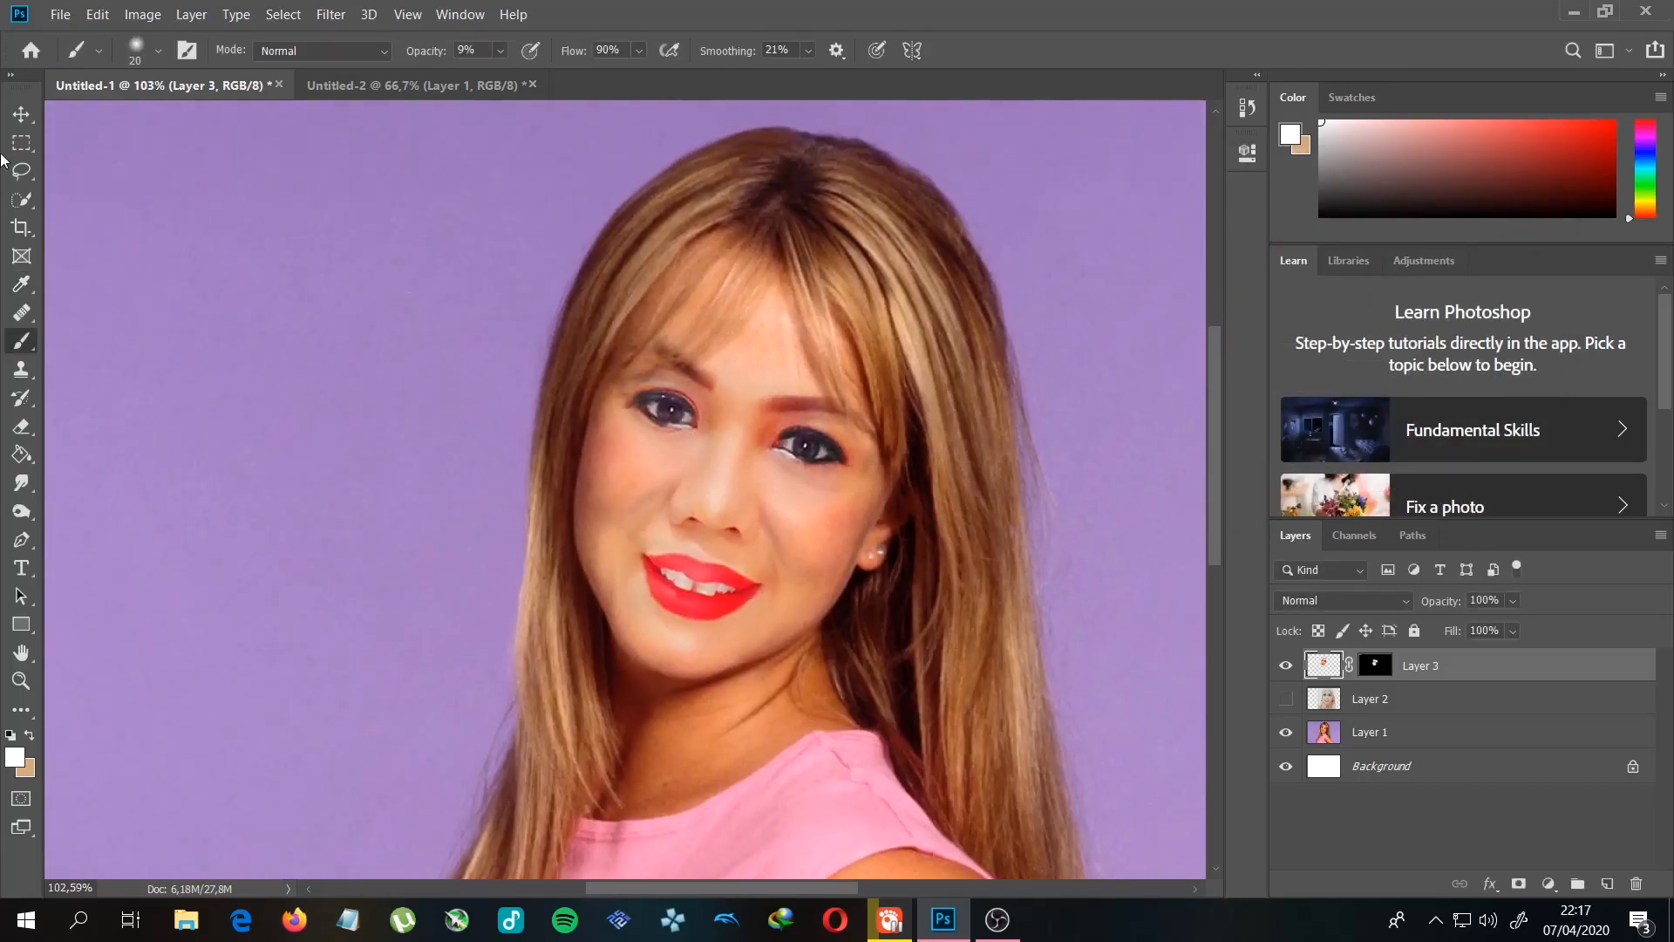
left_click(21, 115)
scroll(974, 460, "up", 1)
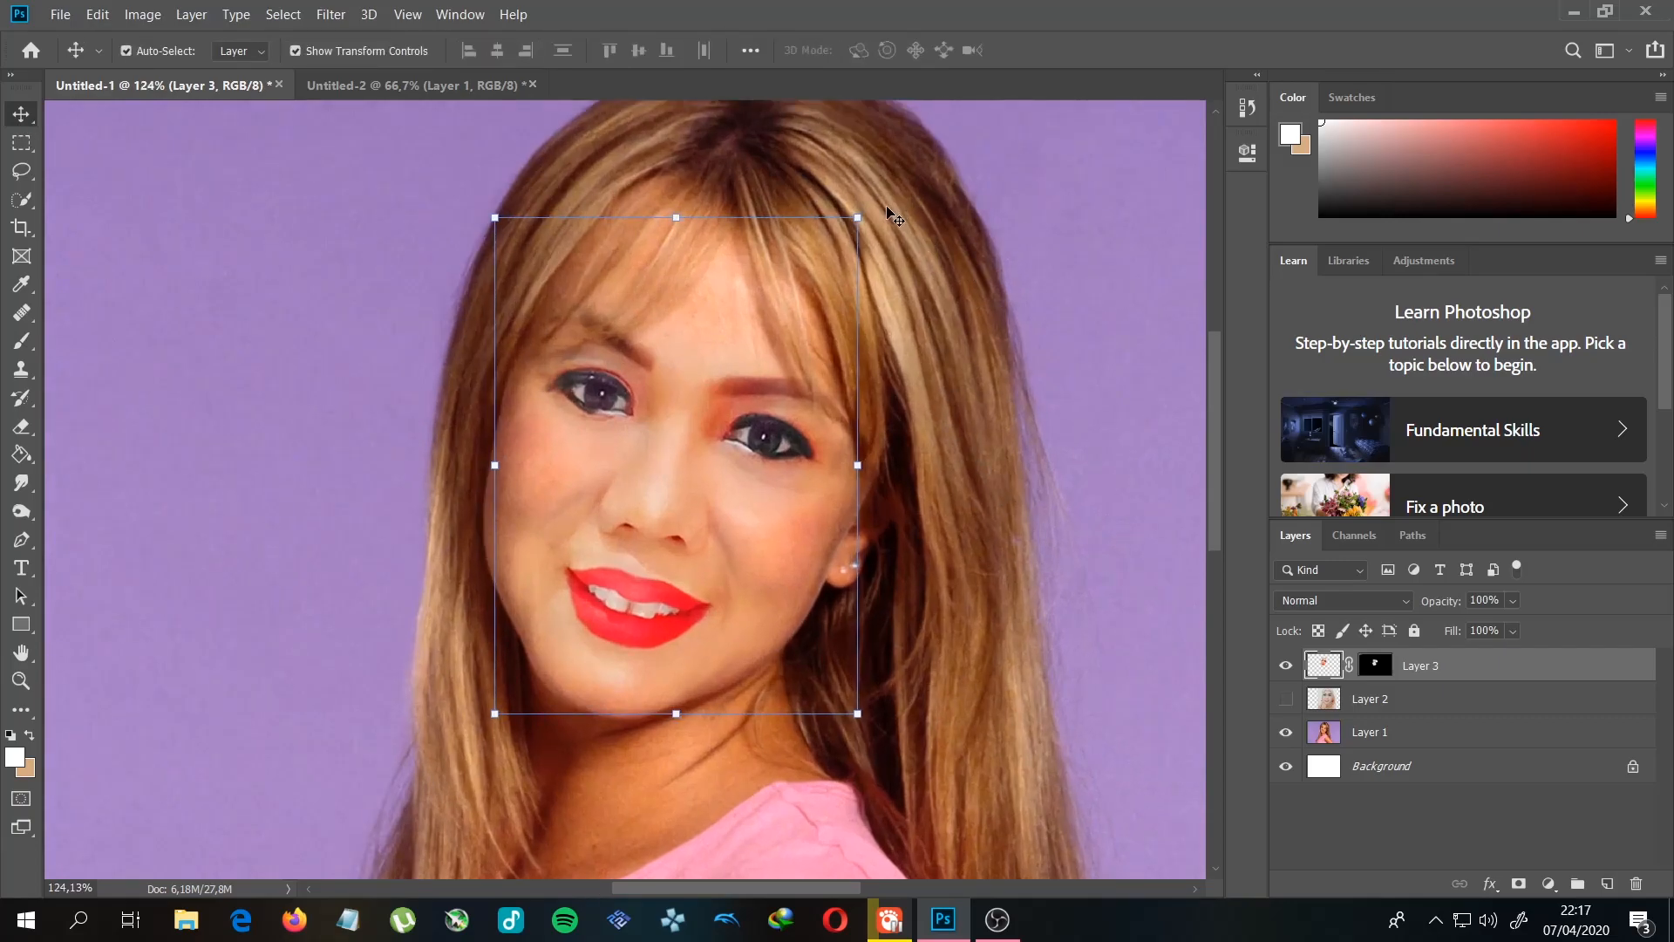
left_click_drag(880, 207, 878, 204)
key("Return")
Step: Examine the face close up, checking the eyes, eyebrows, cheeks and the edge where the fringe meets the skin
scroll(852, 500, "up", 3)
scroll(852, 501, "up", 2)
left_click_drag(620, 490, 701, 467)
scroll(654, 512, "up", 3)
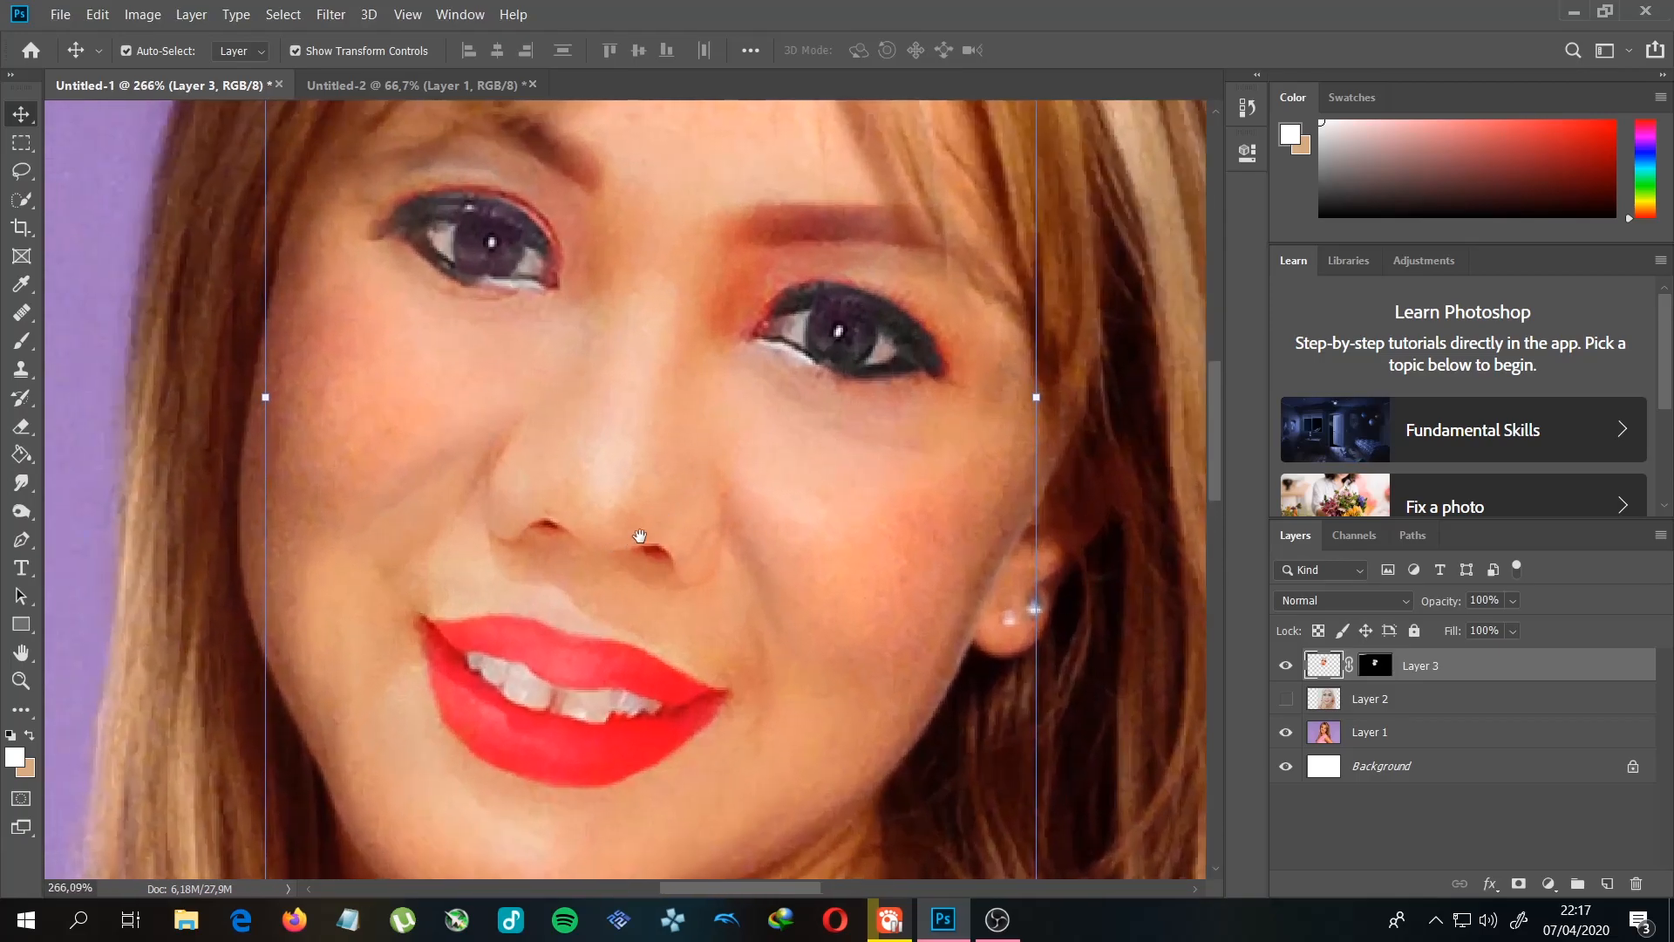
left_click_drag(620, 539, 708, 531)
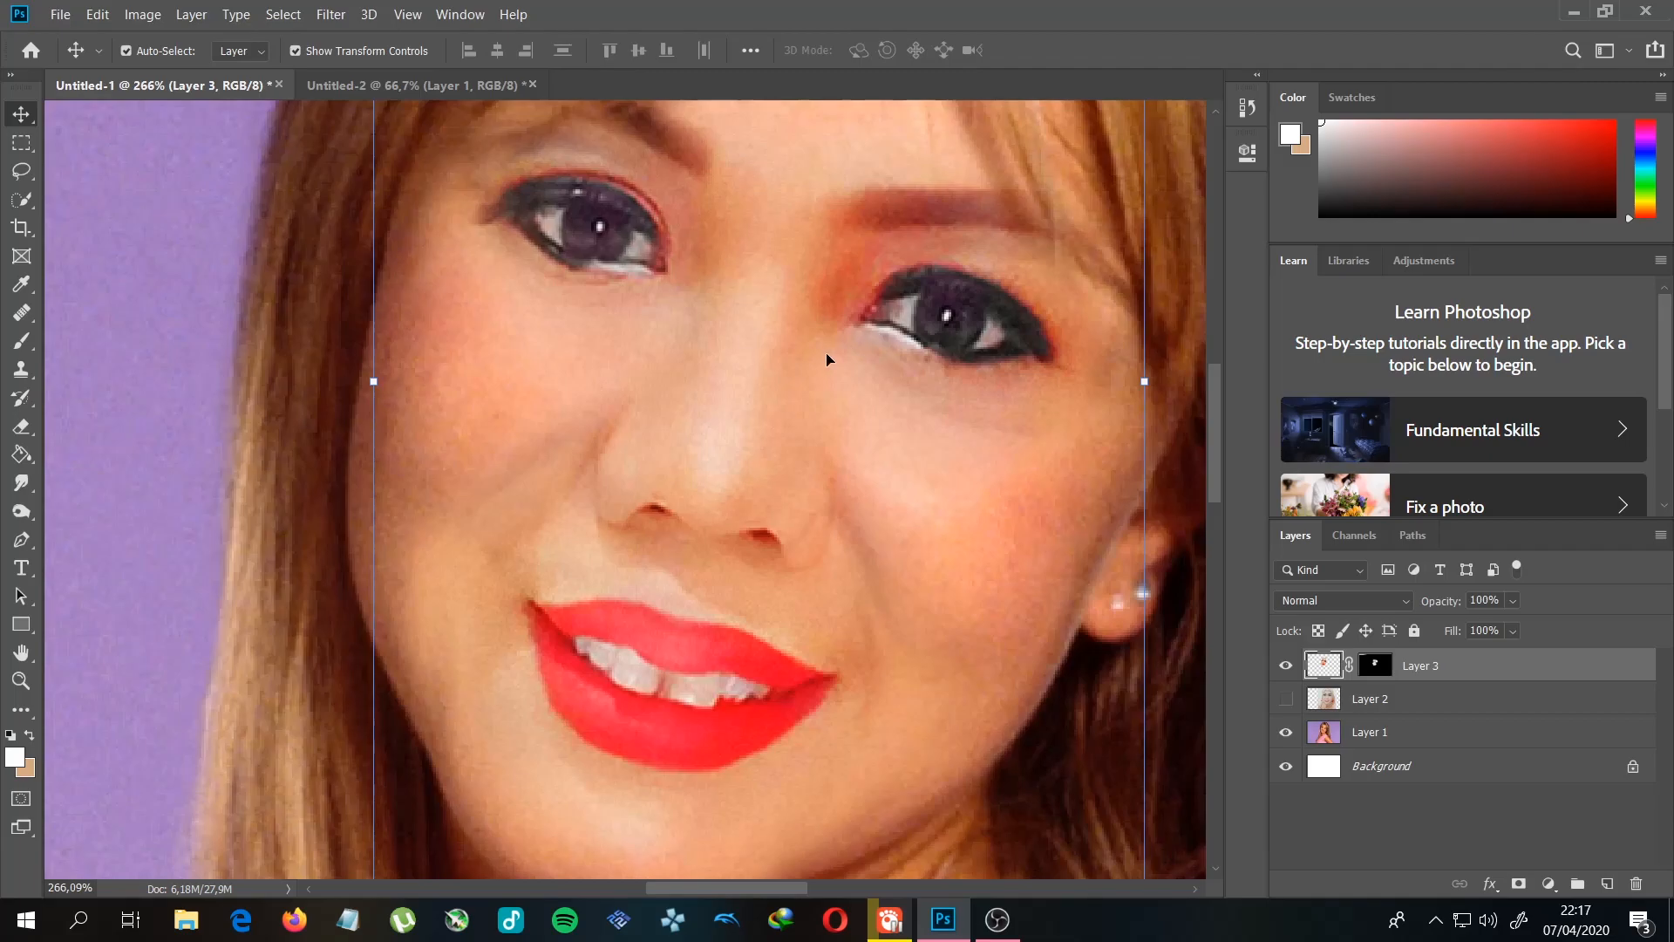
left_click_drag(1046, 203, 941, 262)
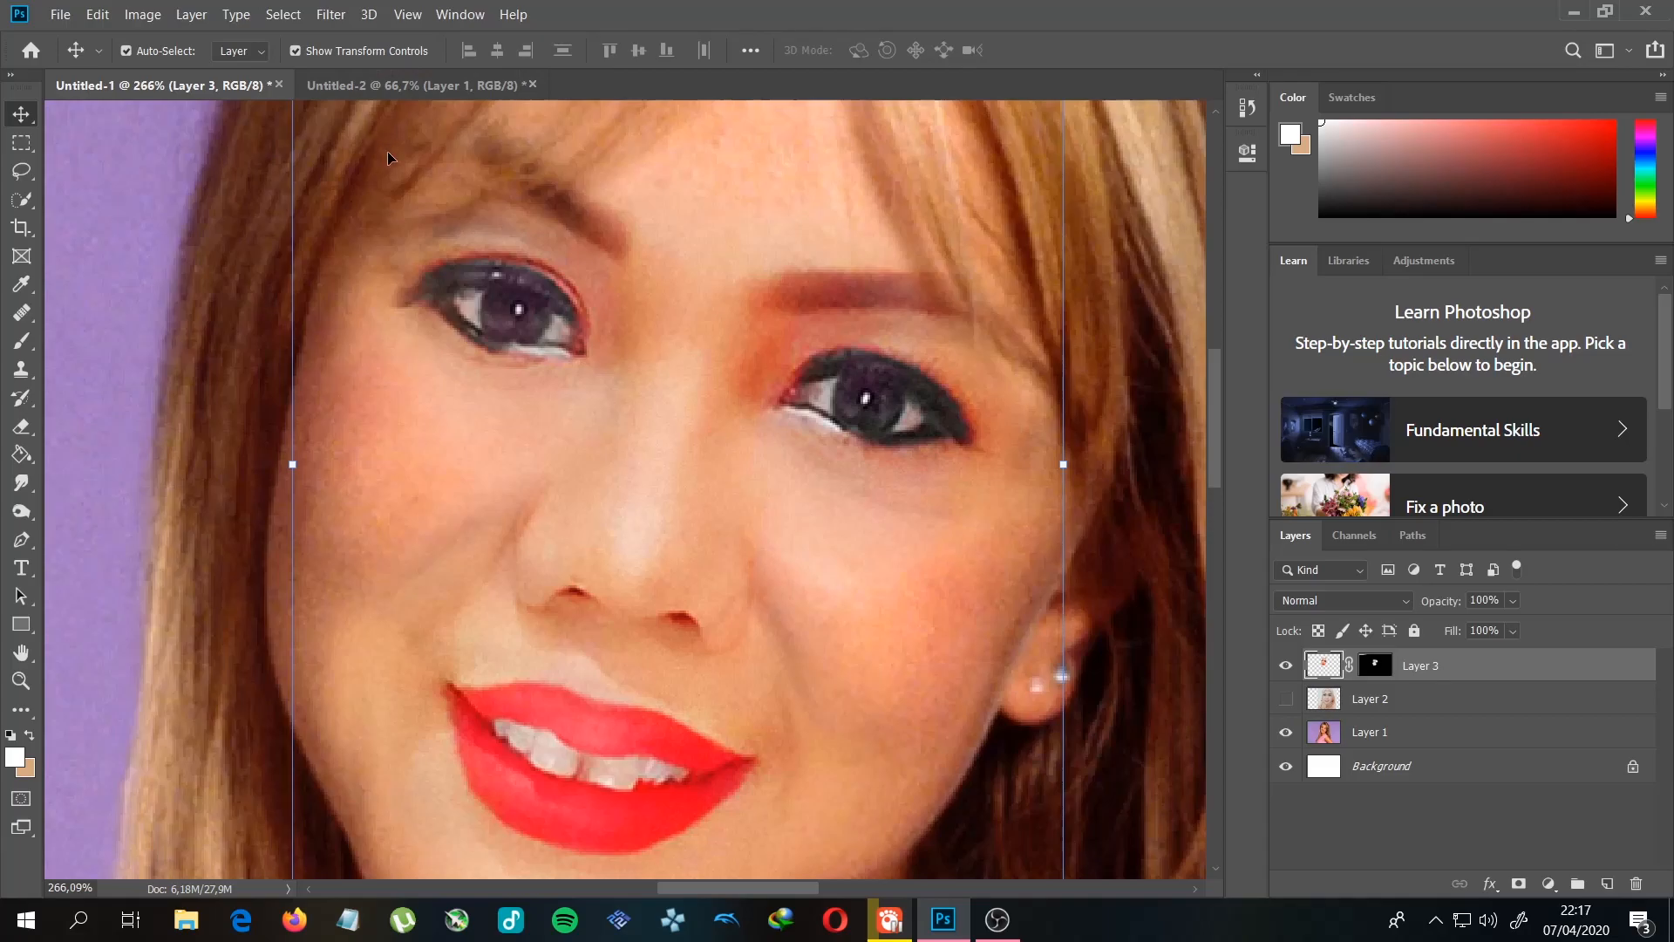
scroll(682, 384, "down", 10)
scroll(700, 388, "up", 8)
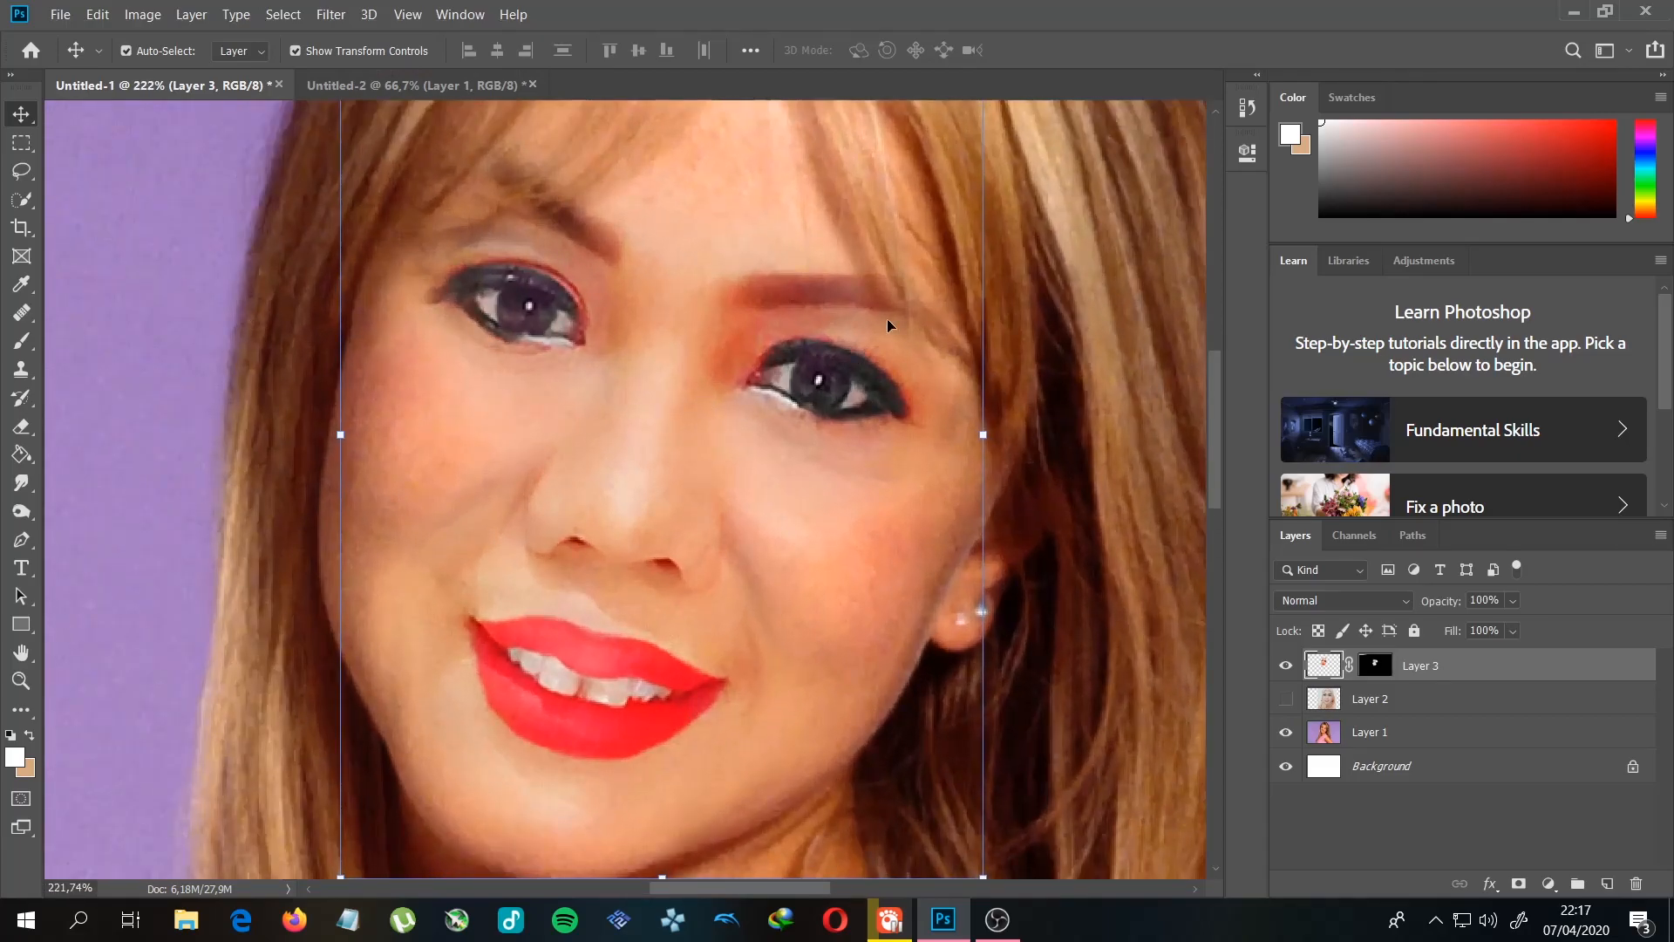
scroll(881, 328, "up", 5)
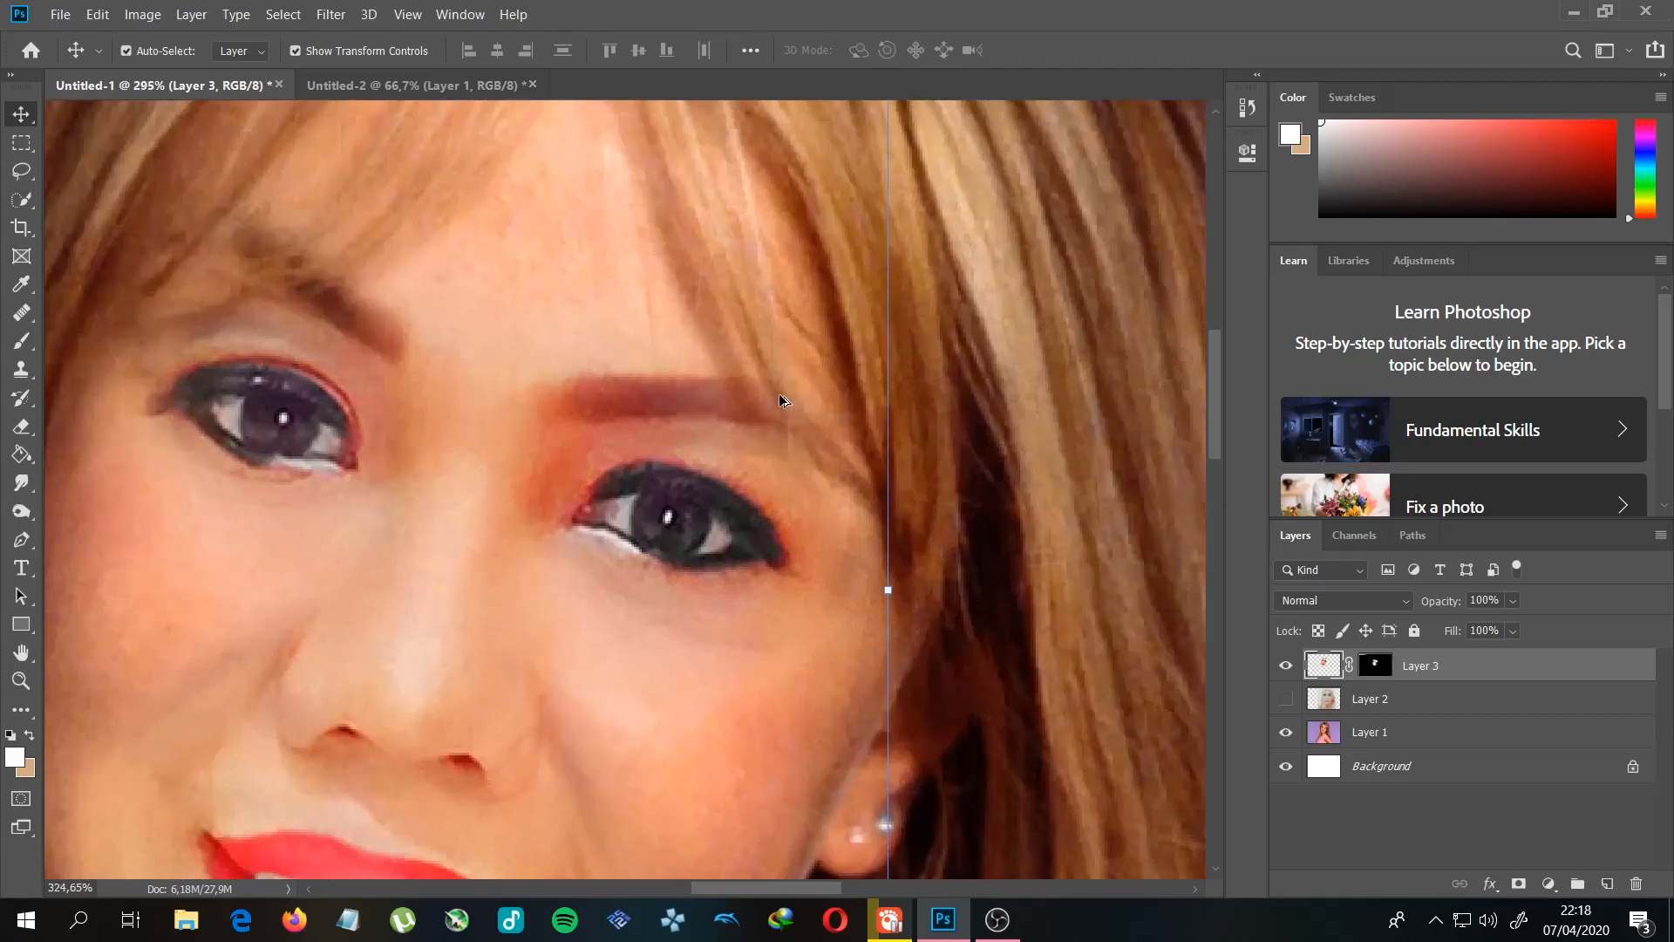
scroll(781, 401, "up", 2)
Step: Activate Layer 3's mask with the Brush tool and inspect the blend around the eyebrow, fringe and ear from several distances
left_click(1375, 666)
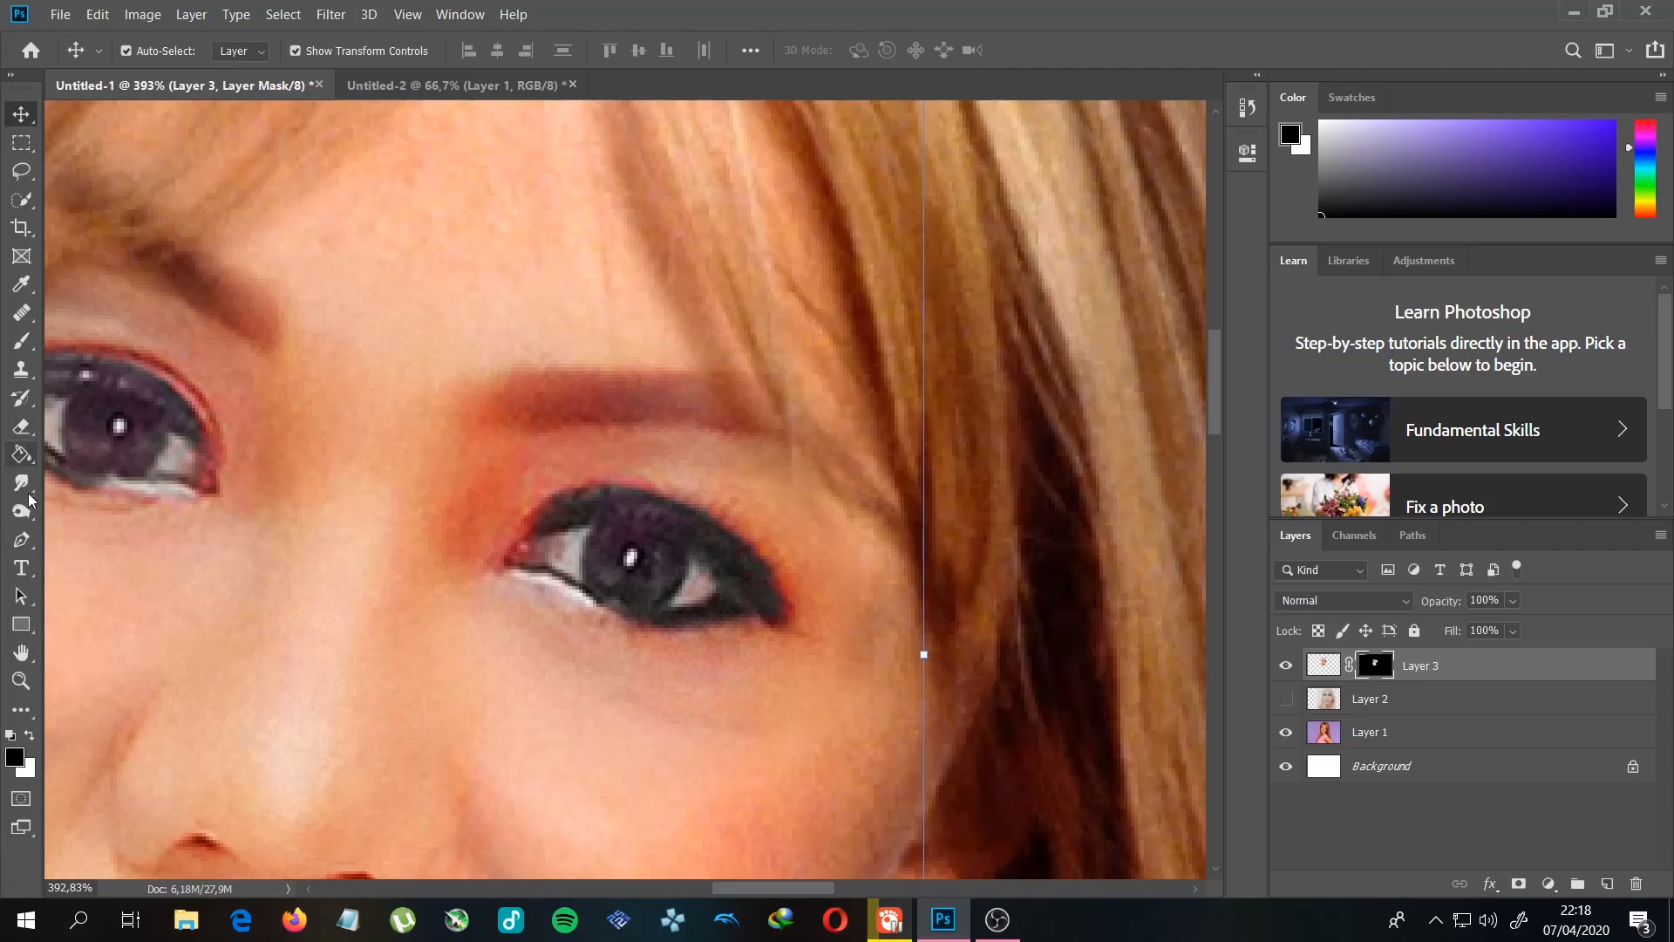
left_click(21, 340)
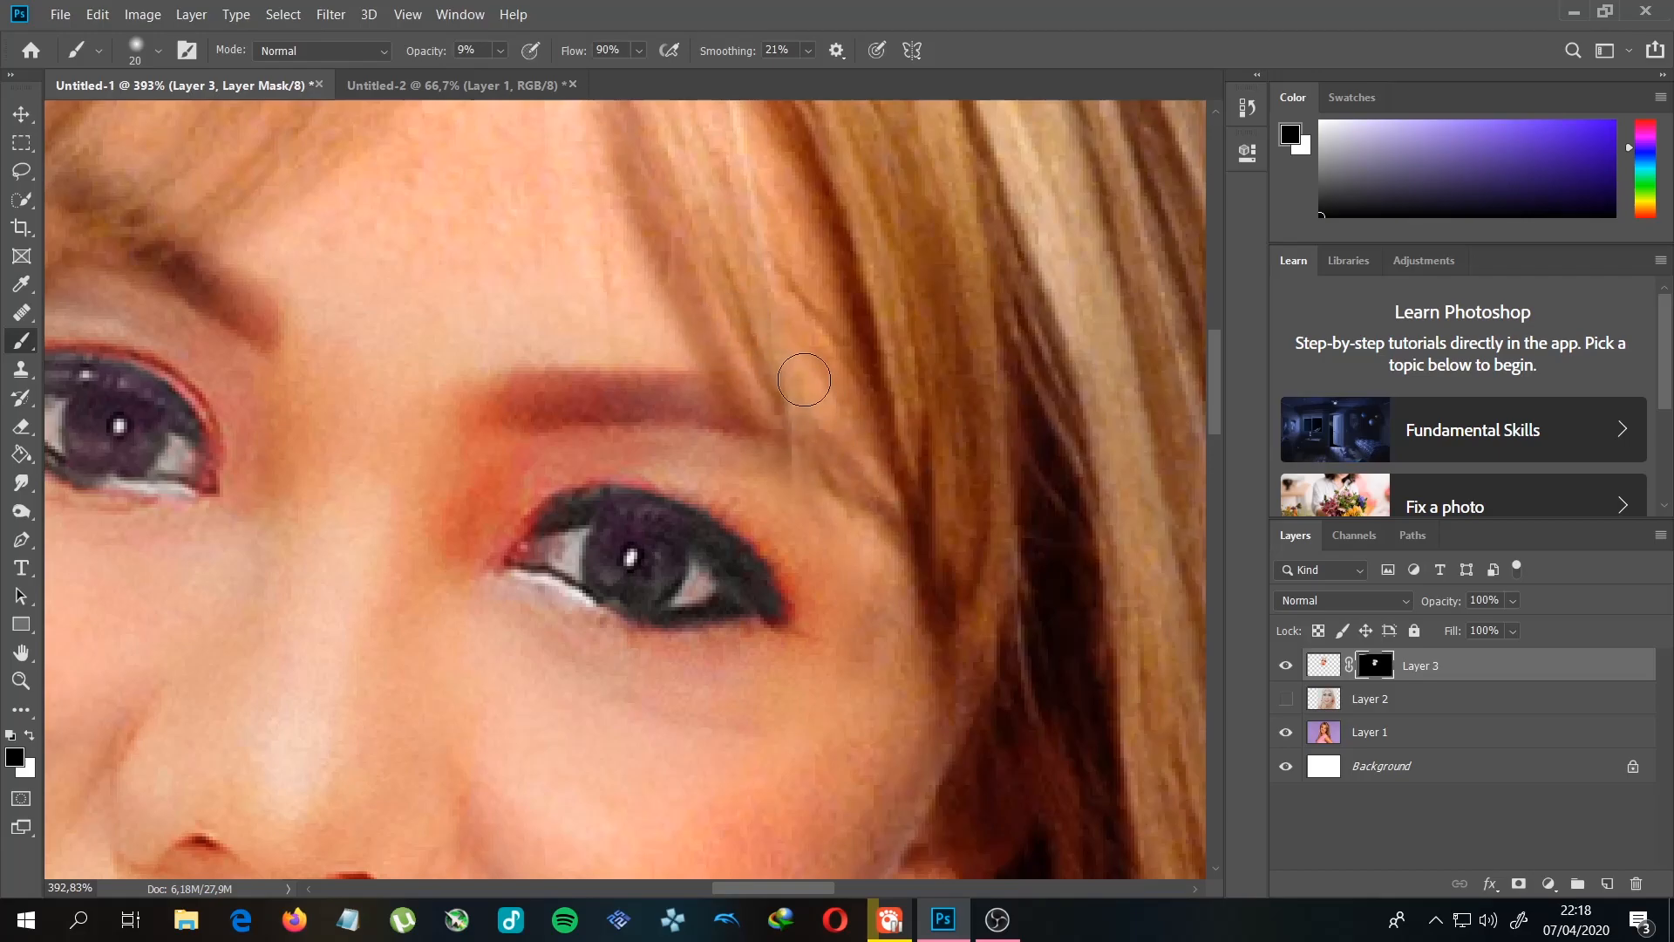
scroll(779, 370, "down", 5)
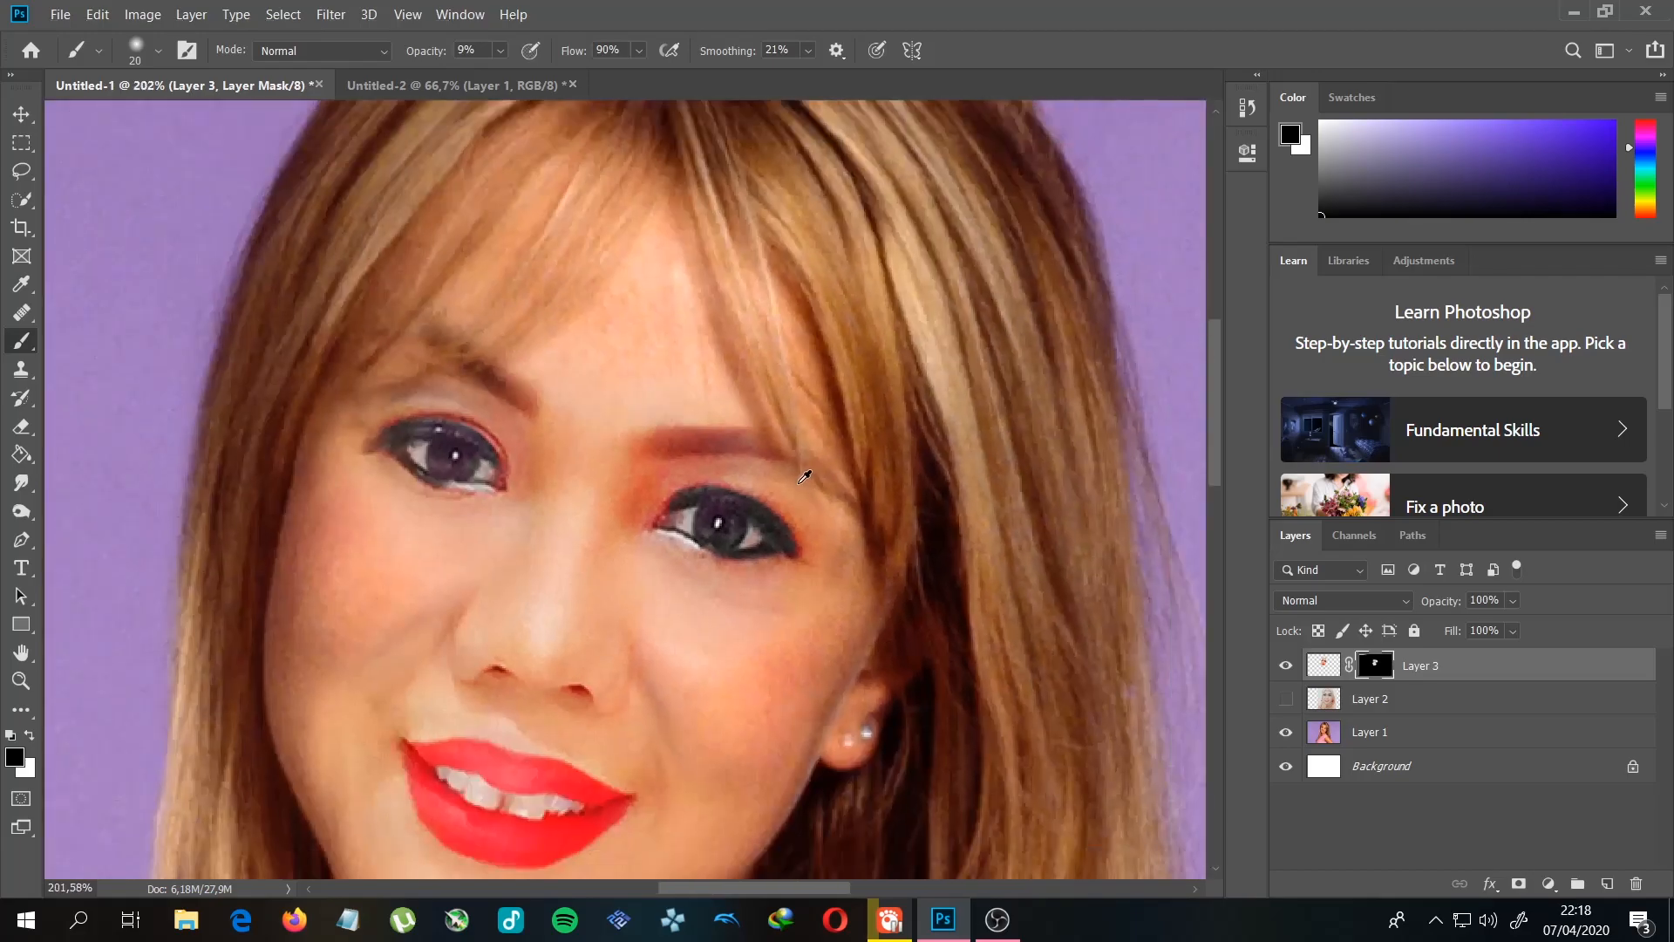
scroll(542, 422, "down", 6)
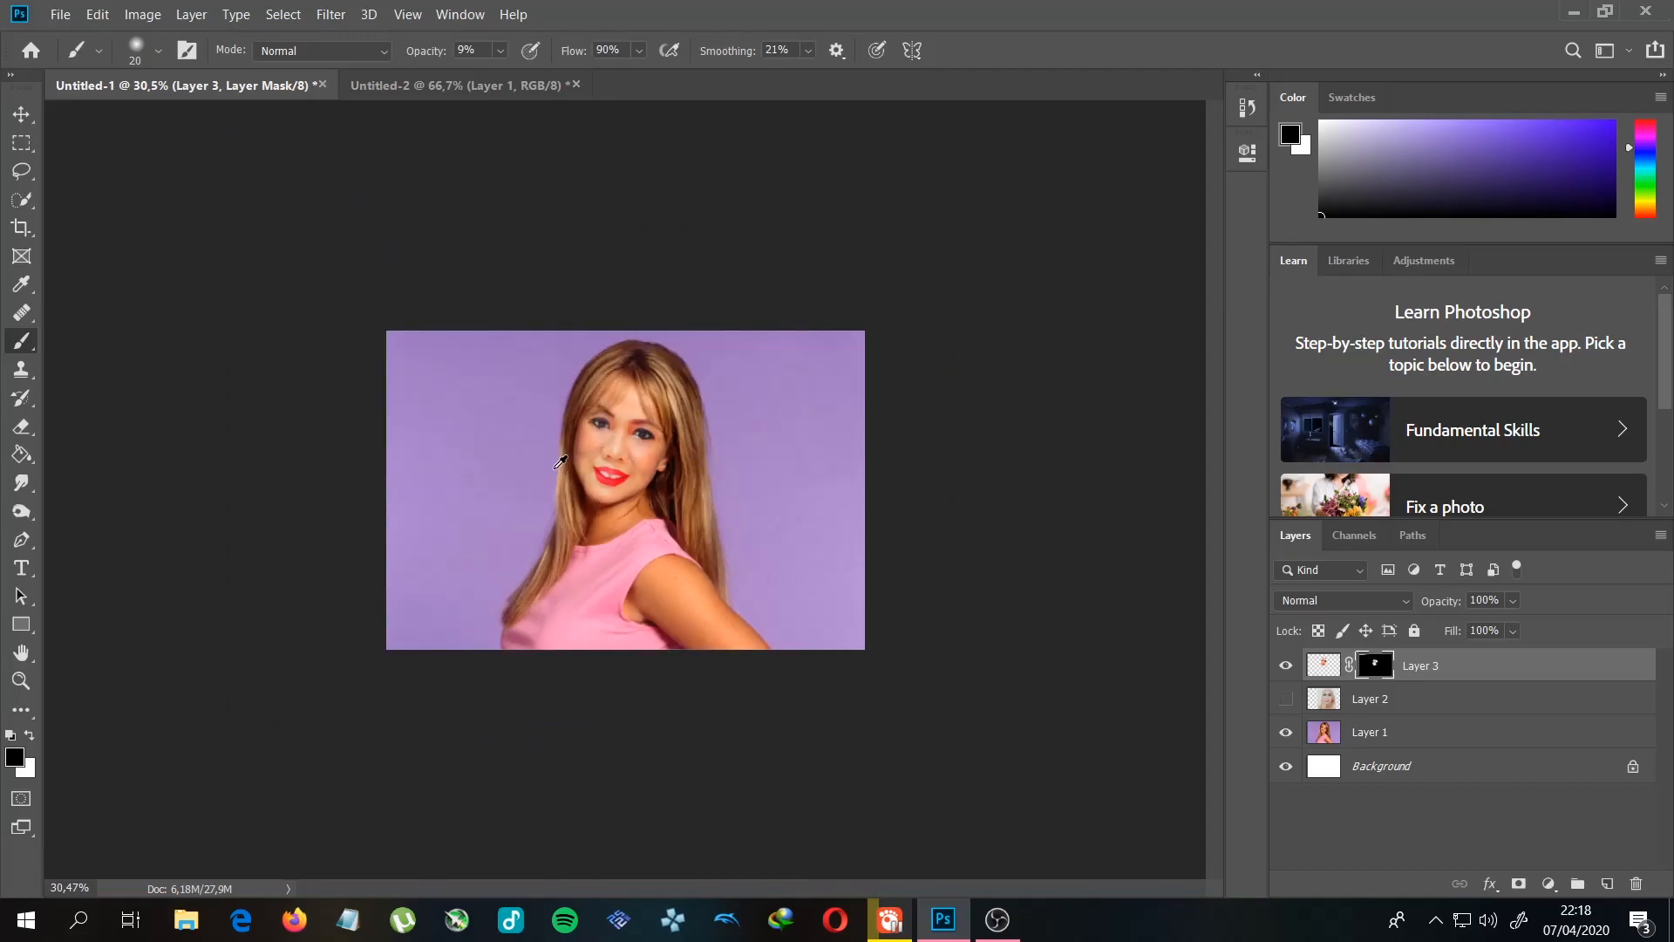
scroll(563, 465, "up", 6)
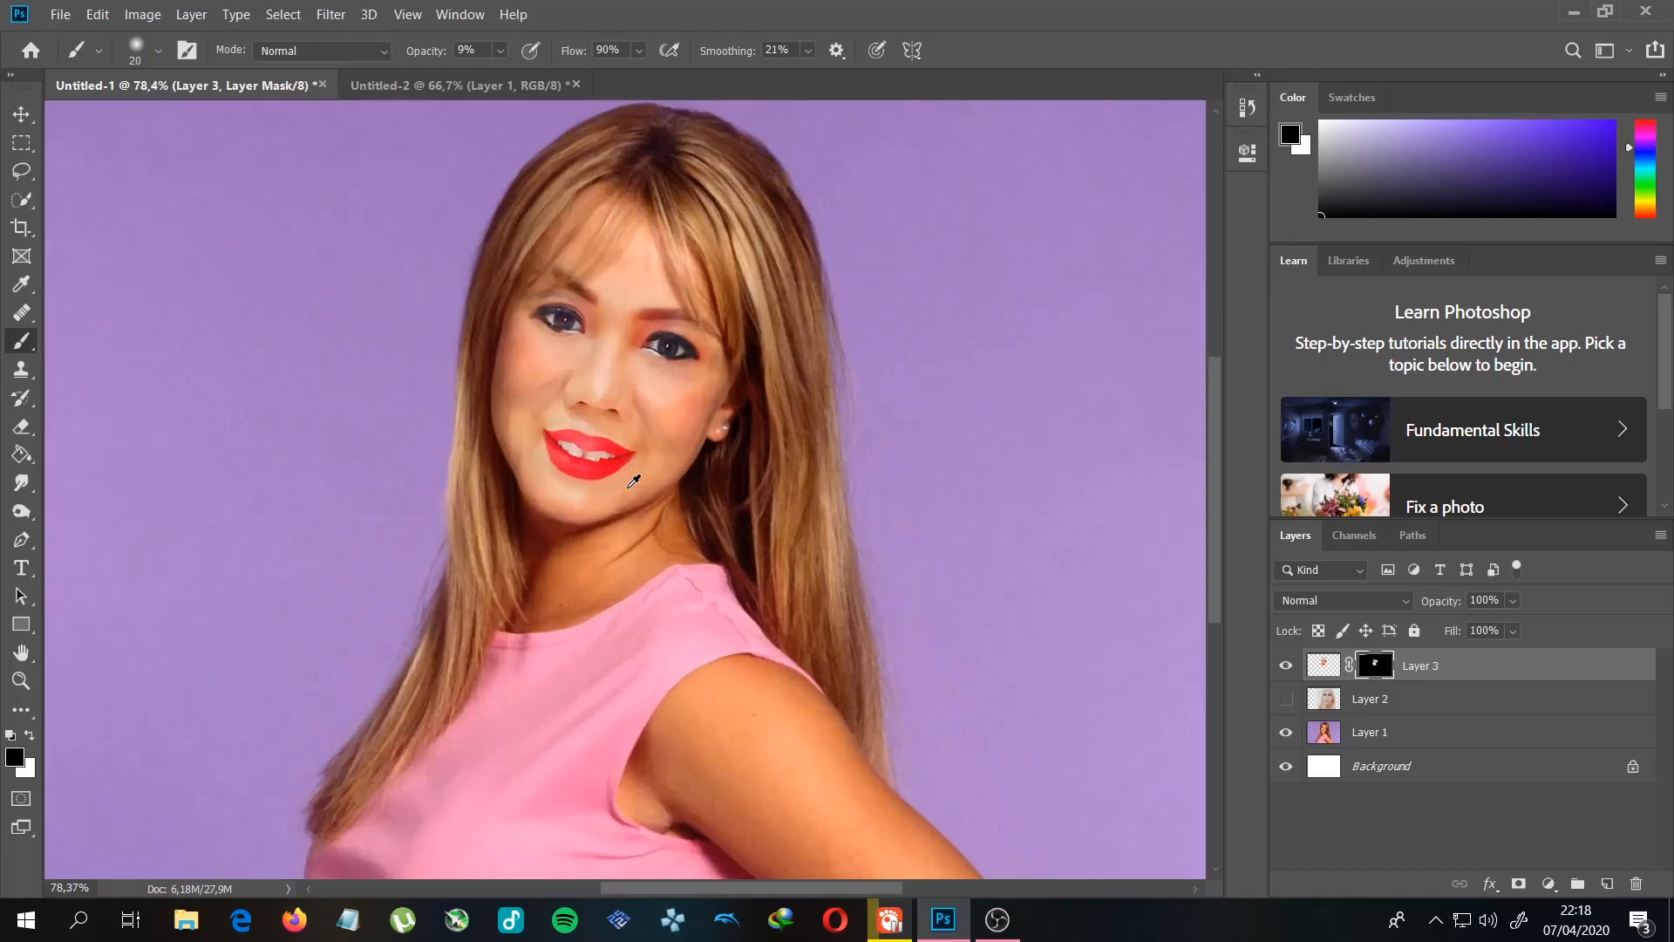
scroll(699, 591, "up", 3)
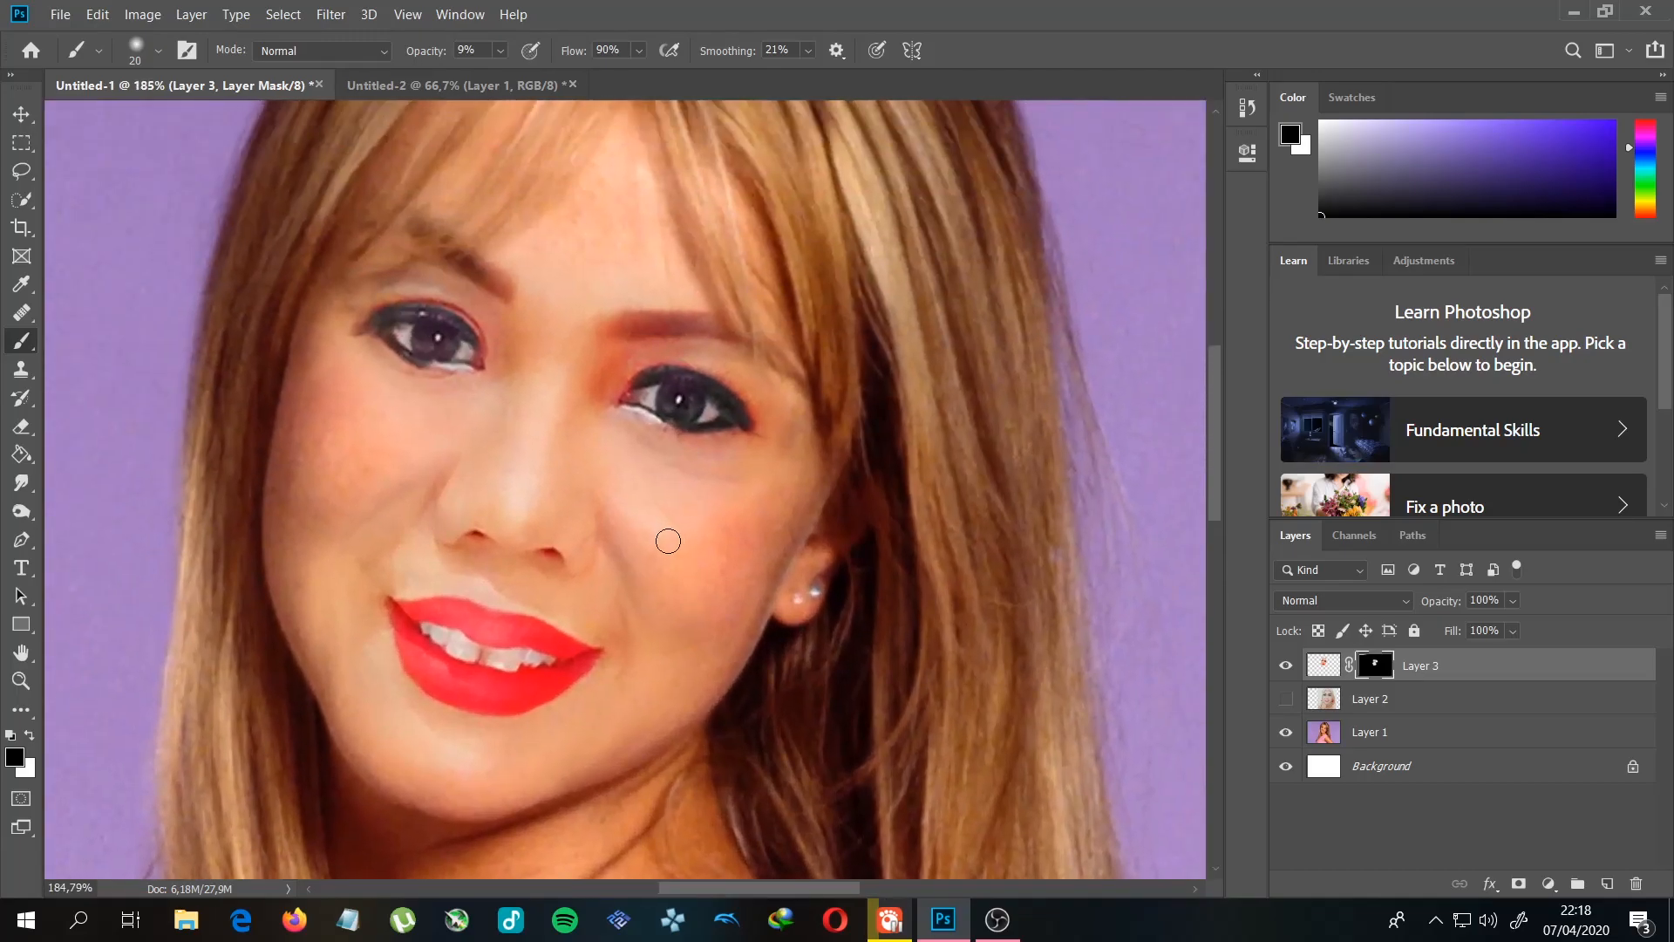
scroll(667, 530, "up", 1)
scroll(667, 530, "up", 2)
scroll(665, 456, "up", 2)
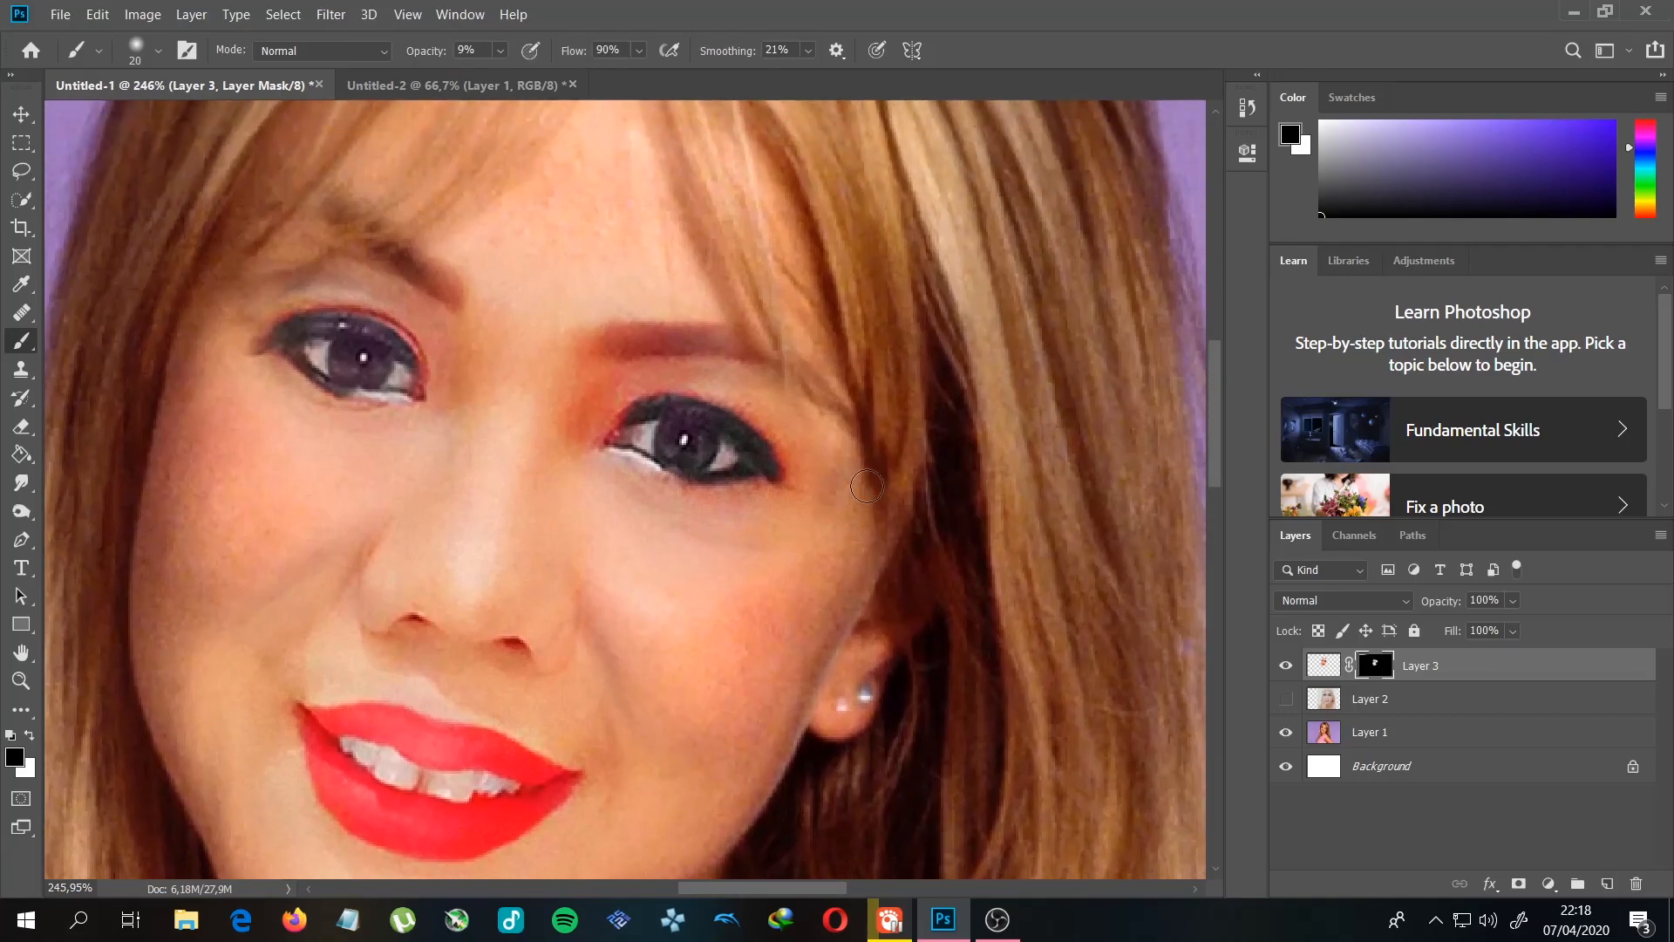
scroll(479, 462, "down", 5)
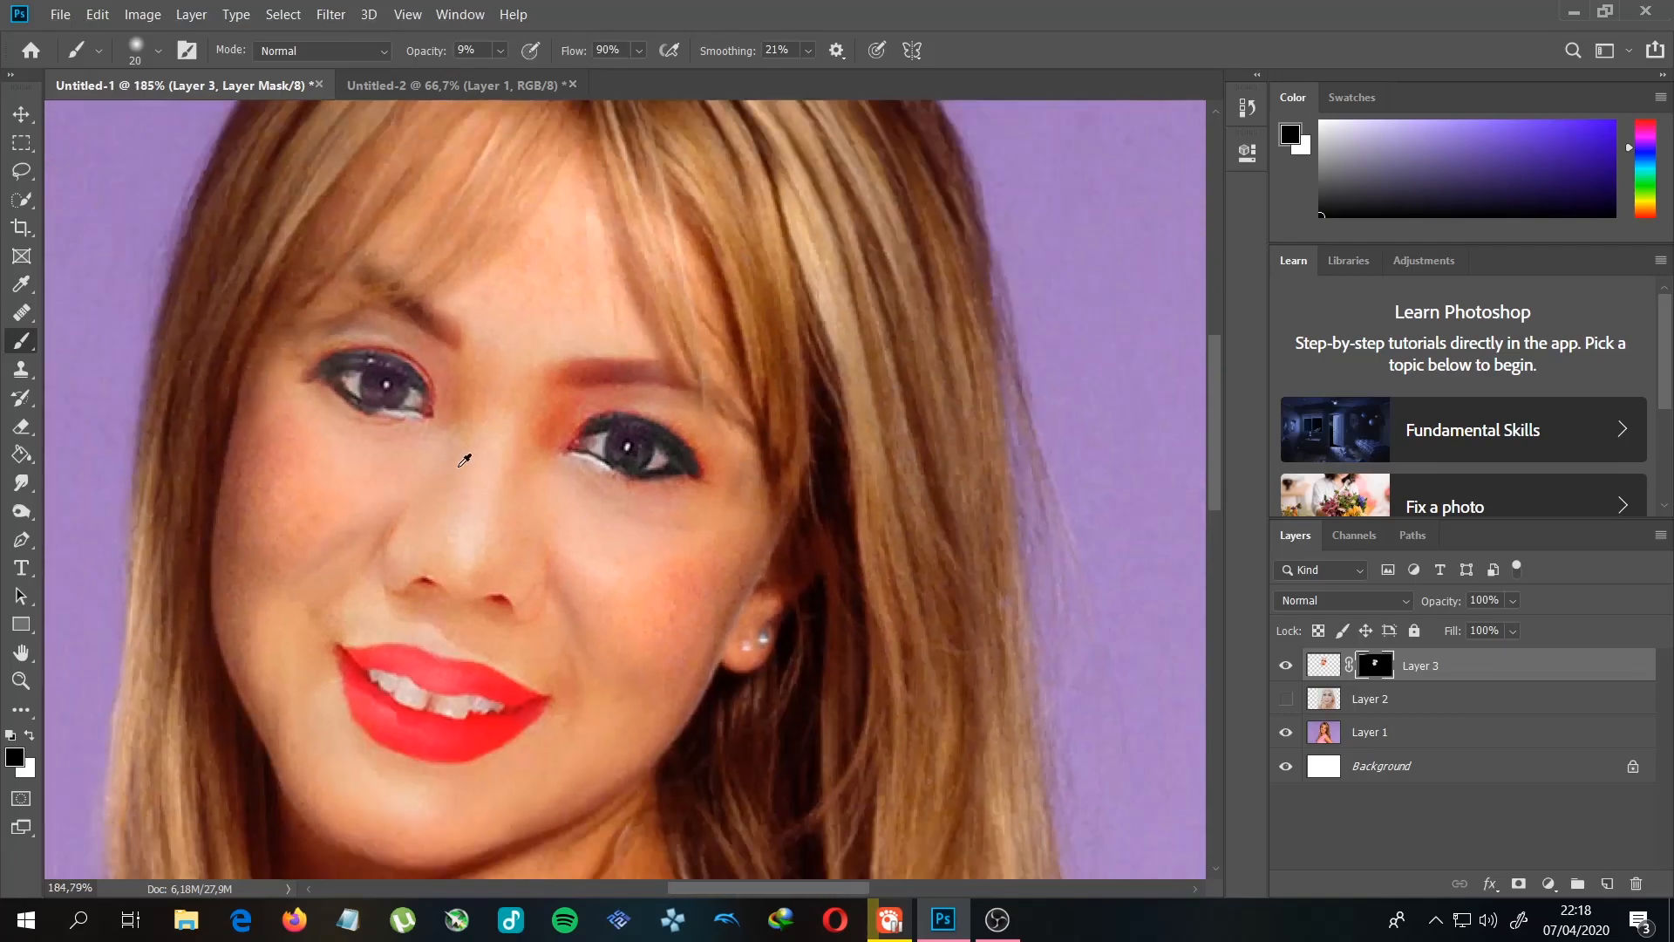
scroll(471, 454, "up", 5)
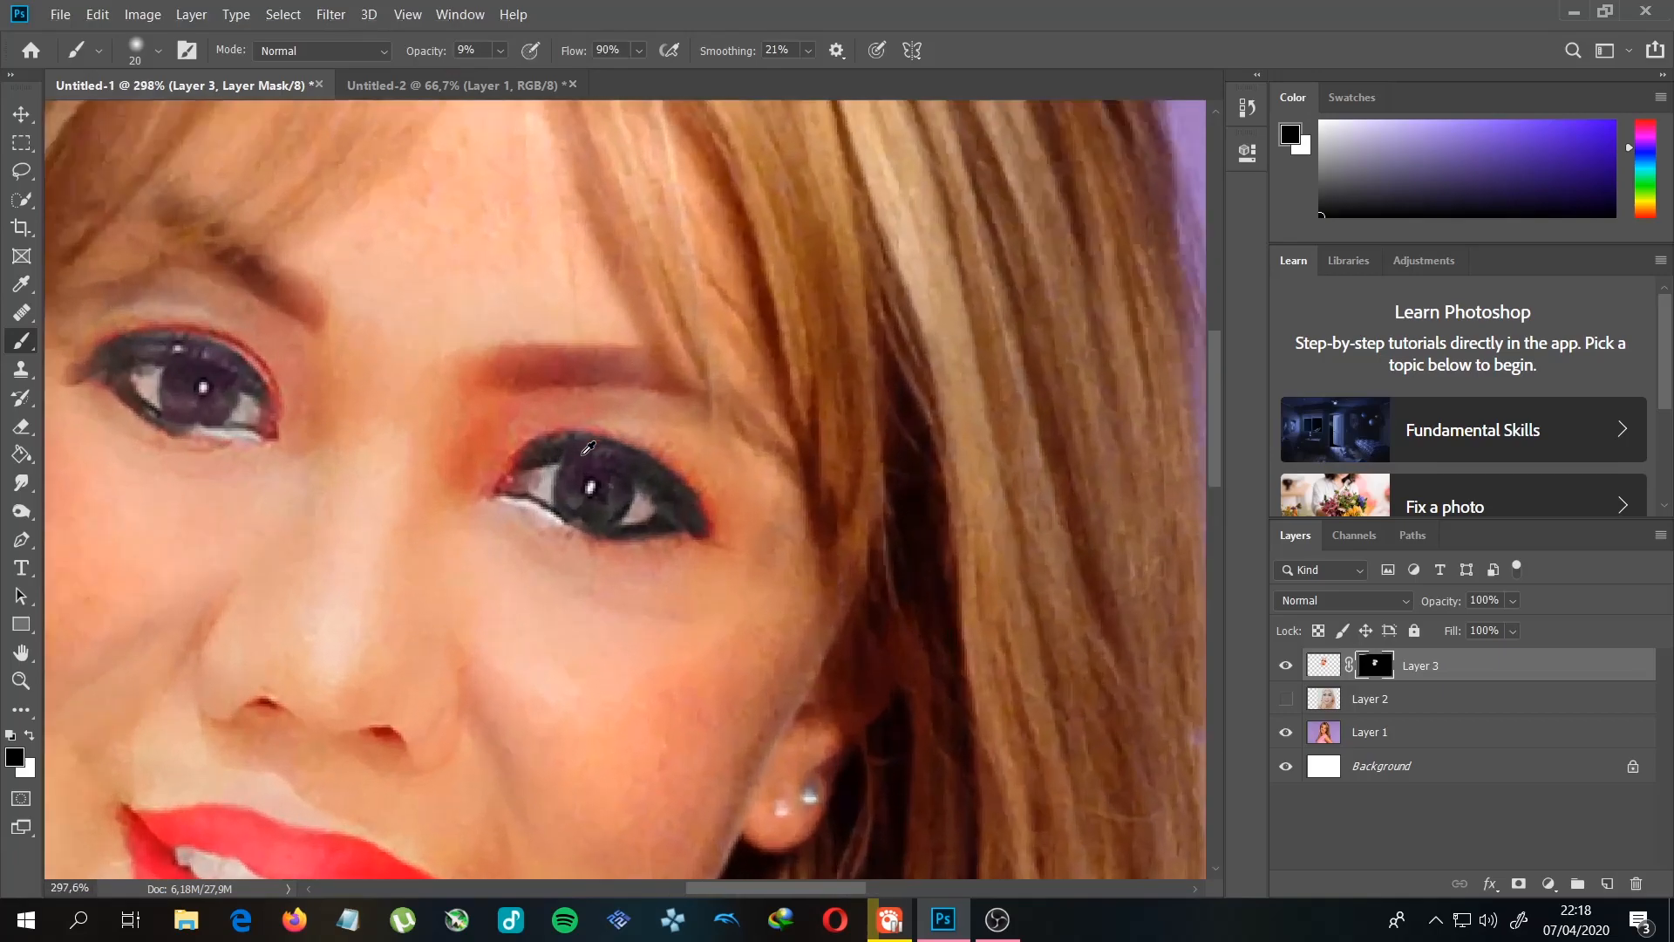
scroll(527, 448, "down", 1)
scroll(540, 456, "down", 2)
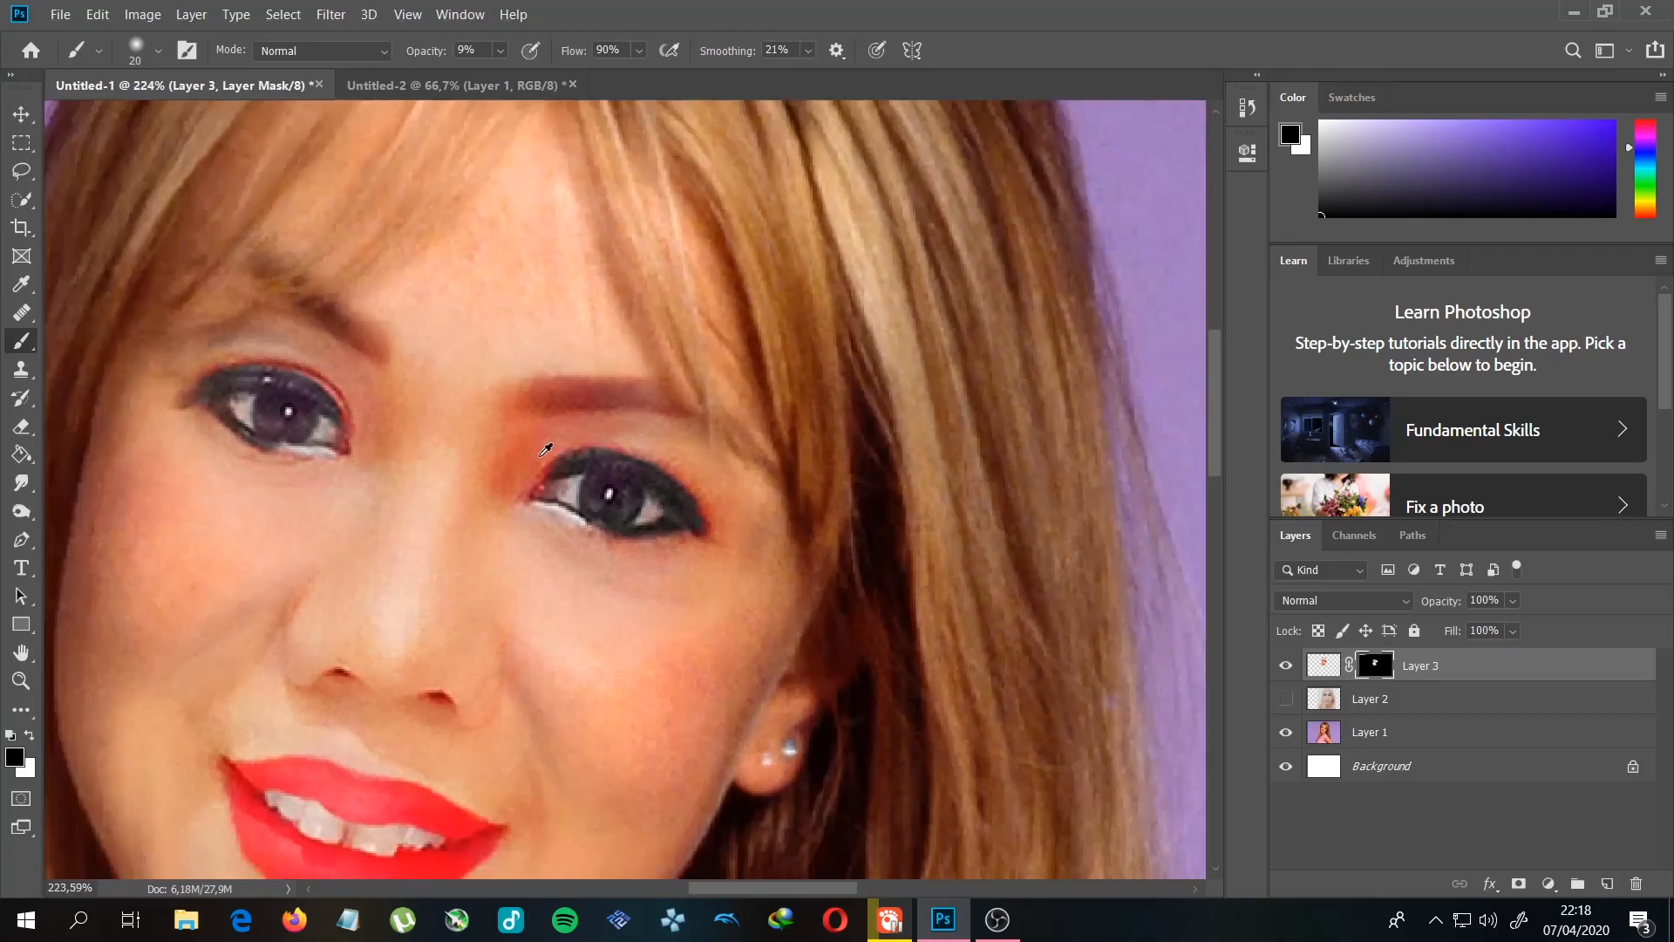
scroll(580, 442, "down", 3)
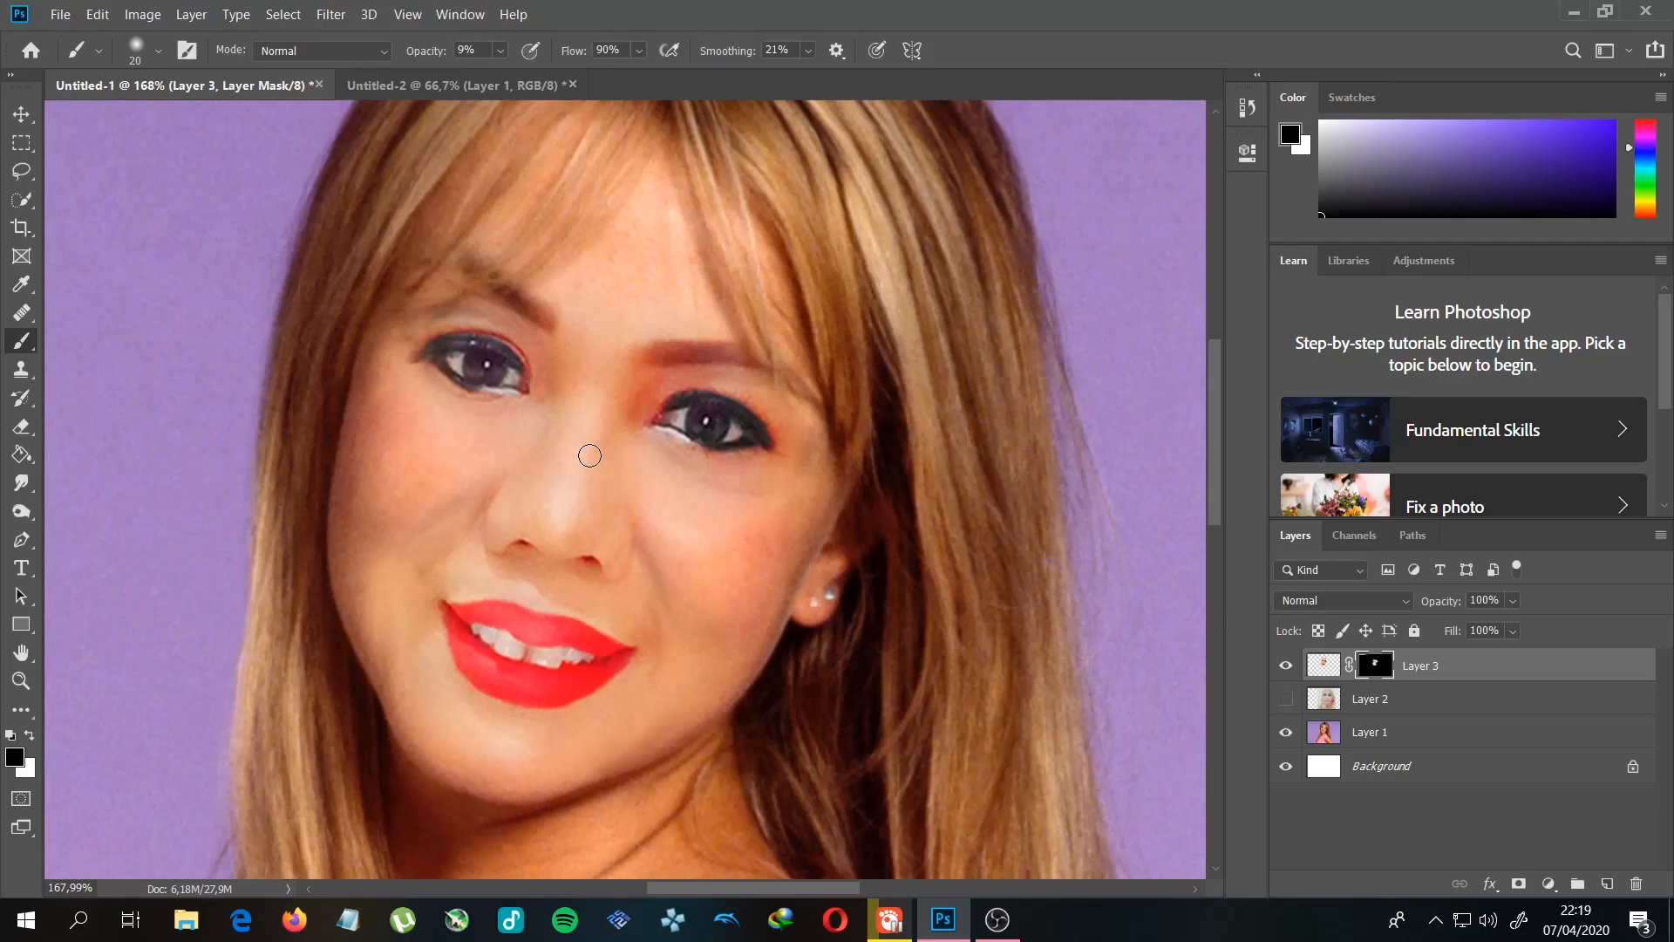
Step: Compare the face's colour and fit with the hair, neck and body, from the full portrait and closer in
scroll(658, 488, "down", 8)
left_click_drag(692, 708, 731, 586)
scroll(807, 536, "down", 3)
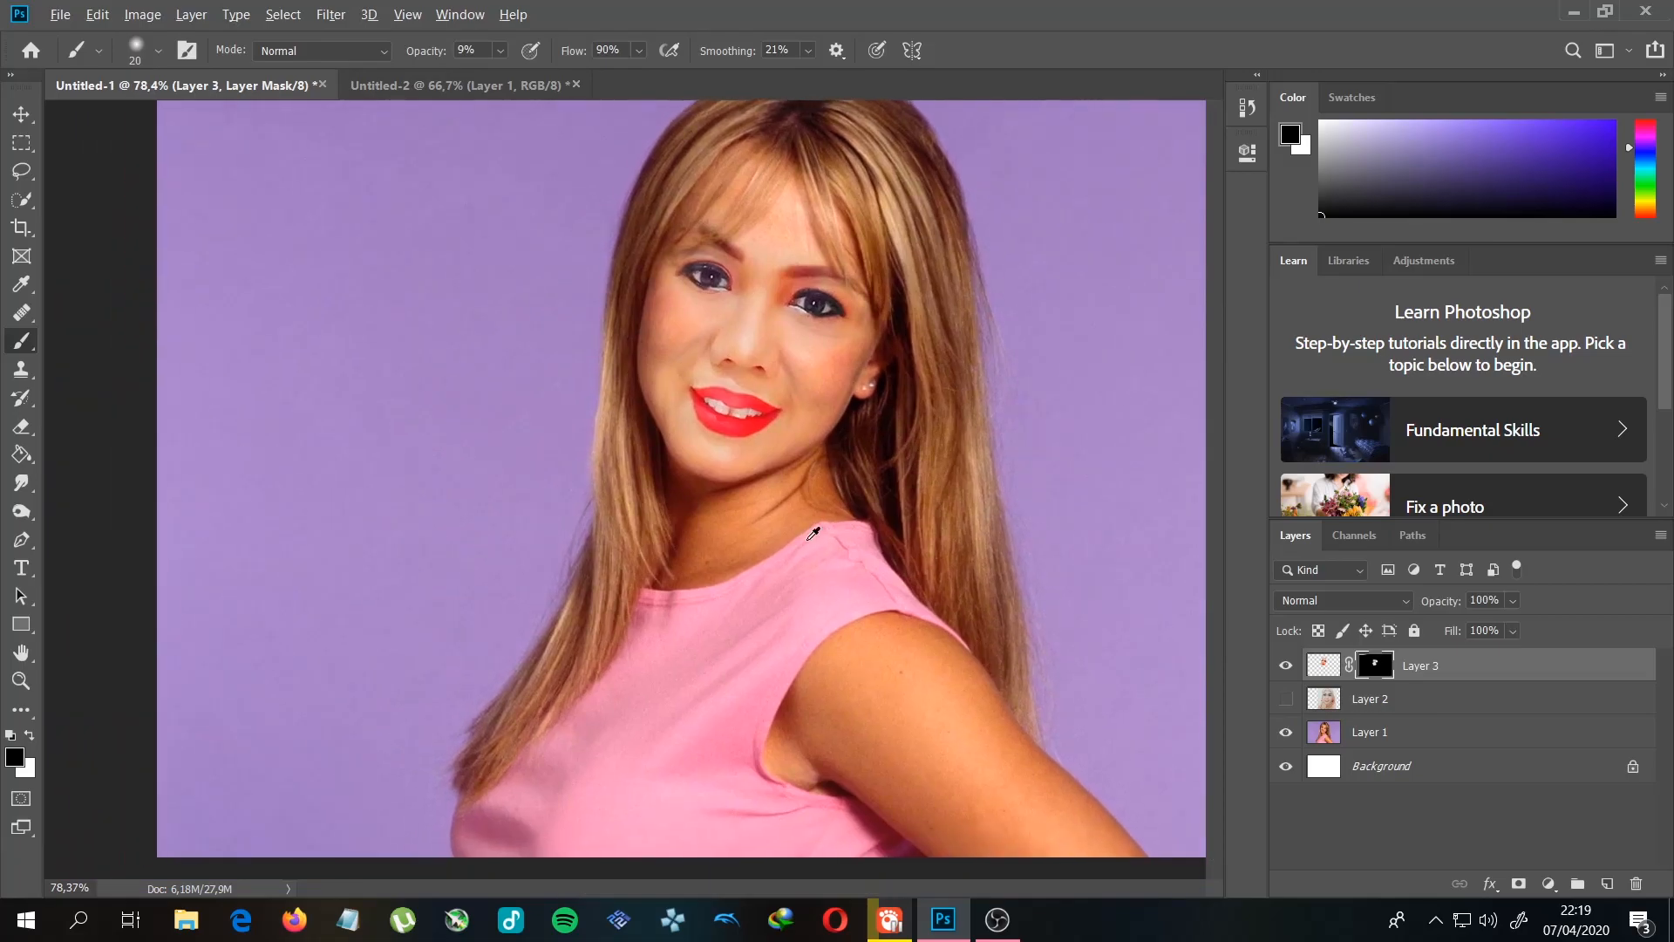
scroll(641, 401, "up", 5)
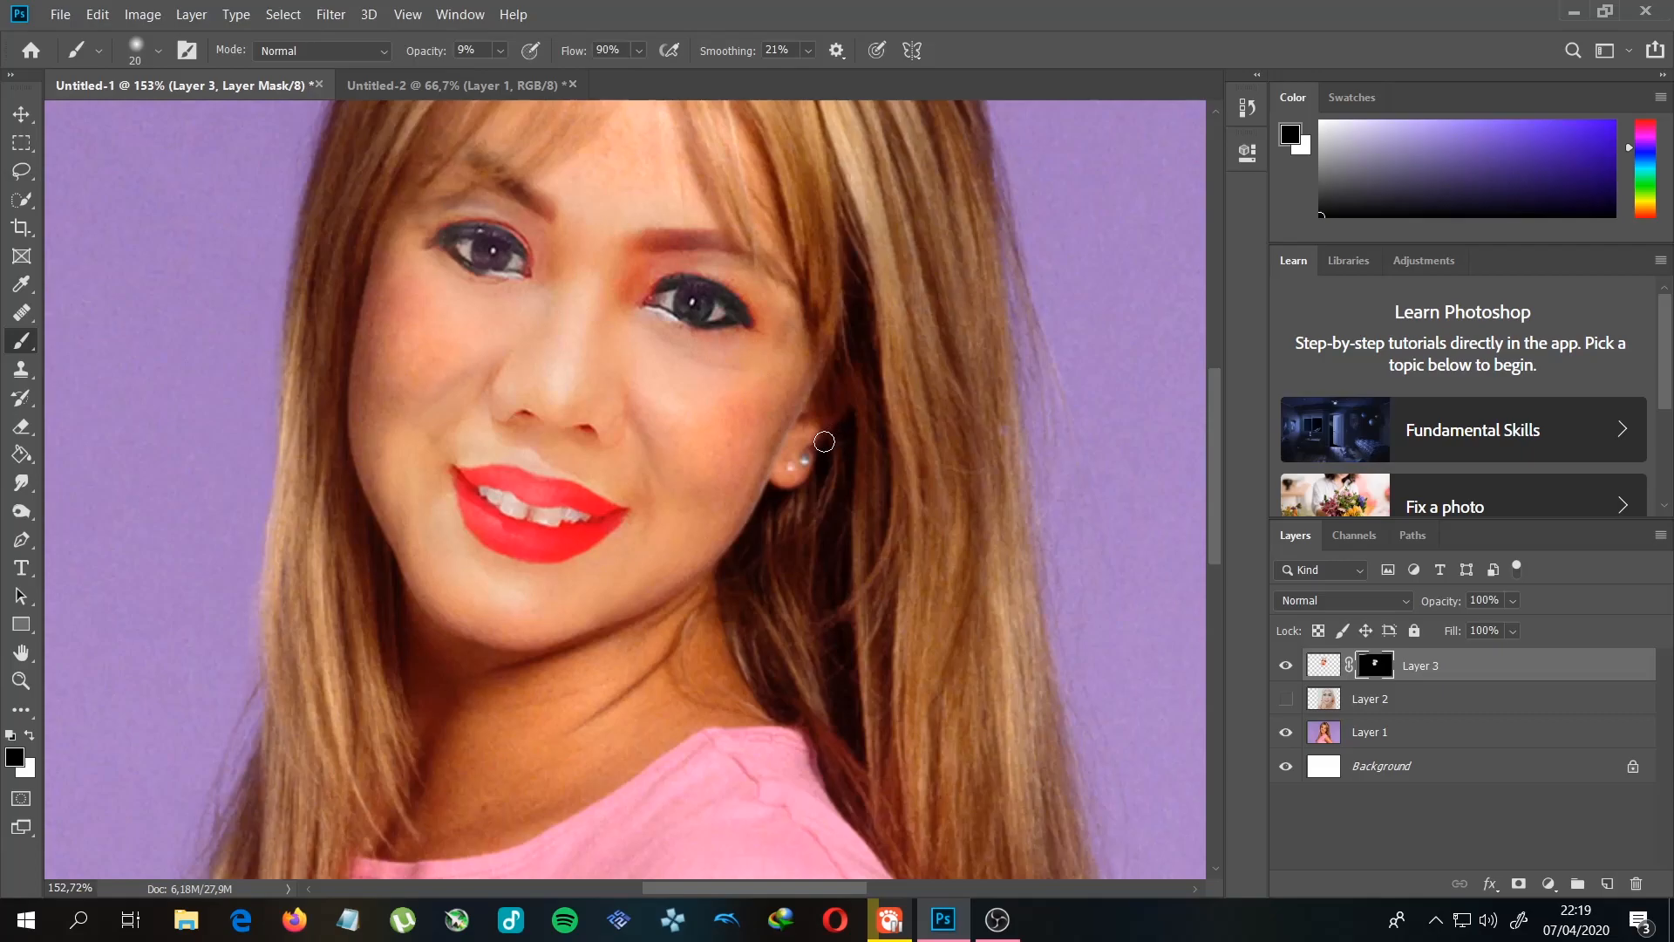
scroll(613, 477, "down", 4)
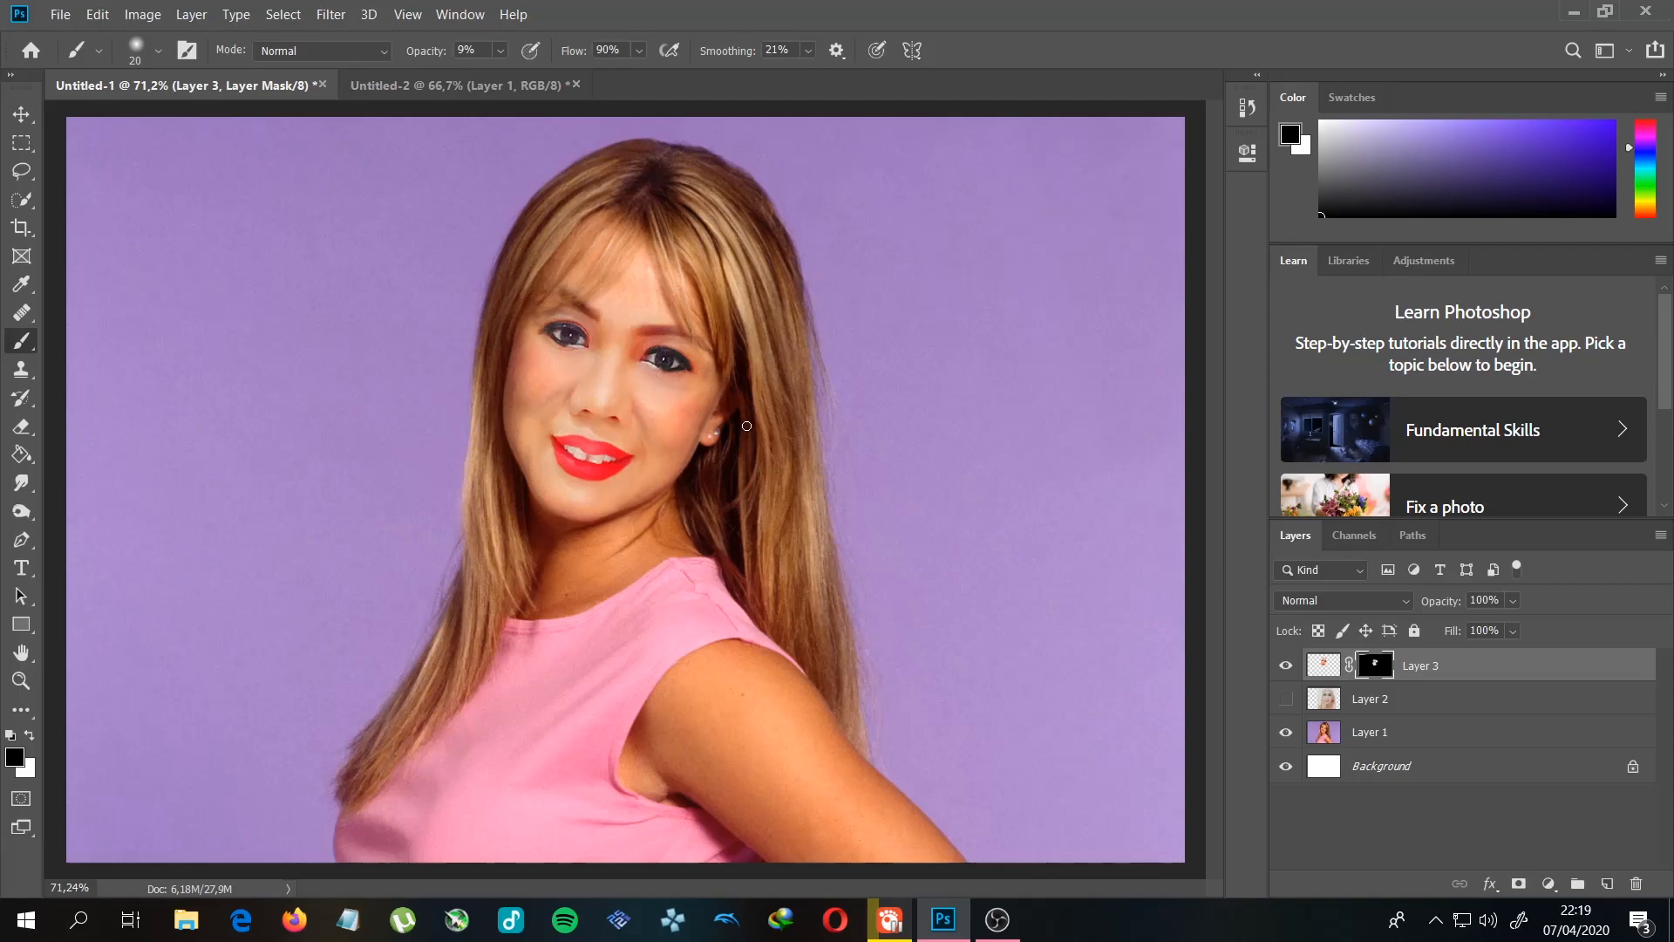
scroll(630, 409, "up", 4)
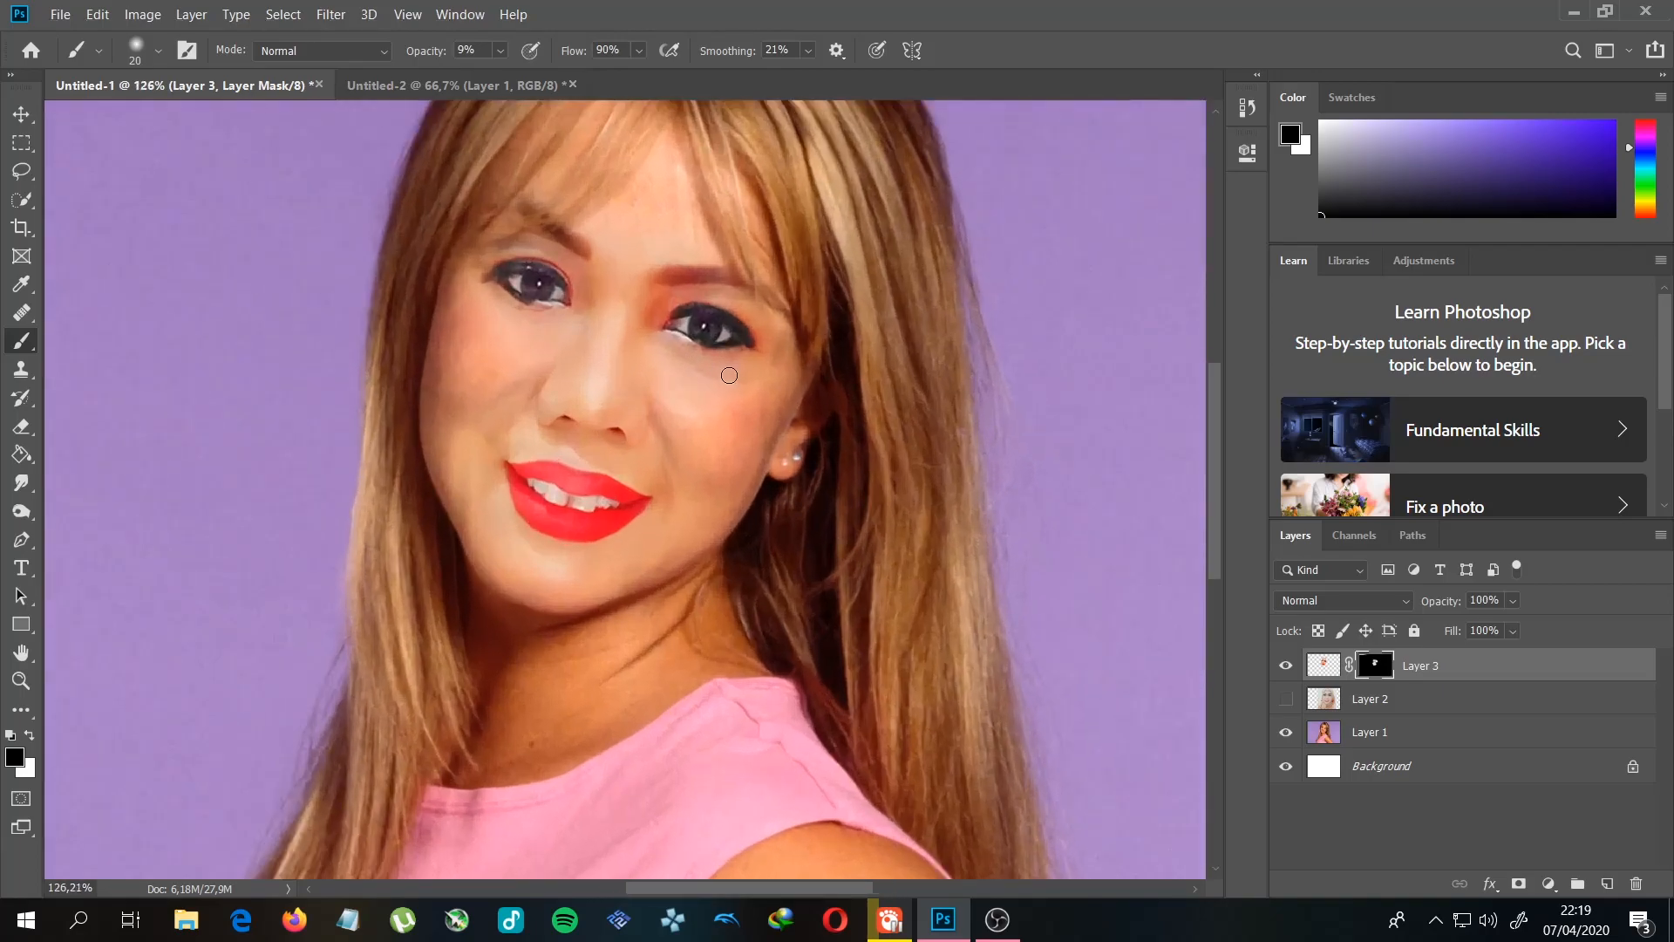
left_click_drag(702, 327, 687, 531)
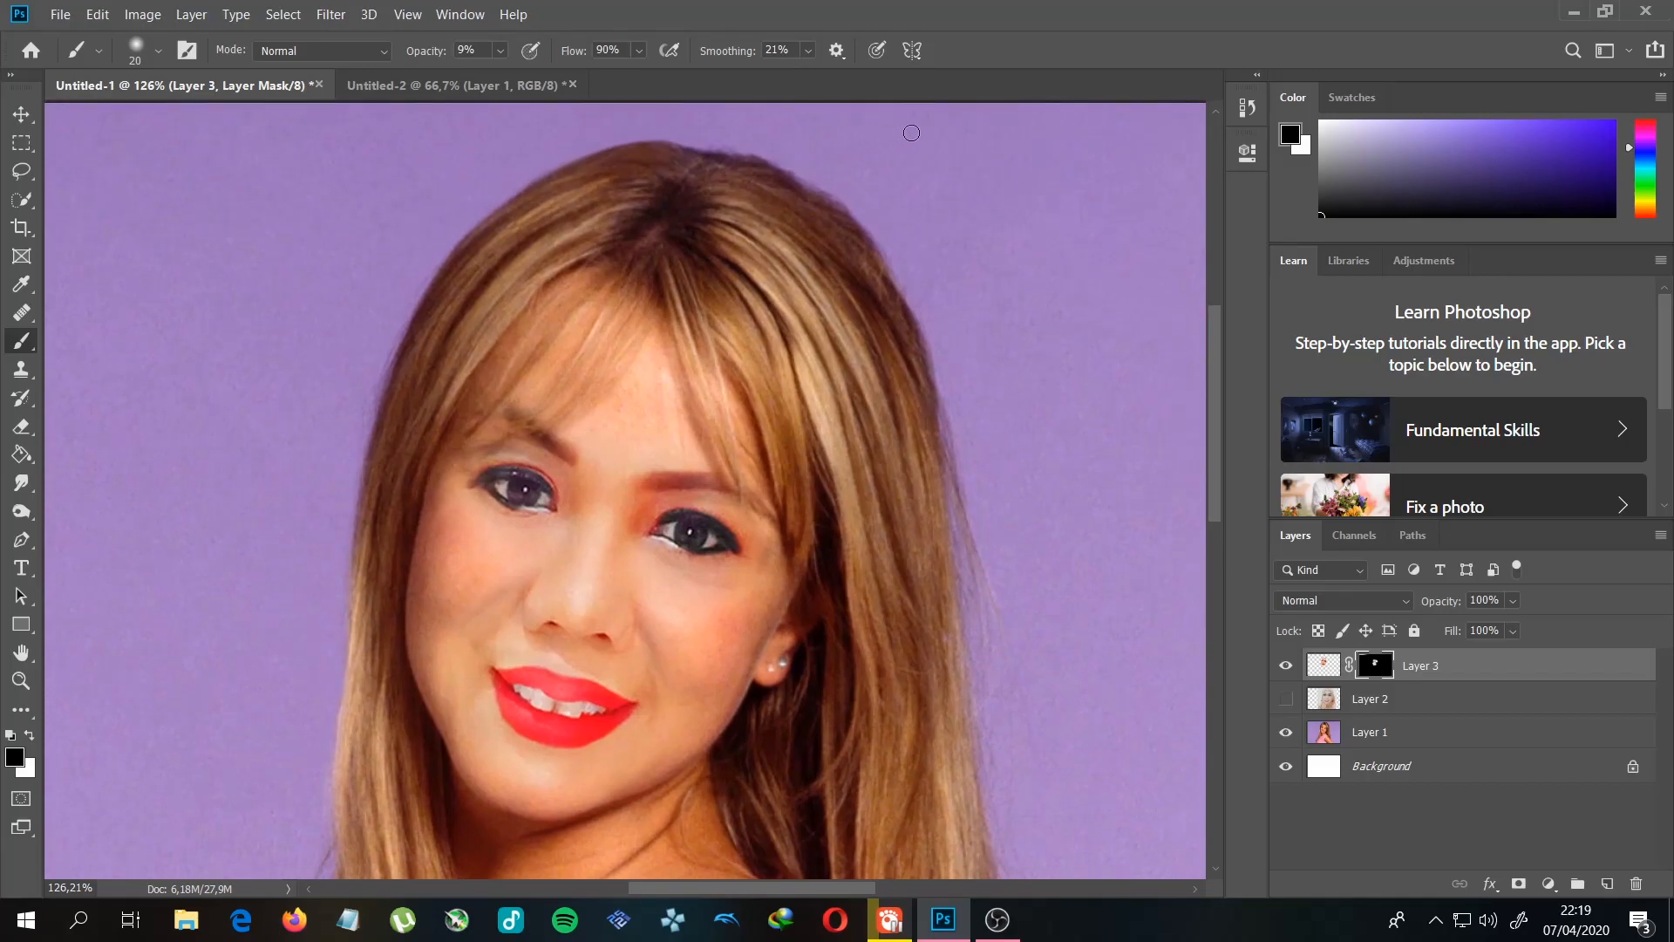
left_click_drag(775, 380, 813, 327)
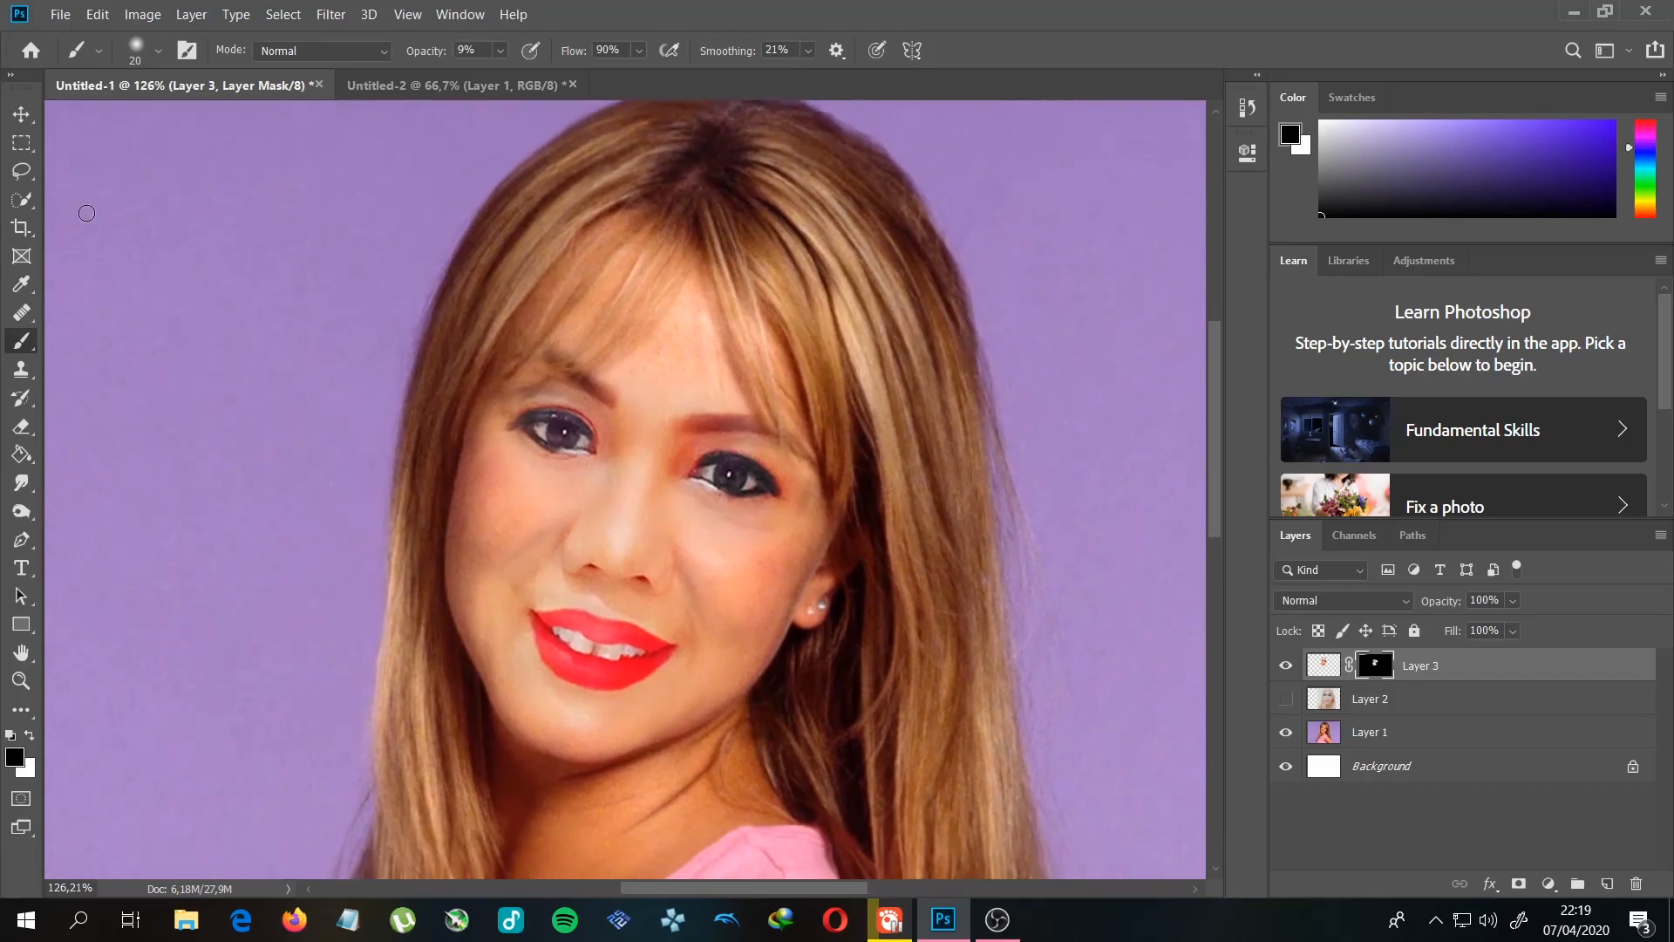
Step: Review the finished face swap with Layer 1 selected and the Move tool active, and reselect Layer 3
left_click(21, 113)
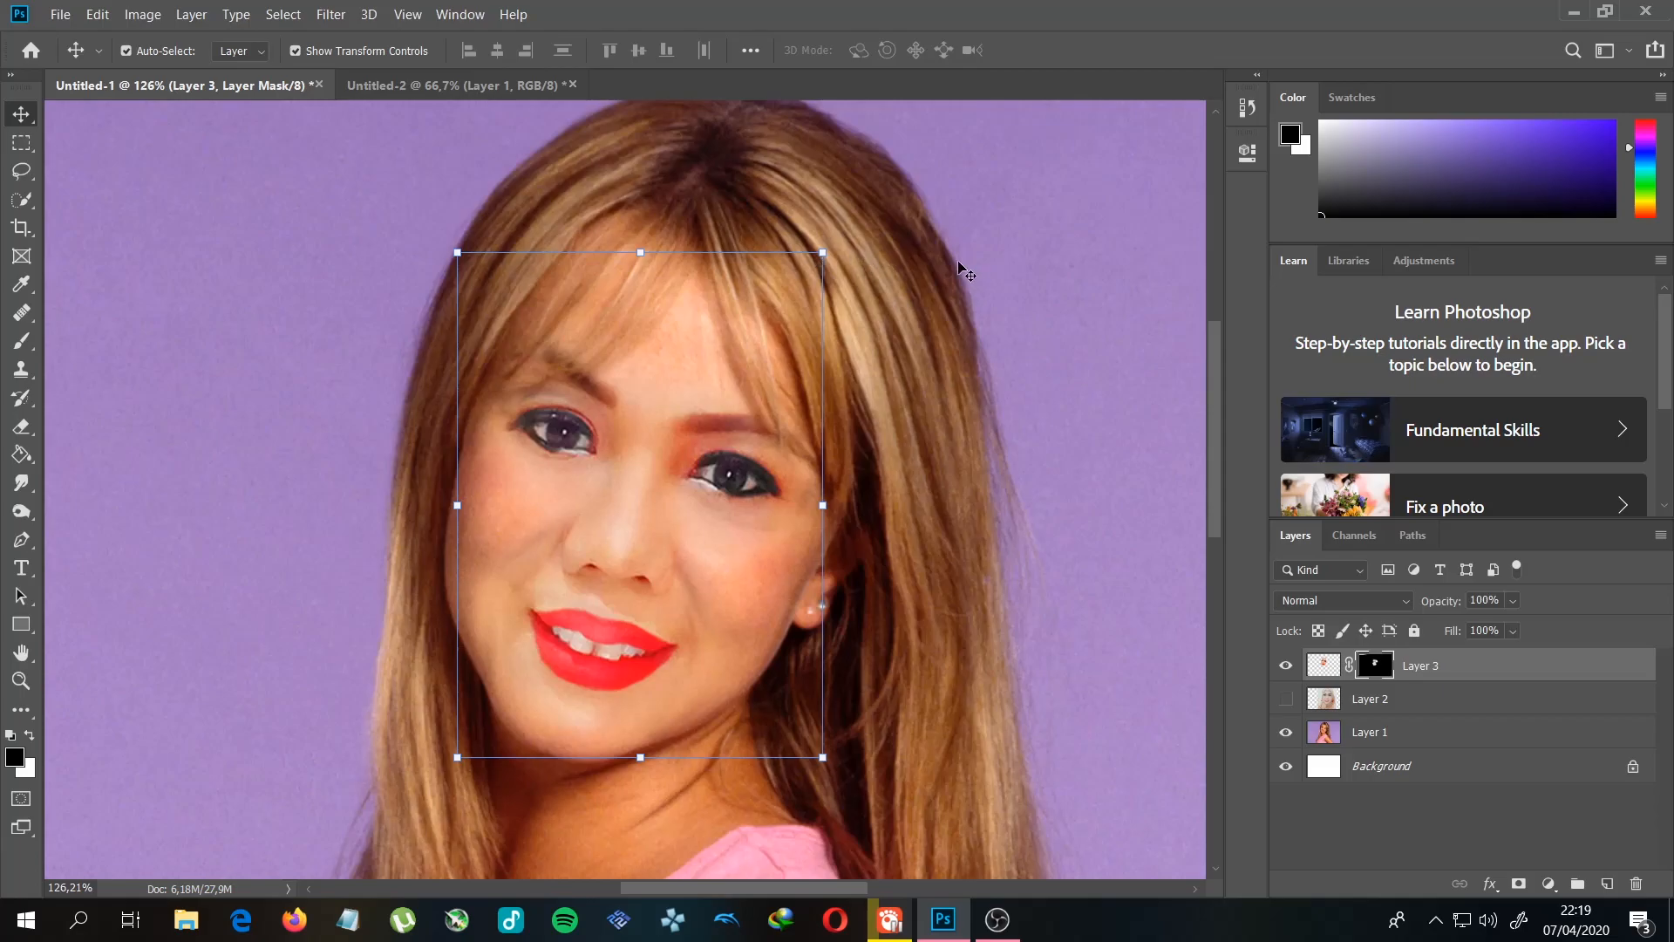
left_click(334, 299)
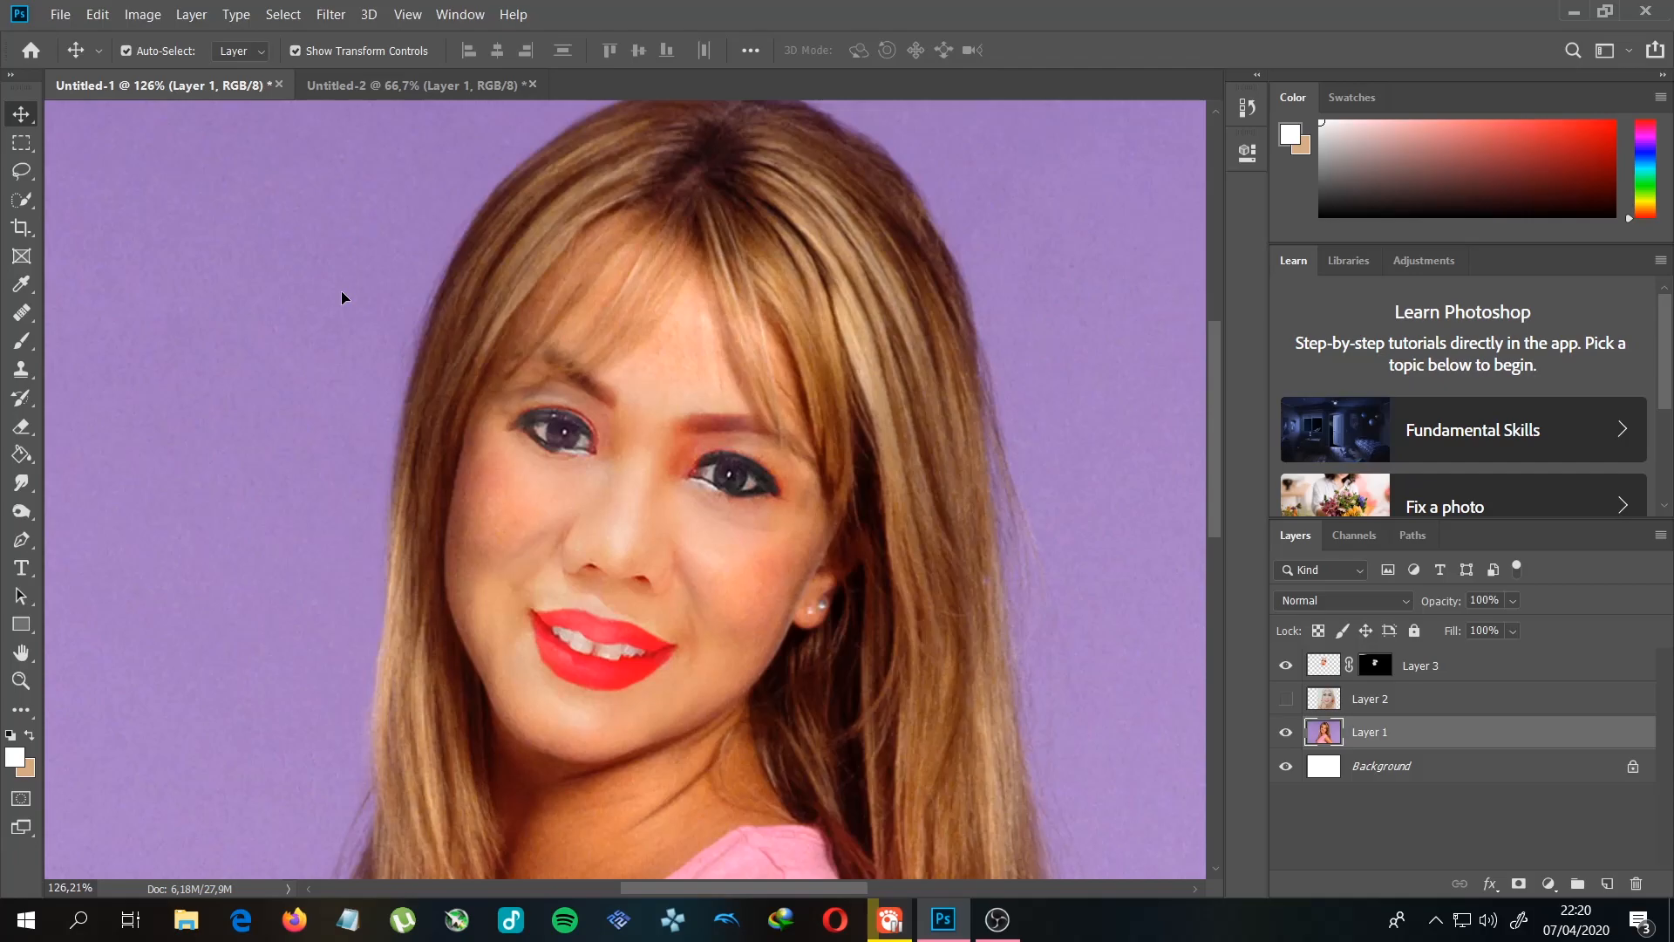
scroll(703, 400, "down", 3)
scroll(644, 481, "up", 4)
left_click_drag(790, 423, 748, 508)
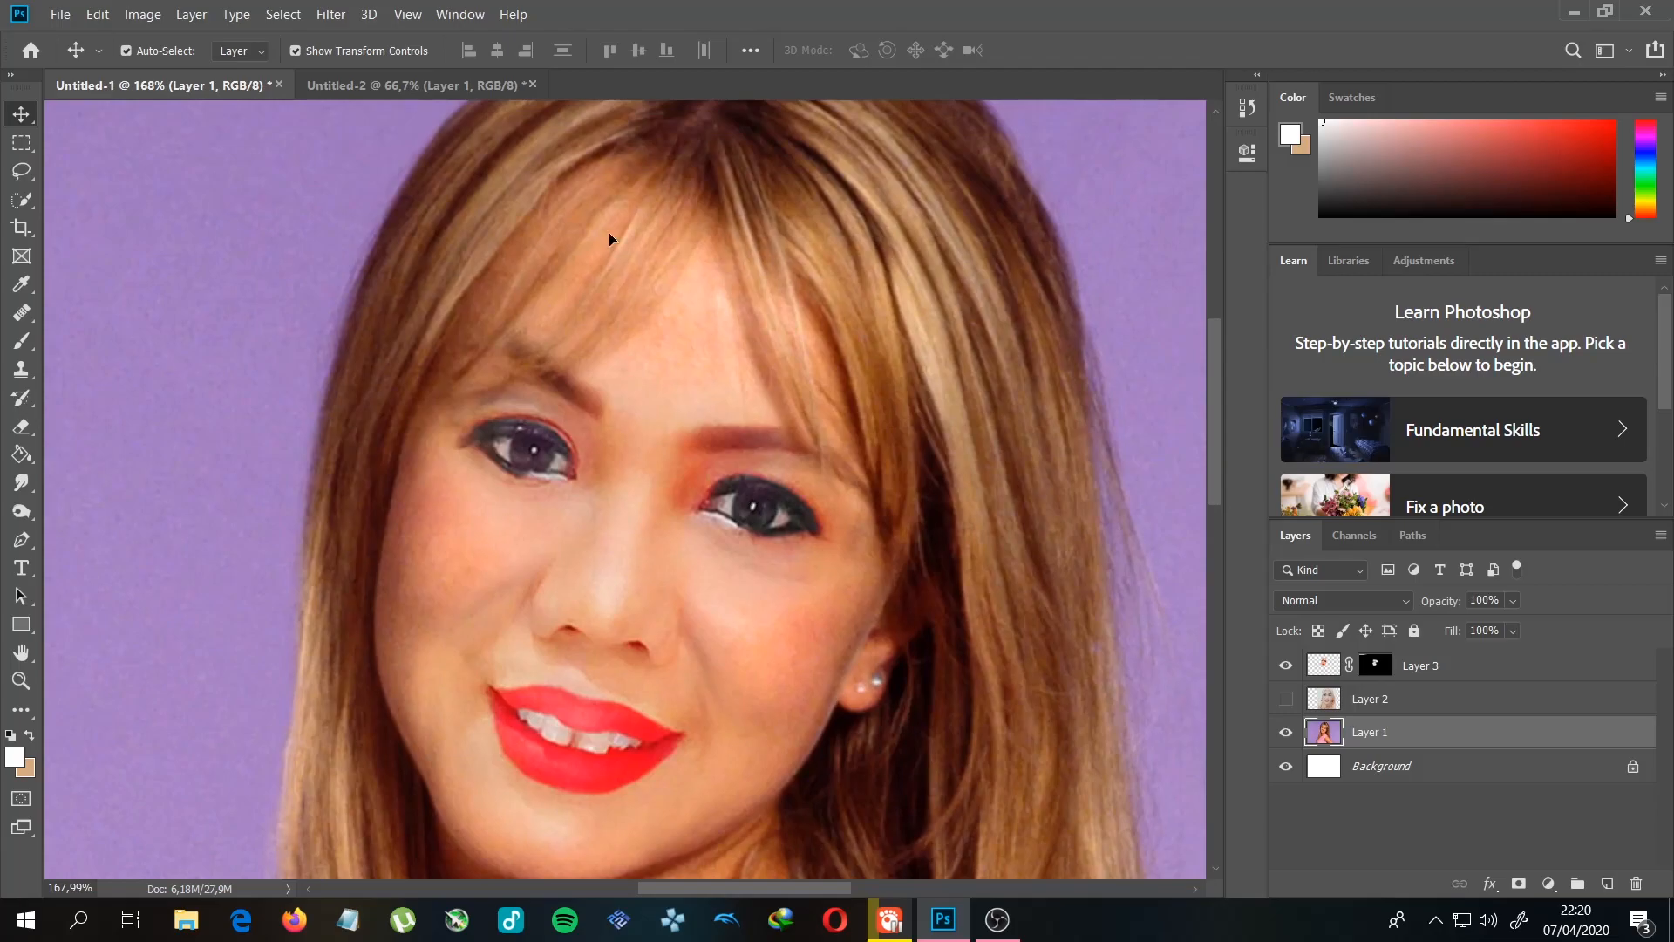
scroll(677, 603, "down", 3)
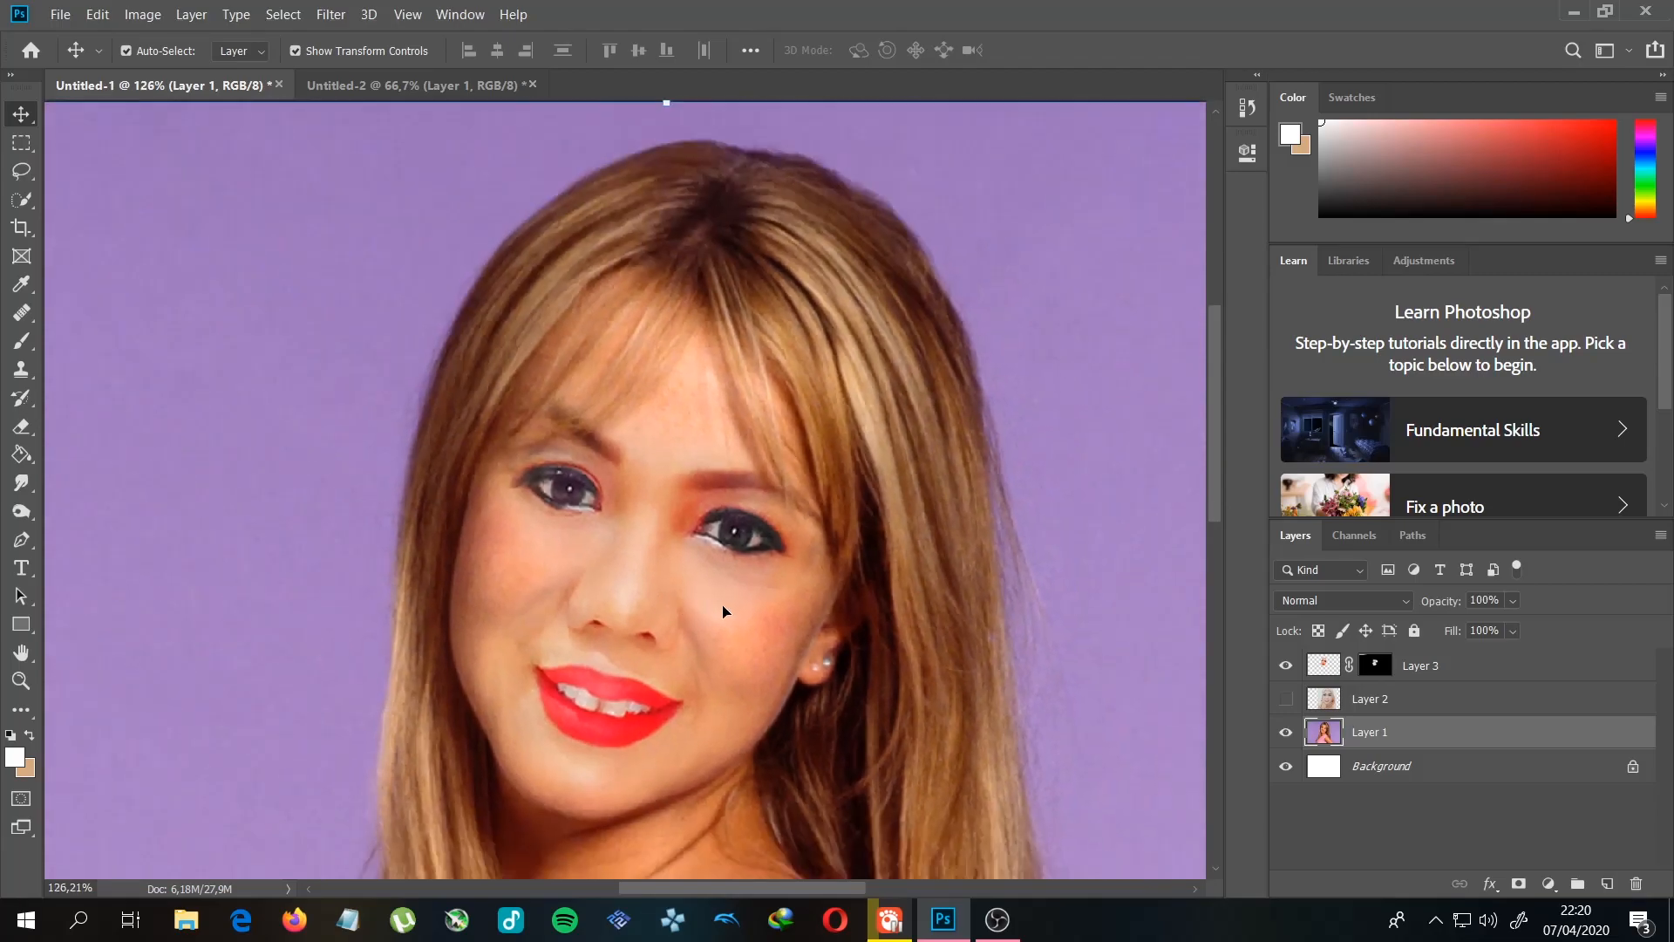
left_click_drag(710, 648, 701, 598)
scroll(641, 575, "up", 3)
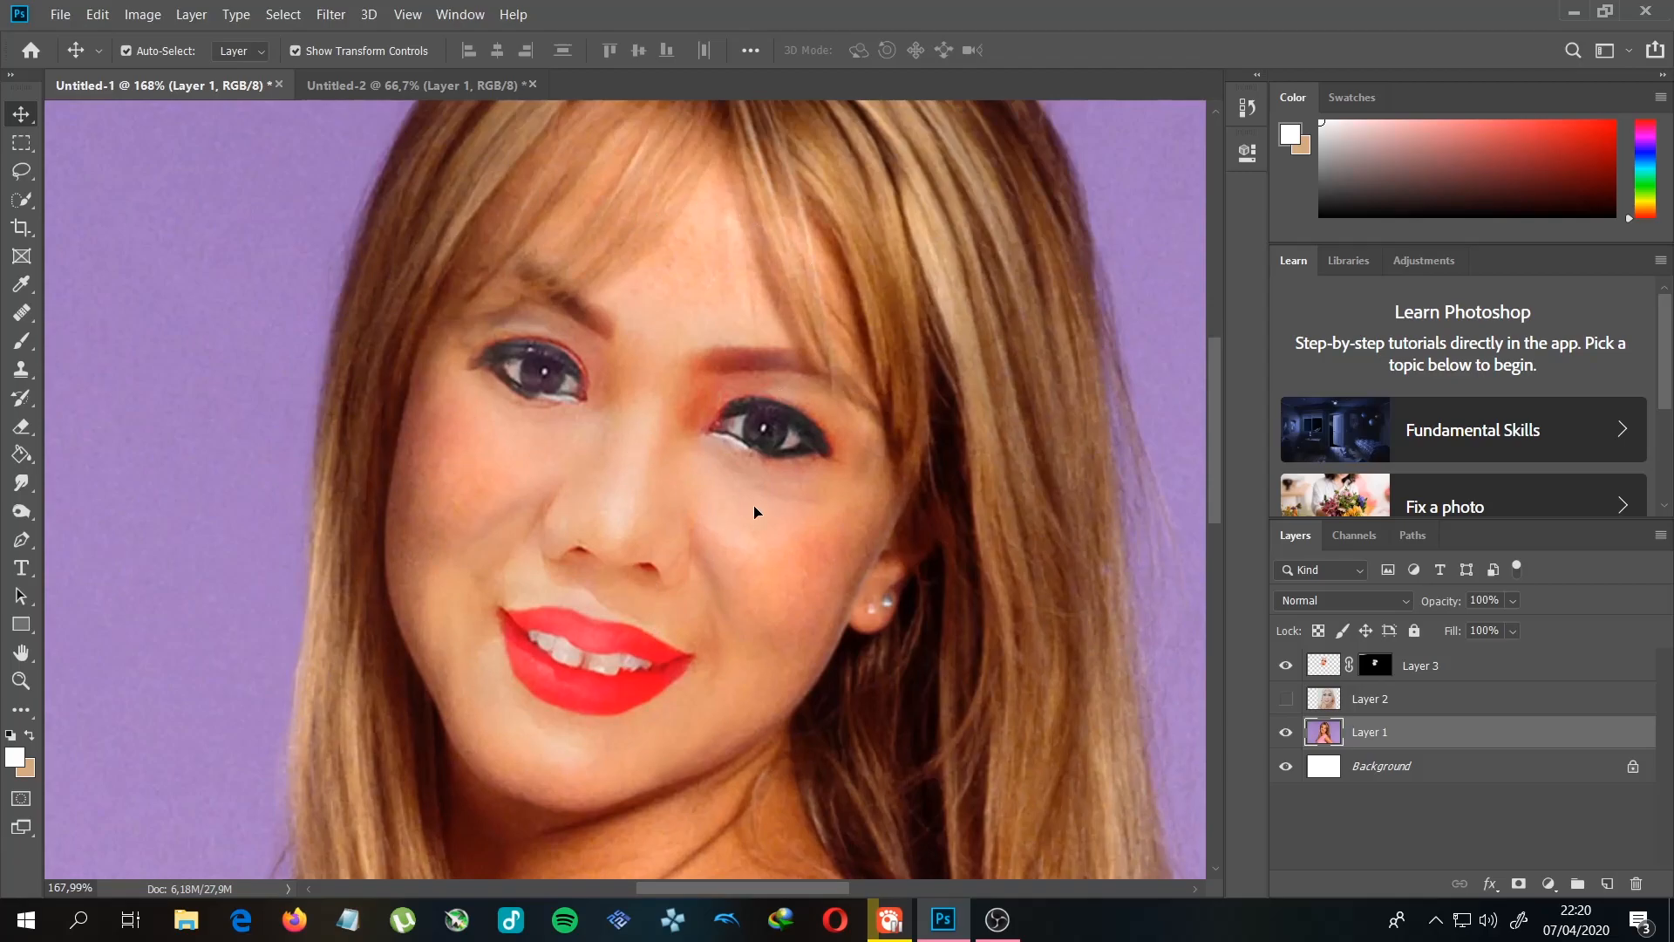
scroll(763, 492, "down", 2)
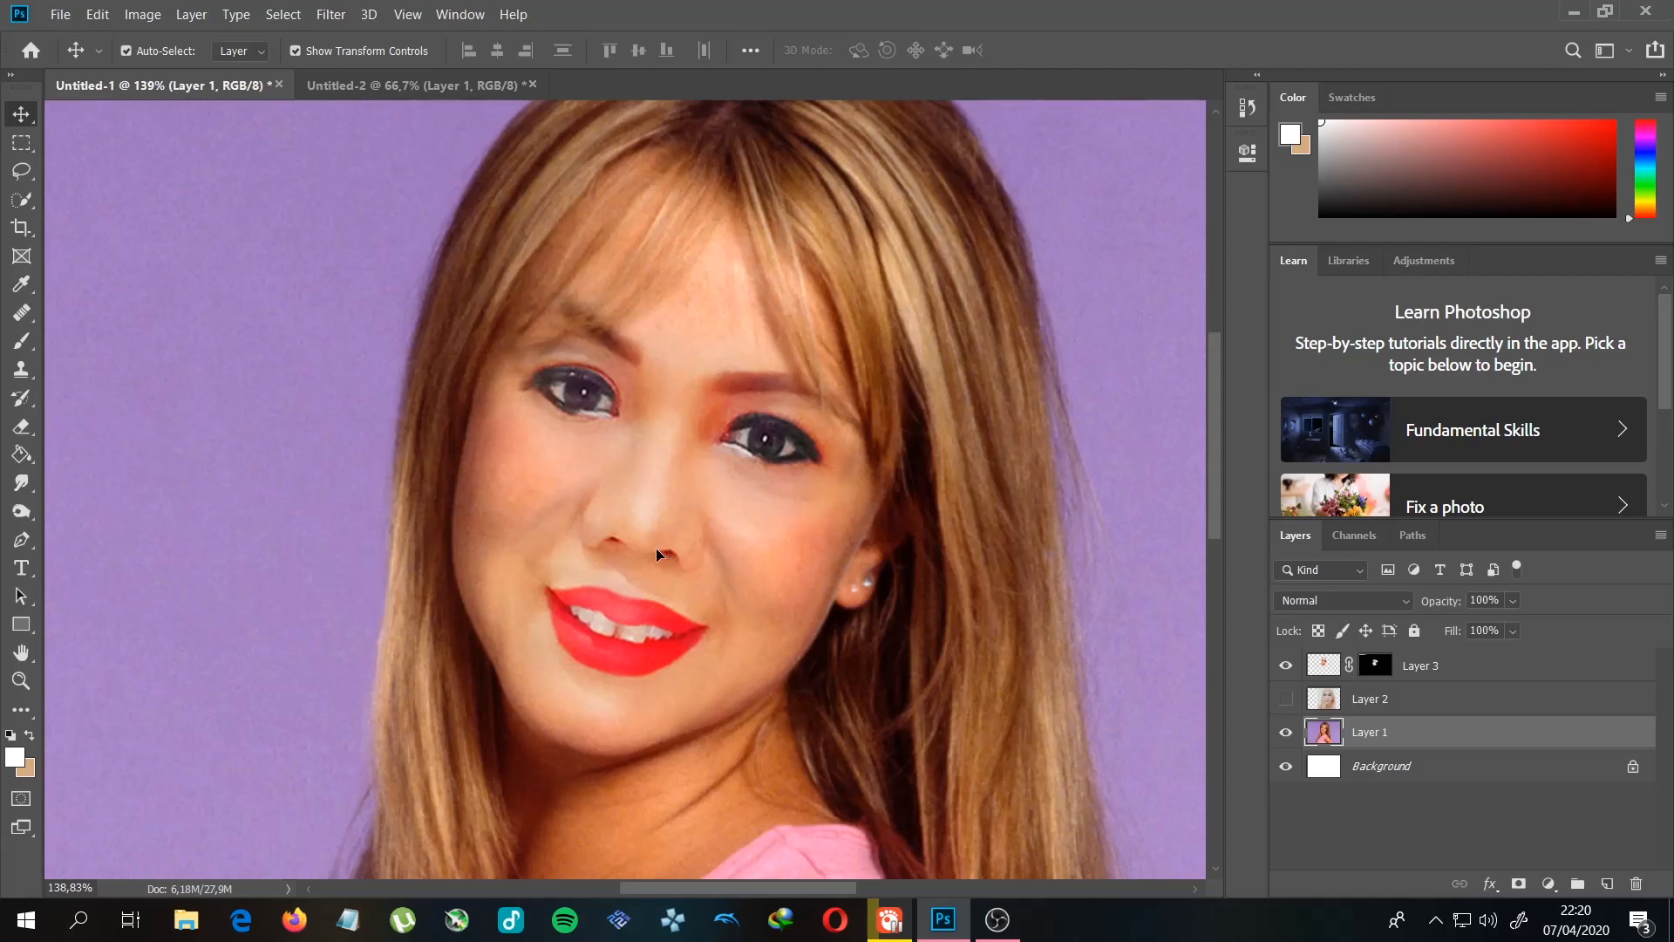
scroll(660, 544, "down", 2)
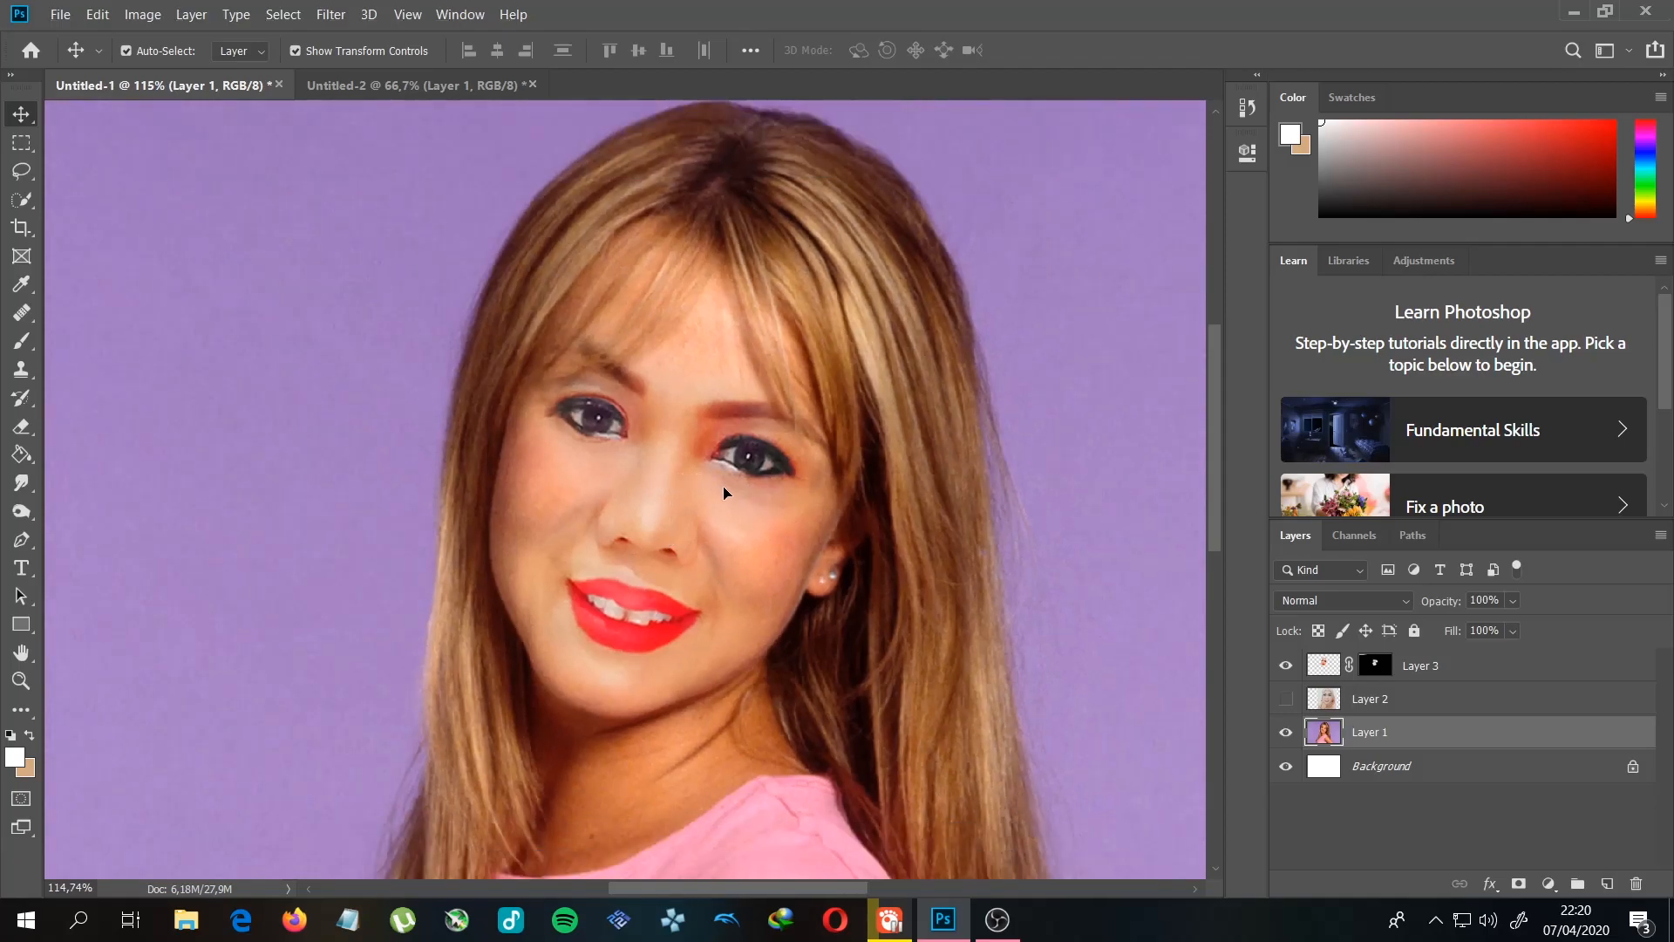
left_click(699, 508)
scroll(567, 690, "up", 2)
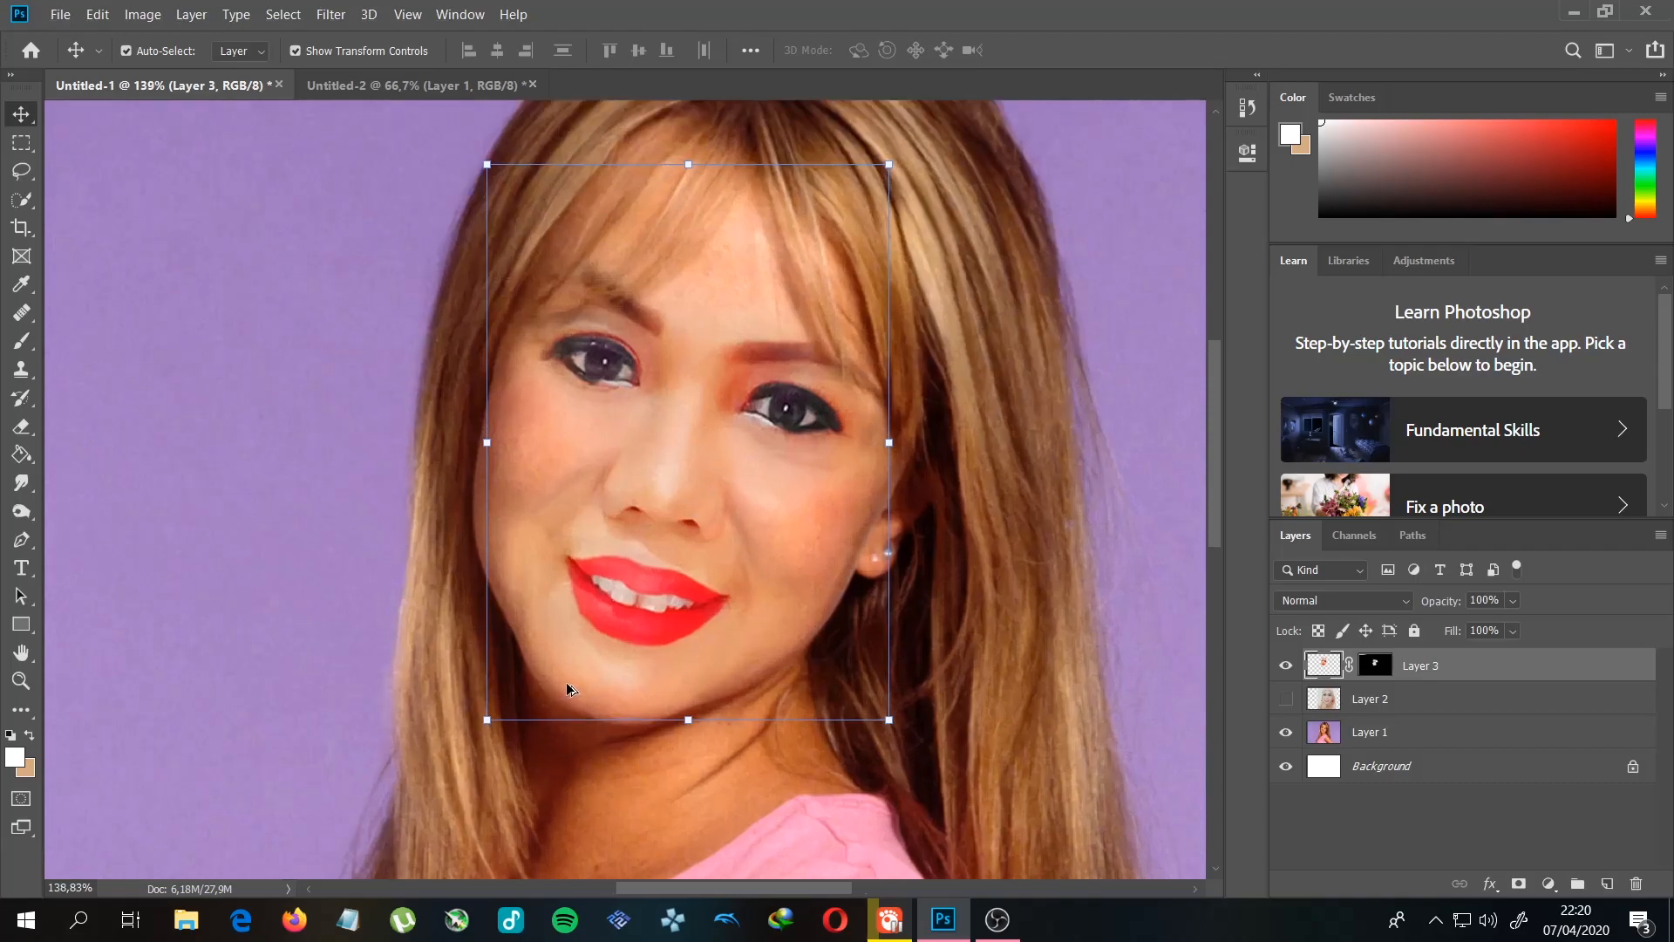
Step: Check the finished face swap close up, alternating between Layer 1 and Layer 3, and leave Layer 1 selected
scroll(819, 502, "up", 1)
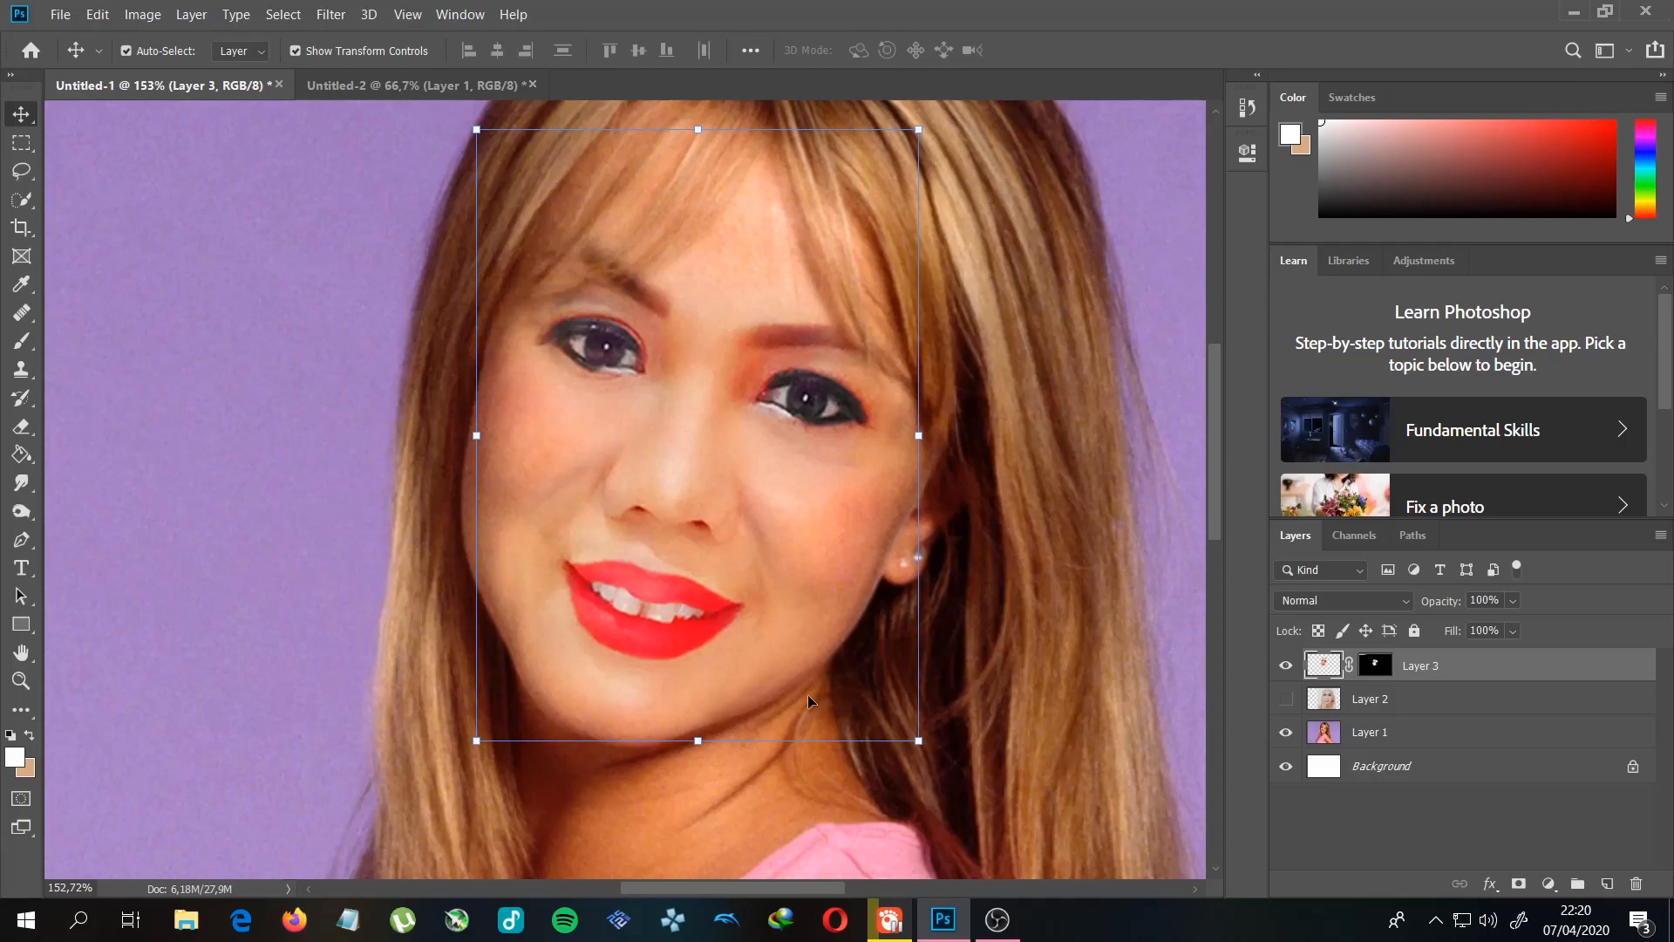
left_click(714, 519)
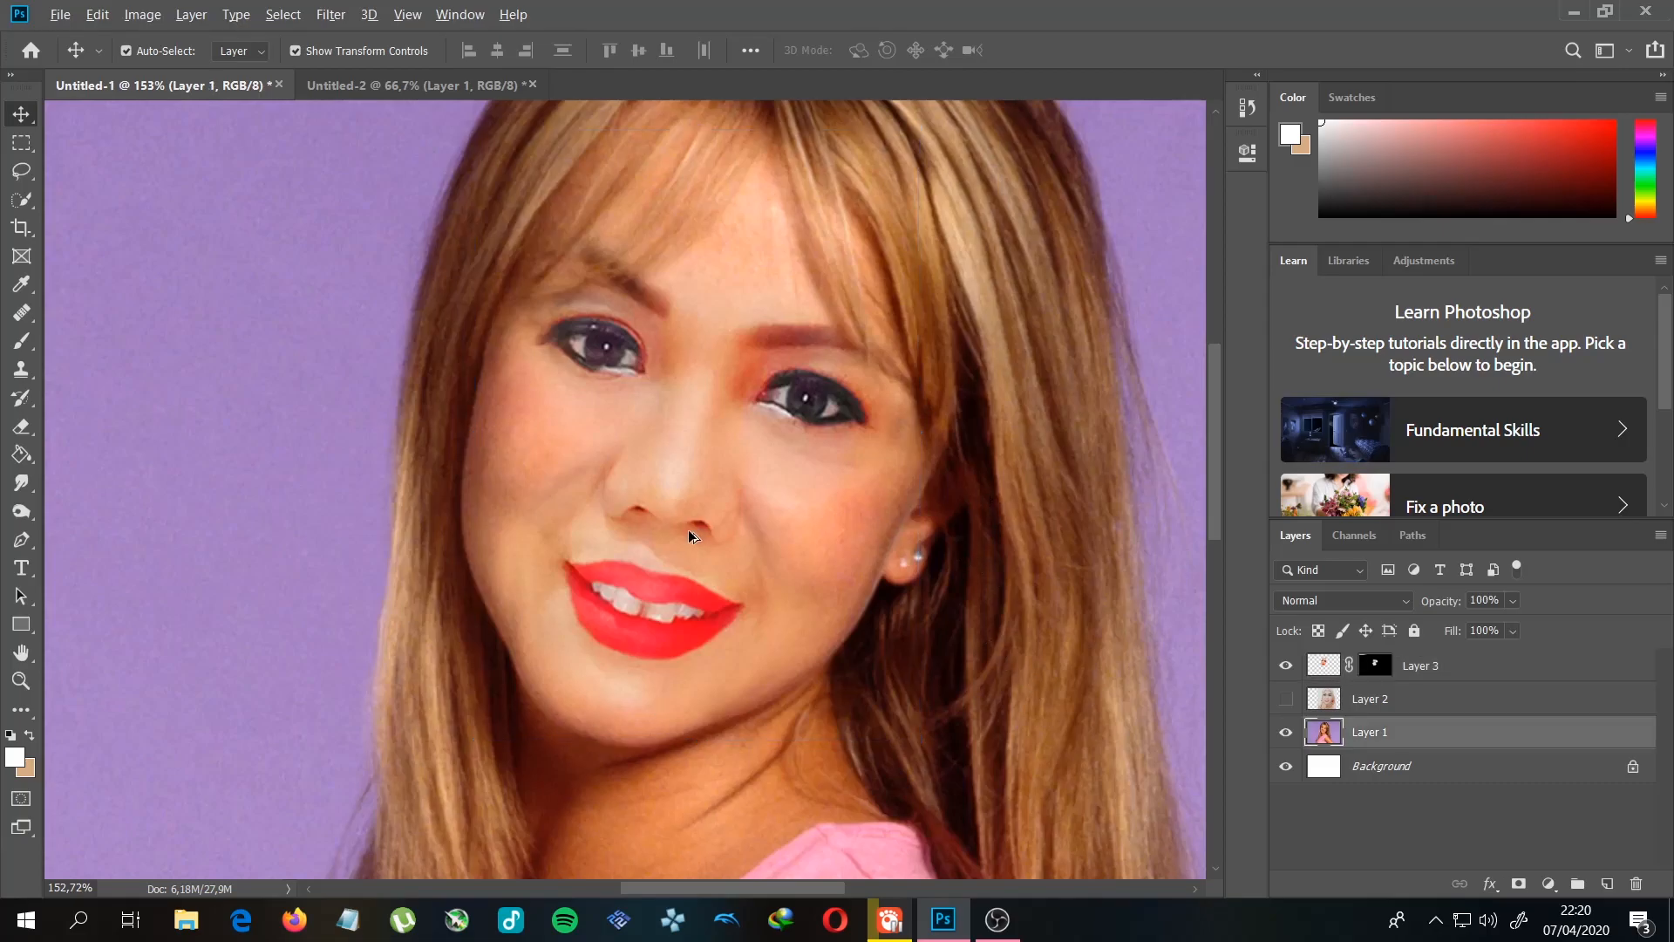
scroll(689, 530, "up", 2)
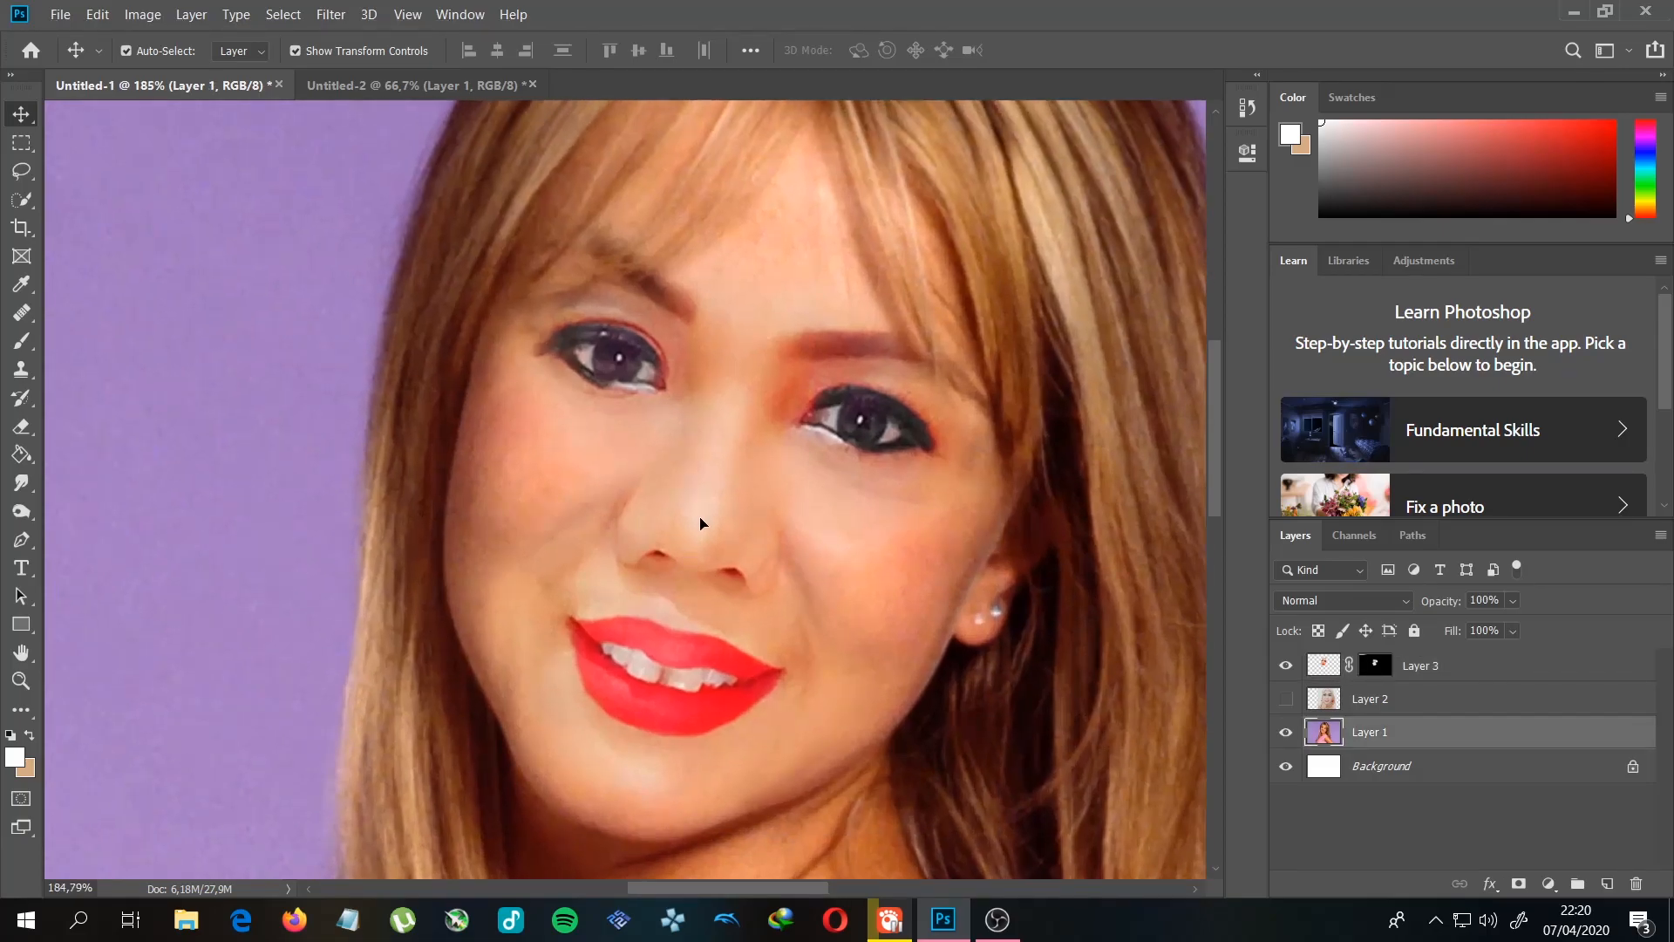
left_click(700, 523)
scroll(700, 523, "down", 2)
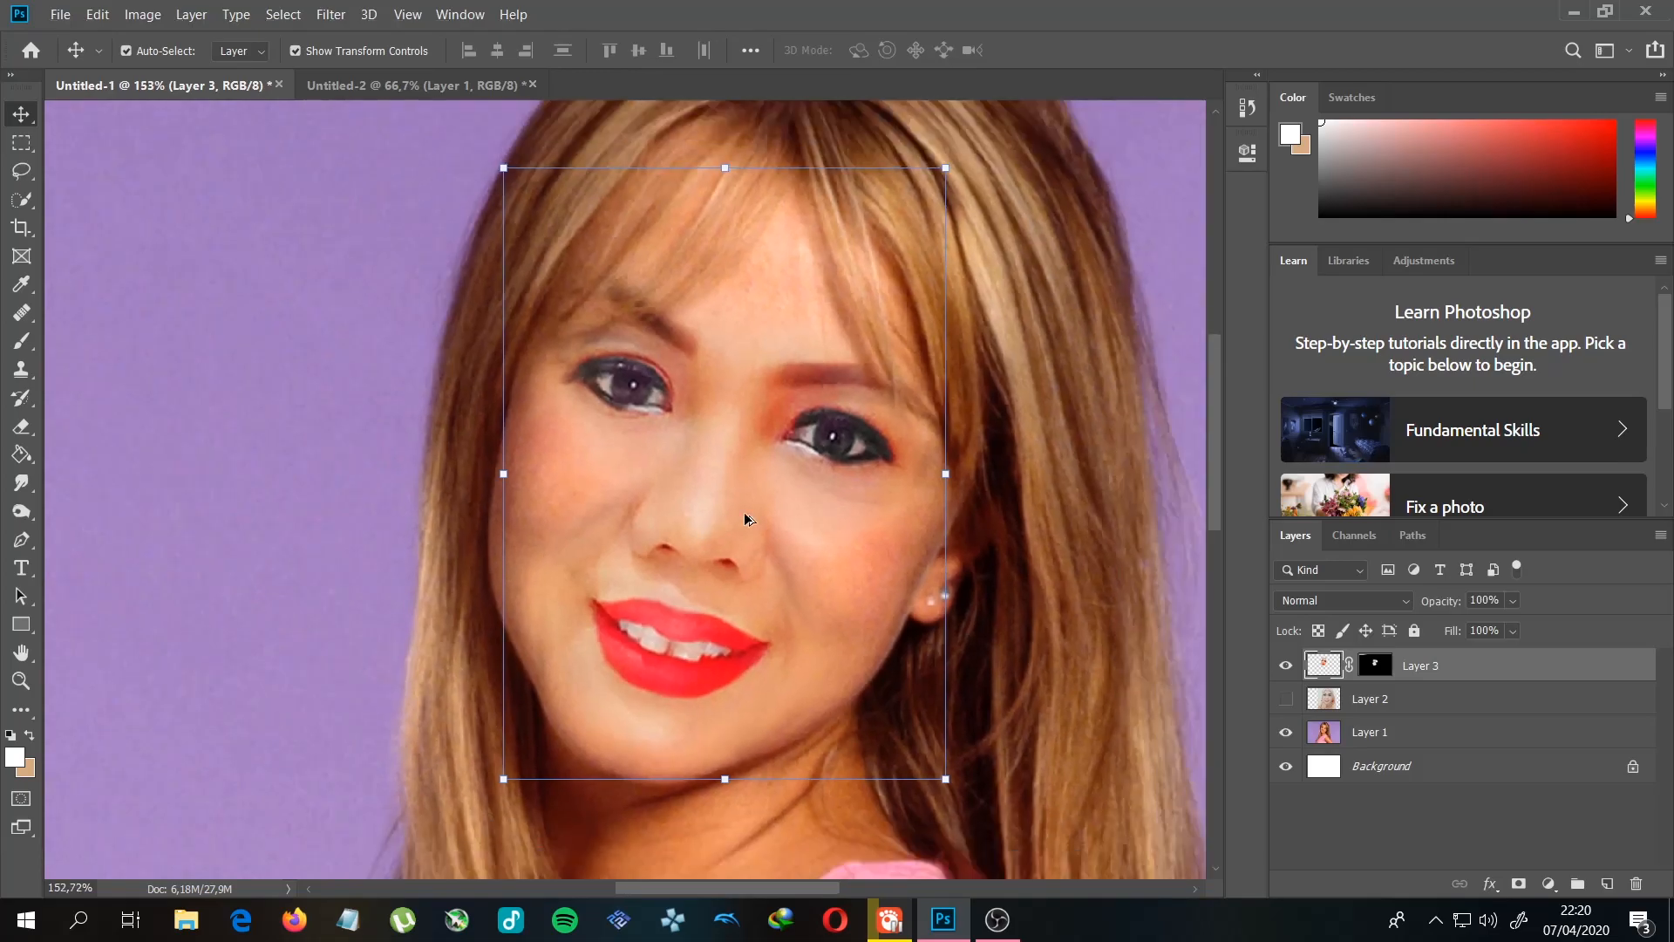
left_click(987, 479)
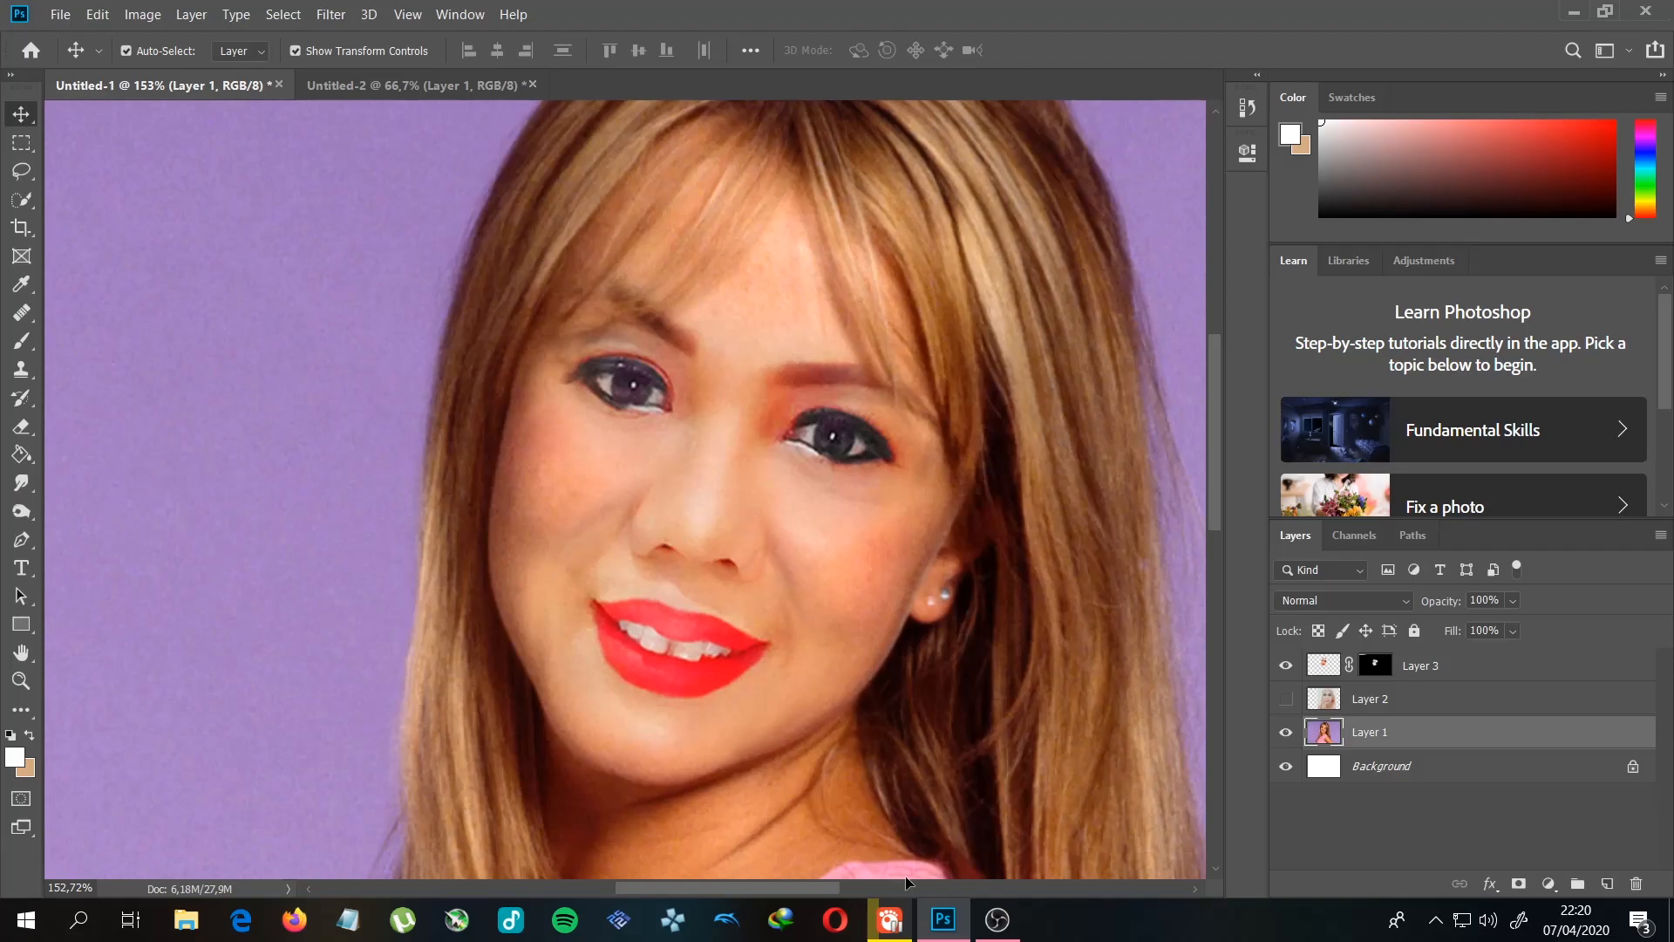
mouse_move(988, 912)
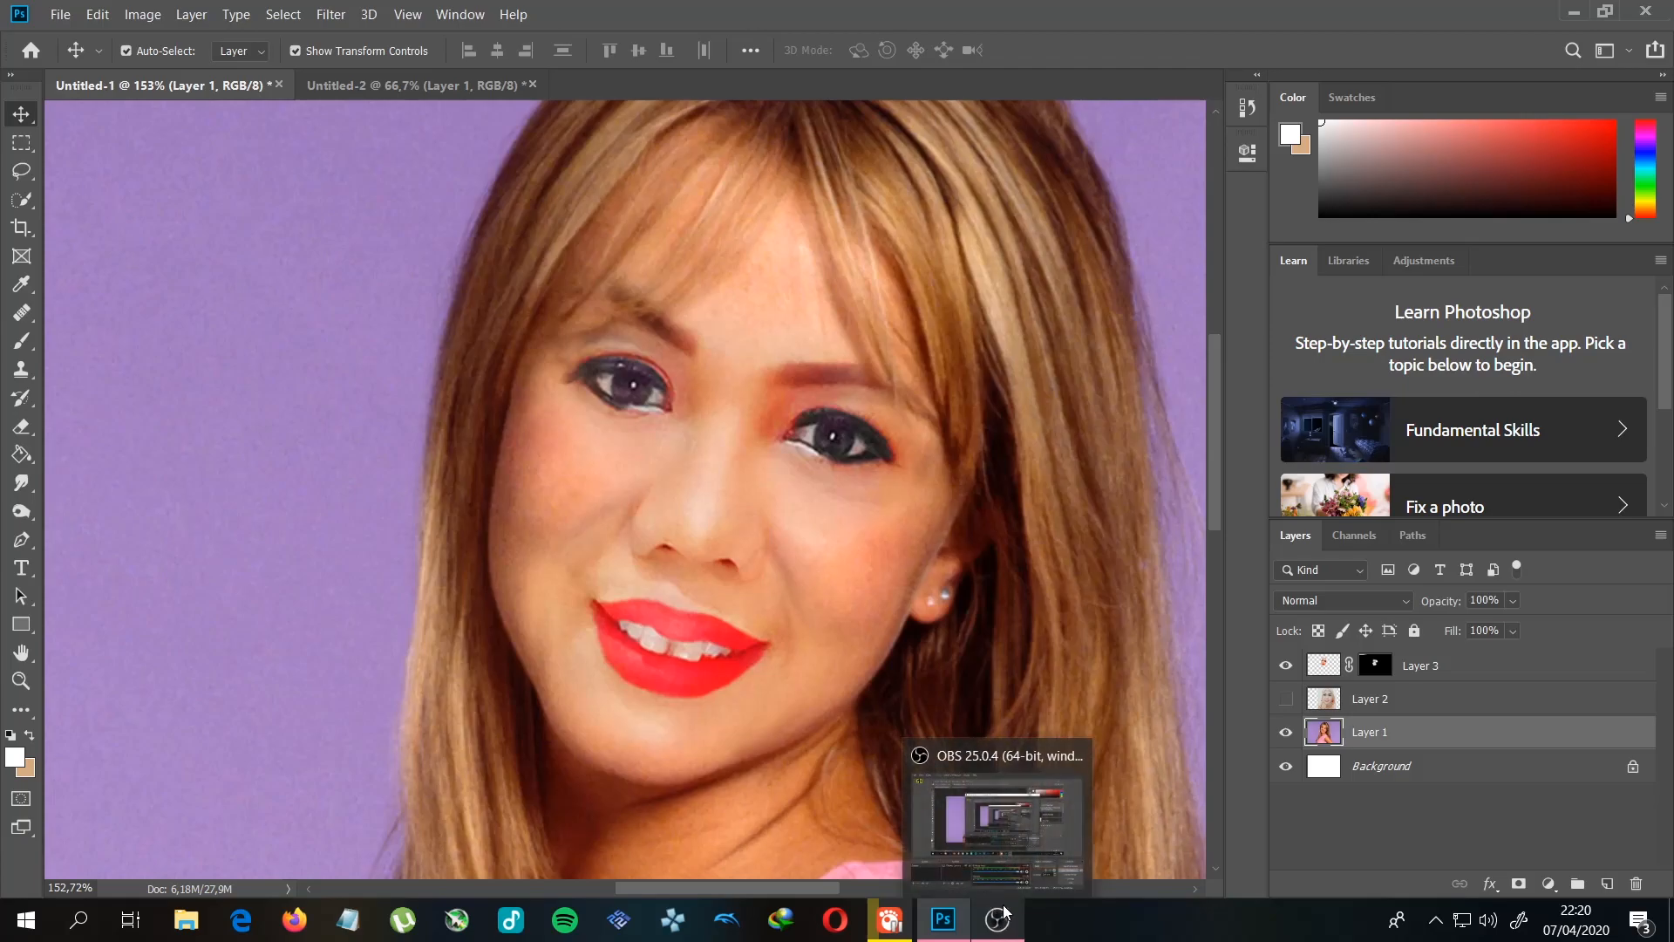